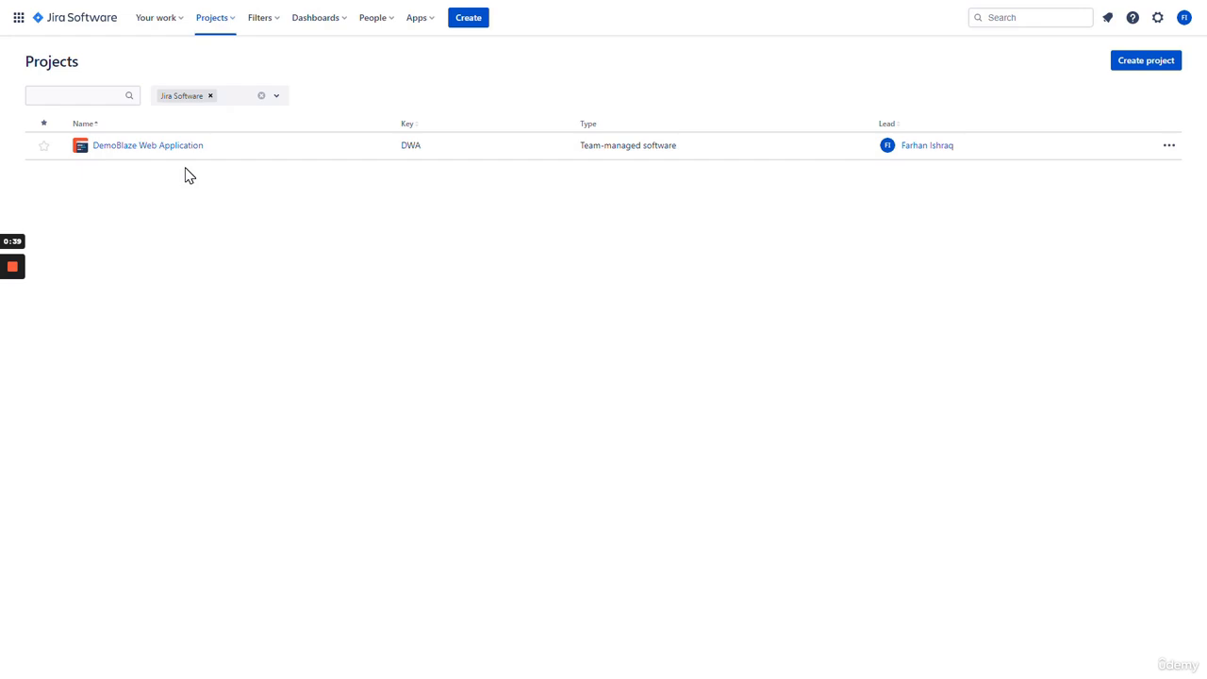
# - Open the DemoBlaze Web Application project to reach its DWA board
pyautogui.click(162, 156)
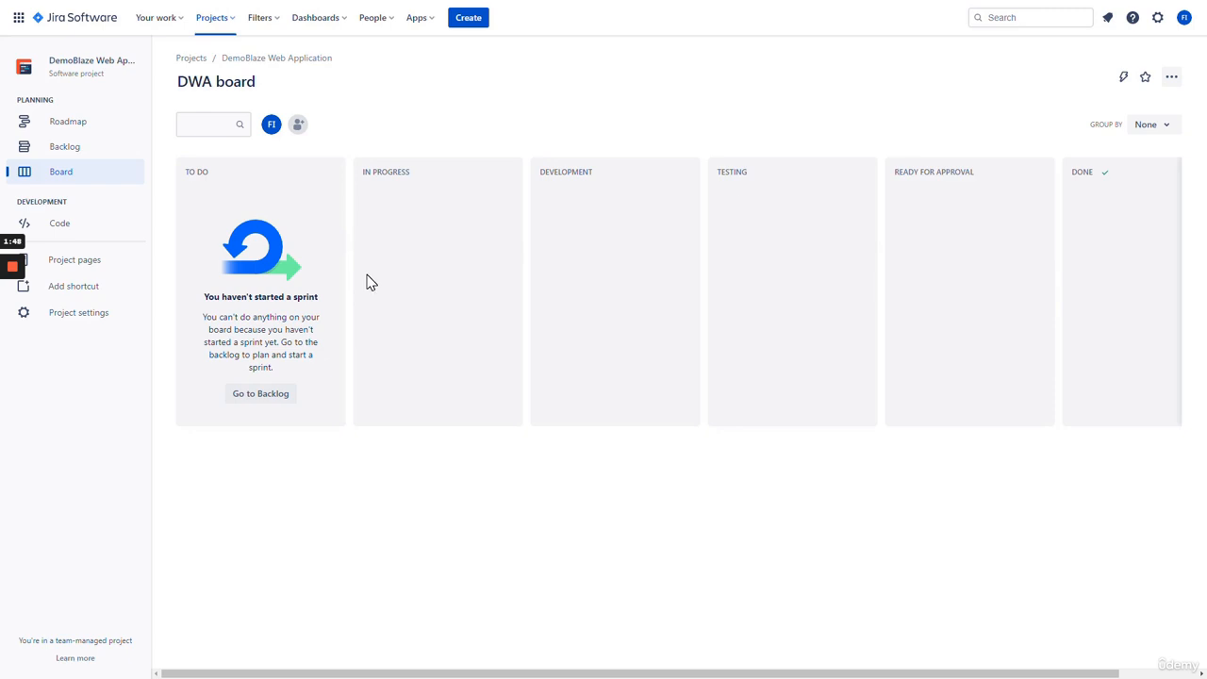
# - Go to the DWA project's backlog and scroll through its sprint issue lists
pyautogui.click(96, 154)
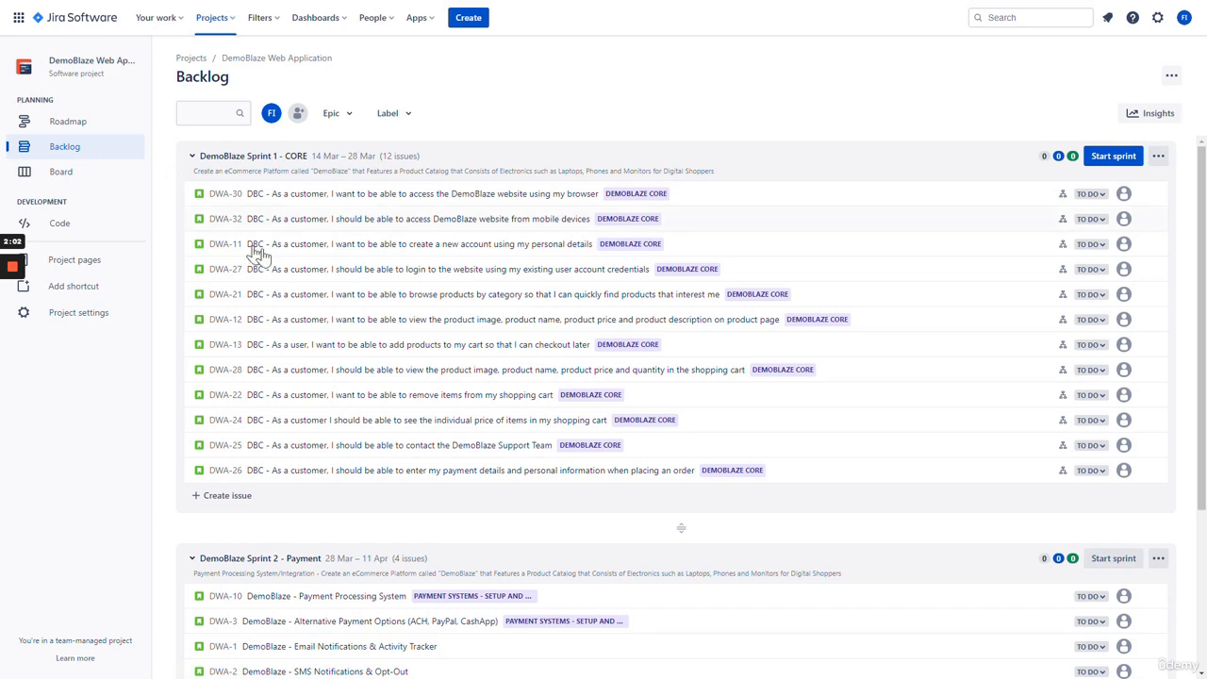
pyautogui.scroll(-4, 261, 251)
pyautogui.scroll(3, 326, 259)
pyautogui.scroll(1, 355, 298)
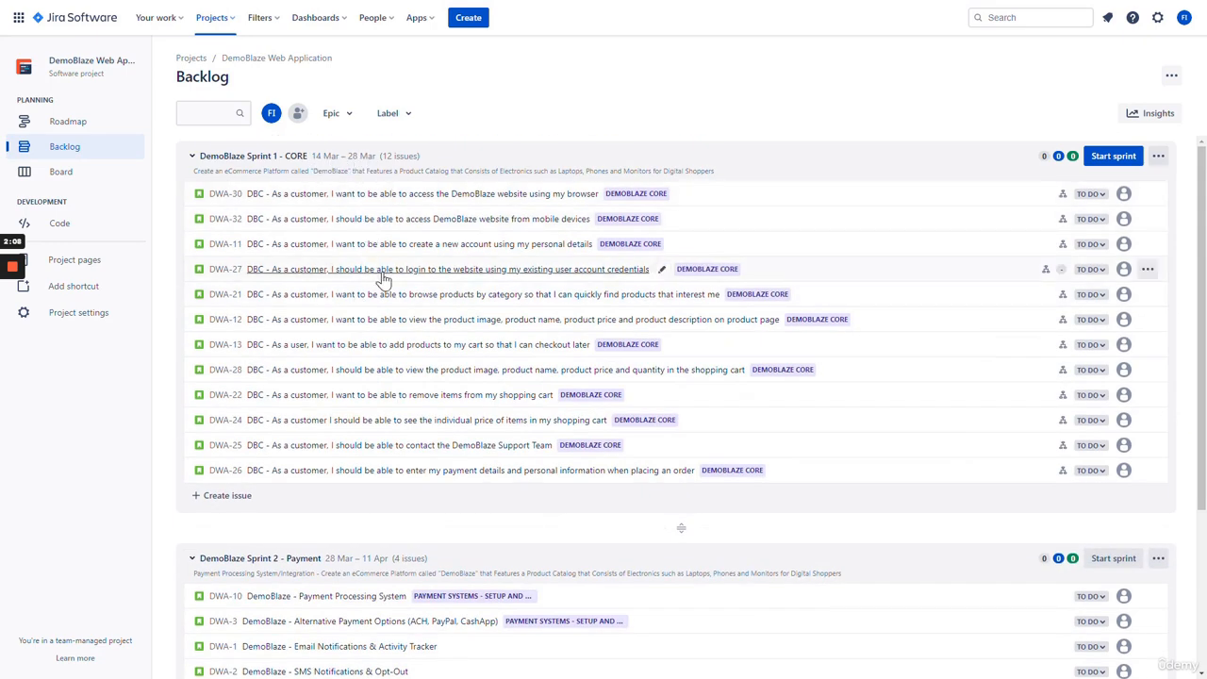
pyautogui.scroll(-2, 381, 270)
pyautogui.scroll(2, 380, 259)
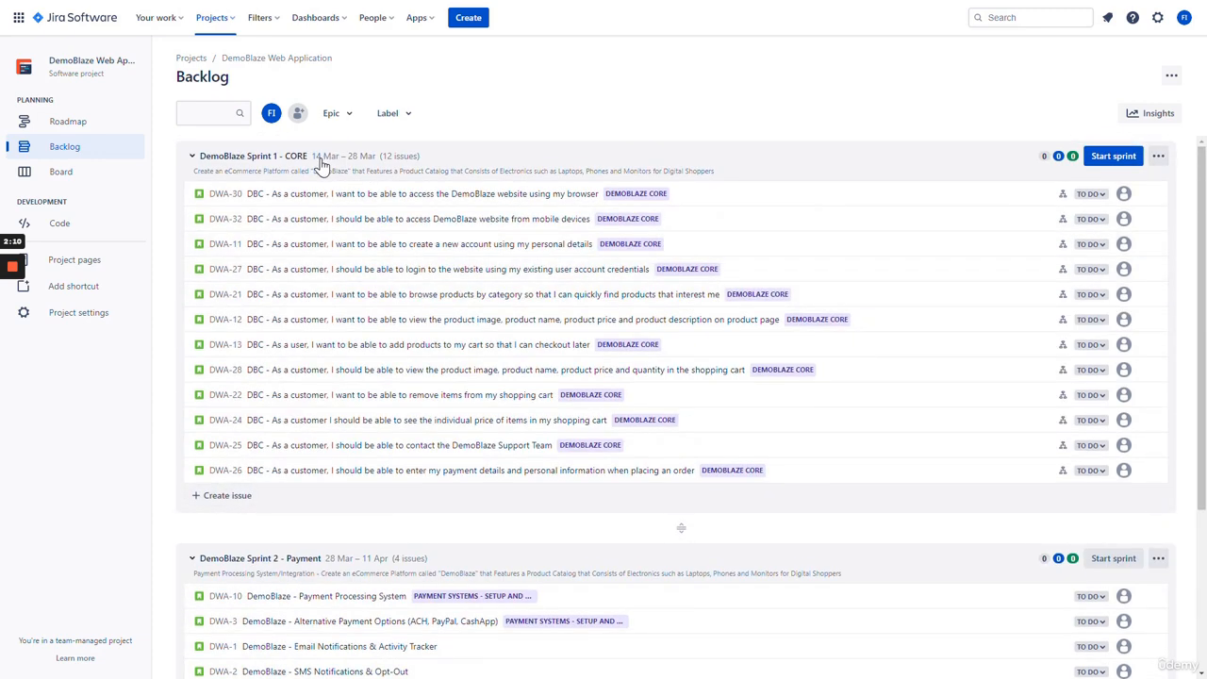
pyautogui.scroll(-3, 353, 236)
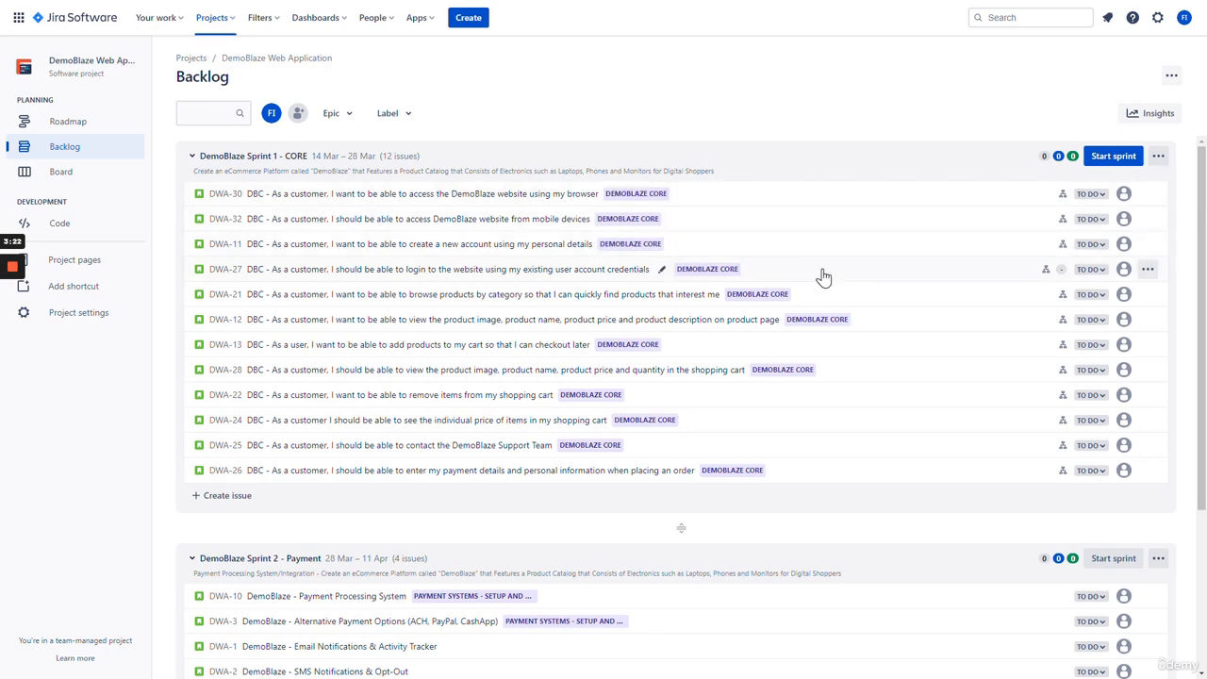
pyautogui.scroll(-5, 821, 273)
pyautogui.scroll(5, 833, 355)
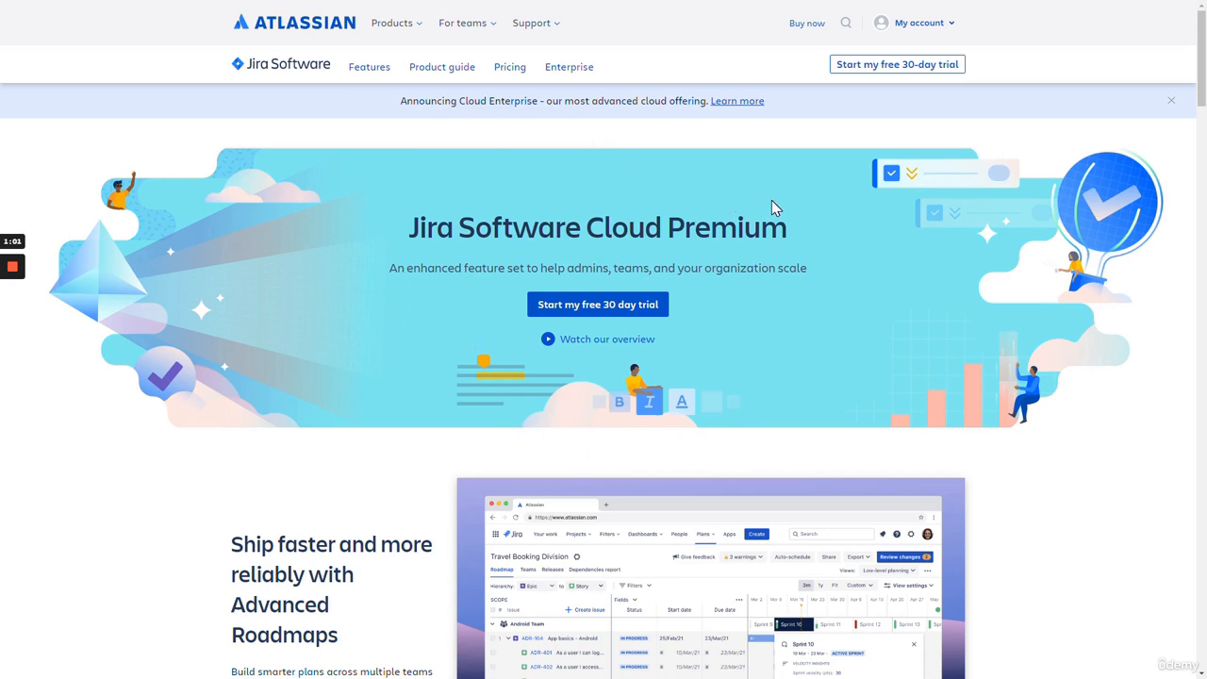
# - From My account's log-in page, choose Create an account and enter an e-mail address
pyautogui.click(933, 25)
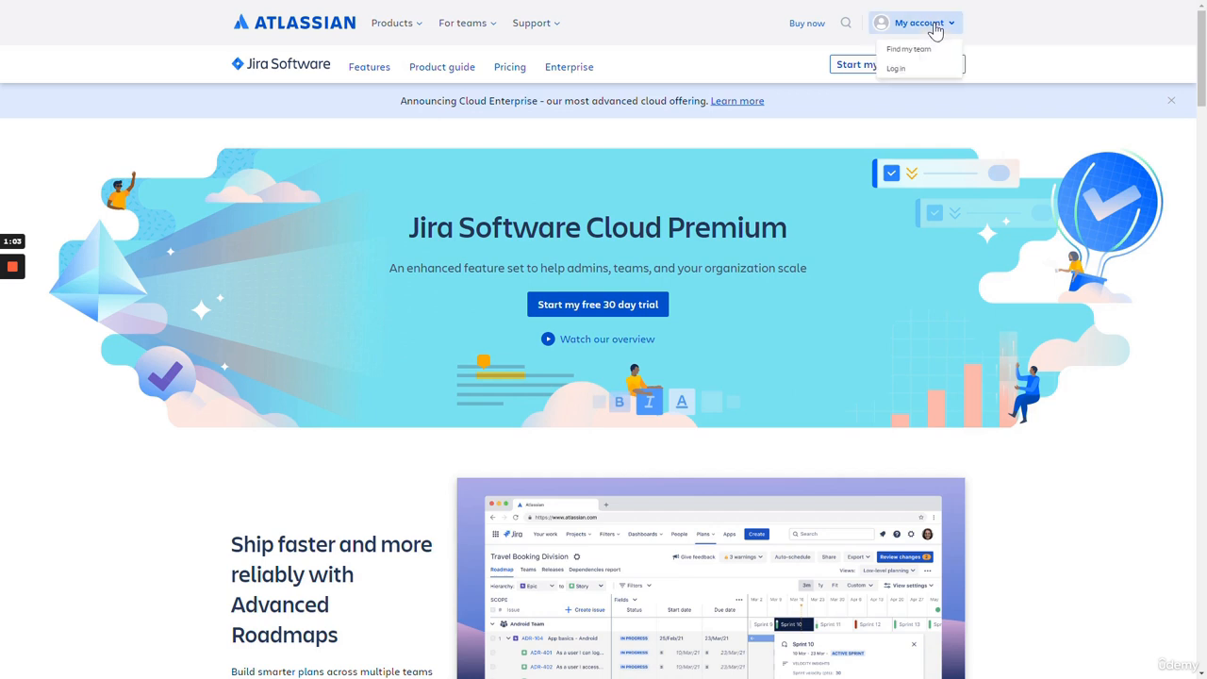
pyautogui.click(893, 72)
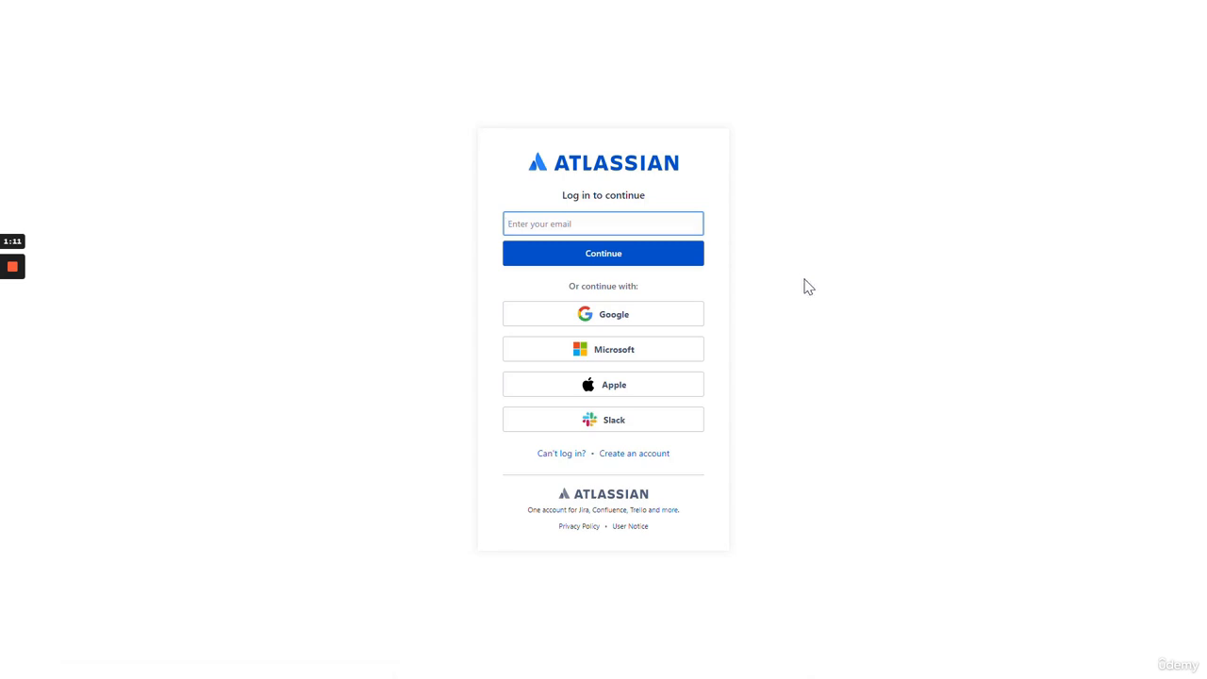
pyautogui.click(634, 455)
pyautogui.click(769, 298)
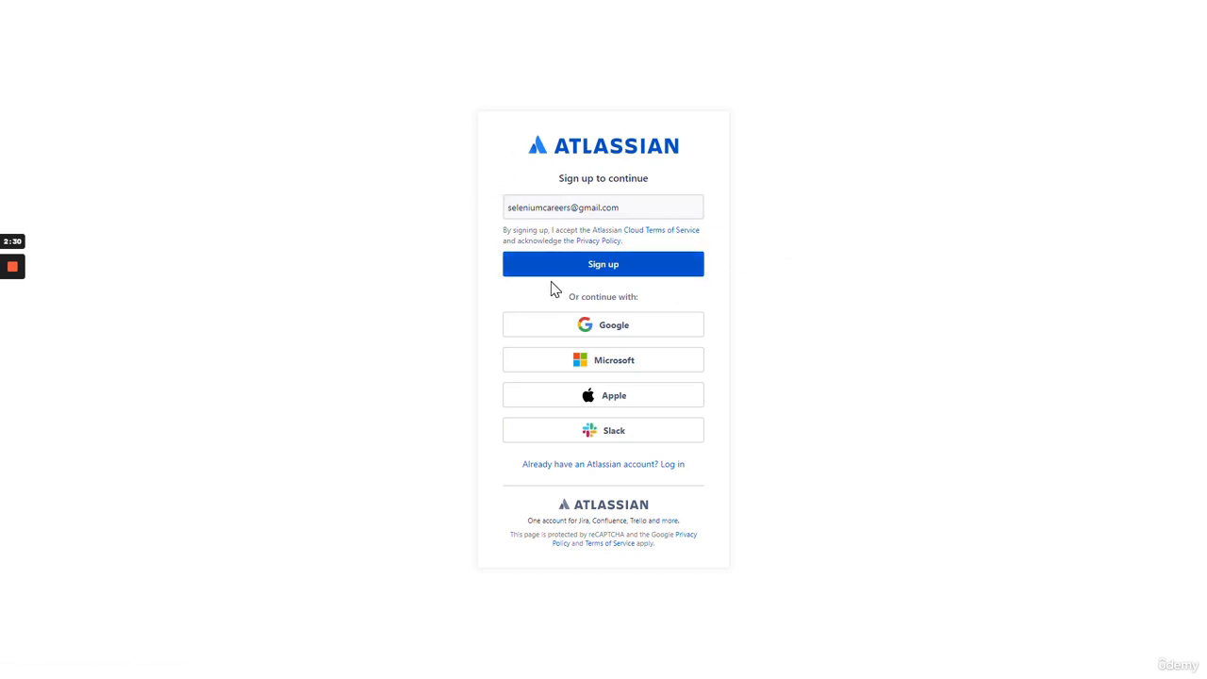
# - Submit the e-mail and solve the reCAPTCHA by selecting the pictures with stairs
pyautogui.click(605, 271)
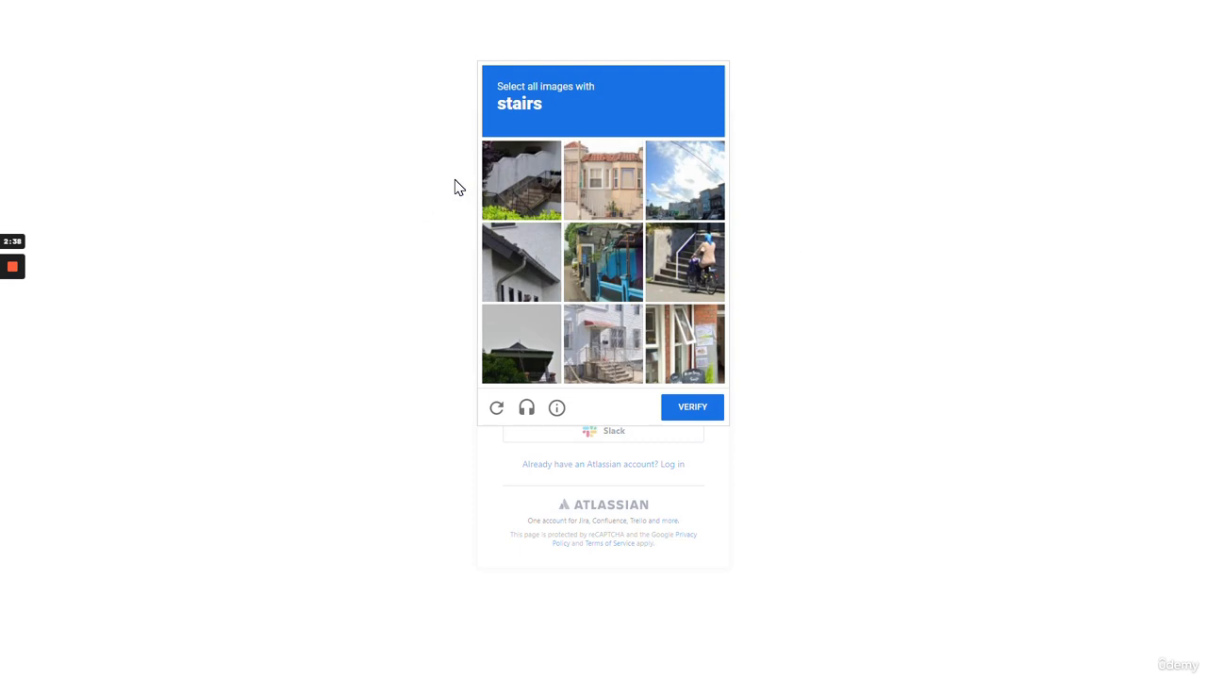
pyautogui.click(528, 194)
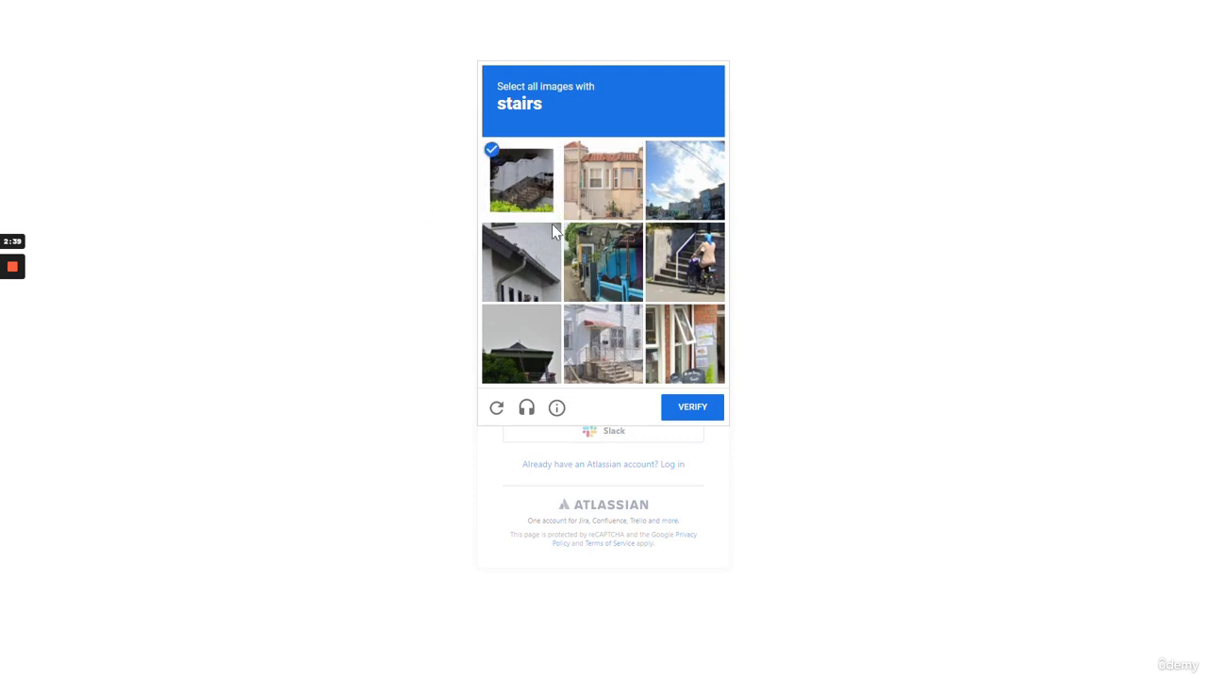
pyautogui.click(620, 334)
pyautogui.click(705, 264)
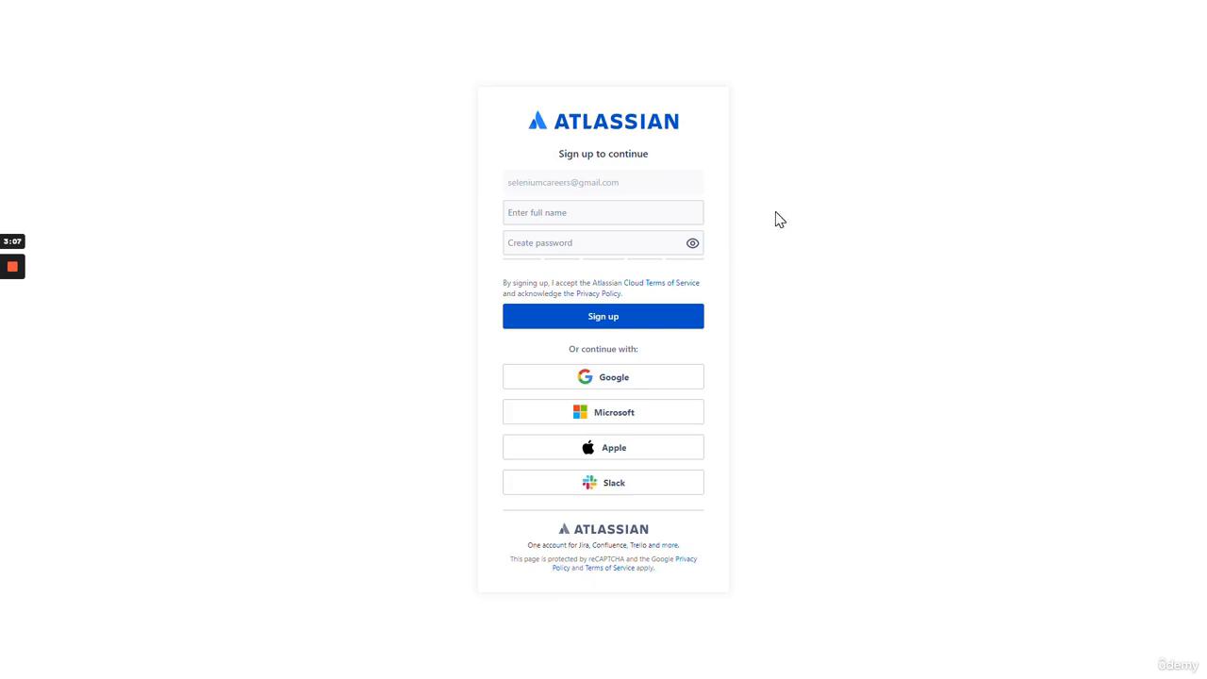
# - Enter the user's full name and a password, then complete the sign-up
pyautogui.click(628, 213)
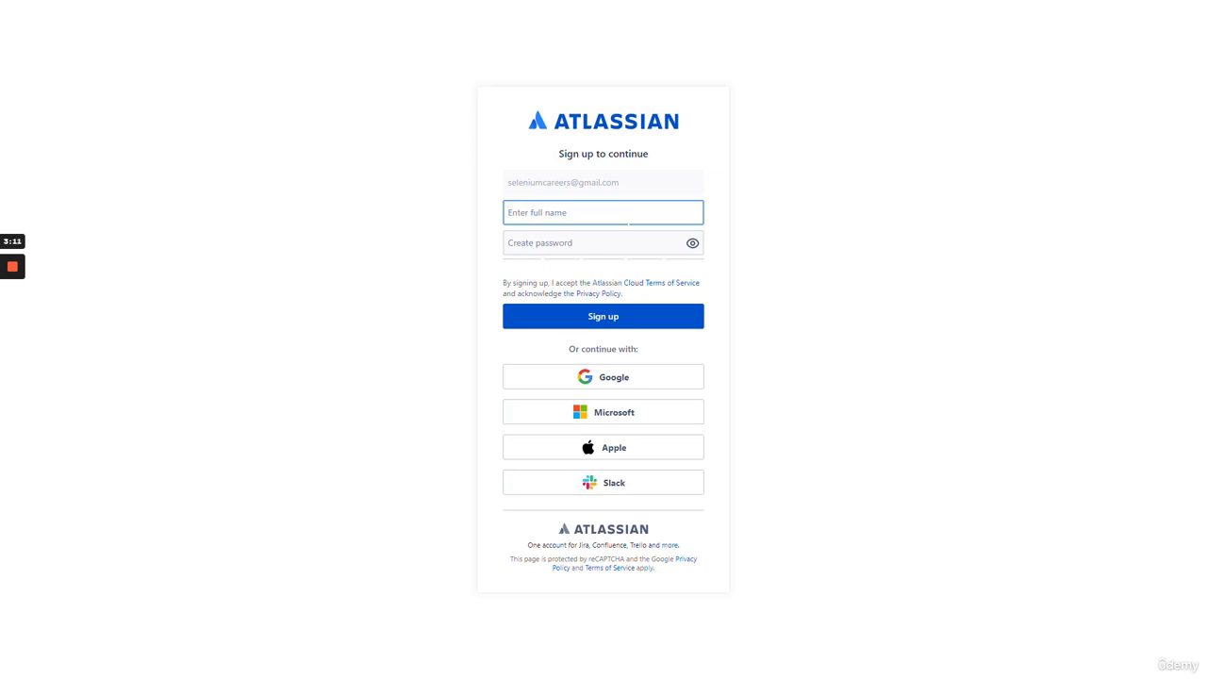
pyautogui.press('Tab')
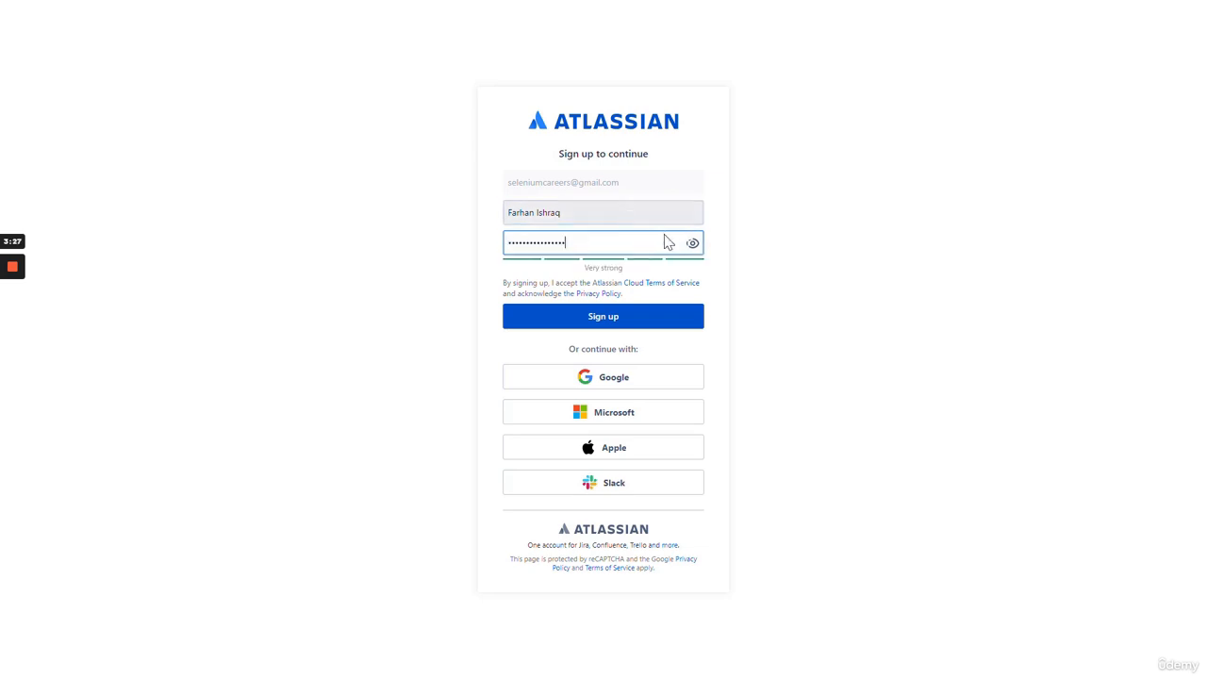
pyautogui.click(787, 290)
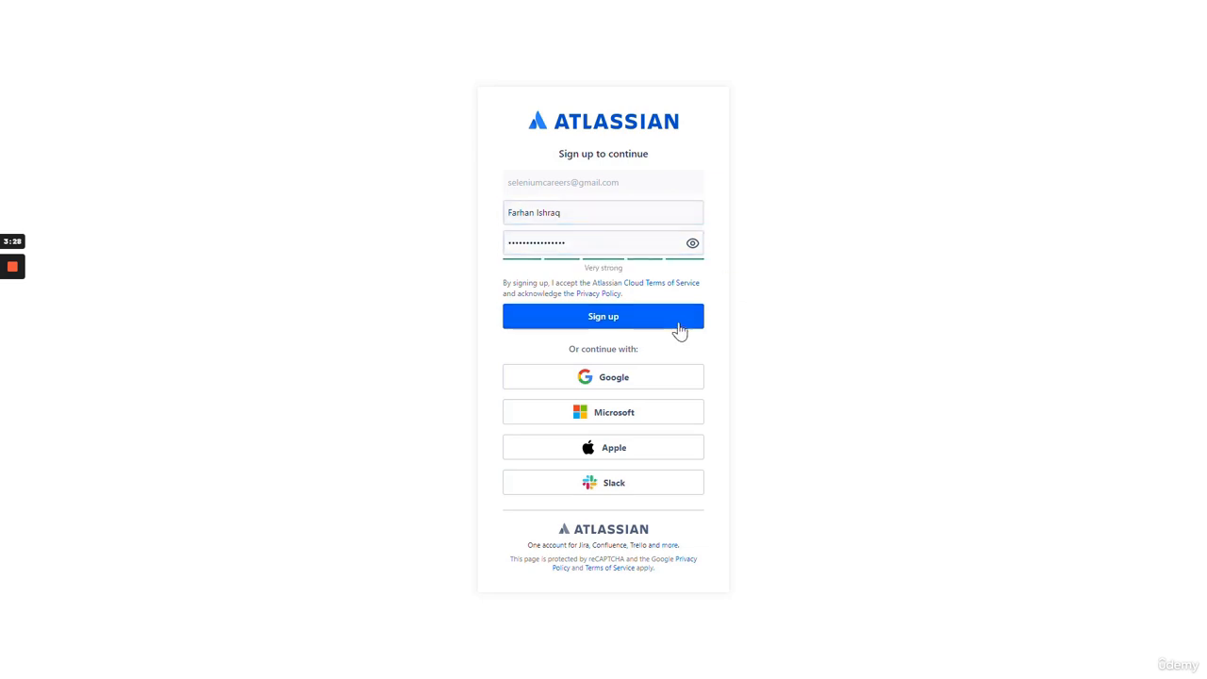
pyautogui.click(607, 321)
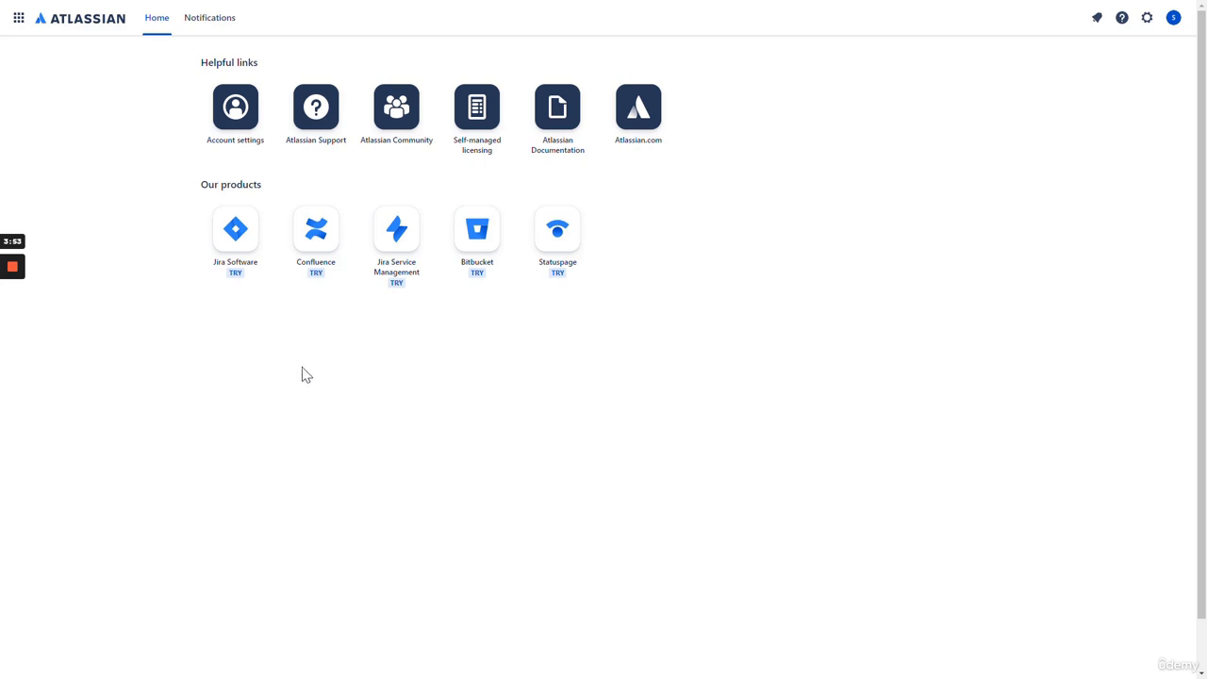
# - Choose Jira Software under Our products and start getting it free
pyautogui.click(237, 233)
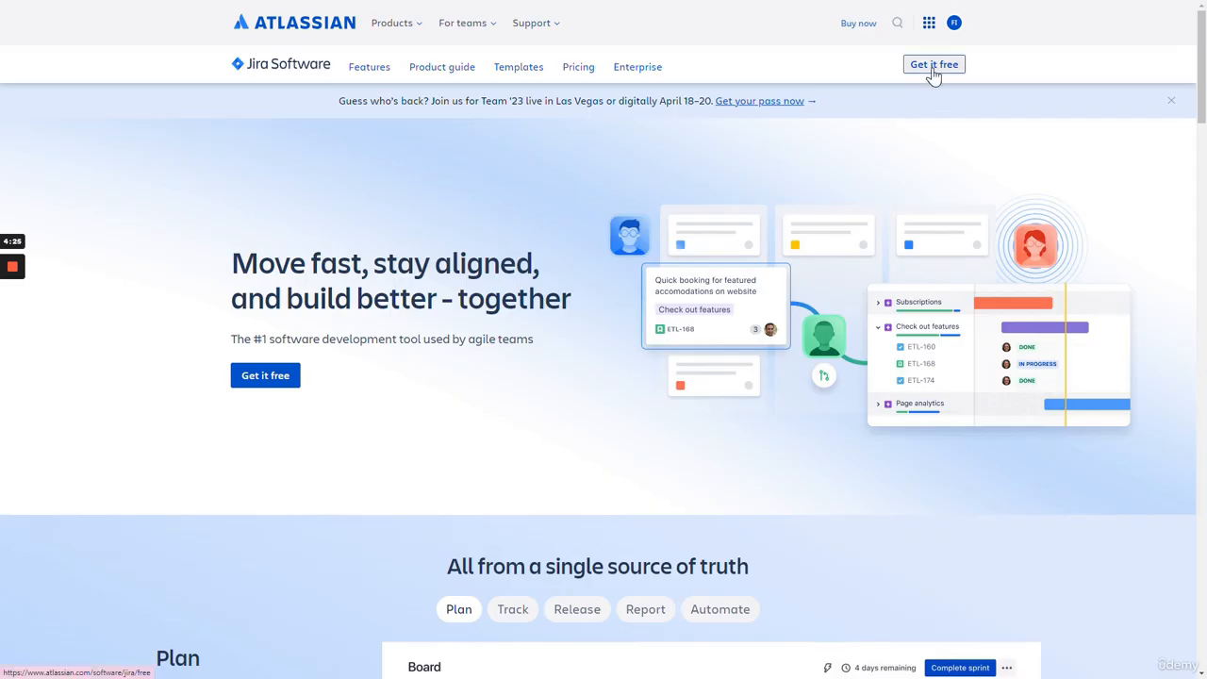
pyautogui.click(932, 68)
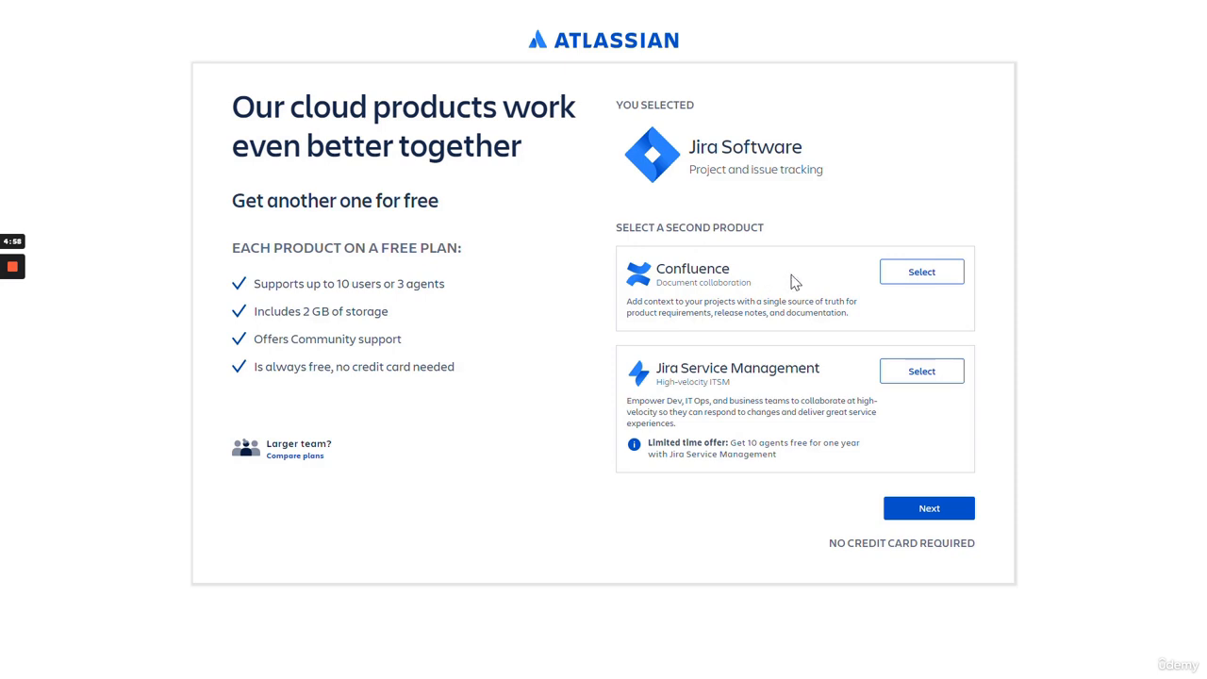
# - Add Confluence as the second free product and continue to site setup
pyautogui.click(925, 275)
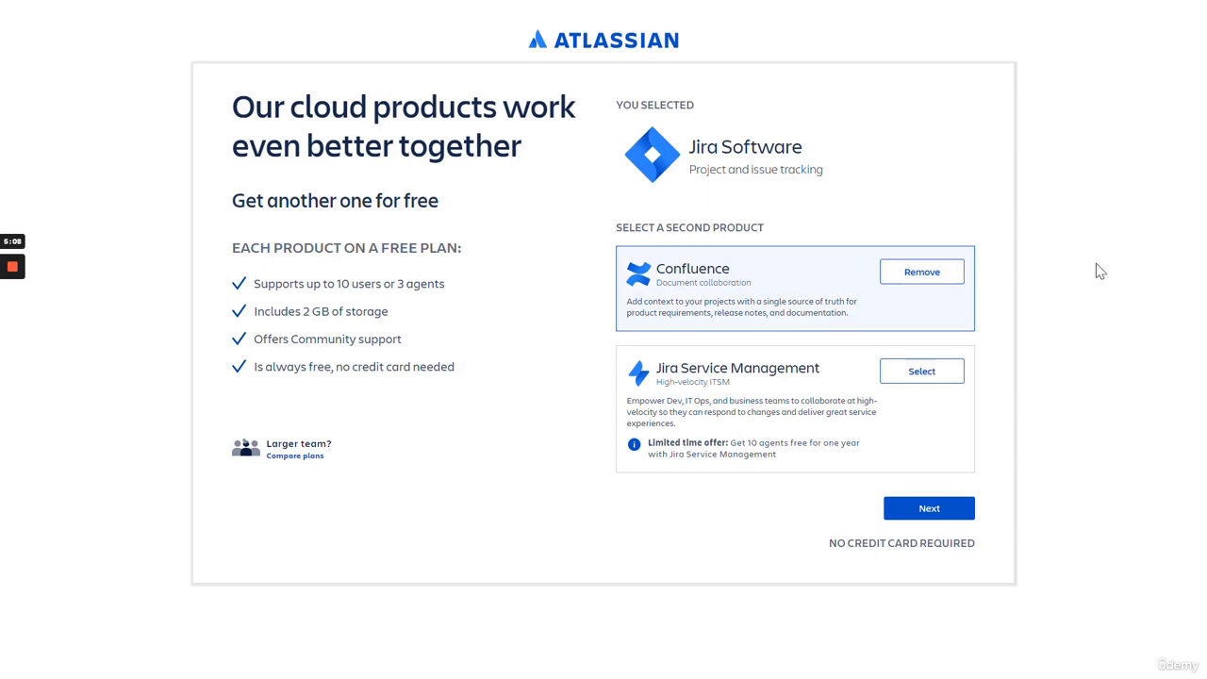
pyautogui.click(929, 508)
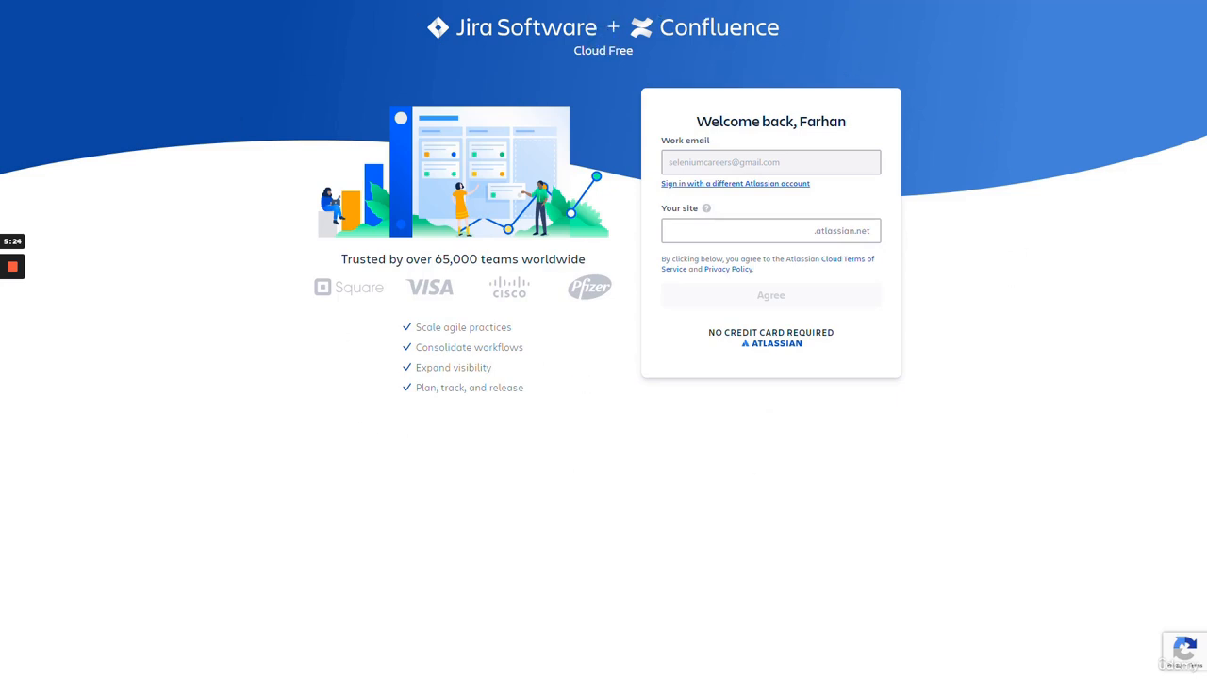
# - Try qatester2023 as the new site name
pyautogui.click(665, 230)
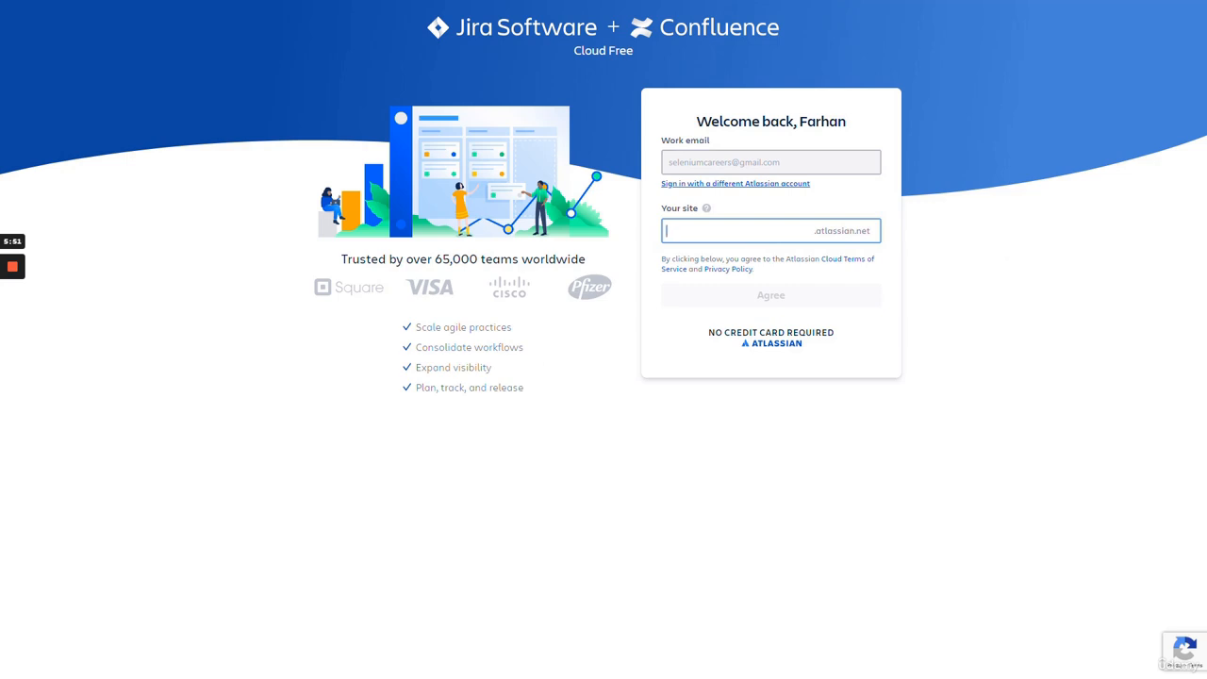
pyautogui.write('selen')
pyautogui.press('BackSpace')
pyautogui.press('BackSpace')
pyautogui.press('BackSpace')
pyautogui.press('BackSpace')
pyautogui.press('BackSpace')
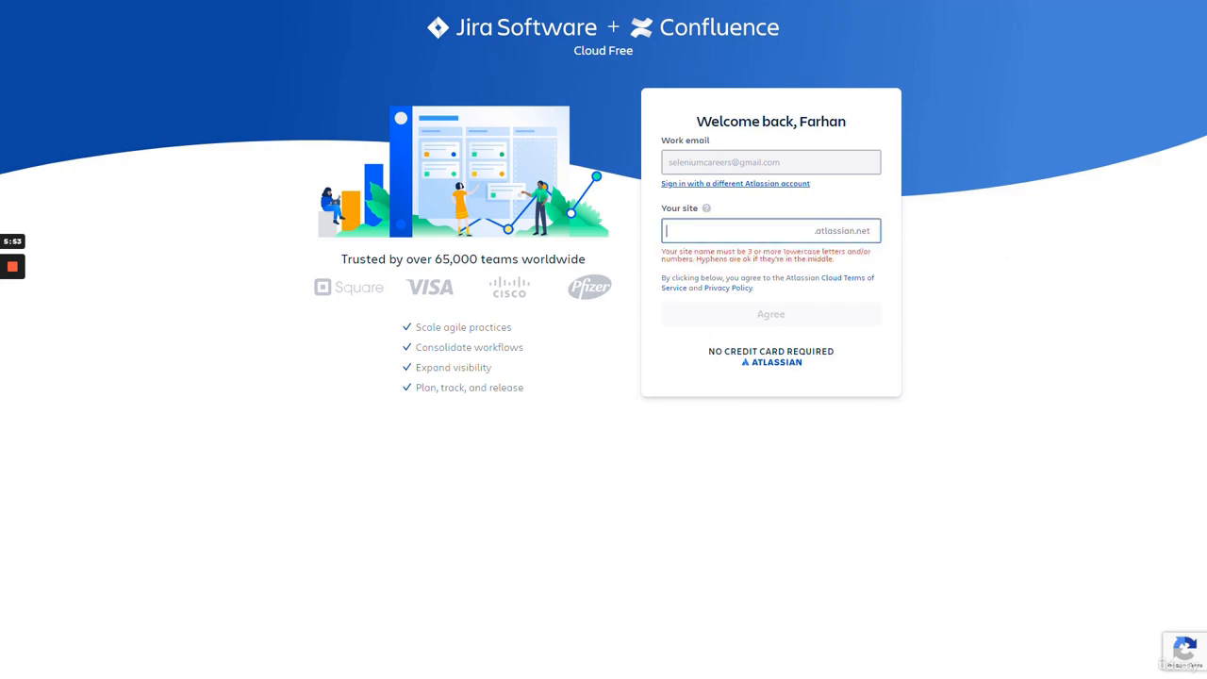
pyautogui.write('qatester')
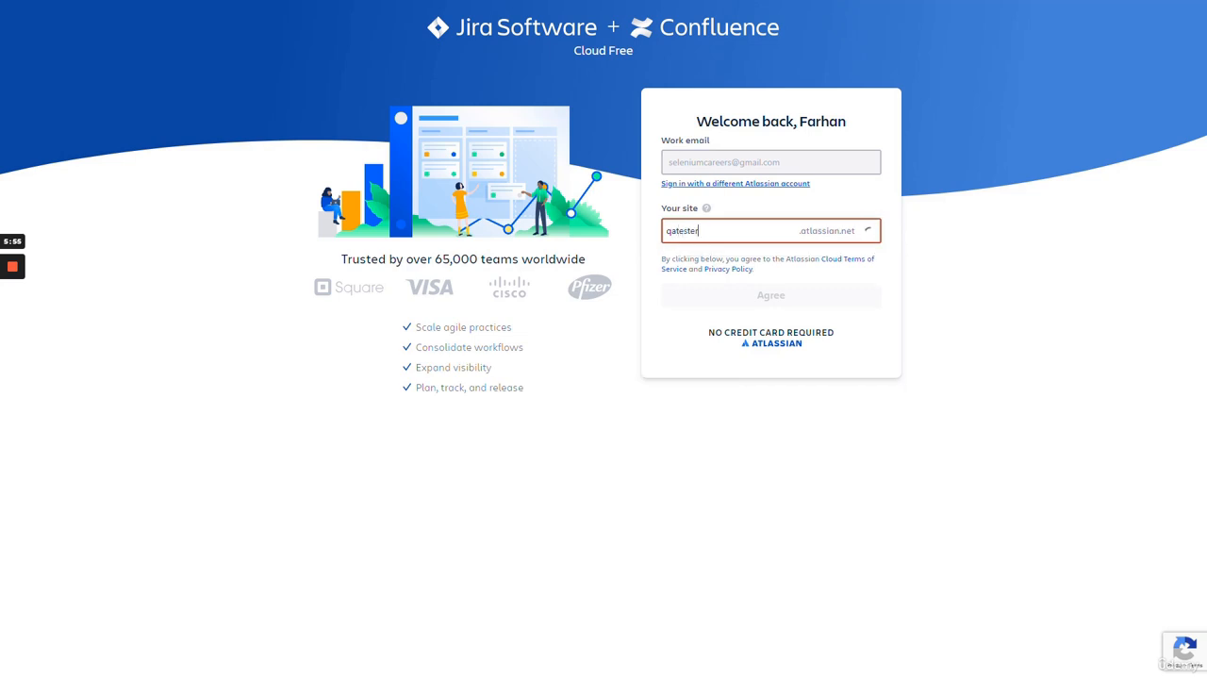
pyautogui.write('2023')
# - Replace the taken name with theqaguy2023, agree to create the site, and skip setup questions
pyautogui.hotkey('ctrl', 'a')
pyautogui.press('BackSpace')
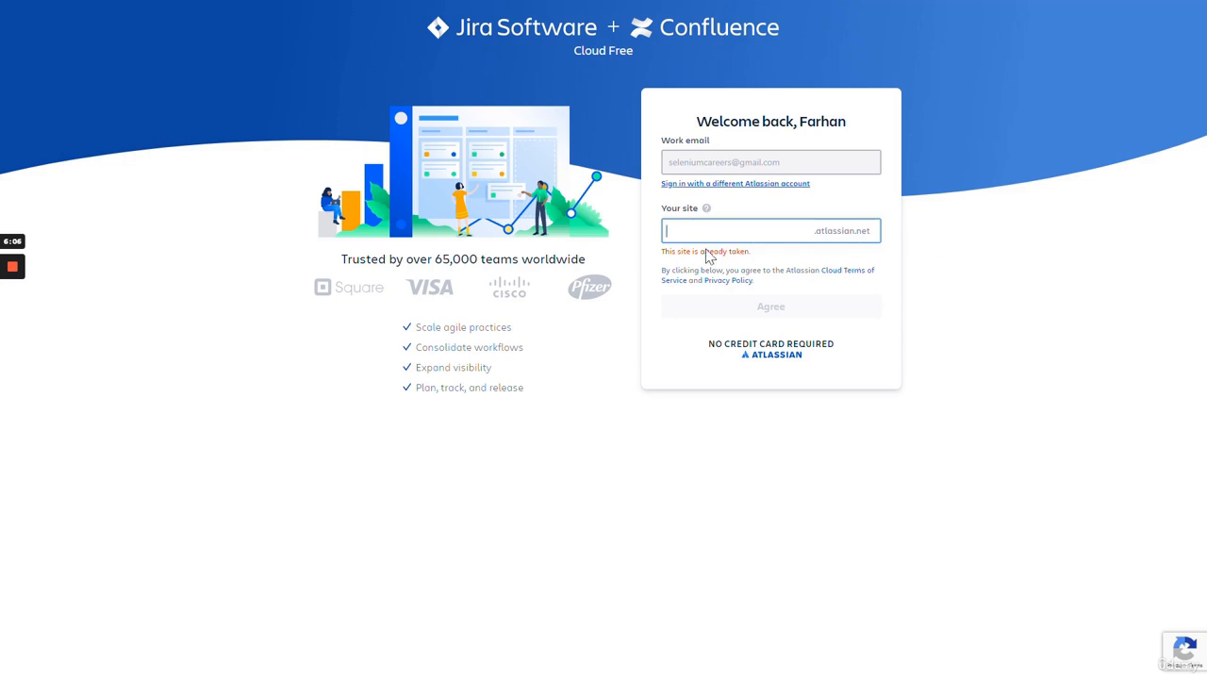
pyautogui.moveTo(662, 252); pyautogui.dragTo(751, 252)
pyautogui.click(745, 231)
pyautogui.write('theqaguy2023')
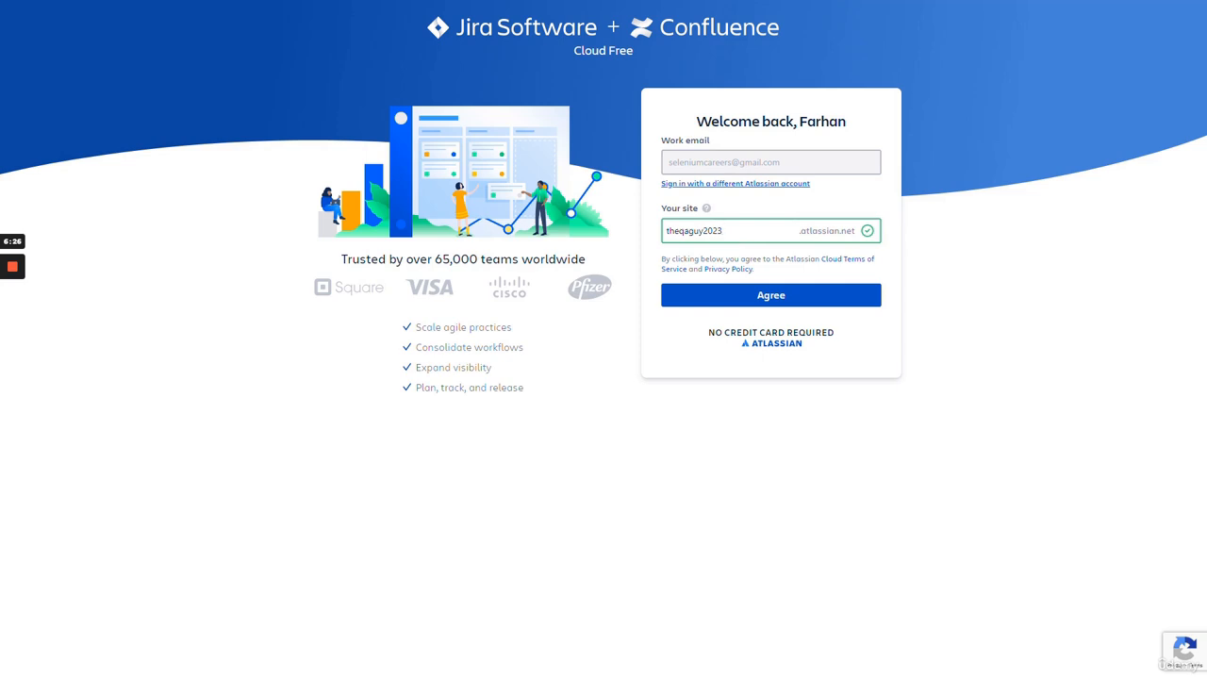
pyautogui.click(766, 298)
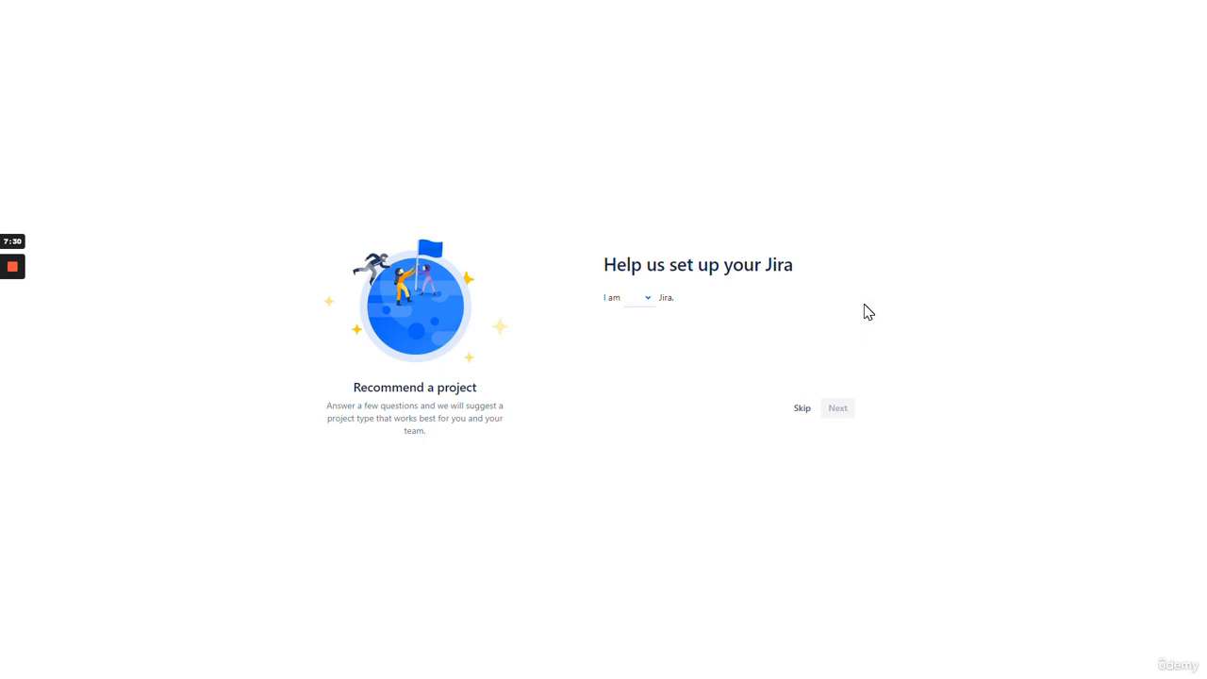
pyautogui.click(803, 410)
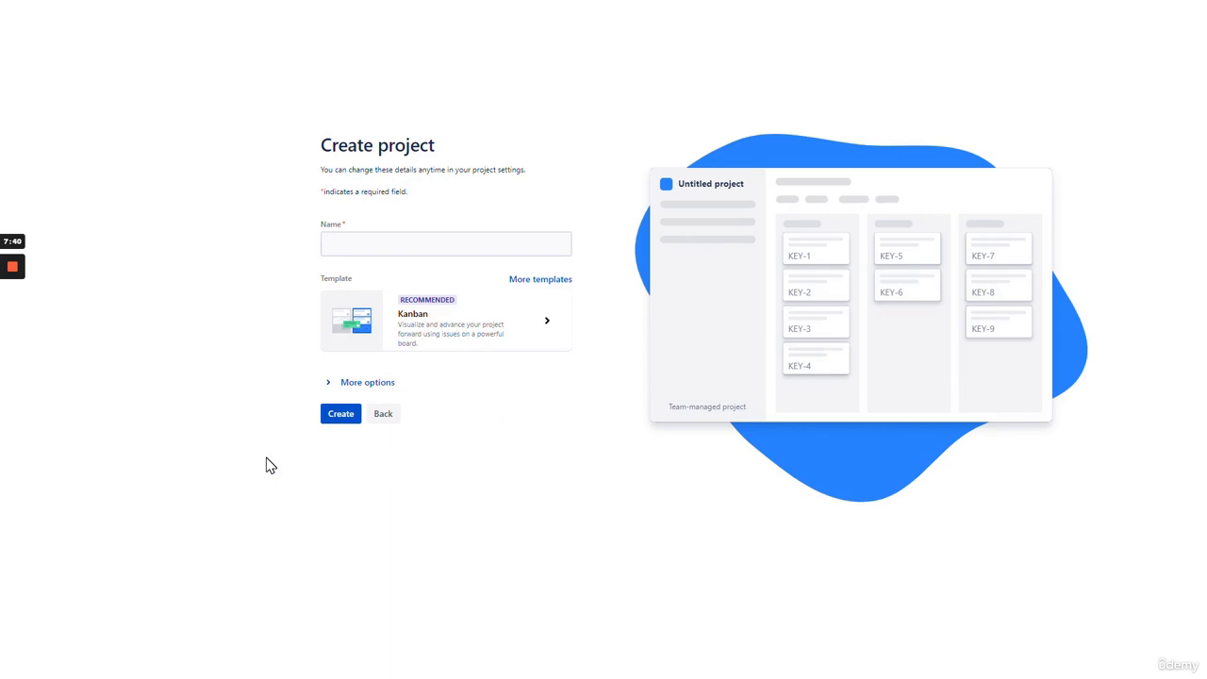
# - Name the project DemoBlaze and show the full software template list
pyautogui.click(326, 244)
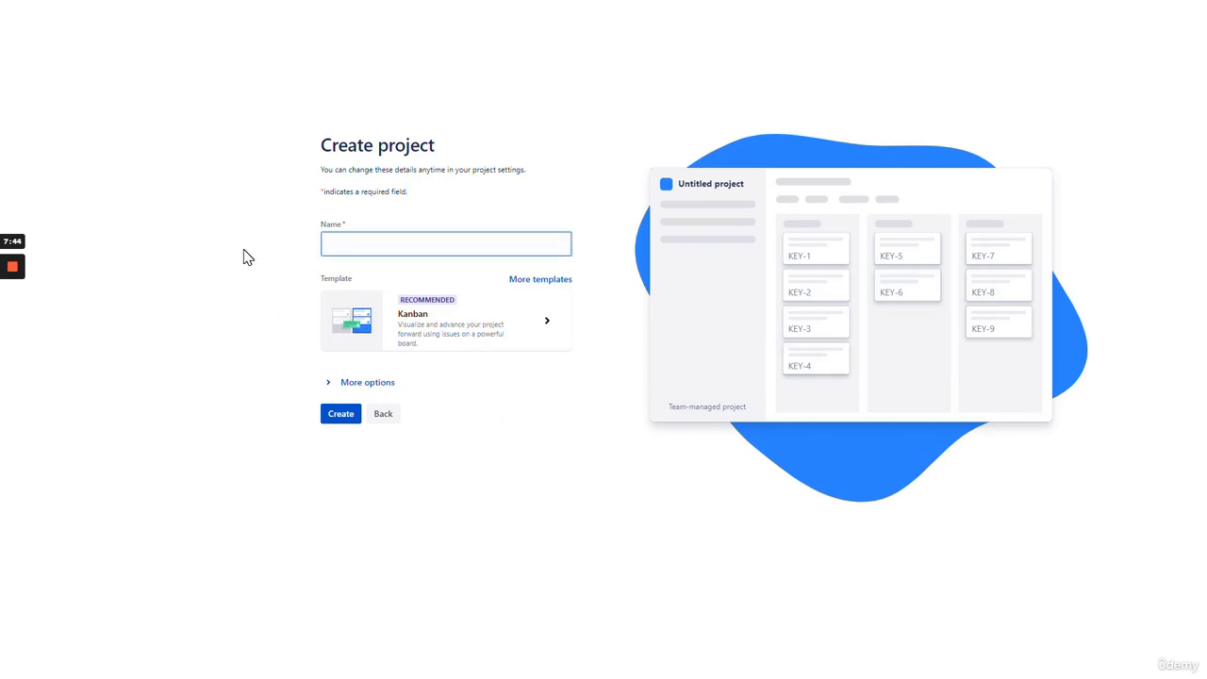
pyautogui.write('DemoBlaze')
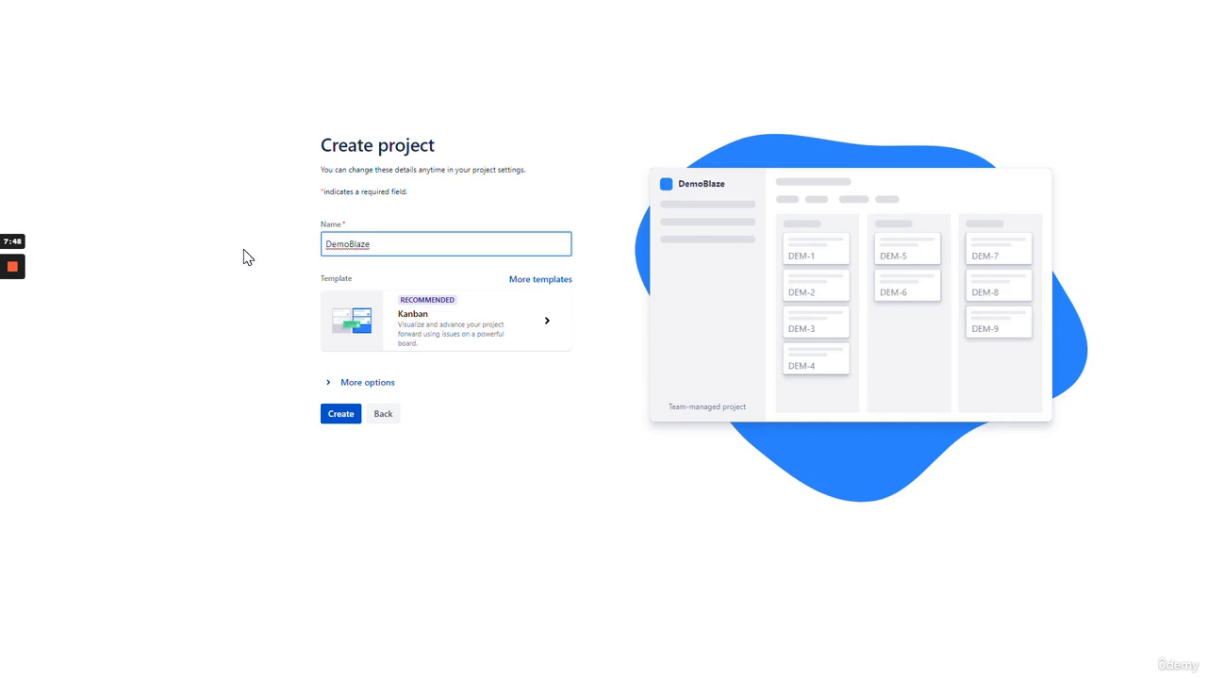
pyautogui.click(243, 256)
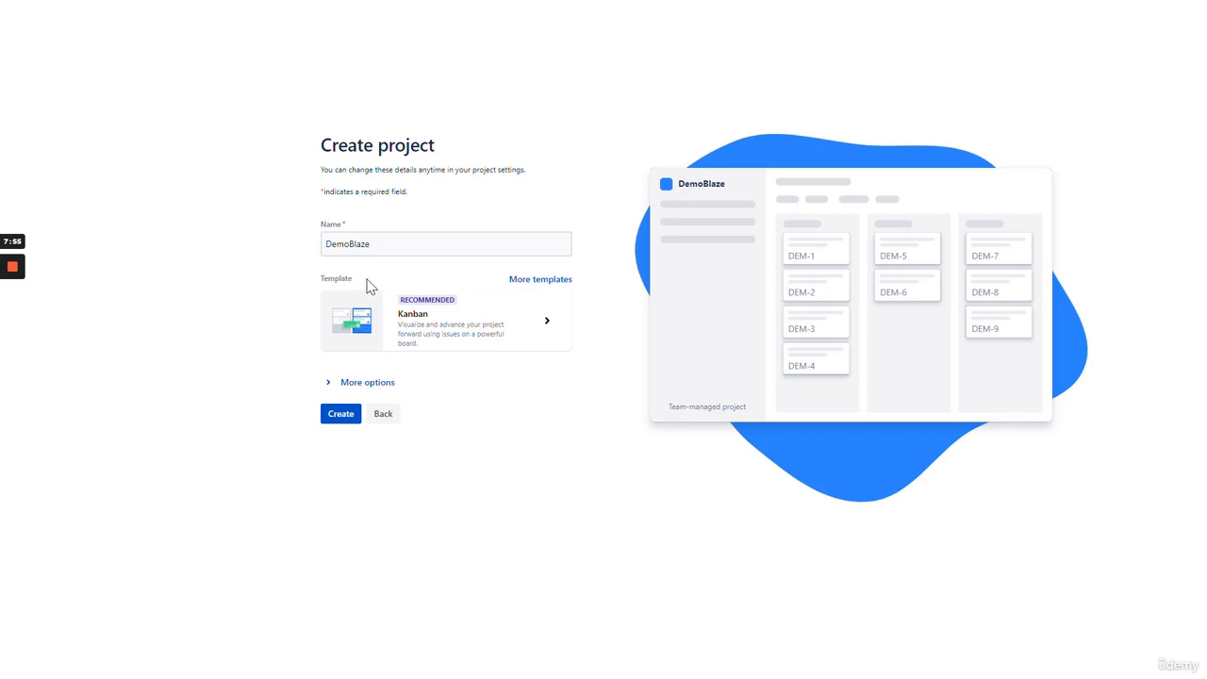
pyautogui.click(551, 280)
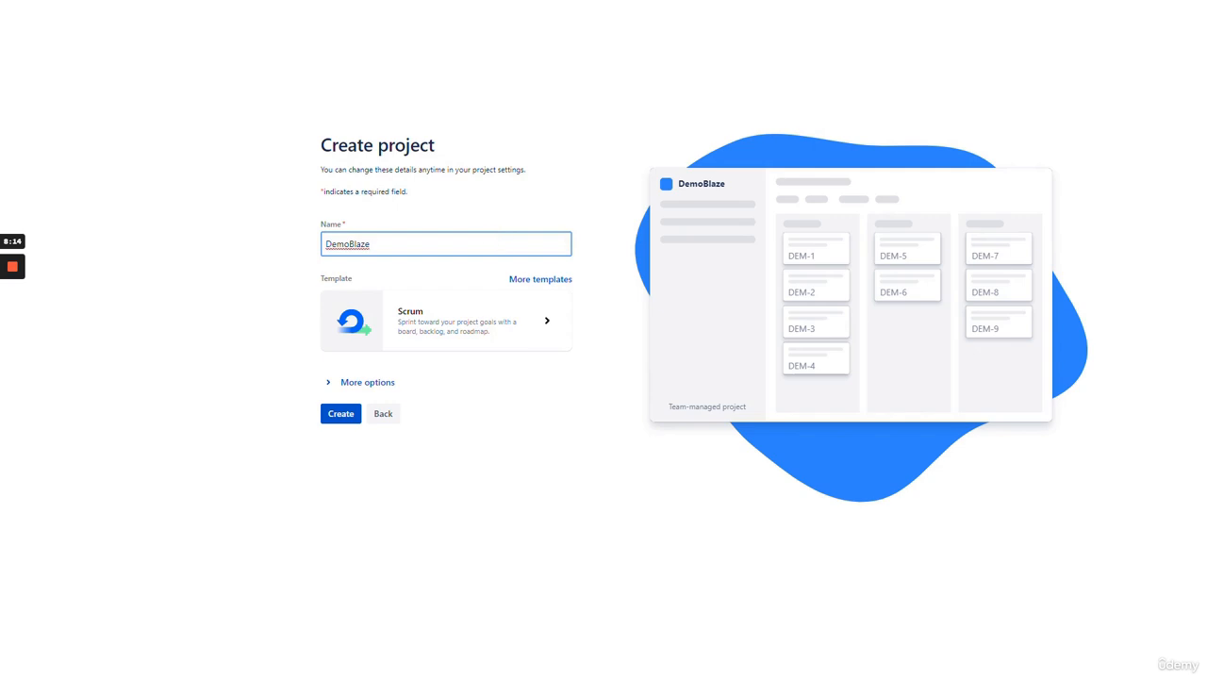
# - Pick the Scrum template for the DemoBlaze project
pyautogui.click(254, 320)
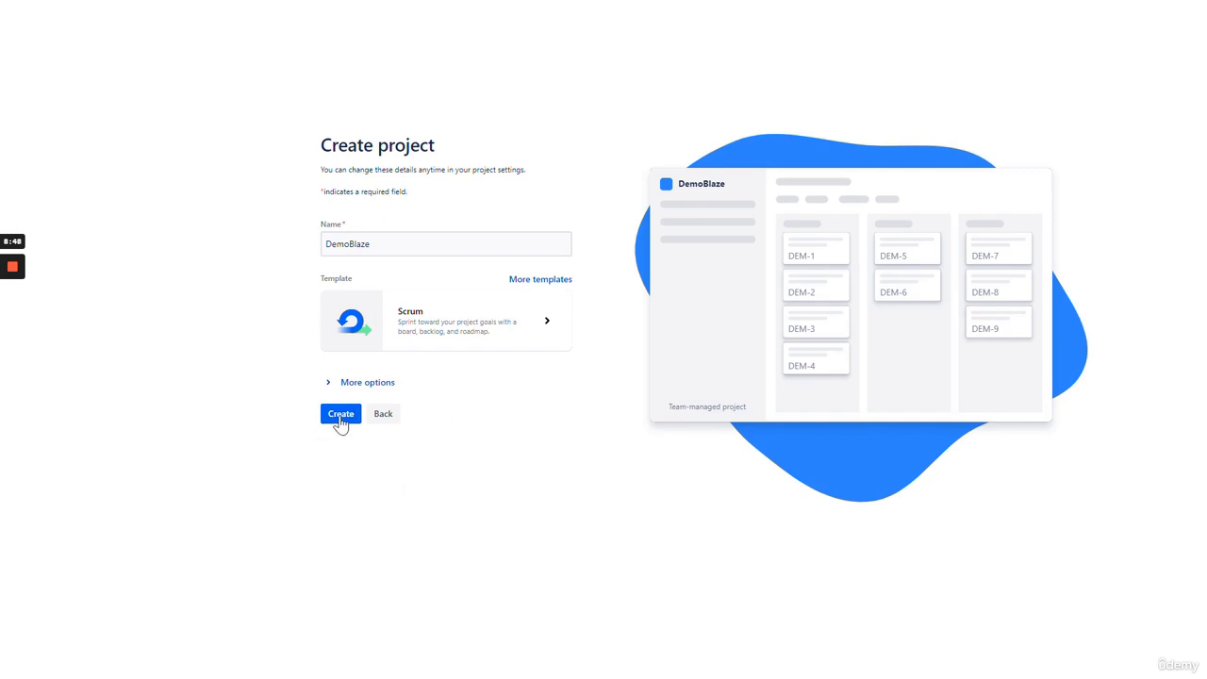
# - Create the DemoBlaze Scrum project and skip the tool integrations page
pyautogui.click(341, 417)
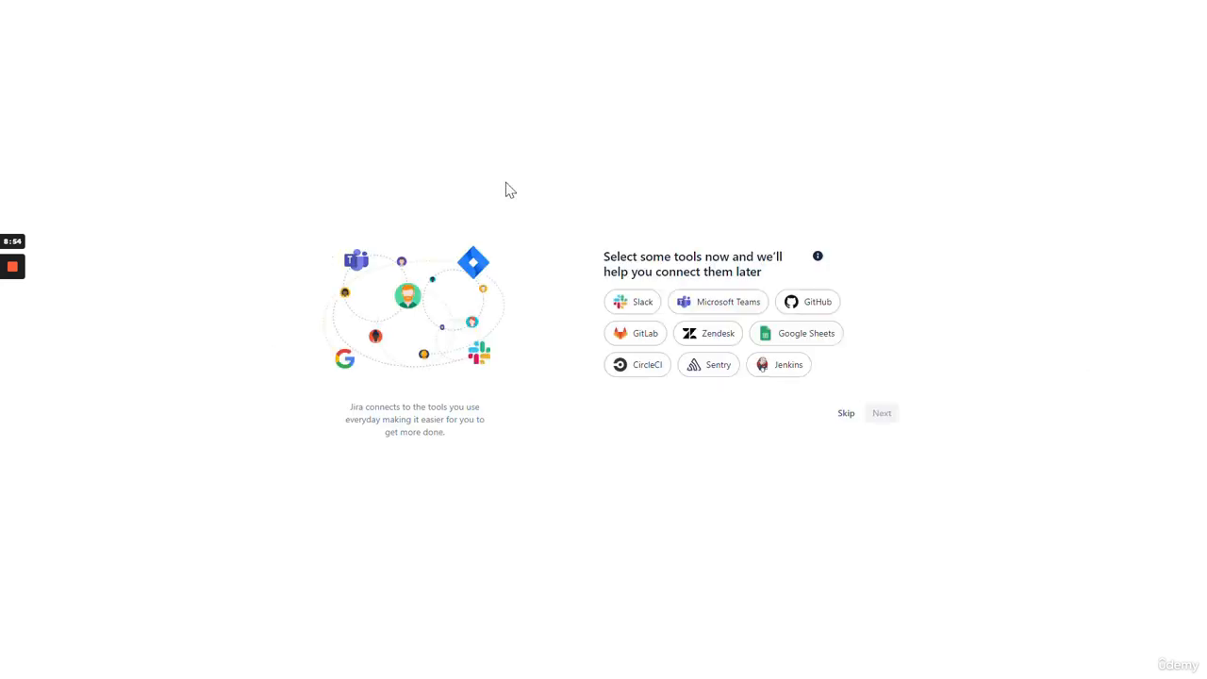
pyautogui.click(845, 415)
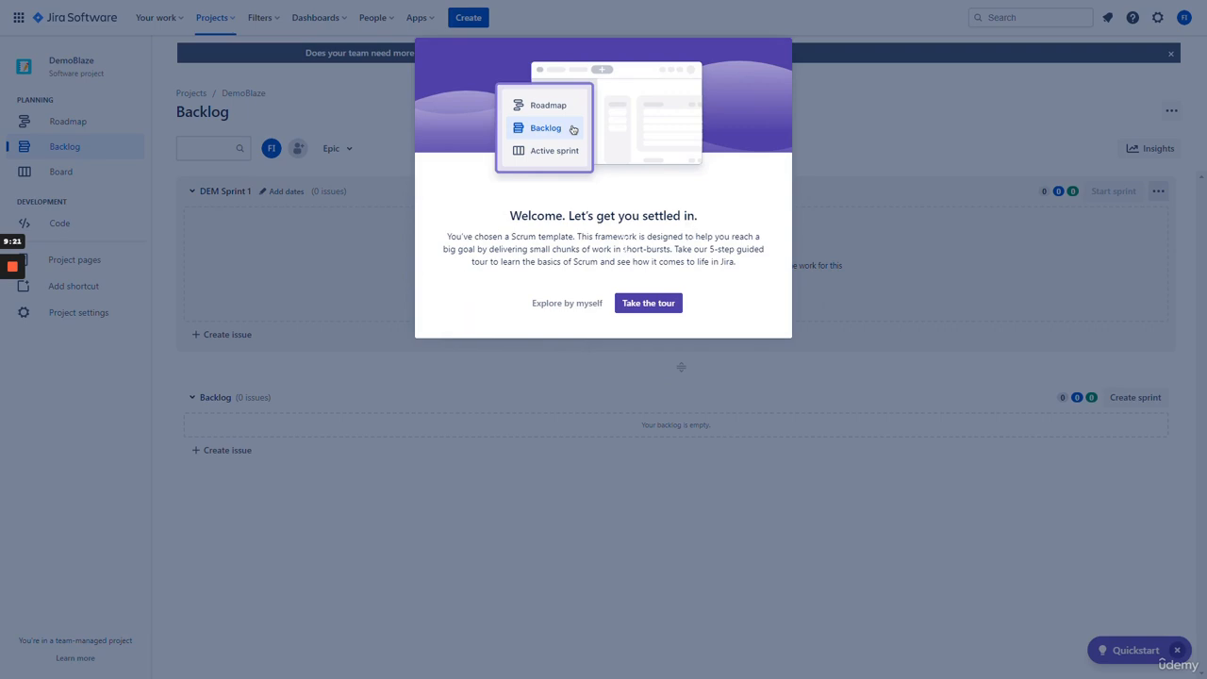
# - Launch the DemoBlaze backlog tour at step 1 of 5, with the Quickstart checklist open
pyautogui.click(649, 303)
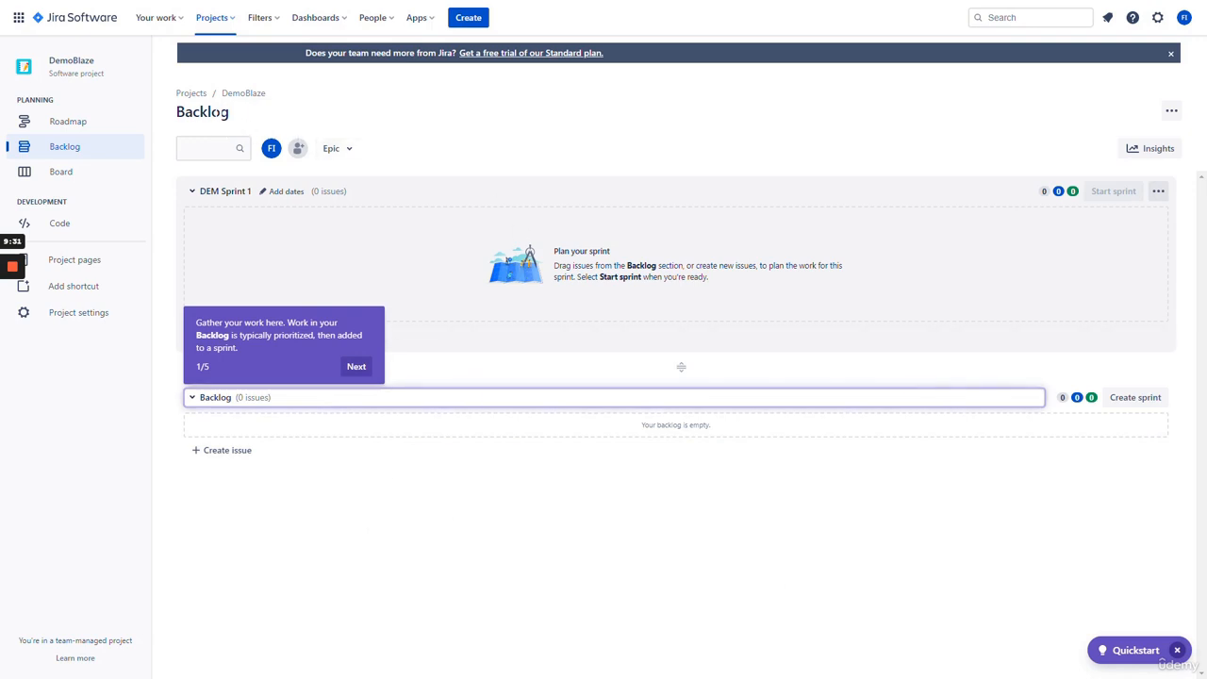
pyautogui.moveTo(233, 114); pyautogui.dragTo(183, 116)
pyautogui.click(293, 116)
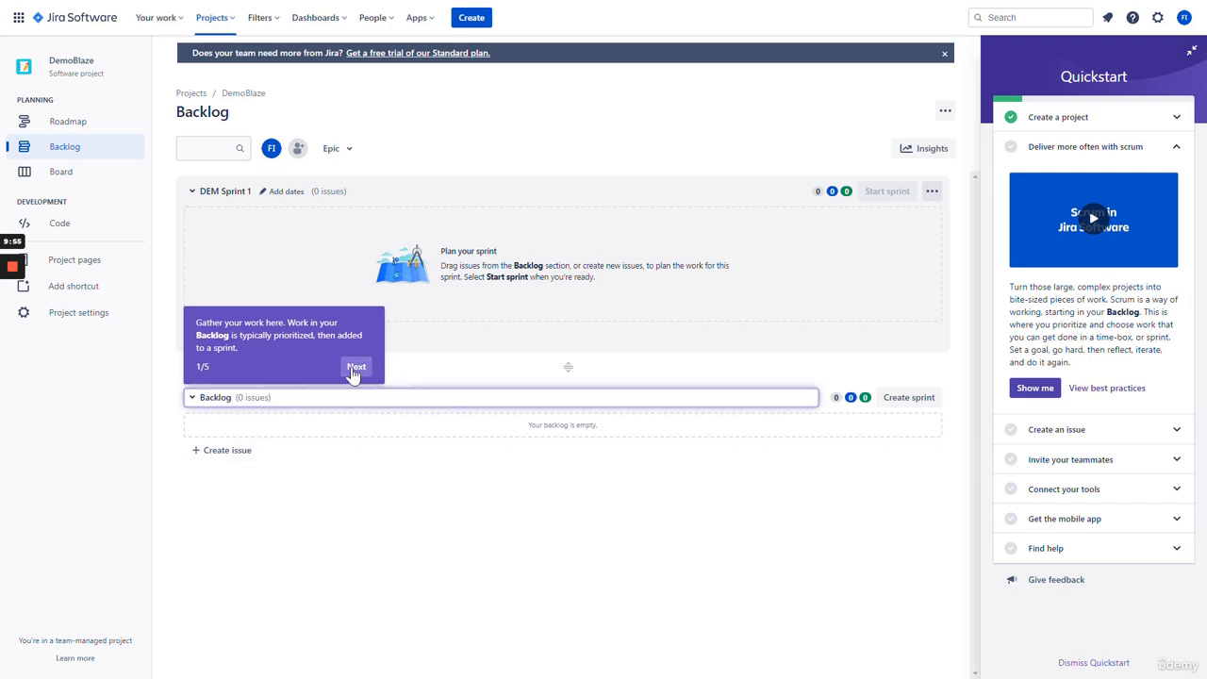
# - Step through backlog tour tips 1 to 4, then finish on the step 5 Insights tip
pyautogui.click(355, 368)
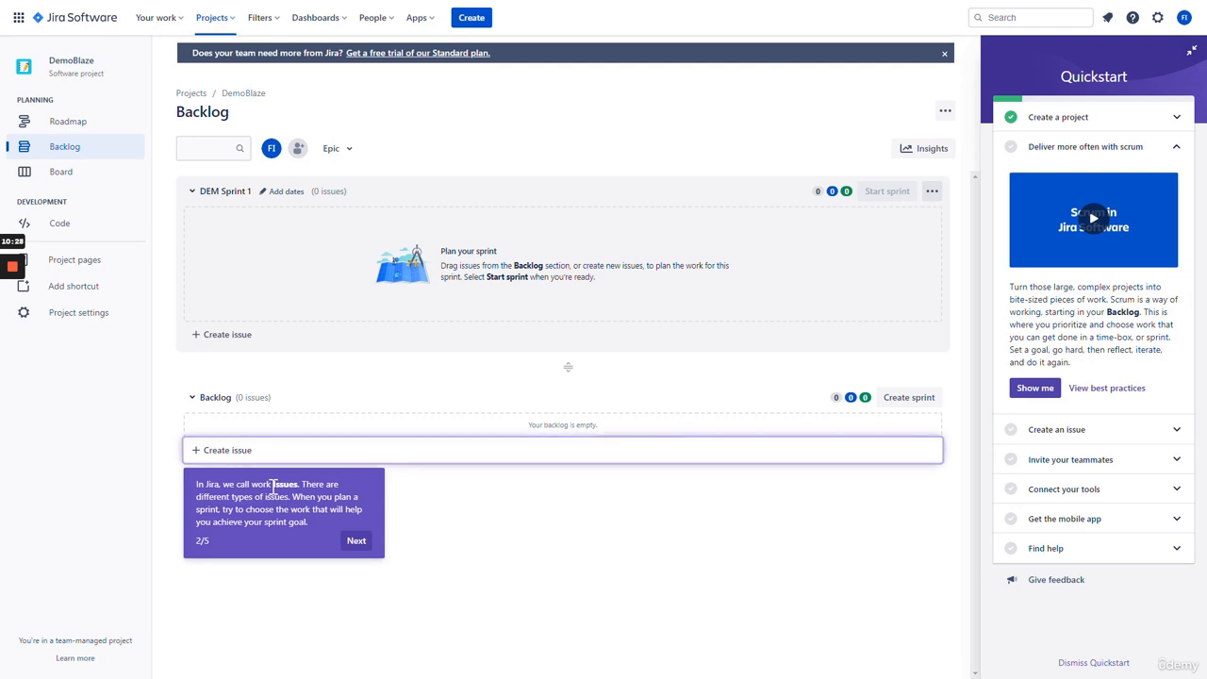
pyautogui.click(355, 543)
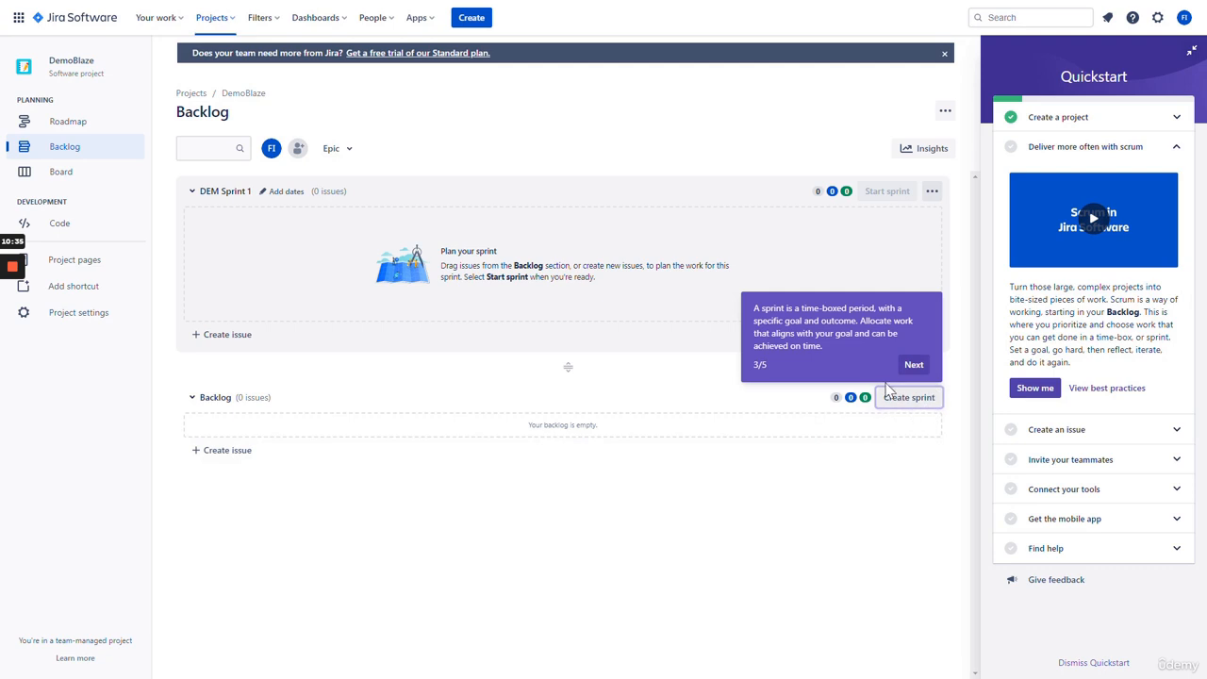
pyautogui.click(914, 364)
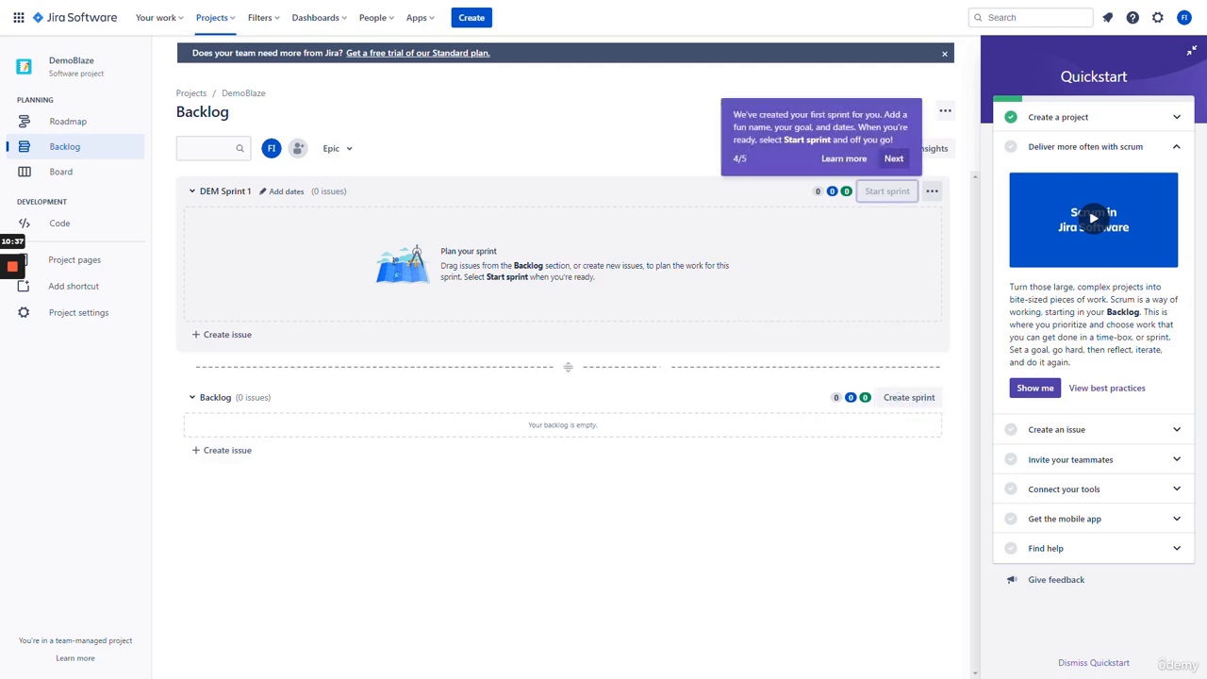
pyautogui.click(892, 159)
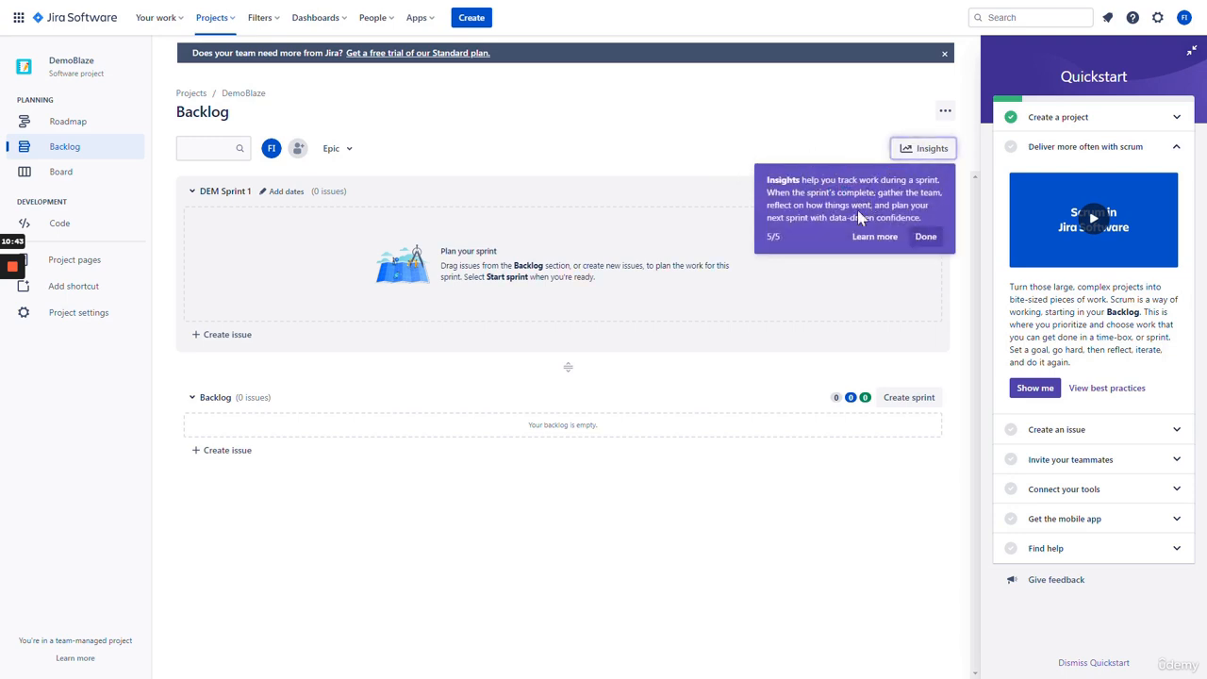
pyautogui.click(925, 237)
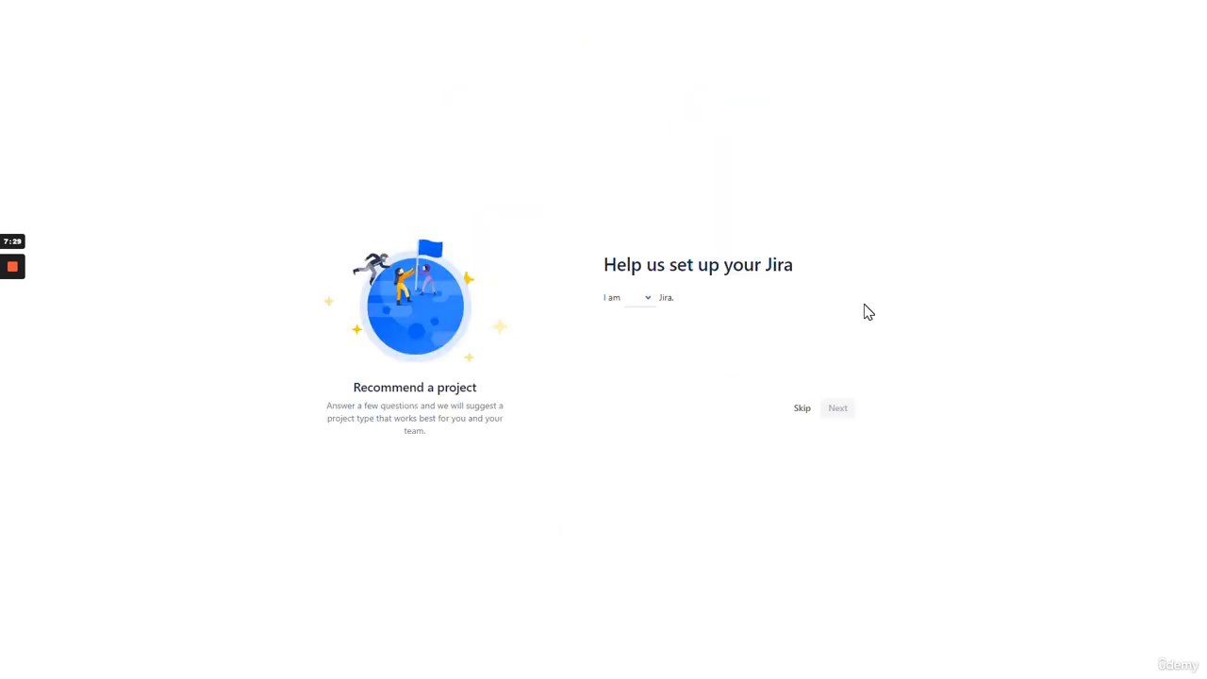
# - Skip the setup questions, name the project DemoBlaze, and browse more templates for Scrum
pyautogui.click(803, 411)
pyautogui.click(269, 464)
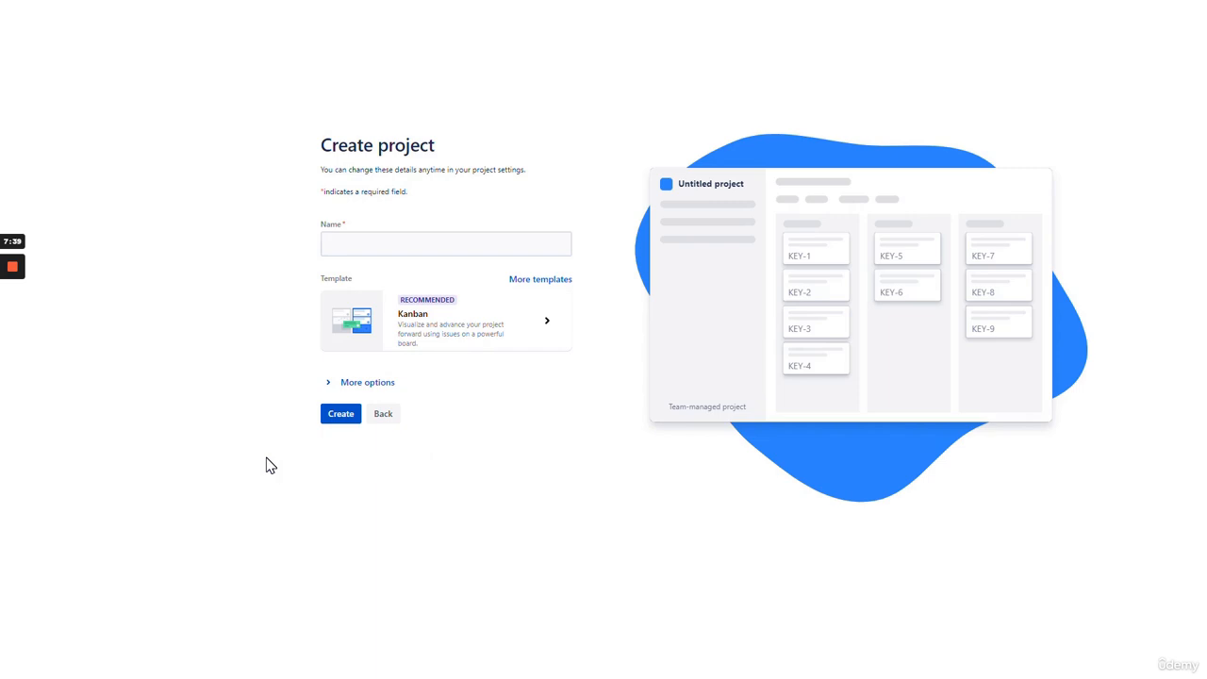
pyautogui.click(324, 249)
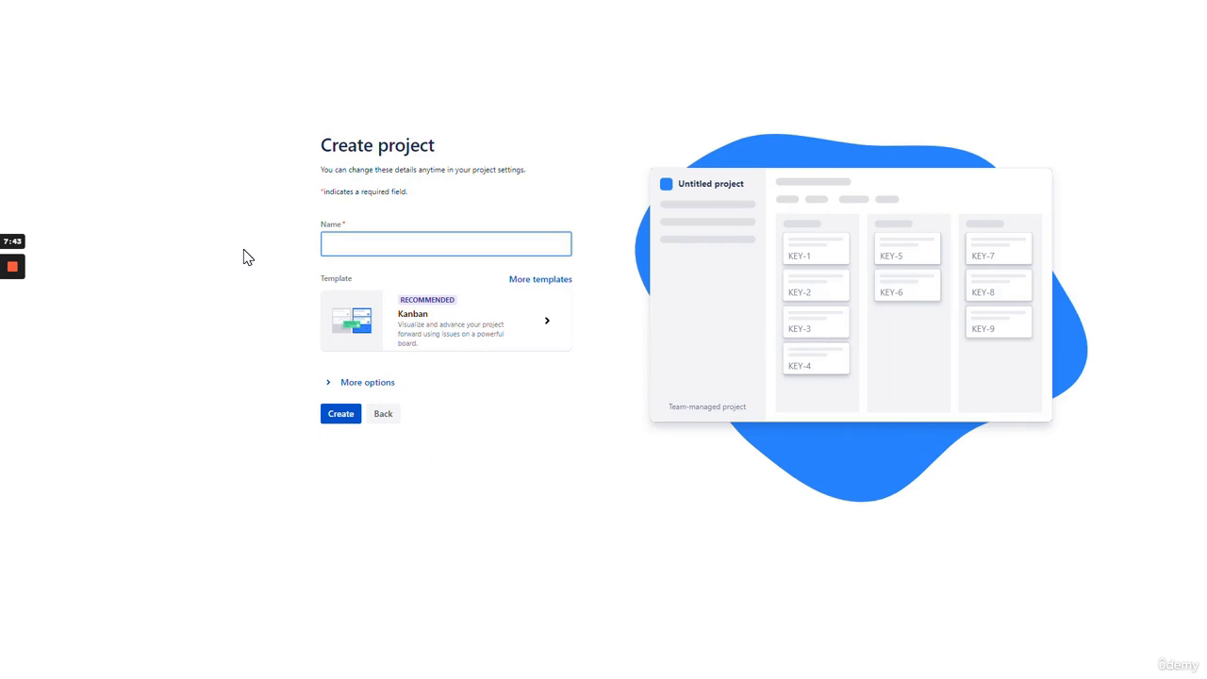
pyautogui.write('DemoBI')
pyautogui.write('aze')
pyautogui.click(243, 257)
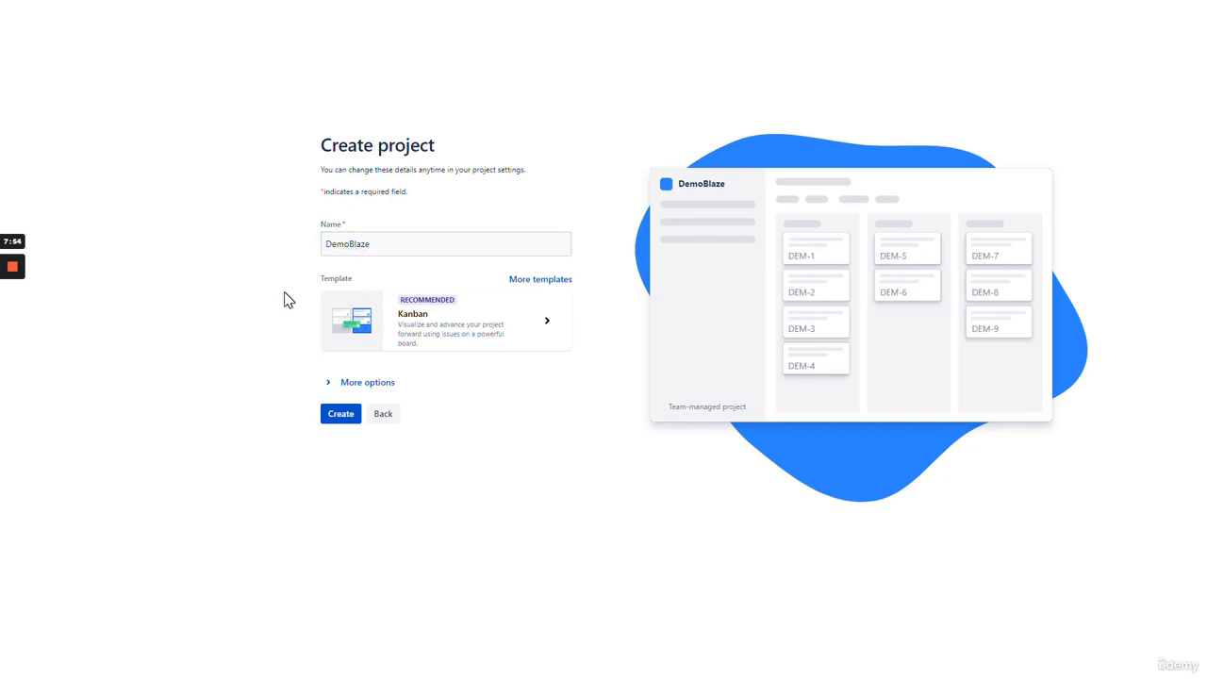
pyautogui.click(550, 289)
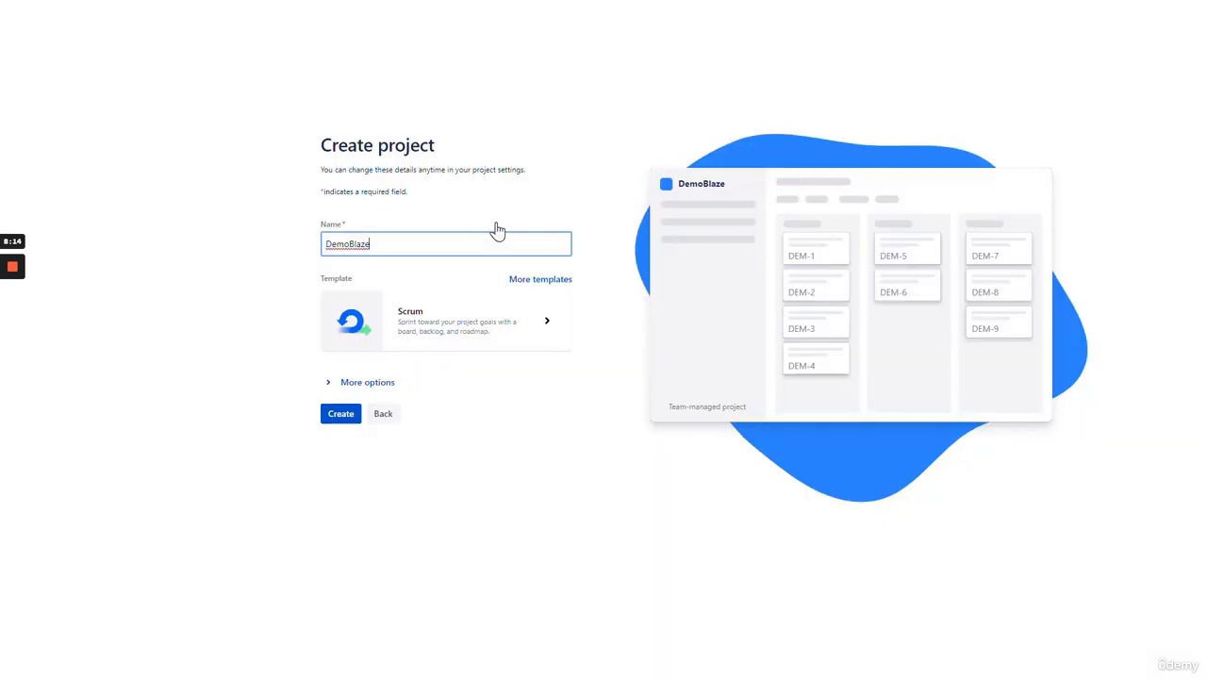
# - Create the DemoBlaze Scrum project and skip connecting other tools
pyautogui.click(259, 326)
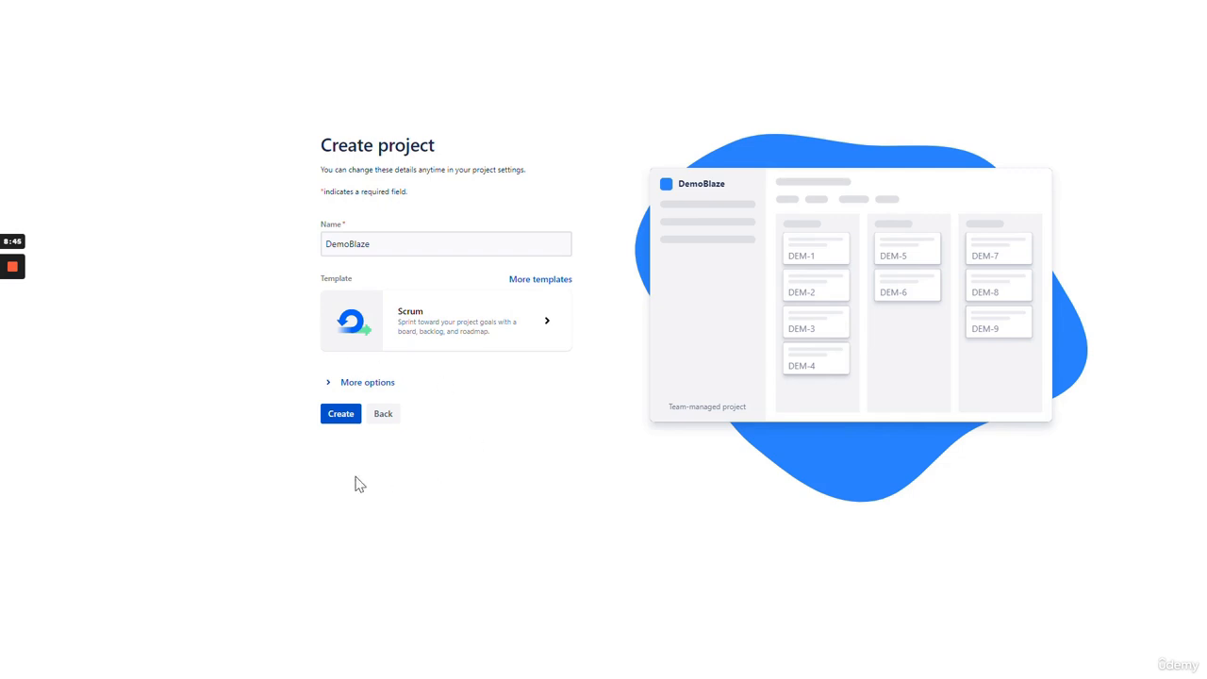
pyautogui.click(340, 419)
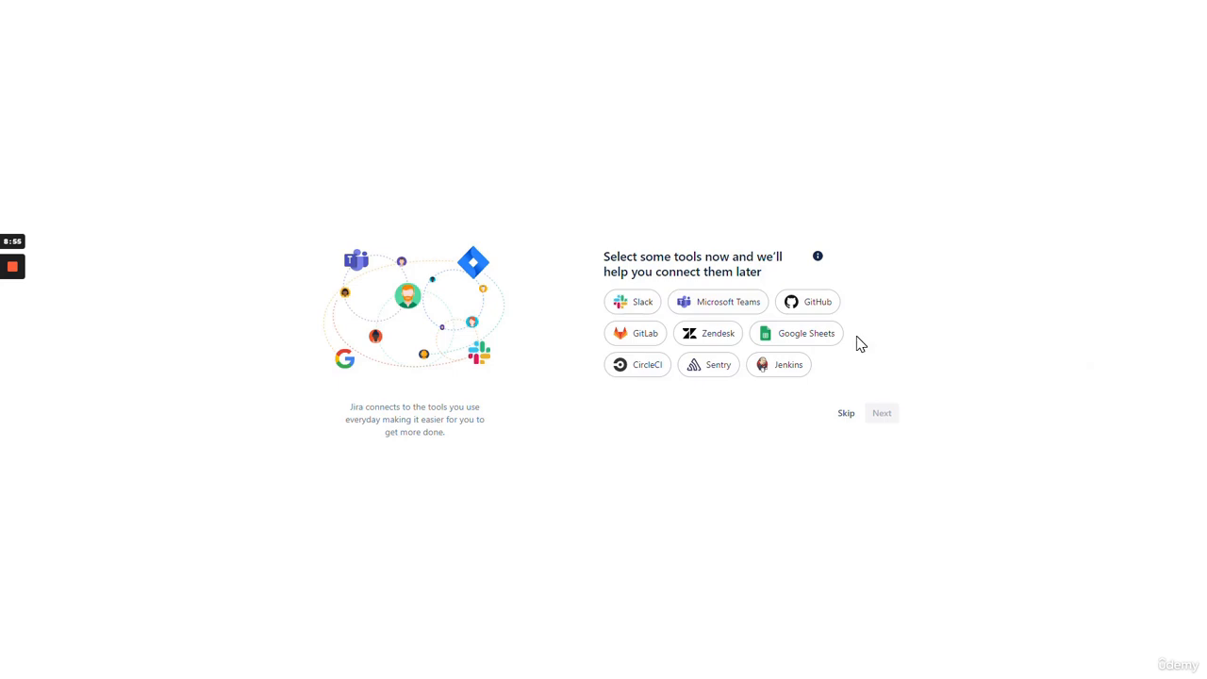
pyautogui.click(845, 415)
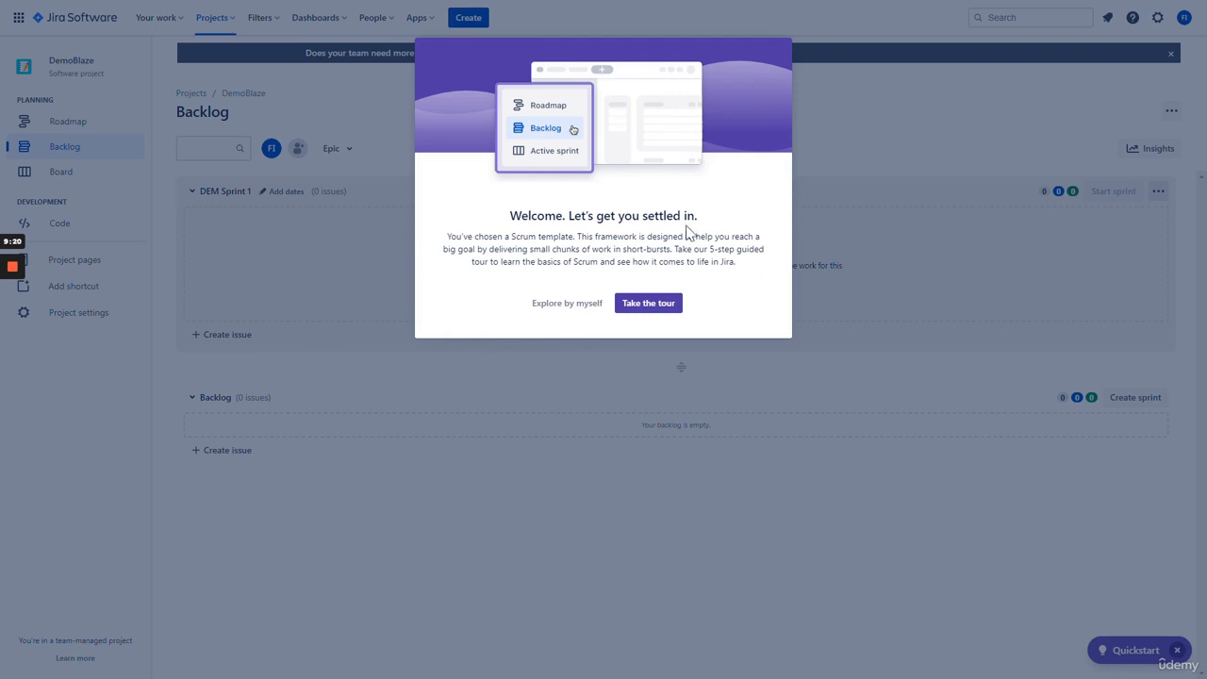
# - Launch the backlog tour from Quickstart and advance to the step 2 tip about issues
pyautogui.click(641, 305)
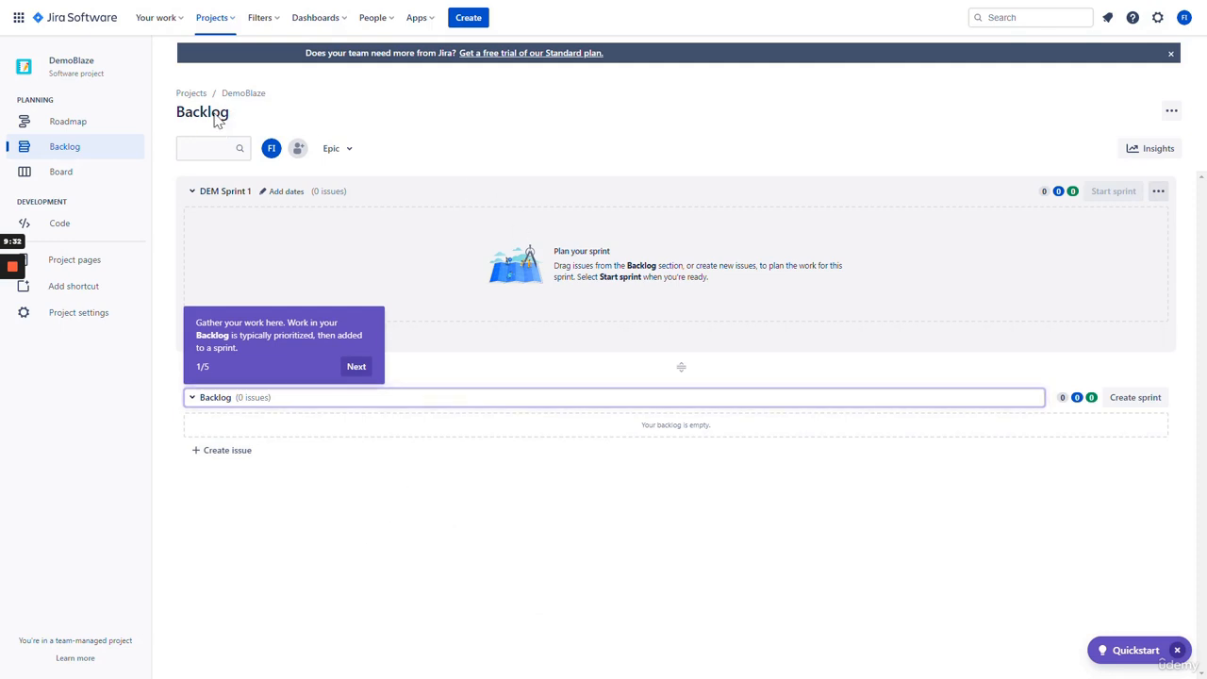
pyautogui.moveTo(229, 114); pyautogui.dragTo(185, 114)
pyautogui.click(308, 117)
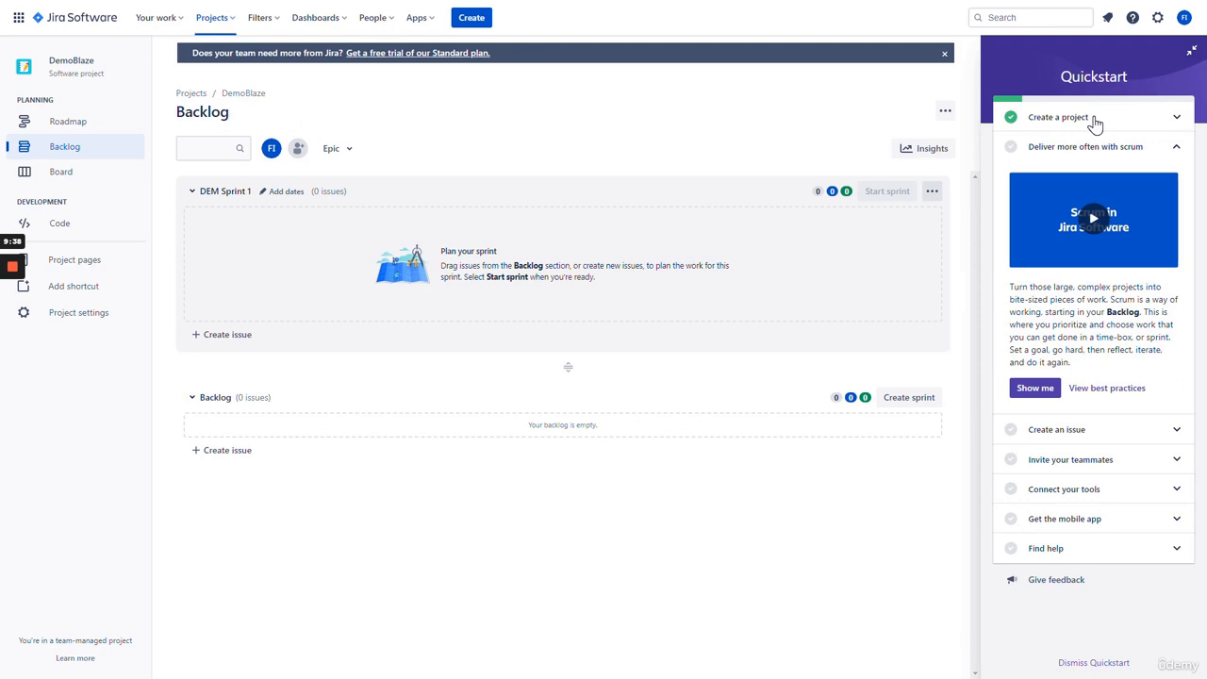
pyautogui.click(1035, 387)
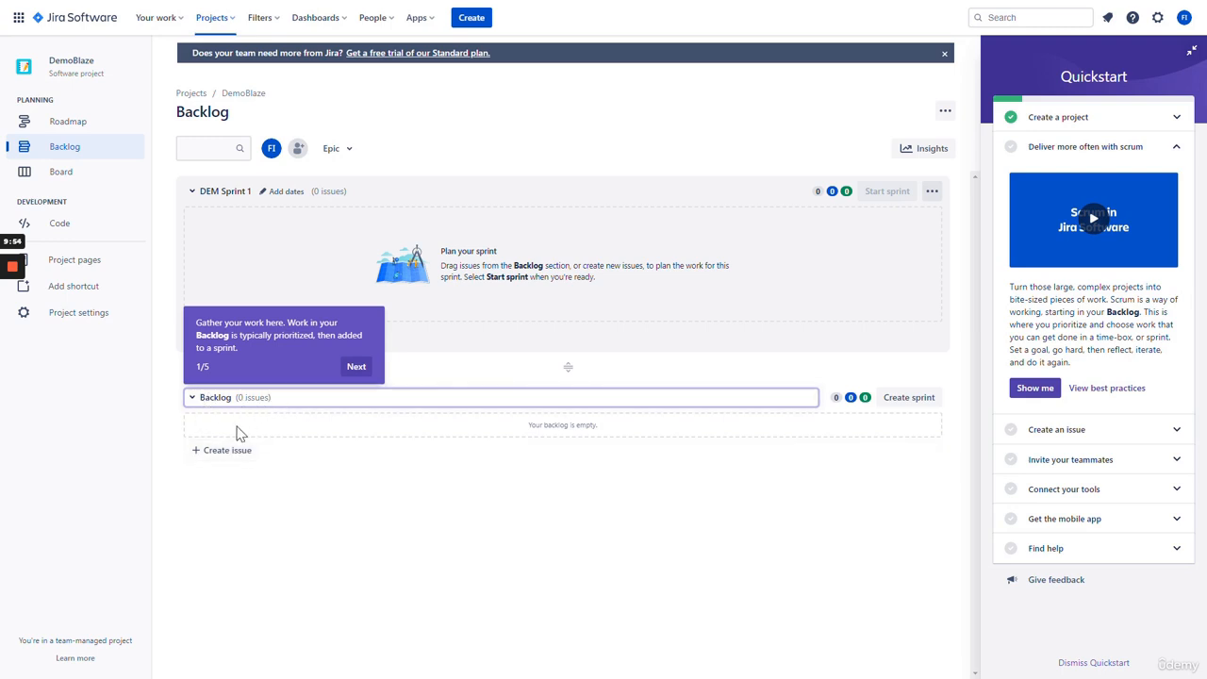
pyautogui.click(355, 368)
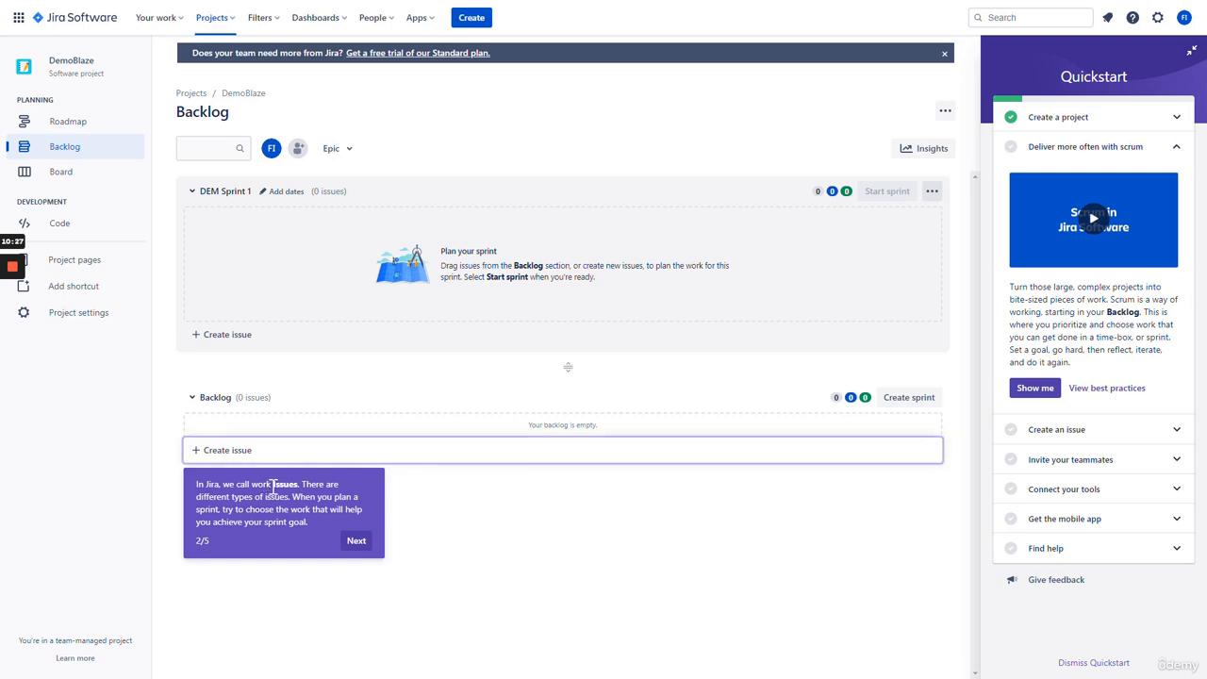
# - Advance past the sprint, starting-a-sprint and Insights tips, then finish the tour
pyautogui.click(356, 540)
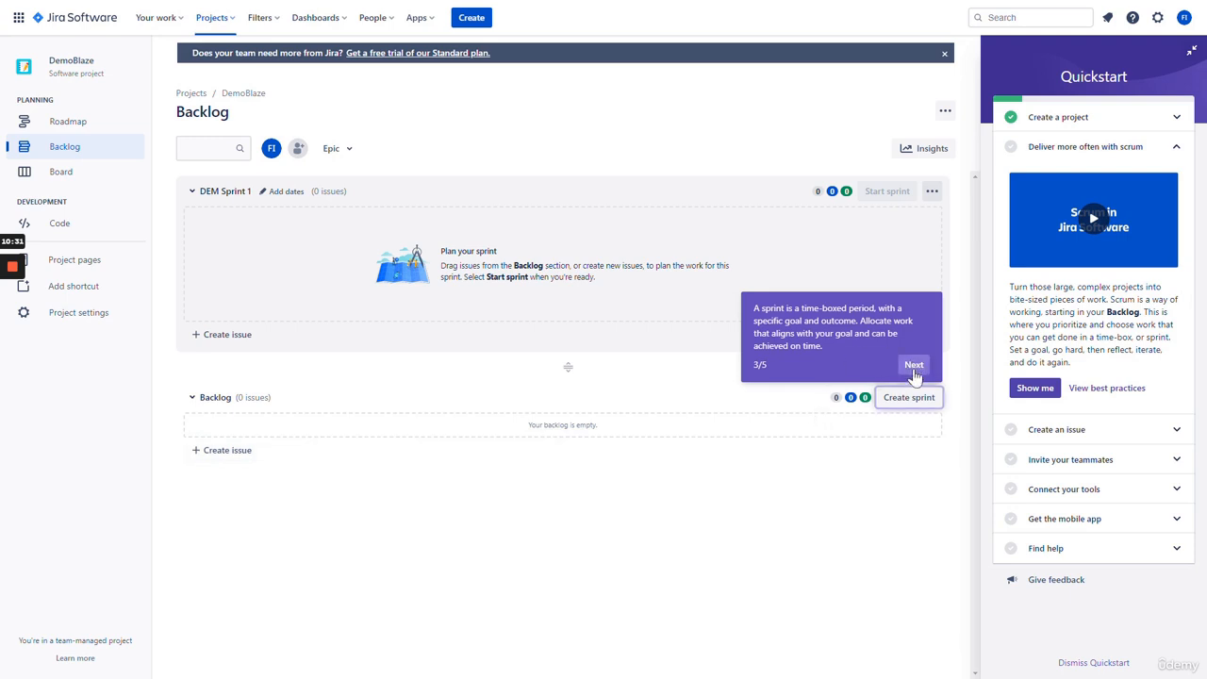
pyautogui.click(913, 365)
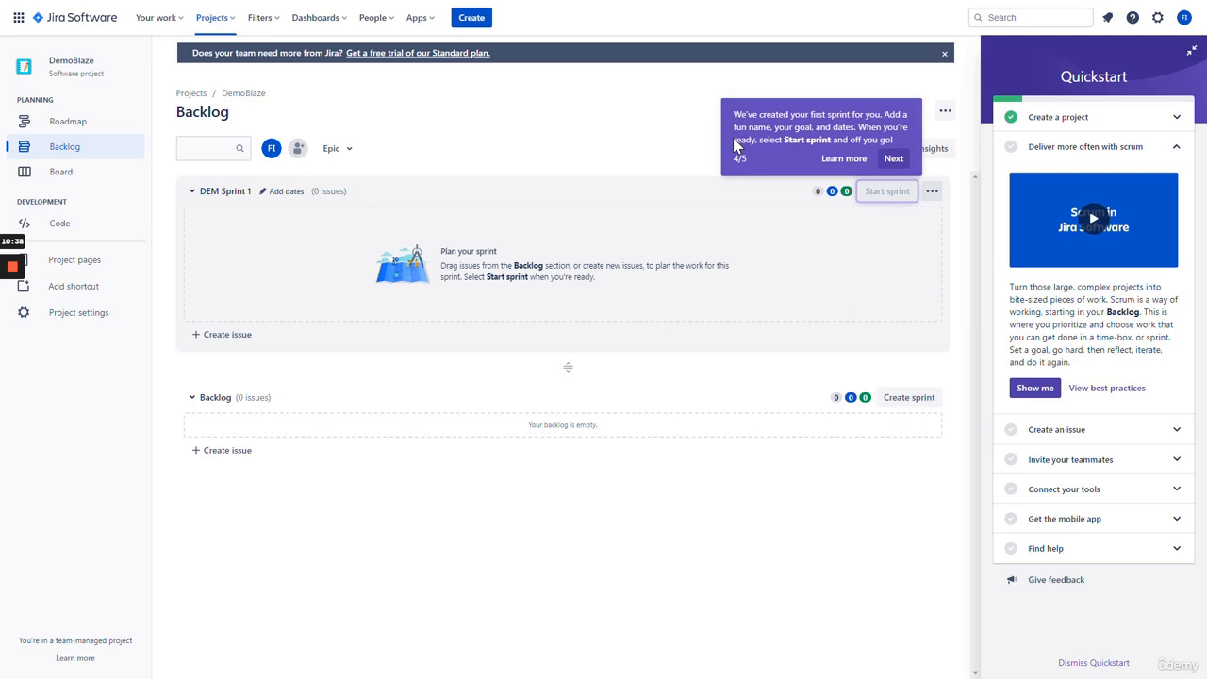
pyautogui.click(893, 161)
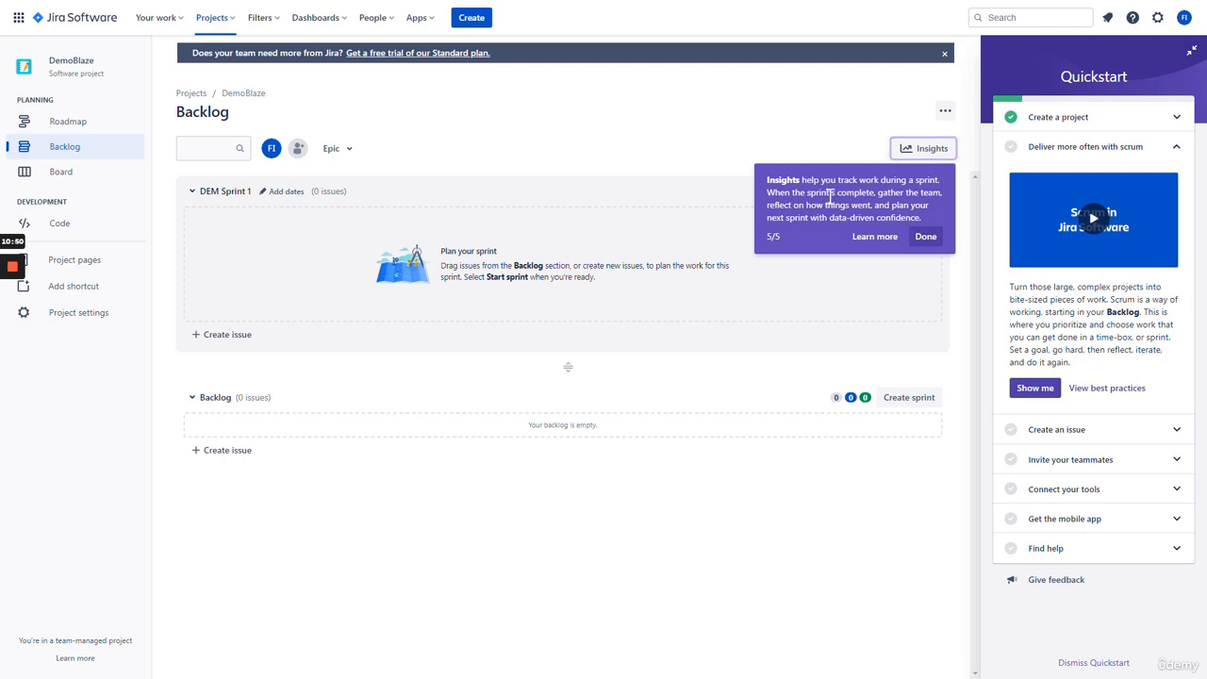
pyautogui.click(925, 236)
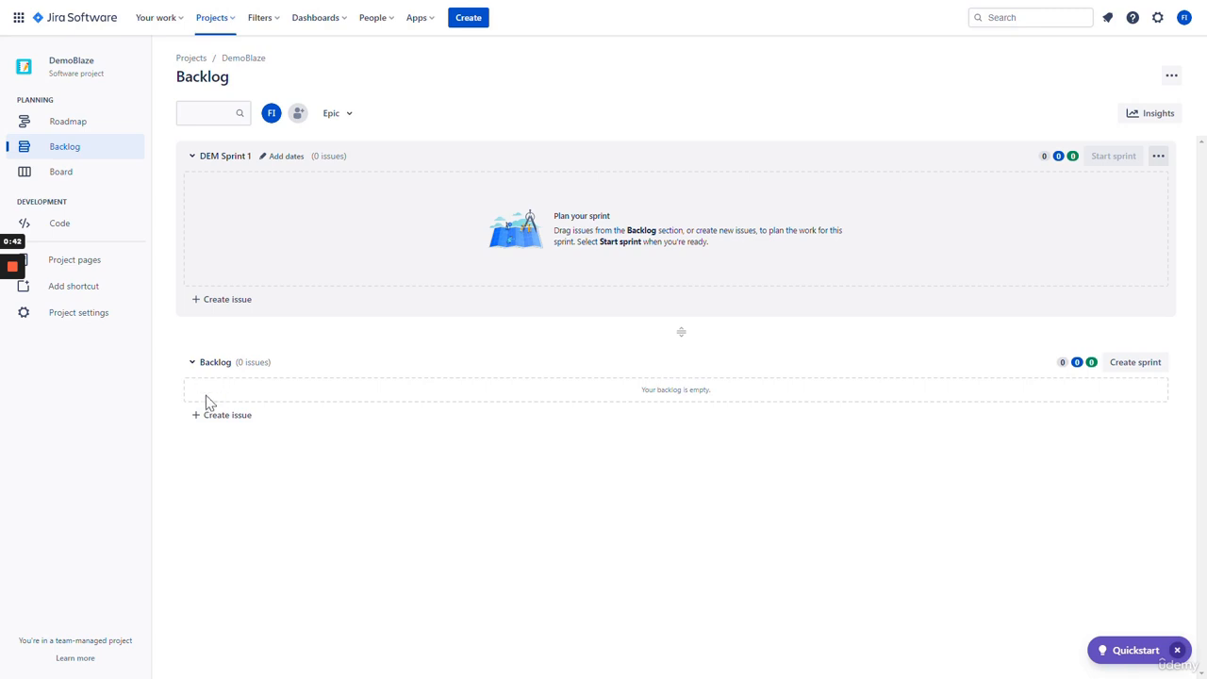
# - Open the DemoBlaze Roadmap from the Planning section of the sidebar
pyautogui.click(100, 136)
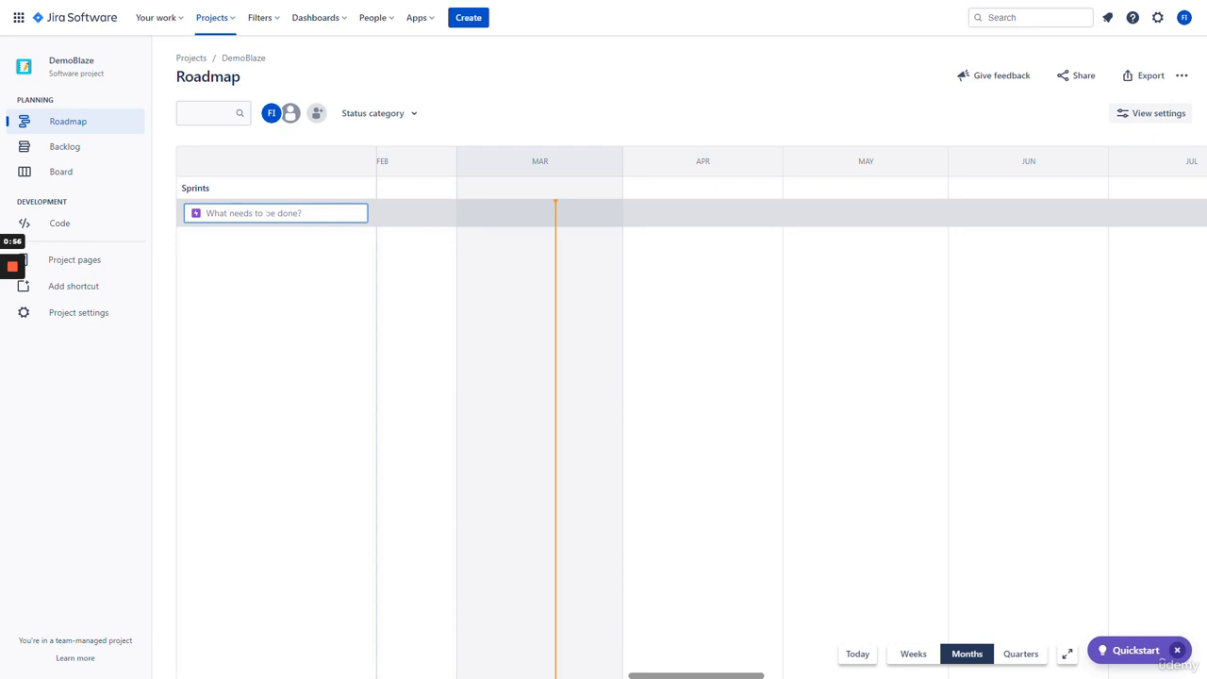
# - Open the project's Board from the left sidebar
pyautogui.click(87, 179)
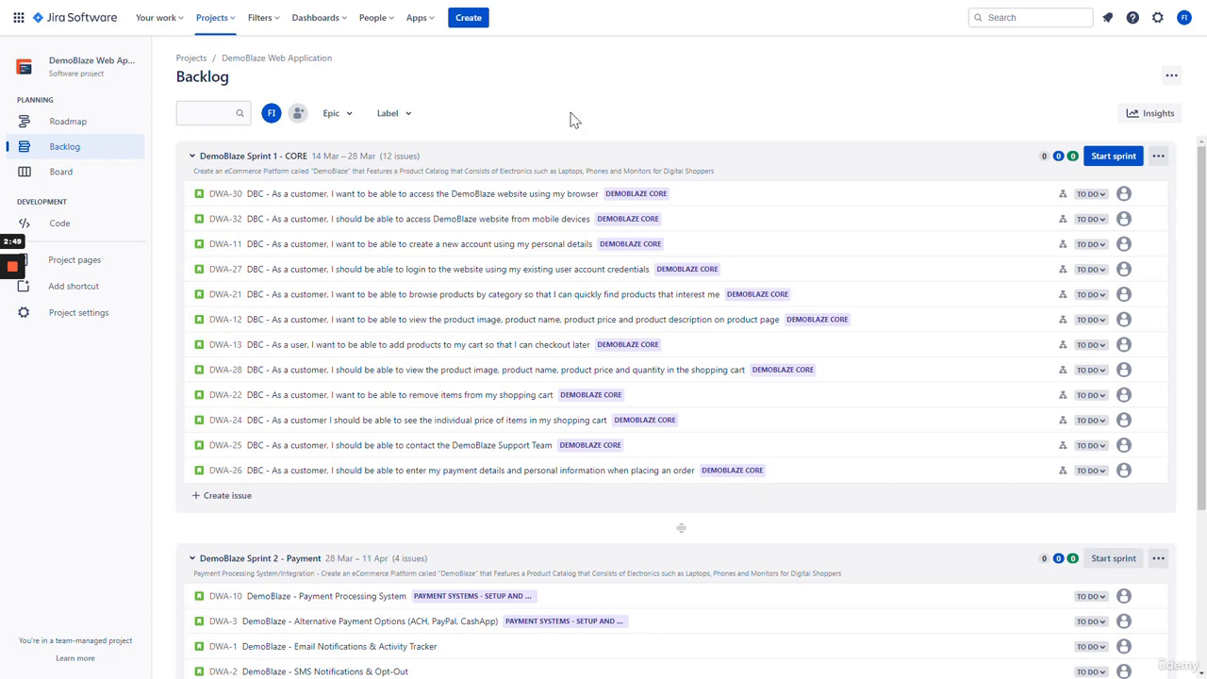
# - Review the Sprint 1 - CORE and Sprint 2 - Payment backlog, then open the DWA board
pyautogui.scroll(-3, 483, 235)
pyautogui.scroll(3, 481, 279)
pyautogui.scroll(-2, 350, 283)
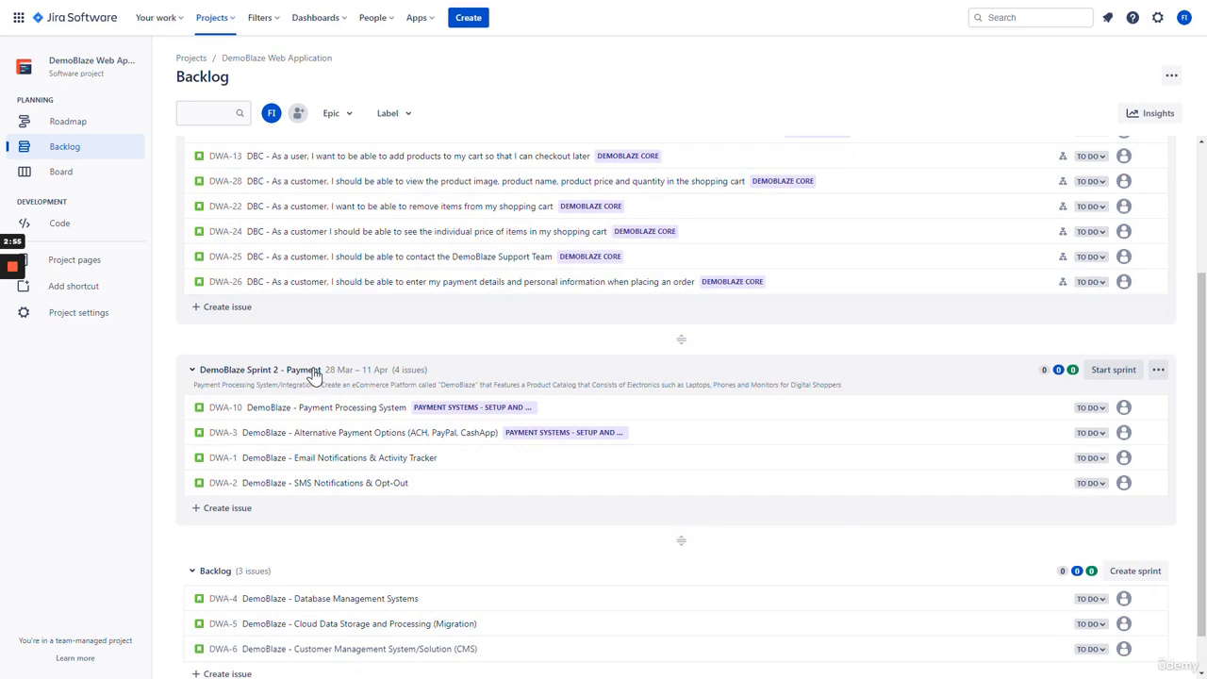
pyautogui.scroll(2, 501, 362)
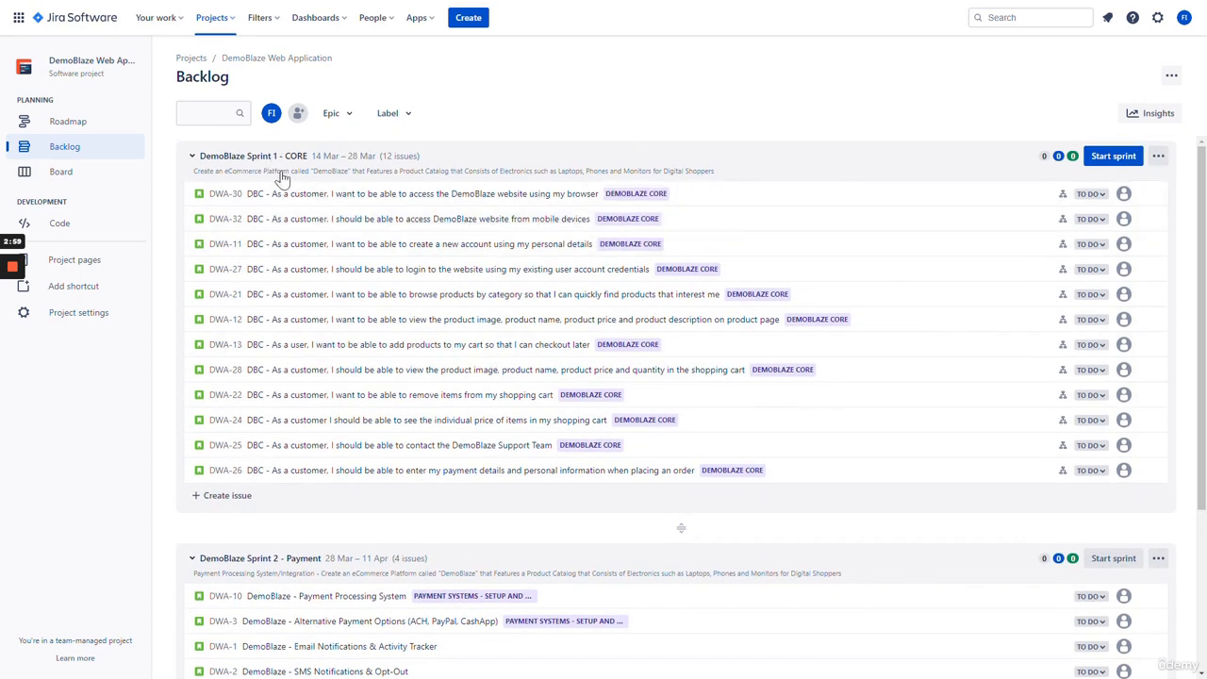
pyautogui.scroll(-3, 344, 288)
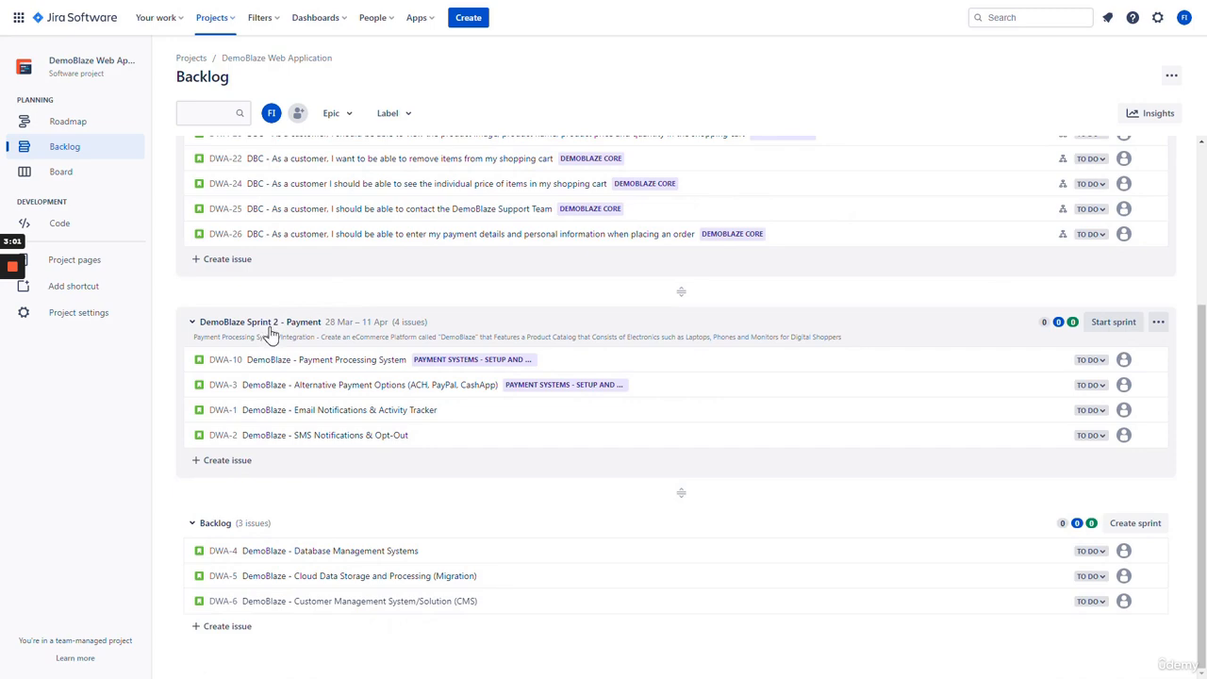
pyautogui.scroll(3, 452, 334)
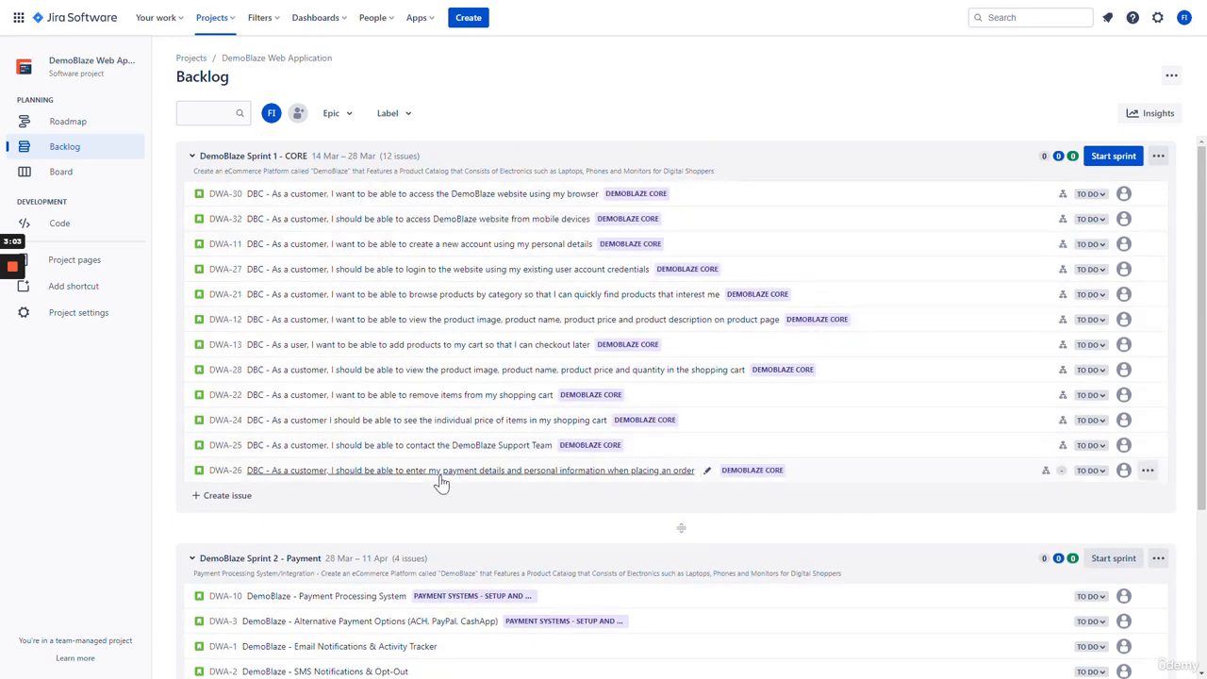
pyautogui.scroll(-3, 431, 331)
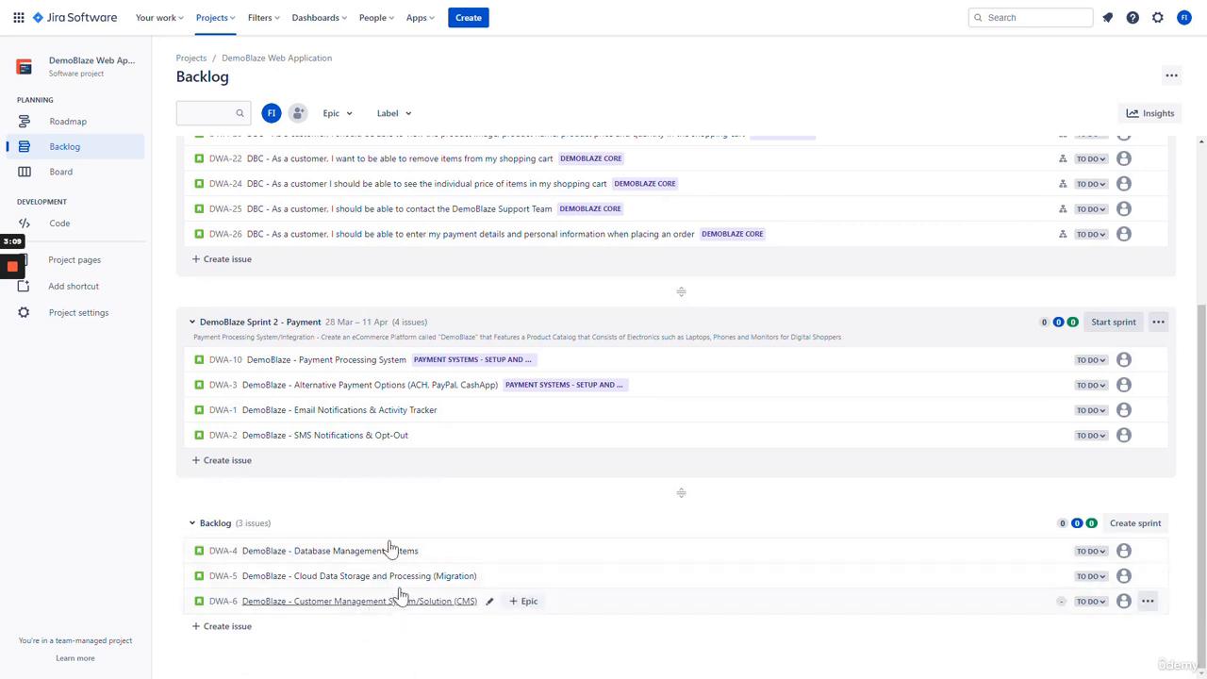
pyautogui.scroll(3, 547, 489)
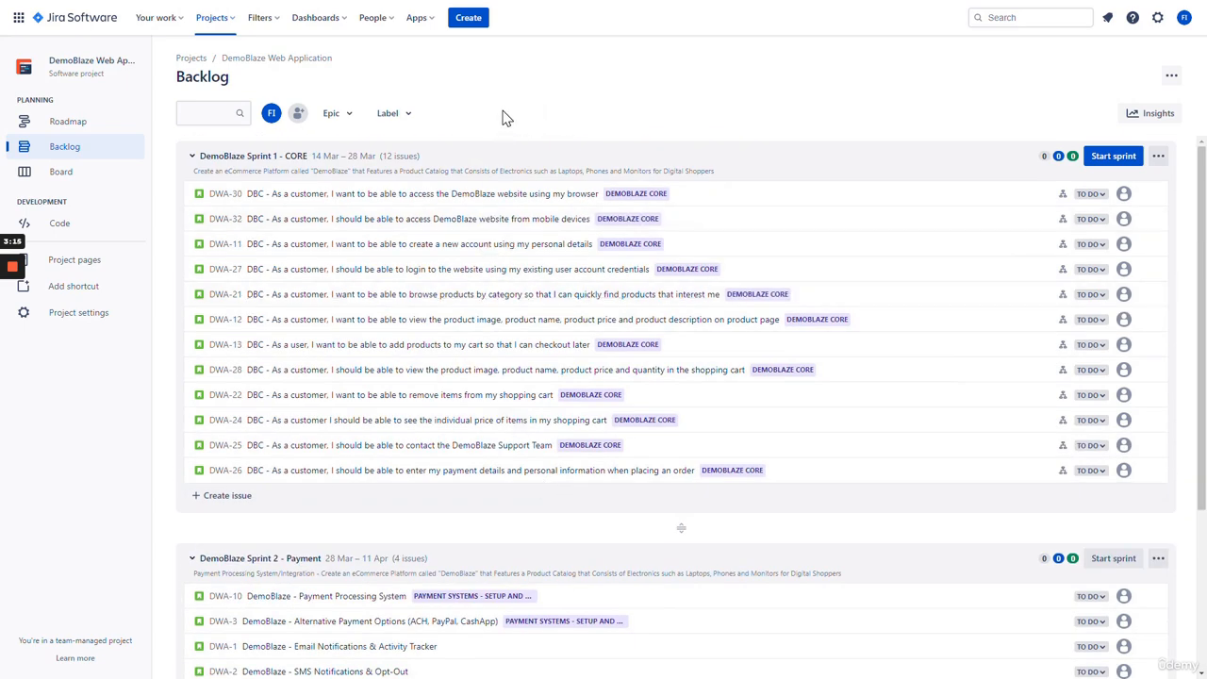
pyautogui.click(100, 176)
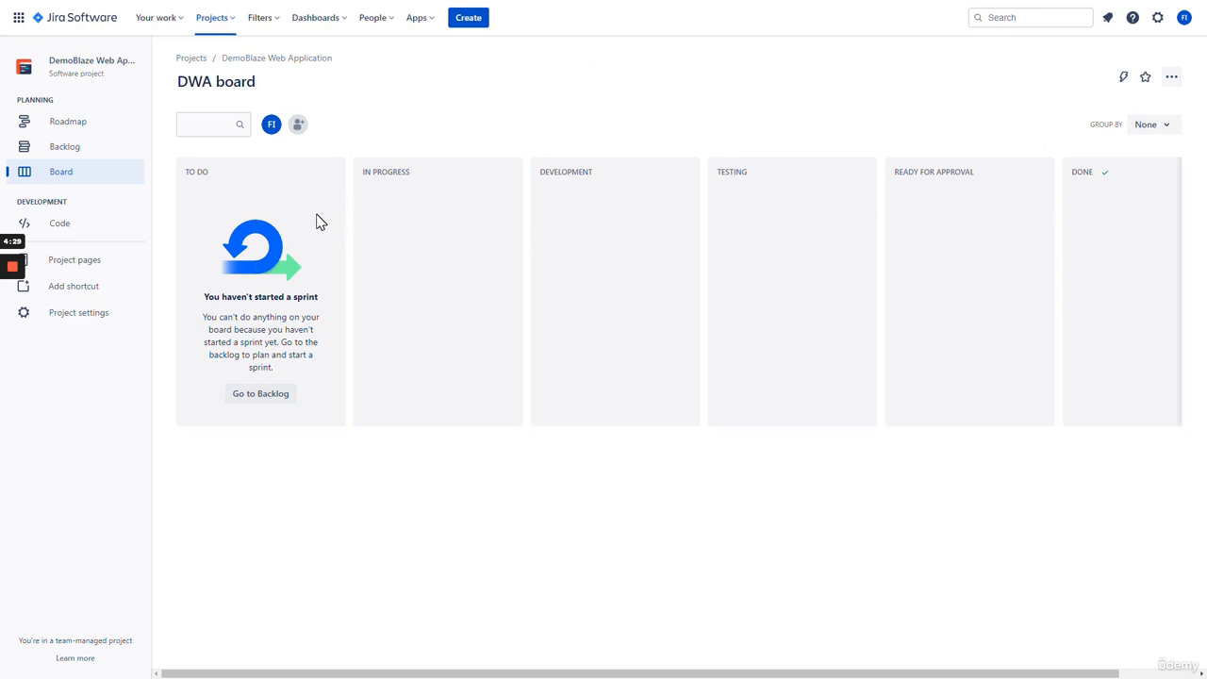
# - Open the Roadmap from the sidebar on the way back to DemoBlaze's backlog
pyautogui.click(95, 129)
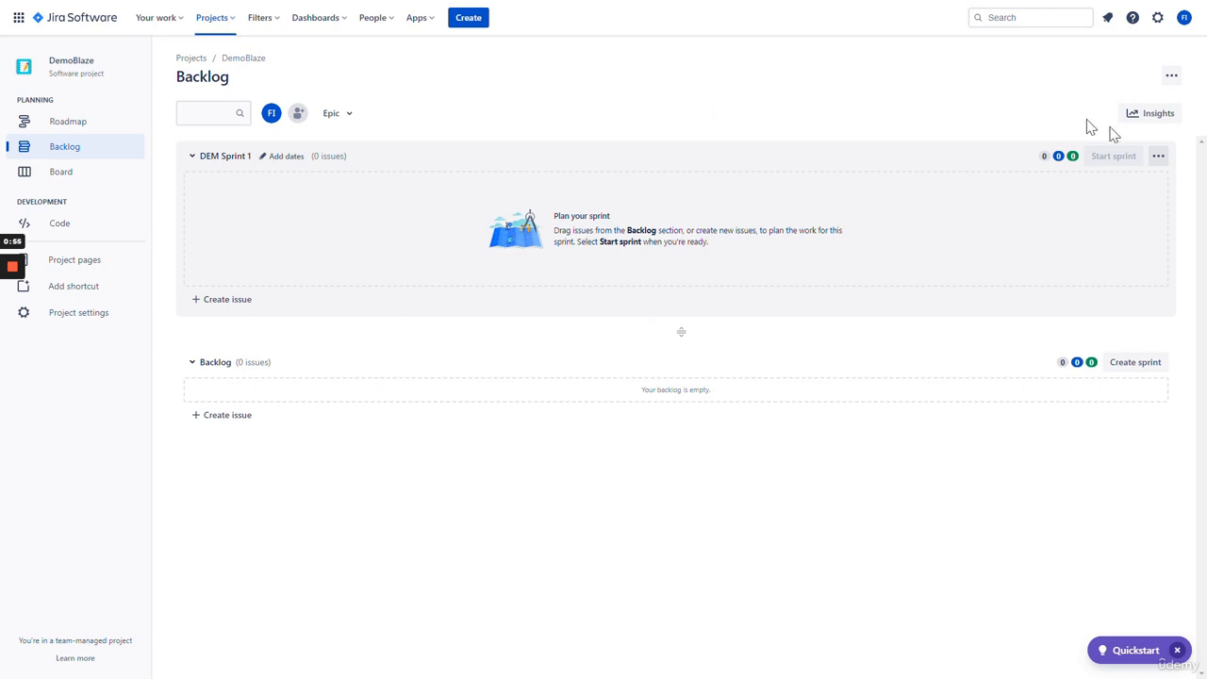
# - Delete DEM Sprint 1 from the backlog
pyautogui.click(1159, 158)
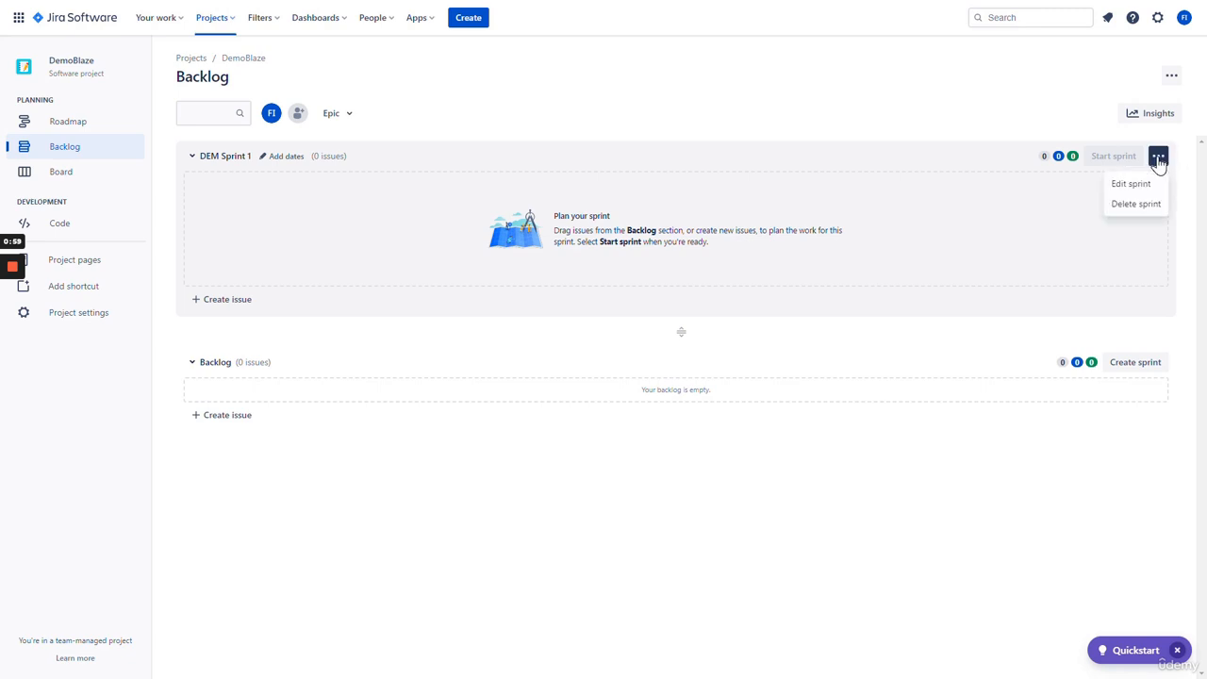
pyautogui.click(1131, 214)
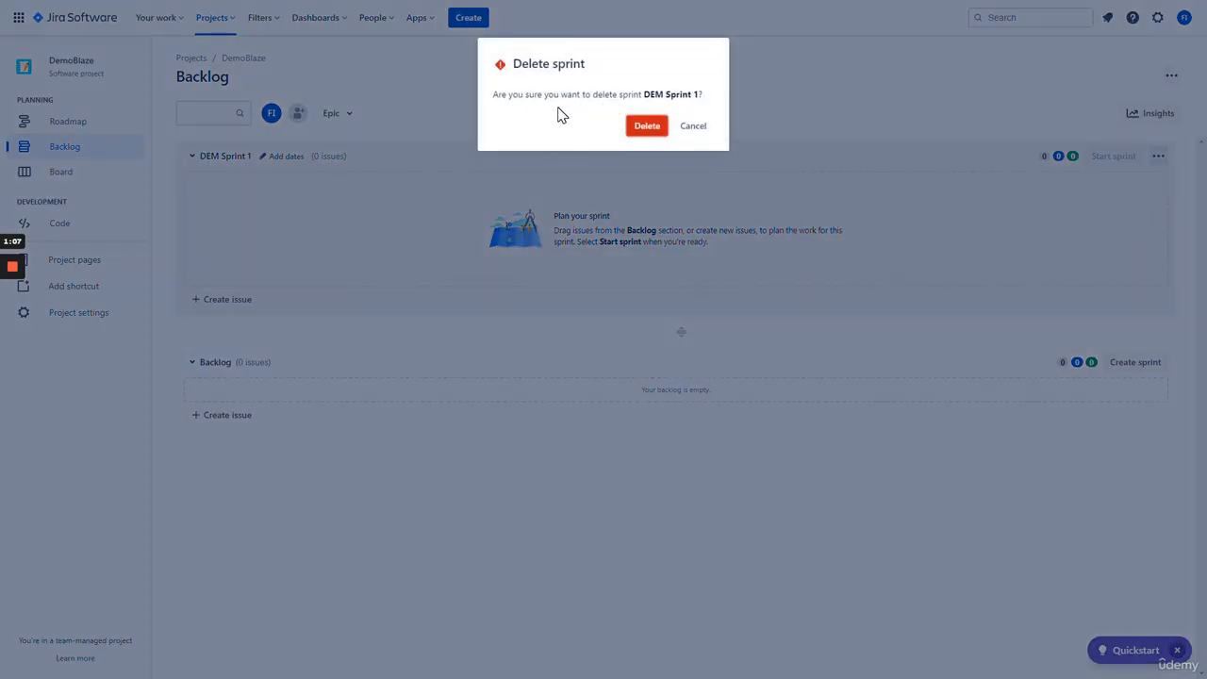
pyautogui.click(648, 131)
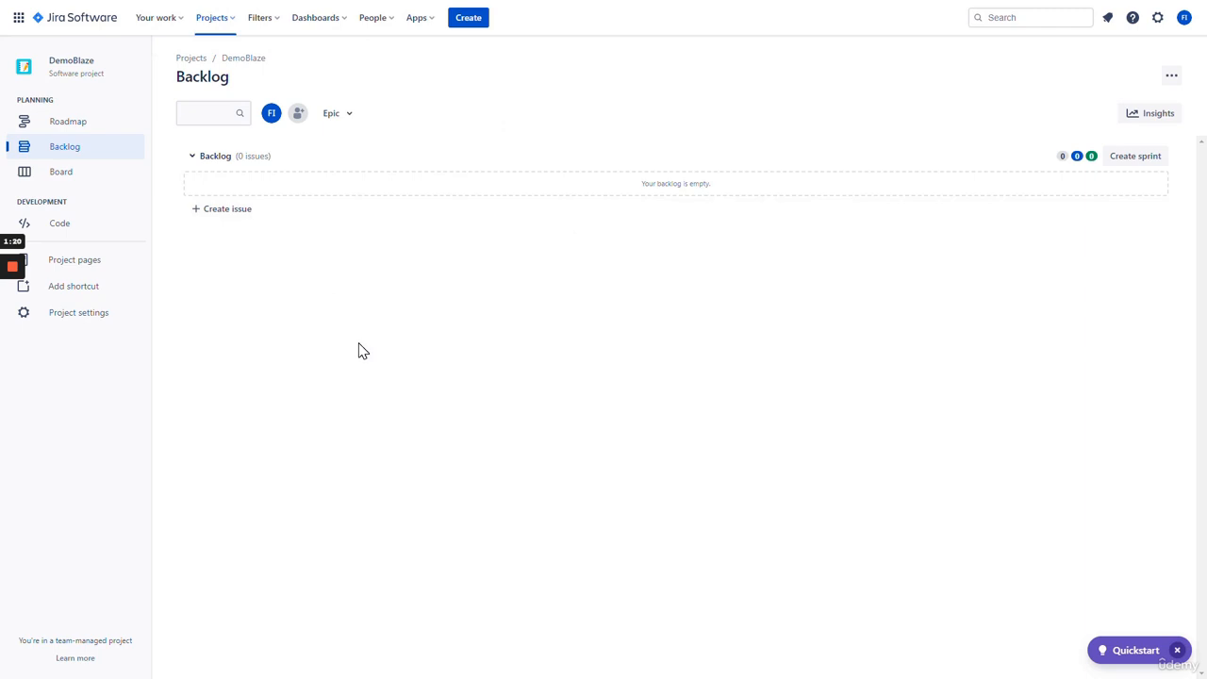
# - Create a new sprint above the backlog and bring up its Edit sprint settings
pyautogui.click(1136, 157)
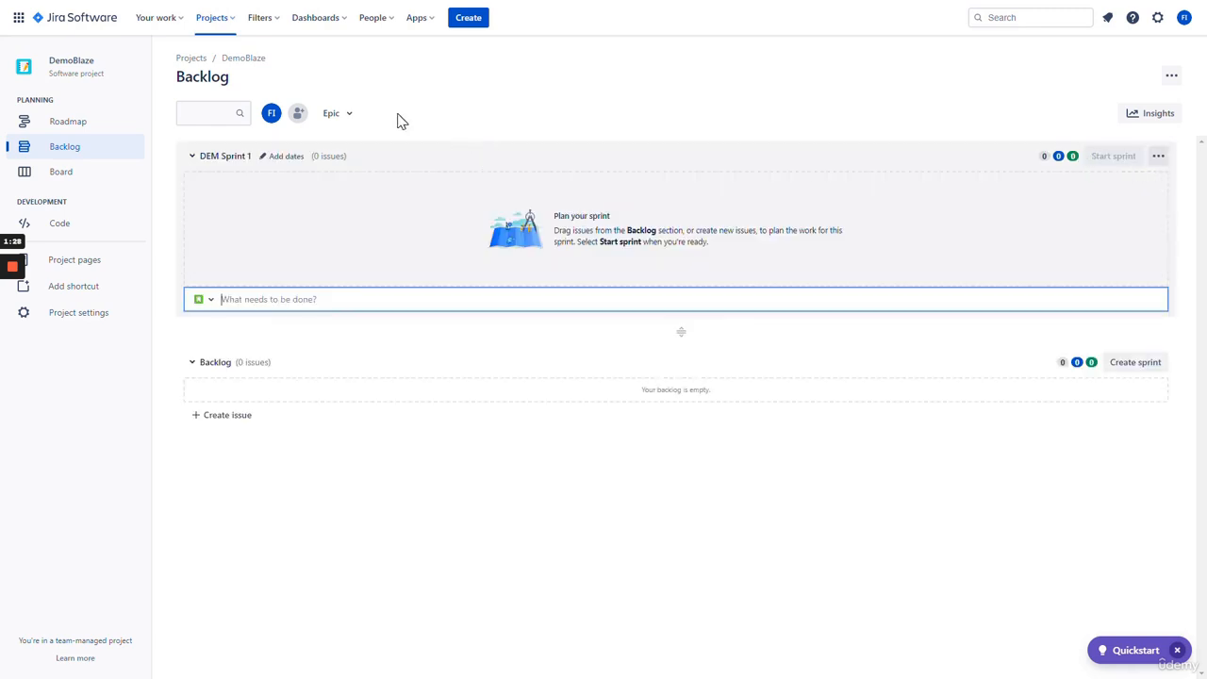
pyautogui.click(1158, 157)
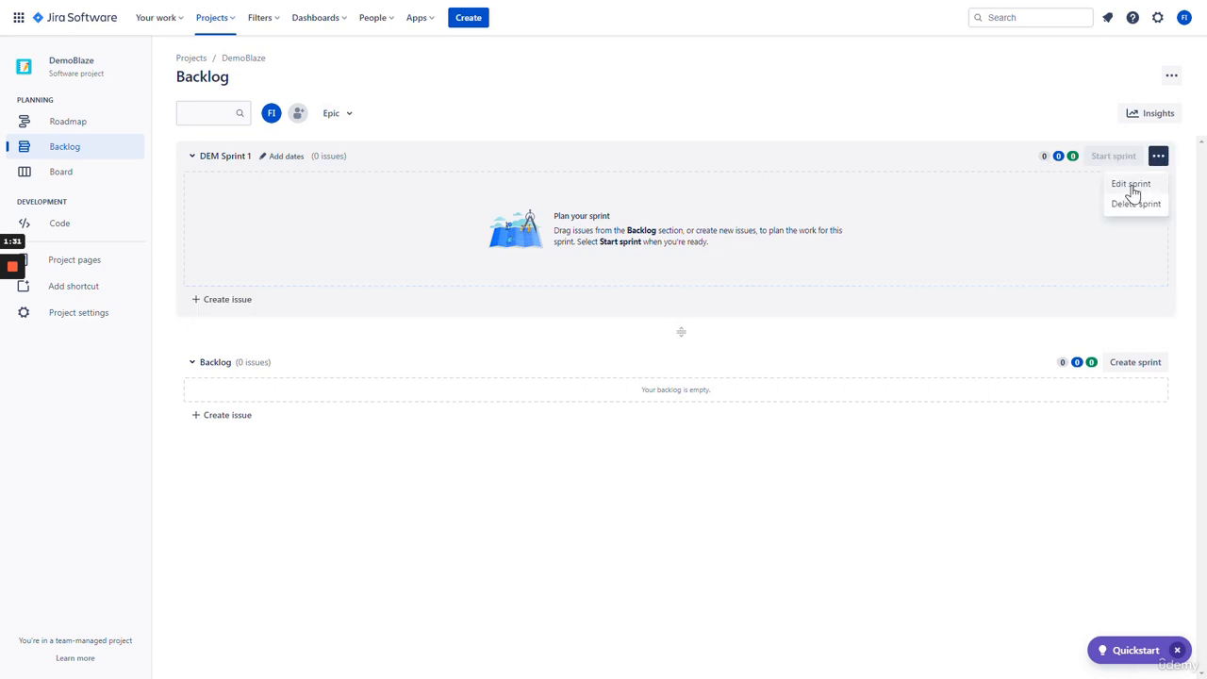
pyautogui.click(1130, 186)
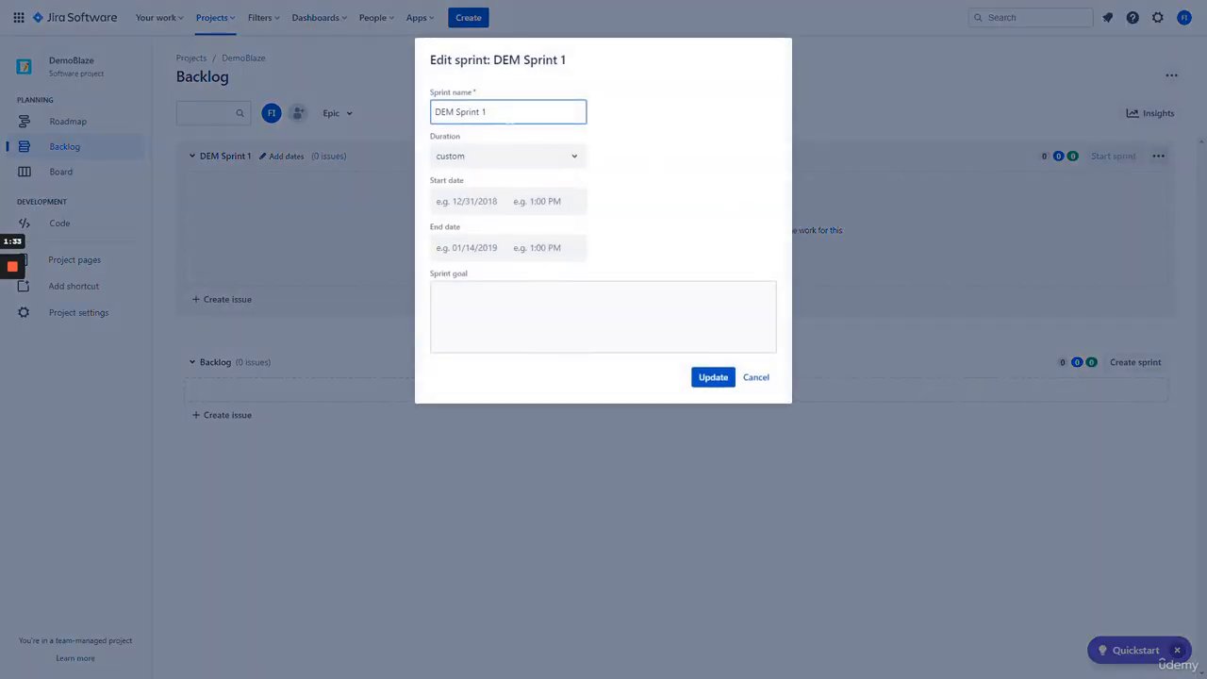
# - Rename the sprint 'DemoBlaze - CORE' with a 2-week duration starting 19 March 2023
pyautogui.hotkey('ctrl', 'a')
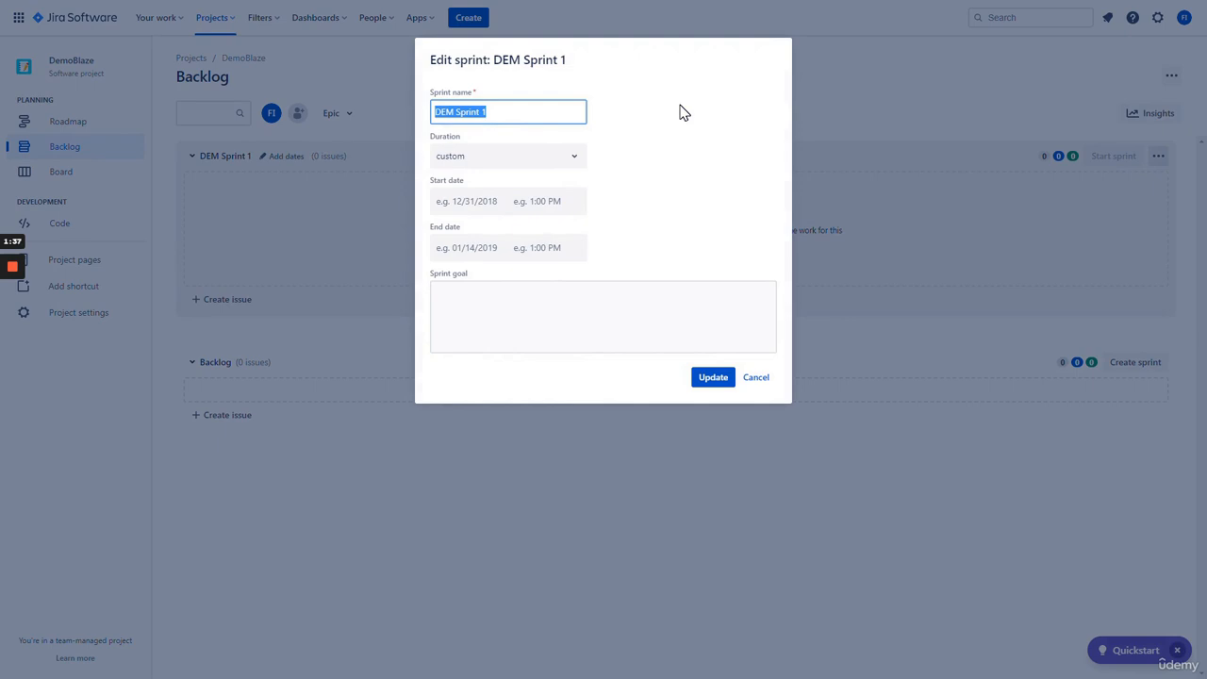
pyautogui.write('DemoBlaze - CORE')
pyautogui.click(675, 172)
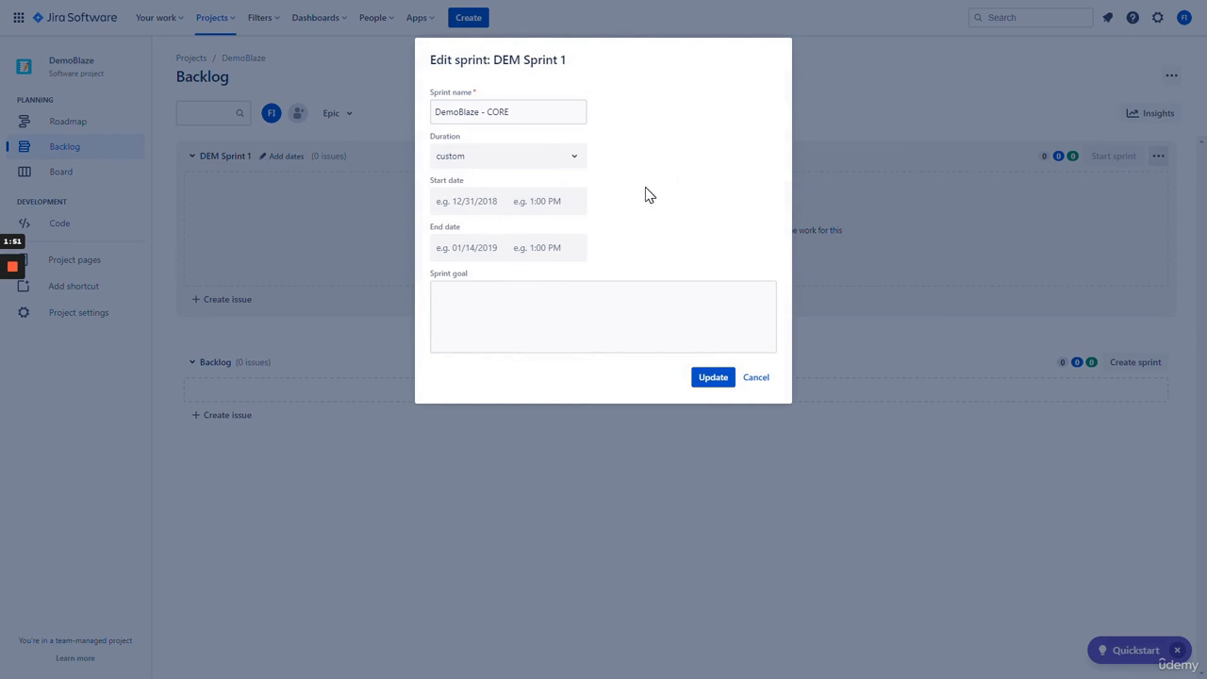
pyautogui.click(573, 160)
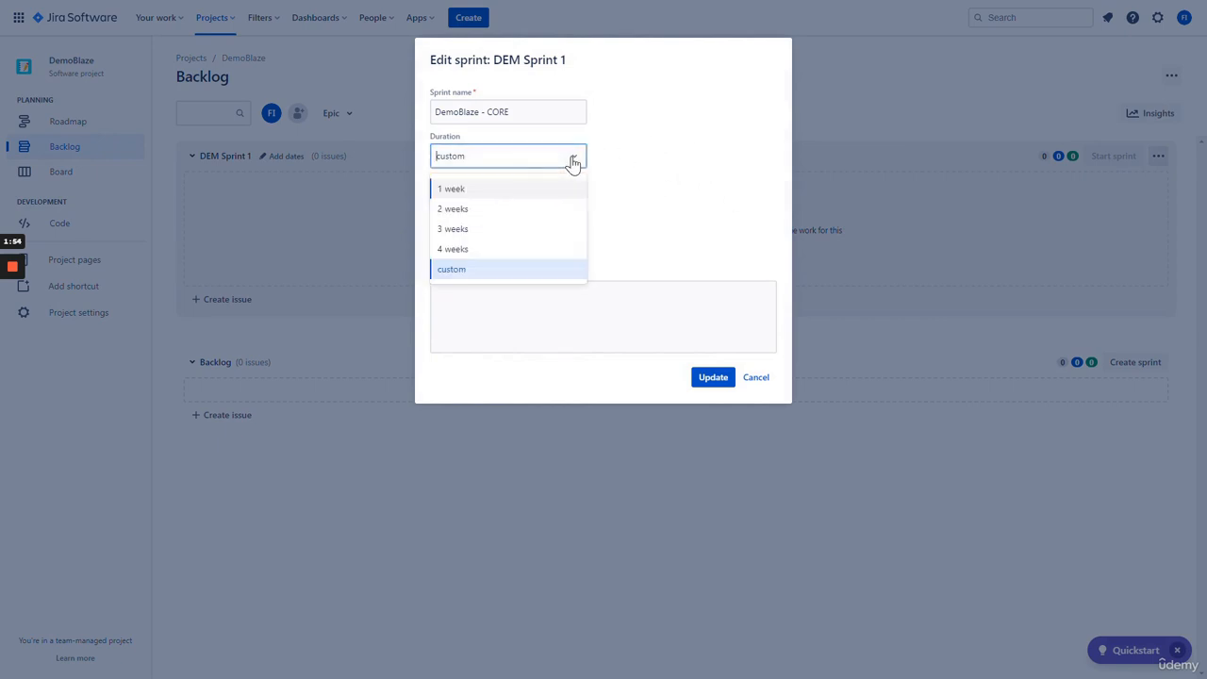
pyautogui.click(531, 211)
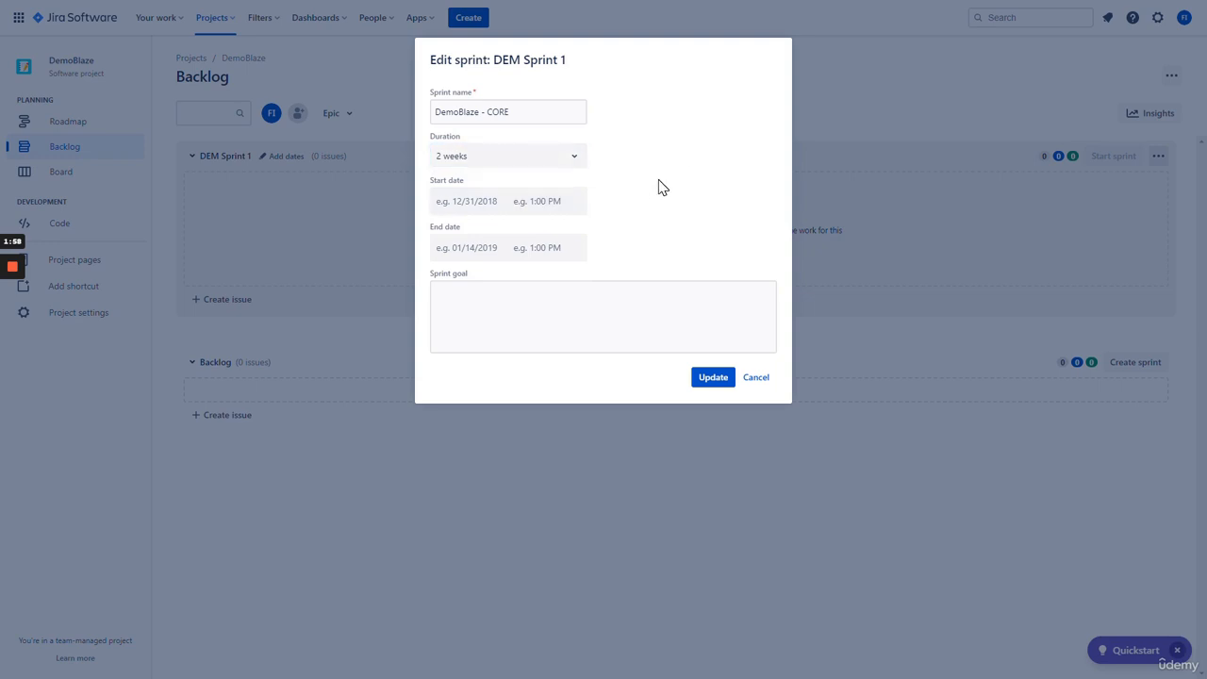
pyautogui.click(492, 211)
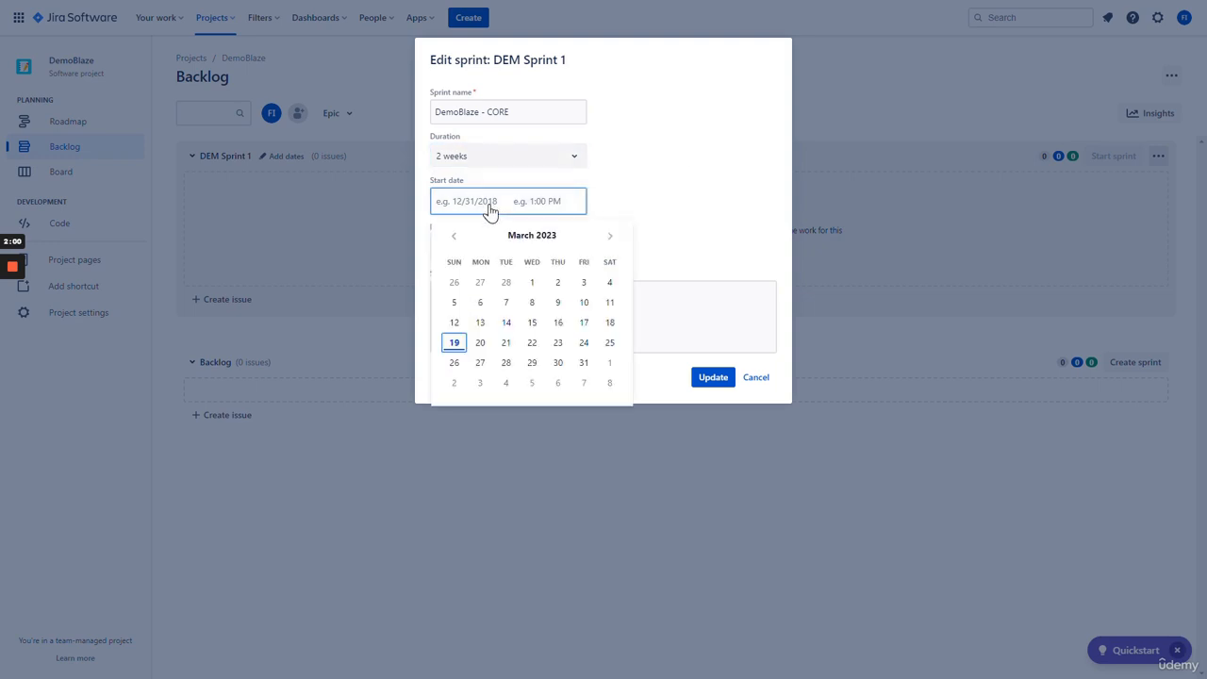
pyautogui.click(454, 343)
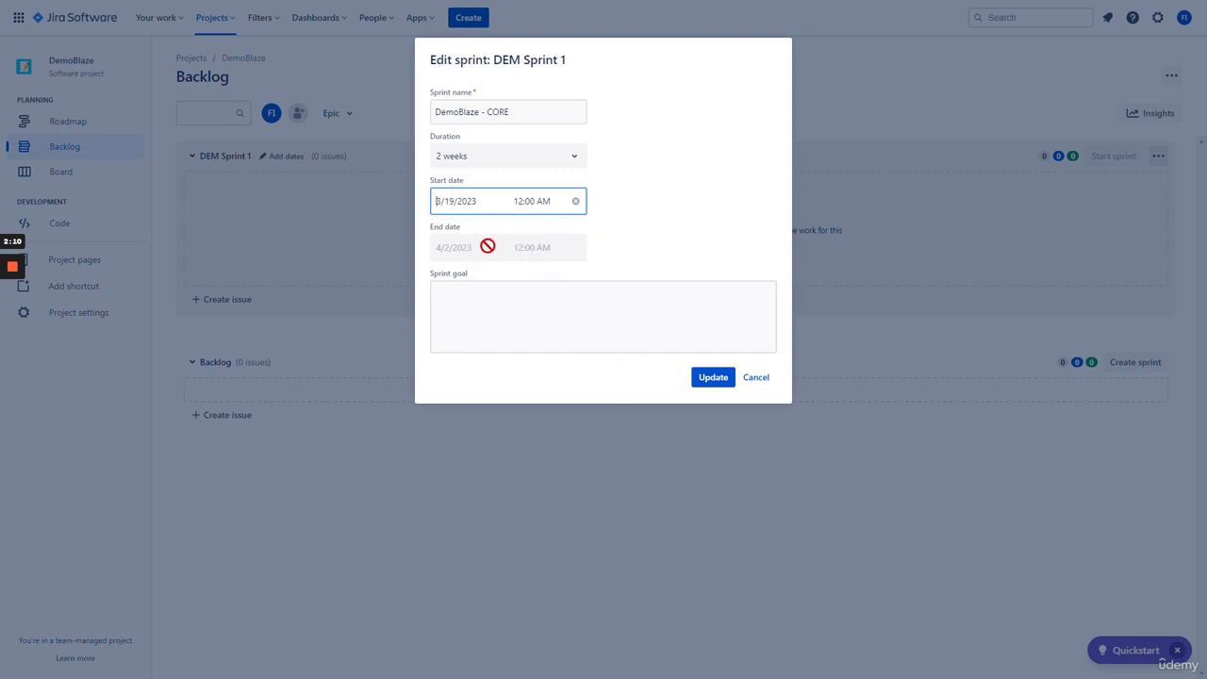
# - Write a sprint goal describing core DemoBlaze eCommerce Web Application functionality and save the sprint
pyautogui.click(528, 311)
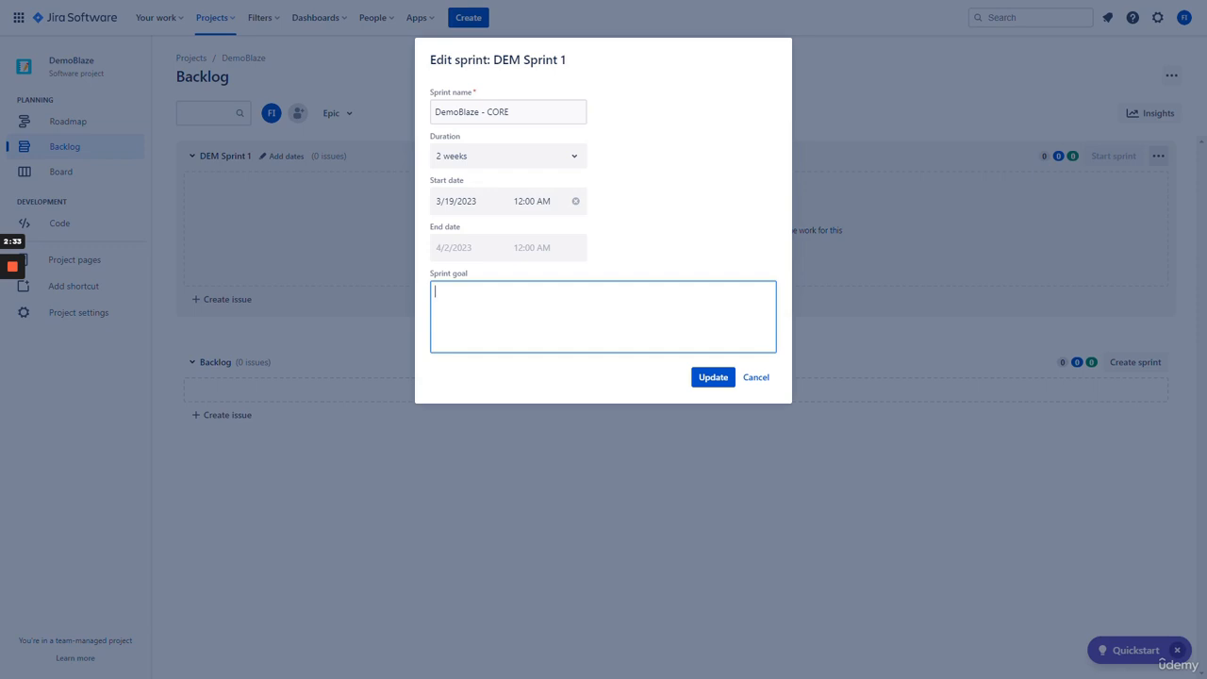
pyautogui.write('Des')
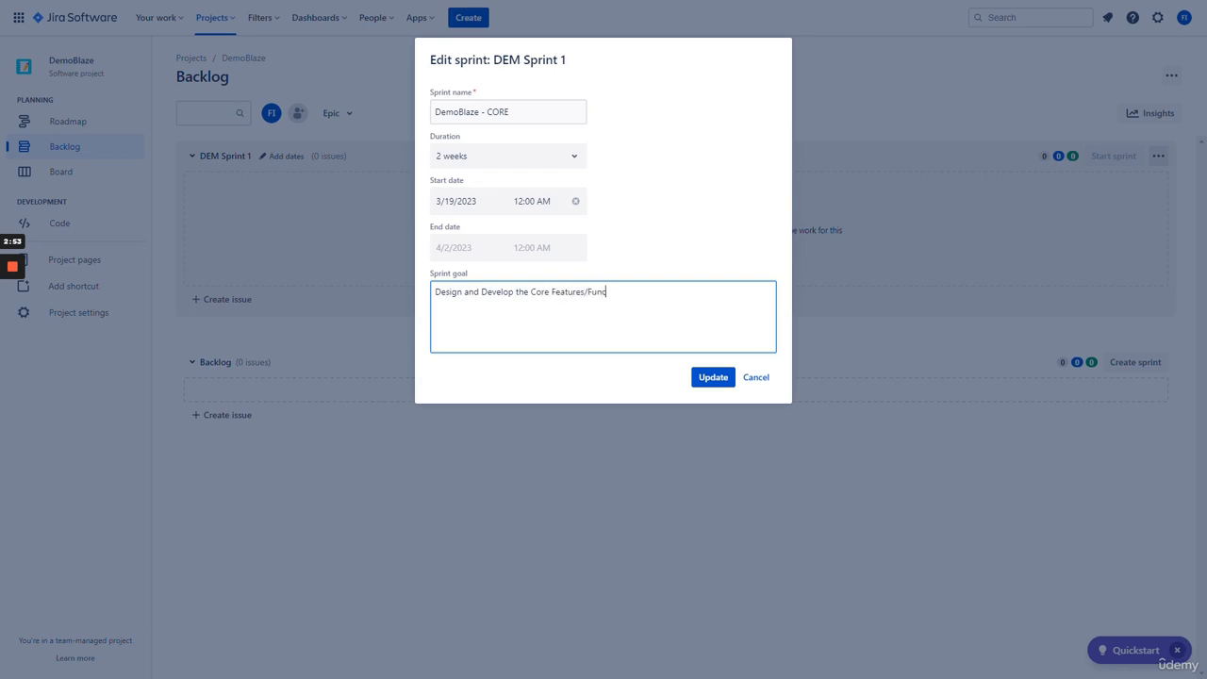
pyautogui.write('tionality for the DemoBlaze eCommerce Web Application usin')
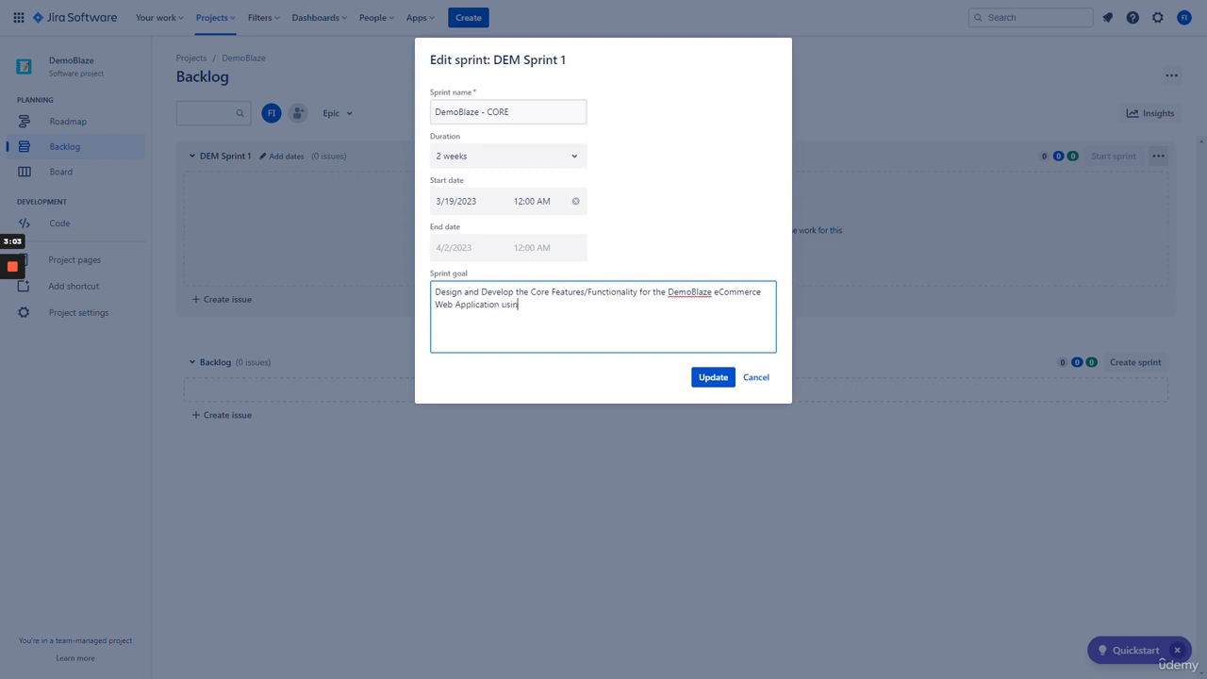
pyautogui.write('g our Agile Scrum Project Lifecycle mode')
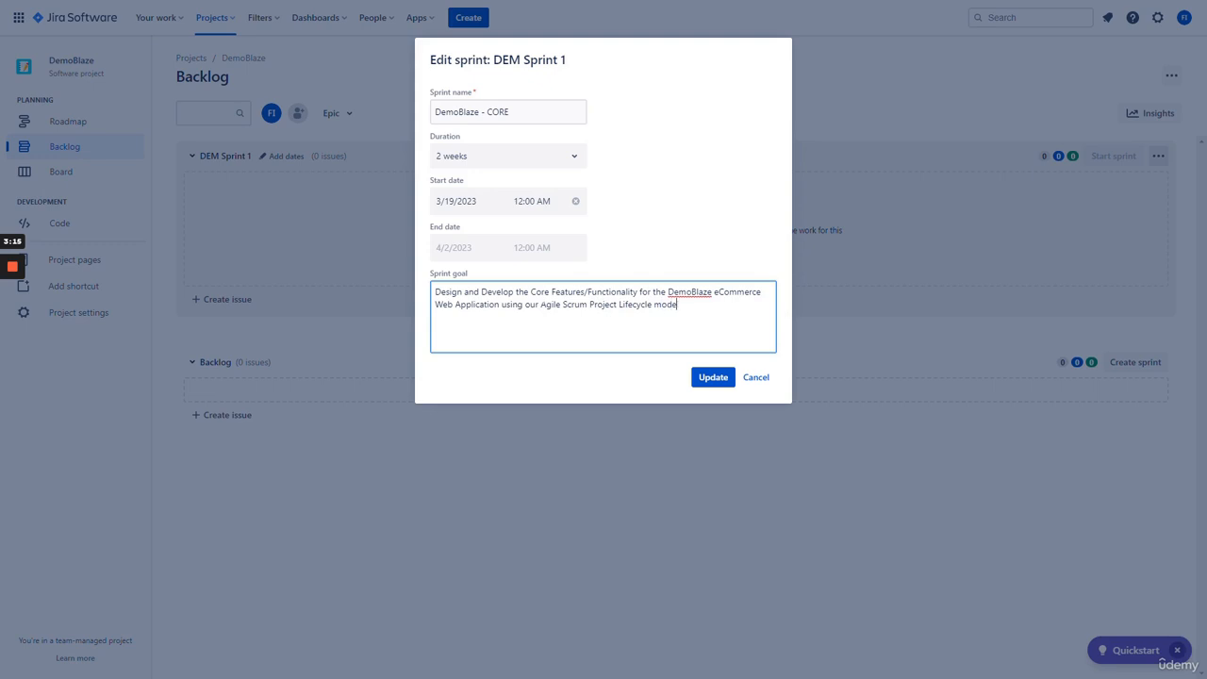
pyautogui.write('l and requirements.')
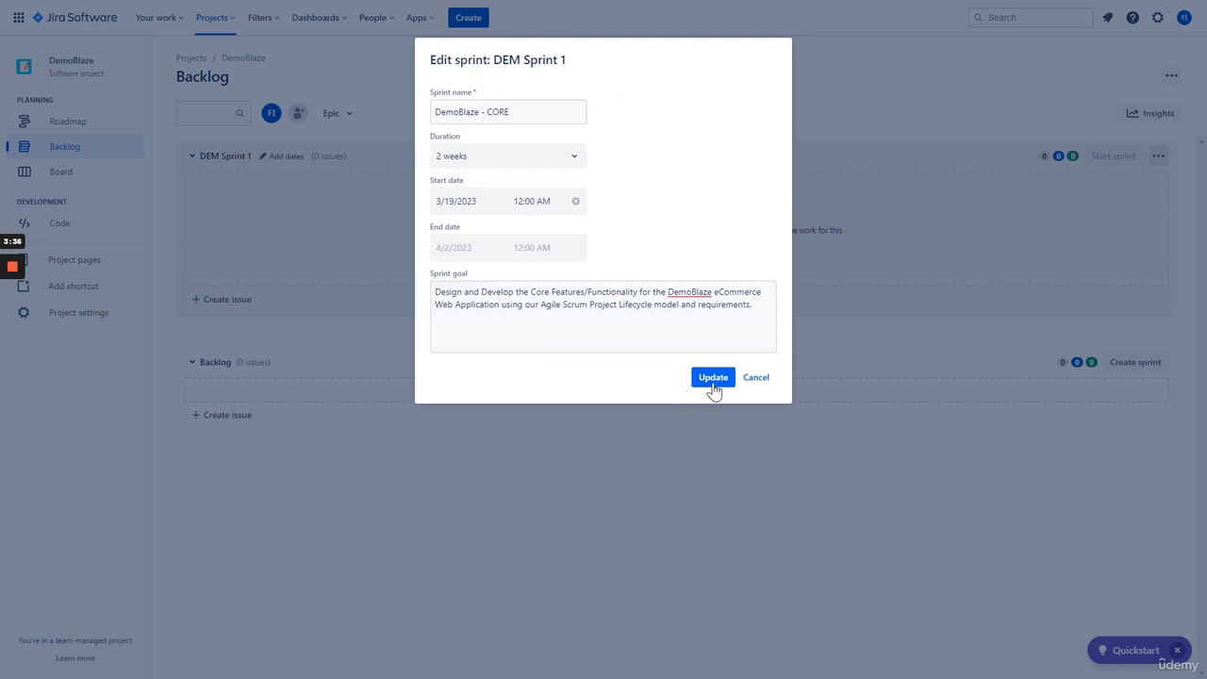
pyautogui.click(712, 379)
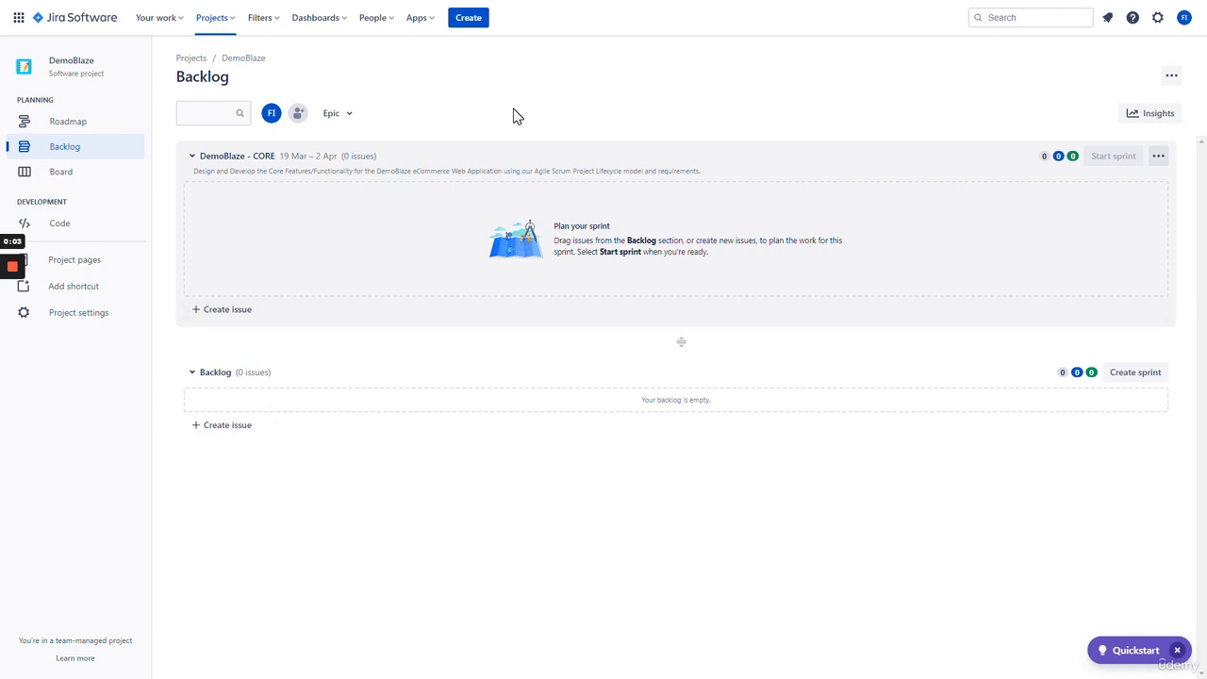
# - Go to the DemoBlaze Web Application project's board from the sidebar
pyautogui.click(93, 181)
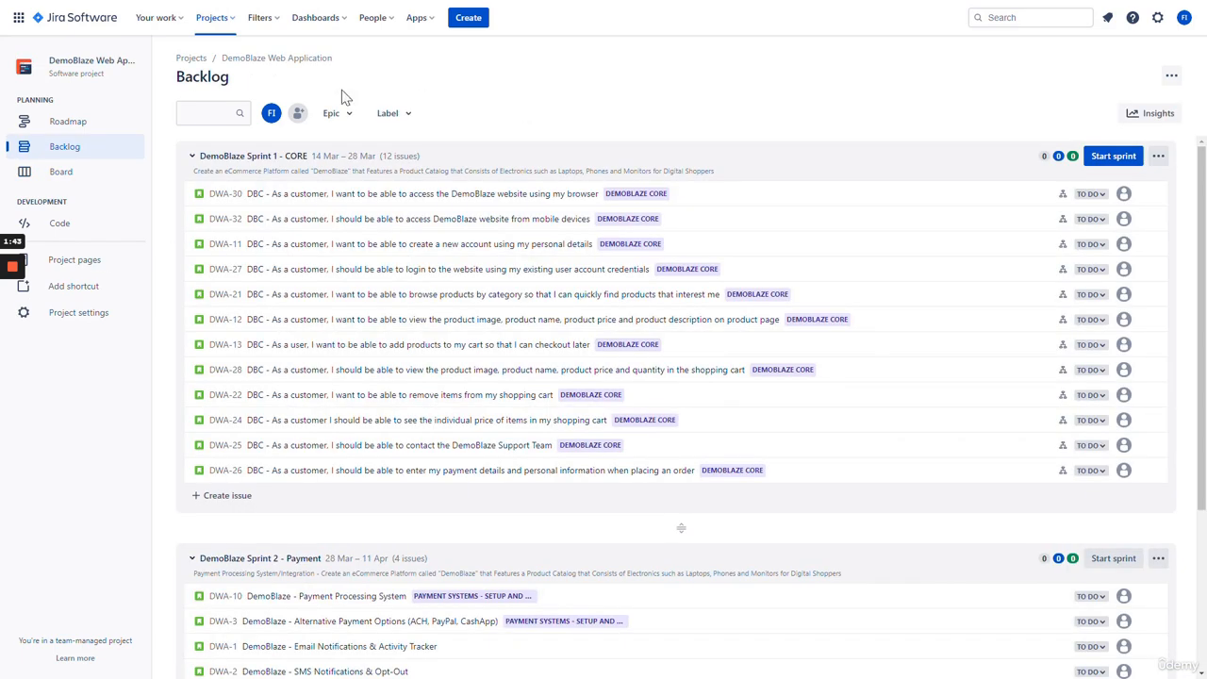
# - Go to the DWA board, scroll across its columns, and choose Manage workflow from the ••• menu
pyautogui.click(100, 176)
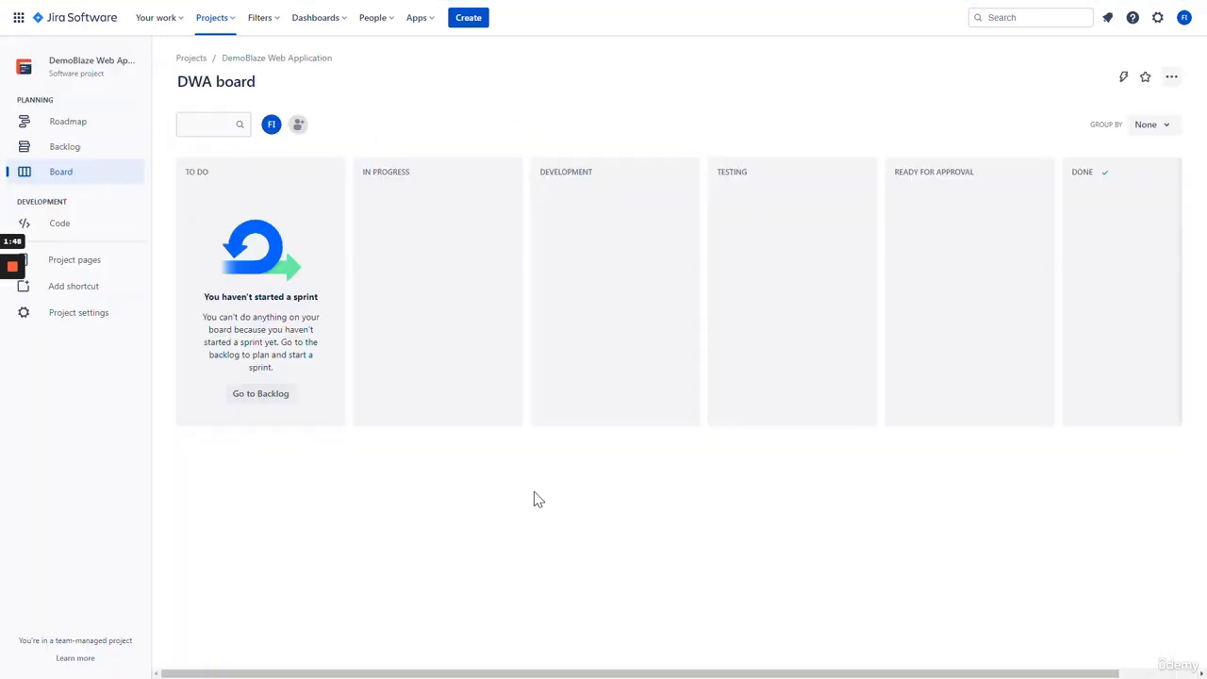
pyautogui.moveTo(514, 674); pyautogui.dragTo(657, 661)
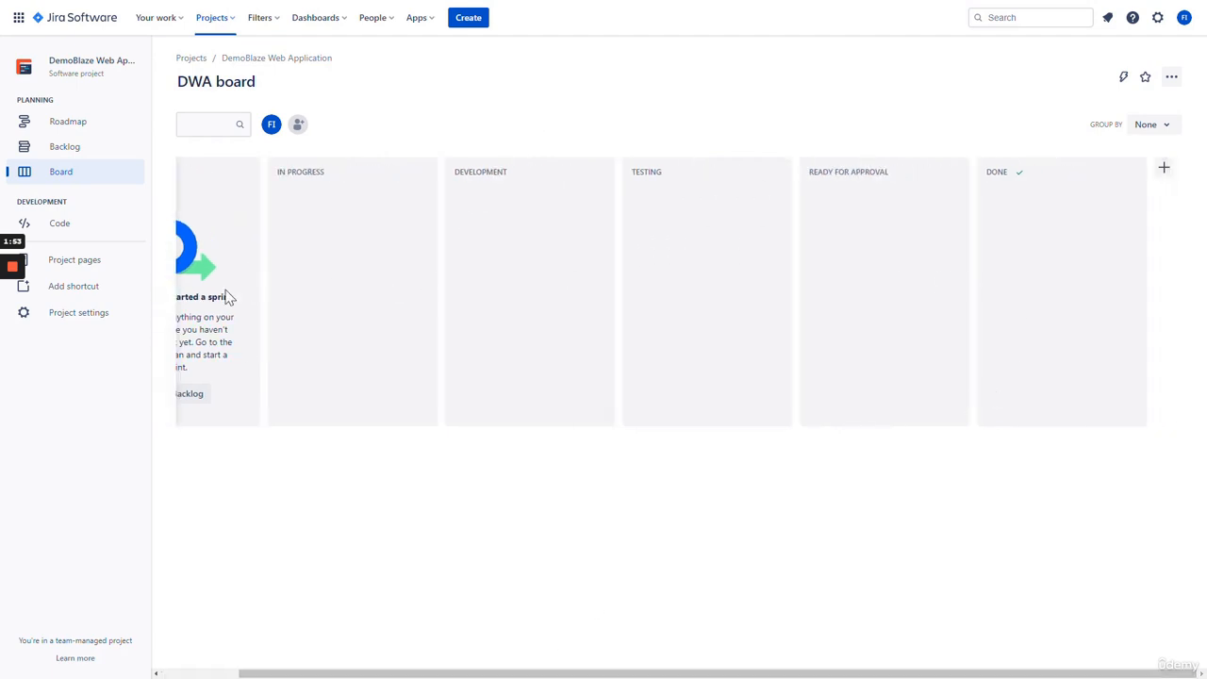
pyautogui.moveTo(528, 673); pyautogui.dragTo(610, 676)
pyautogui.click(1176, 79)
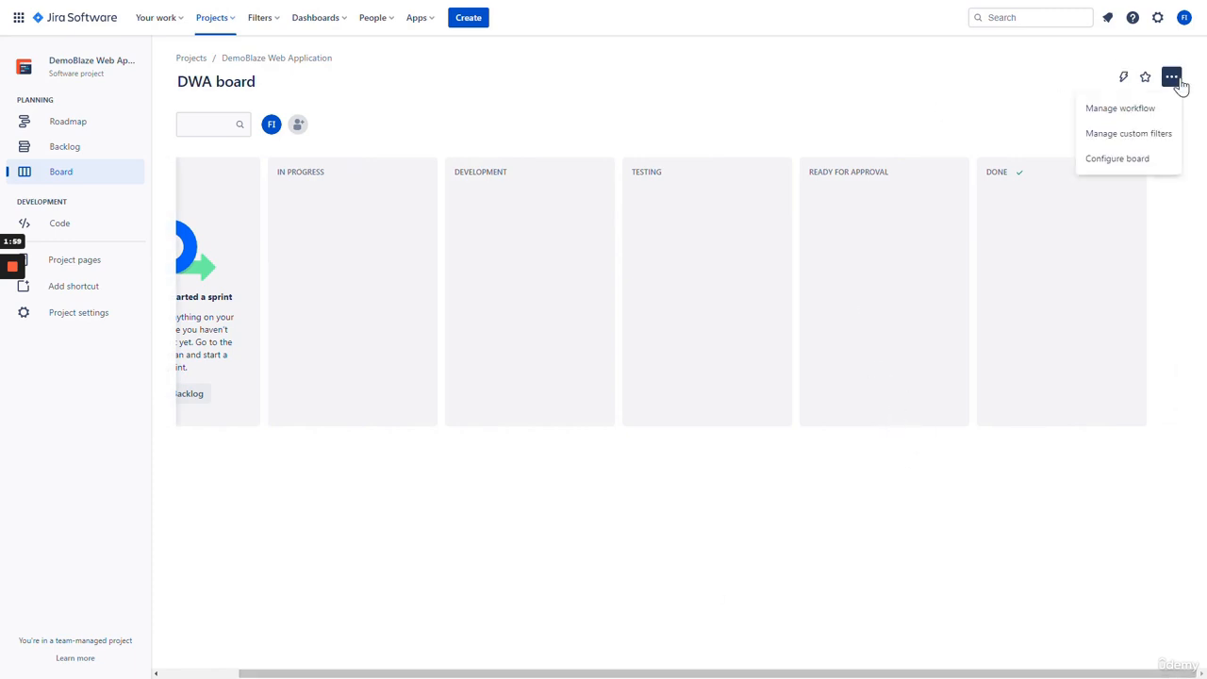
pyautogui.click(1120, 110)
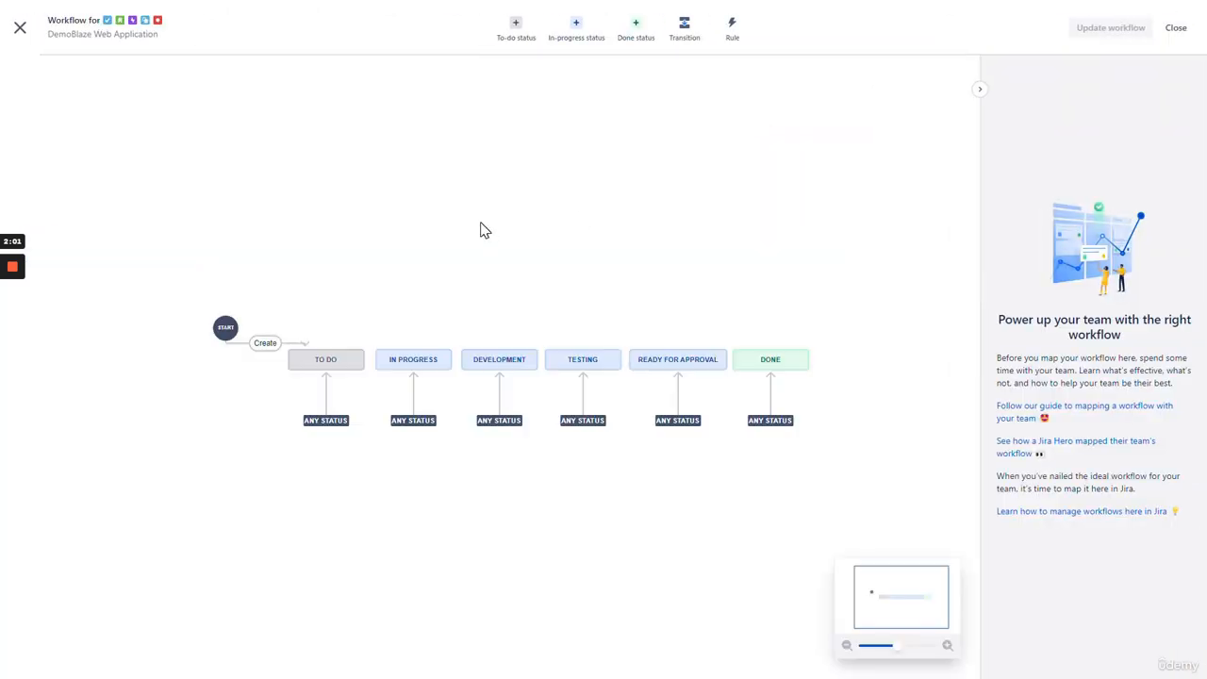
pyautogui.scroll(-1, 609, 519)
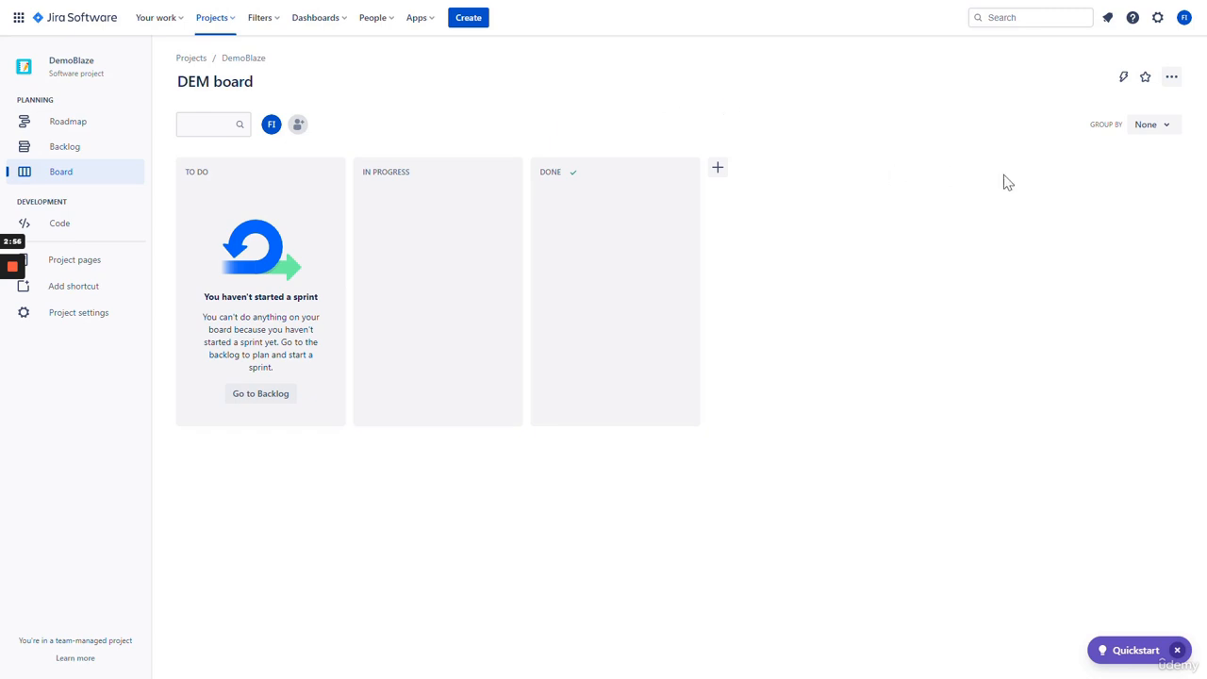
# - Bring up the ••• options menu on the DEM board
pyautogui.click(1171, 79)
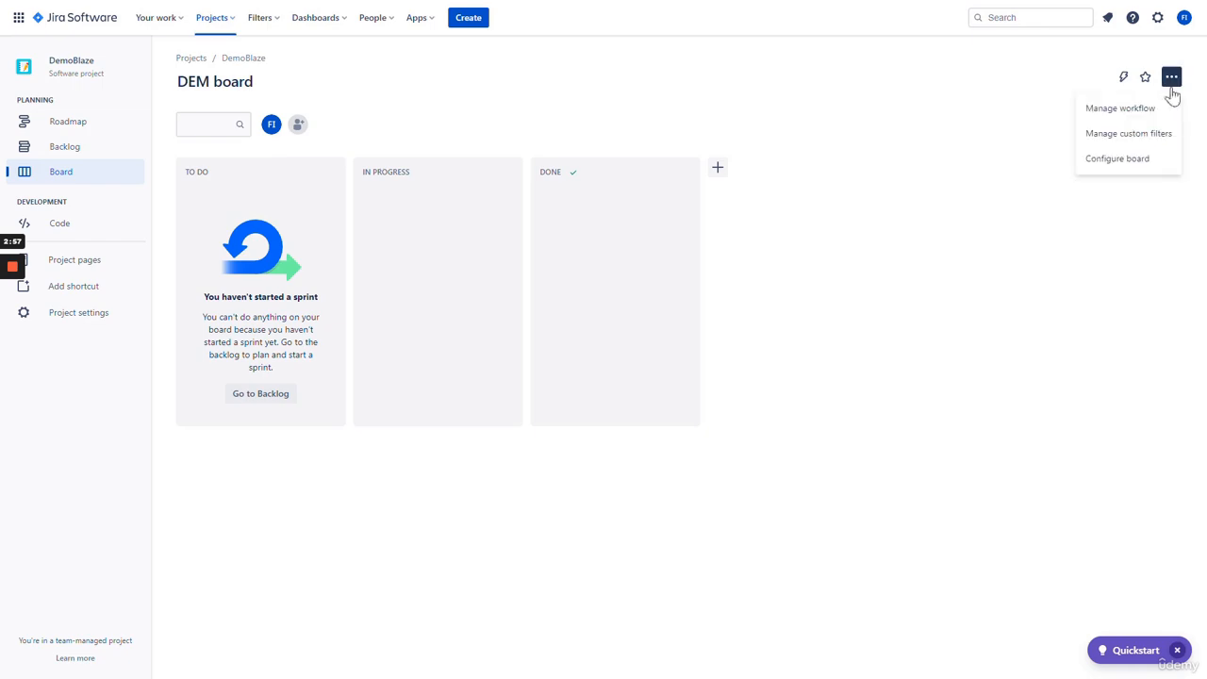
# - Launch Manage workflow for the DEM board and dismiss the welcome tip
pyautogui.click(1118, 110)
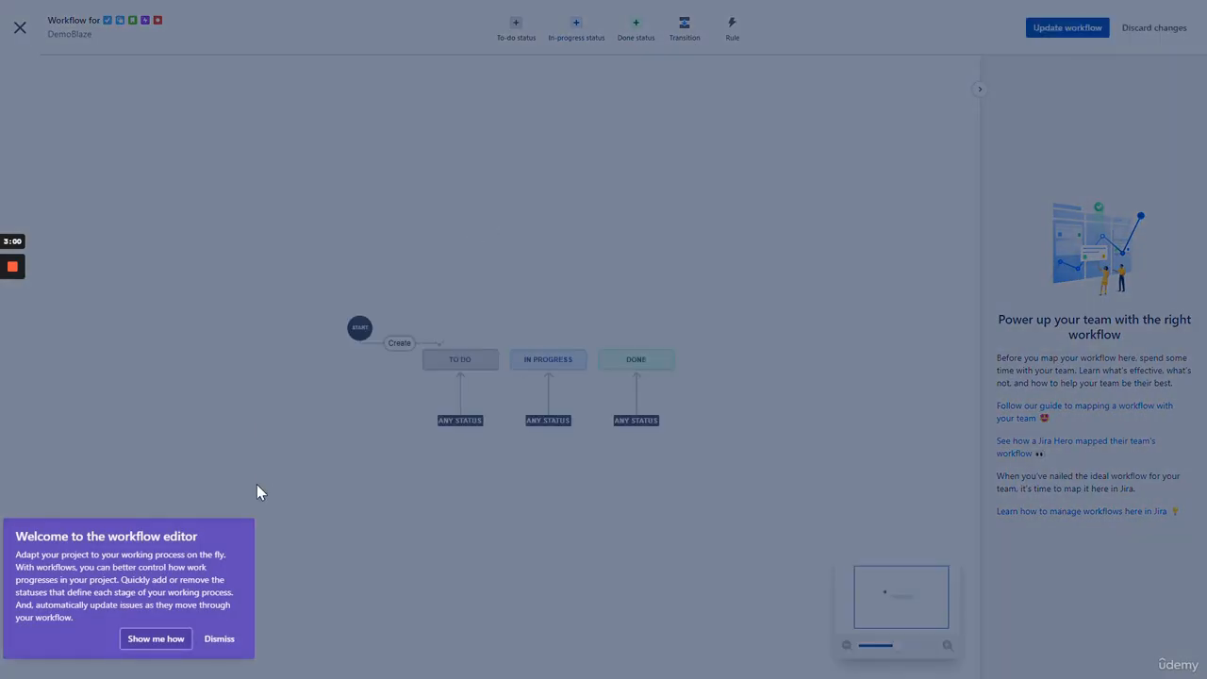
pyautogui.click(218, 640)
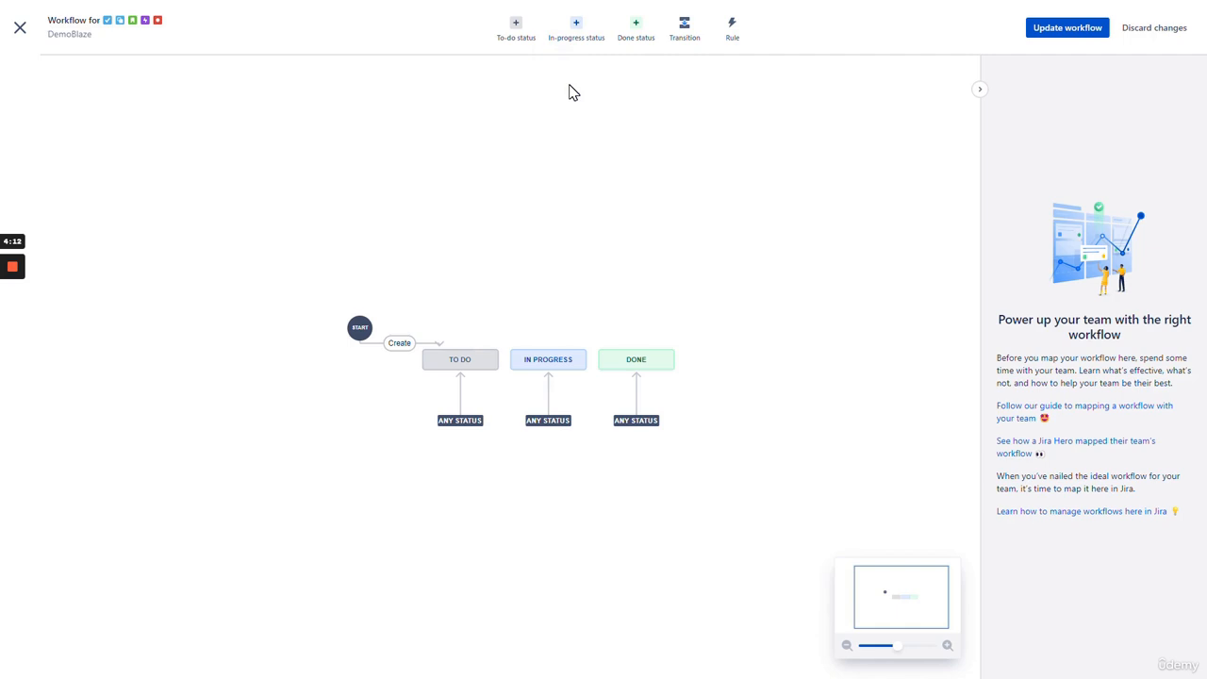
# - Create a new in-progress status named Development and add it to the workflow
pyautogui.click(576, 28)
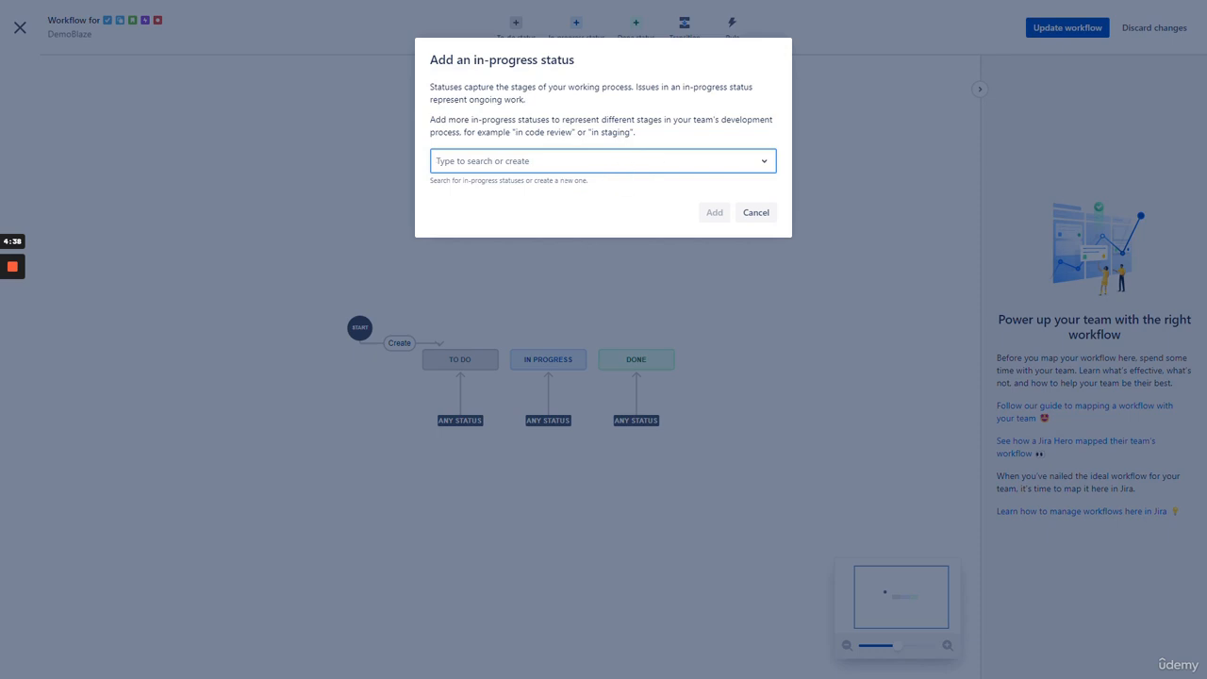
pyautogui.click(551, 167)
pyautogui.click(608, 158)
pyautogui.click(628, 162)
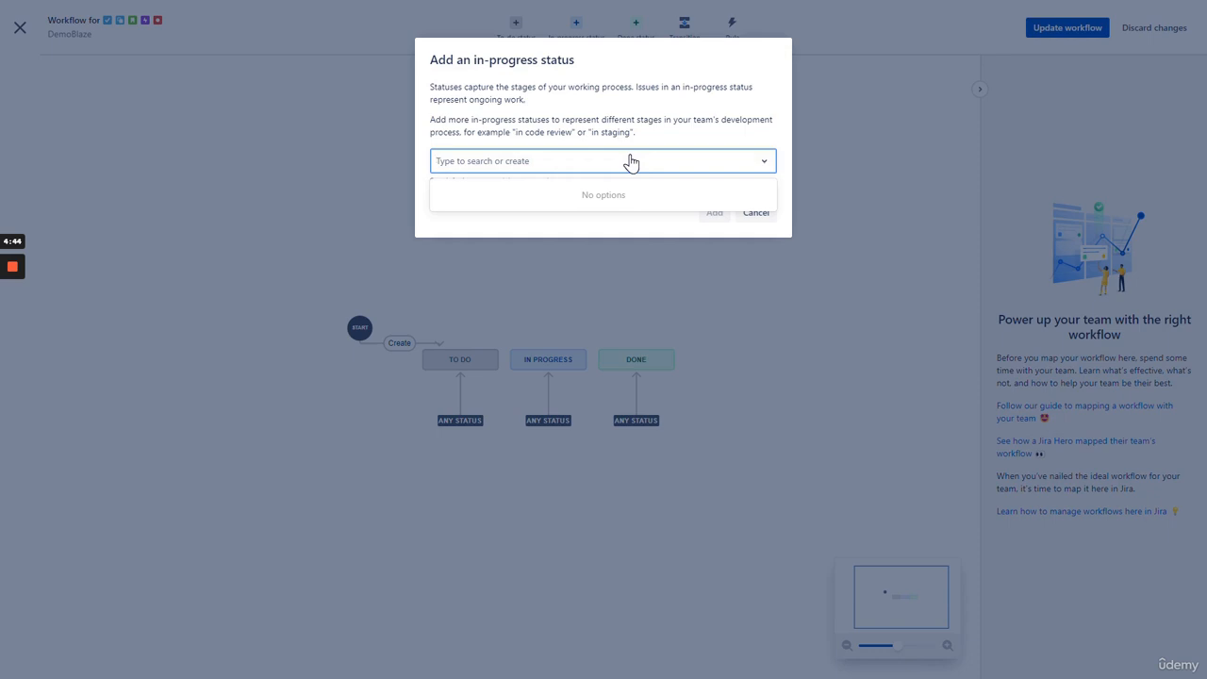
pyautogui.write('Development')
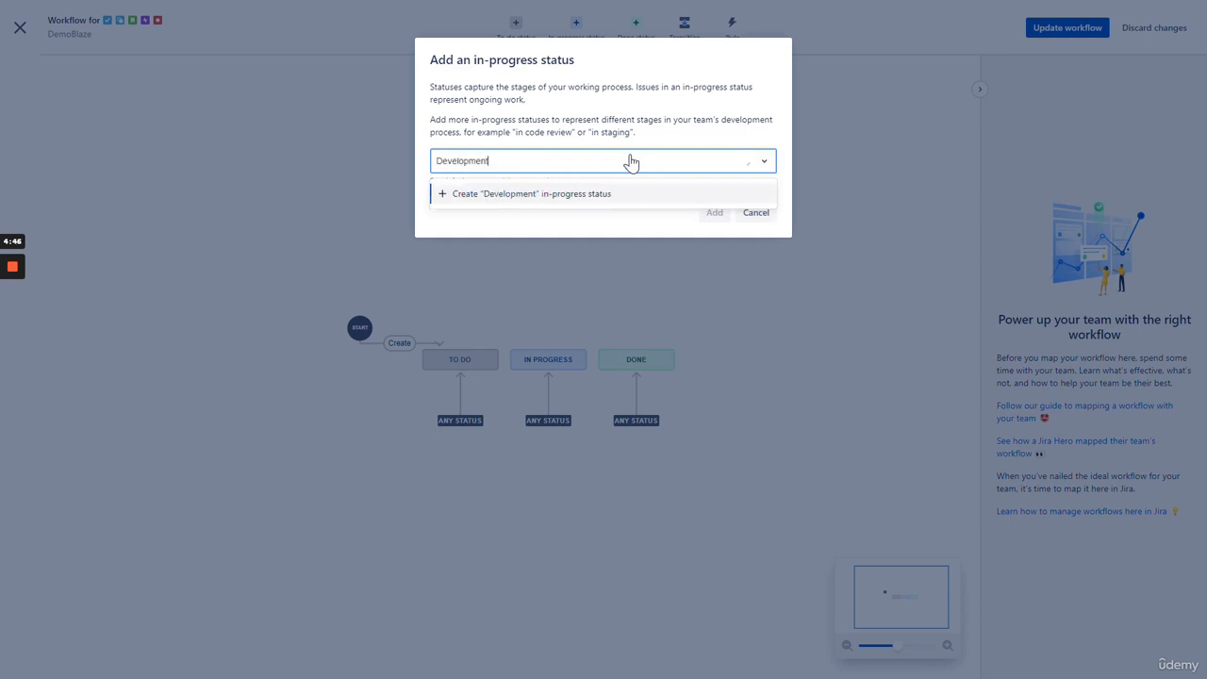
pyautogui.click(499, 197)
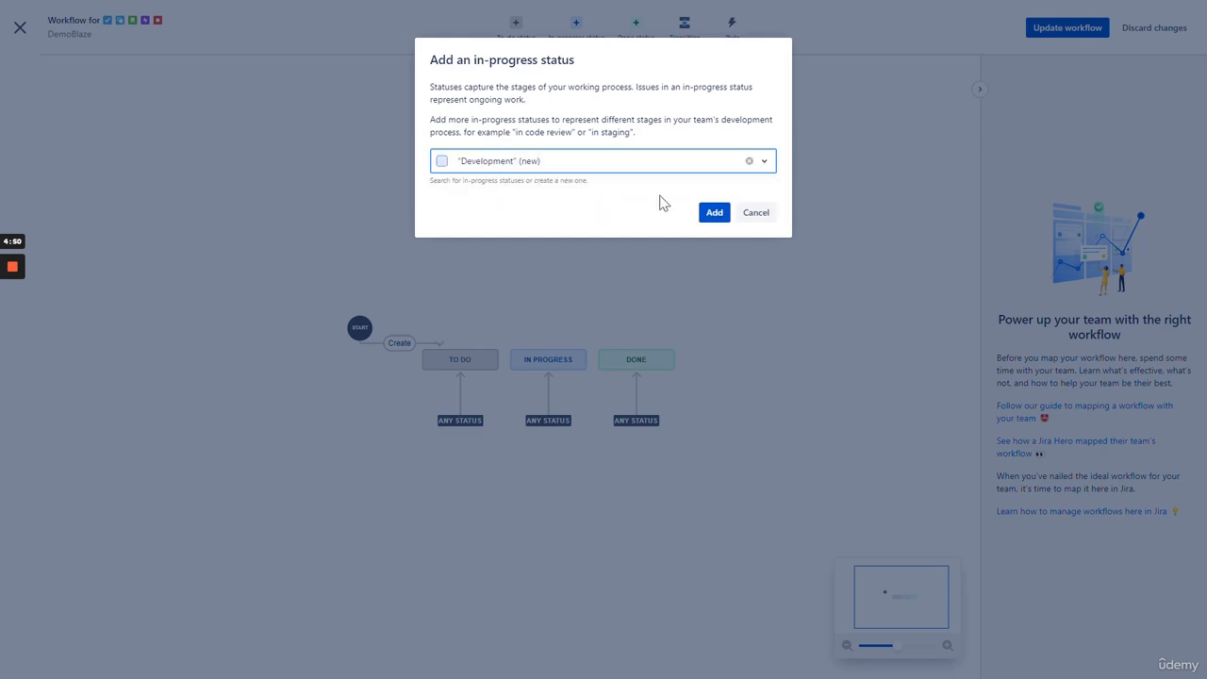
pyautogui.click(707, 215)
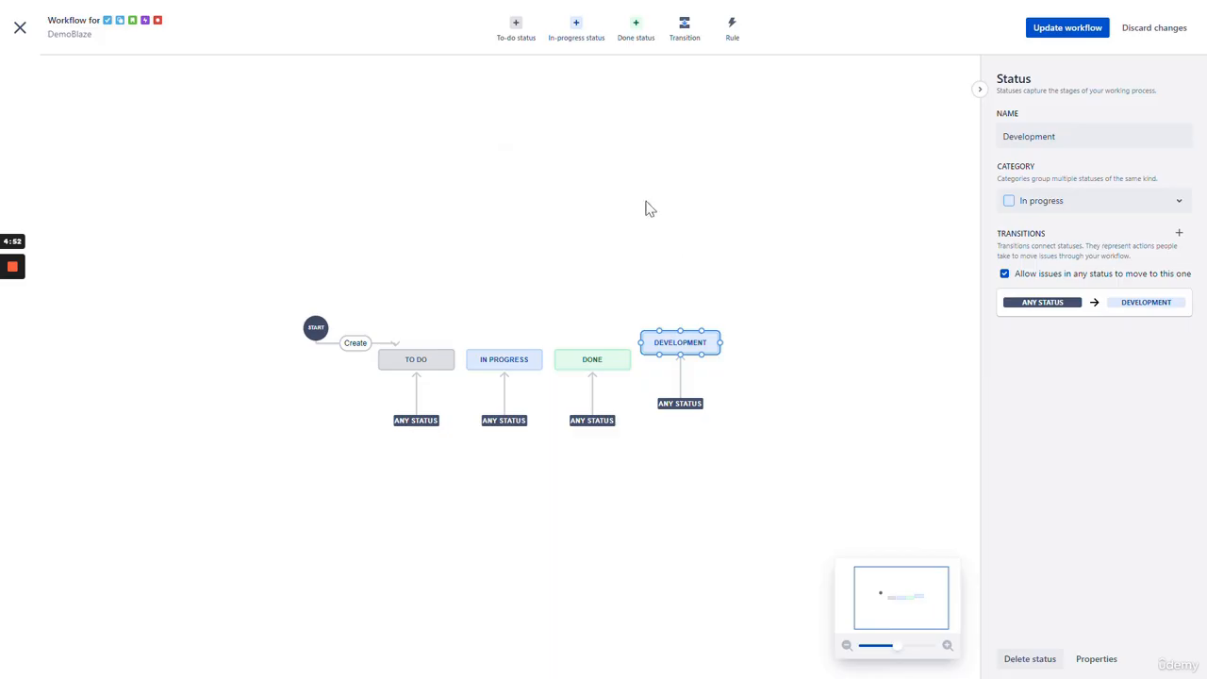
# - Create a second in-progress status named Testing and add it to the workflow
pyautogui.click(581, 34)
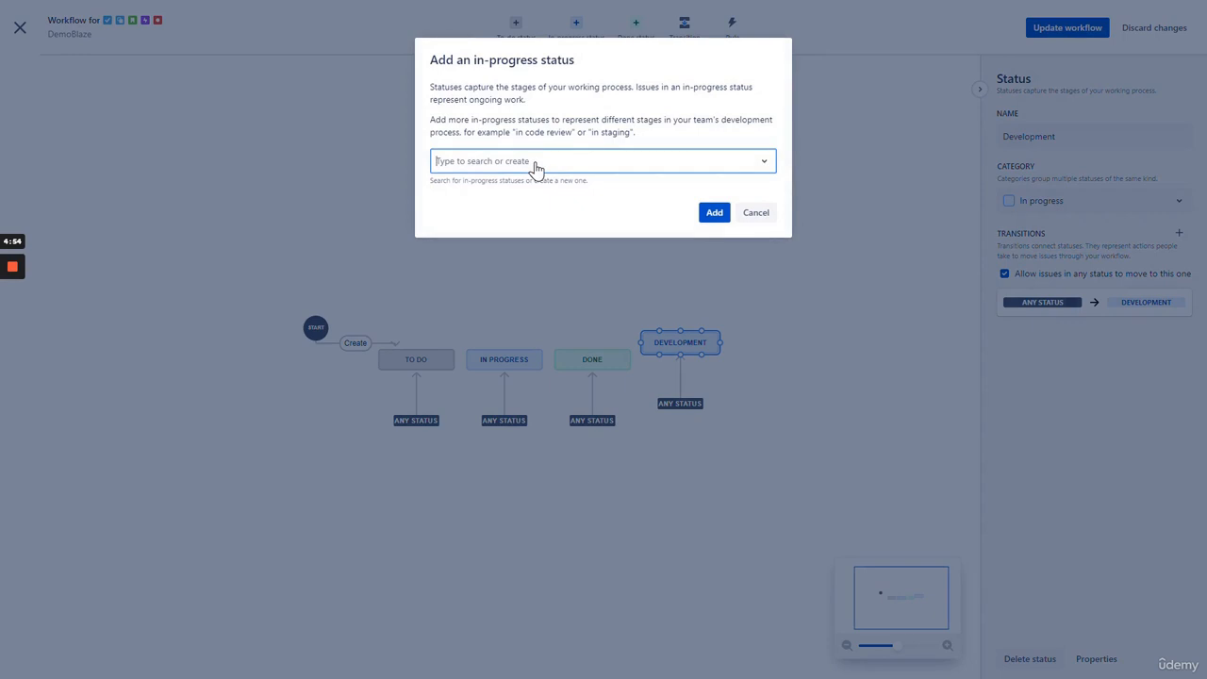
pyautogui.write('Testing')
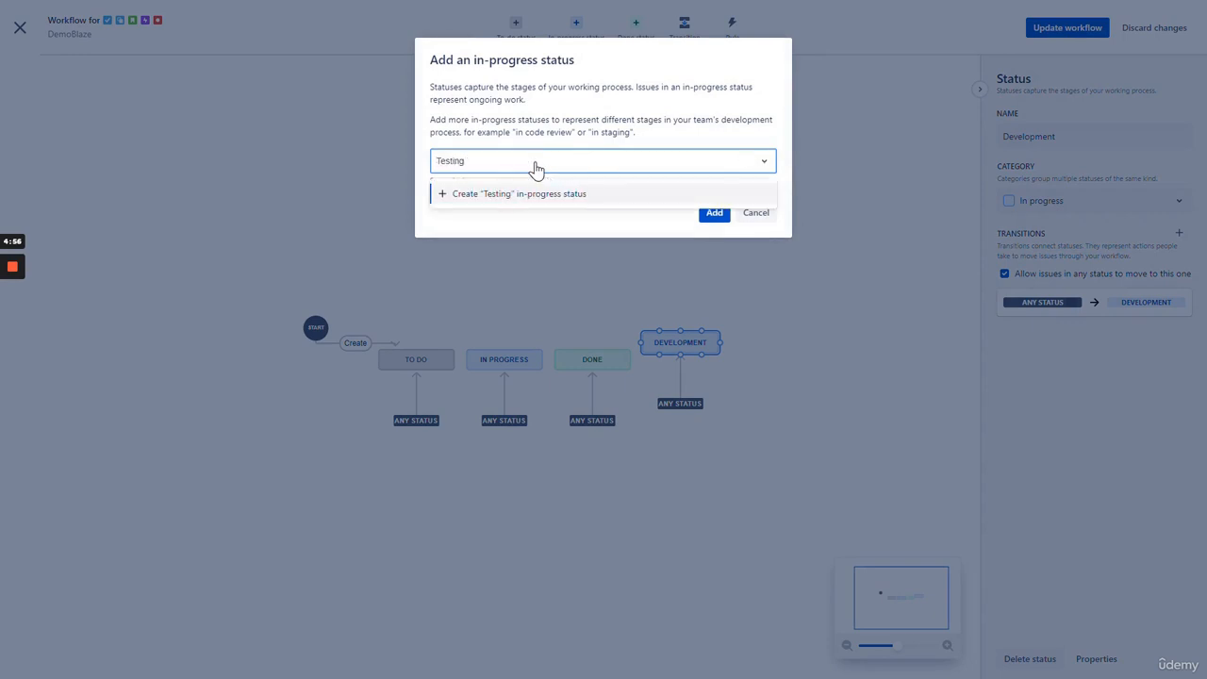
pyautogui.click(503, 194)
pyautogui.click(713, 213)
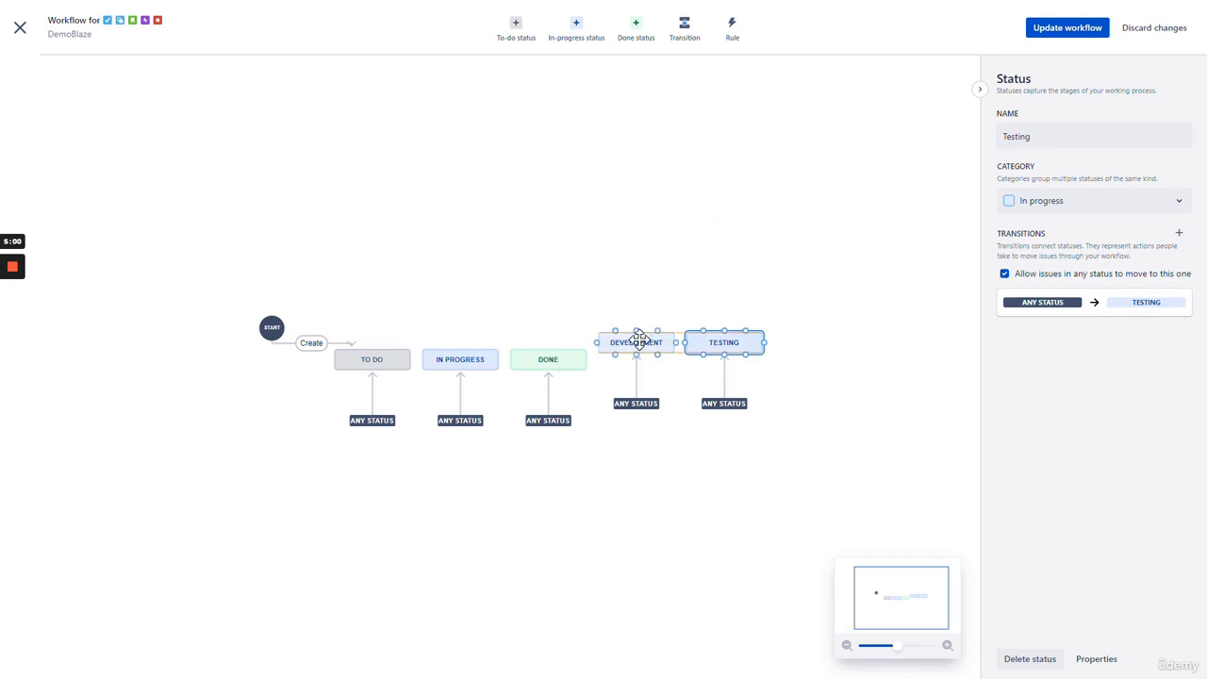
# - Drag Development and Testing between To Do and In Progress, shifting In Progress and Done right
pyautogui.moveTo(638, 341); pyautogui.dragTo(460, 208)
pyautogui.moveTo(739, 345); pyautogui.dragTo(586, 210)
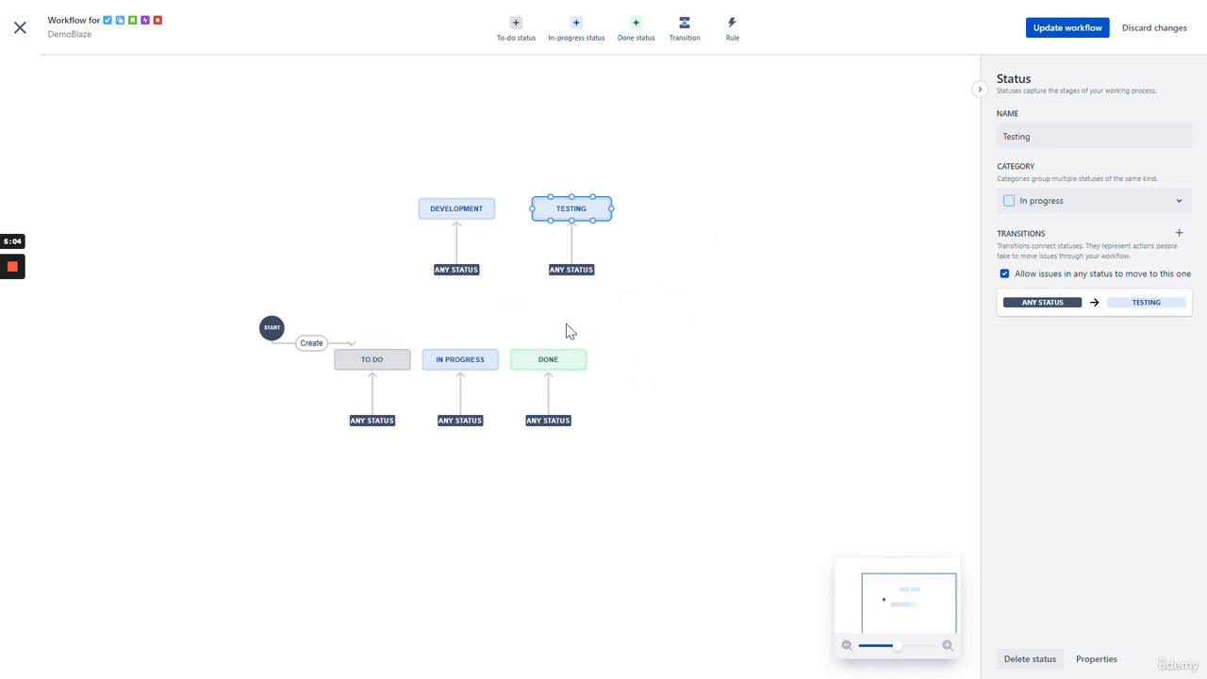
pyautogui.moveTo(545, 359); pyautogui.dragTo(738, 359)
pyautogui.moveTo(461, 356); pyautogui.dragTo(643, 358)
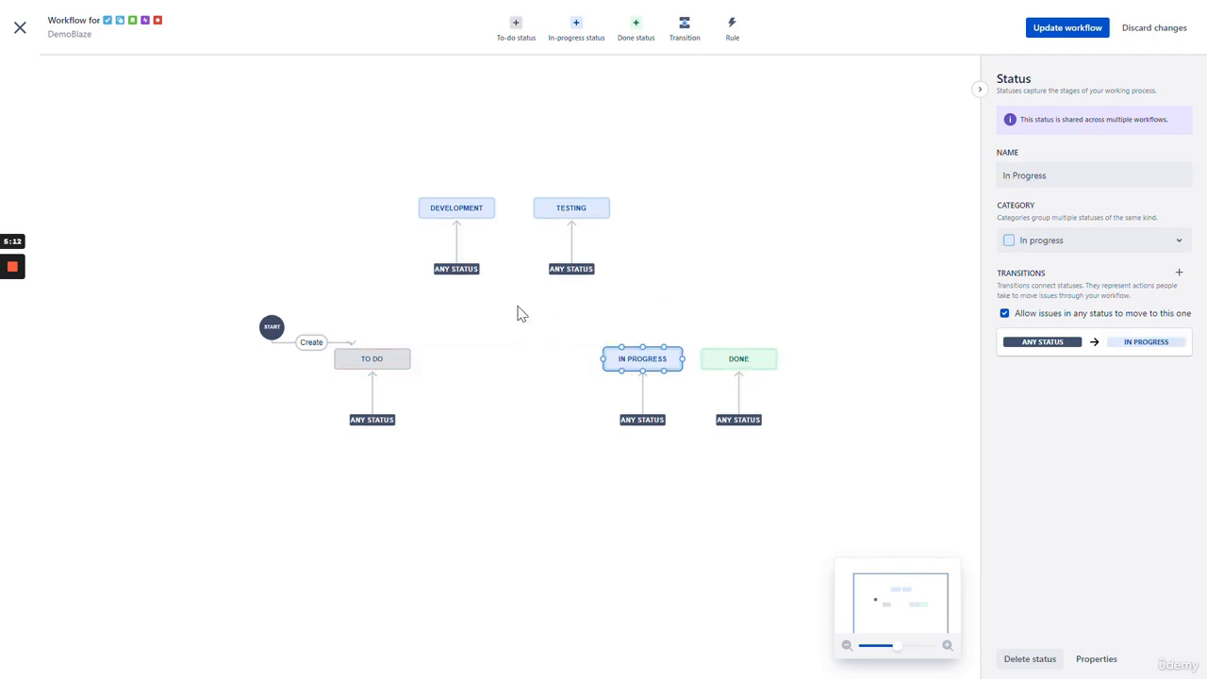
pyautogui.moveTo(732, 356); pyautogui.dragTo(765, 355)
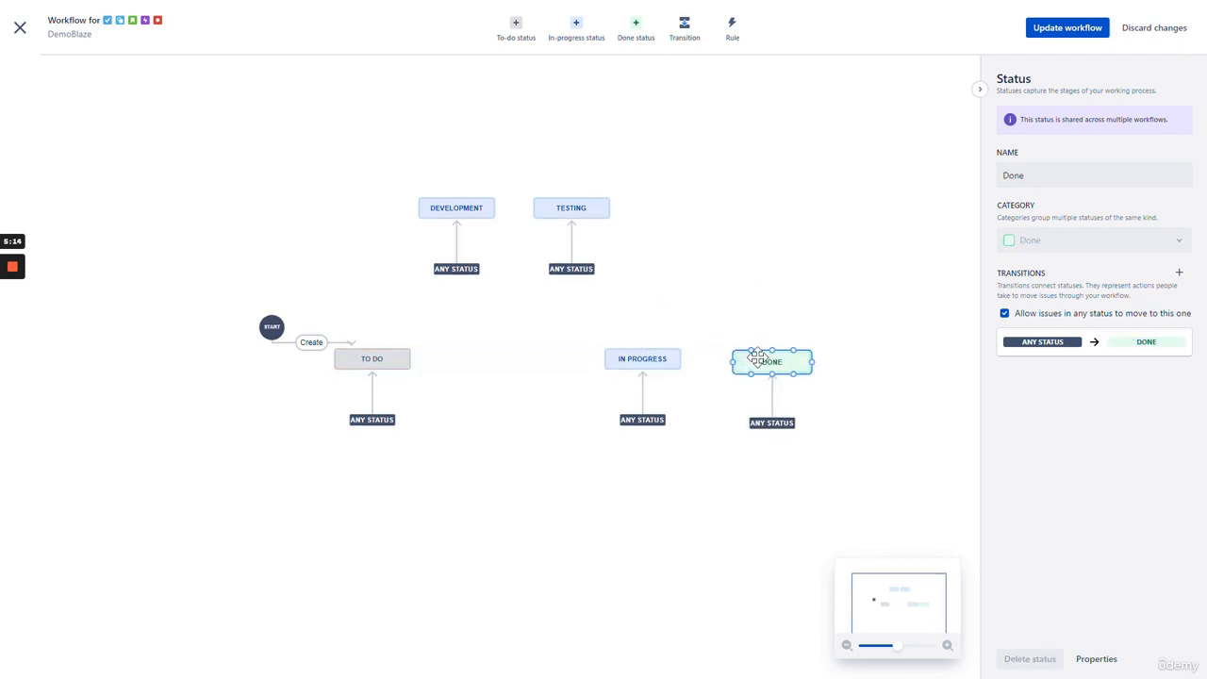
pyautogui.moveTo(661, 357); pyautogui.dragTo(684, 355)
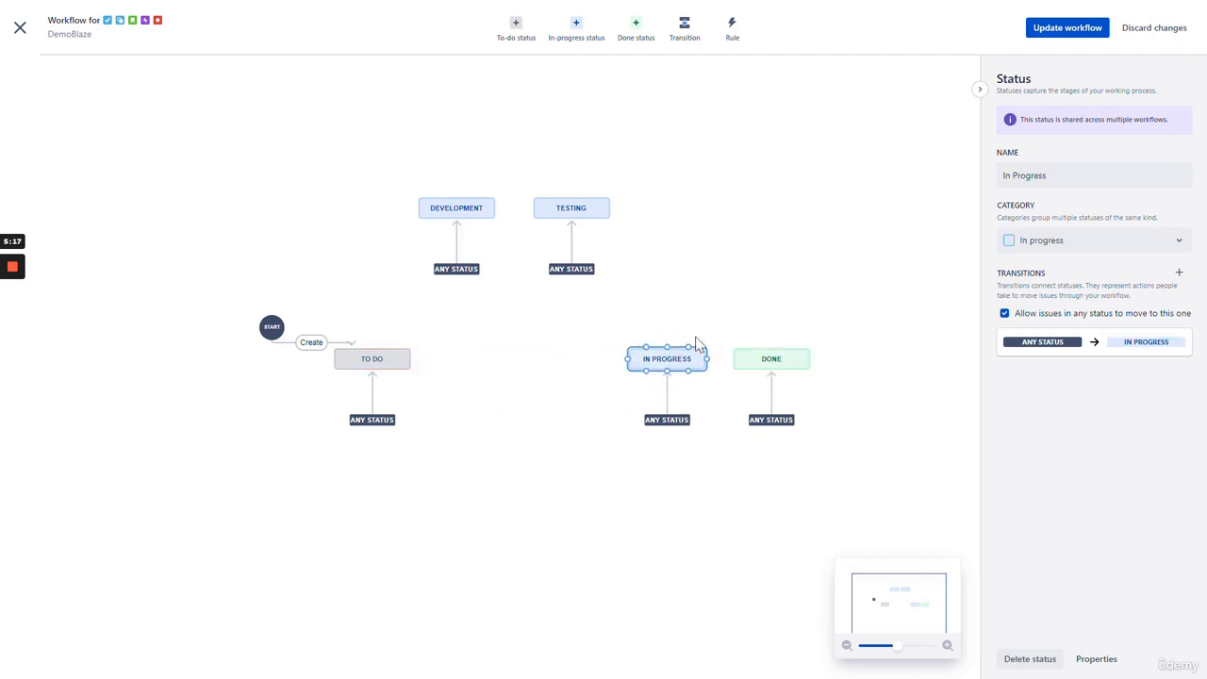
pyautogui.moveTo(475, 207); pyautogui.dragTo(492, 356)
pyautogui.moveTo(590, 213); pyautogui.dragTo(587, 358)
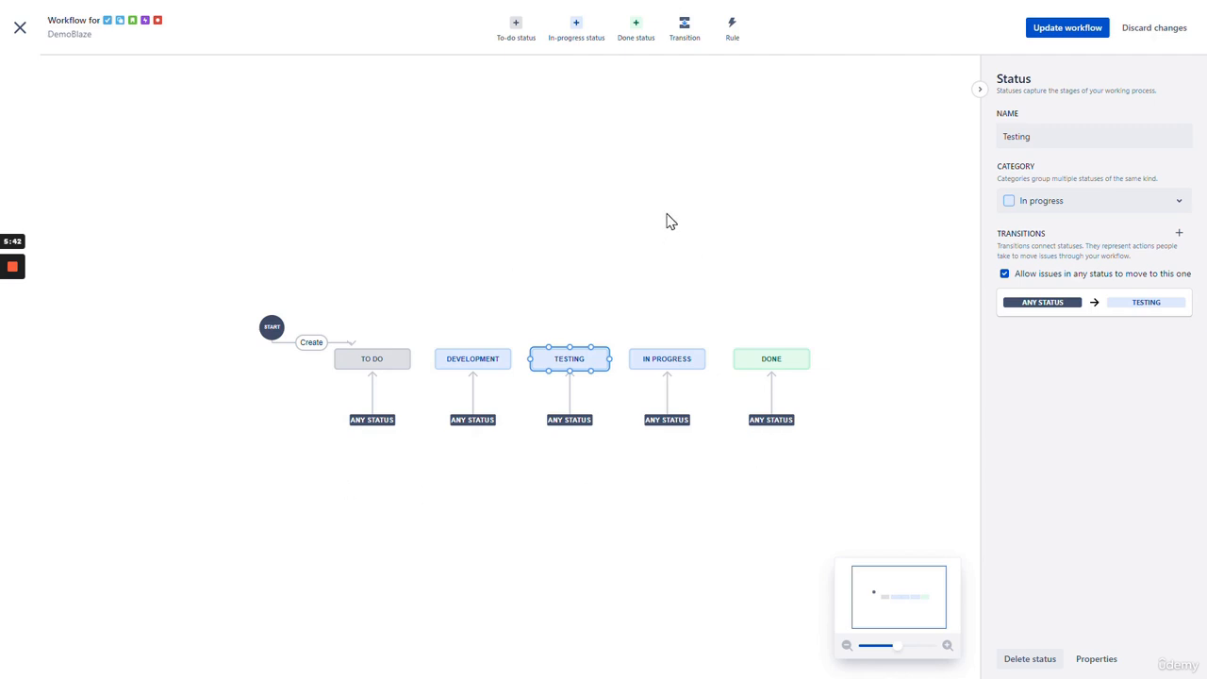
# - Create an Approval done status, add it, and drag Done to sit after it
pyautogui.click(636, 34)
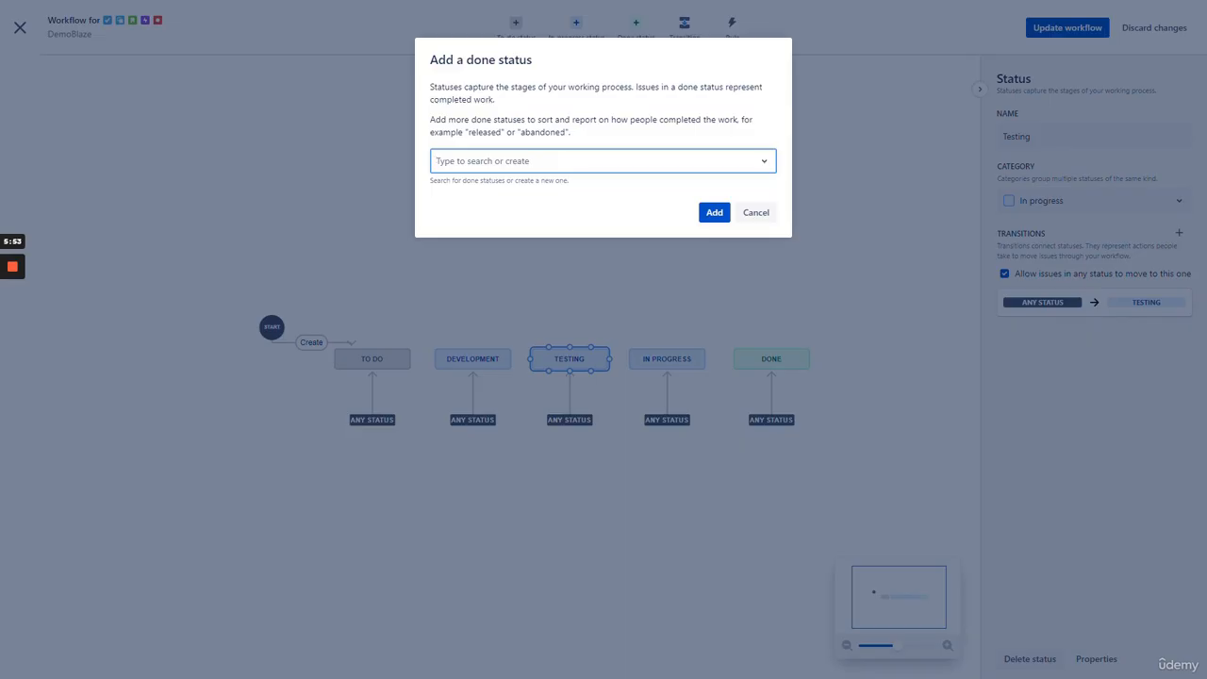
pyautogui.write('Approval')
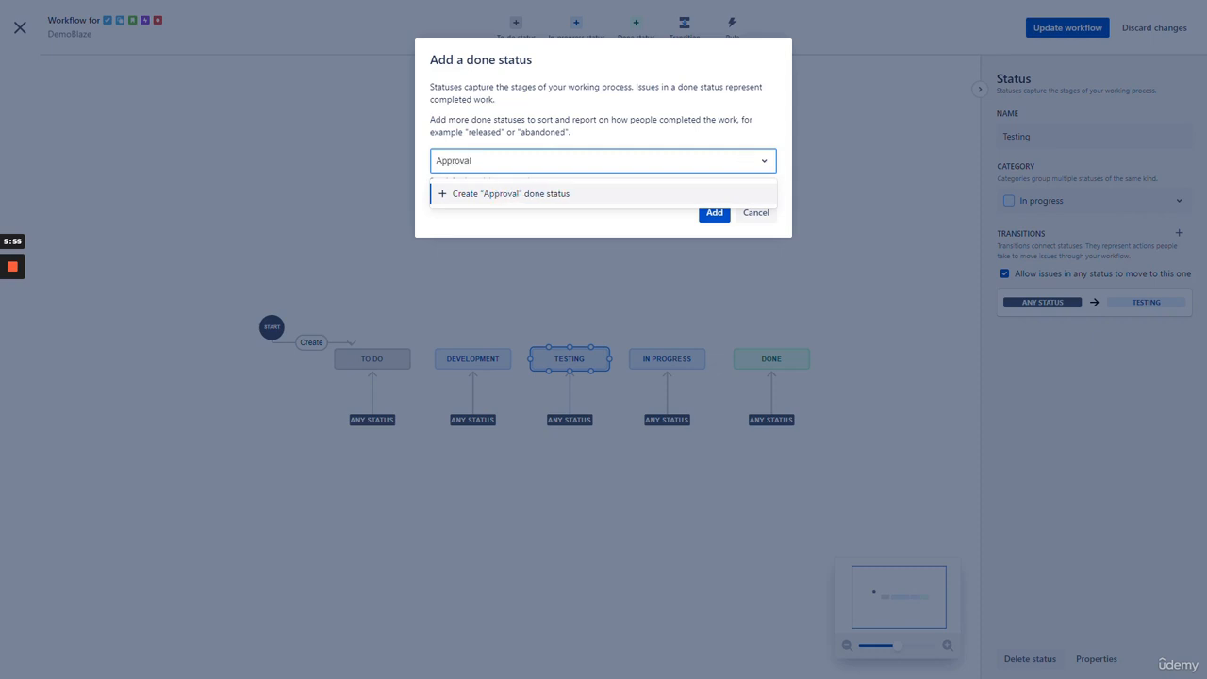
pyautogui.click(554, 197)
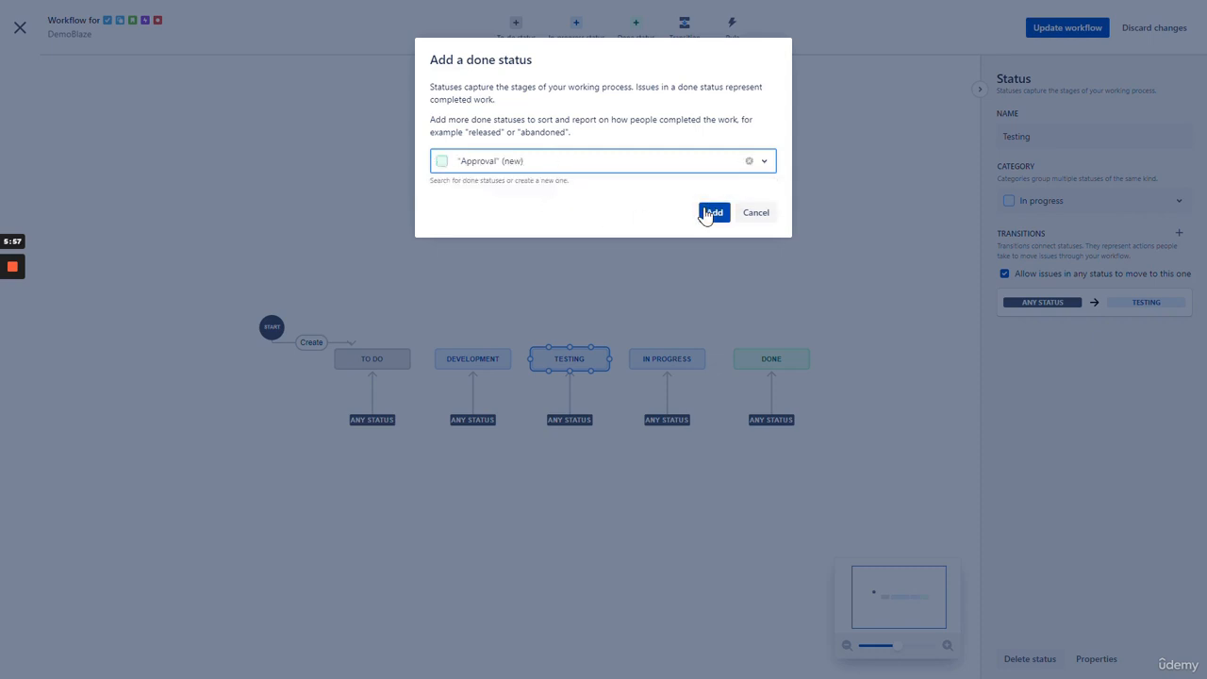
pyautogui.click(714, 212)
pyautogui.moveTo(722, 368); pyautogui.dragTo(785, 371)
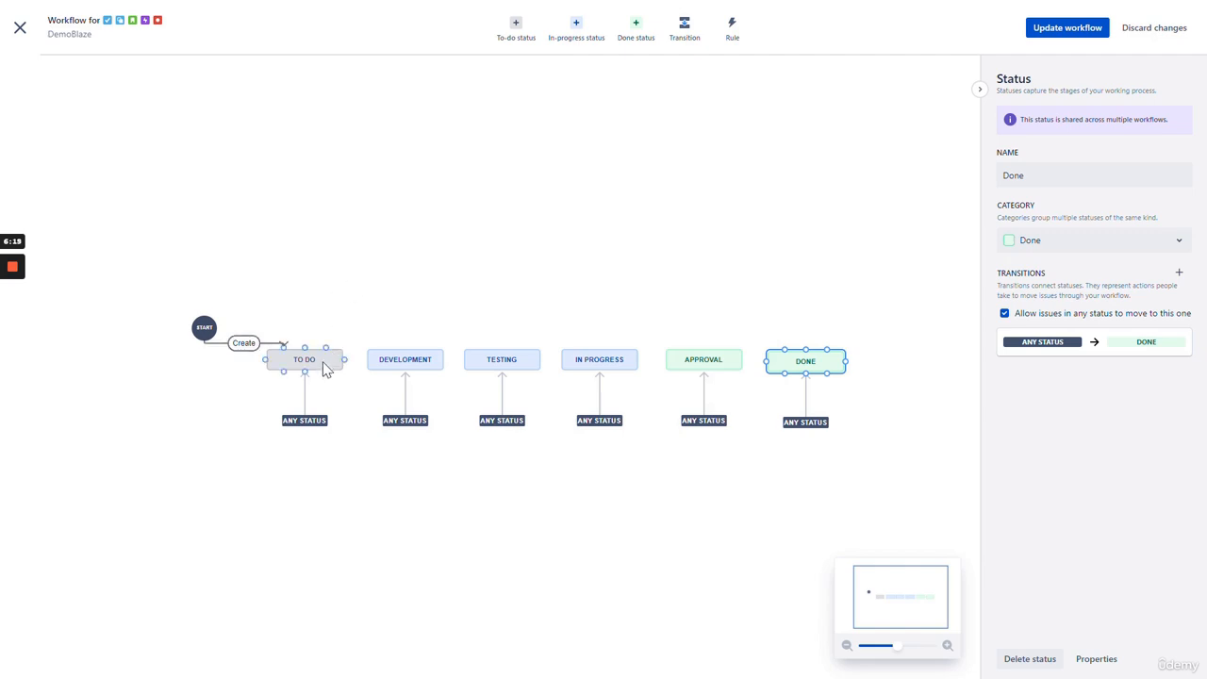
# - Select each workflow status in turn to inspect it, comparing Approval with Done
pyautogui.moveTo(323, 363); pyautogui.dragTo(324, 363)
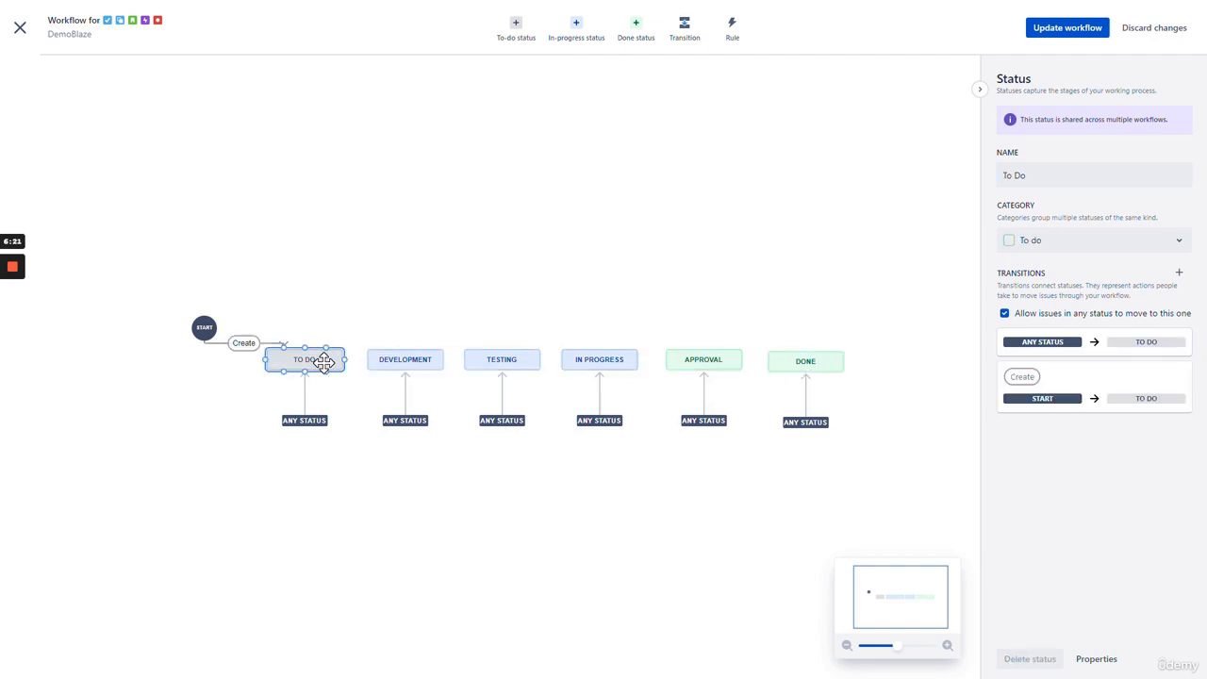
pyautogui.click(431, 360)
pyautogui.click(511, 359)
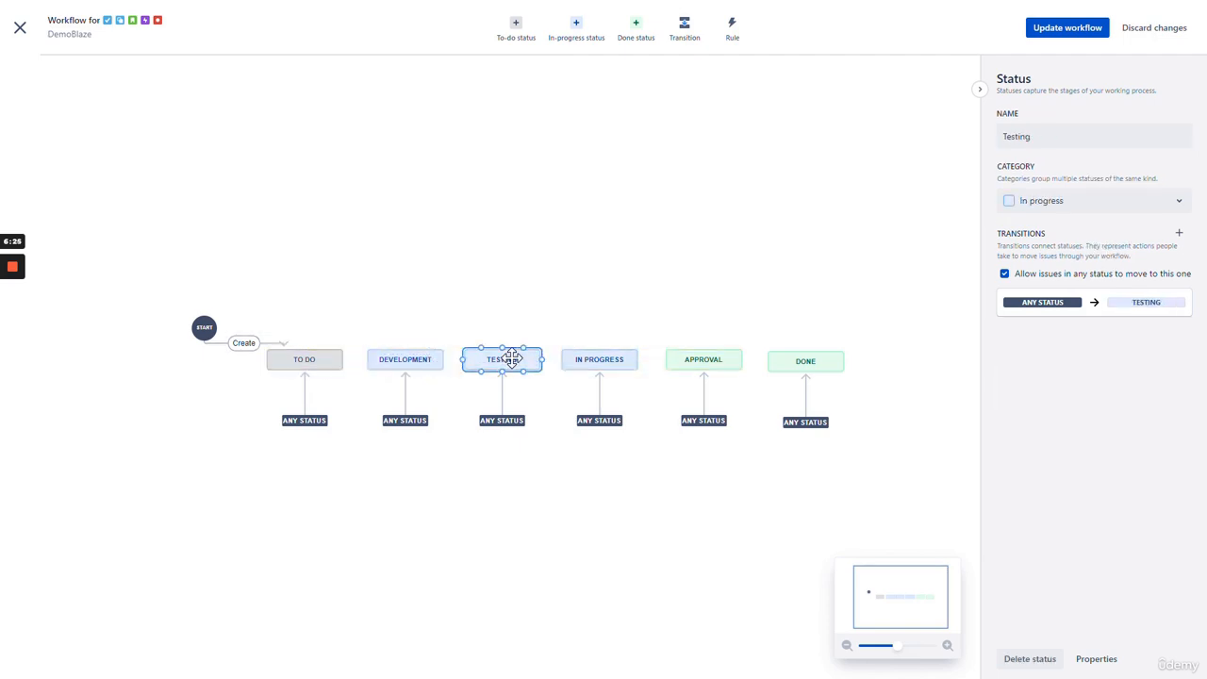
pyautogui.click(599, 359)
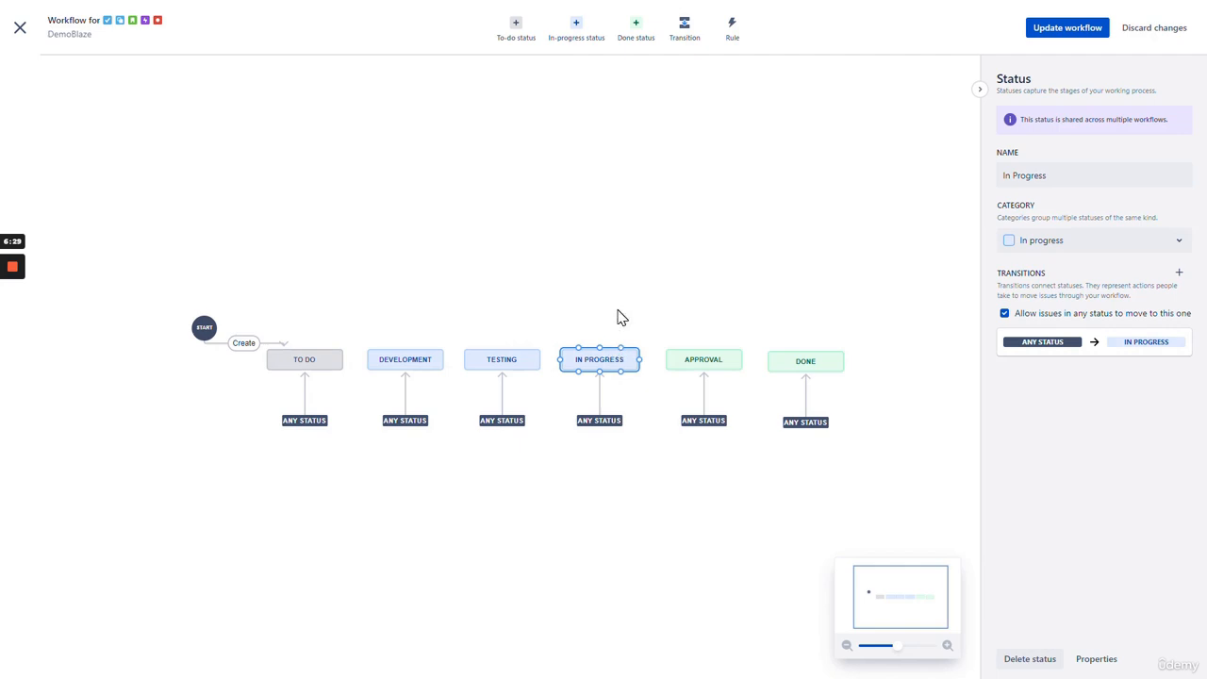
pyautogui.click(710, 356)
pyautogui.click(798, 360)
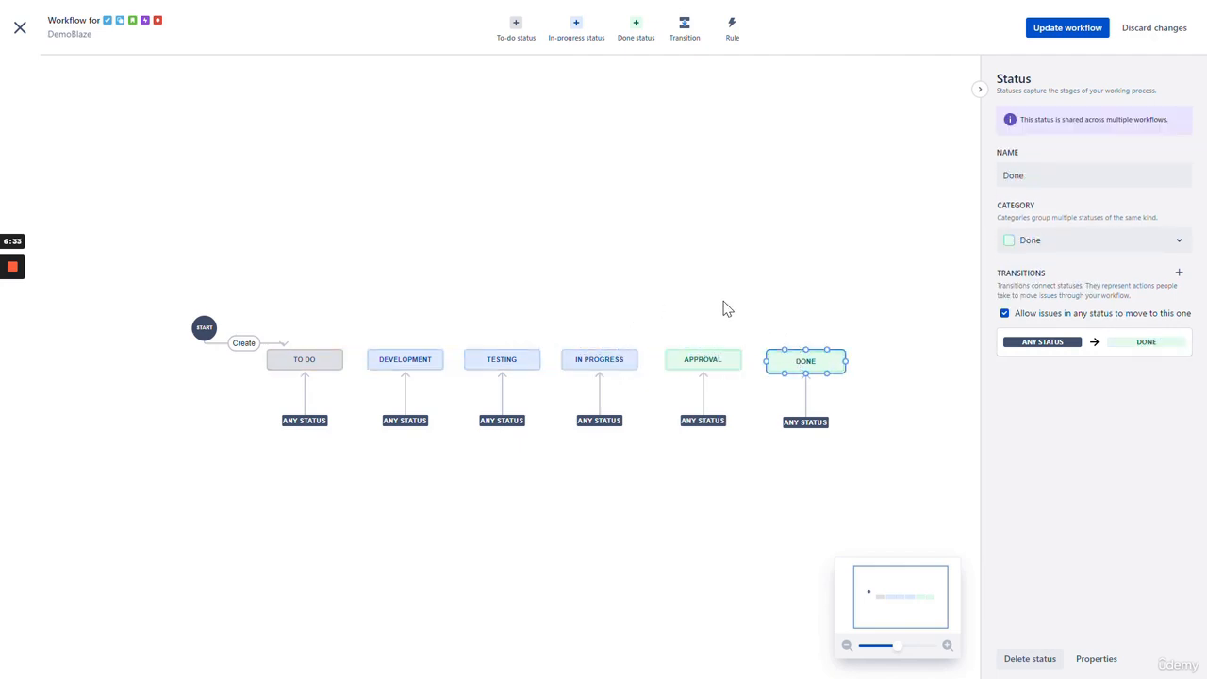
pyautogui.click(707, 359)
pyautogui.click(795, 359)
pyautogui.click(722, 363)
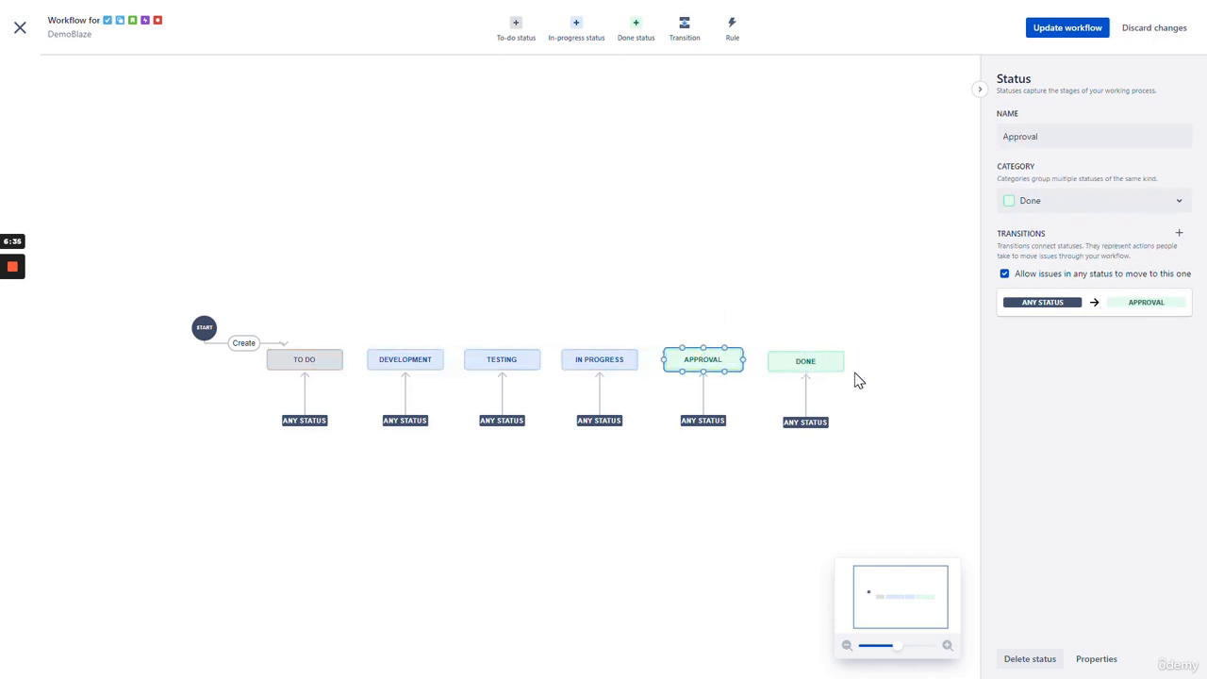
pyautogui.click(819, 366)
pyautogui.click(721, 358)
pyautogui.click(797, 360)
pyautogui.click(724, 353)
# - Drop In Progress between To Do and Development, sliding Development and Testing right and aligning Done
pyautogui.moveTo(594, 359); pyautogui.dragTo(378, 245)
pyautogui.moveTo(501, 360); pyautogui.dragTo(604, 359)
pyautogui.moveTo(434, 360); pyautogui.dragTo(533, 360)
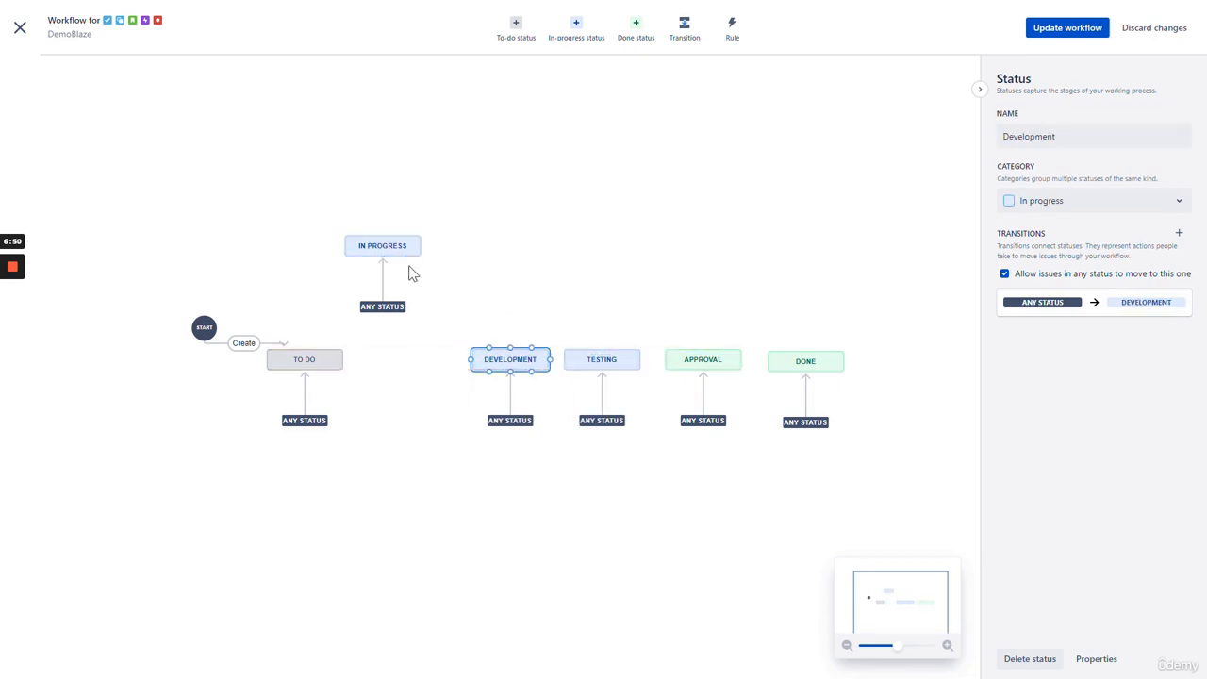
pyautogui.moveTo(617, 363); pyautogui.dragTo(614, 359)
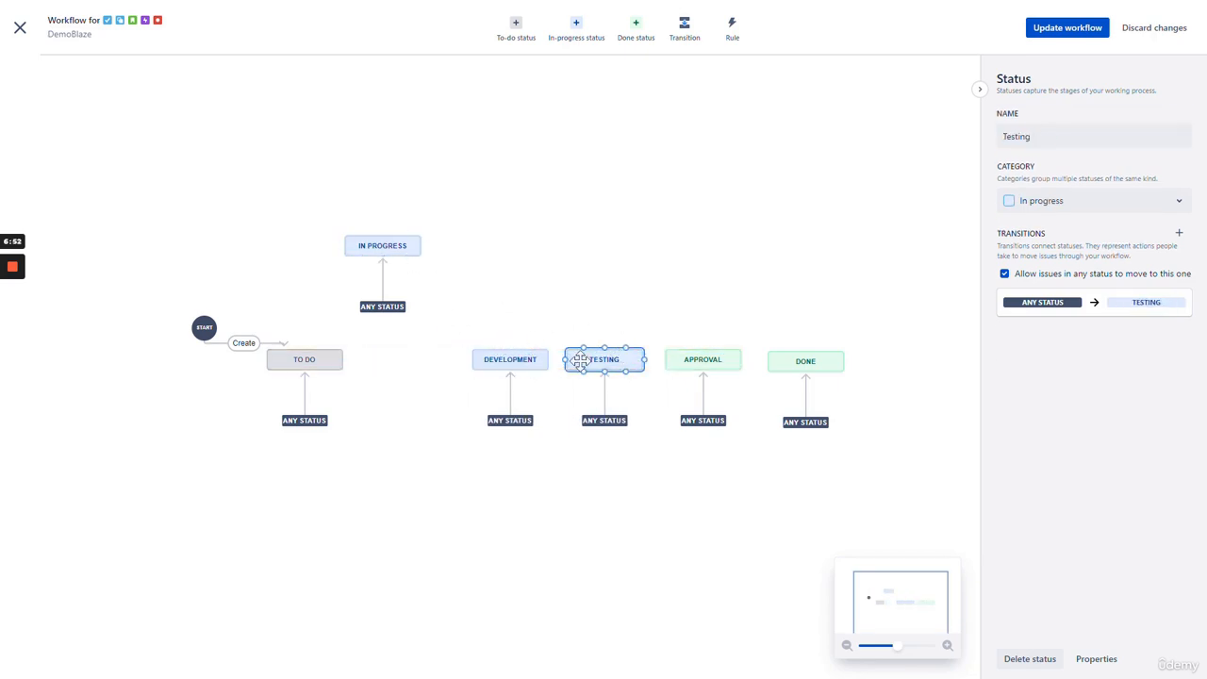
pyautogui.moveTo(395, 245); pyautogui.dragTo(418, 359)
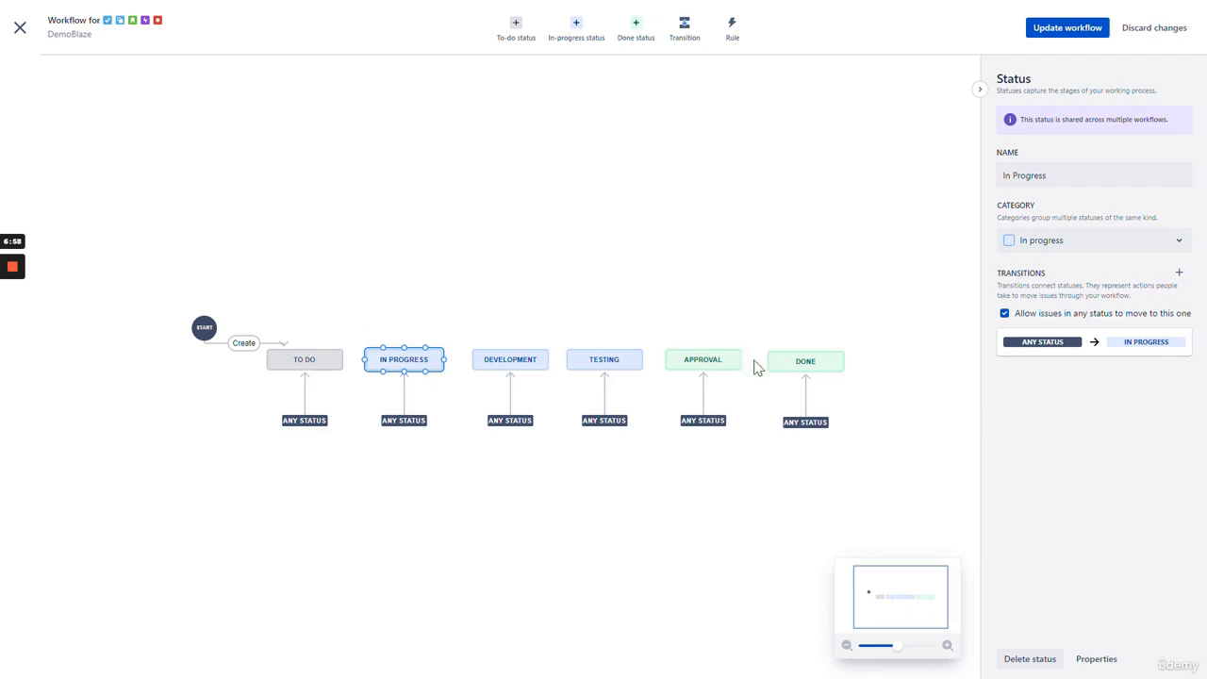
pyautogui.moveTo(801, 363); pyautogui.dragTo(802, 361)
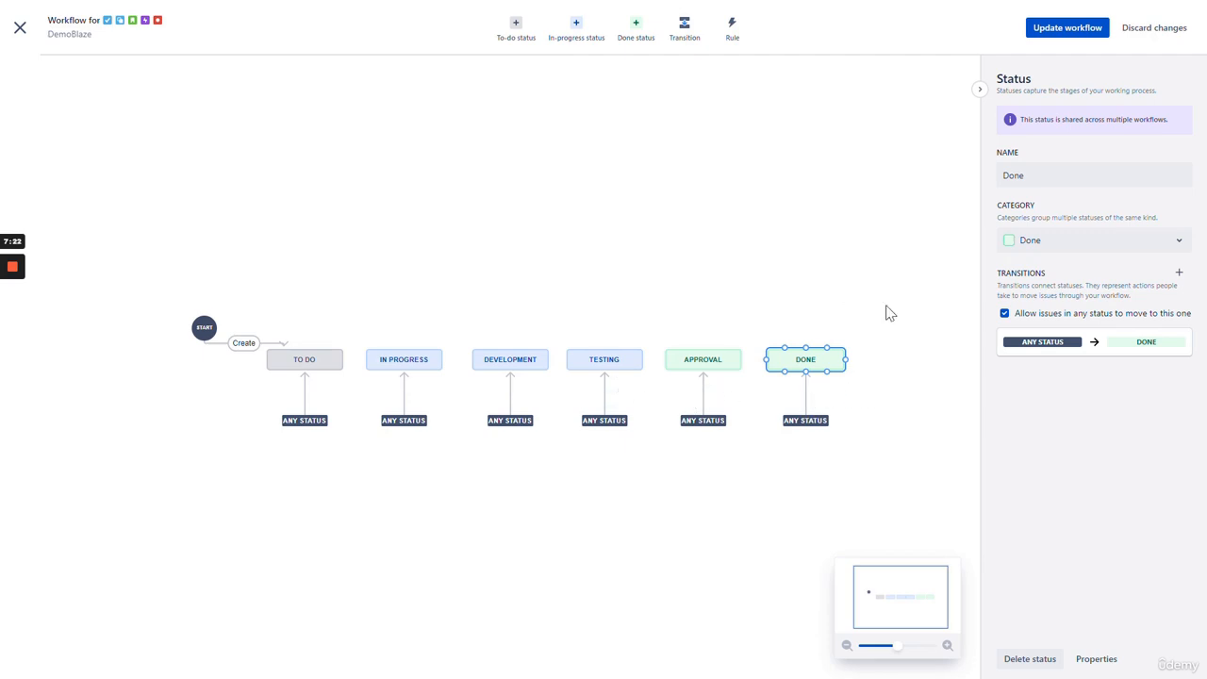
pyautogui.scroll(-1, 885, 311)
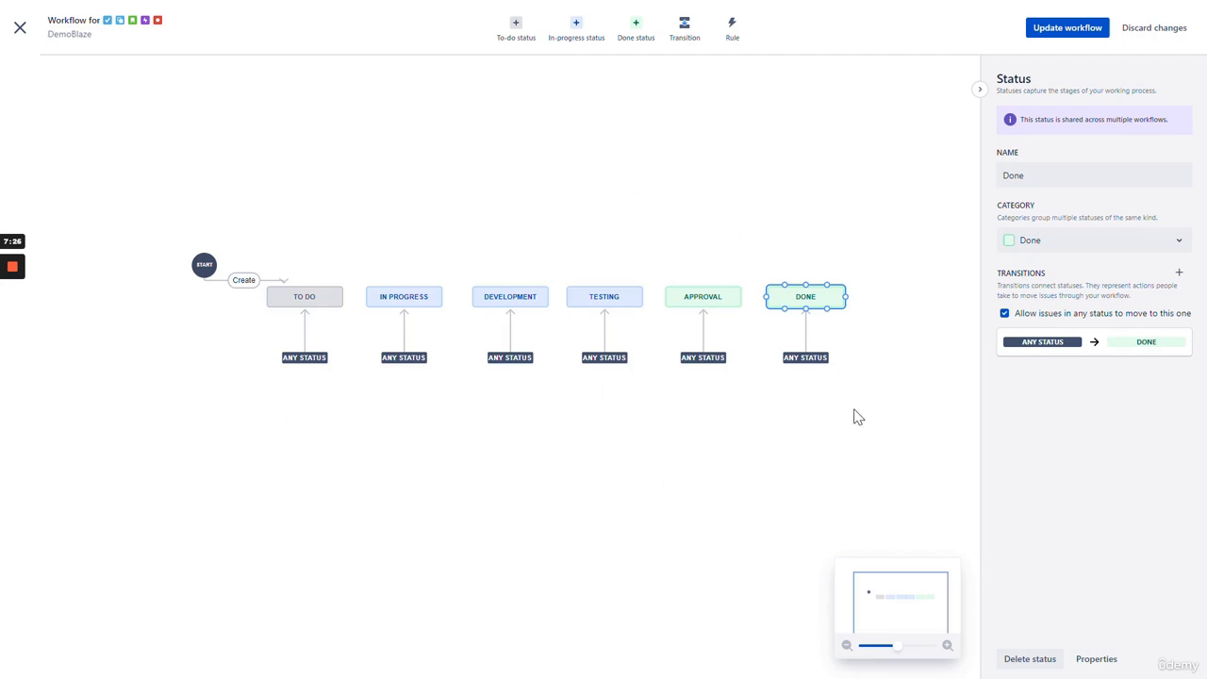
# - Save the edited workflow for the Bug, Epic, Story, Subtask and Task issue types
pyautogui.click(1069, 29)
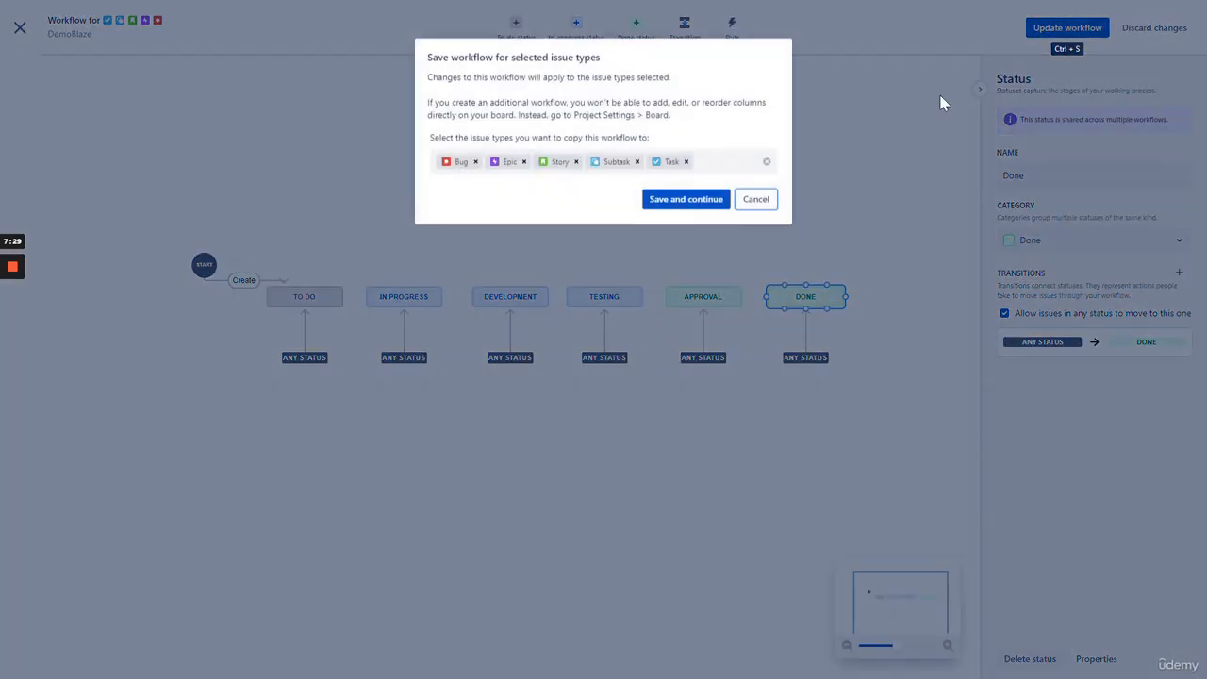
pyautogui.click(677, 202)
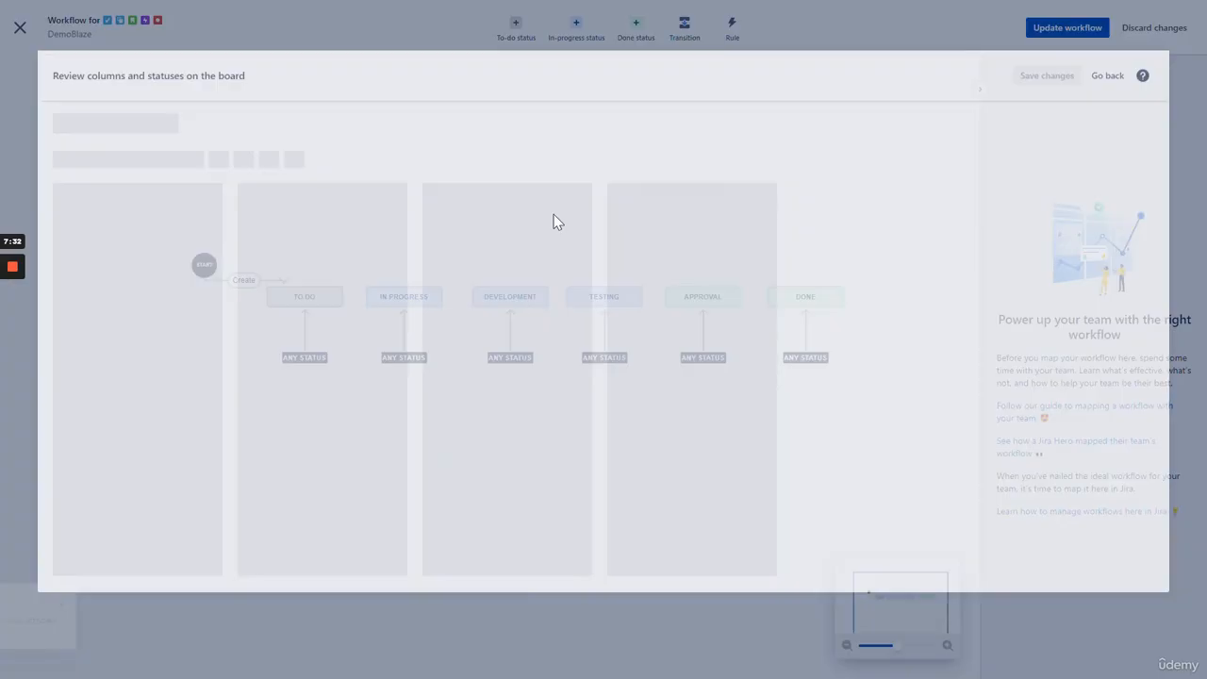
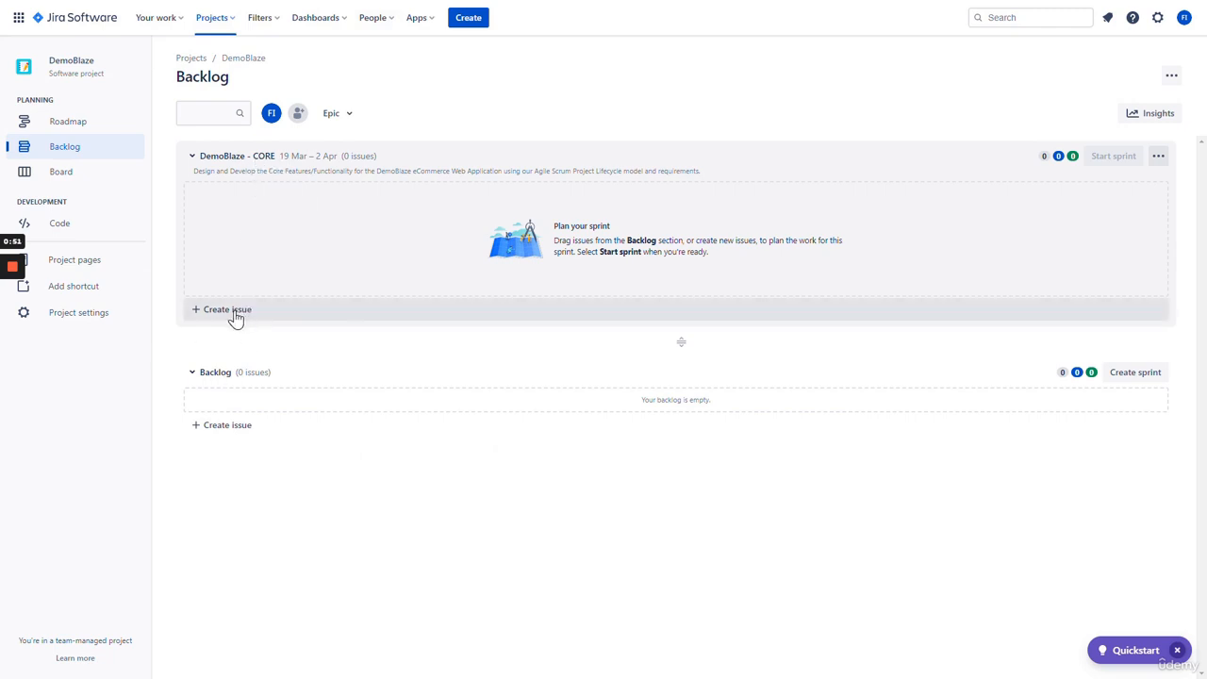
# - From a new backlog issue's type dropdown, go to Manage issue types
pyautogui.click(218, 431)
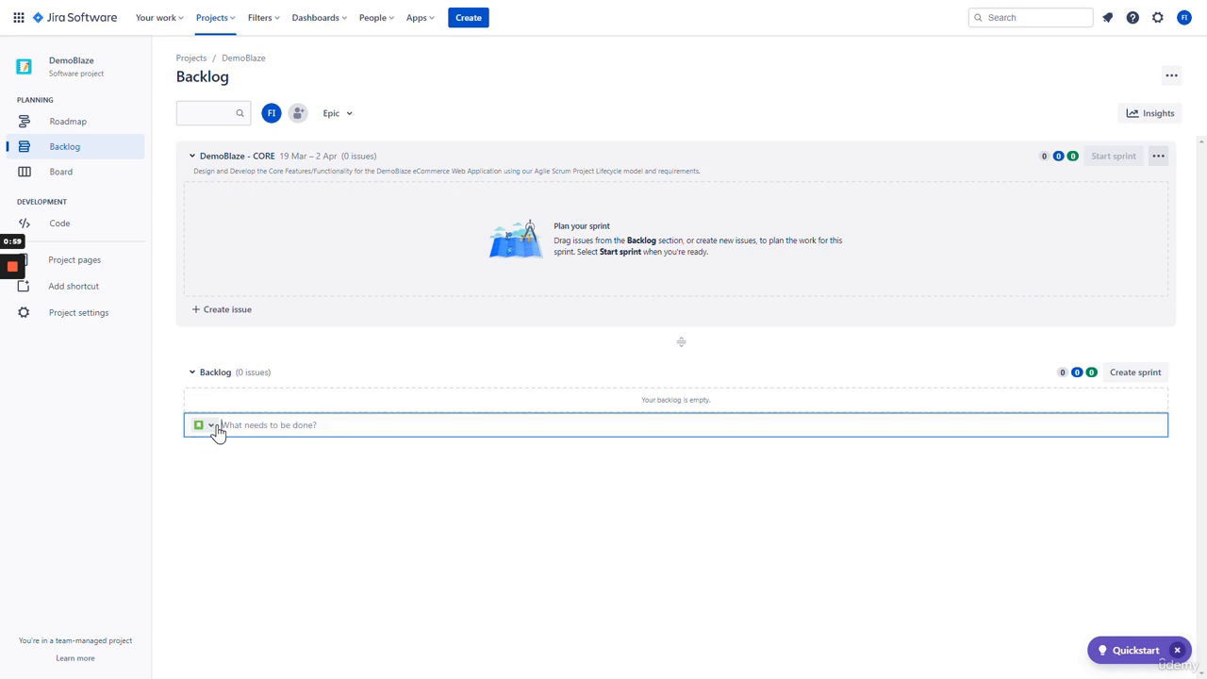
pyautogui.click(209, 429)
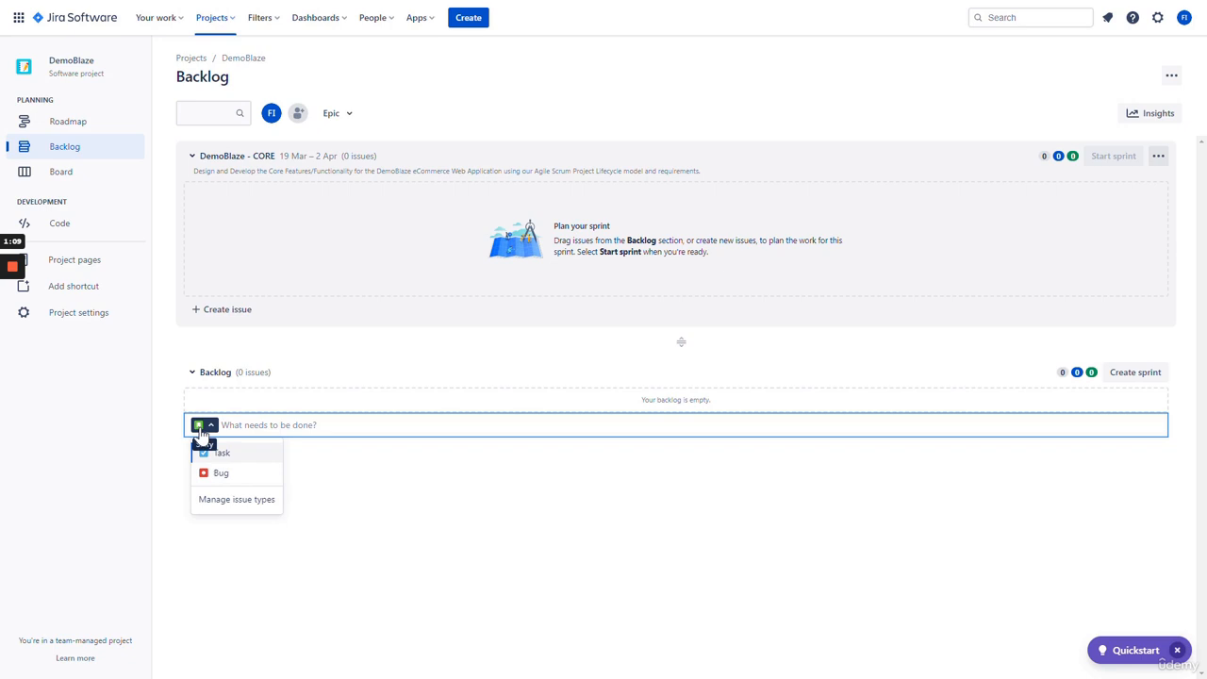
pyautogui.click(229, 500)
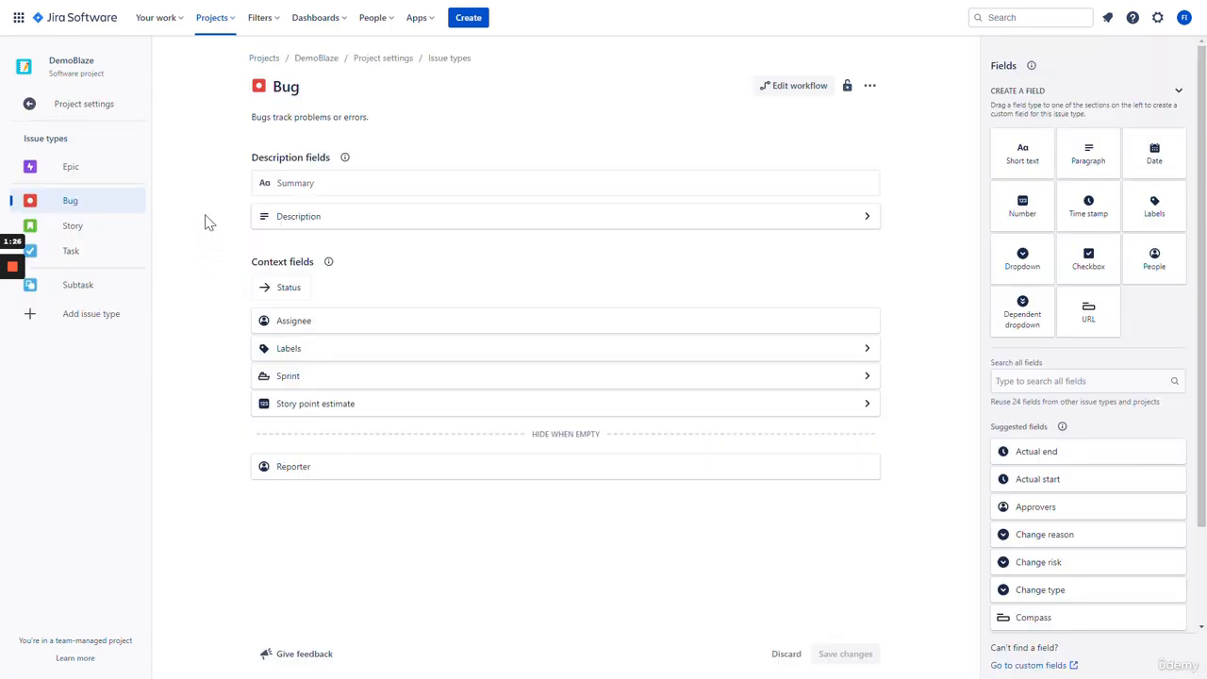
# - Inspect the Epic, Bug, Story, Task and Subtask field layouts, then begin adding an issue type
pyautogui.click(89, 173)
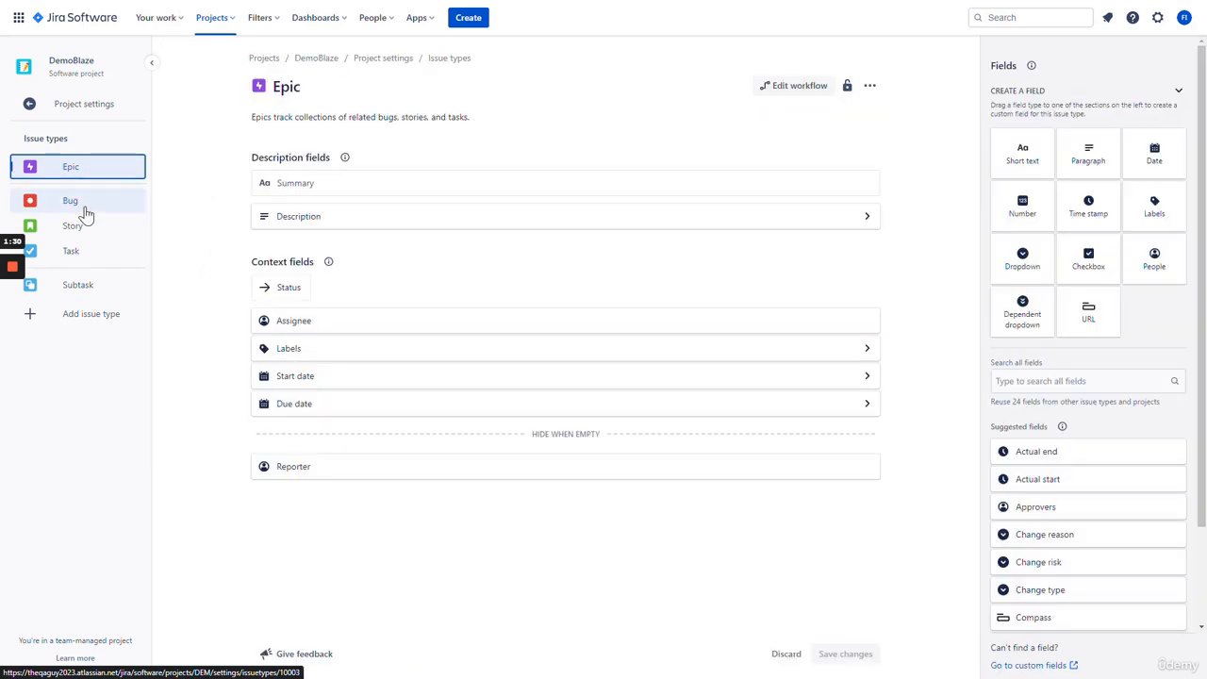
pyautogui.click(83, 205)
pyautogui.click(99, 233)
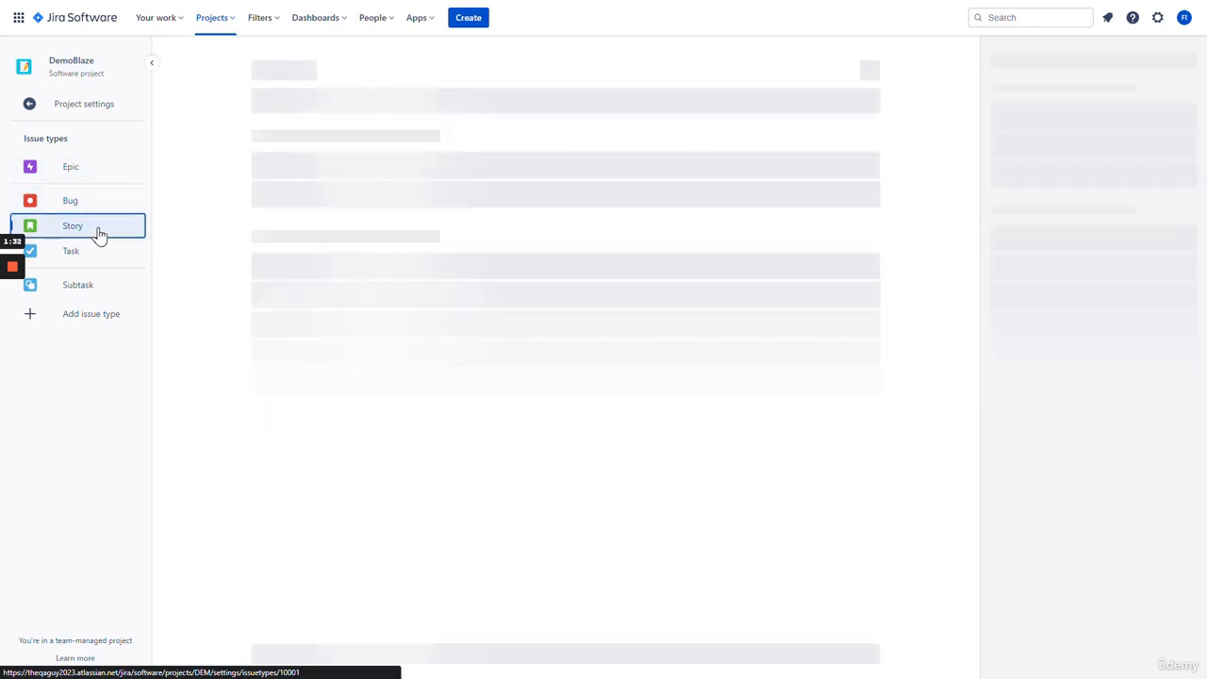
pyautogui.click(100, 253)
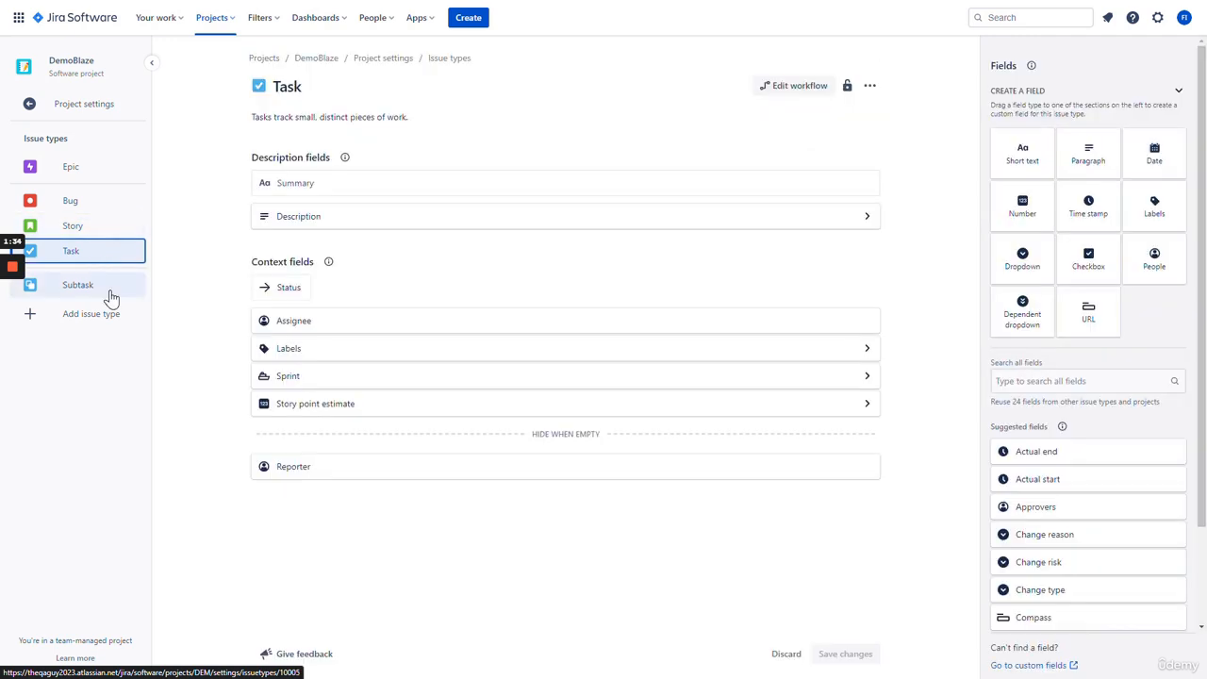
pyautogui.click(108, 294)
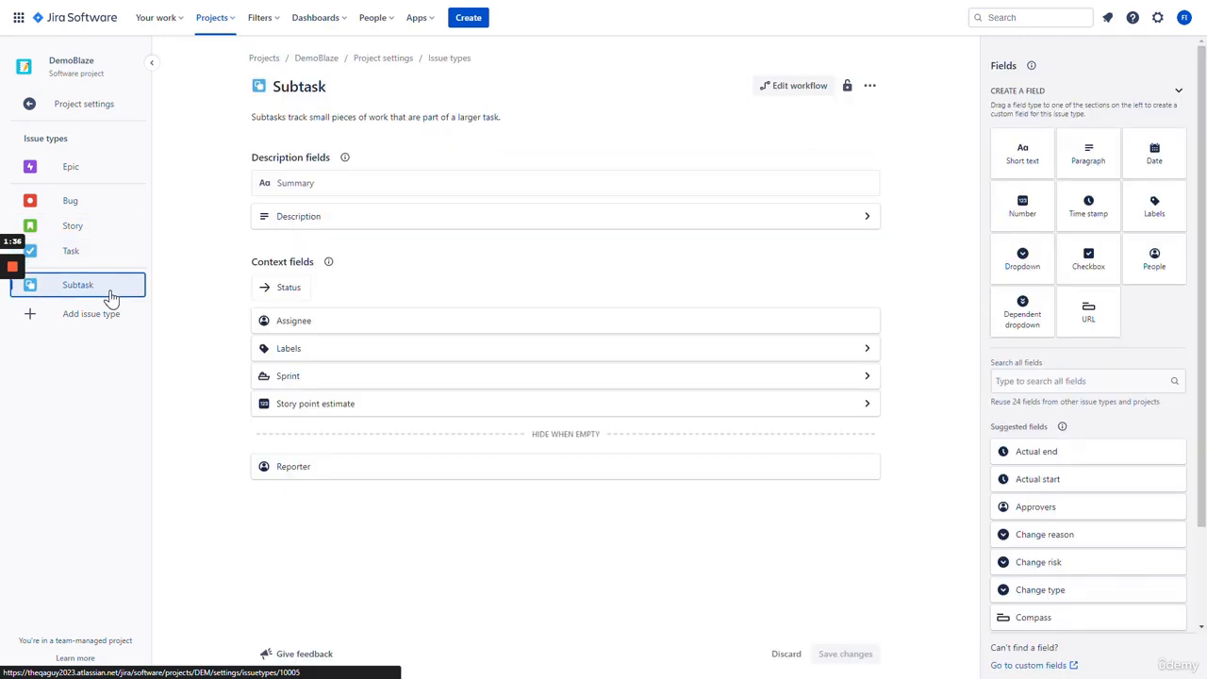
pyautogui.click(95, 324)
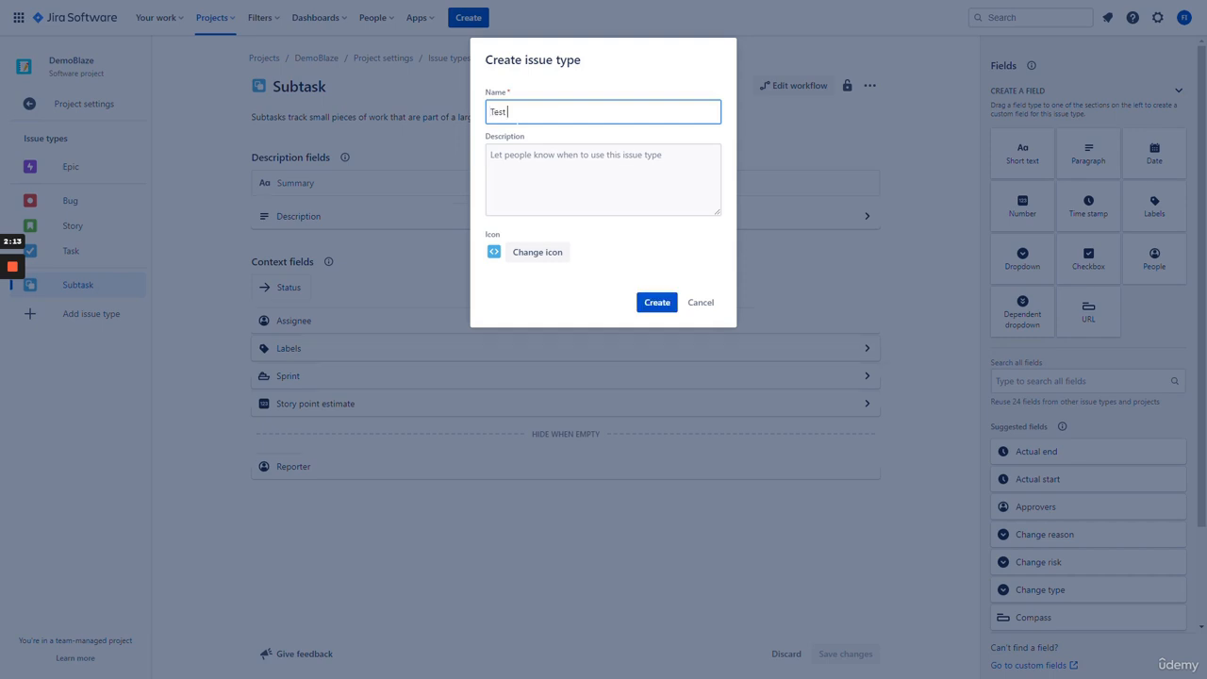
# - Name the new issue type 'Test Execution Record' and describe it as recording executed test cases
pyautogui.write('Execution Record')
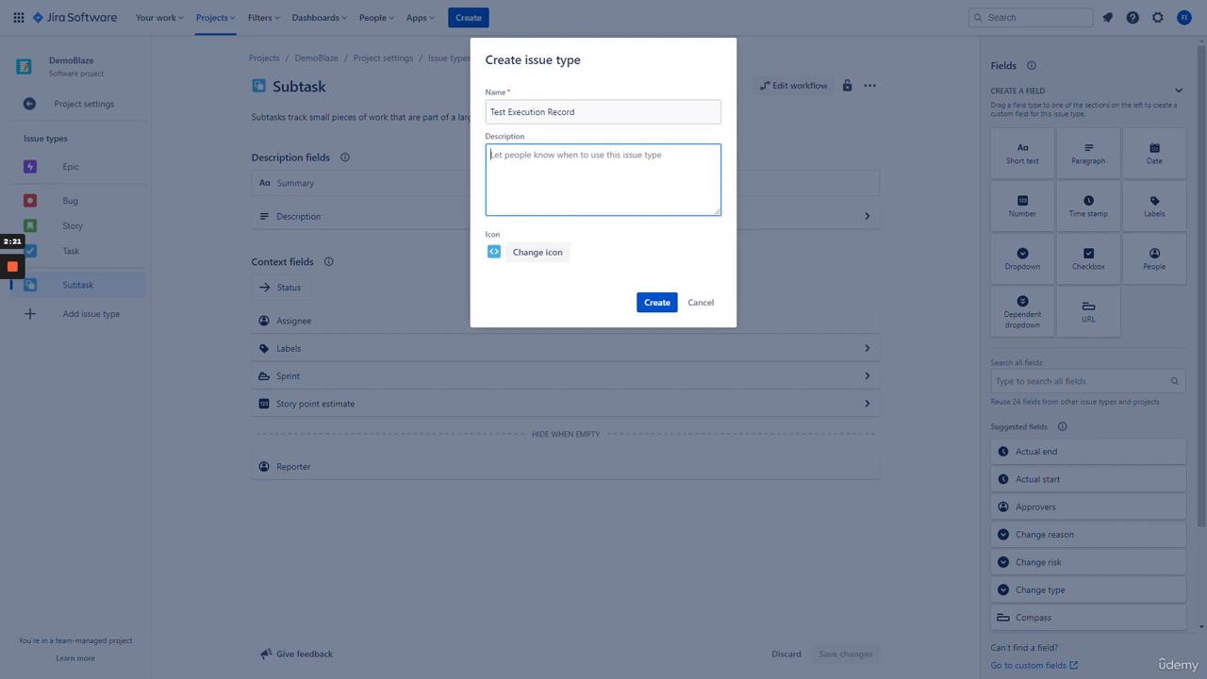
pyautogui.write('A te')
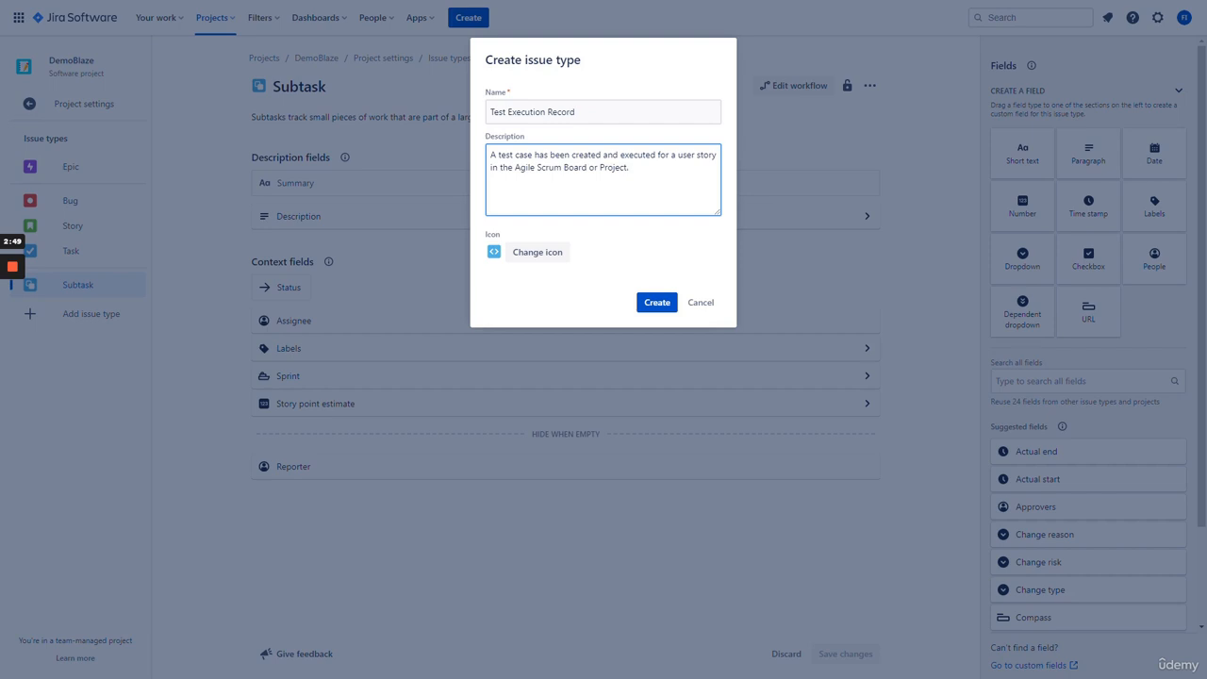
pyautogui.click(539, 252)
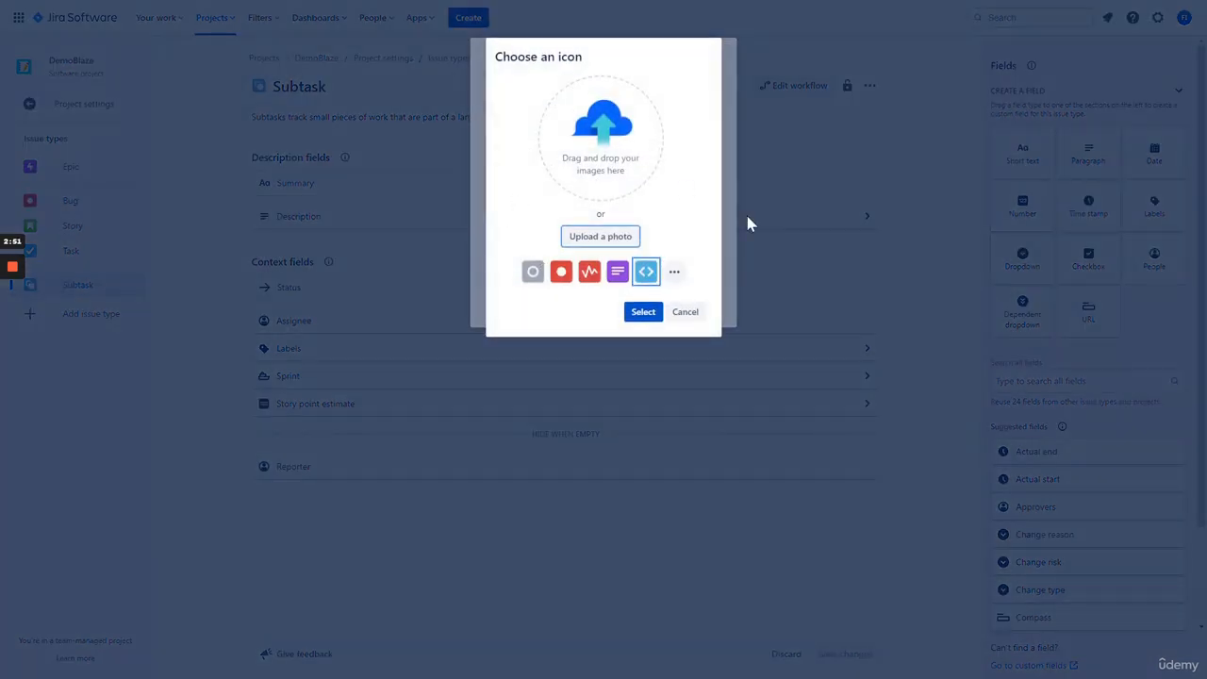
# - Choose the <> code icon from the default icons and create the Test Execution Record type
pyautogui.click(674, 271)
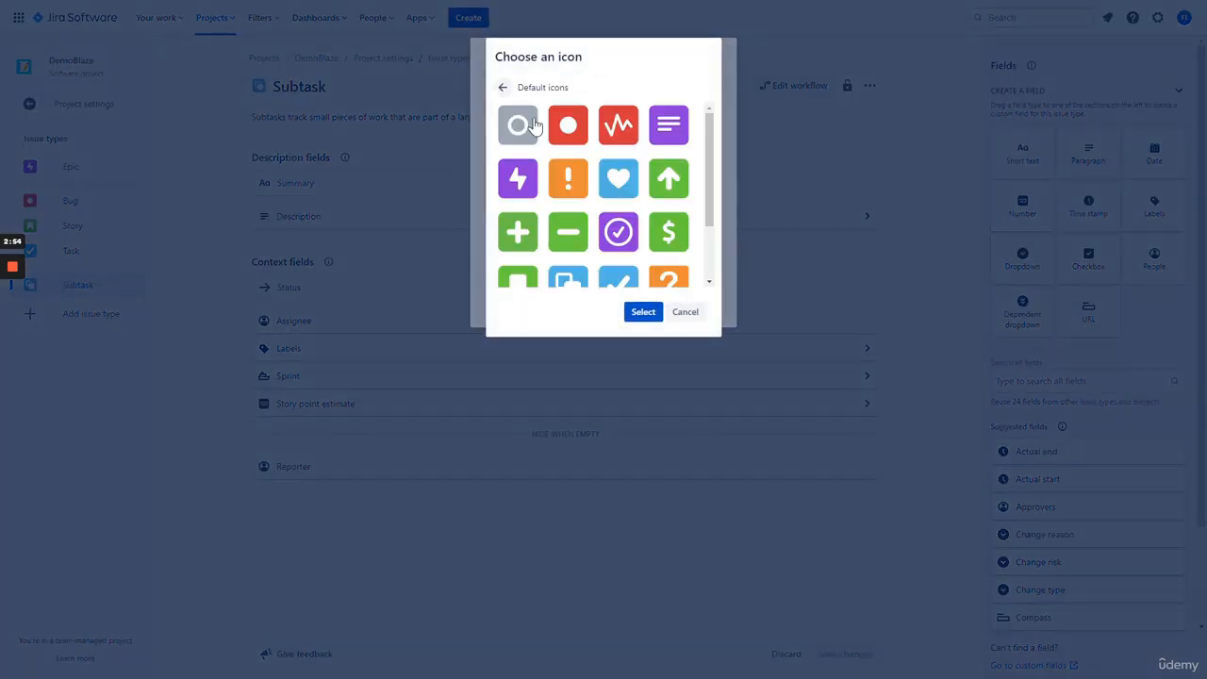
pyautogui.click(502, 87)
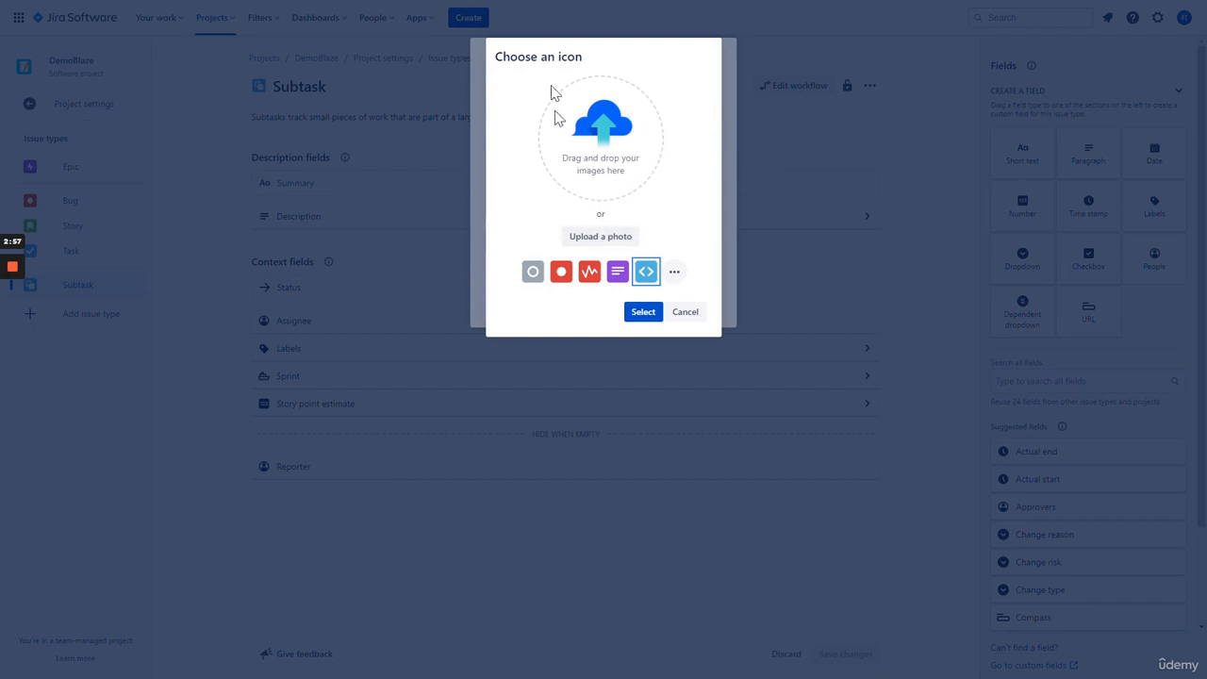
pyautogui.click(675, 273)
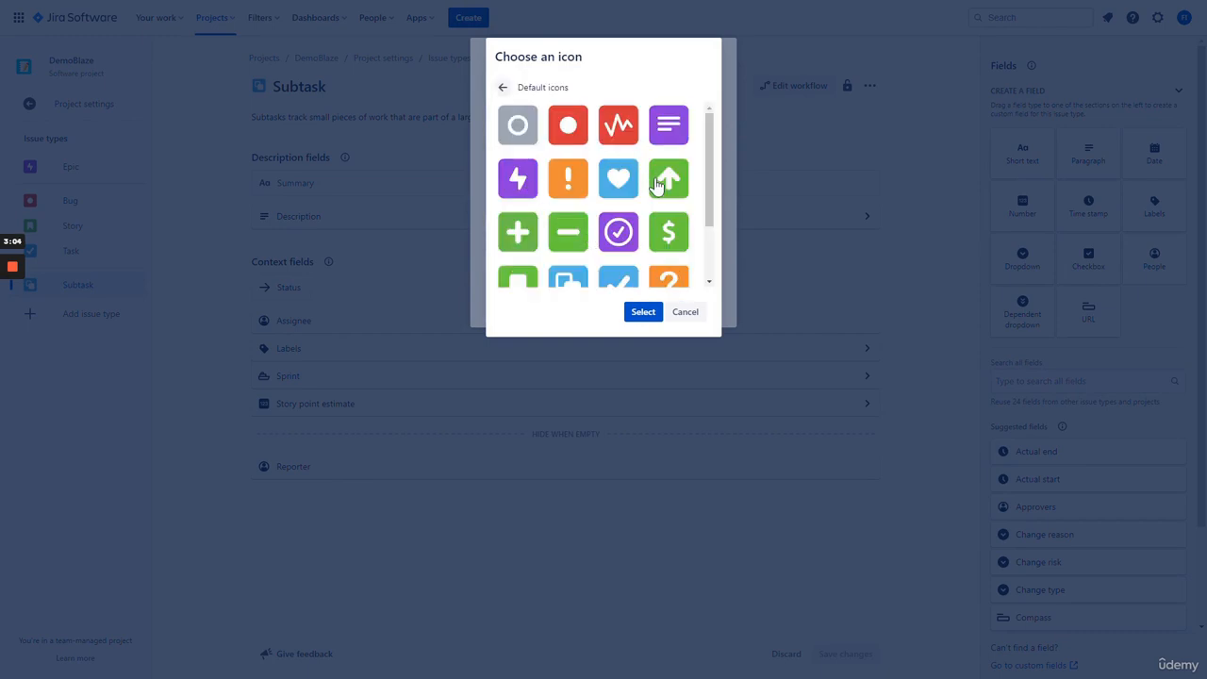
pyautogui.scroll(-2, 655, 188)
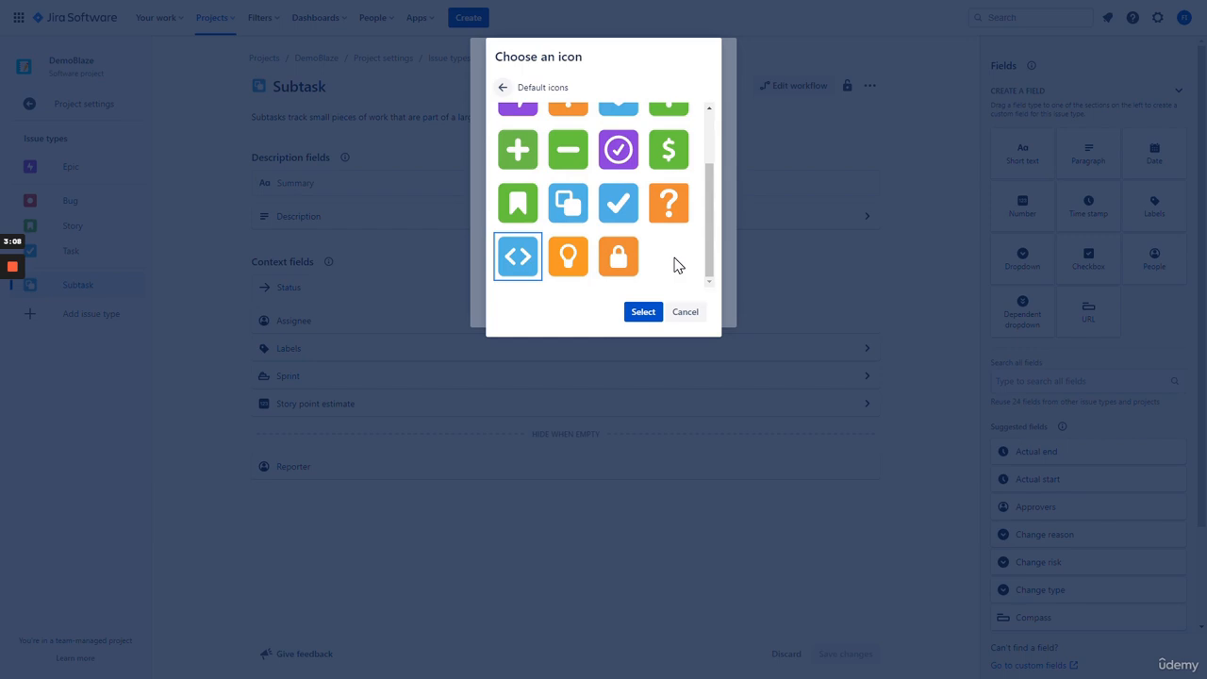
pyautogui.scroll(3, 676, 262)
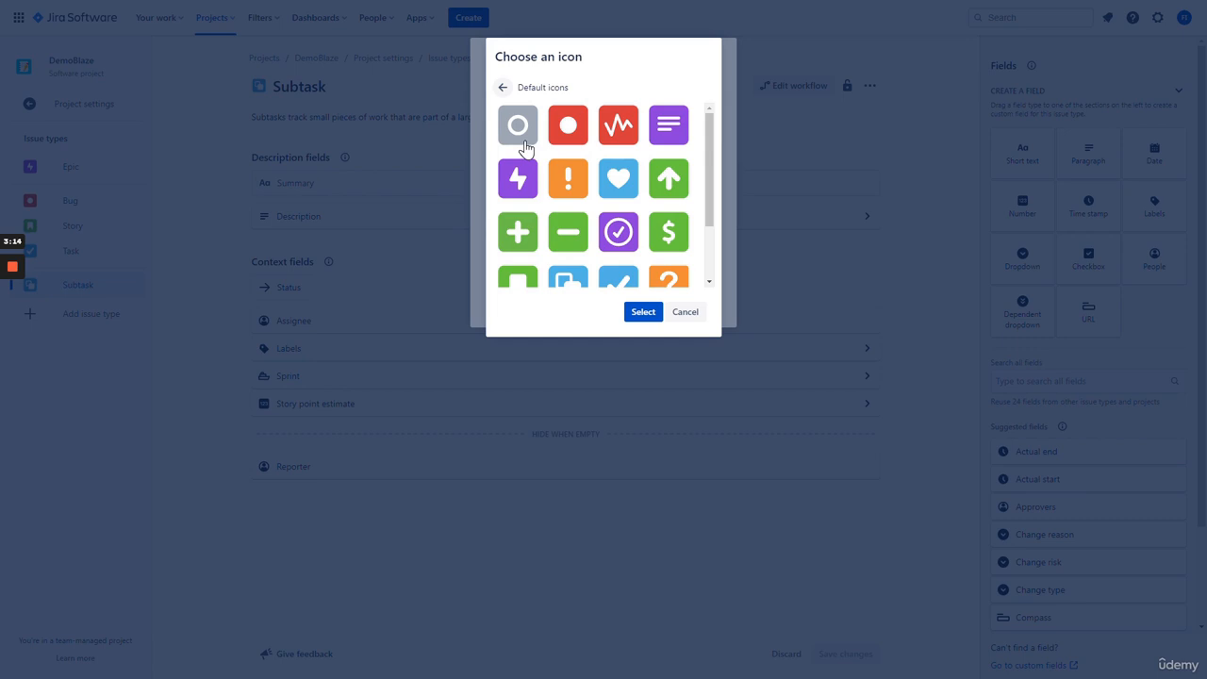
pyautogui.scroll(-2, 527, 189)
pyautogui.click(518, 259)
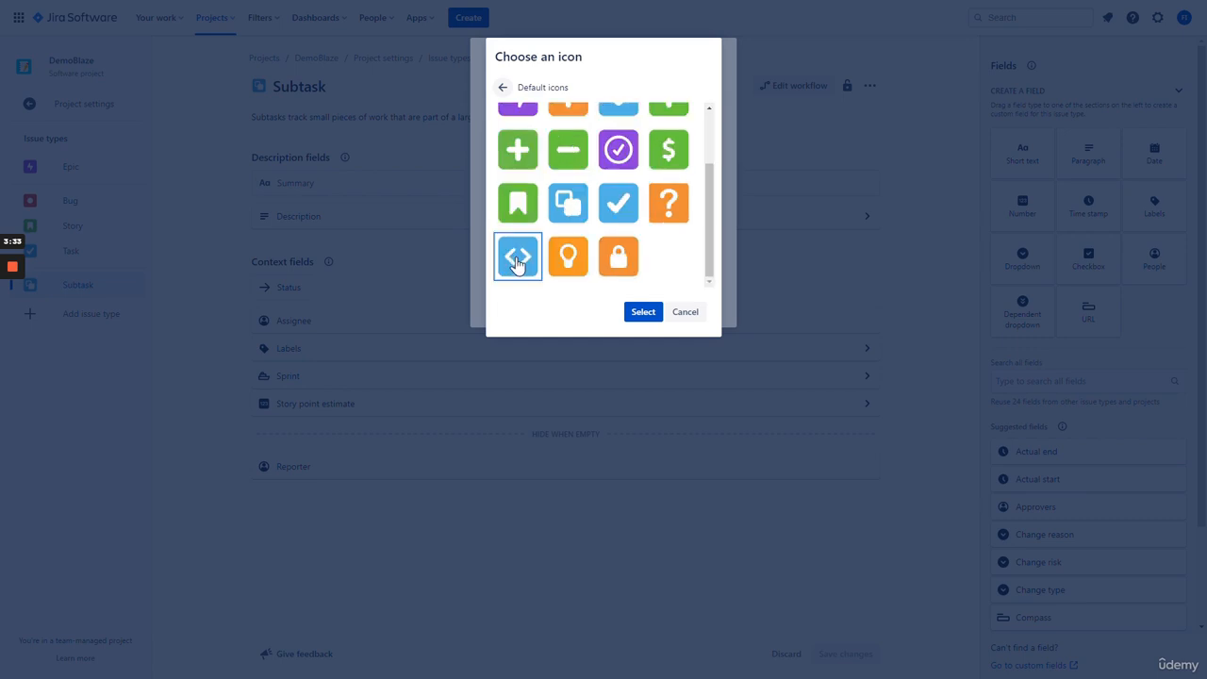
pyautogui.click(636, 312)
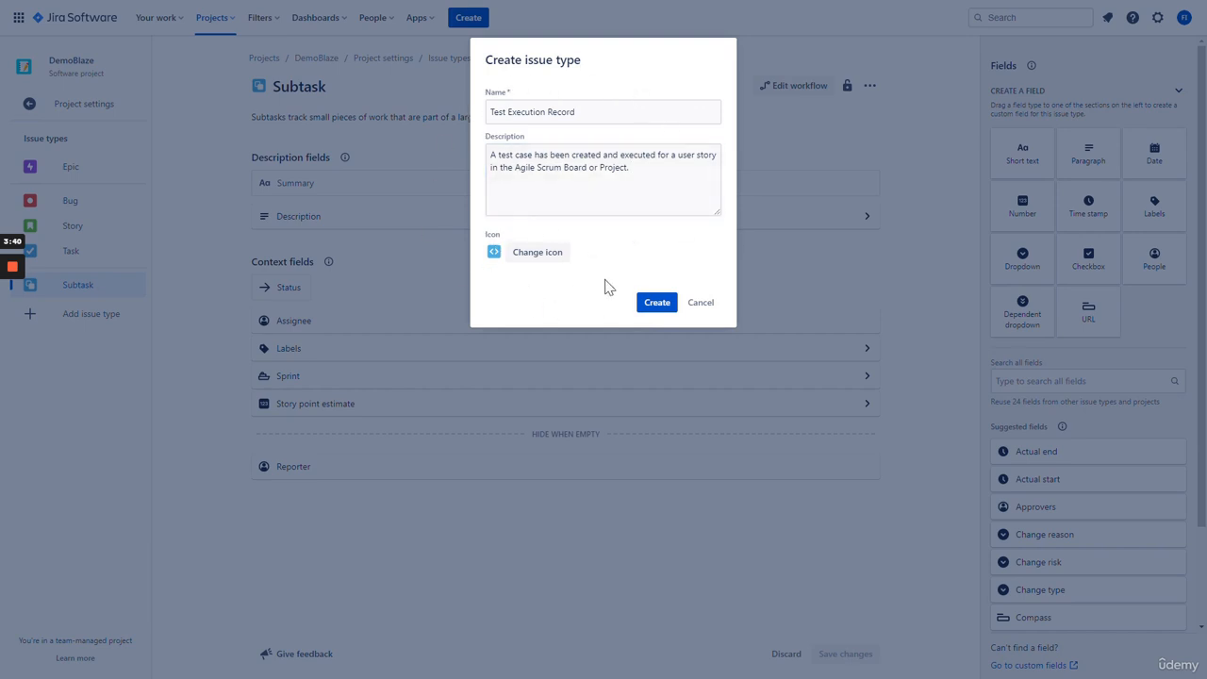
pyautogui.click(656, 303)
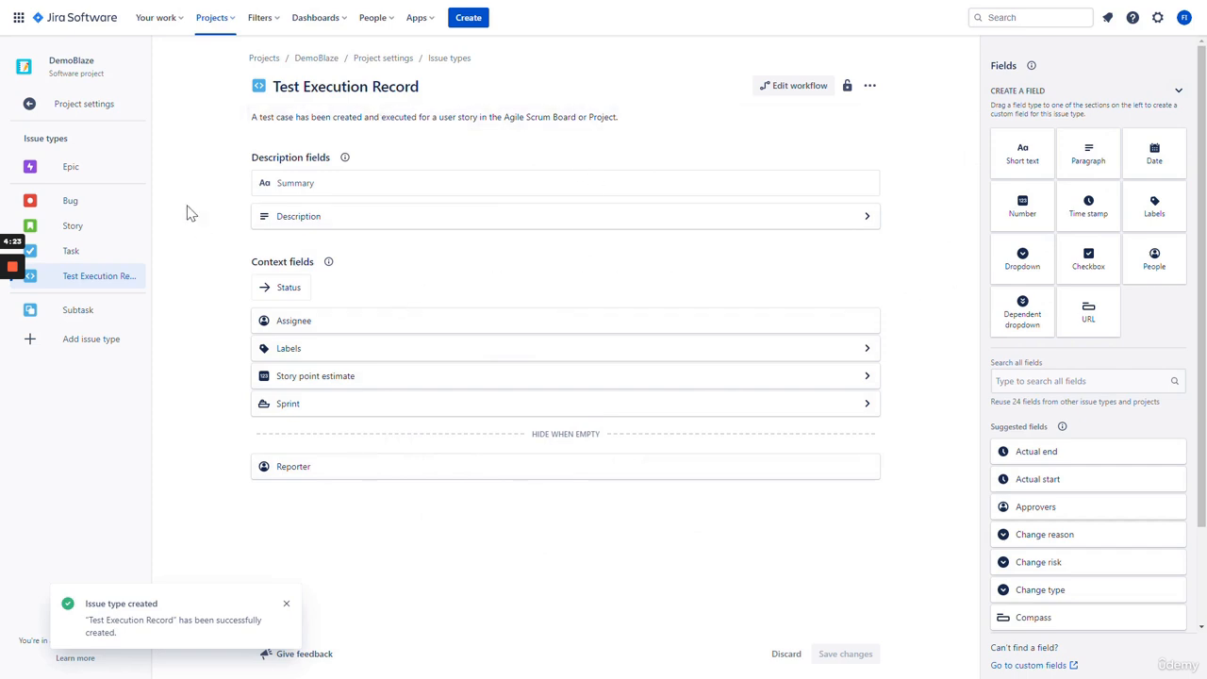
# - Compare the Story, Task and Test Execution Record field layouts, ending on Story
pyautogui.click(104, 232)
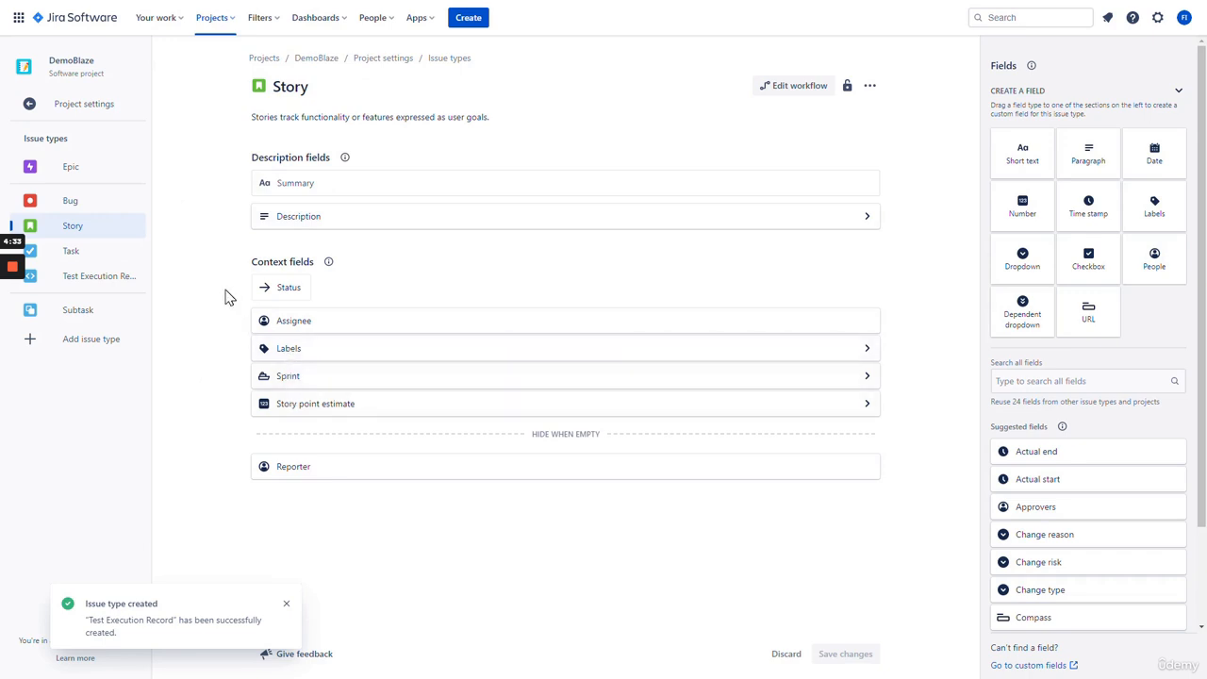
pyautogui.click(106, 253)
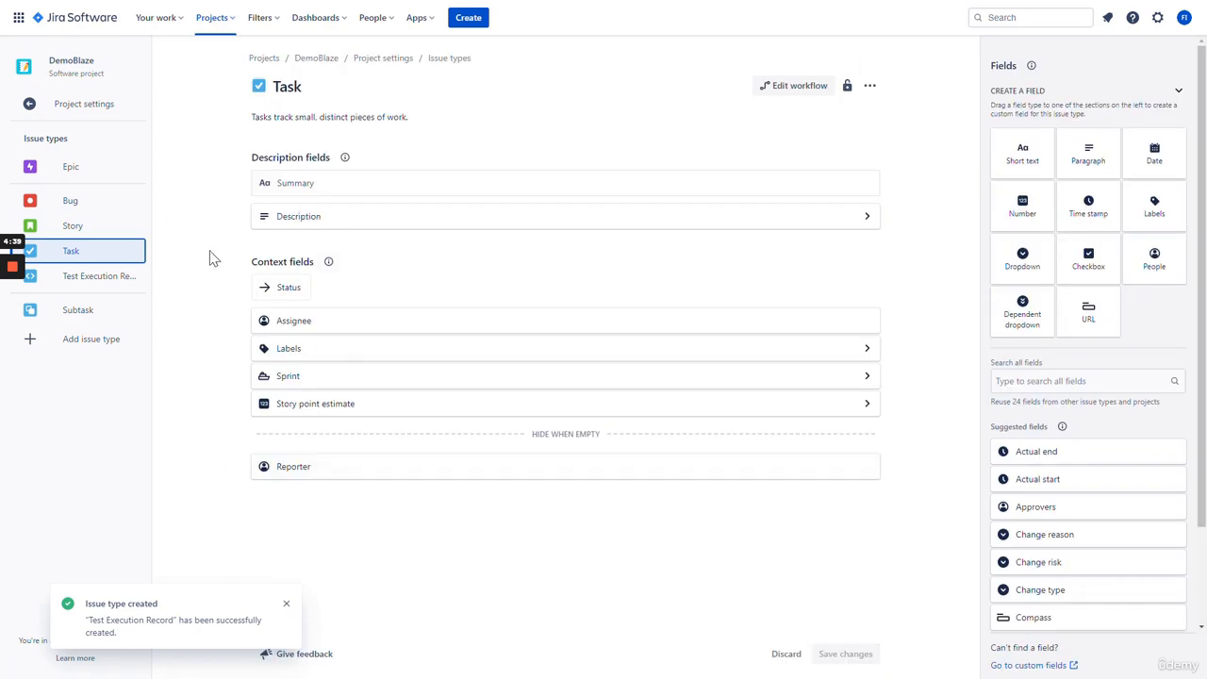
pyautogui.click(107, 274)
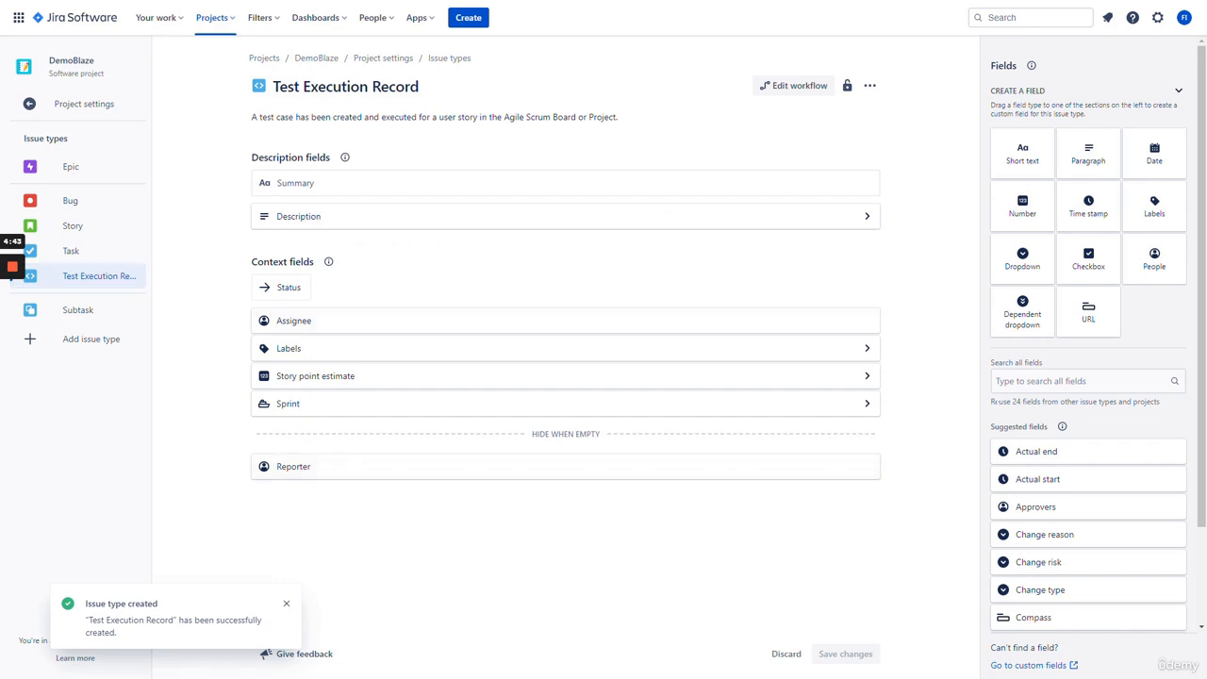
pyautogui.scroll(-2, 934, 345)
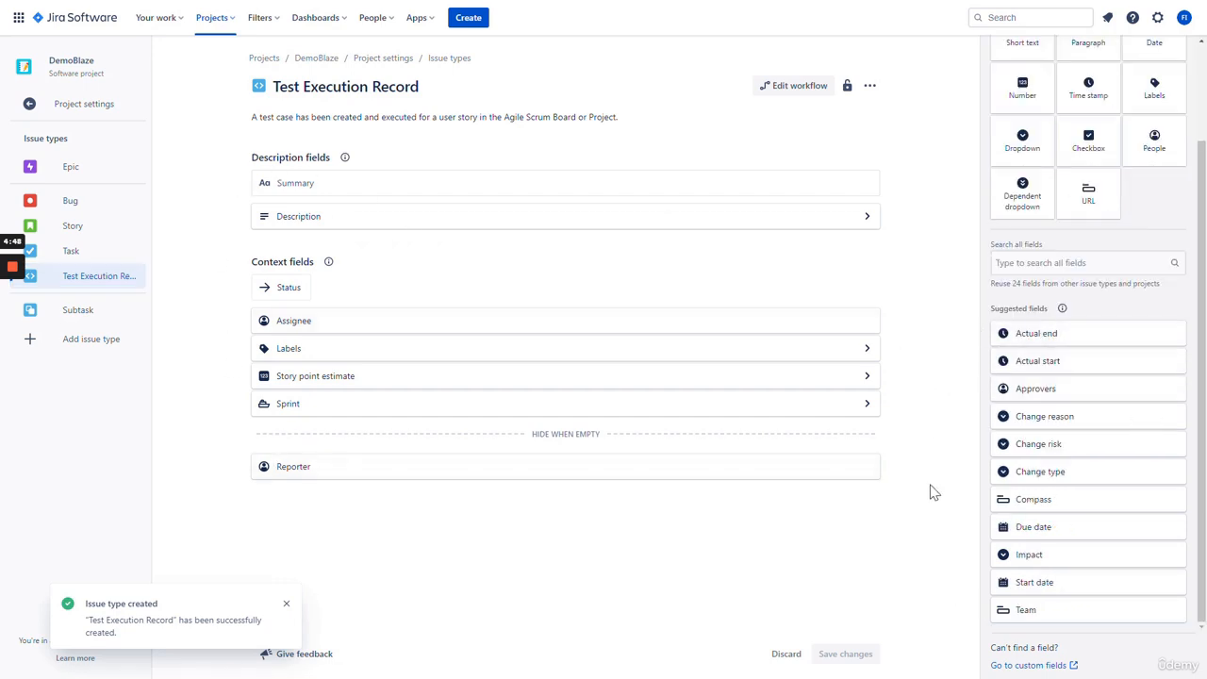
pyautogui.click(99, 224)
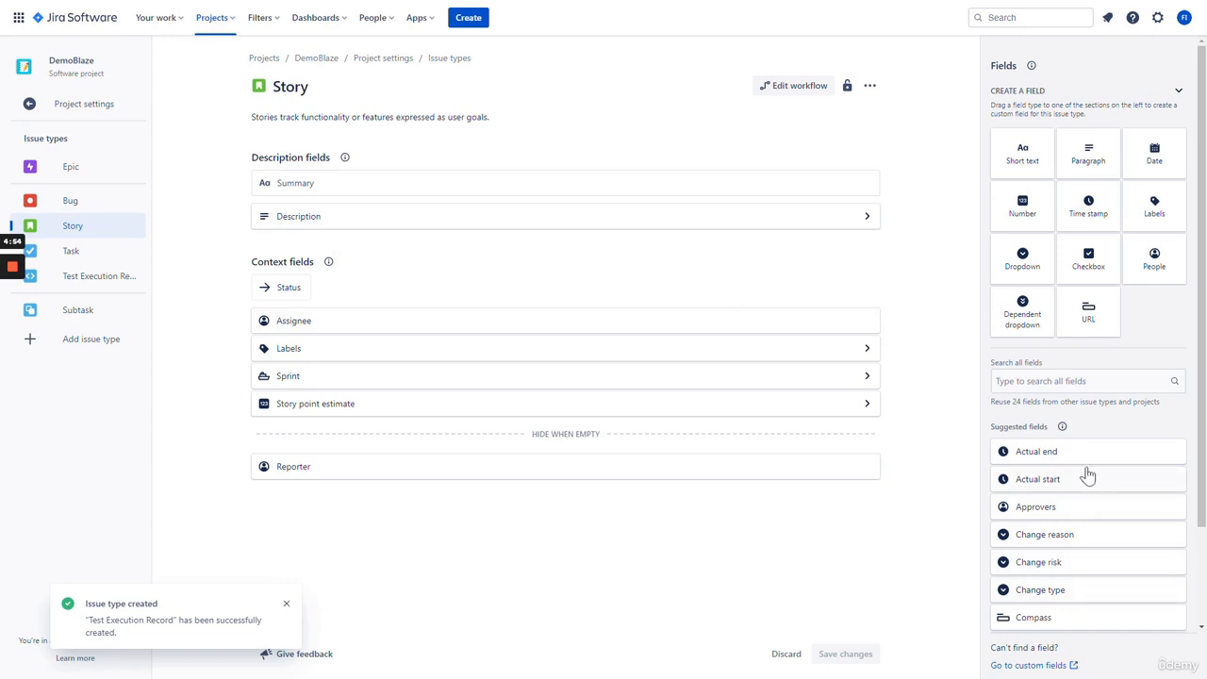
# - Add Start date and Due date to the Story layout, save, and return to the DEM board
pyautogui.scroll(-2, 1089, 474)
pyautogui.moveTo(1037, 582); pyautogui.dragTo(506, 243)
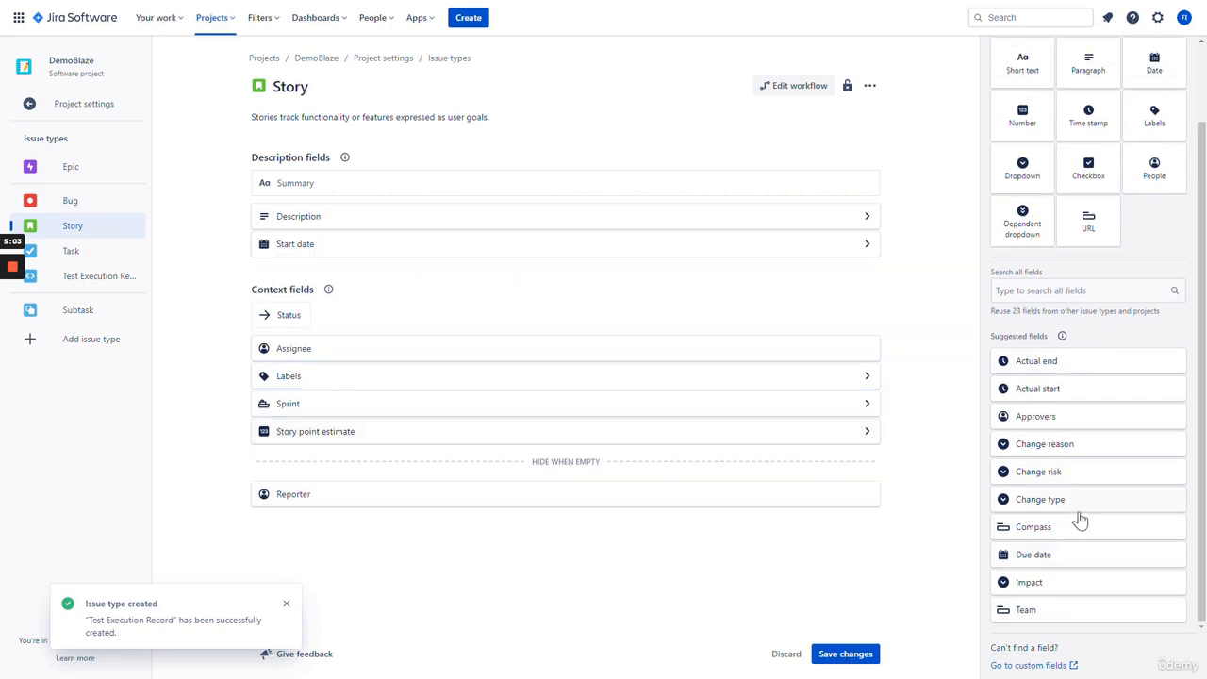
pyautogui.scroll(2, 1085, 526)
pyautogui.scroll(-2, 1085, 528)
pyautogui.moveTo(1078, 557); pyautogui.dragTo(405, 268)
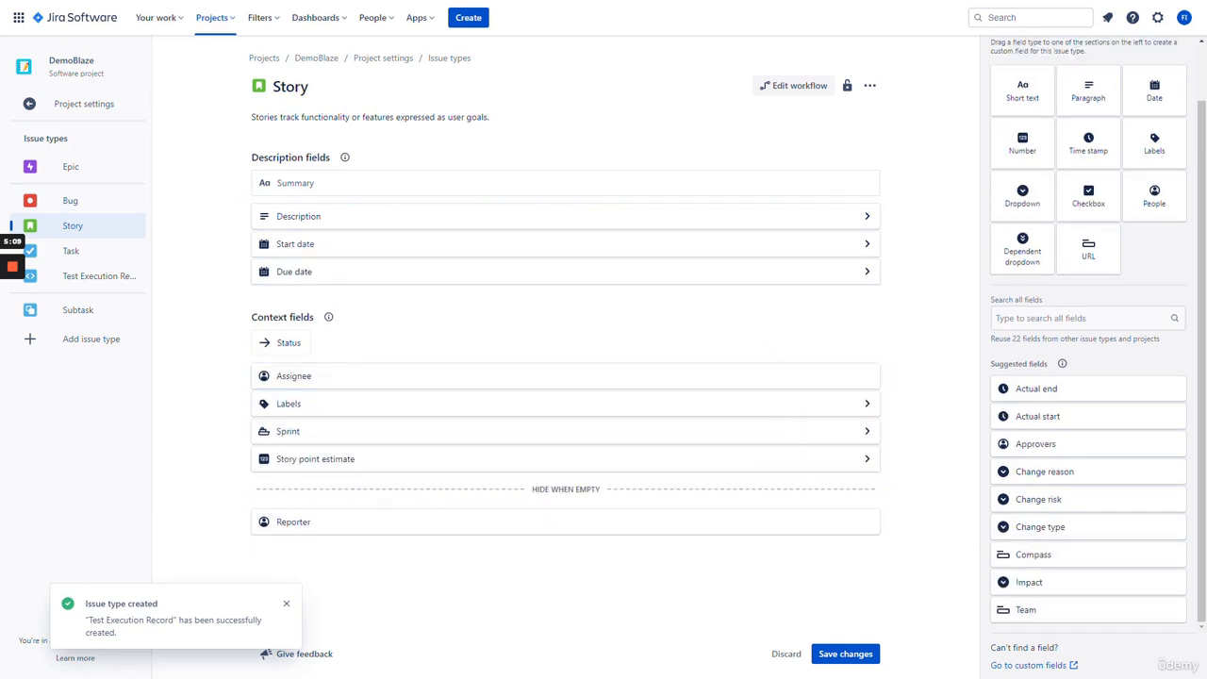
pyautogui.click(846, 655)
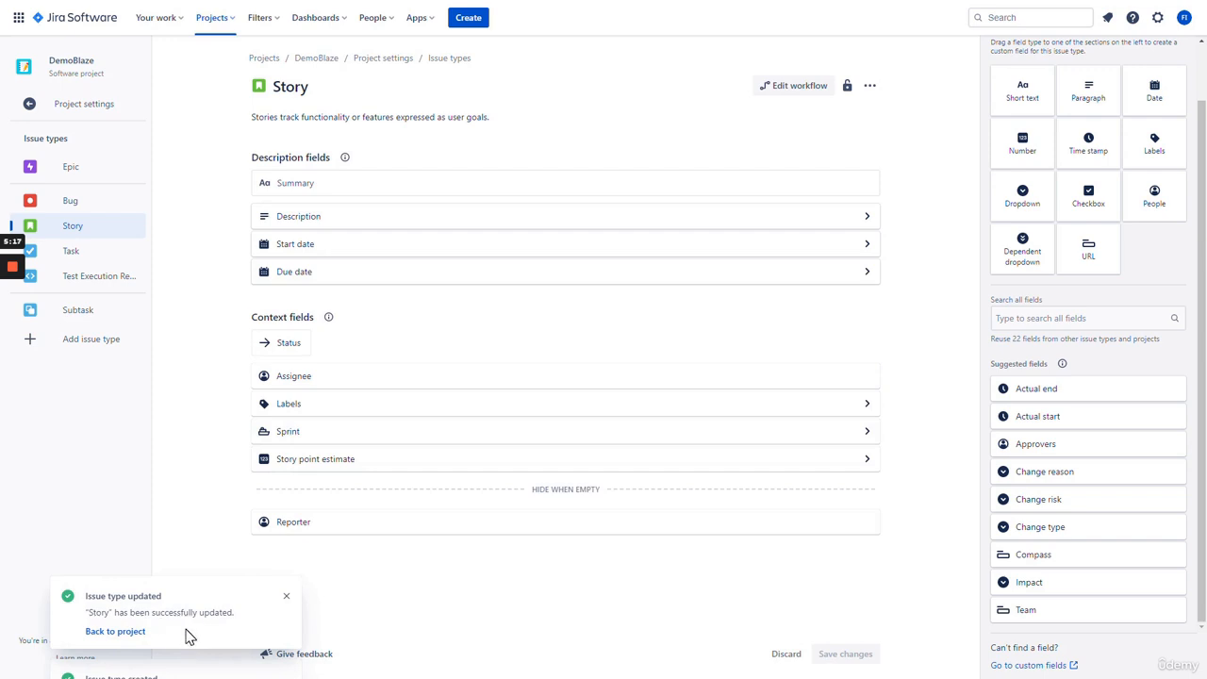
pyautogui.click(115, 632)
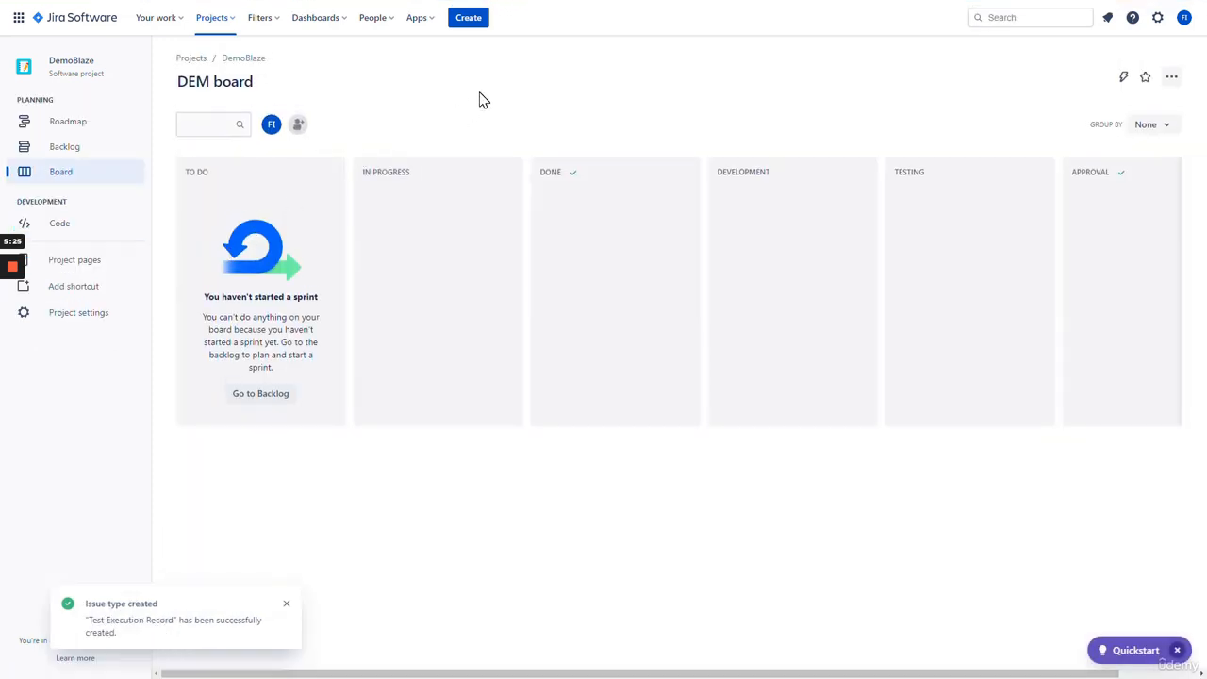
pyautogui.moveTo(343, 675)
pyautogui.mouseDown()
pyautogui.moveTo(493, 673)
pyautogui.moveTo(298, 675)
pyautogui.moveTo(470, 675)
pyautogui.moveTo(330, 676)
pyautogui.mouseUp()
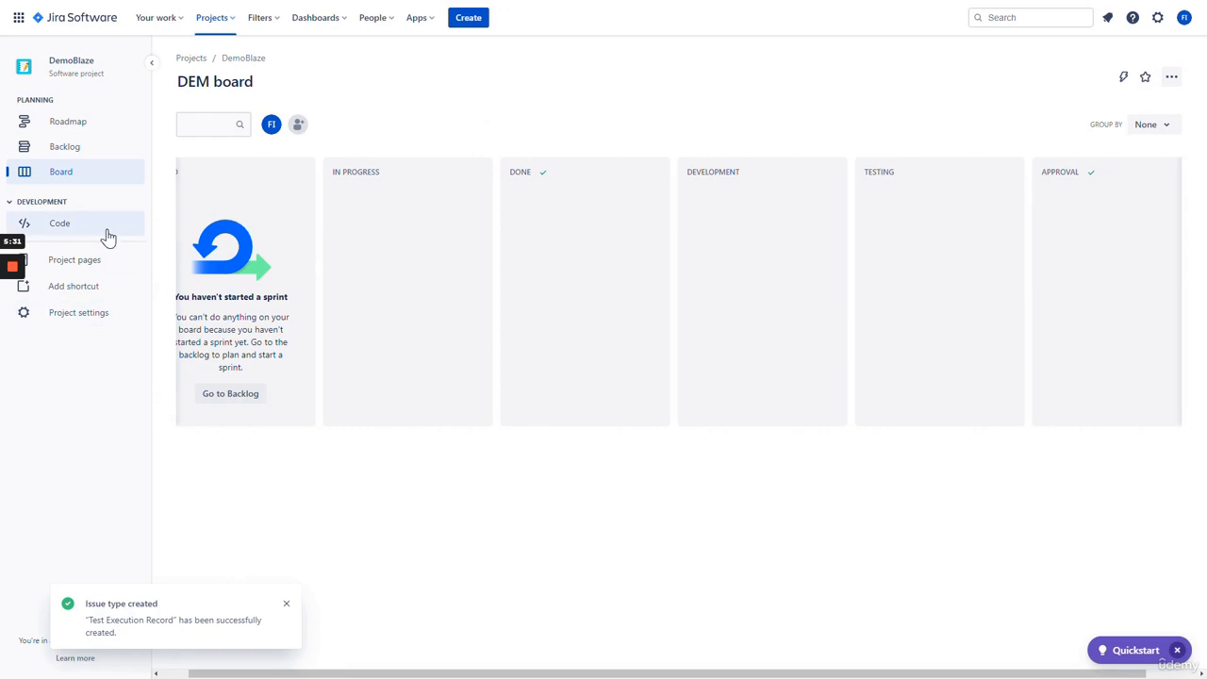
pyautogui.click(66, 147)
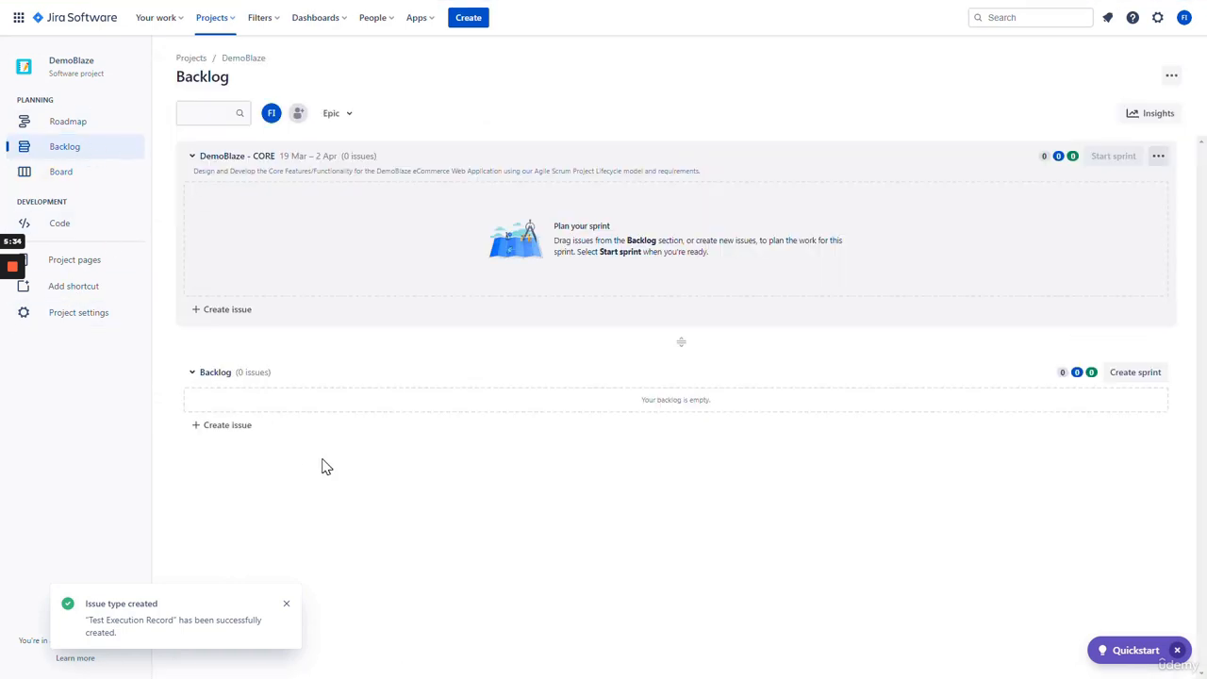
pyautogui.click(226, 311)
pyautogui.click(208, 313)
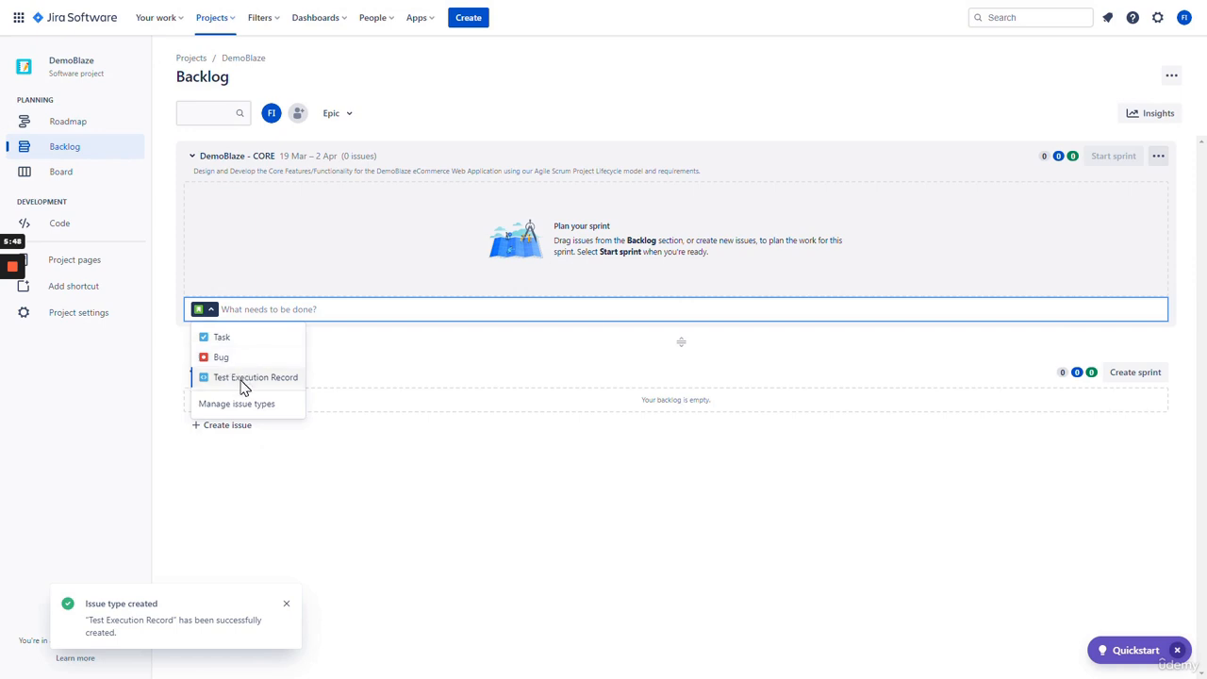
pyautogui.click(361, 475)
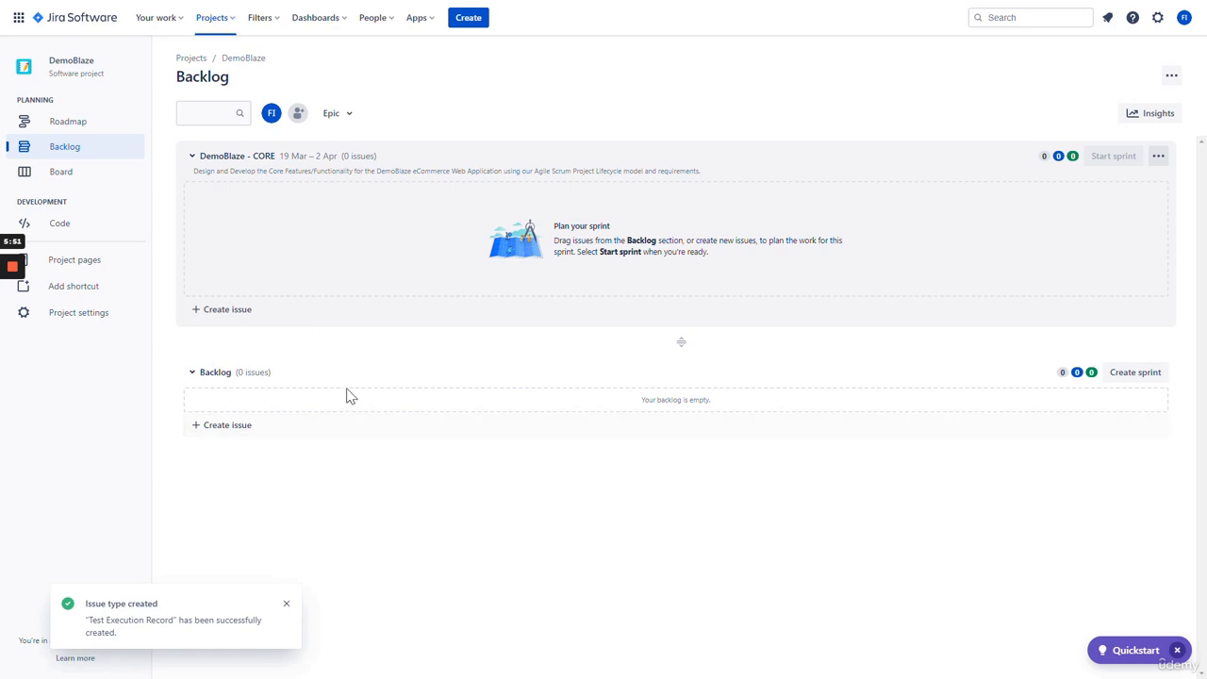
pyautogui.click(226, 318)
pyautogui.click(273, 488)
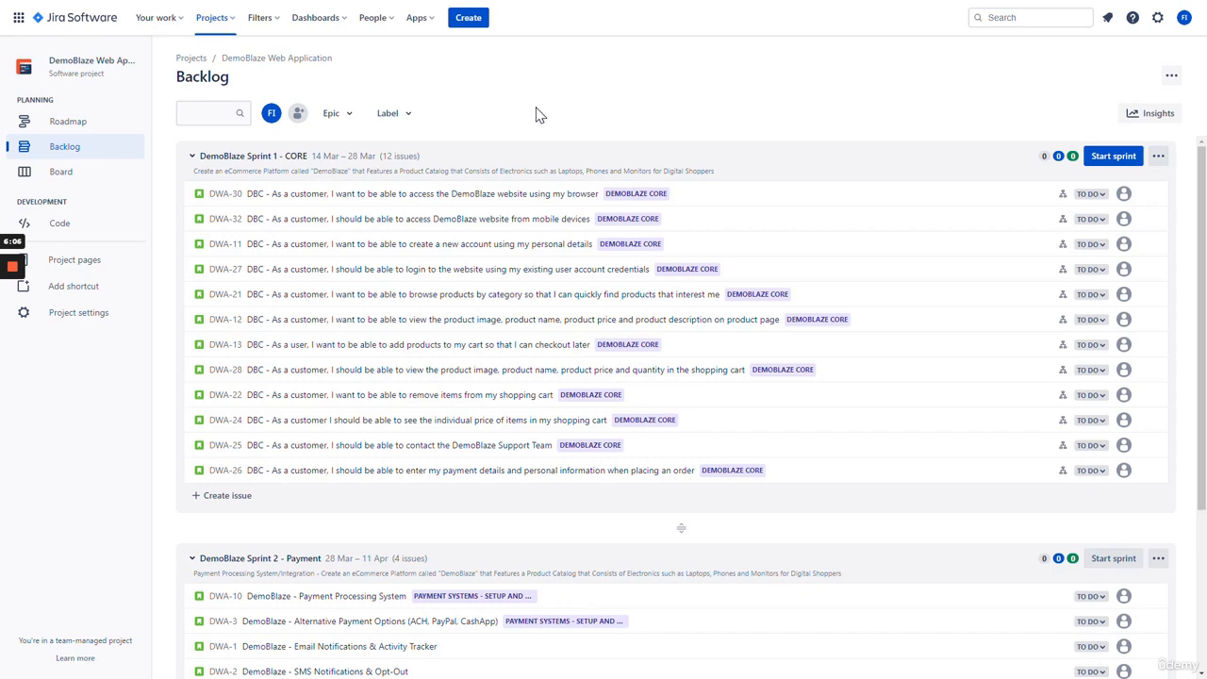
# - Browse the DemoBlaze Web Application backlog and open story DWA-30 in the side panel
pyautogui.scroll(-3, 545, 283)
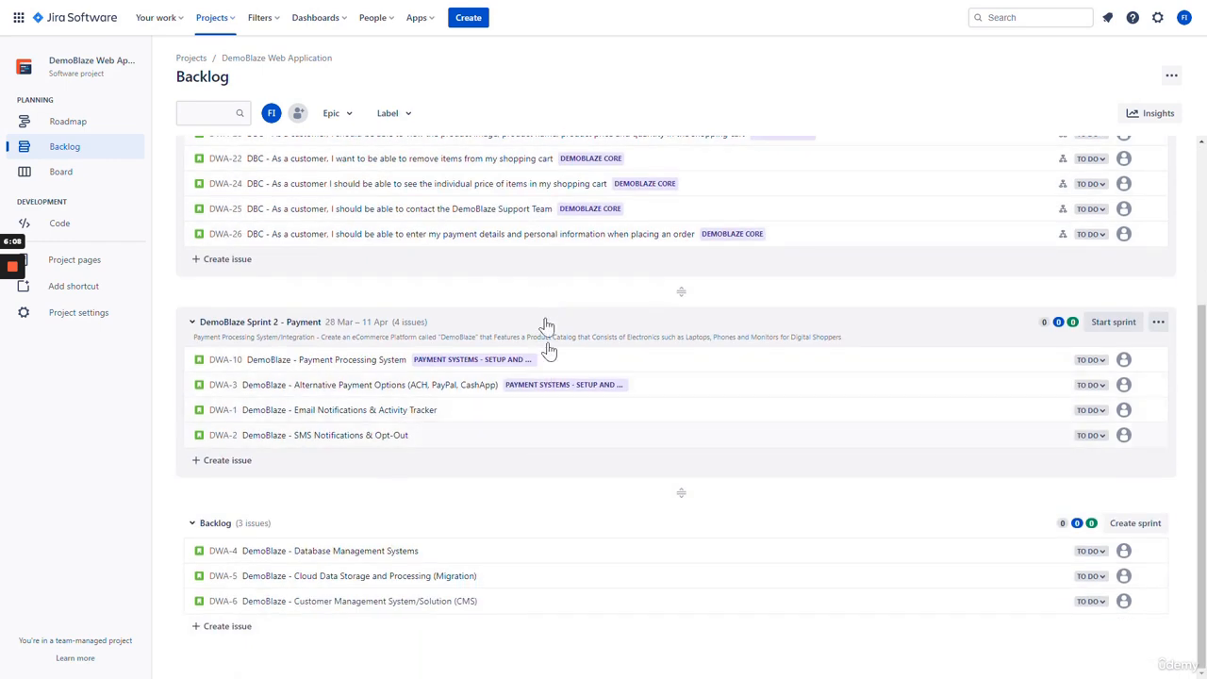
pyautogui.scroll(1, 529, 415)
pyautogui.scroll(2, 472, 406)
pyautogui.scroll(-3, 415, 378)
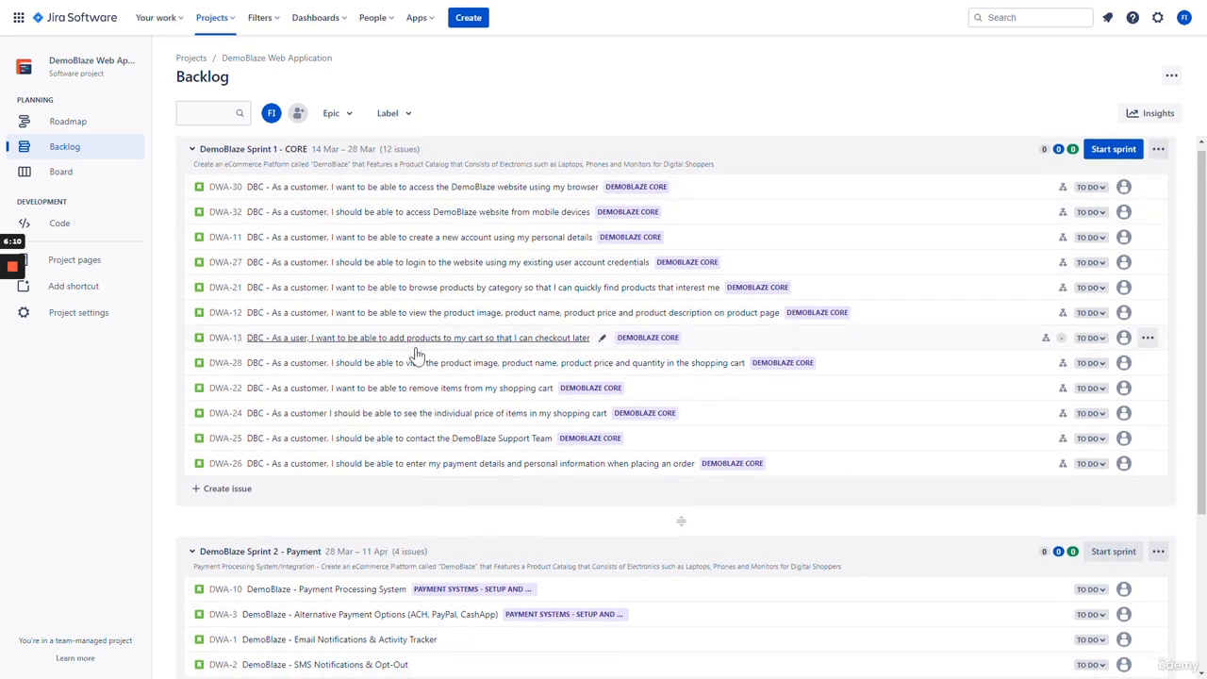
pyautogui.scroll(3, 415, 481)
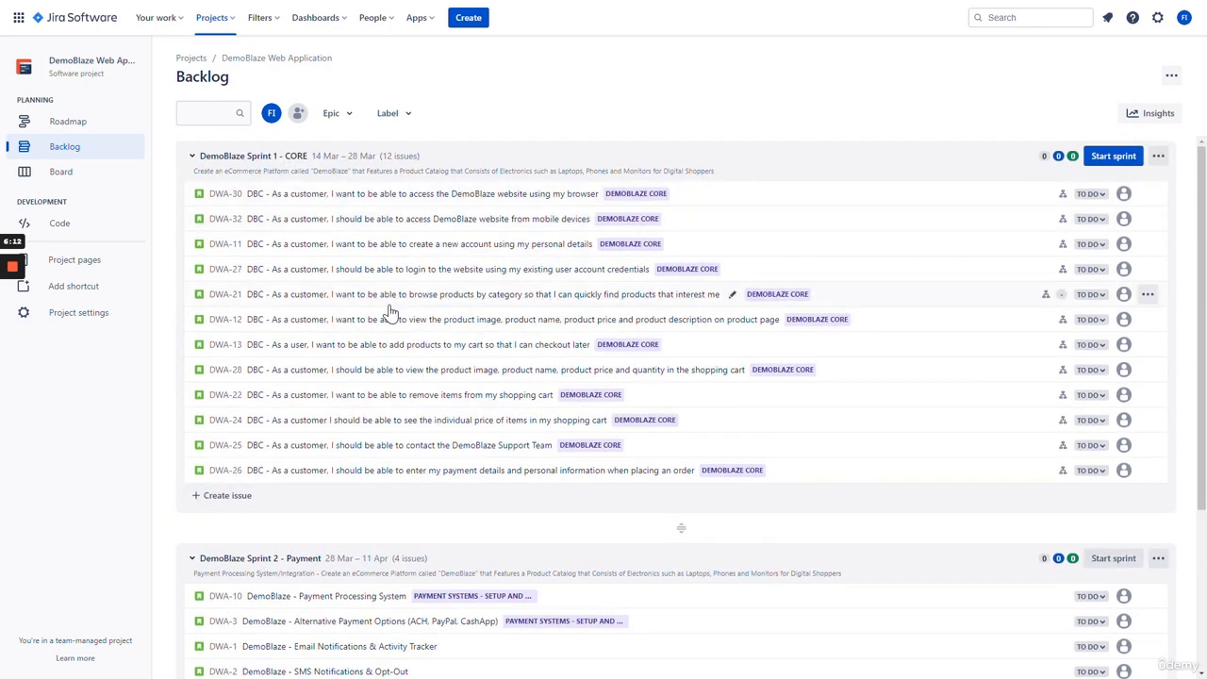
pyautogui.scroll(-3, 321, 380)
pyautogui.scroll(3, 528, 401)
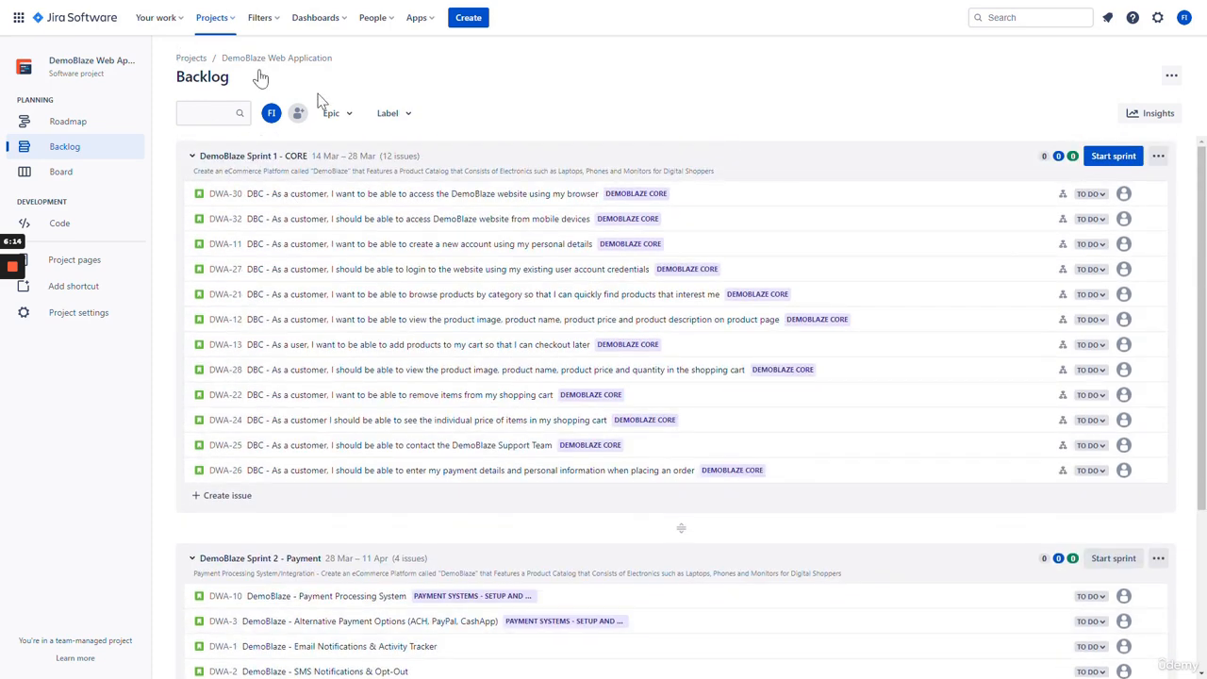
pyautogui.scroll(-3, 340, 209)
pyautogui.scroll(3, 399, 293)
pyautogui.rightClick(310, 198)
pyautogui.press('Escape')
pyautogui.click(269, 200)
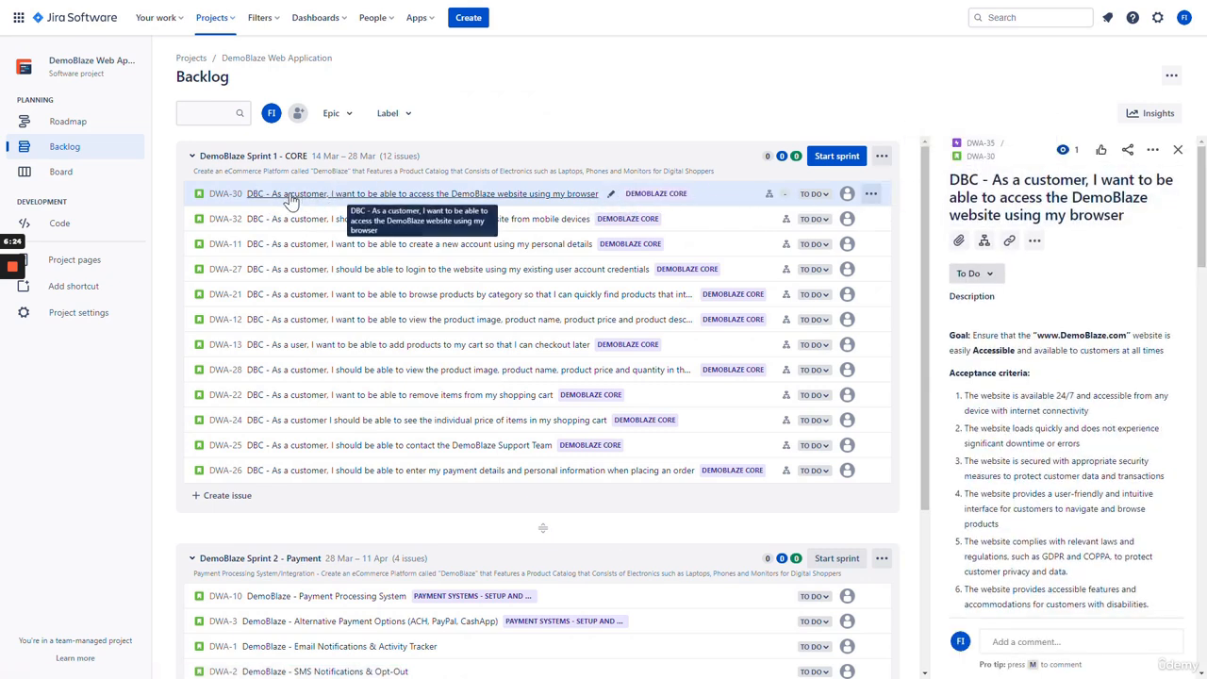
pyautogui.scroll(-15, 1061, 325)
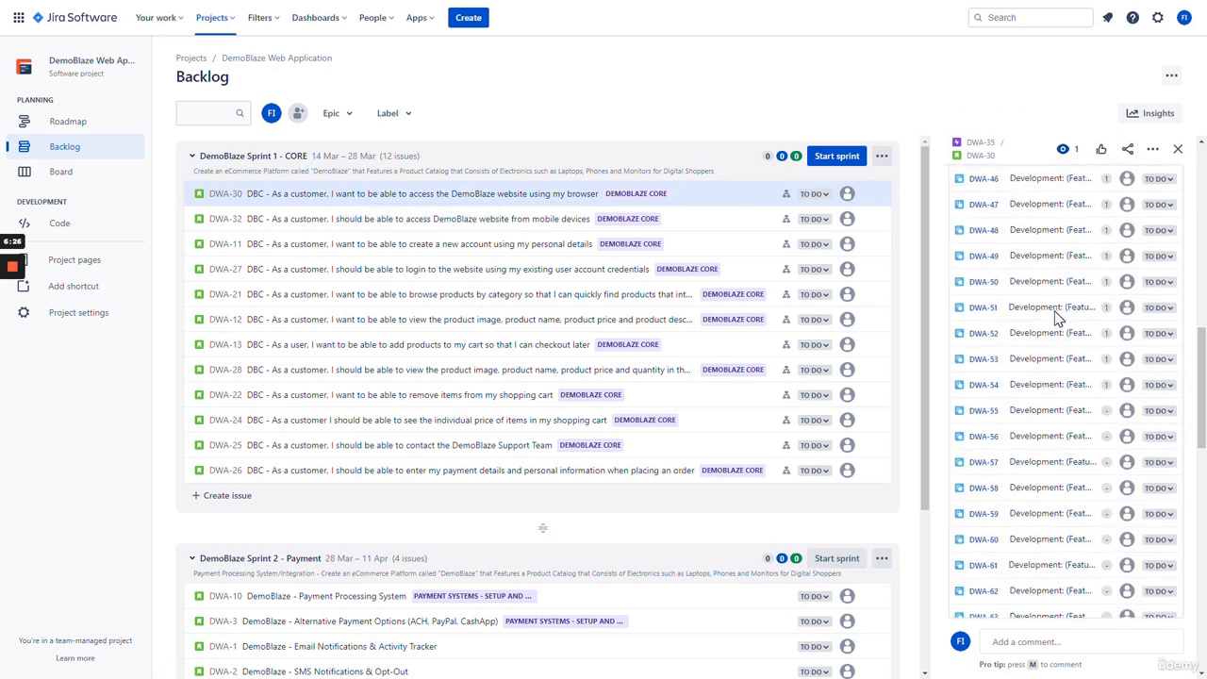
pyautogui.scroll(15, 1061, 325)
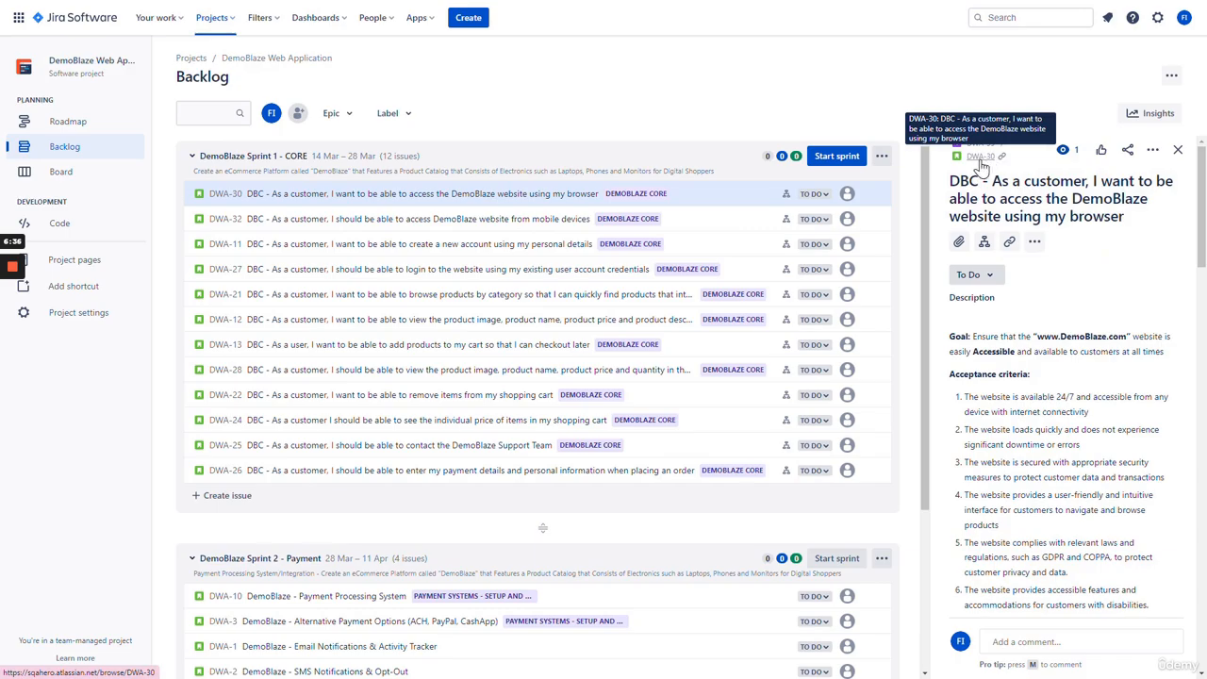
# - Open DWA-30 as a full page, assign it to yourself, and start editing story points
pyautogui.click(983, 166)
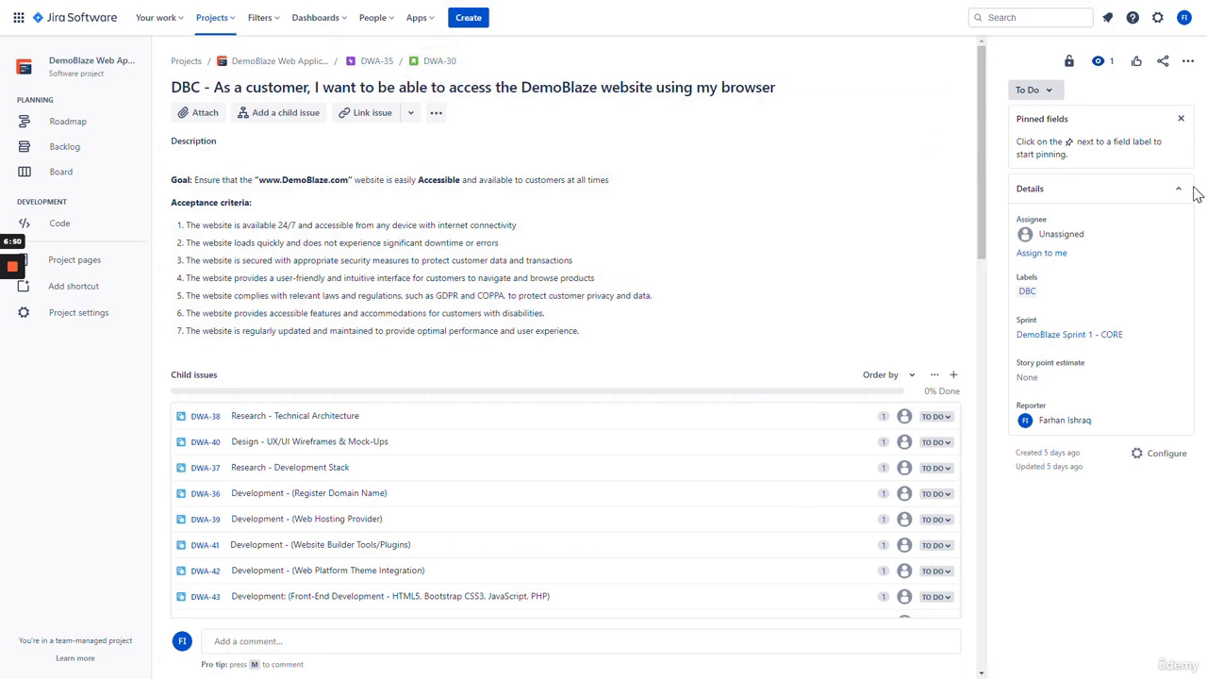
pyautogui.click(1044, 254)
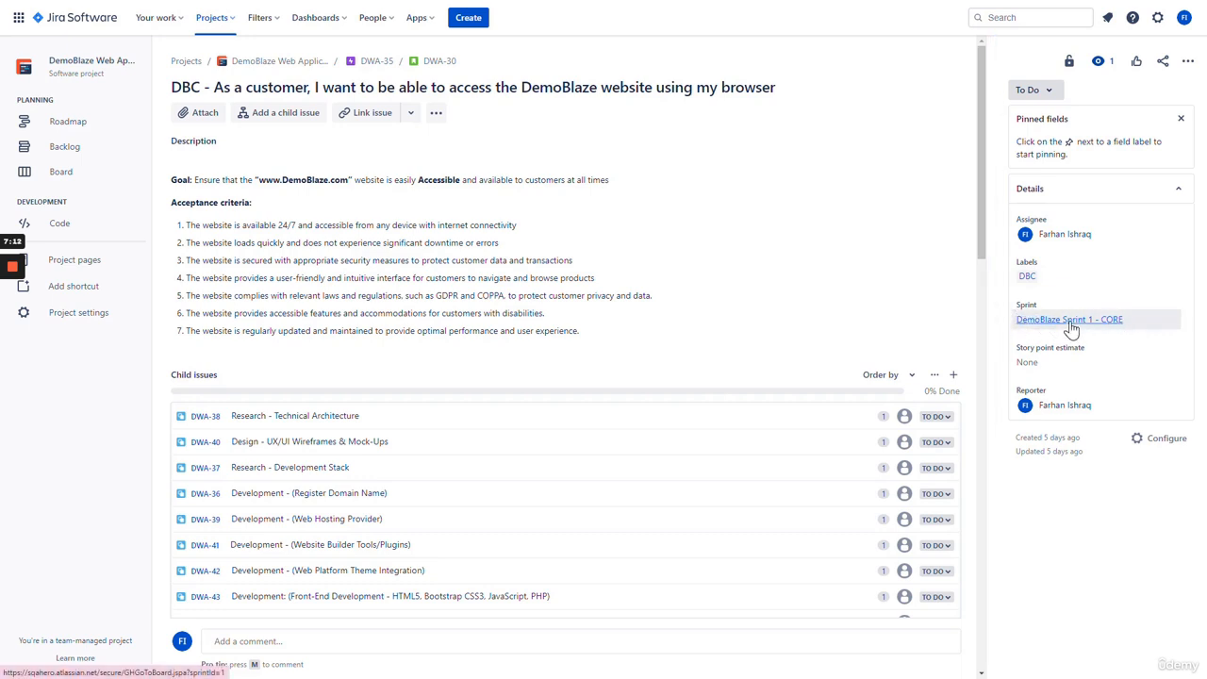
pyautogui.click(1058, 364)
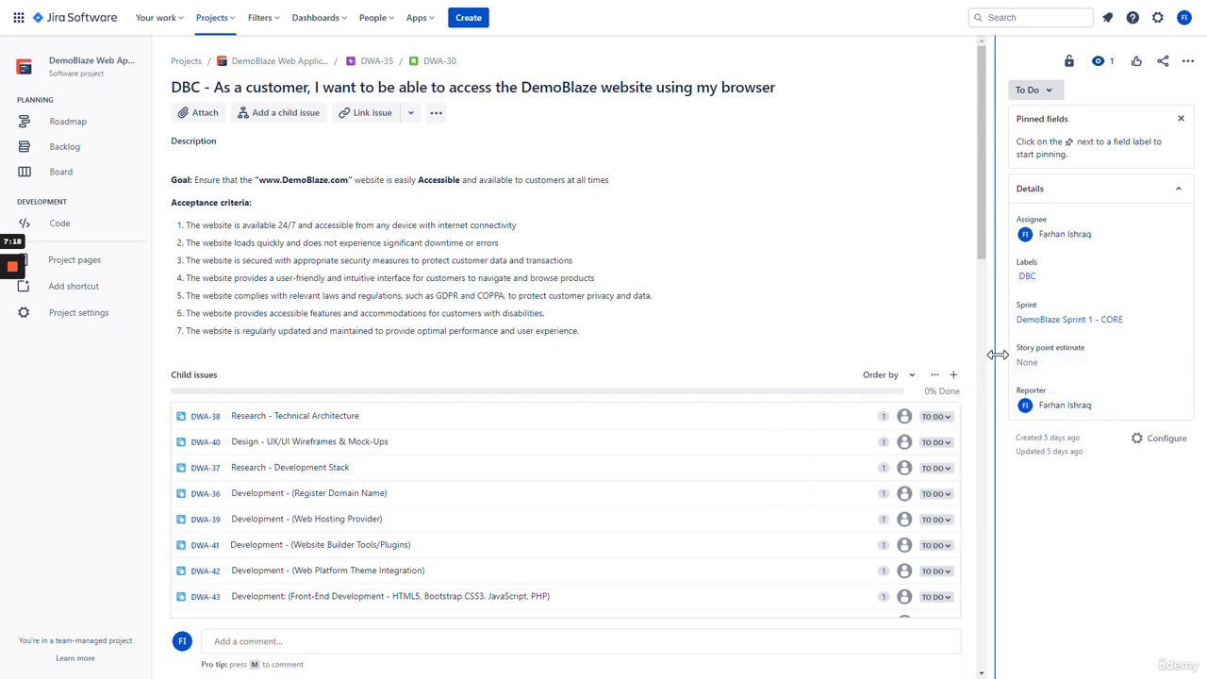
# - Check DWA-30's status options and additional actions menu without changing anything
pyautogui.click(1049, 91)
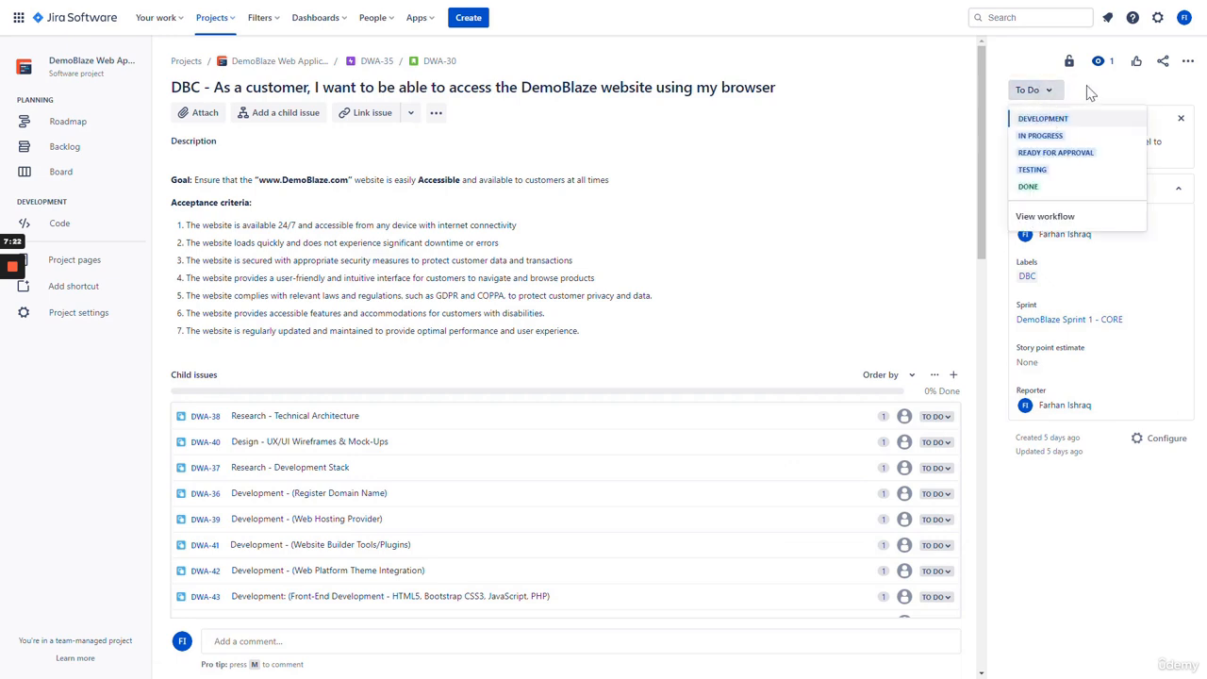
pyautogui.click(1087, 87)
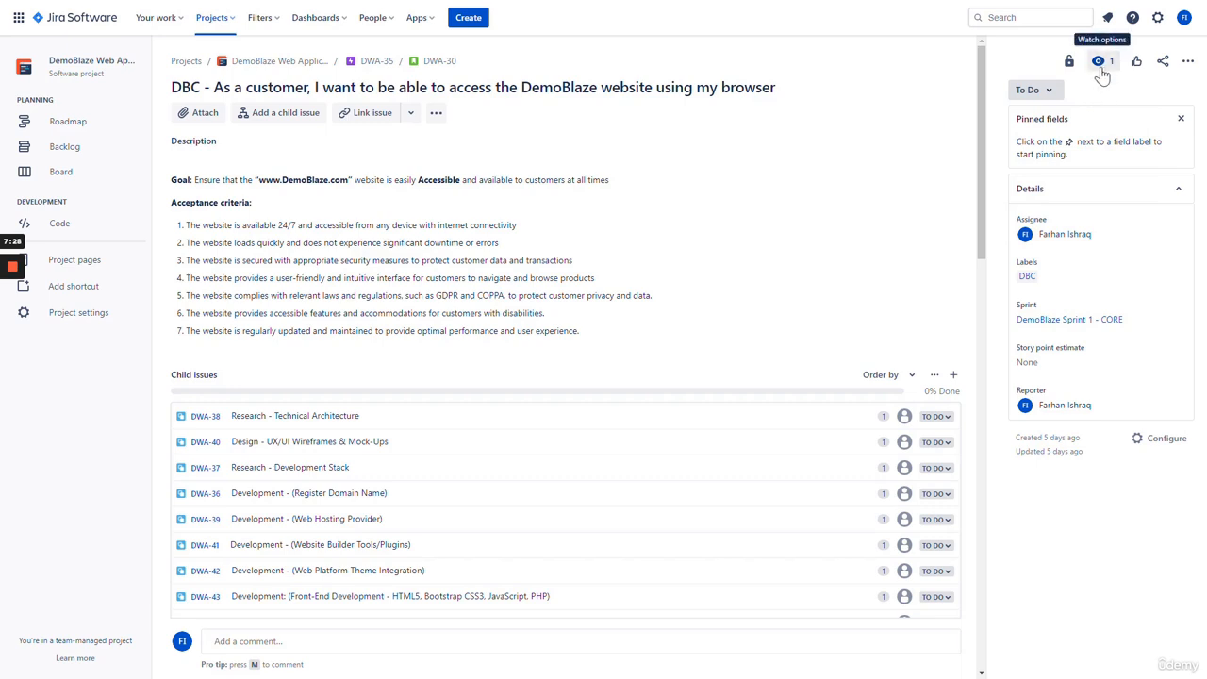
pyautogui.click(1189, 61)
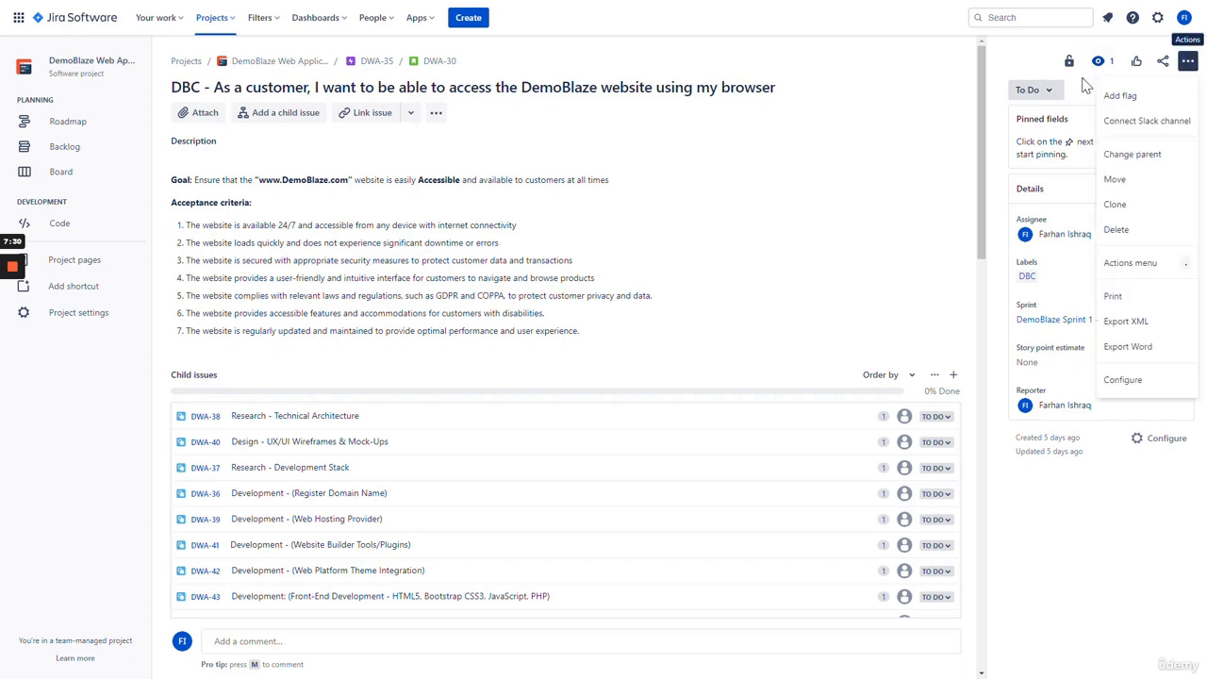
pyautogui.click(854, 138)
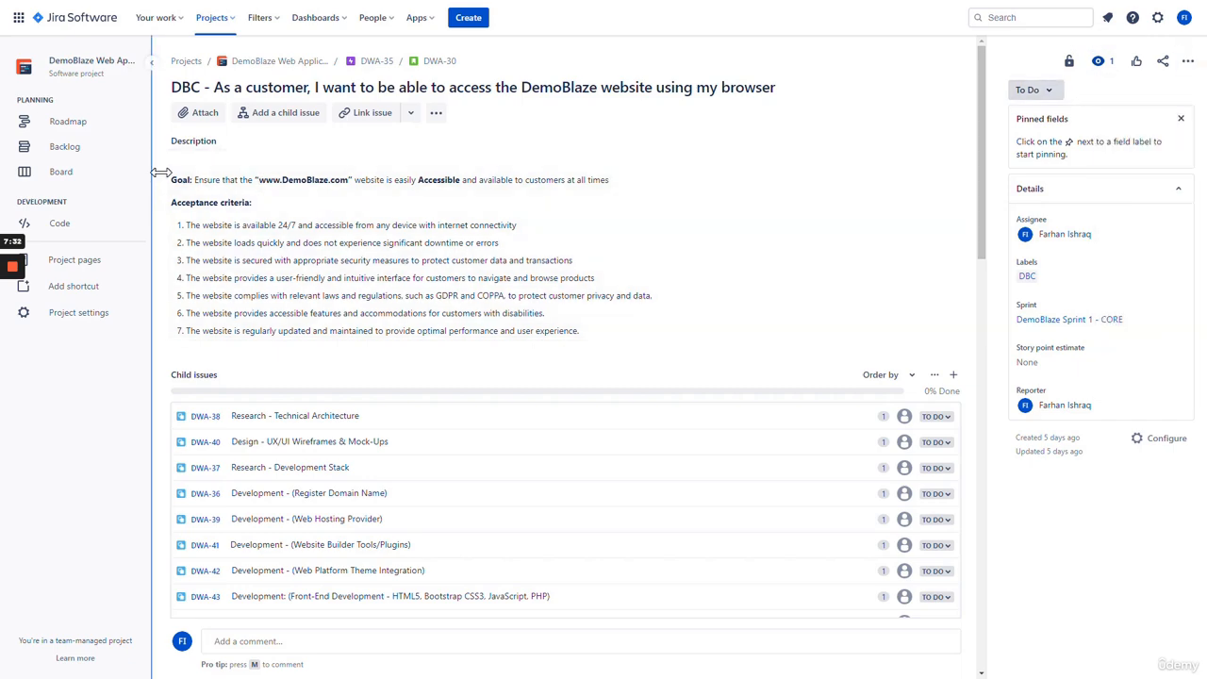
pyautogui.scroll(-1, 175, 168)
pyautogui.scroll(1, 176, 170)
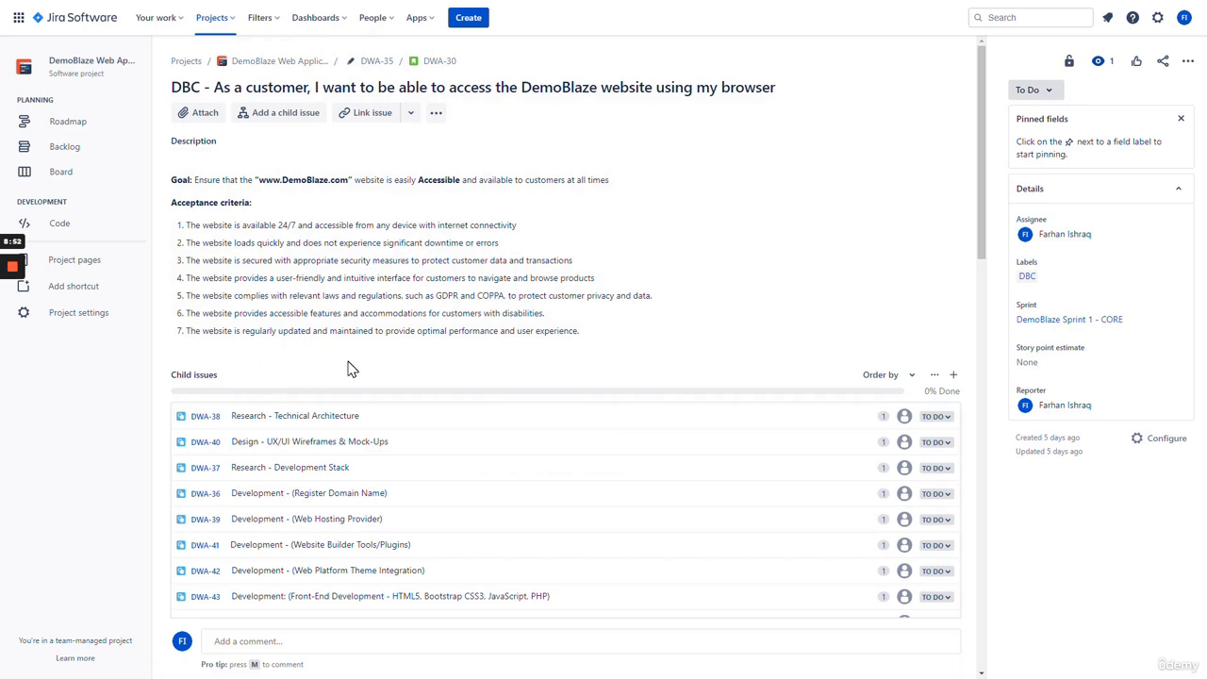
pyautogui.scroll(-3, 349, 357)
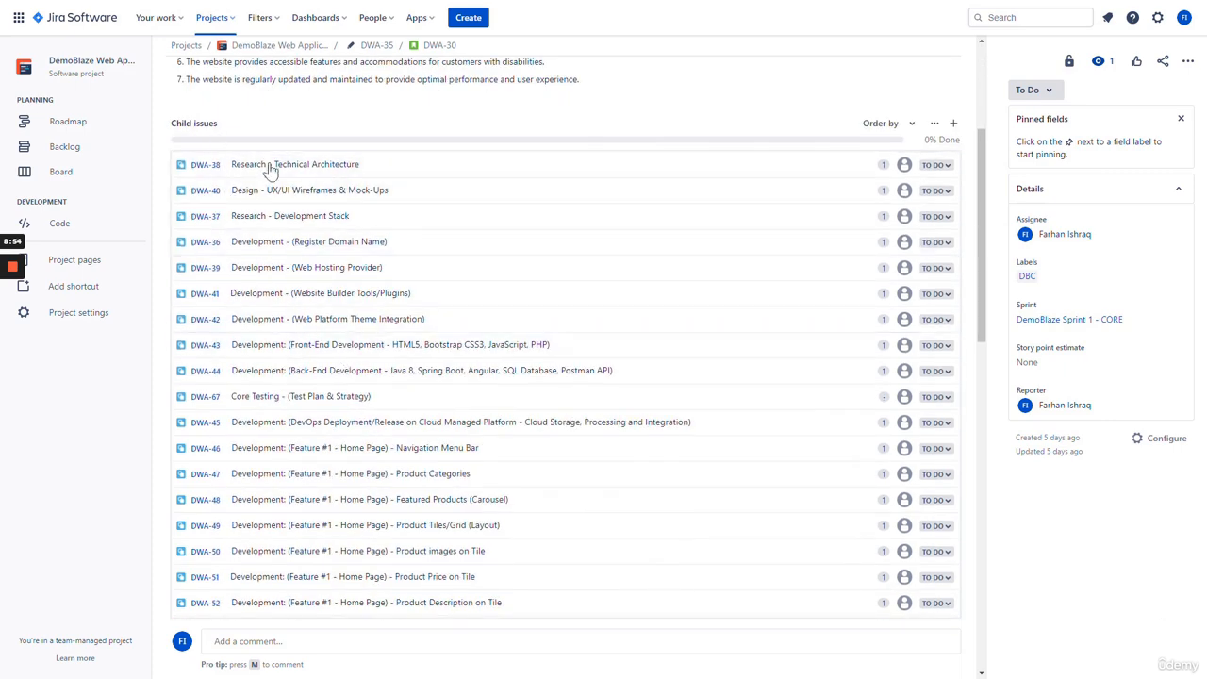
pyautogui.scroll(-4, 306, 406)
pyautogui.scroll(6, 311, 425)
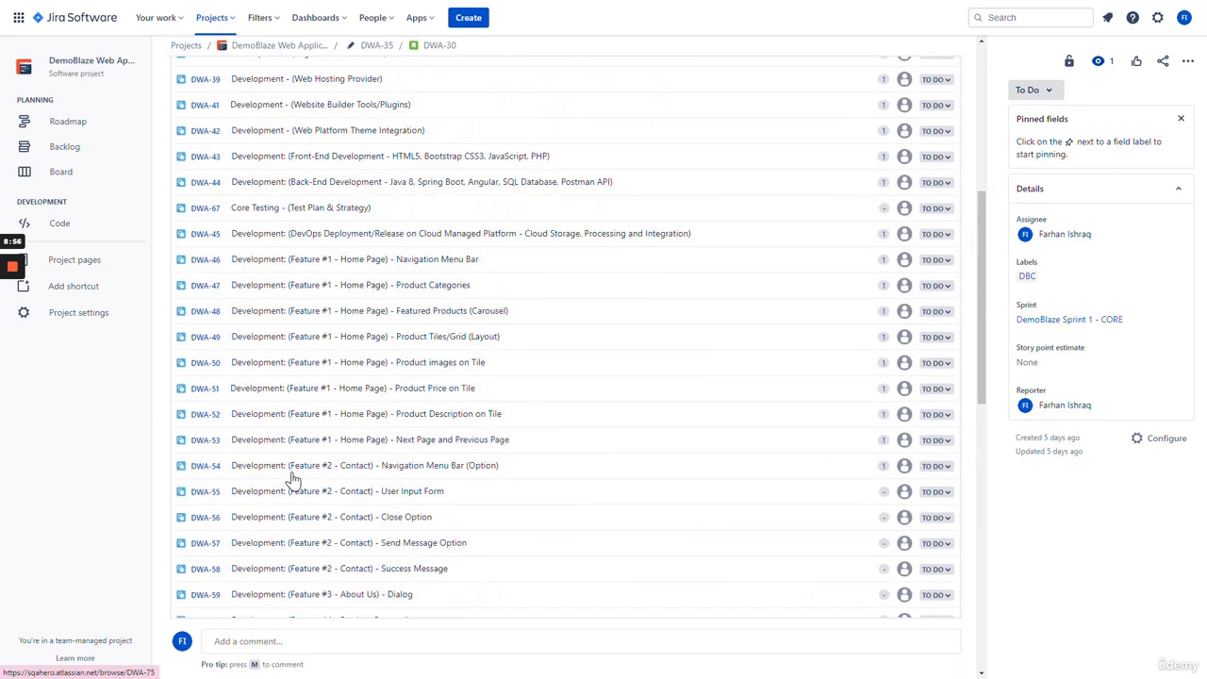
pyautogui.scroll(-1, 321, 386)
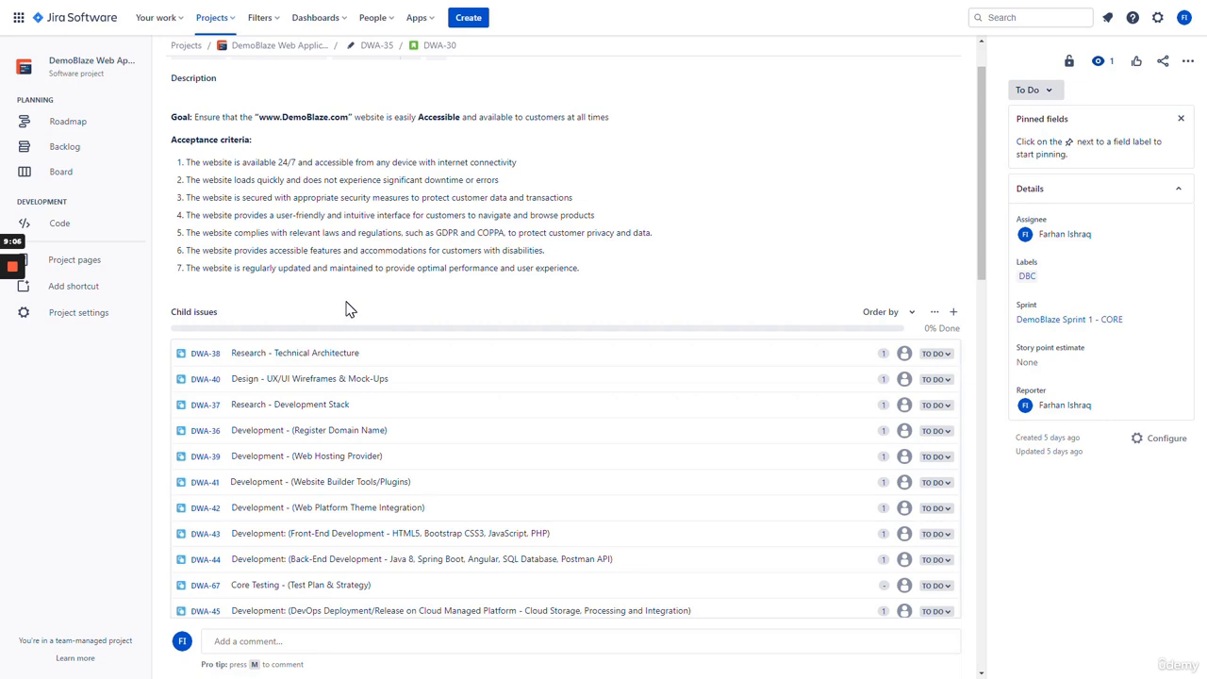
pyautogui.scroll(-1, 346, 310)
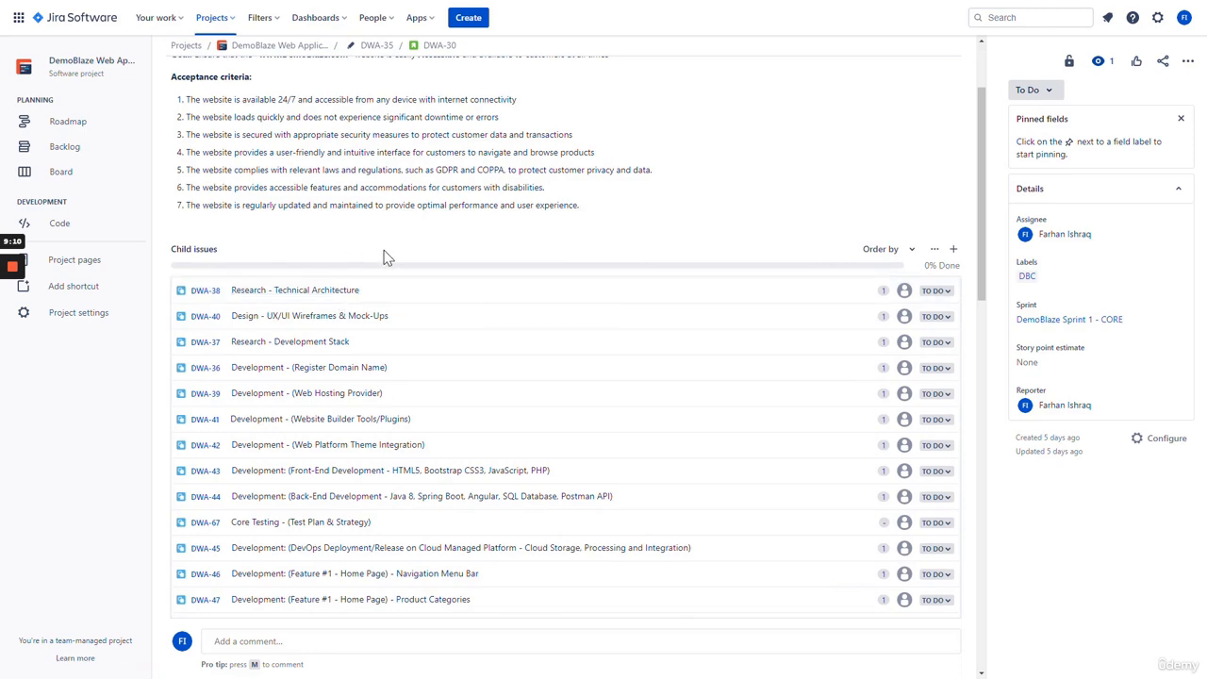
pyautogui.scroll(-1, 377, 259)
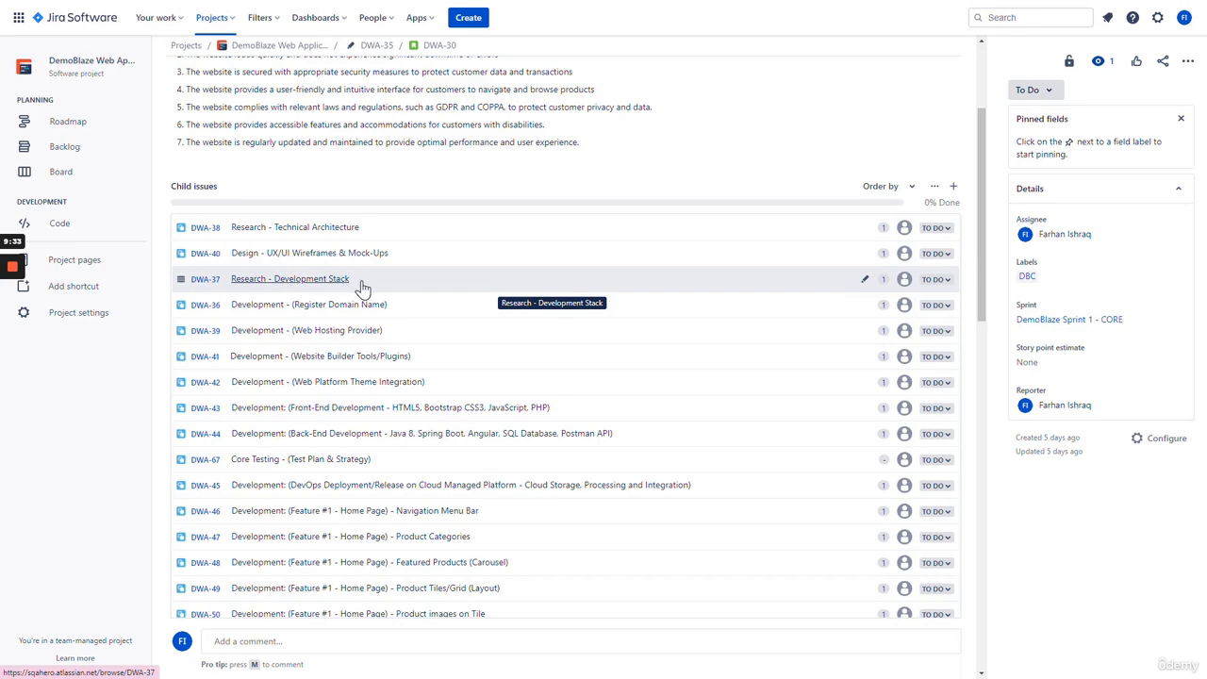
pyautogui.scroll(-1, 358, 283)
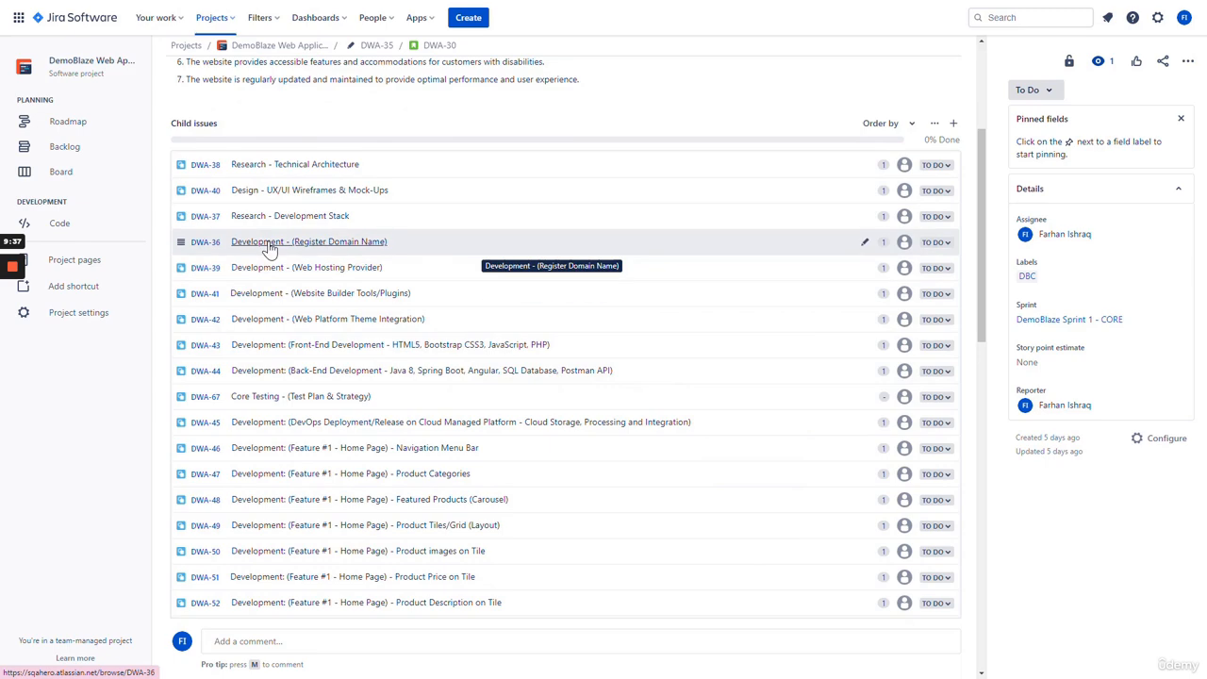
pyautogui.scroll(-2, 275, 359)
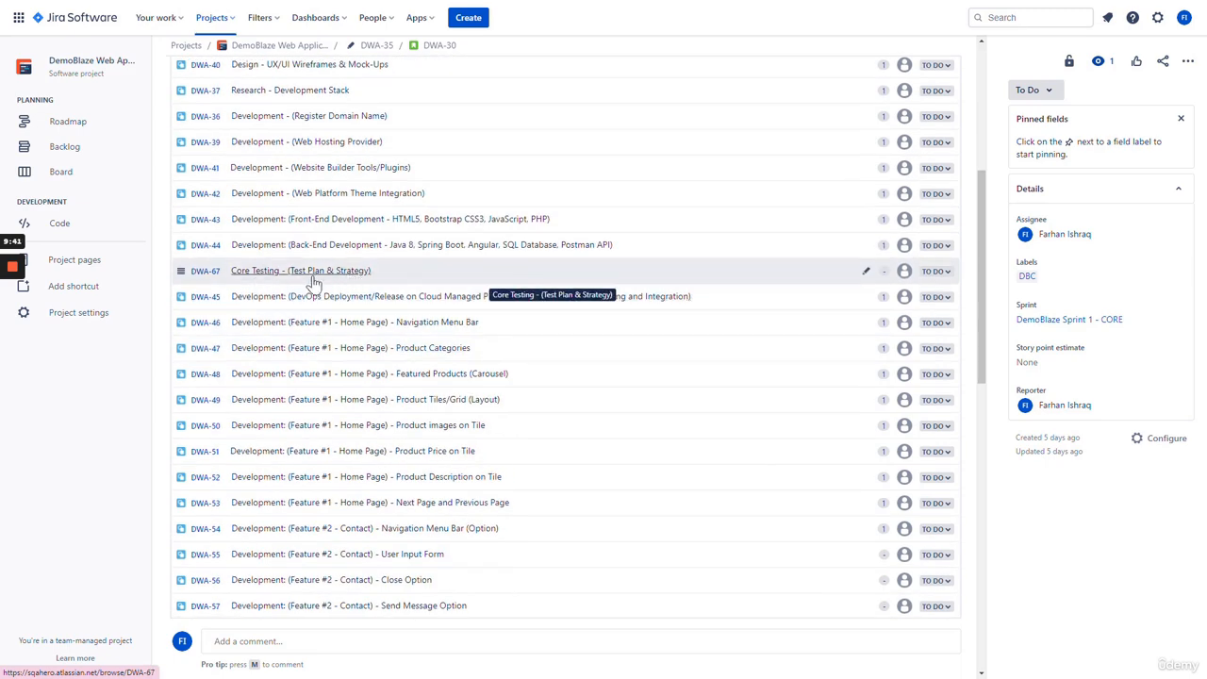
pyautogui.scroll(-1, 262, 298)
pyautogui.scroll(-4, 264, 311)
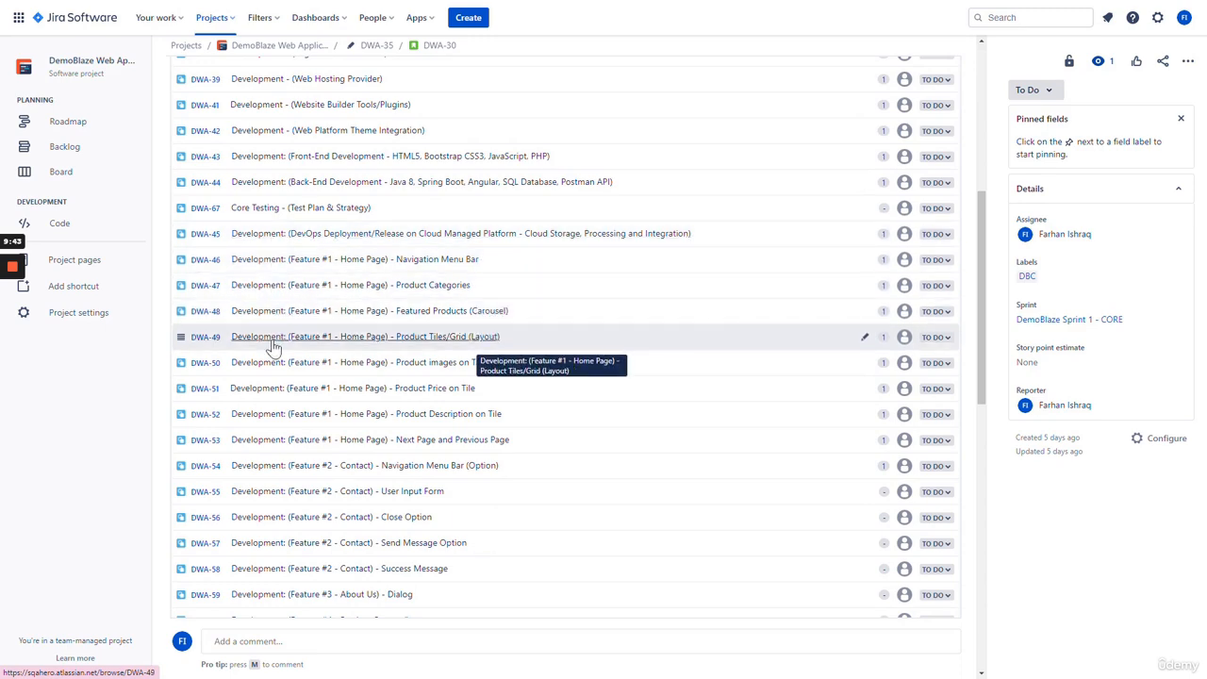
pyautogui.scroll(-4, 272, 348)
pyautogui.scroll(5, 270, 347)
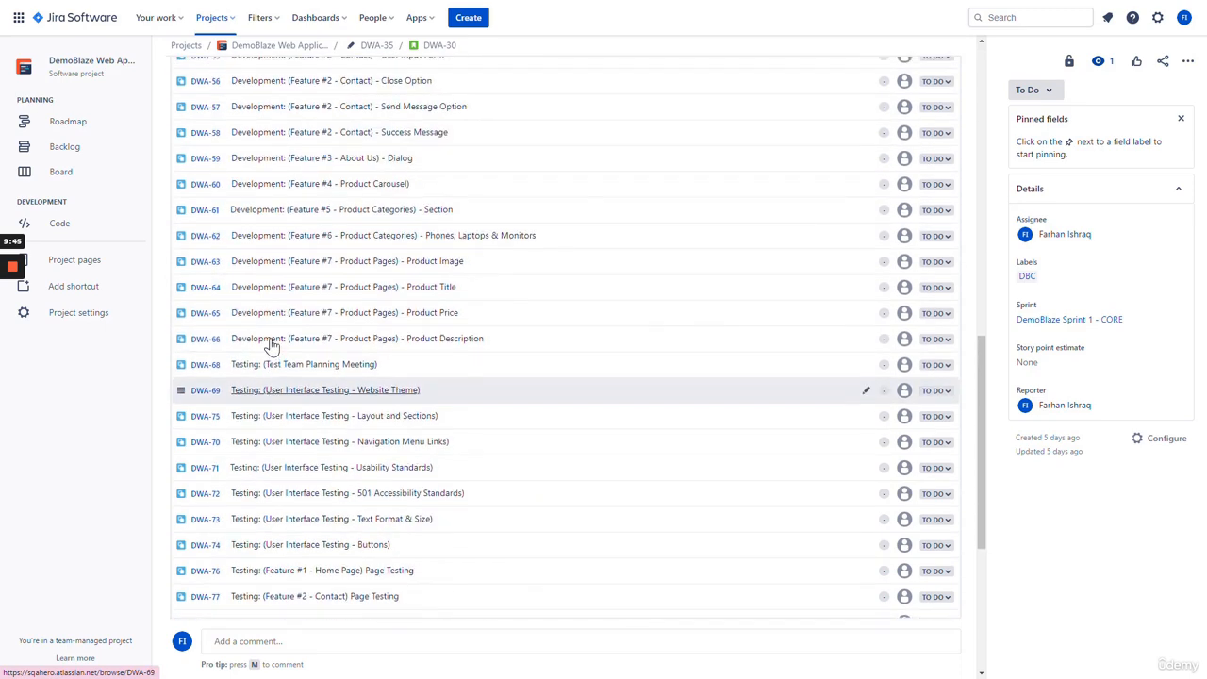
pyautogui.scroll(3, 271, 347)
pyautogui.scroll(-6, 271, 347)
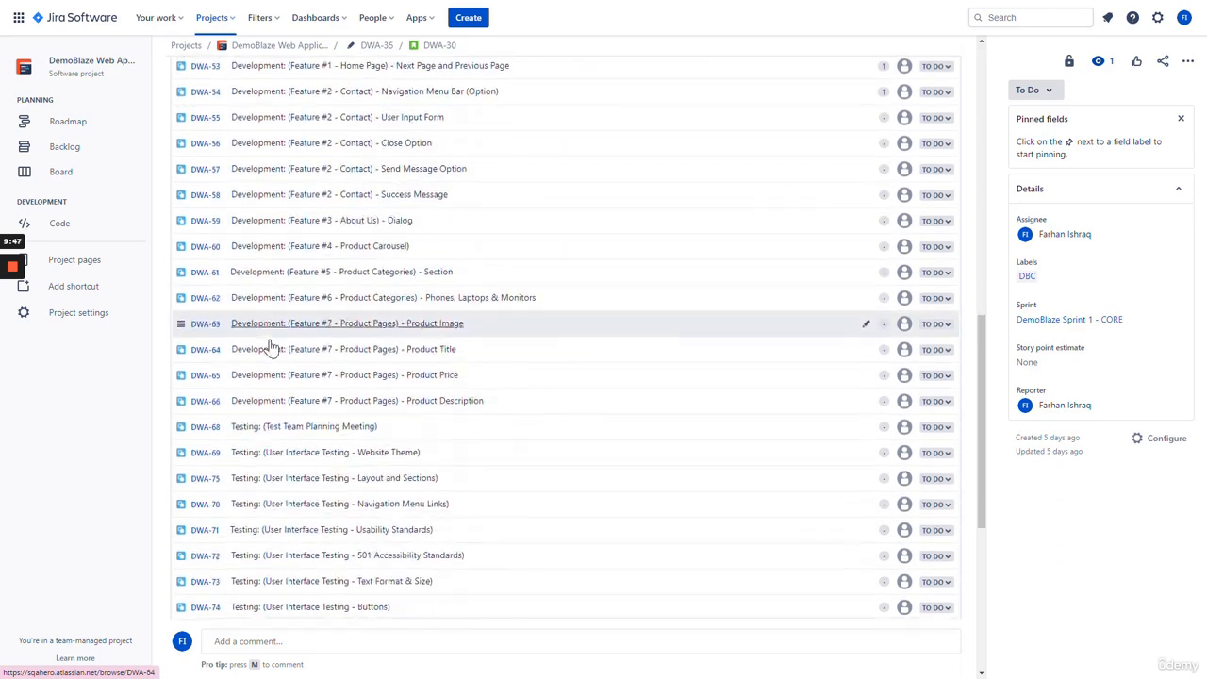
pyautogui.scroll(-2, 269, 339)
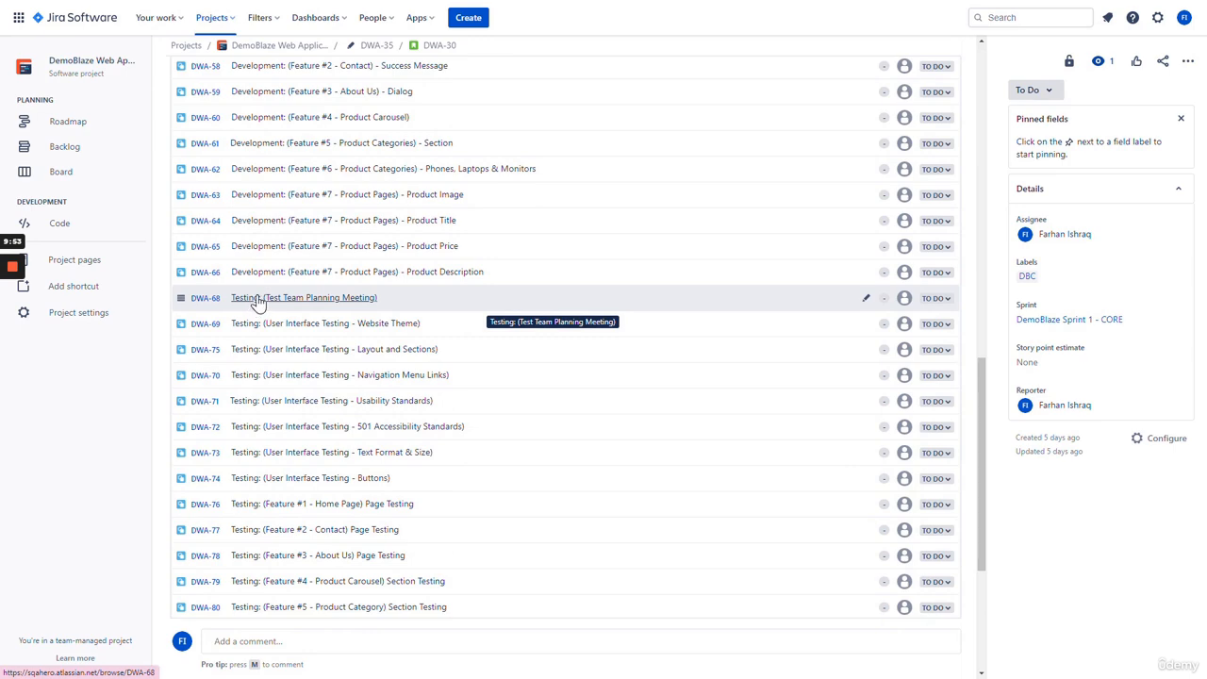
pyautogui.scroll(-5, 258, 302)
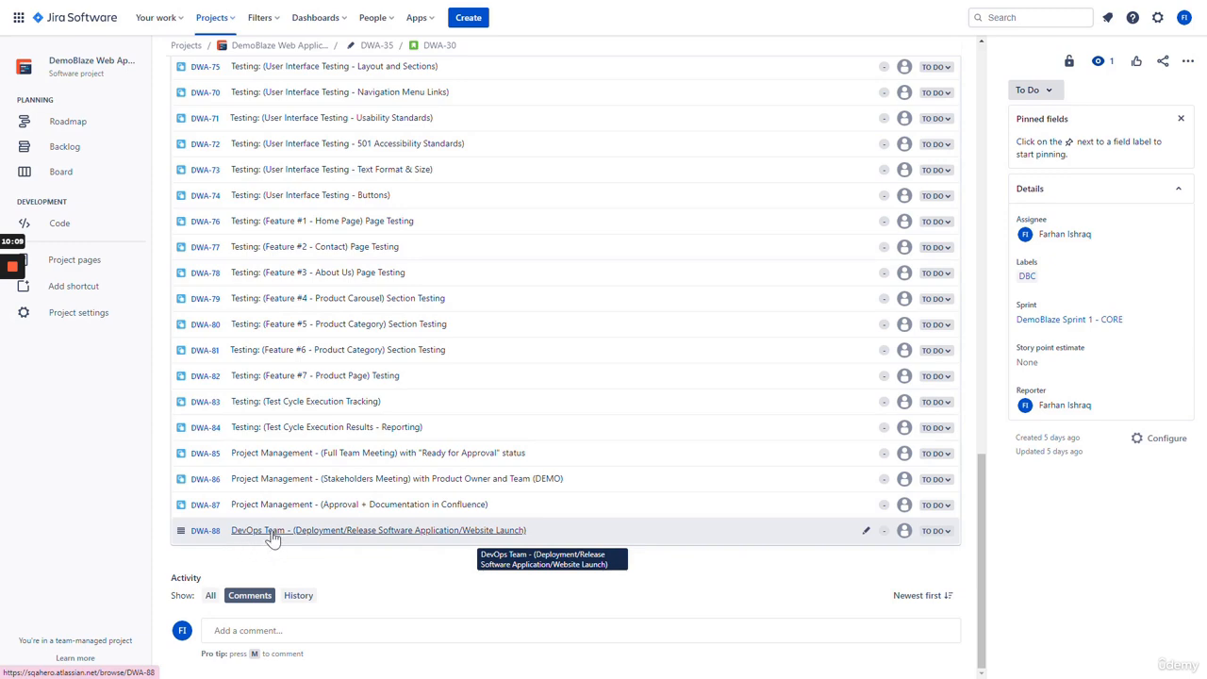
pyautogui.scroll(15, 271, 535)
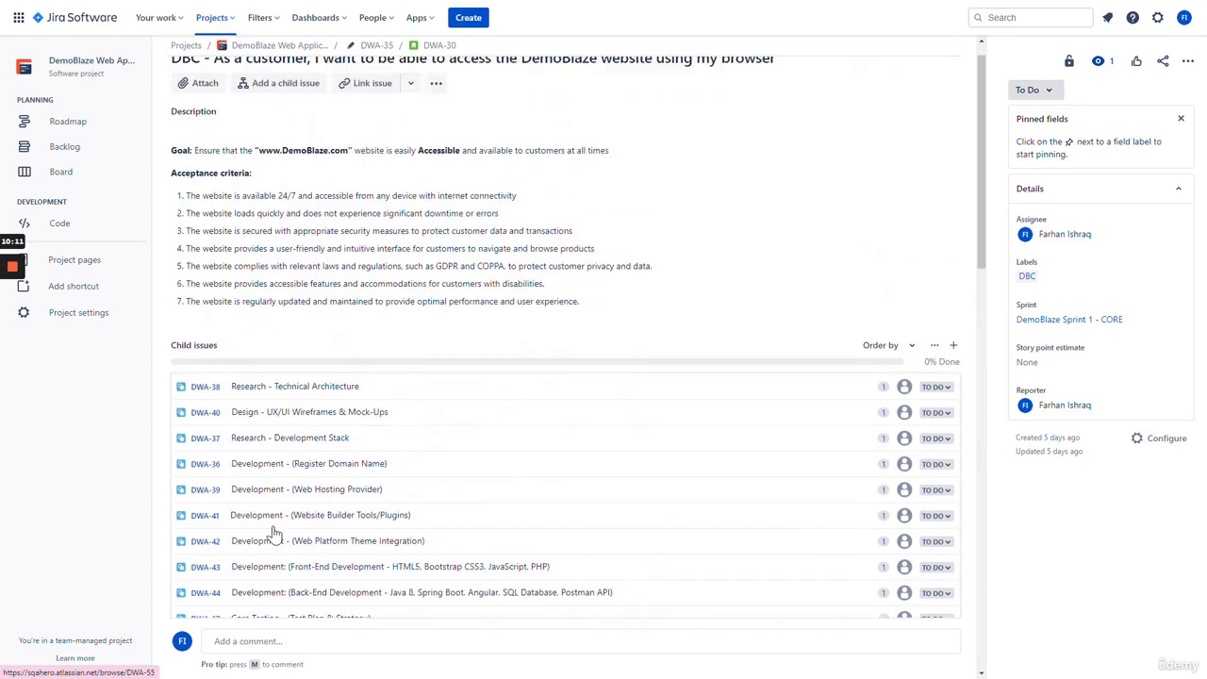
pyautogui.scroll(1, 272, 535)
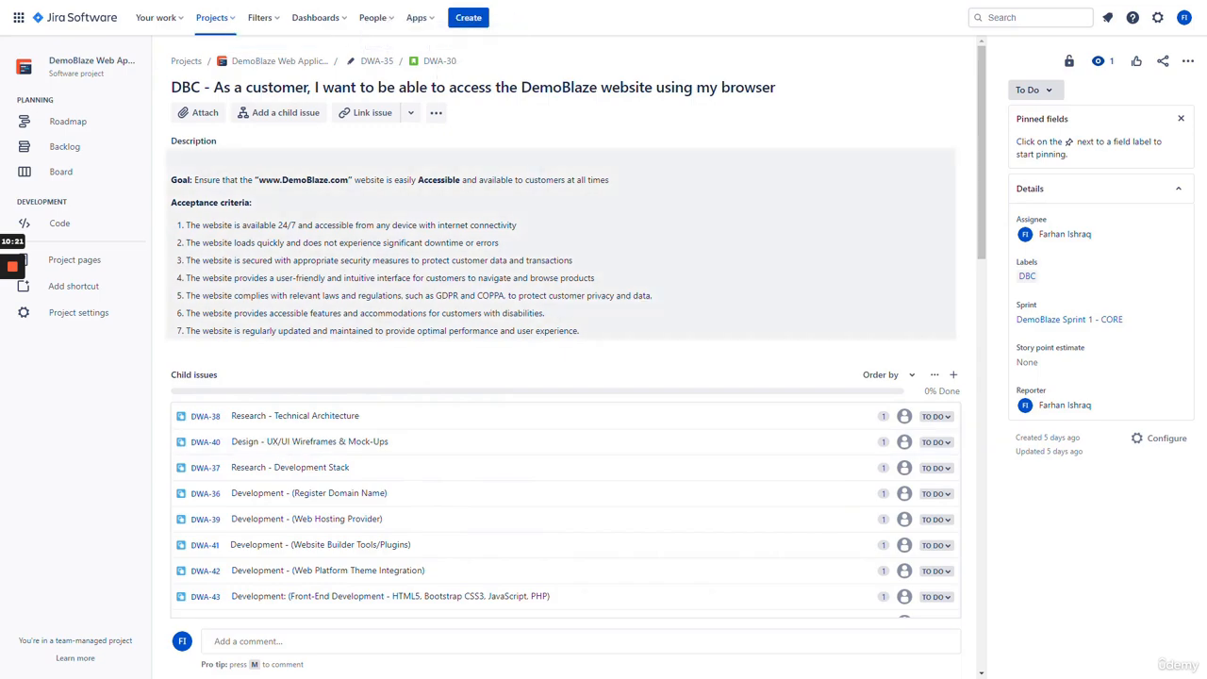
pyautogui.scroll(-1, 347, 353)
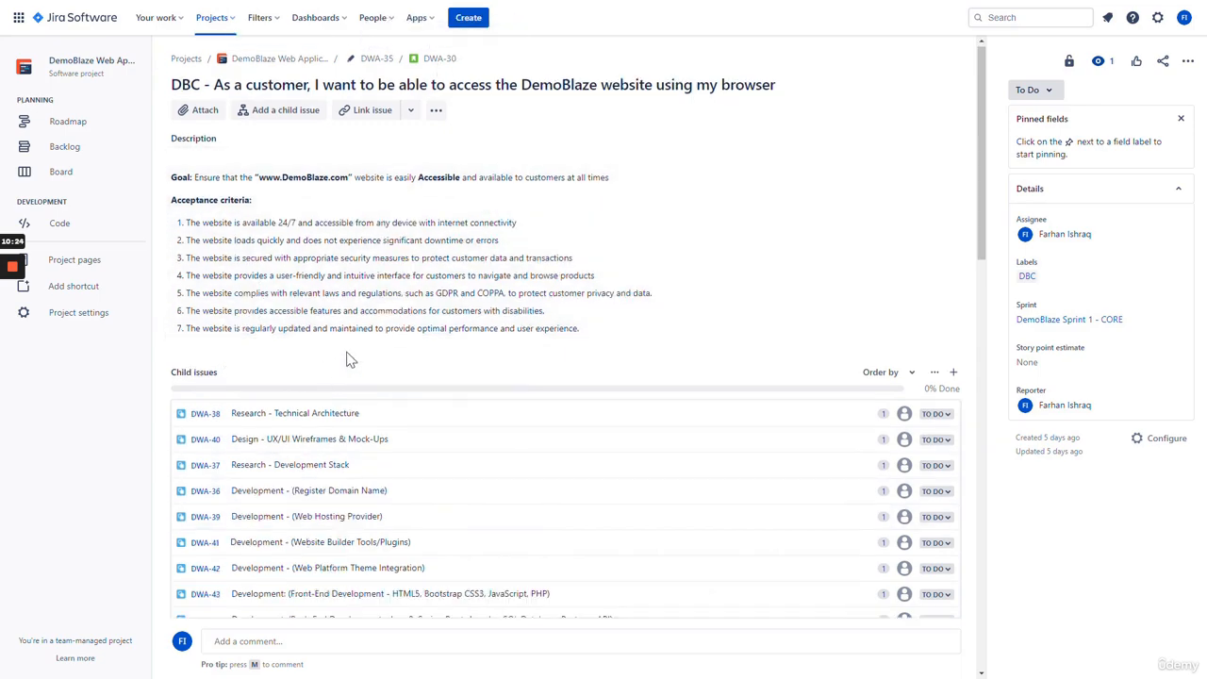
pyautogui.scroll(-12, 349, 354)
pyautogui.scroll(7, 366, 585)
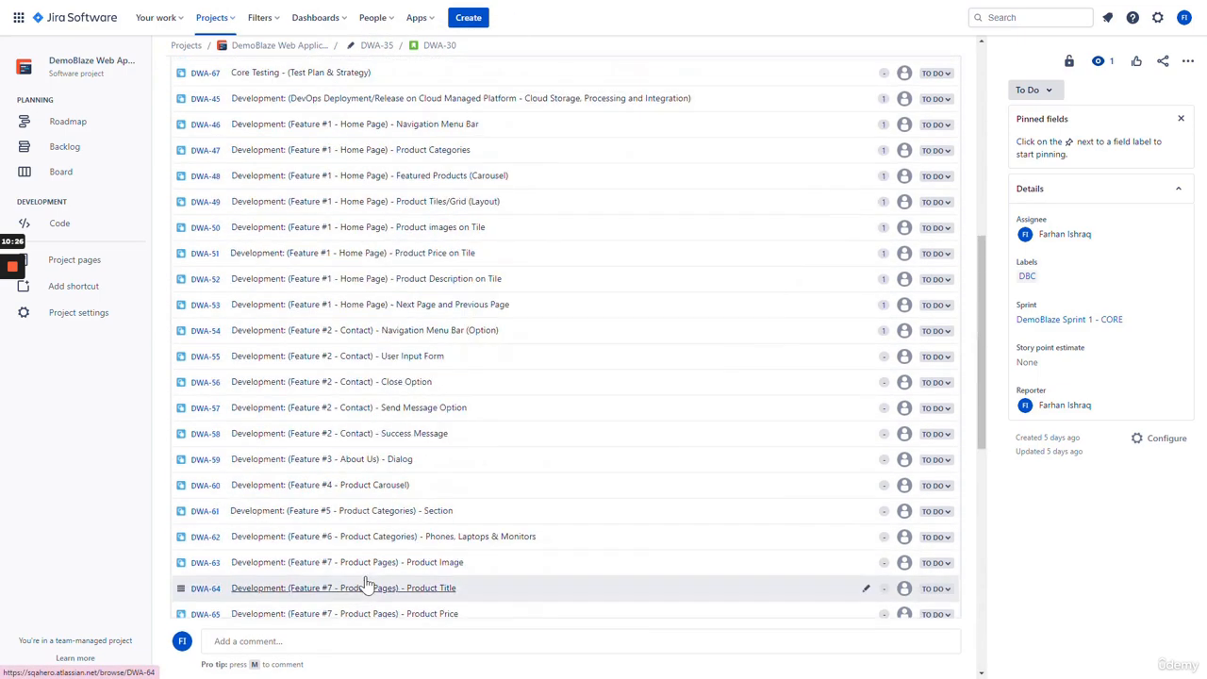
pyautogui.scroll(8, 366, 585)
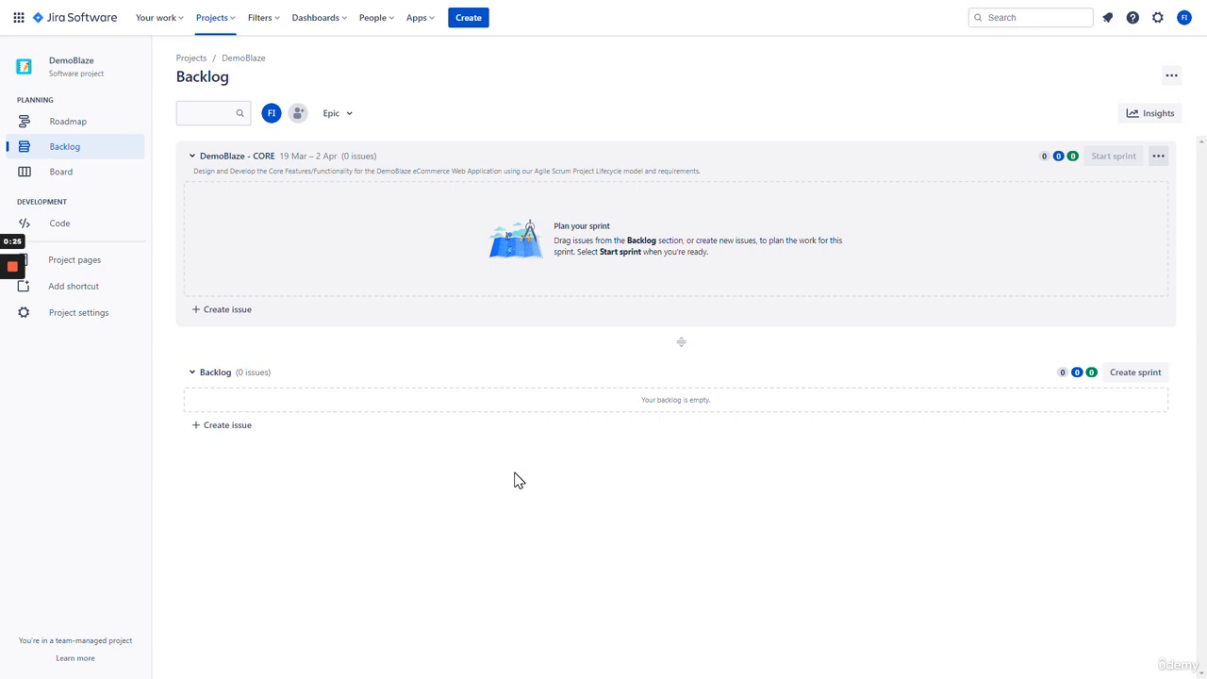
# - Start a new DemoBlaze issue from Create, keeping Epic as the issue type
pyautogui.click(469, 20)
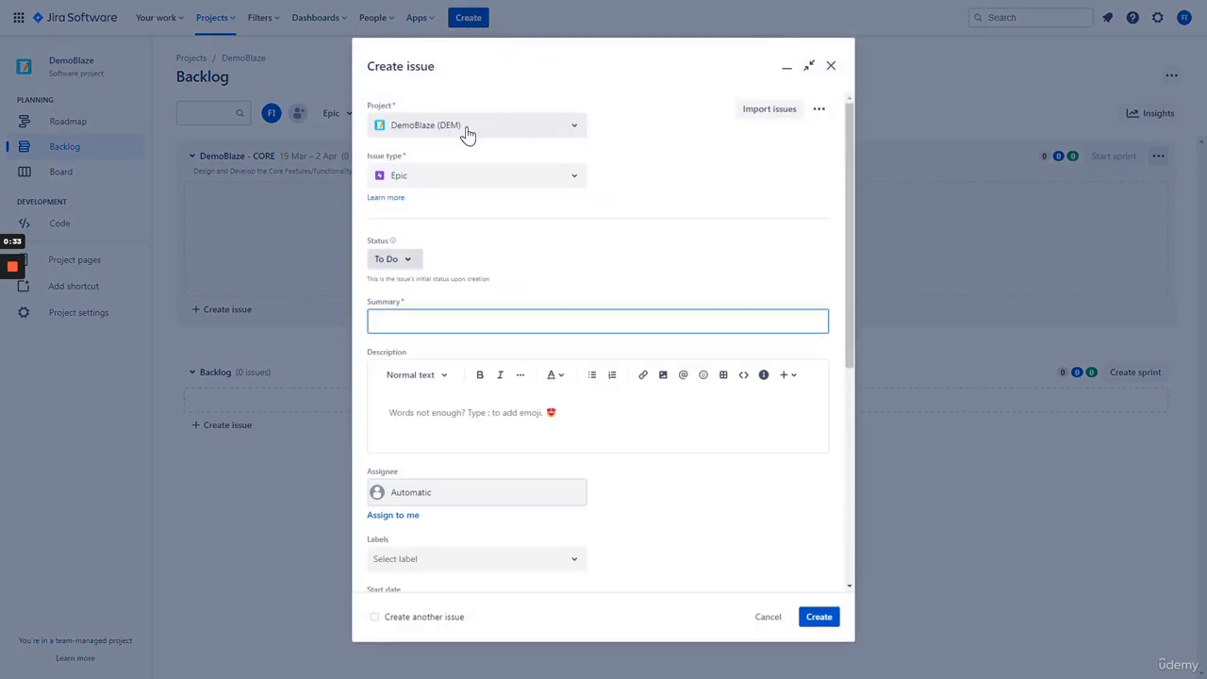
pyautogui.click(551, 179)
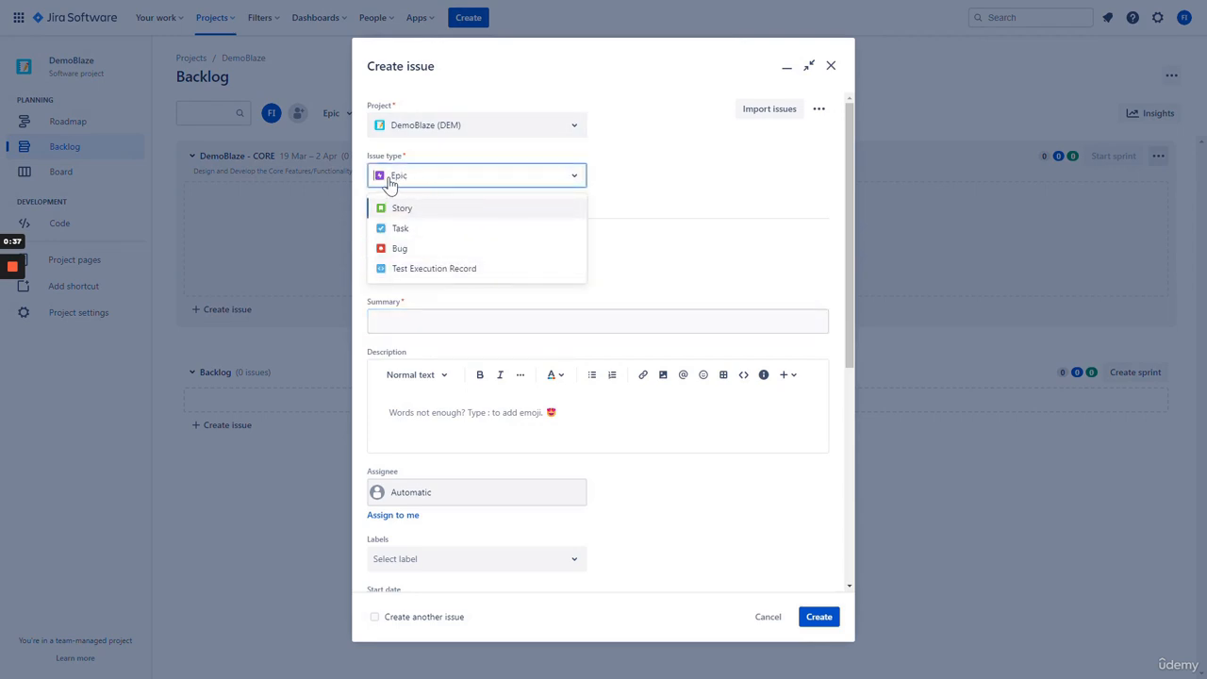
pyautogui.click(621, 183)
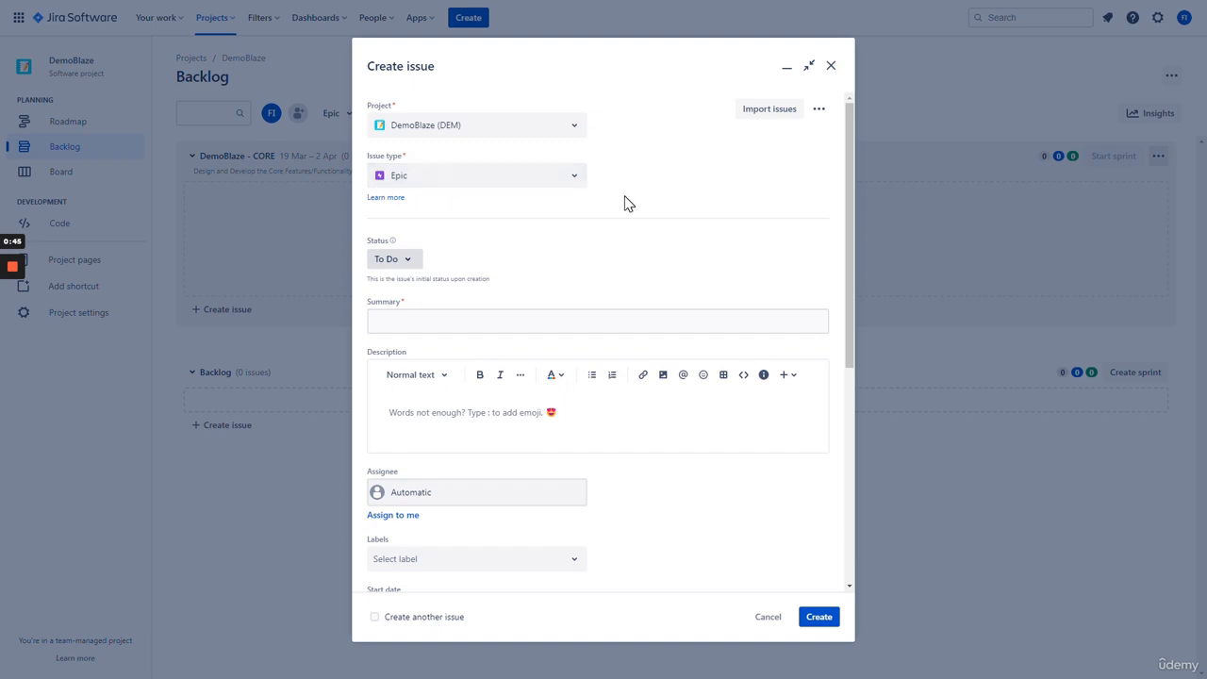
pyautogui.scroll(-3, 647, 173)
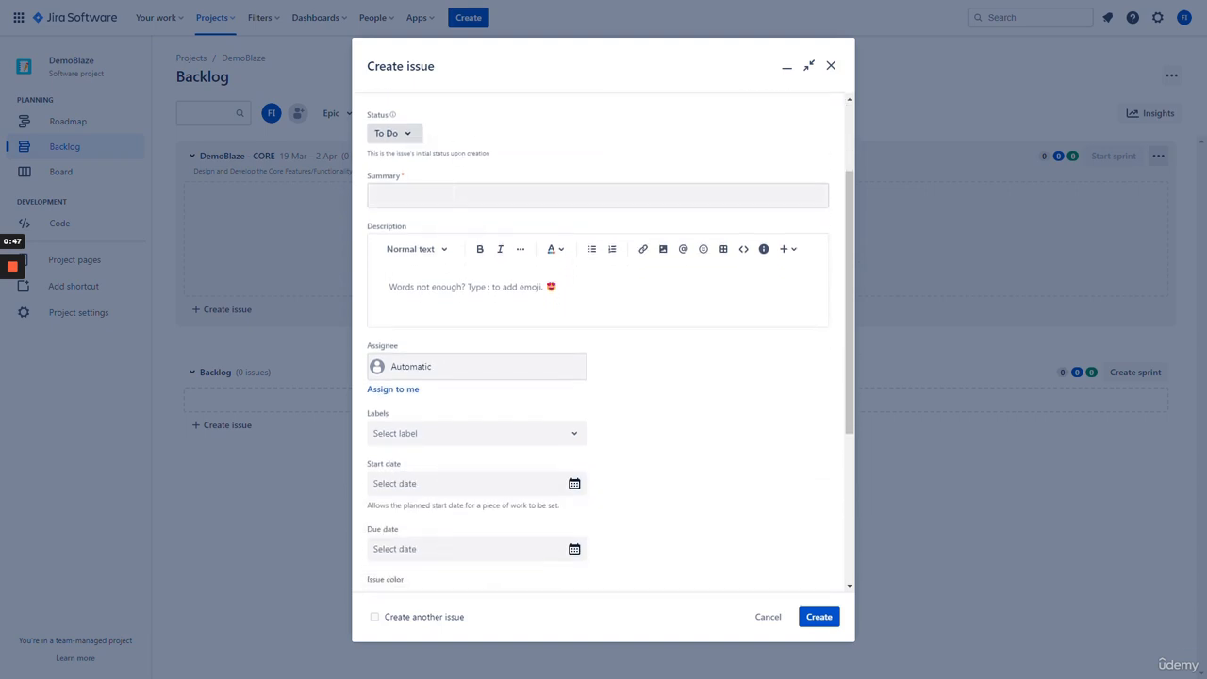
# - Enter Summary 'DemoBlaze - CORE' and a description about an eCommerce phones, laptops and monitors catalog
pyautogui.click(454, 194)
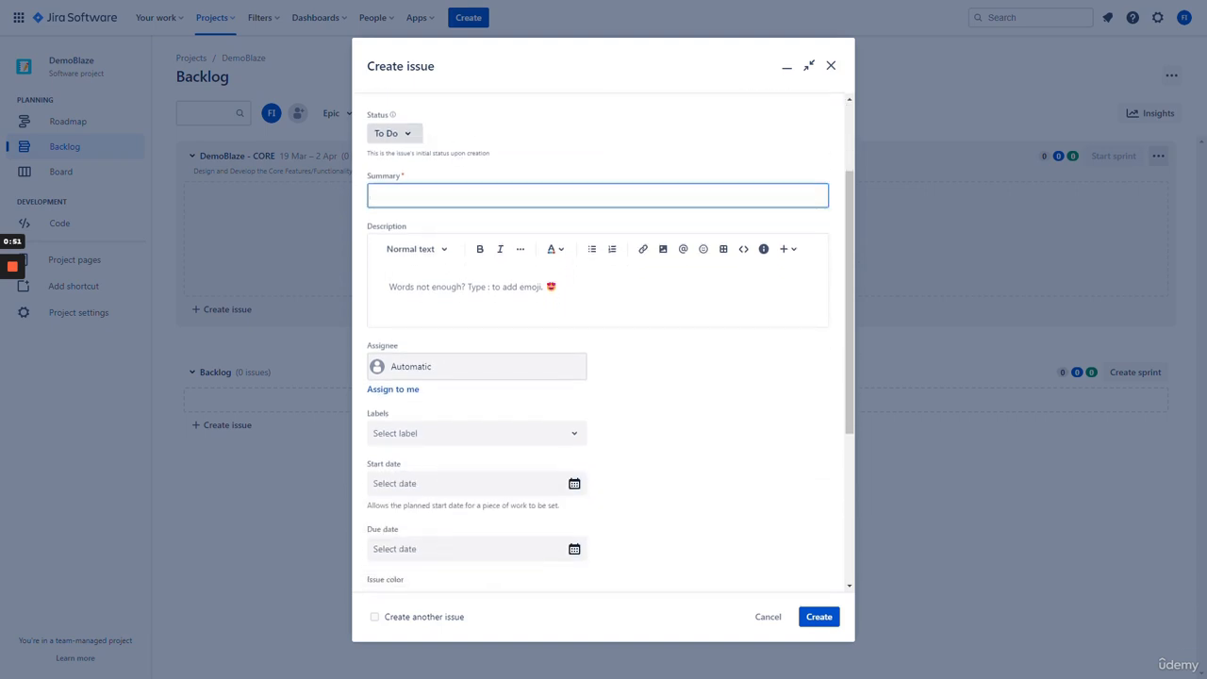
pyautogui.write('DemoBlaze - CORE')
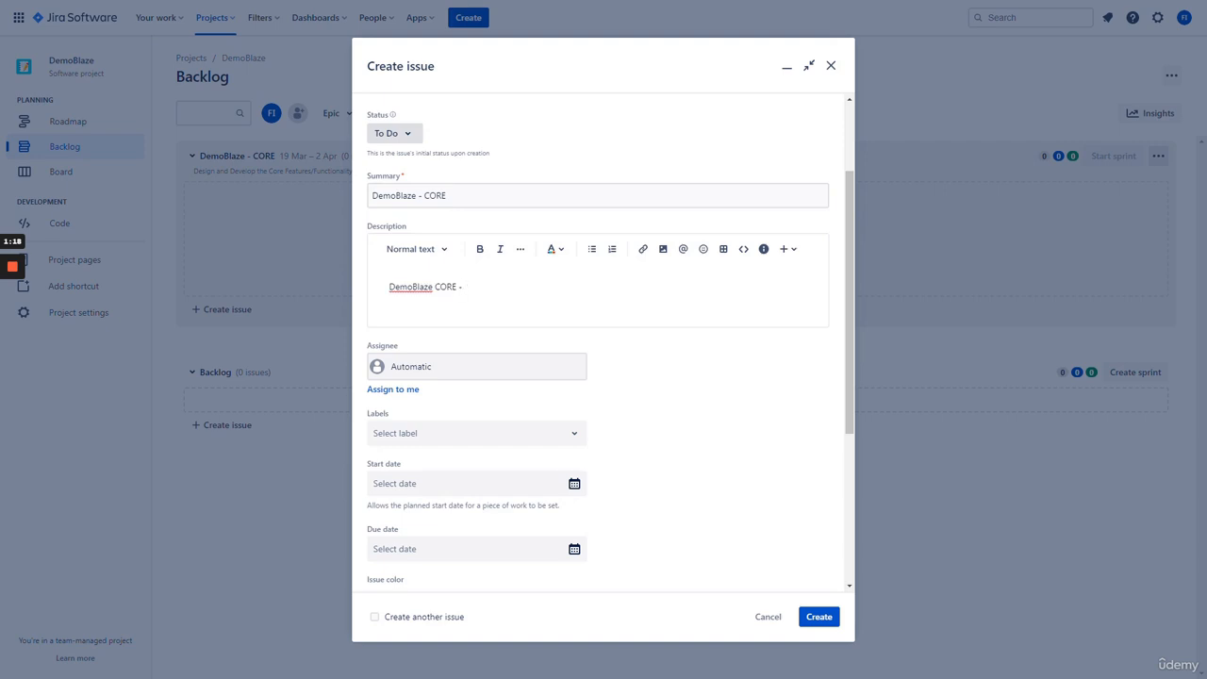
pyautogui.write('To Design and Develop a eCommerce Platform called')
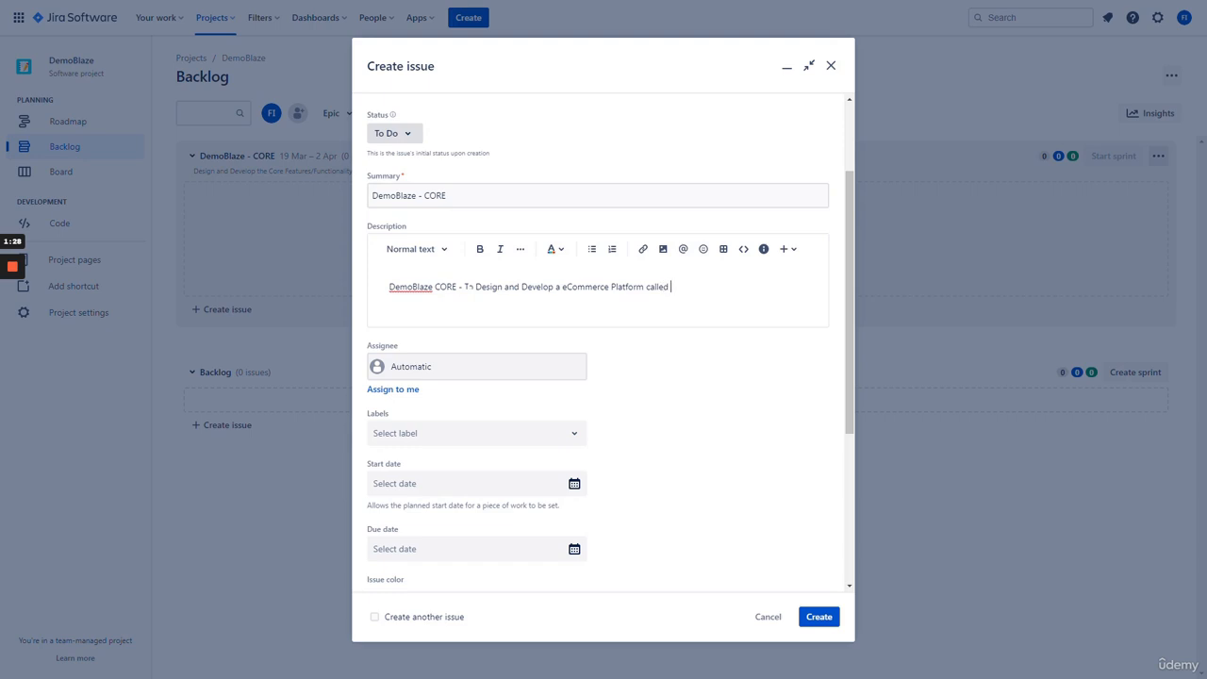
pyautogui.write(' DemoBlaze')
pyautogui.write('to host')
pyautogui.write(' a Froduct Cat')
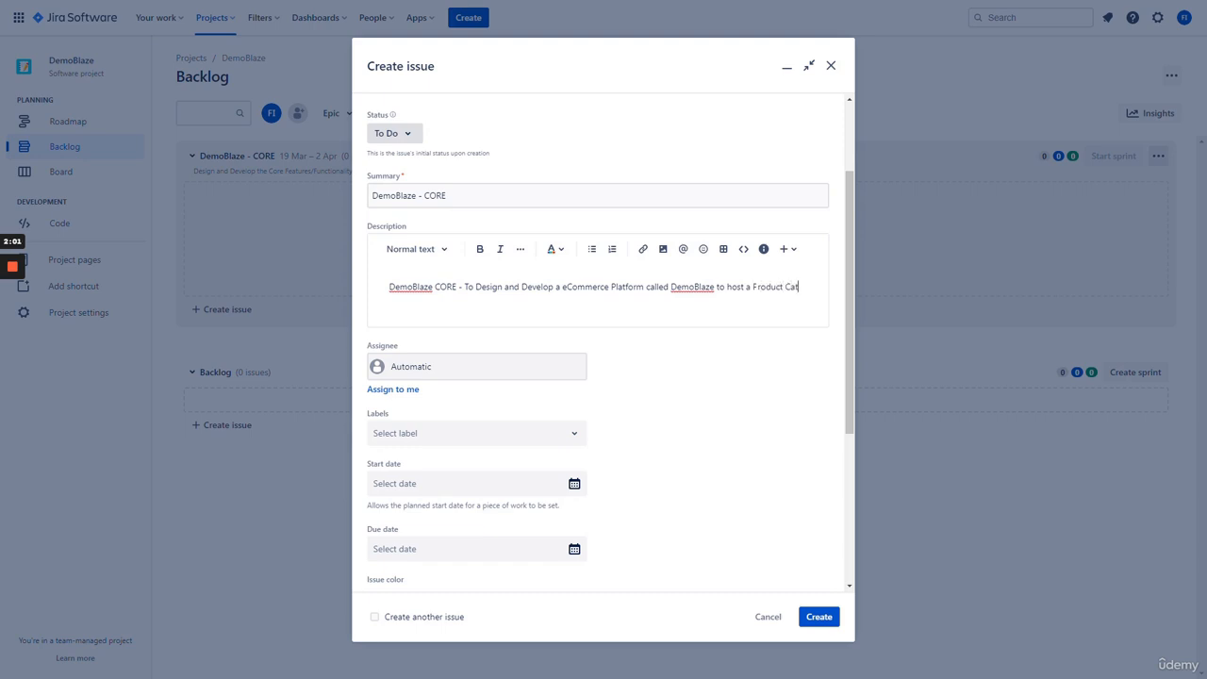
pyautogui.write('alog that cons')
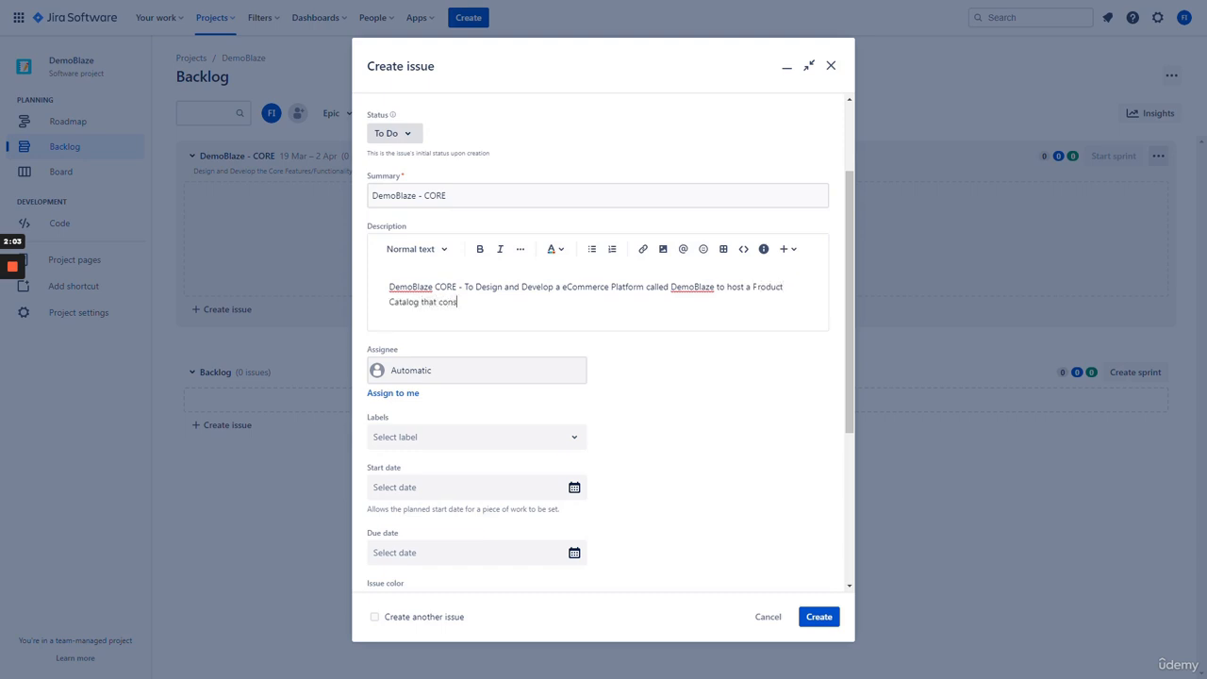
pyautogui.write('ists of Phones, Laptops and Monitors for')
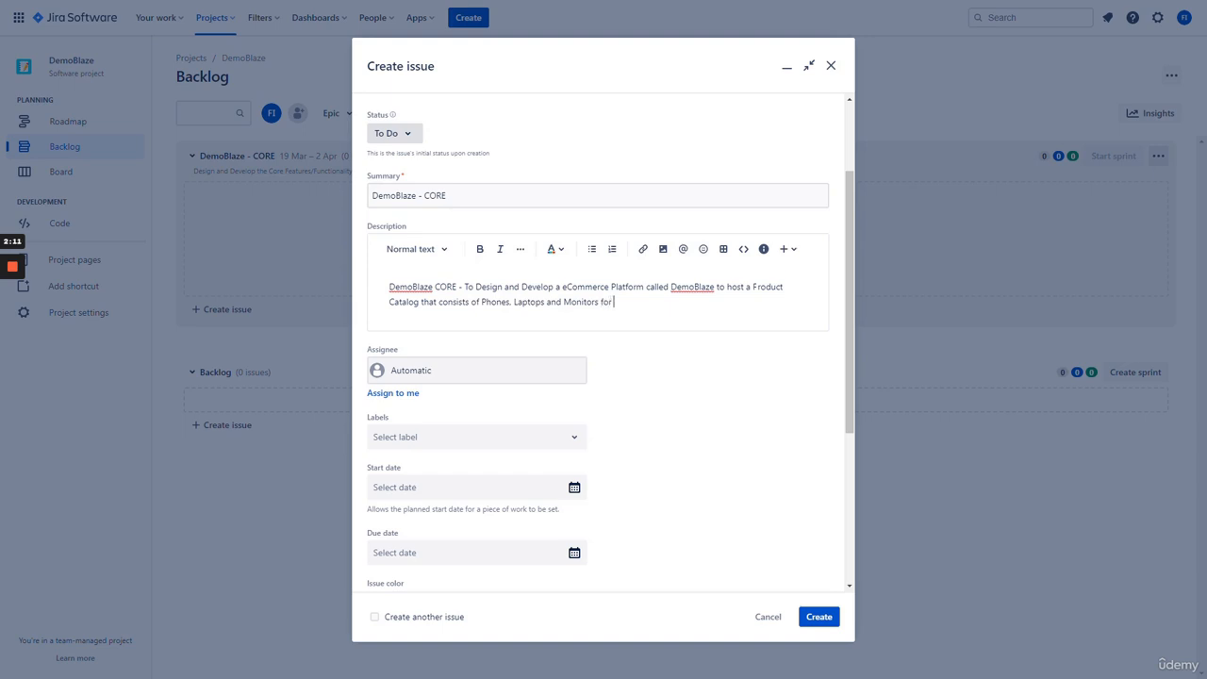
pyautogui.write(' Digital Shoppers around the World.')
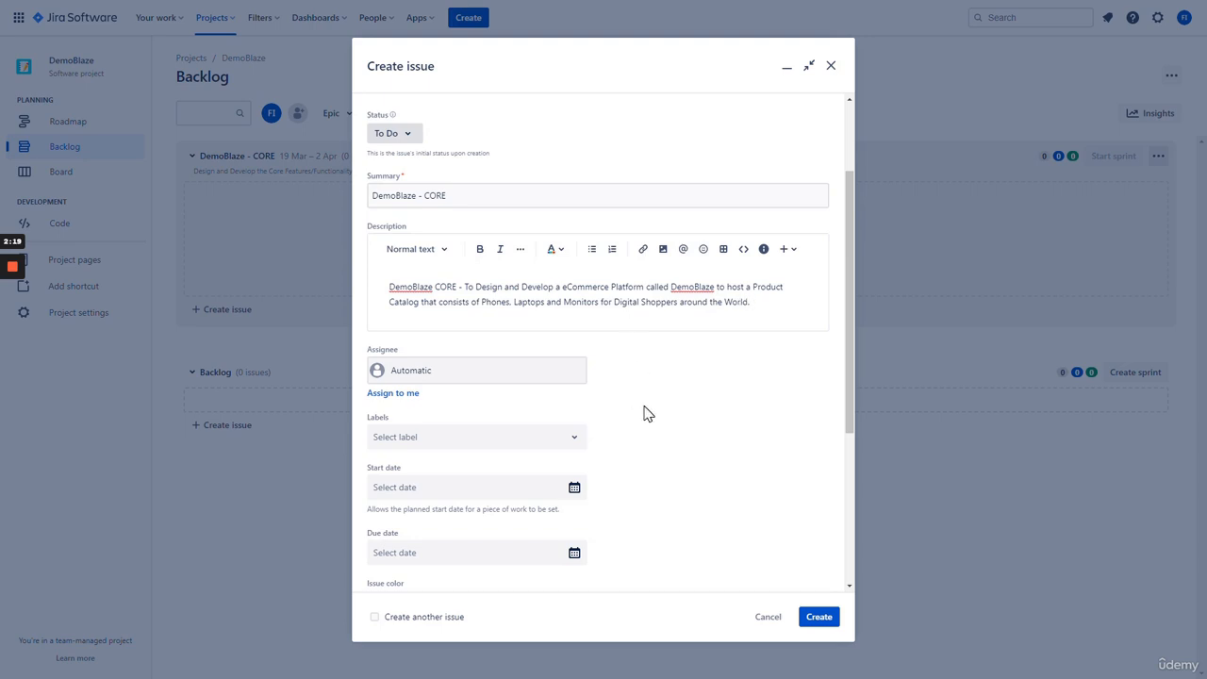
pyautogui.scroll(-3, 645, 415)
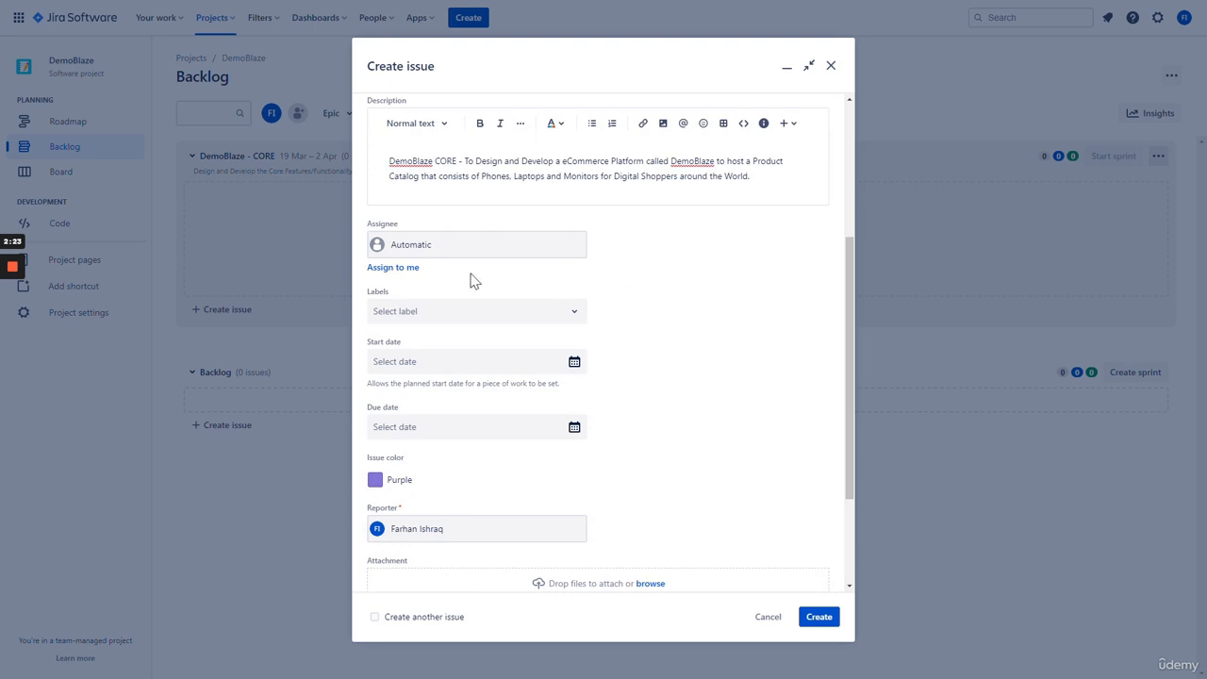
# - Assign the epic to yourself and apply the existing DB-CORE label
pyautogui.click(411, 274)
pyautogui.scroll(-3, 667, 289)
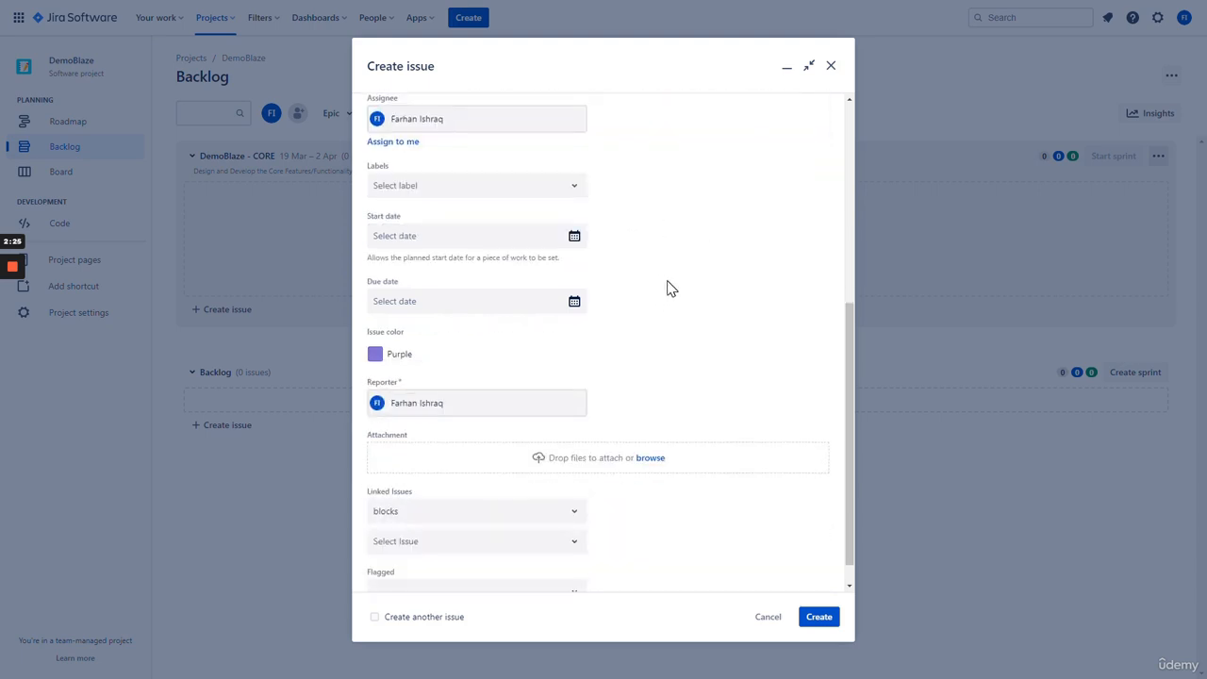
pyautogui.scroll(2, 651, 279)
pyautogui.click(572, 253)
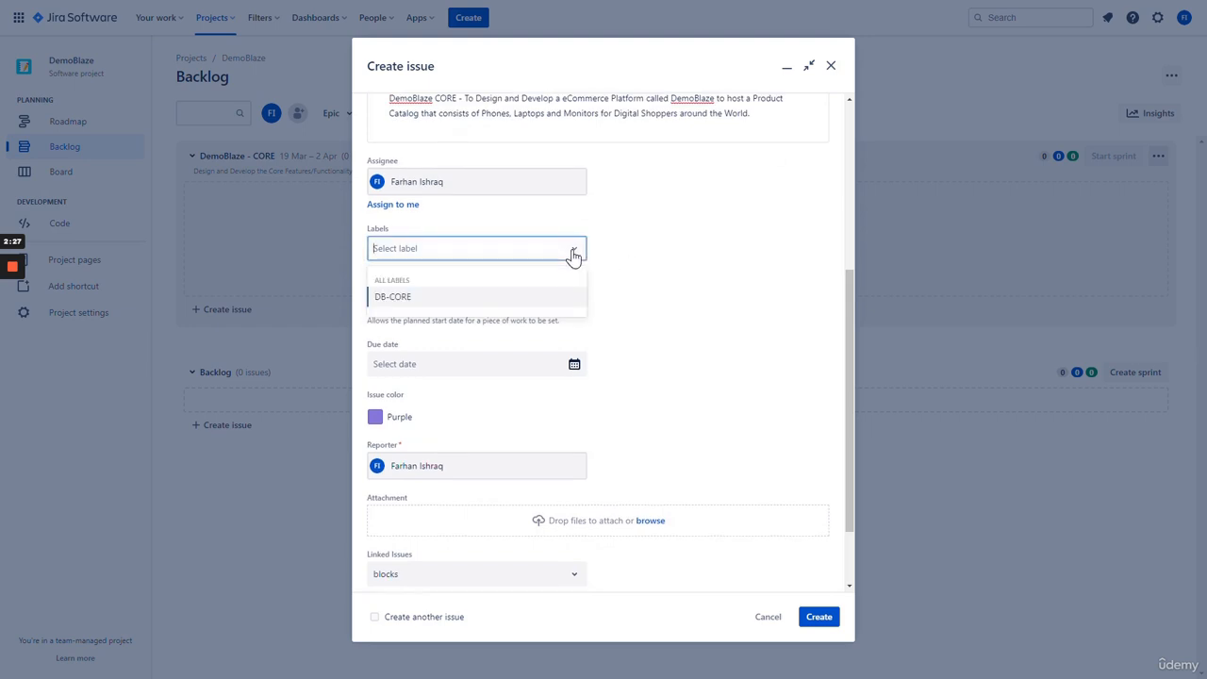
pyautogui.click(616, 259)
pyautogui.click(528, 253)
pyautogui.click(416, 256)
pyautogui.click(493, 258)
pyautogui.write('DB-')
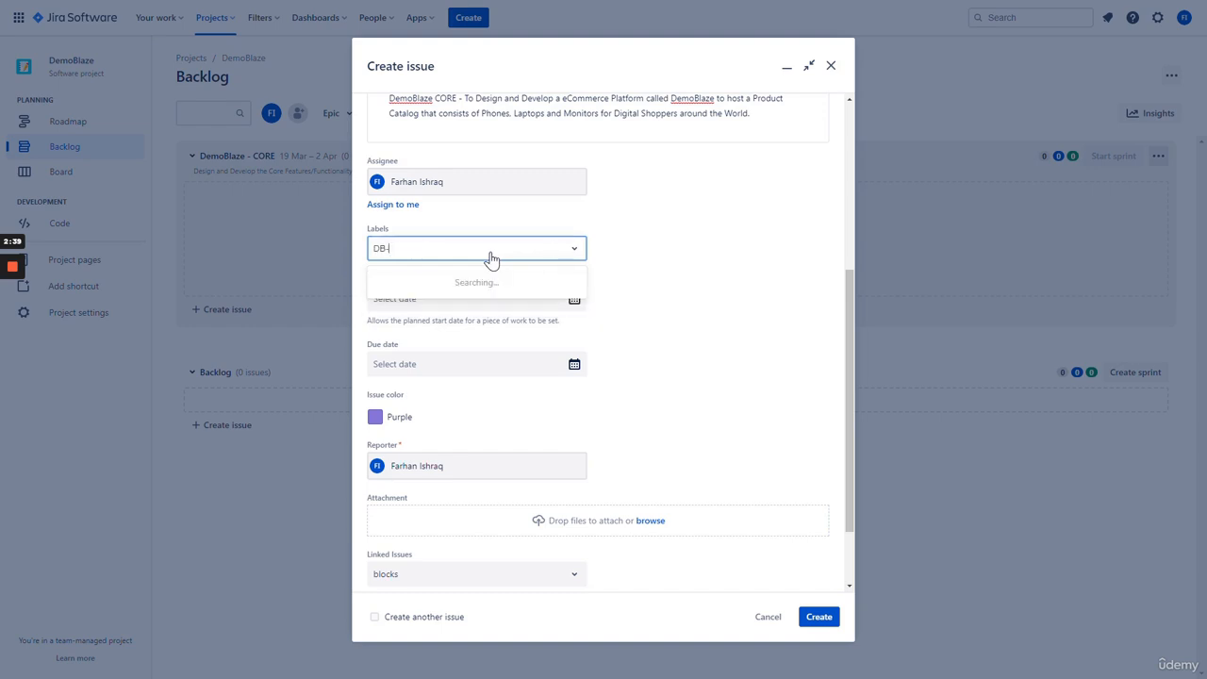
pyautogui.write('CORE Dev')
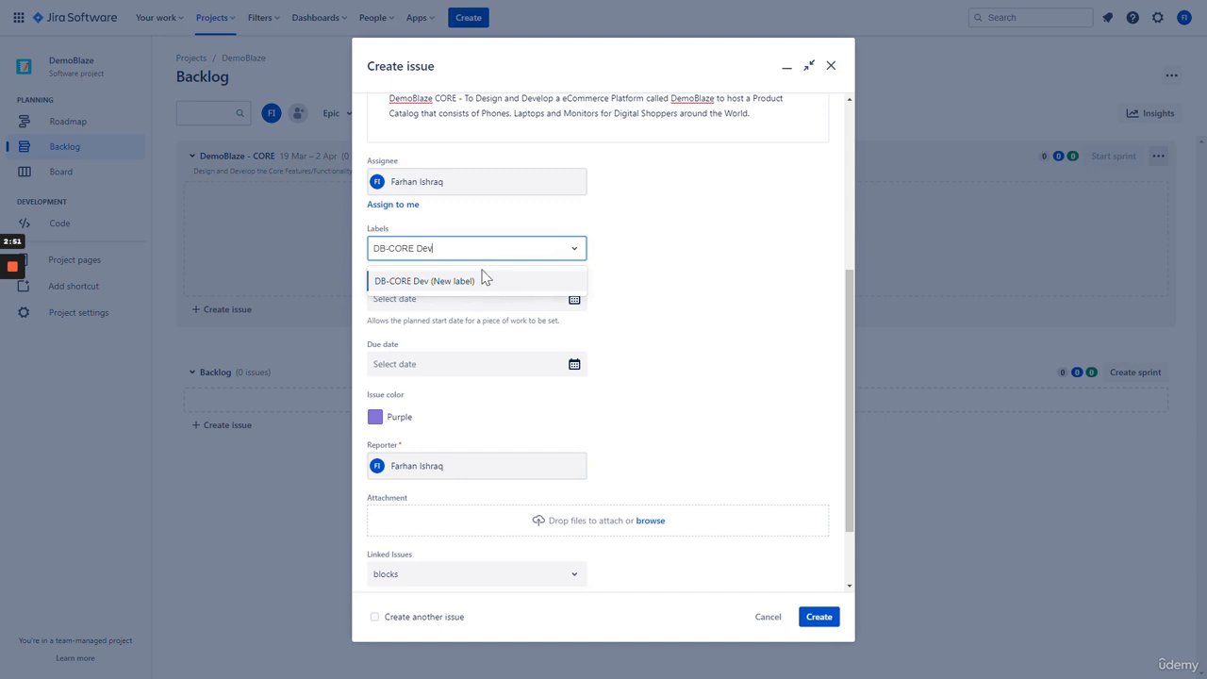
pyautogui.moveTo(459, 250); pyautogui.dragTo(341, 264)
pyautogui.click(632, 275)
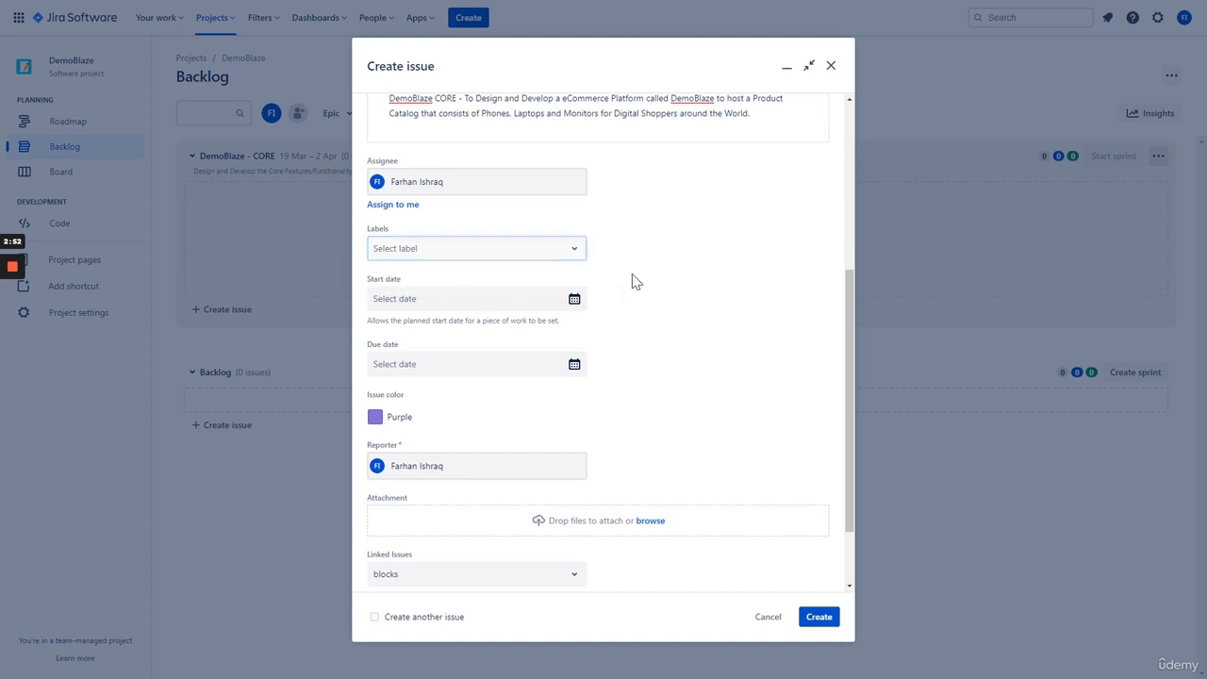
pyautogui.click(560, 255)
pyautogui.click(447, 299)
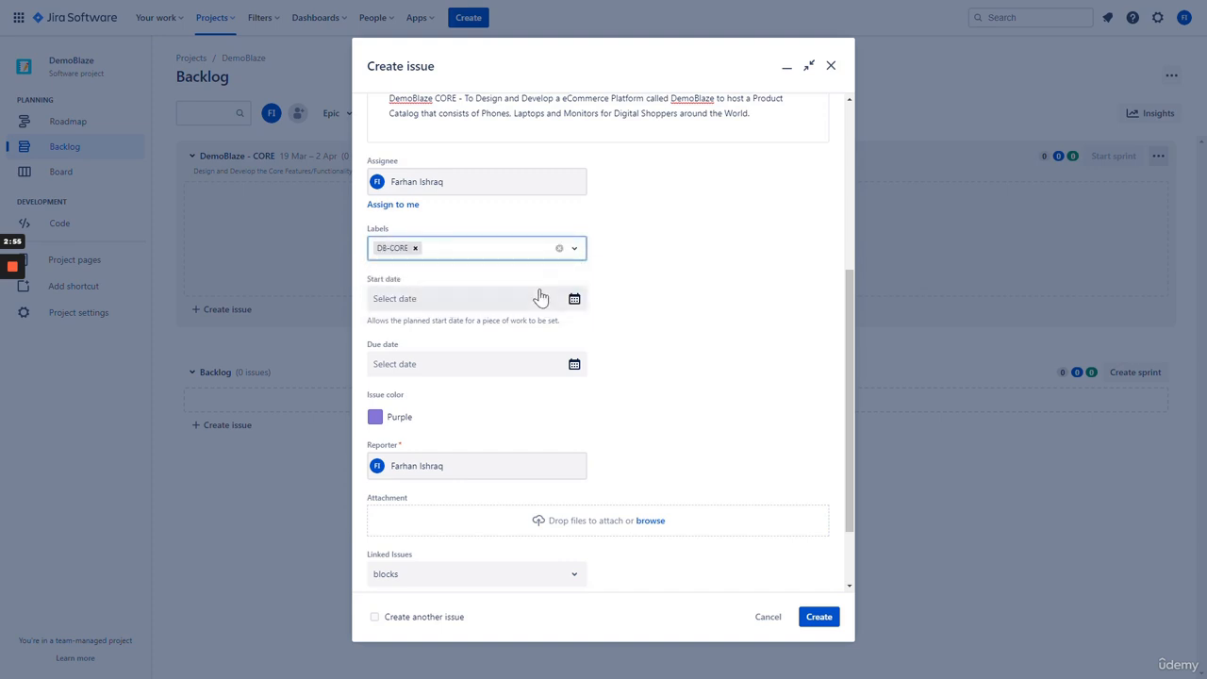
pyautogui.click(701, 304)
# - Set the epic's start date to 3/19/2023 and due date to 3/26/2023
pyautogui.scroll(-1, 700, 305)
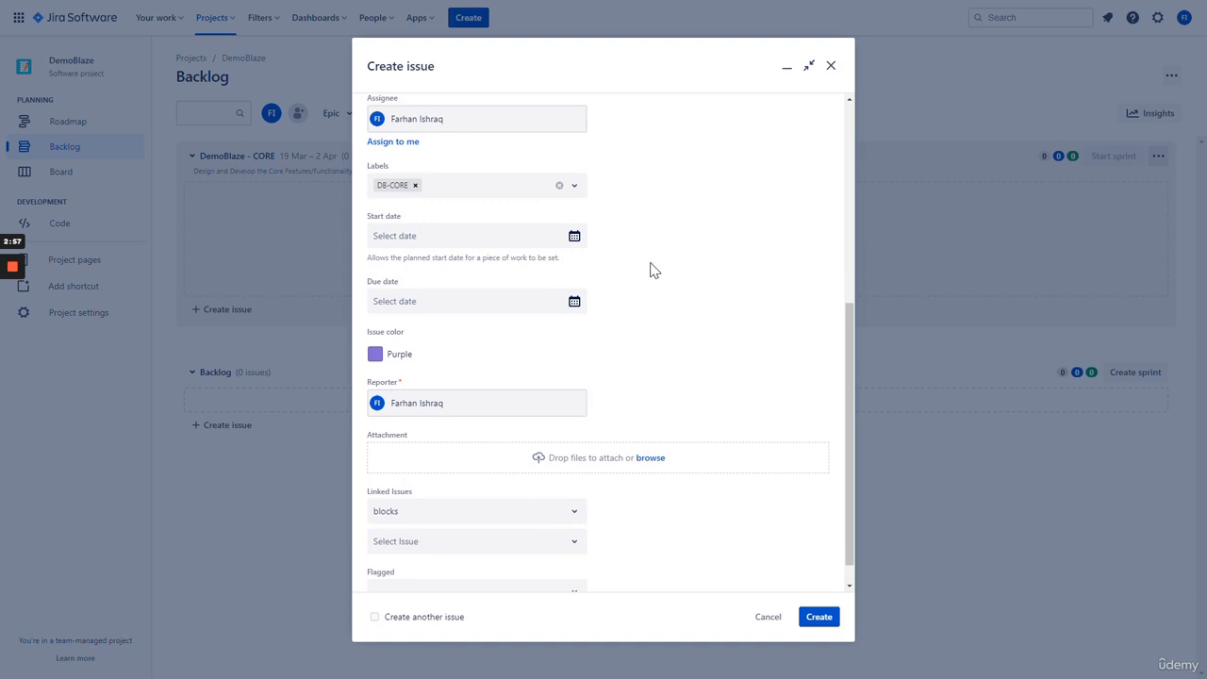
pyautogui.click(574, 237)
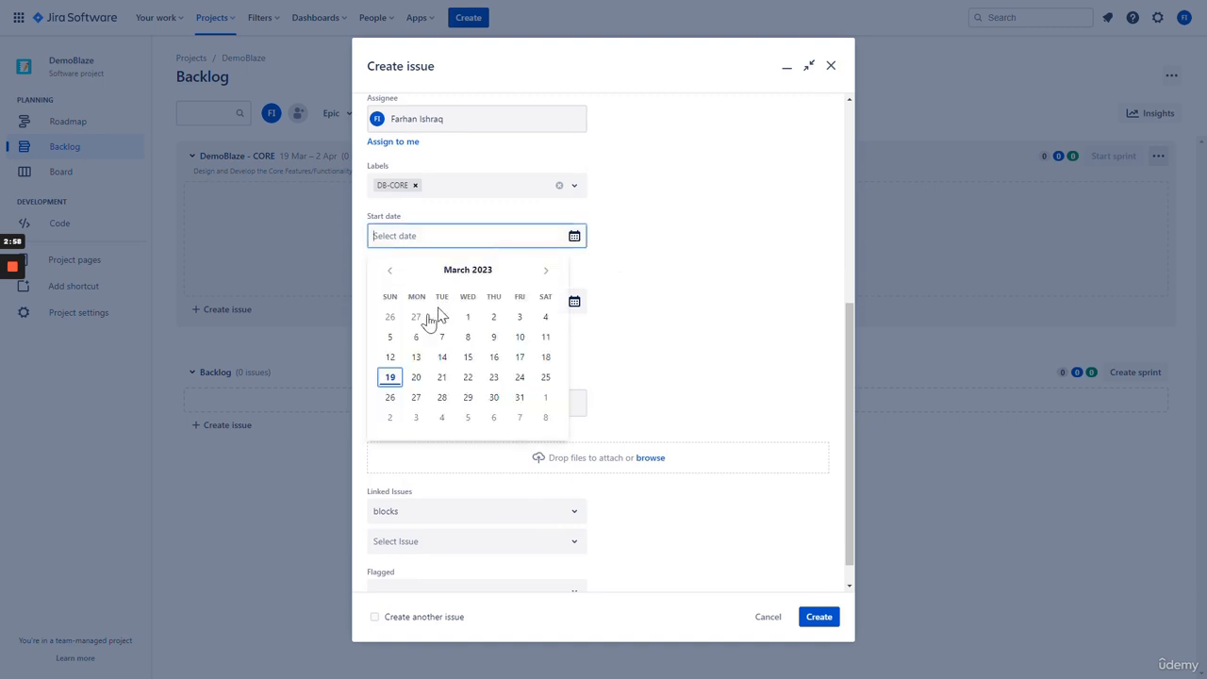
pyautogui.click(391, 379)
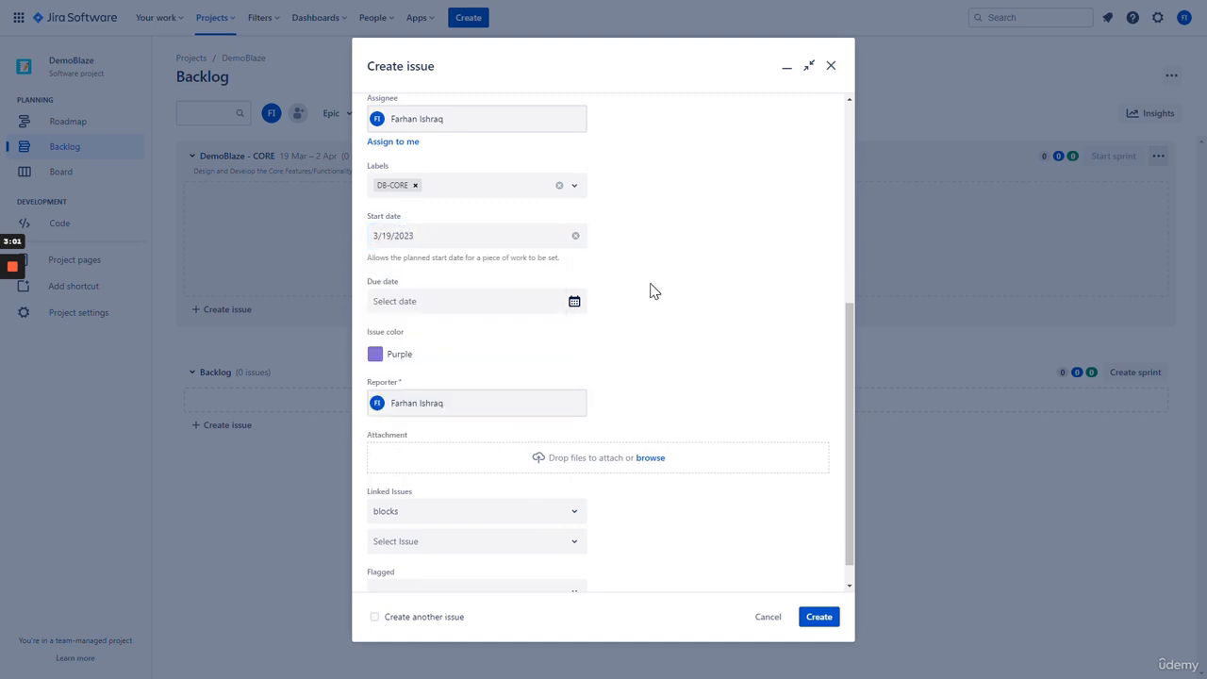
pyautogui.click(575, 302)
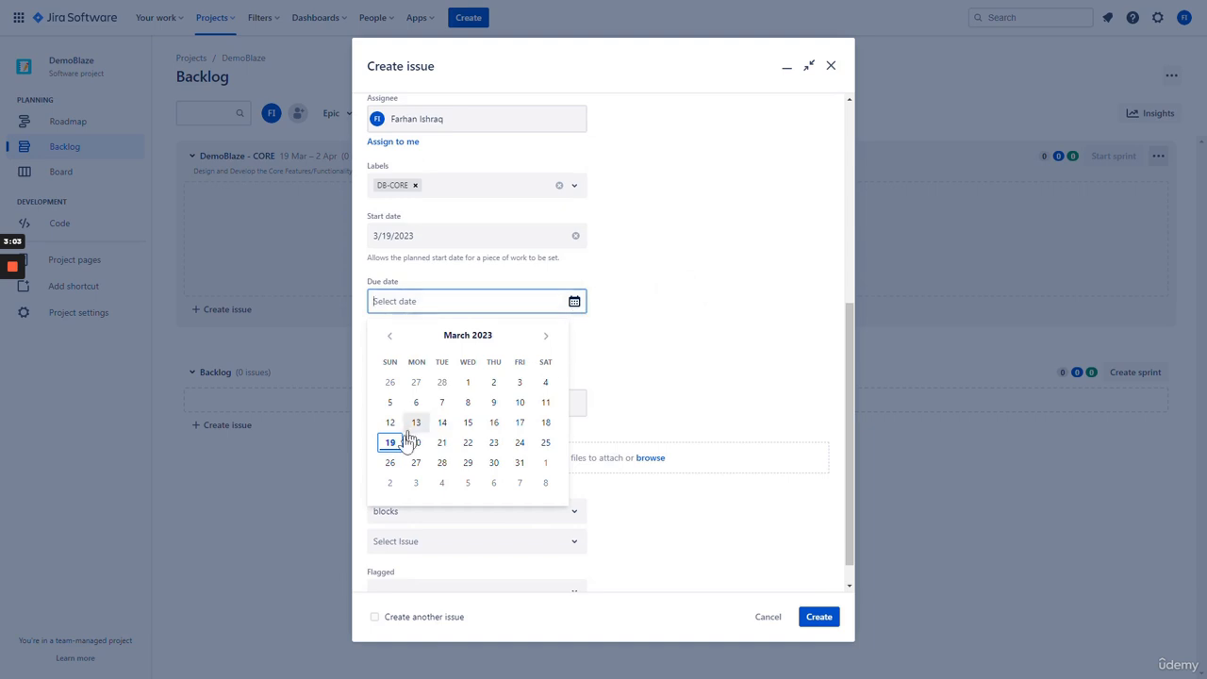
pyautogui.click(390, 462)
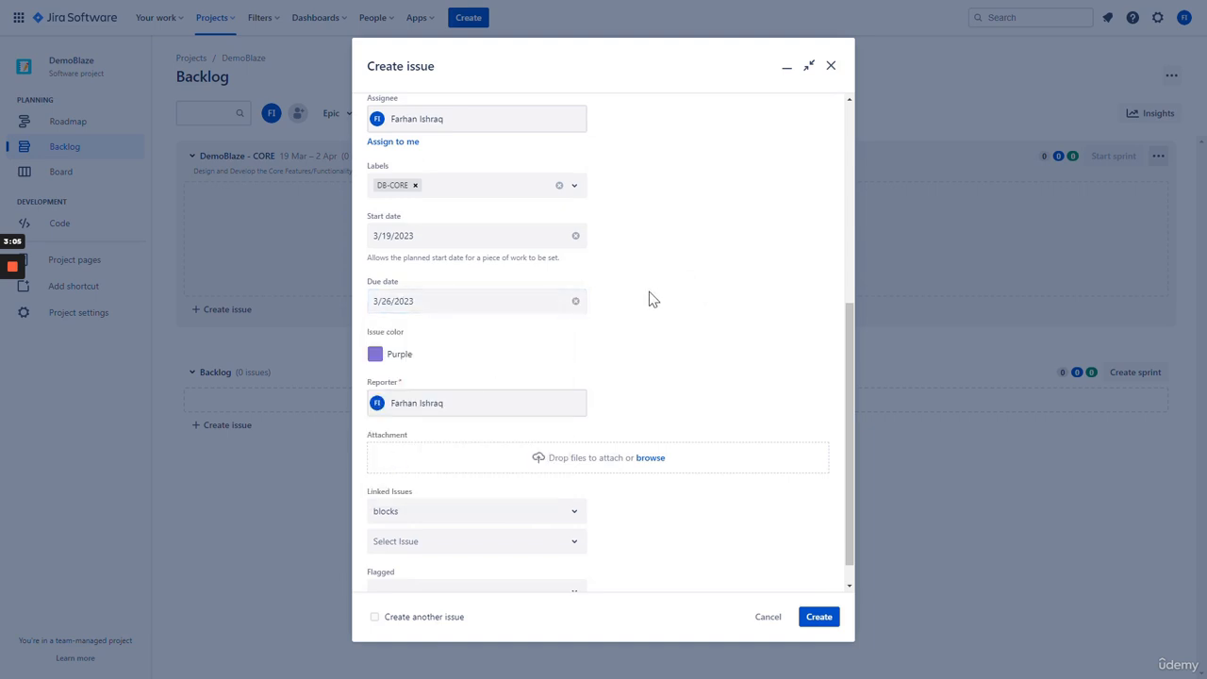
# - Review the filled-in fields and create the DemoBlaze - CORE epic
pyautogui.scroll(-1, 665, 266)
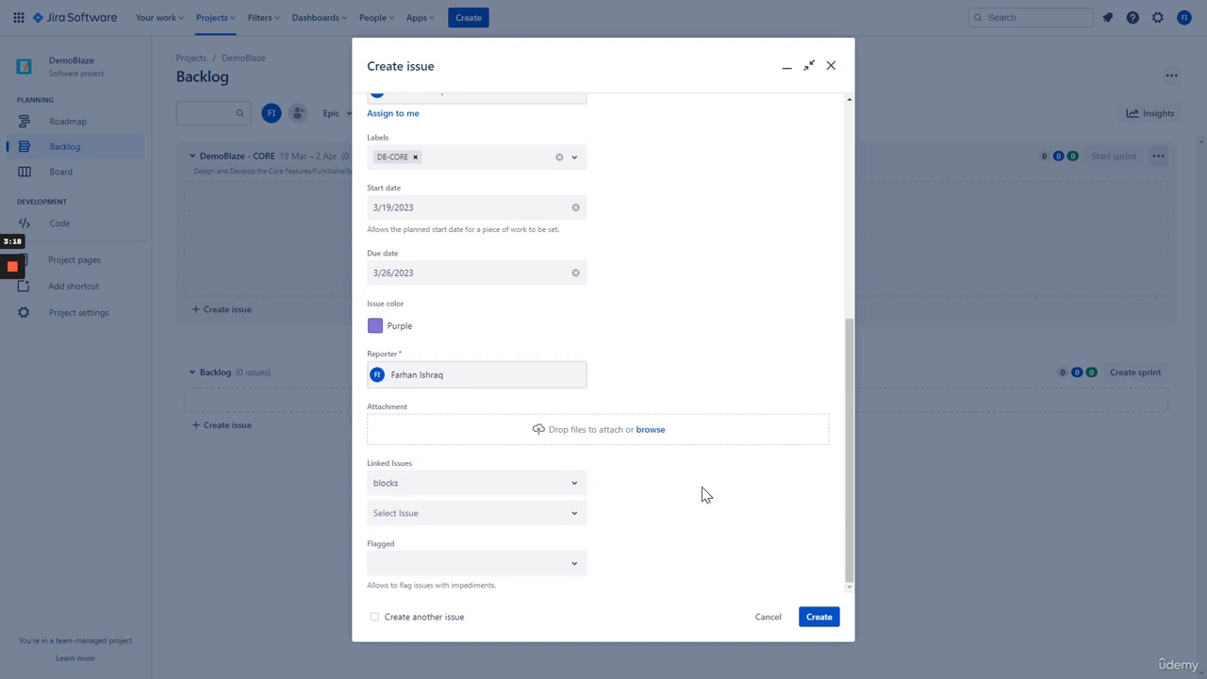
pyautogui.scroll(5, 715, 532)
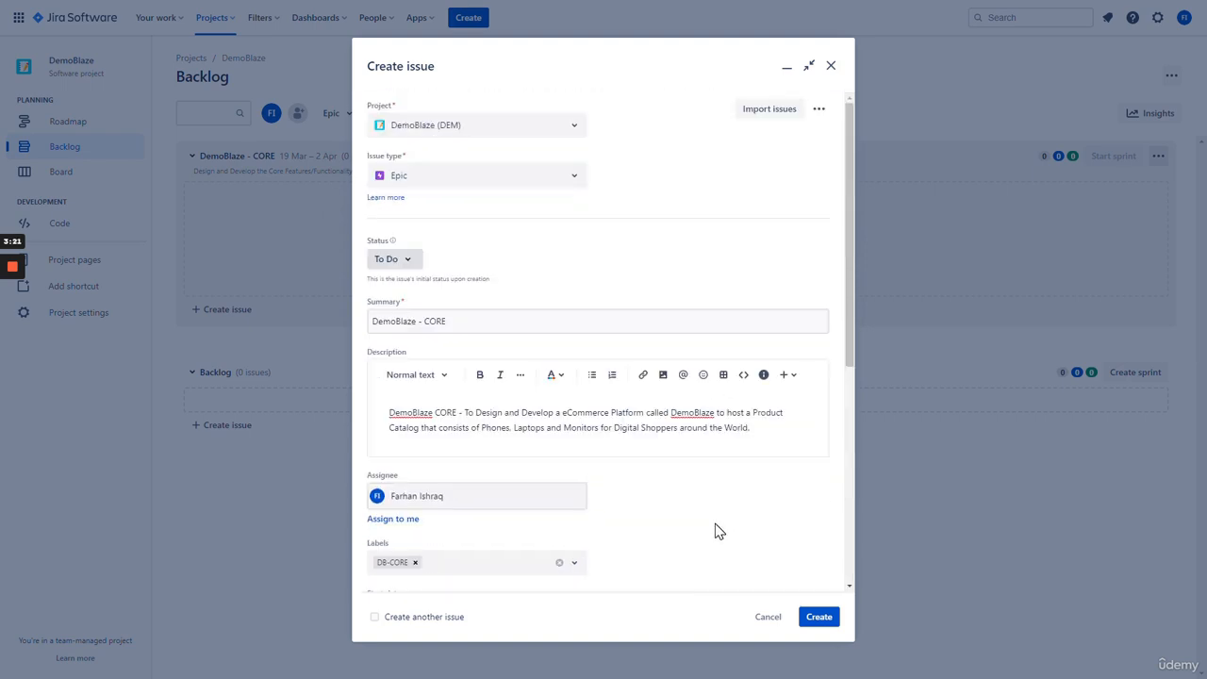
pyautogui.scroll(-5, 715, 532)
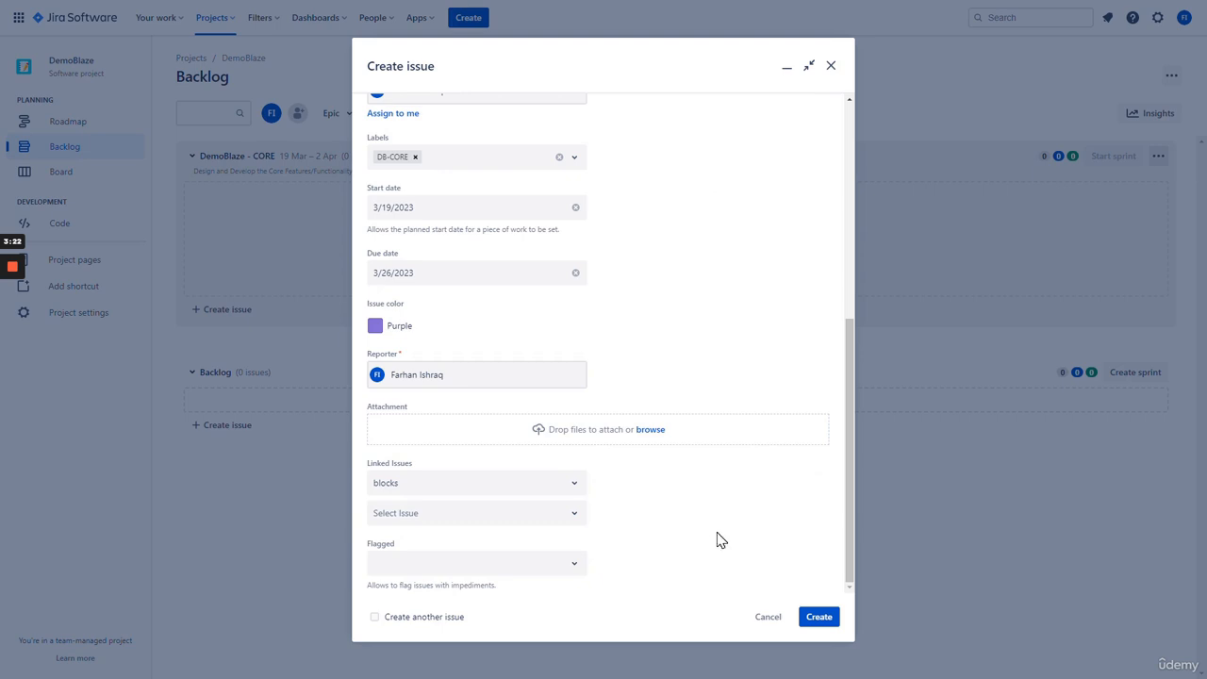
pyautogui.click(819, 620)
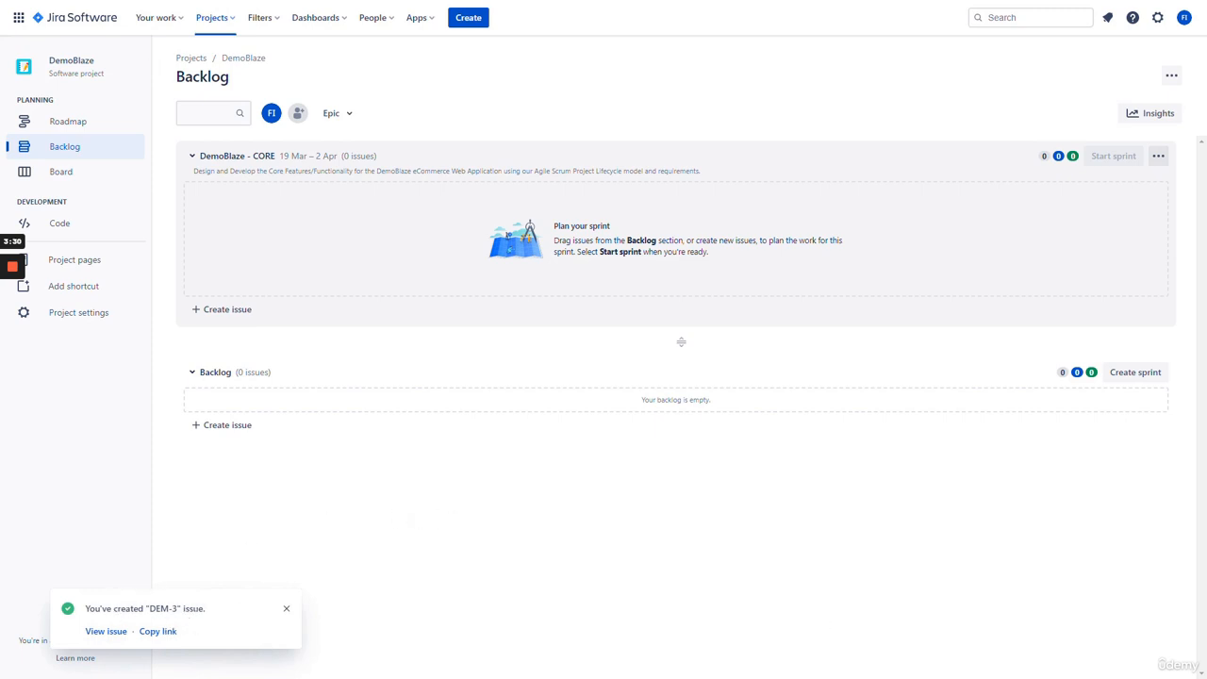
# - Open epic DEM-3 from the success message and list its available status transitions from To Do
pyautogui.click(106, 631)
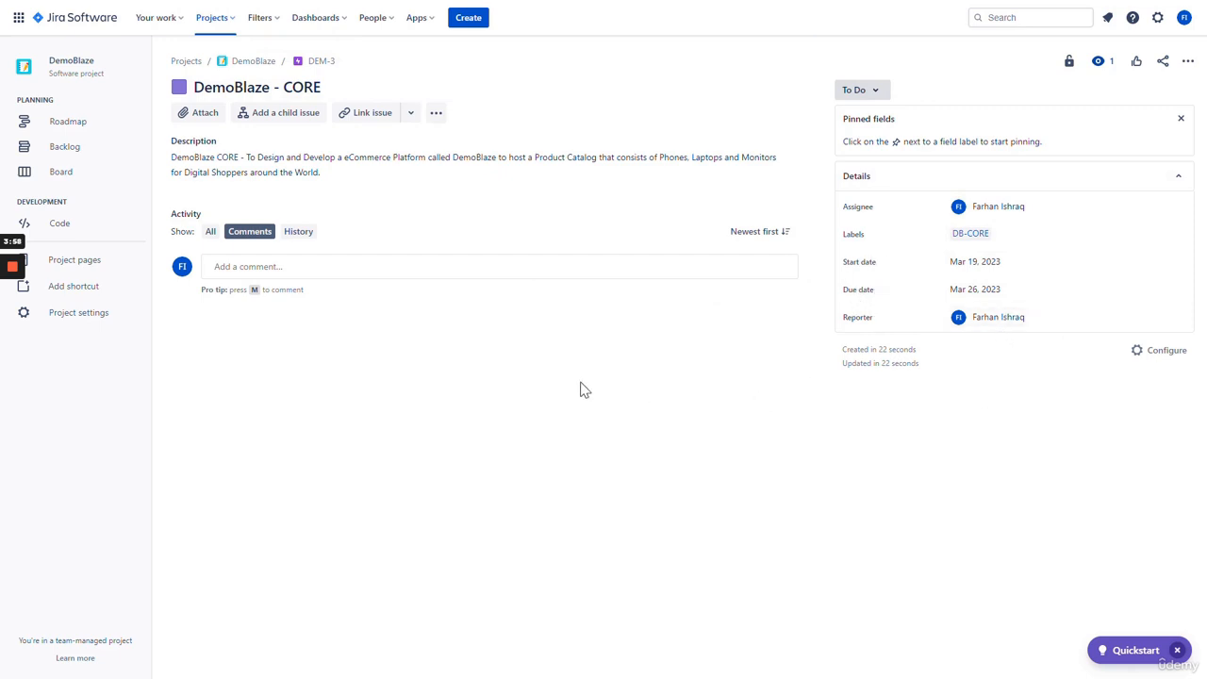
pyautogui.click(879, 92)
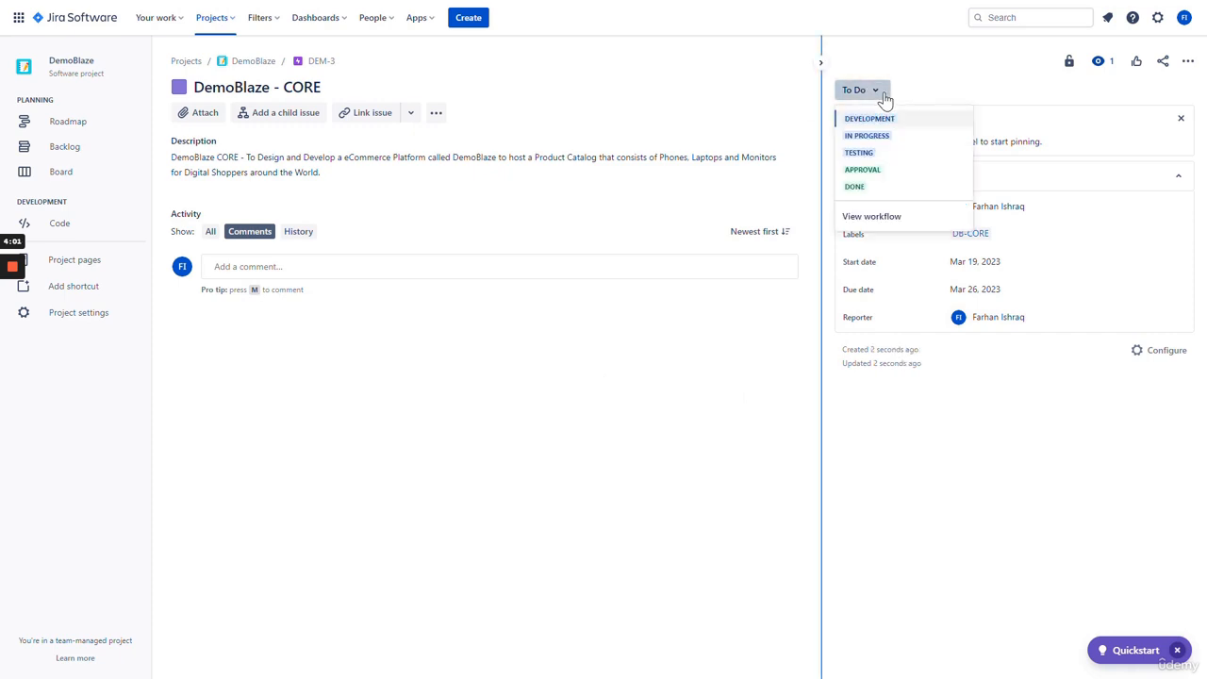
pyautogui.click(919, 88)
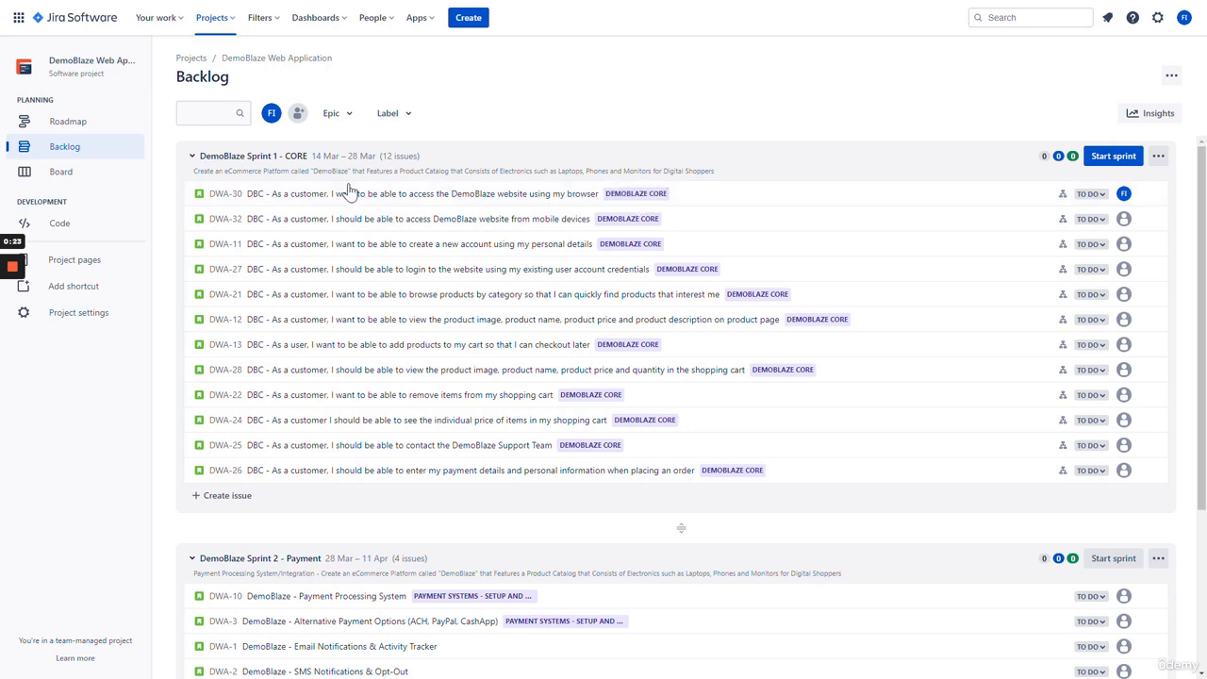
# - Select DWA-30 in the backlog and open it on its full issue page
pyautogui.click(277, 200)
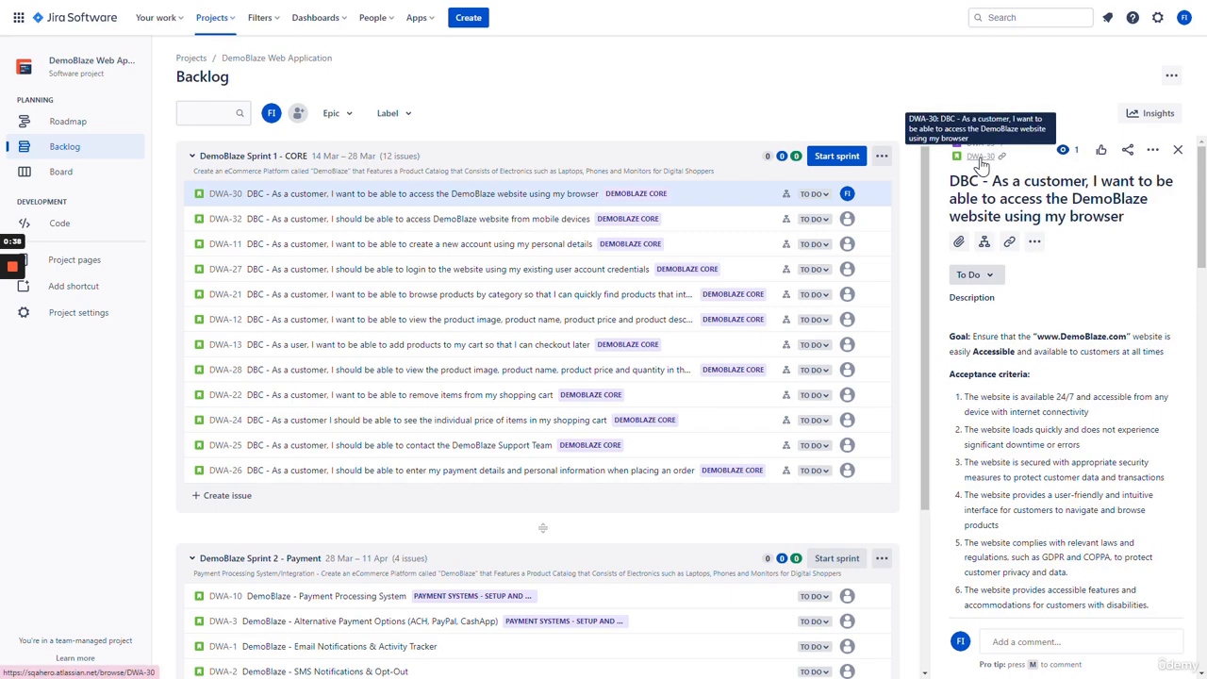
pyautogui.rightClick(981, 165)
pyautogui.click(983, 164)
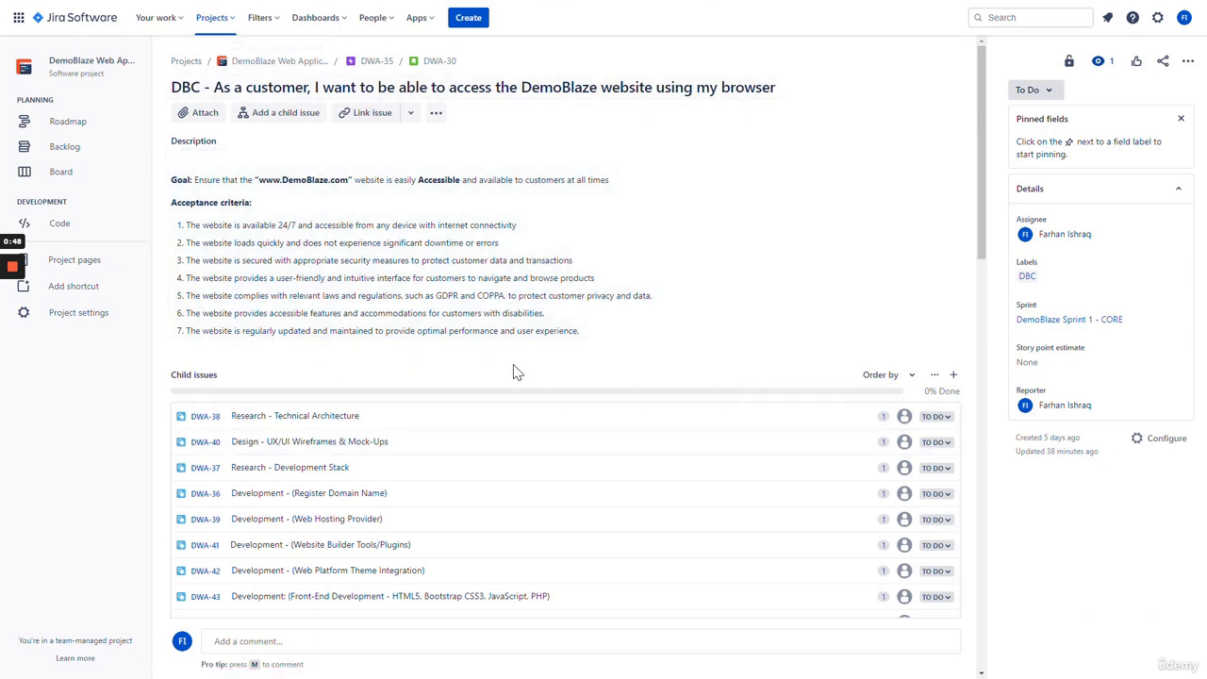
# - Open parent epic DWA-35 from the DWA-30 breadcrumb
pyautogui.click(378, 68)
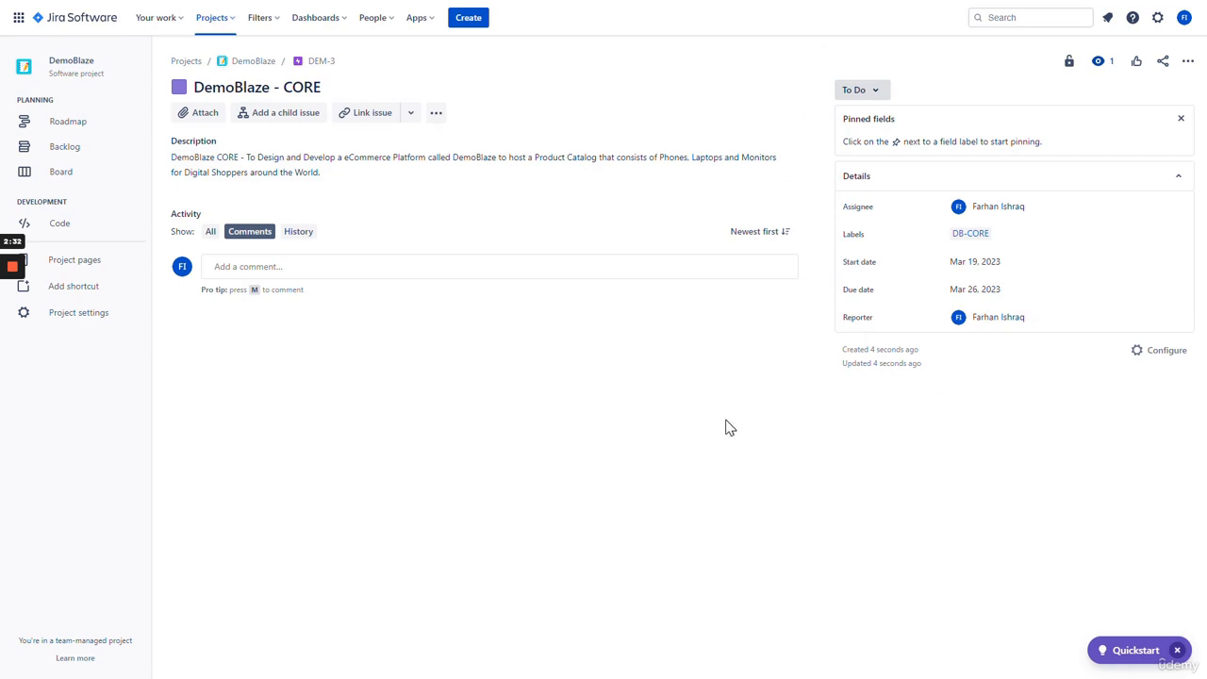
# - Return to the DemoBlaze backlog and dismiss the empty inline issue entry
pyautogui.click(95, 154)
pyautogui.click(440, 478)
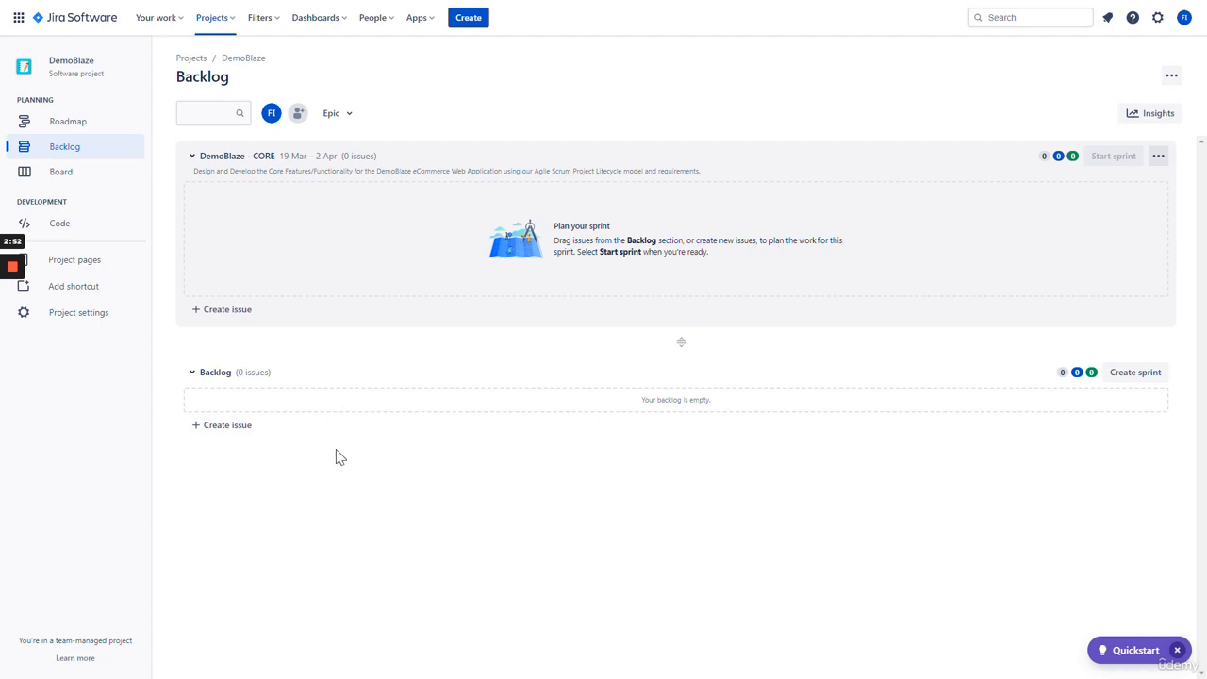
# - Add backlog story 'DBC - As a user, I would like to access the DemoBlaze eCommerce Web Application… to purchase Products online'
pyautogui.click(231, 436)
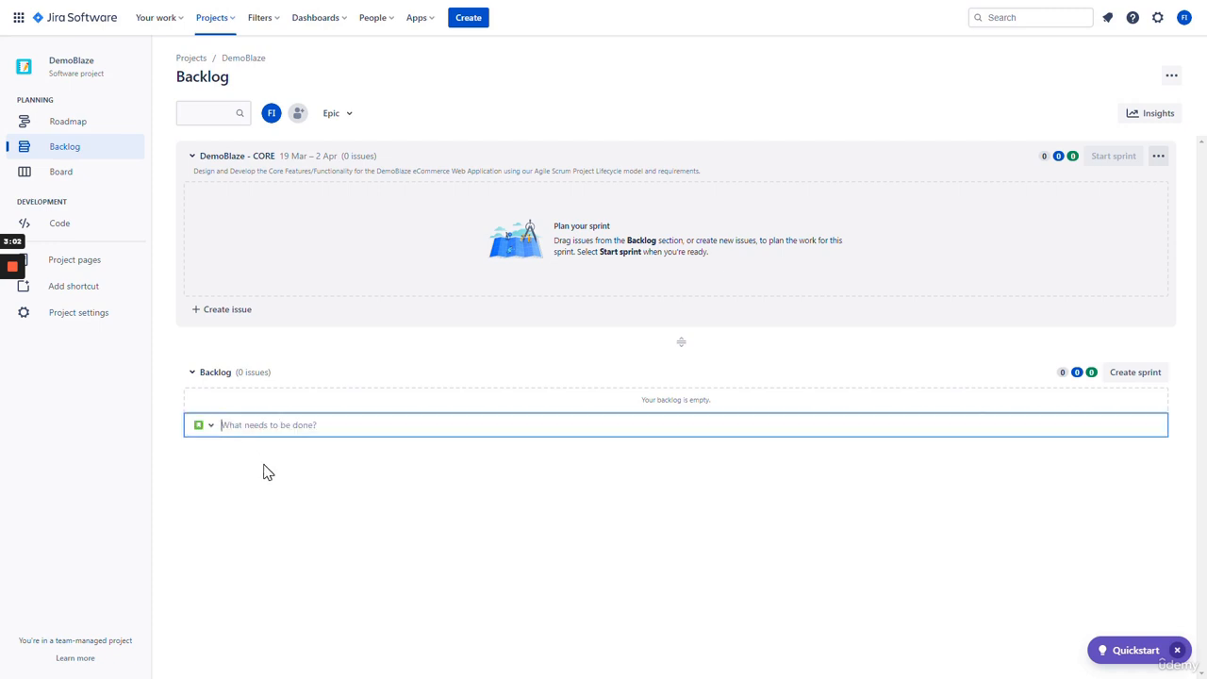
pyautogui.write('DBC - As a user, I would like to ')
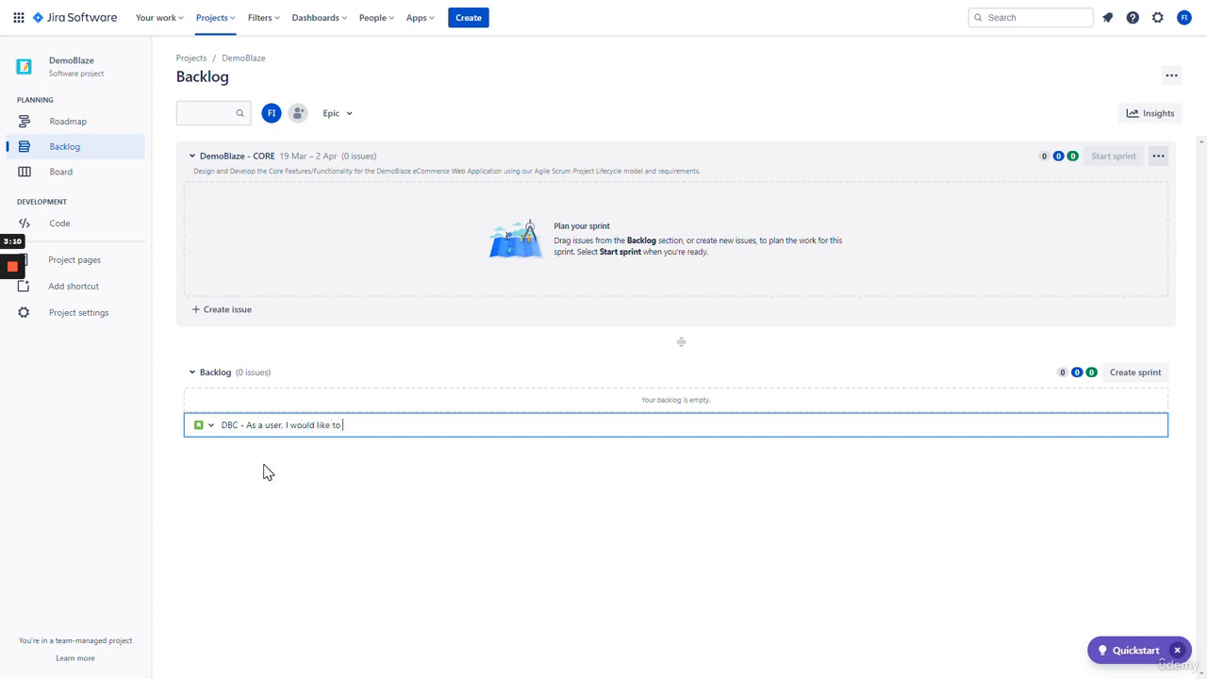
pyautogui.write('access the DemoBlaze eCommerce W')
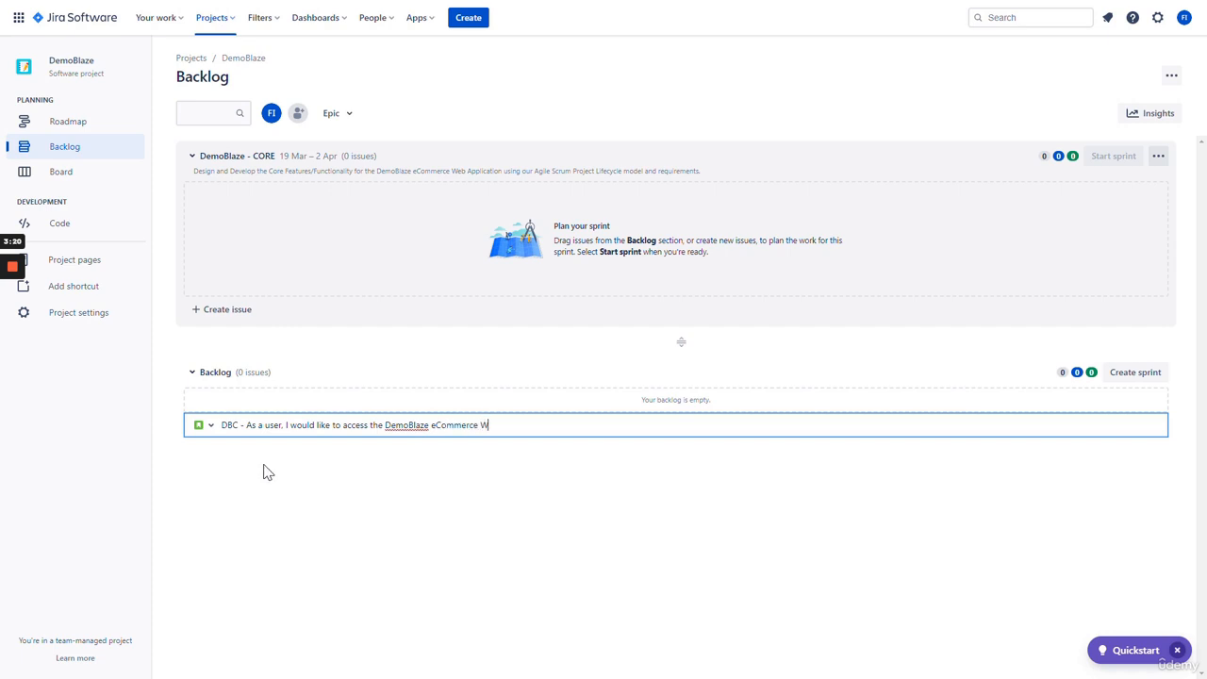
pyautogui.write('eb Application or Platform using my Web')
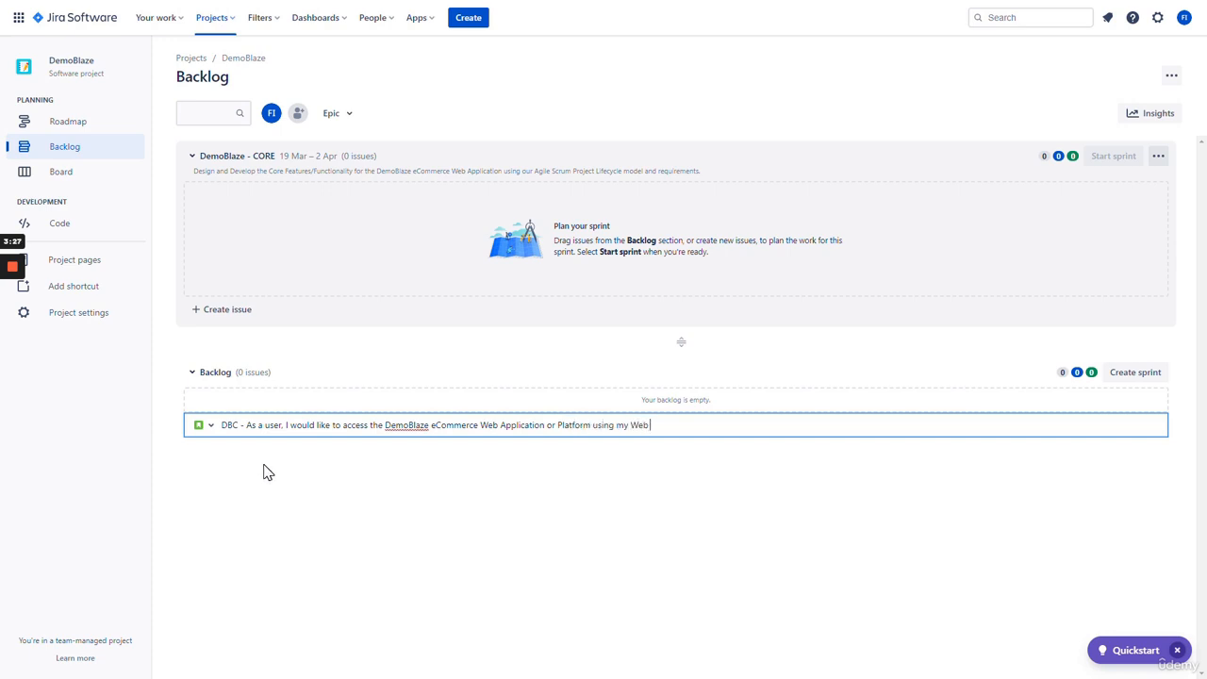
pyautogui.write(' Browser to purhcase')
pyautogui.press('BackSpace')
pyautogui.press('BackSpace')
pyautogui.press('BackSpace')
pyautogui.press('BackSpace')
pyautogui.press('BackSpace')
pyautogui.press('BackSpace')
pyautogui.write('charse')
pyautogui.press('BackSpace')
pyautogui.press('BackSpace')
pyautogui.press('BackSpace')
pyautogui.write('se Products online')
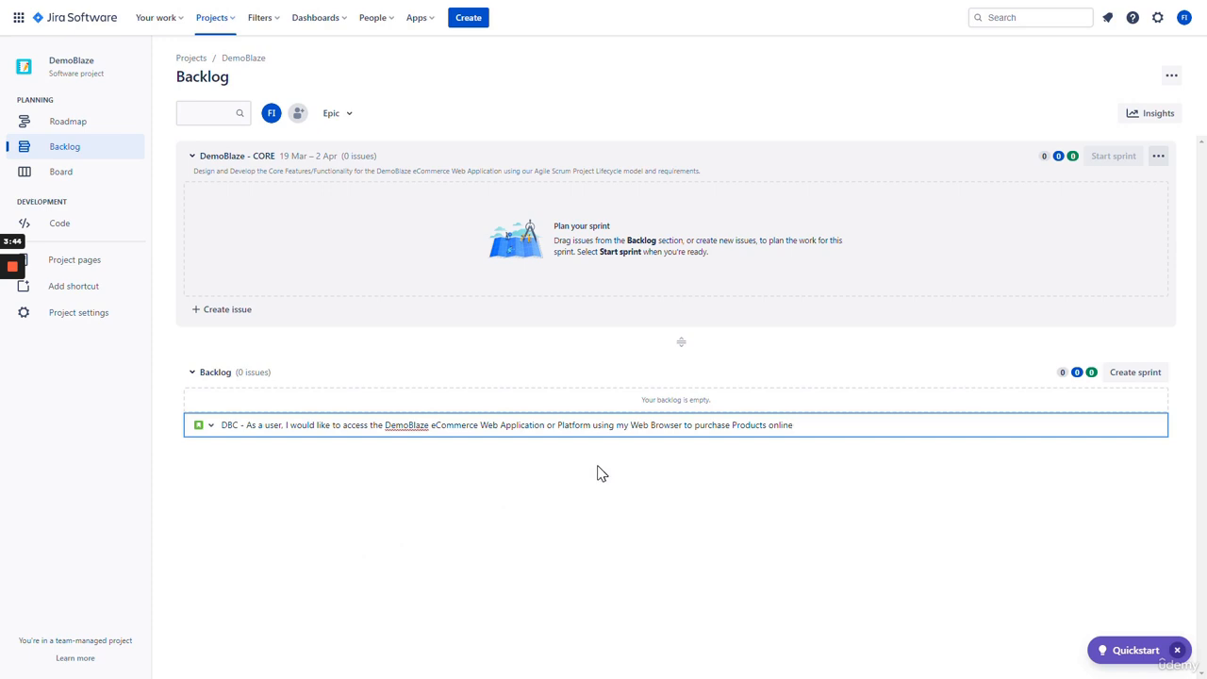
pyautogui.press('Return')
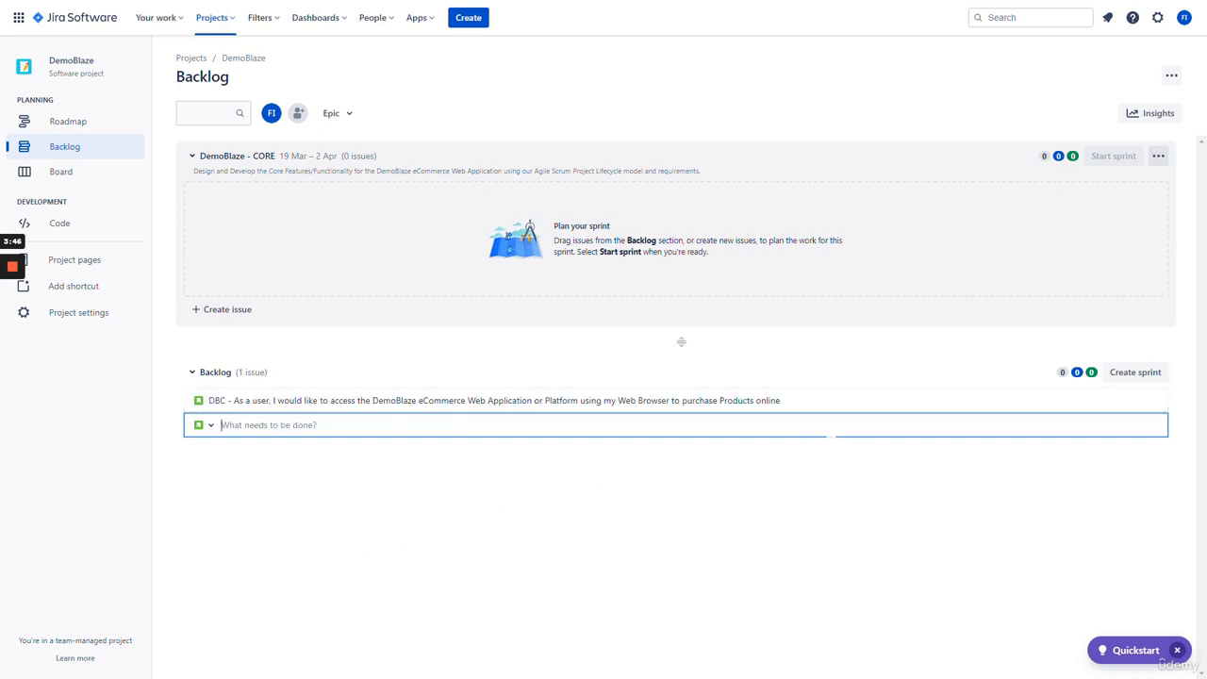
# - Select the DEM-4 row in the backlog, then open DEM-4 from its side-panel key link
pyautogui.click(330, 407)
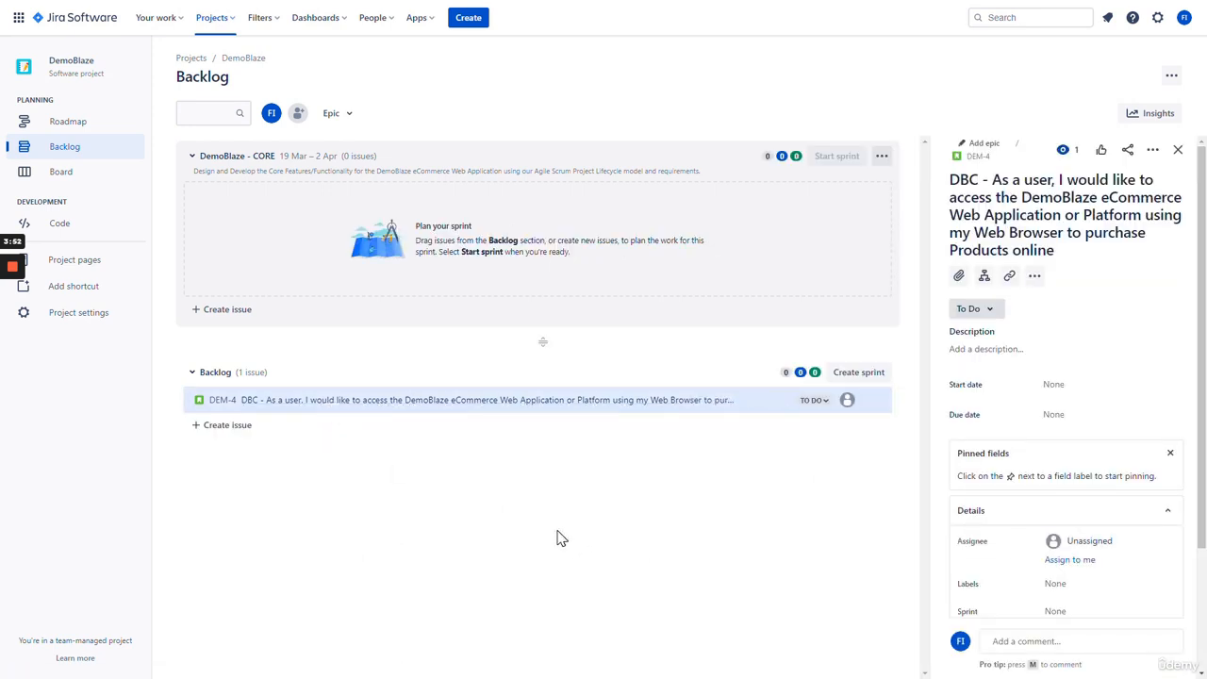
pyautogui.scroll(-2, 1126, 366)
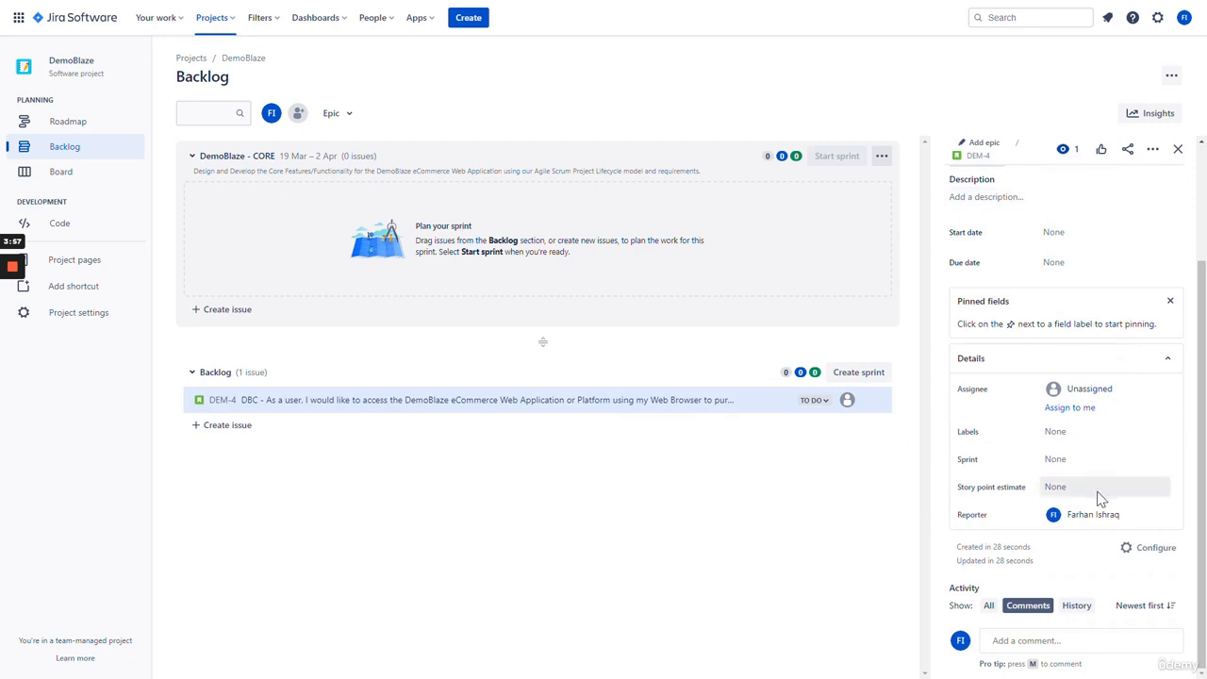
pyautogui.scroll(2, 1100, 453)
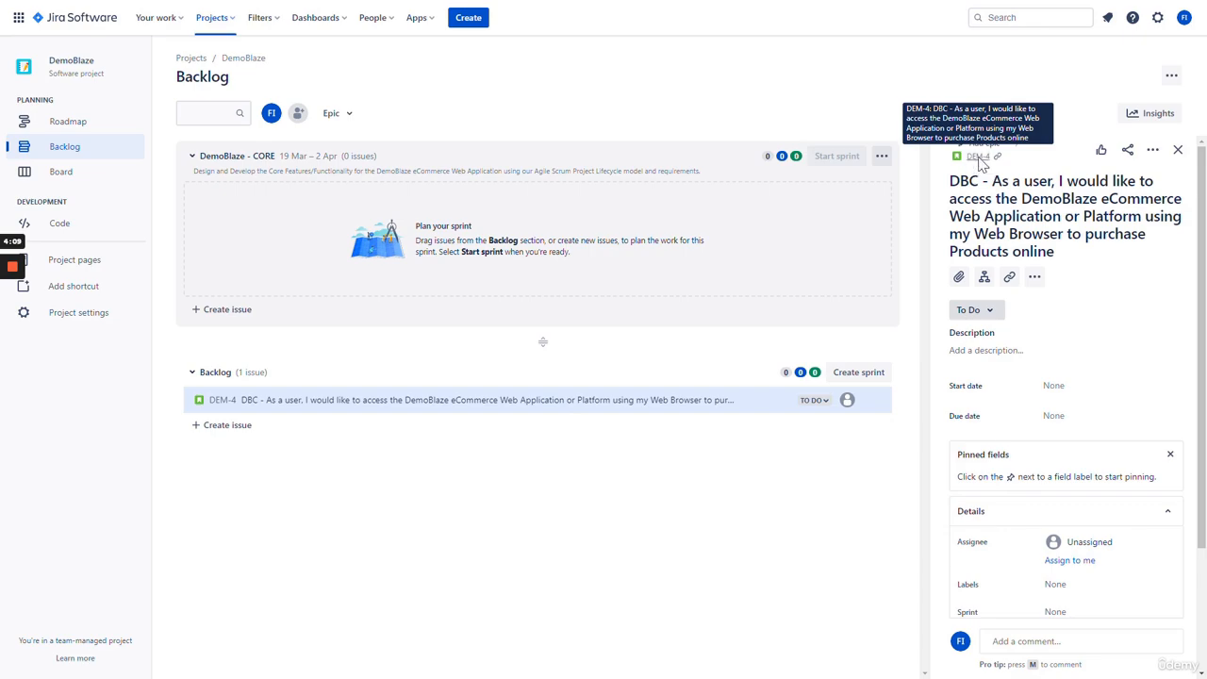
pyautogui.click(979, 157)
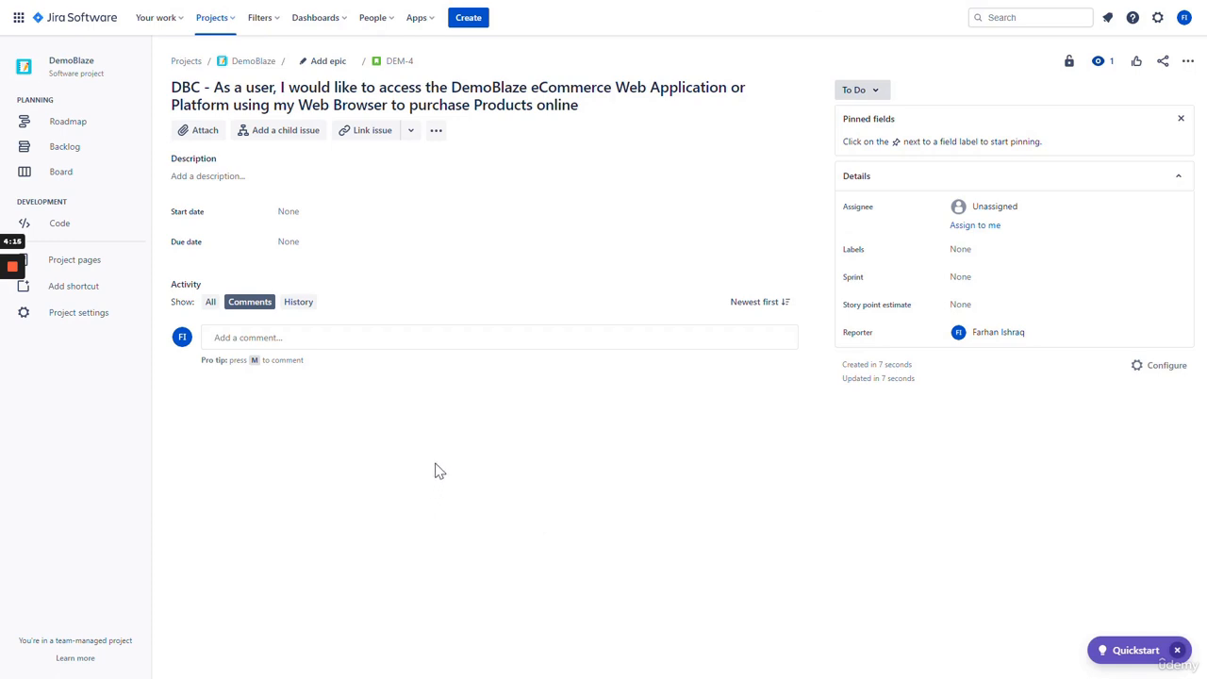
# - Write DEM-4's description about buying Phones, Laptops & Monitors on DemoBlaze online anywhere, anytime
pyautogui.click(255, 181)
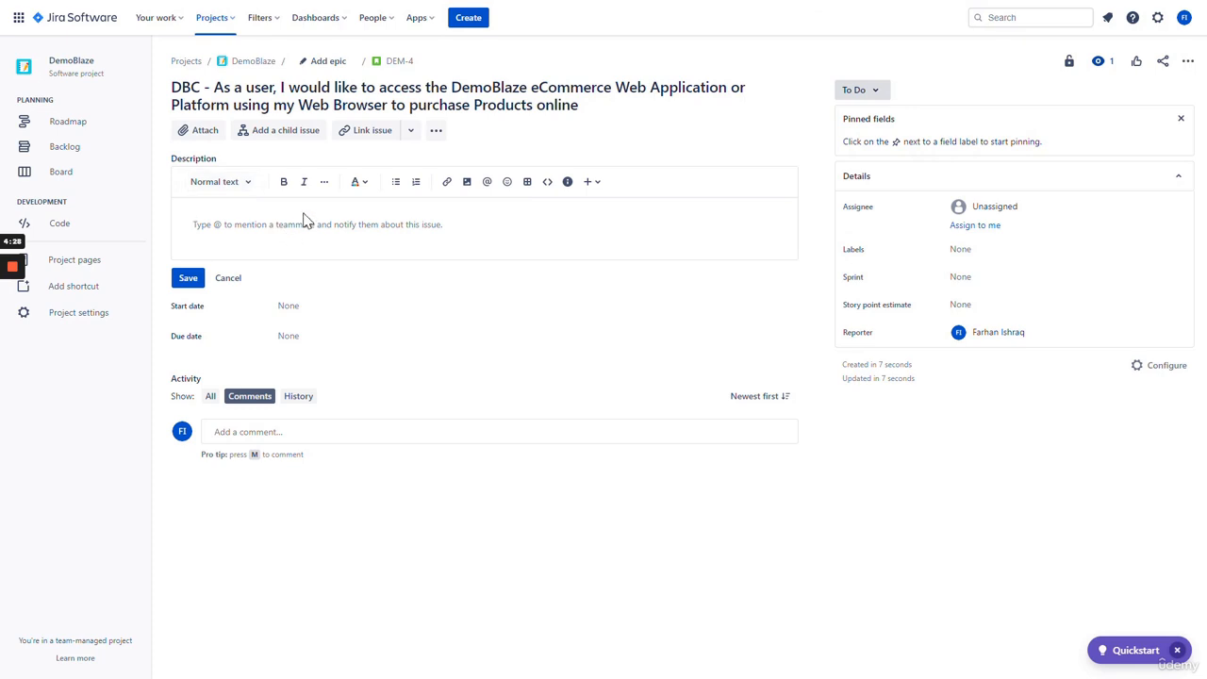
pyautogui.write('As')
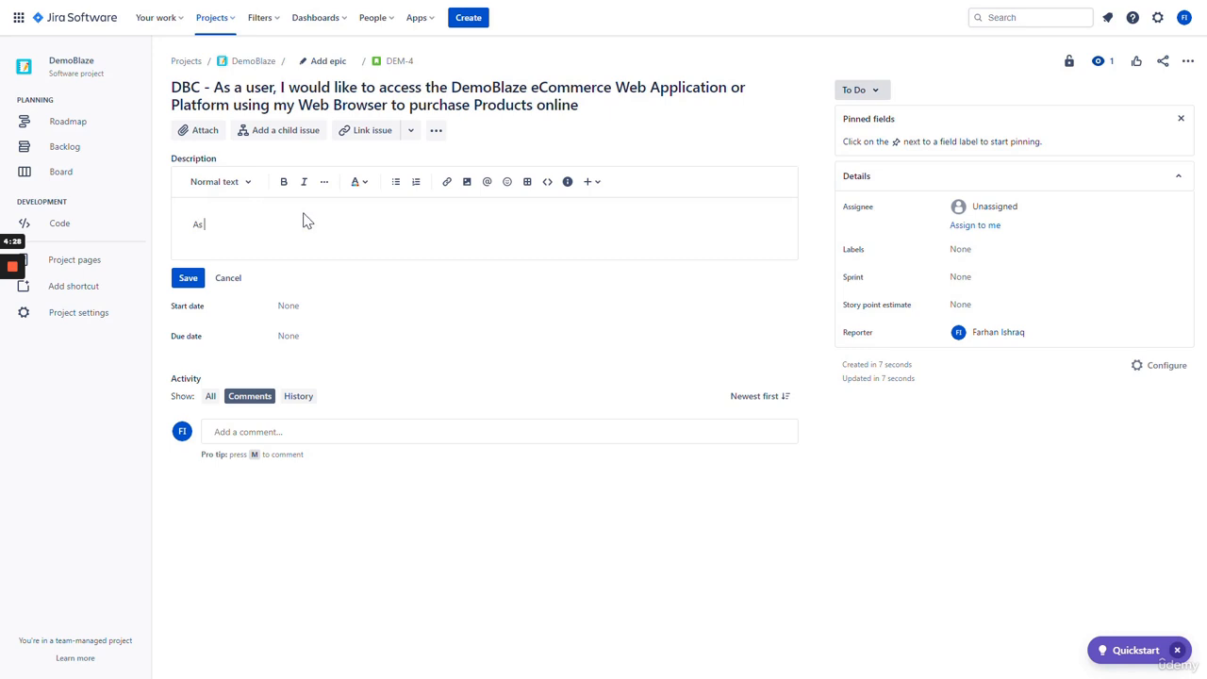
pyautogui.write(' a user I would like to access the DemoBlaze eCommer')
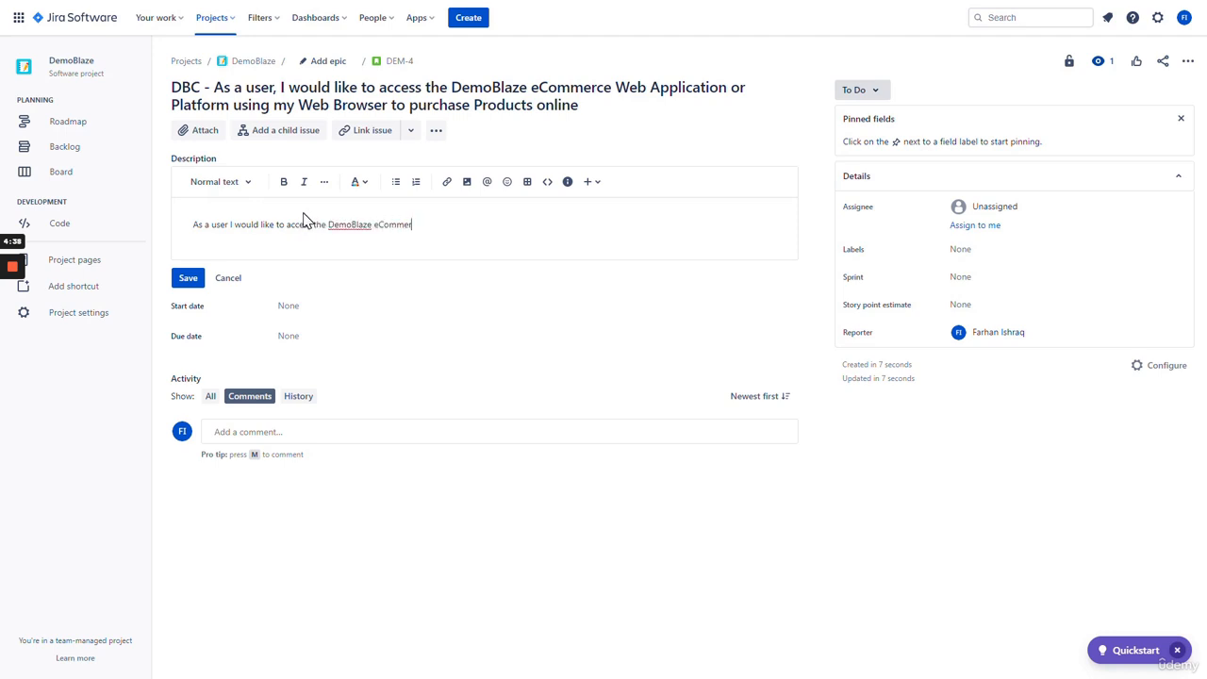
pyautogui.write('ce website or application using my Web D')
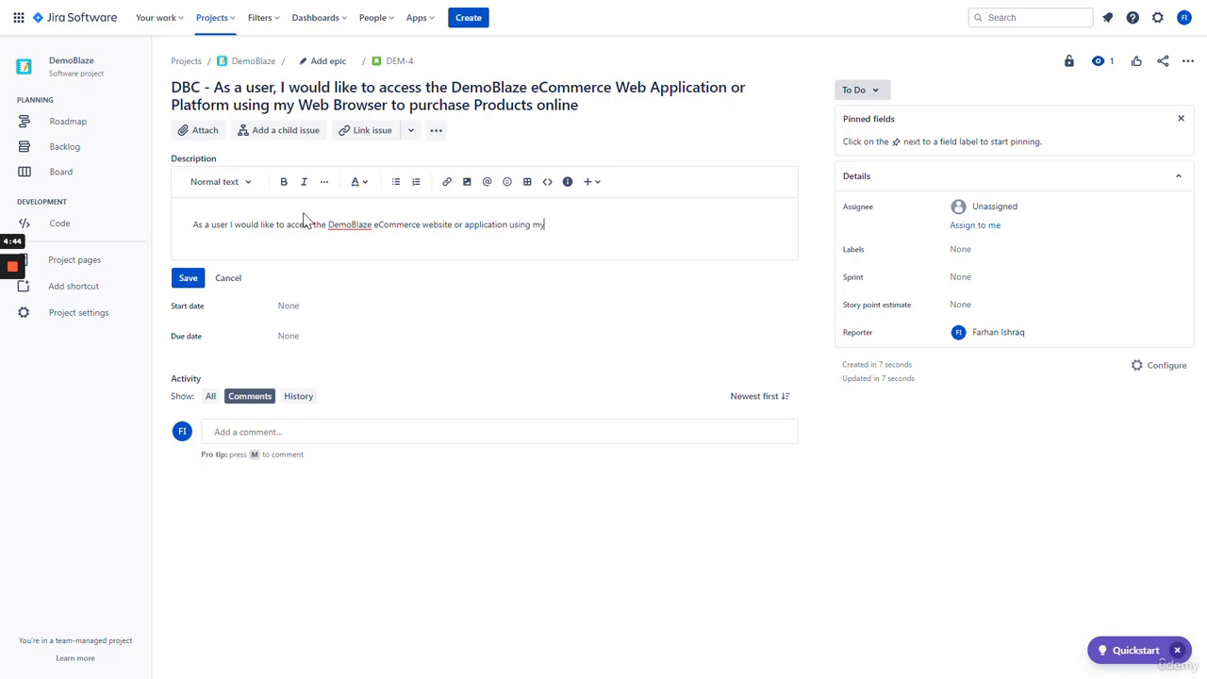
pyautogui.press('BackSpace')
pyautogui.write('Bro')
pyautogui.write('wser')
pyautogui.write(' to proc')
pyautogui.press('BackSpace')
pyautogui.press('BackSpace')
pyautogui.press('BackSpace')
pyautogui.write('urhcase')
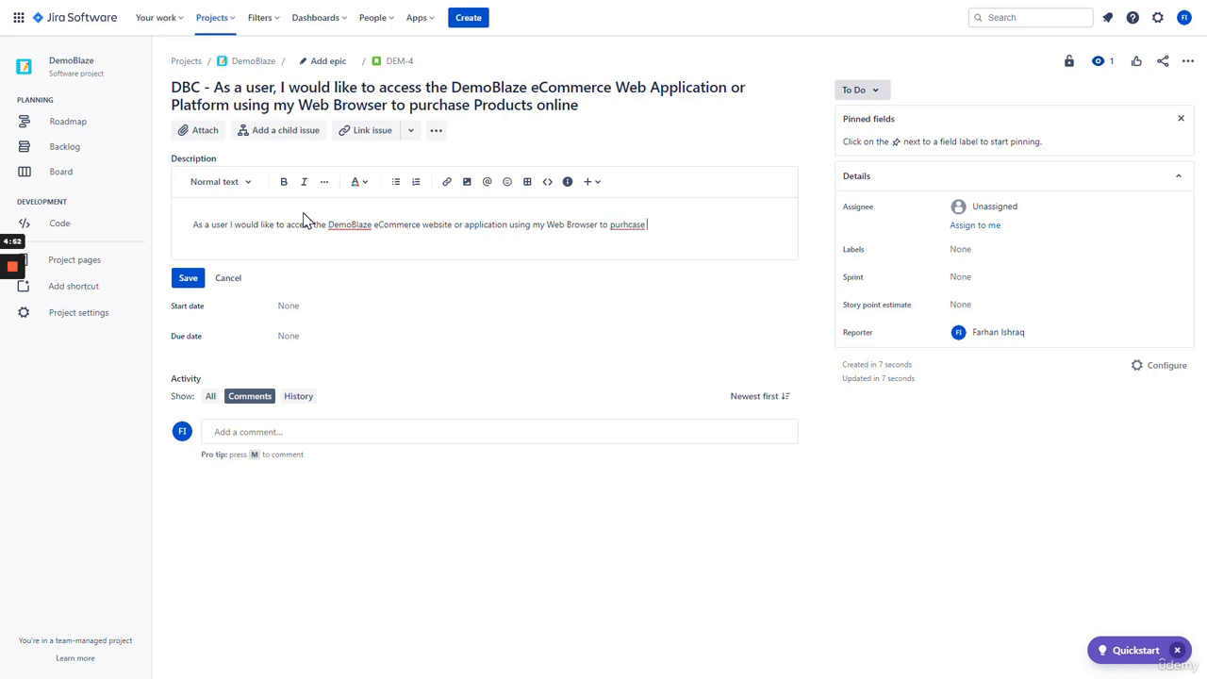
pyautogui.press('BackSpace')
pyautogui.write('chase products')
pyautogui.press('BackSpace')
pyautogui.press('BackSpace')
pyautogui.press('BackSpace')
pyautogui.press('BackSpace')
pyautogui.press('BackSpace')
pyautogui.write('electronic products such as Pho')
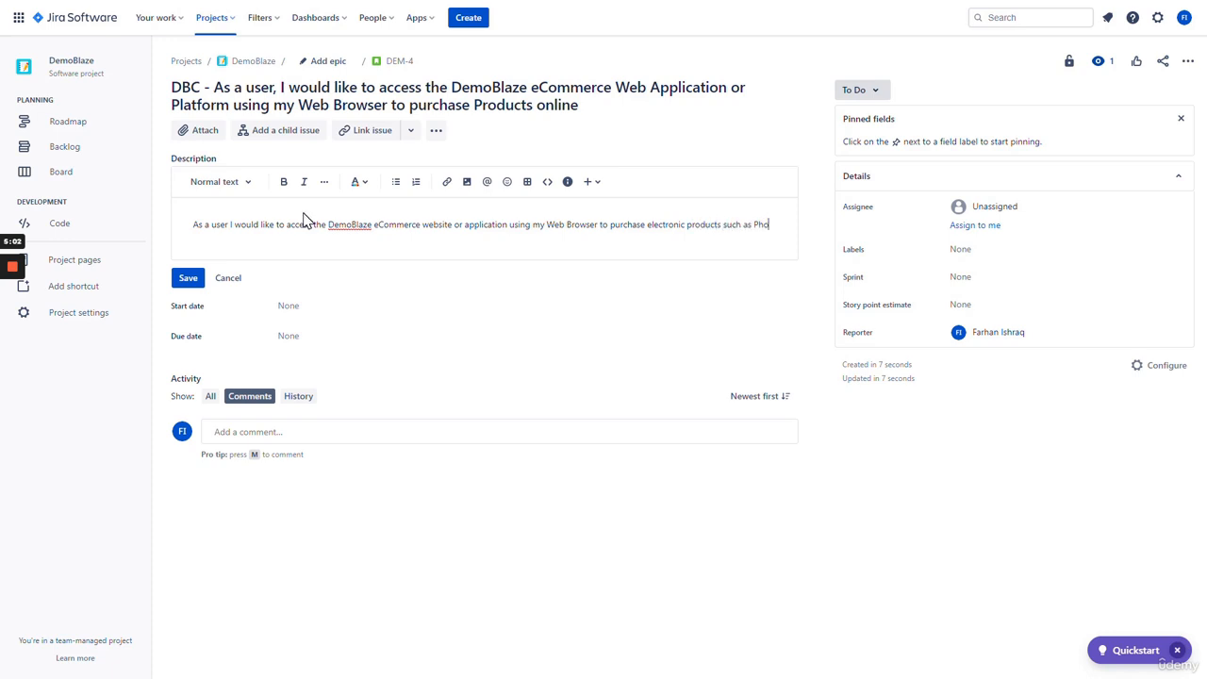
pyautogui.write('nes, Lap')
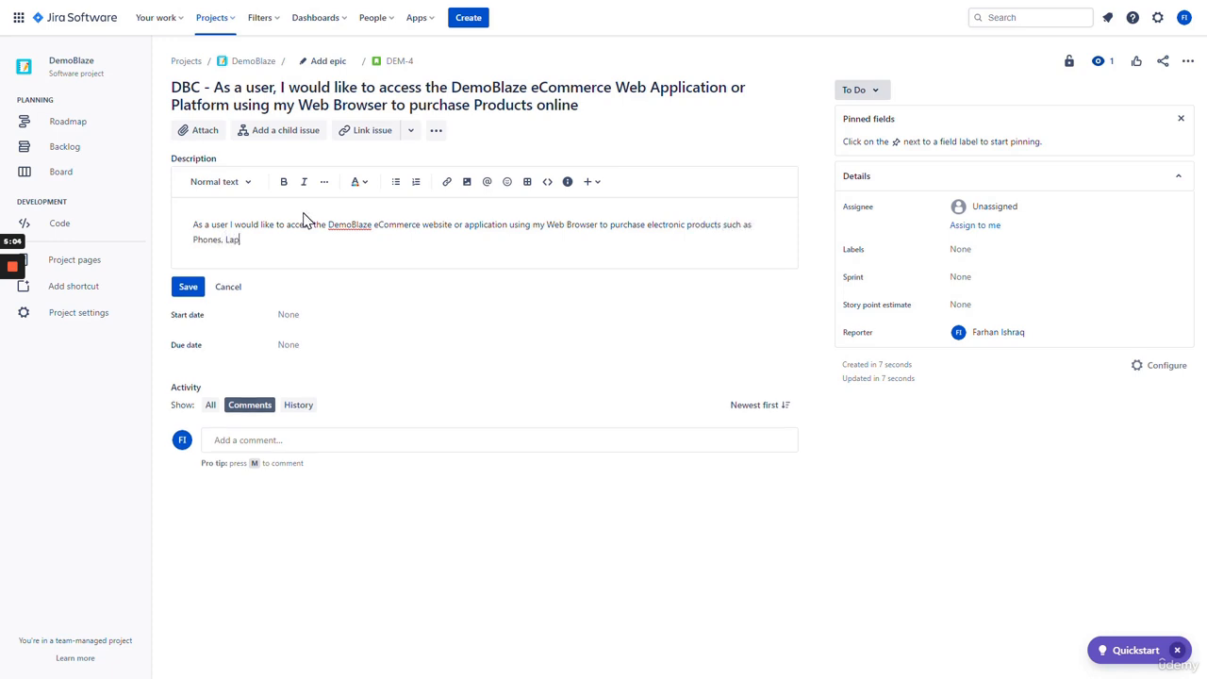
pyautogui.write('tops & Monitors')
pyautogui.write('online anywhere, any')
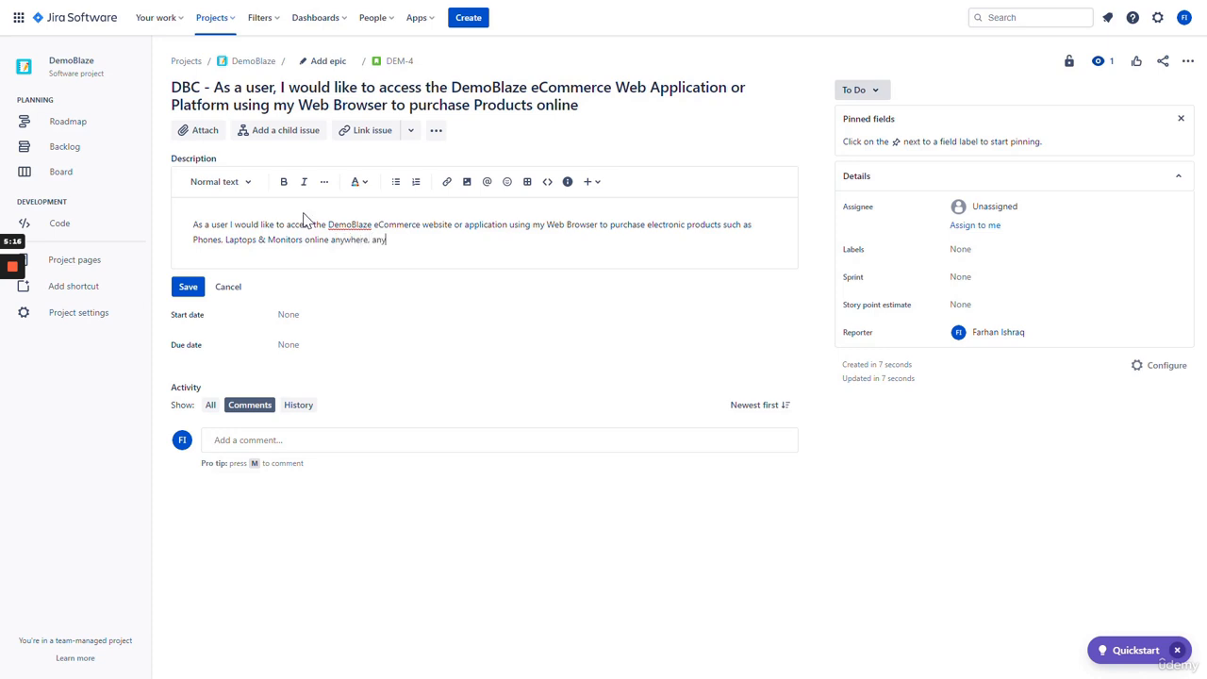
pyautogui.write('time.')
# - Insert a 'Description:' label at the start of the text and select it
pyautogui.press('Return')
pyautogui.press('Return')
pyautogui.click(193, 225)
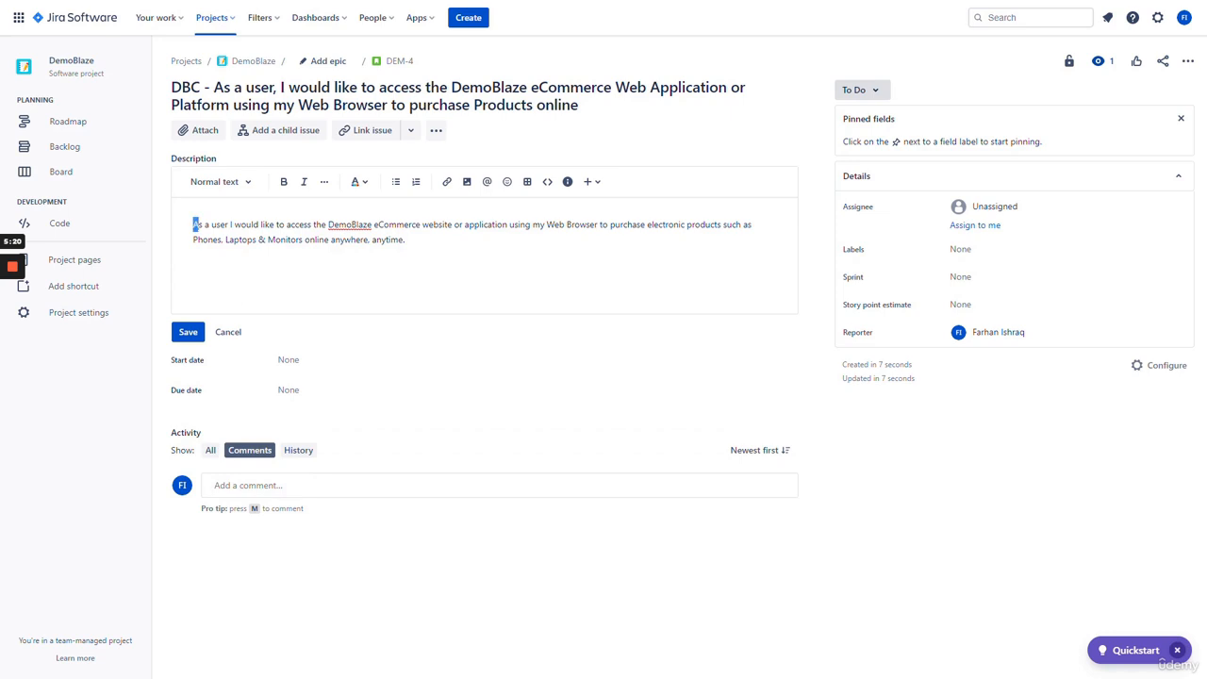
pyautogui.write('Description:')
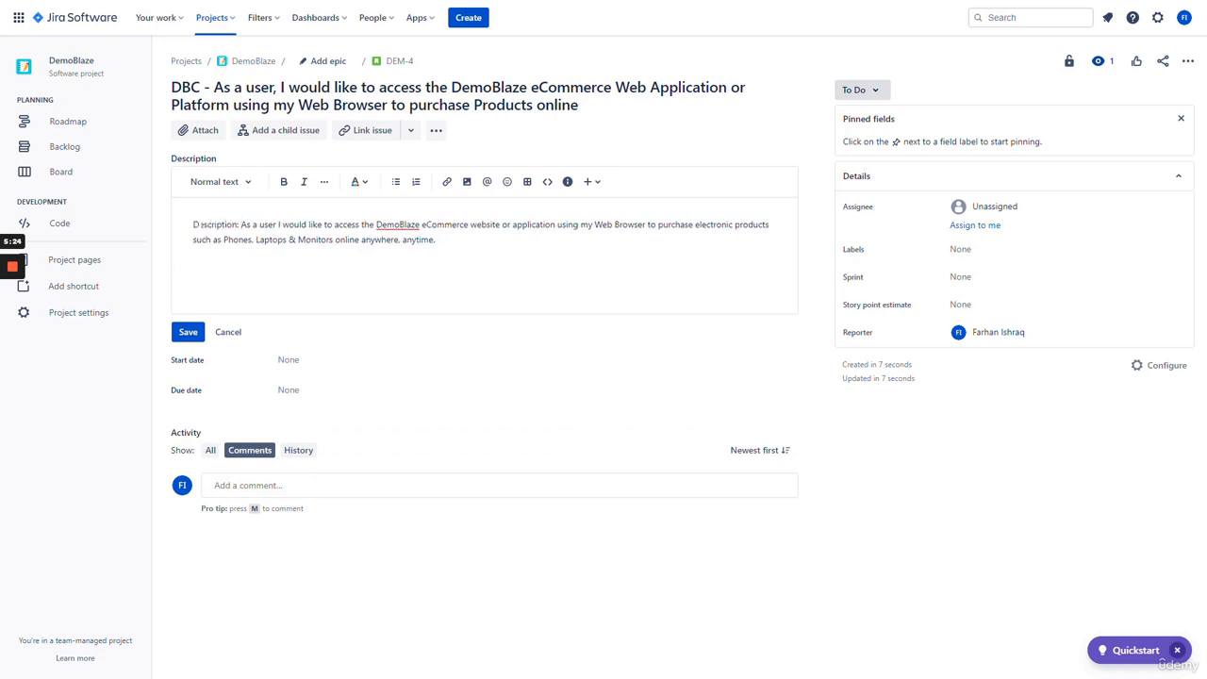
pyautogui.moveTo(241, 225); pyautogui.dragTo(189, 234)
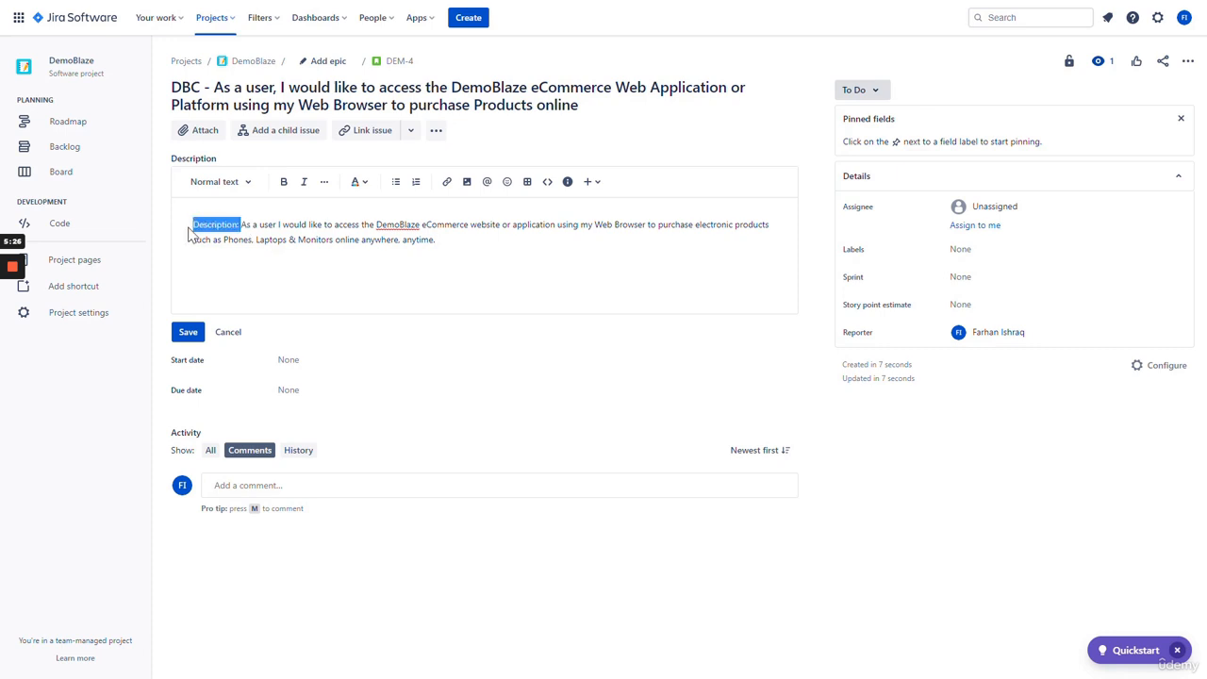
# - Make 'Description:' bold and add an 'Acceptance Criteria:' line below the story text
pyautogui.click(284, 181)
pyautogui.click(436, 240)
pyautogui.press('Return')
pyautogui.press('Return')
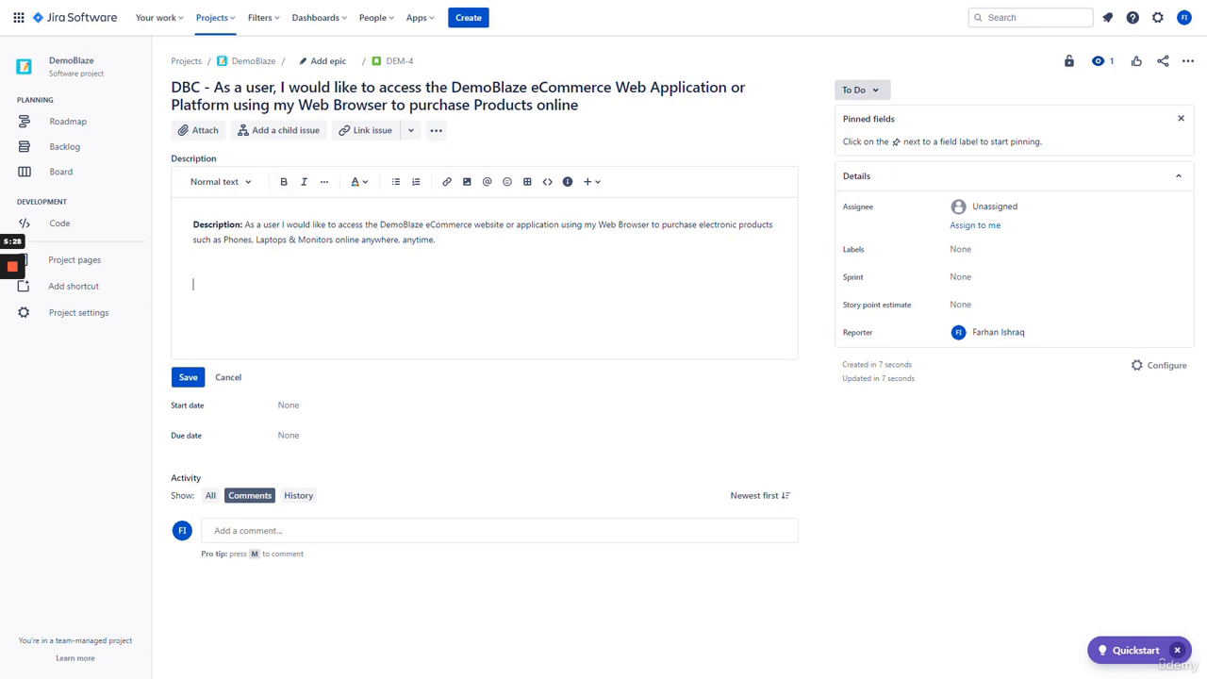
pyautogui.press('BackSpace')
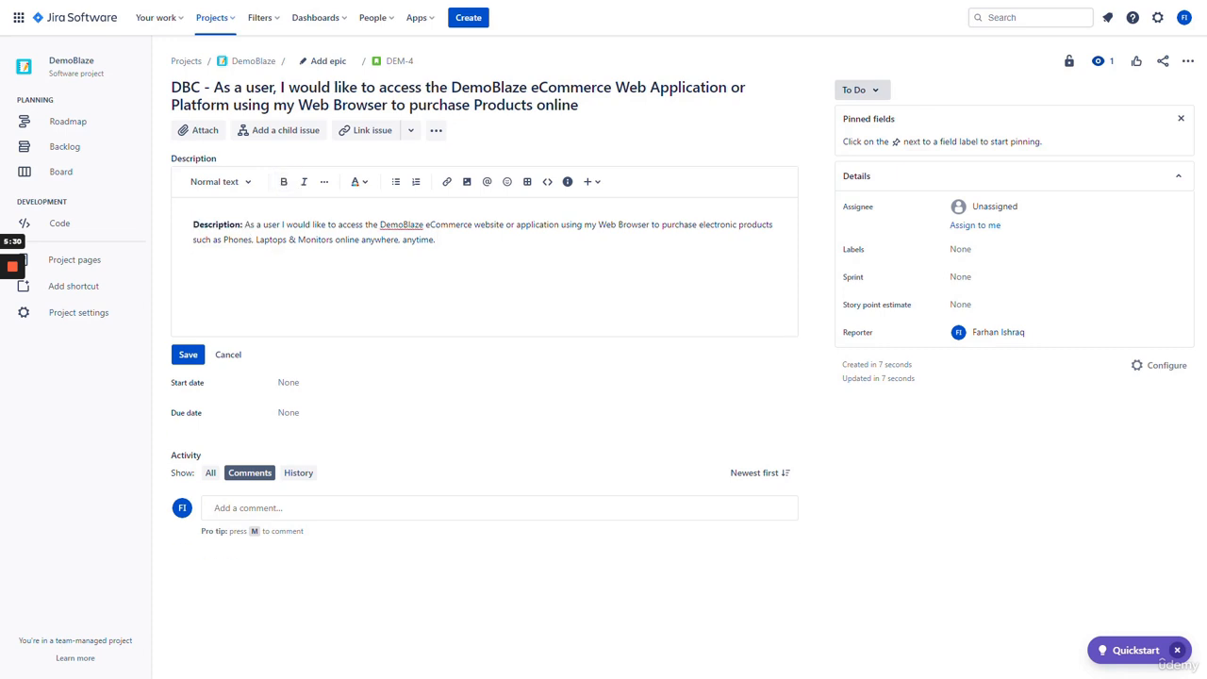
pyautogui.write('Acceptance')
pyautogui.write('Criteria:')
pyautogui.press('Return')
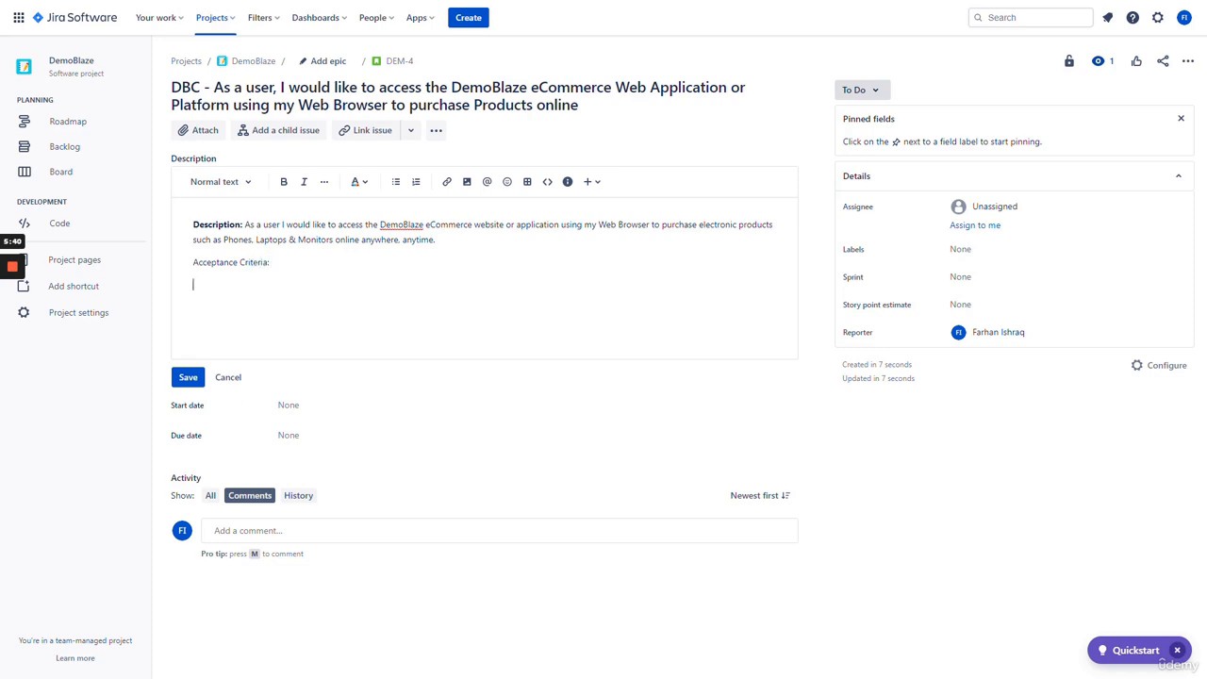
pyautogui.click(416, 181)
pyautogui.write('User s')
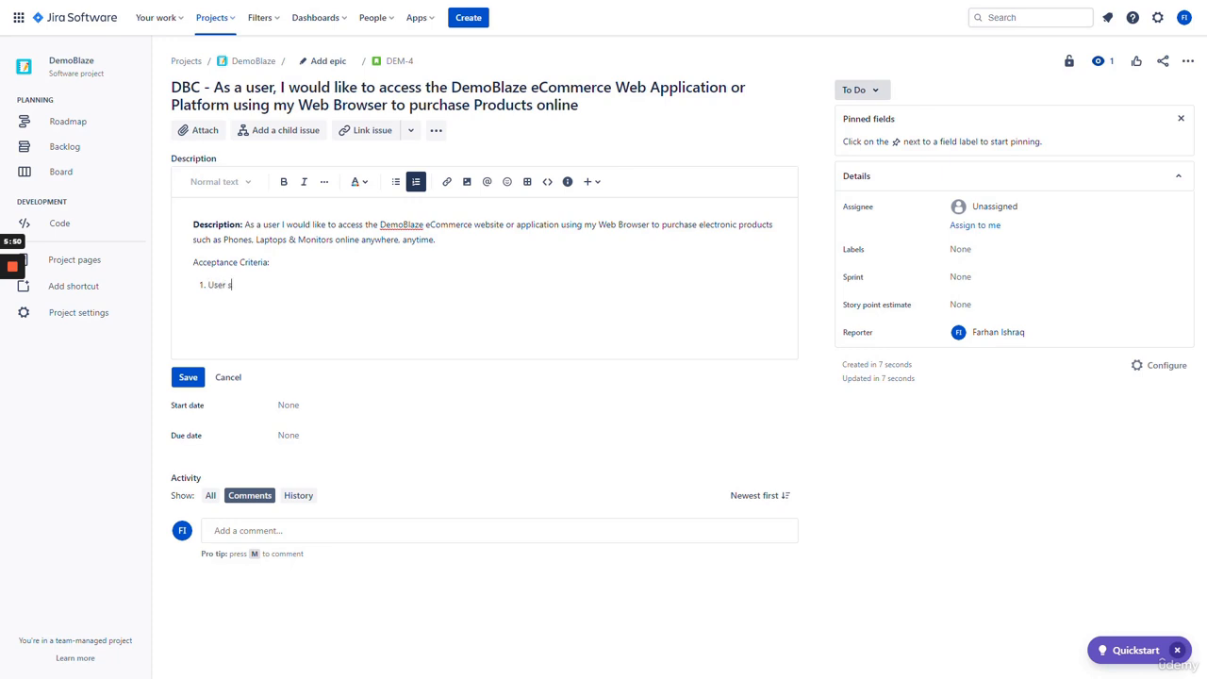
pyautogui.write('hould be able to access the DemoBlaze w')
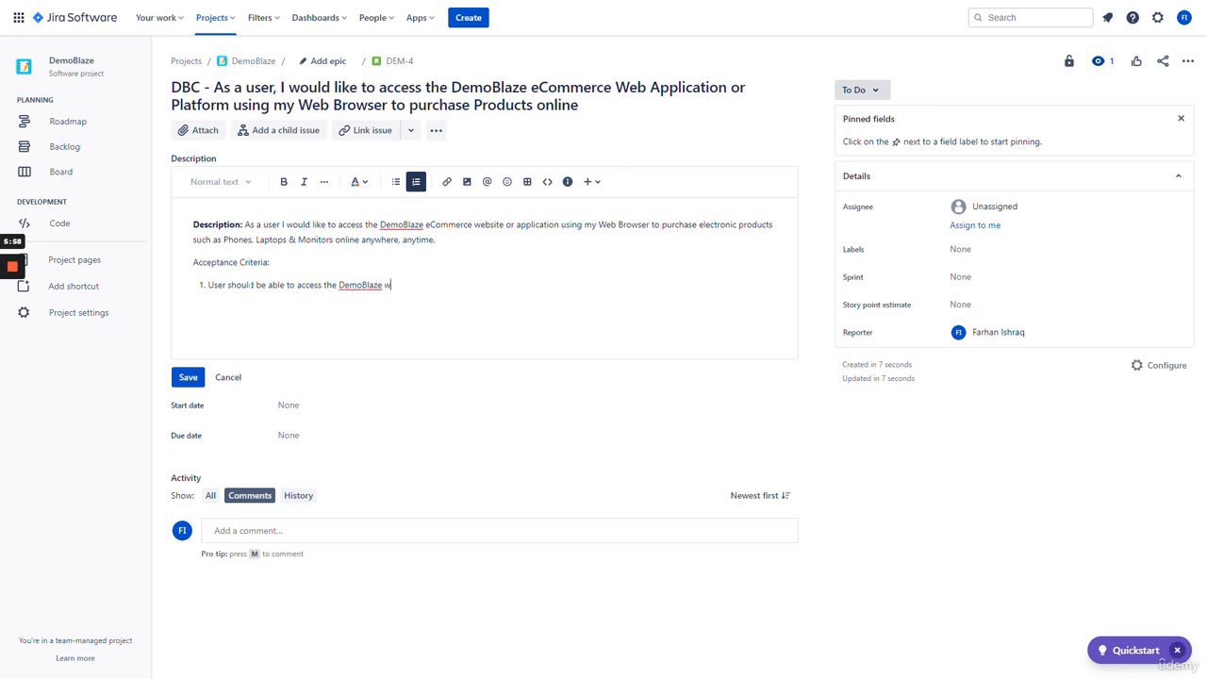
pyautogui.write('ebsite by typ')
pyautogui.write('in (www.DemoBlaze.')
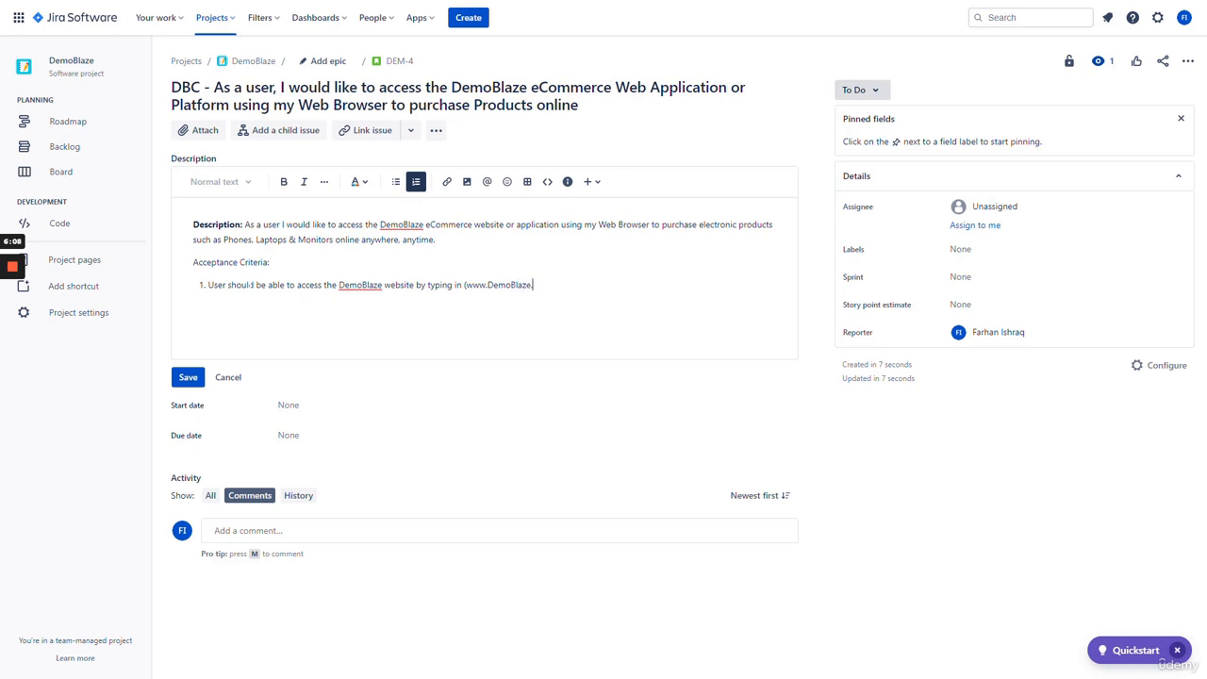
pyautogui.write('com) into the Web Browser')
pyautogui.press('Return')
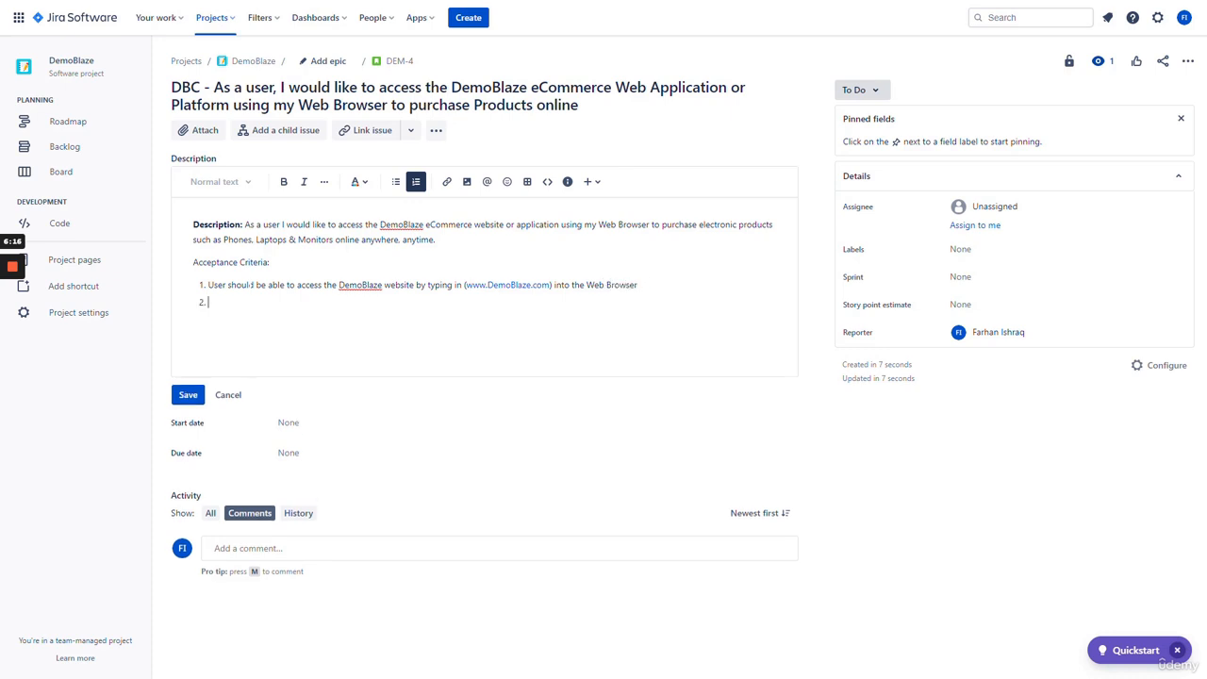
pyautogui.write('User should be able to access the De')
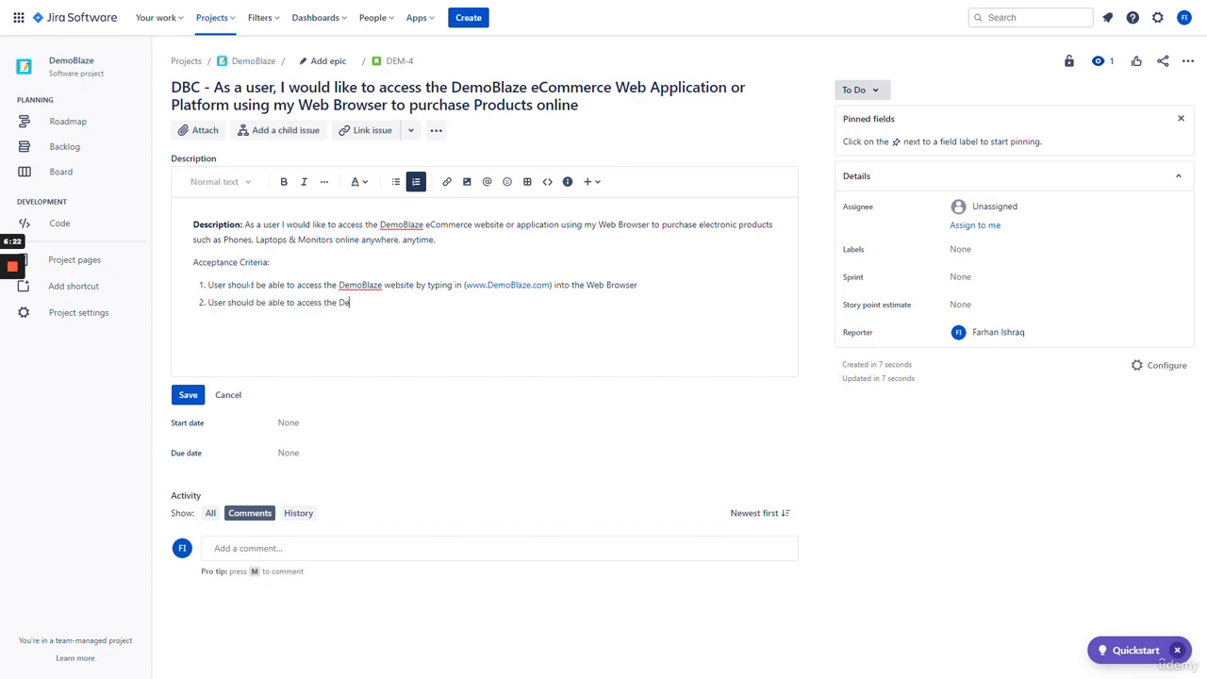
pyautogui.write('moBlaze website using')
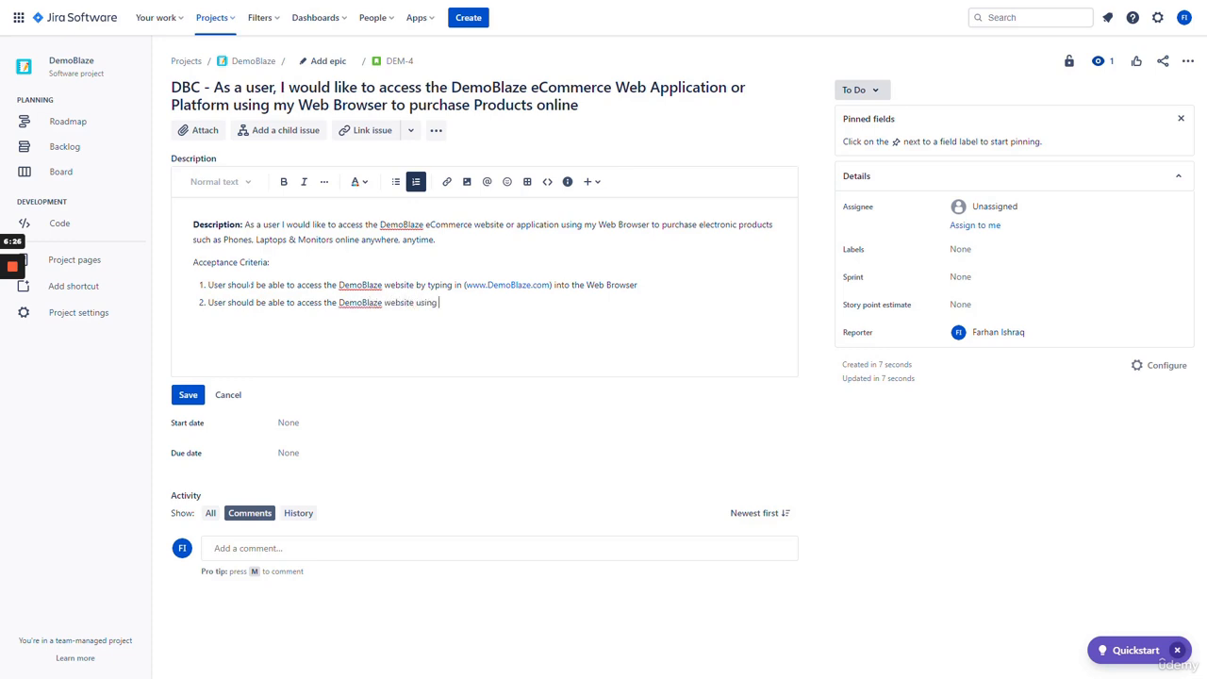
pyautogui.write(' Mozilla Firefox or Google Ch')
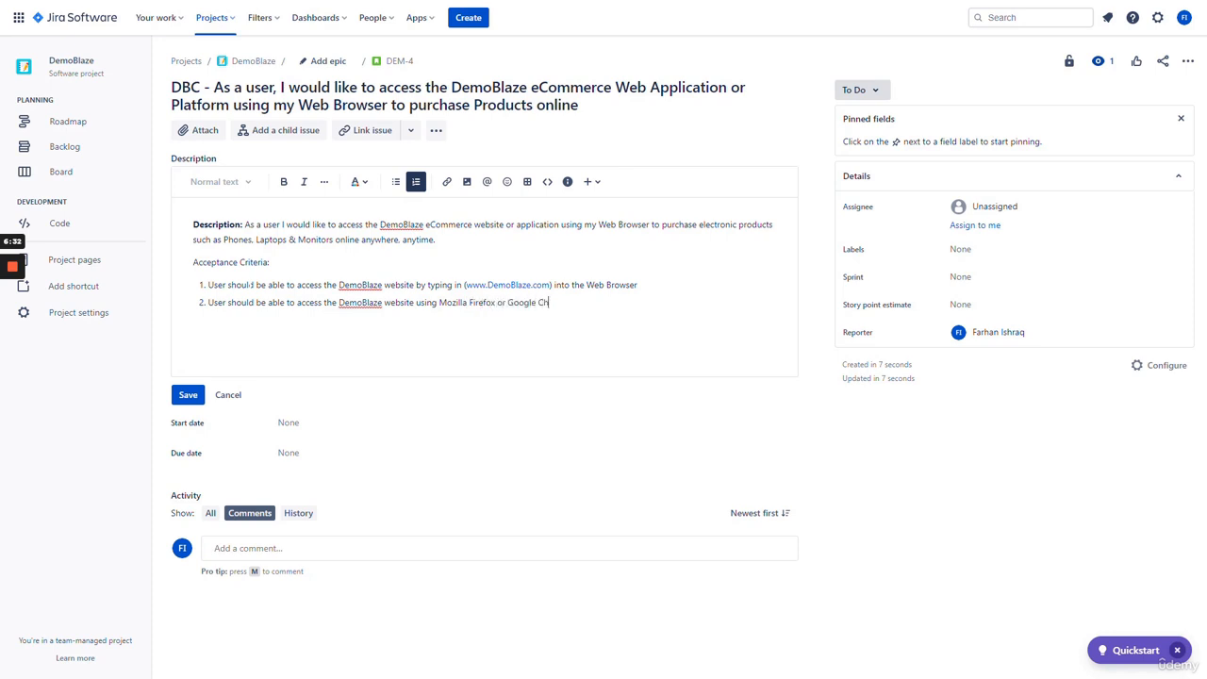
pyautogui.write('rome D')
pyautogui.press('BackSpace')
pyautogui.write('Web Browser')
pyautogui.press('Return')
pyautogui.write('User should be able to')
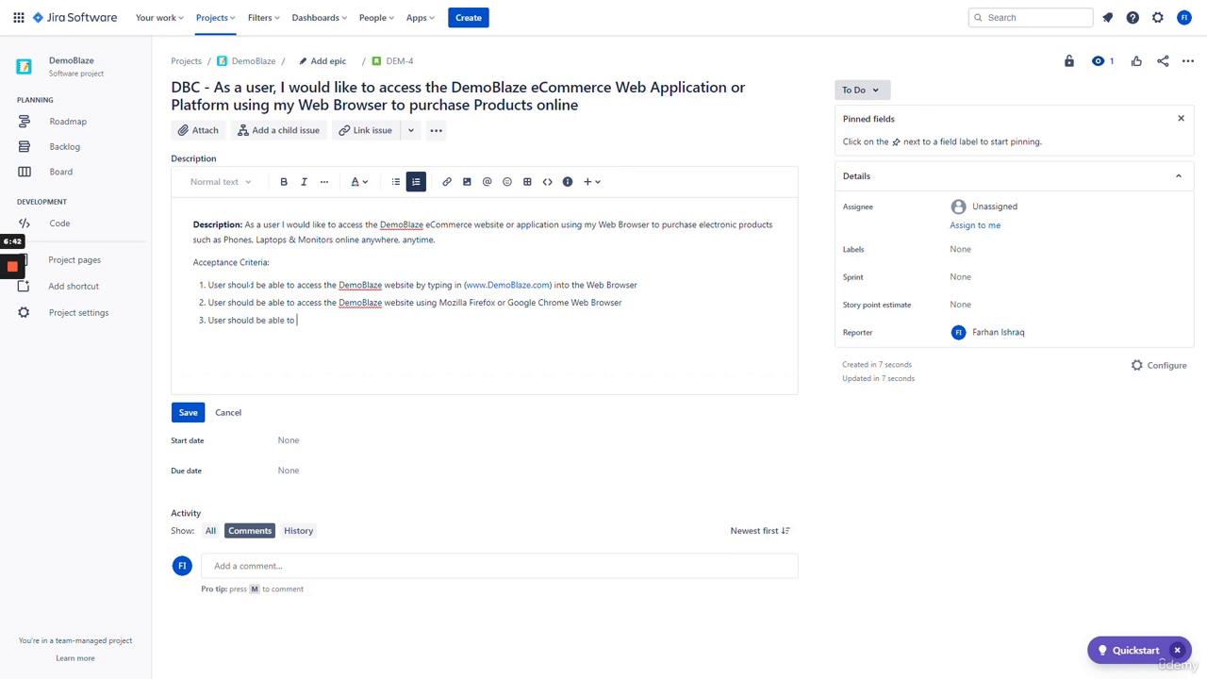
pyautogui.write(' access the DemoBlaze home ')
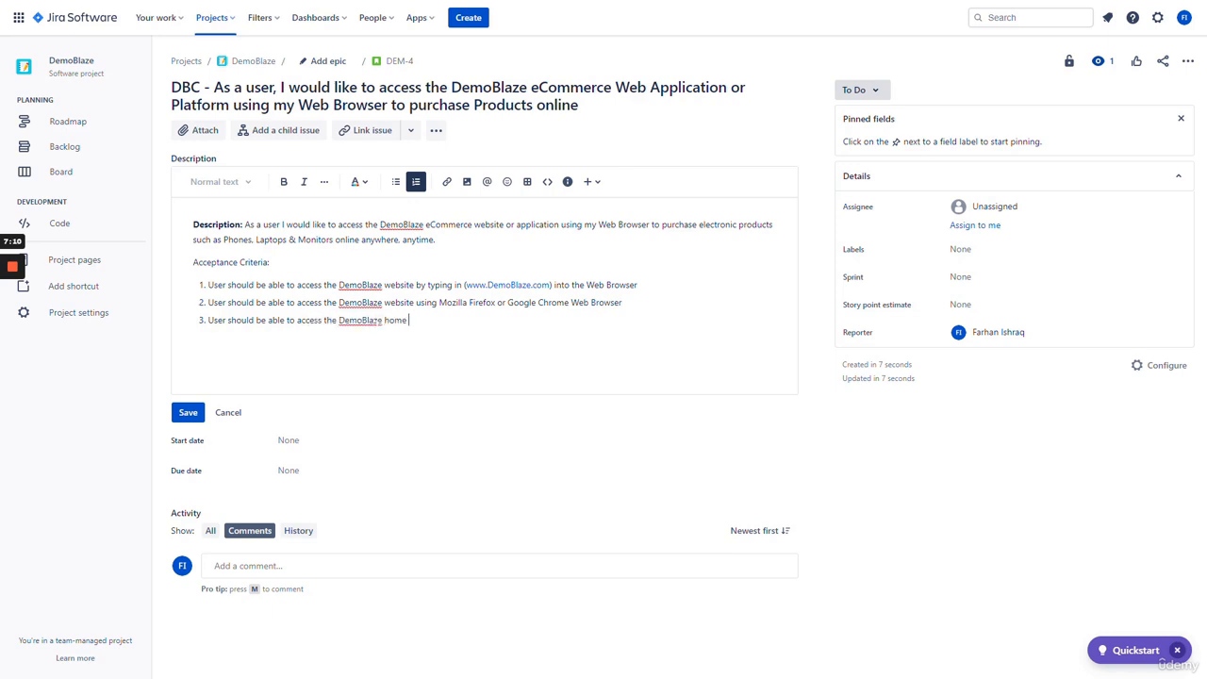
pyautogui.write('page without any timeout exceptions or e')
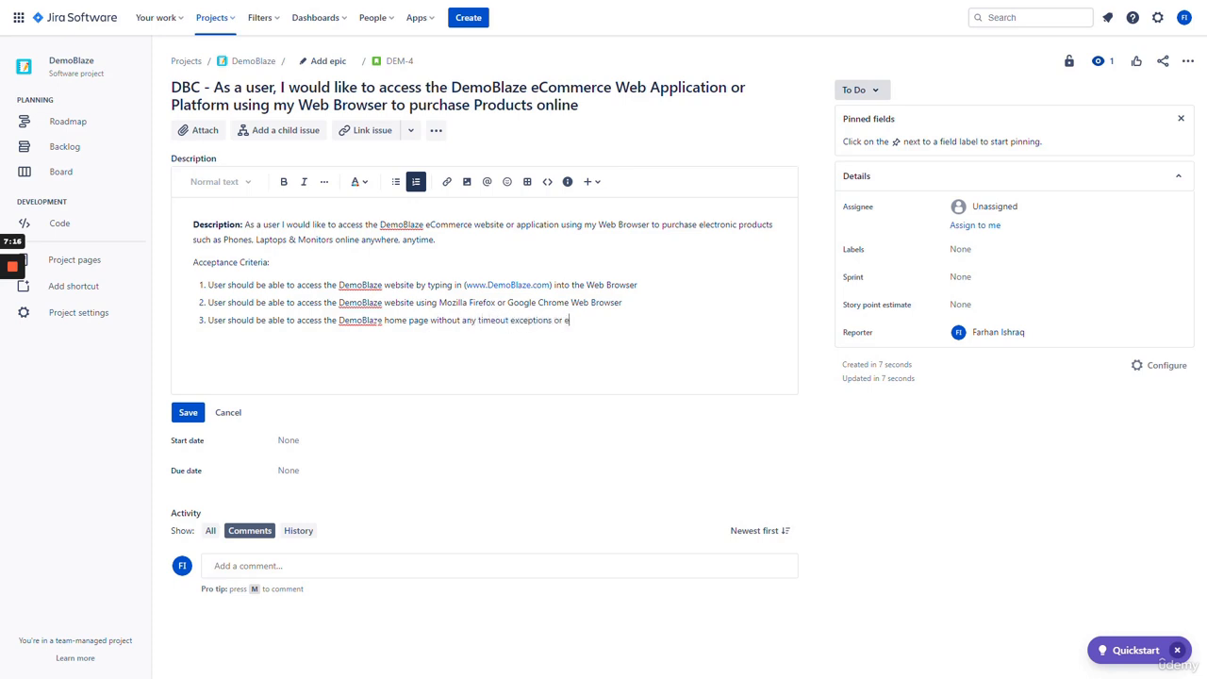
pyautogui.write('rror swith loading')
pyautogui.press('Return')
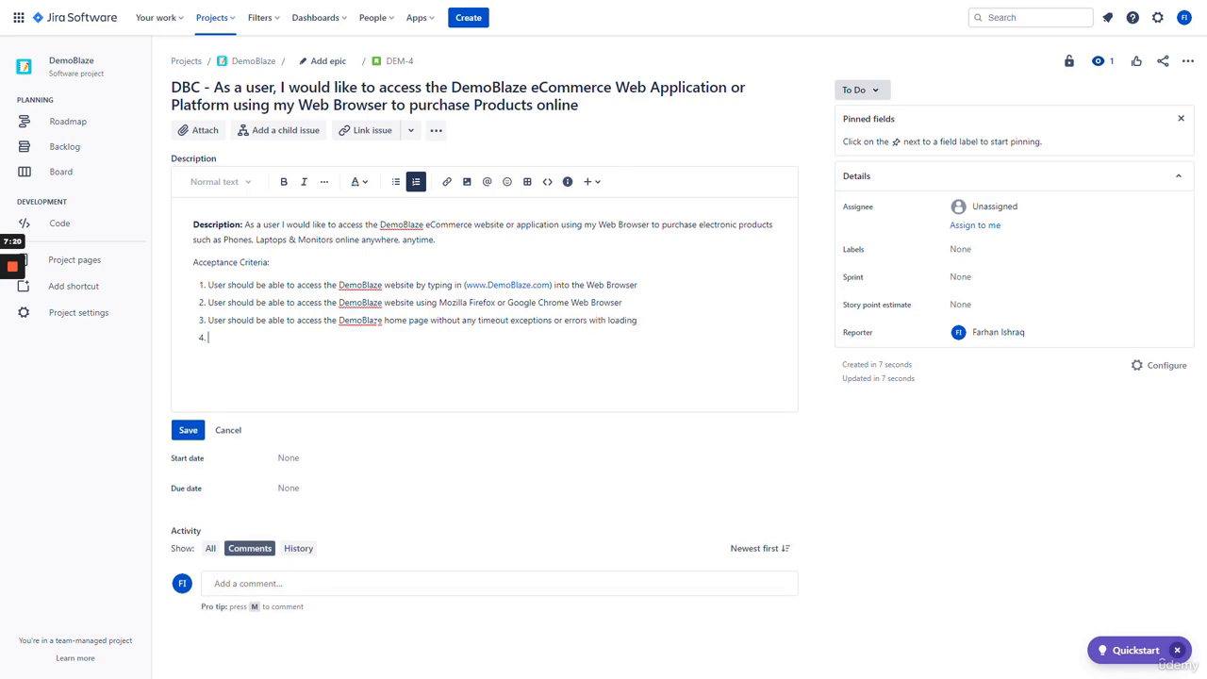
# - Add criteria on easy navigation, consumer data security, and handling multiple simultaneous users
pyautogui.write('The Website should be easy to navigate and user frie')
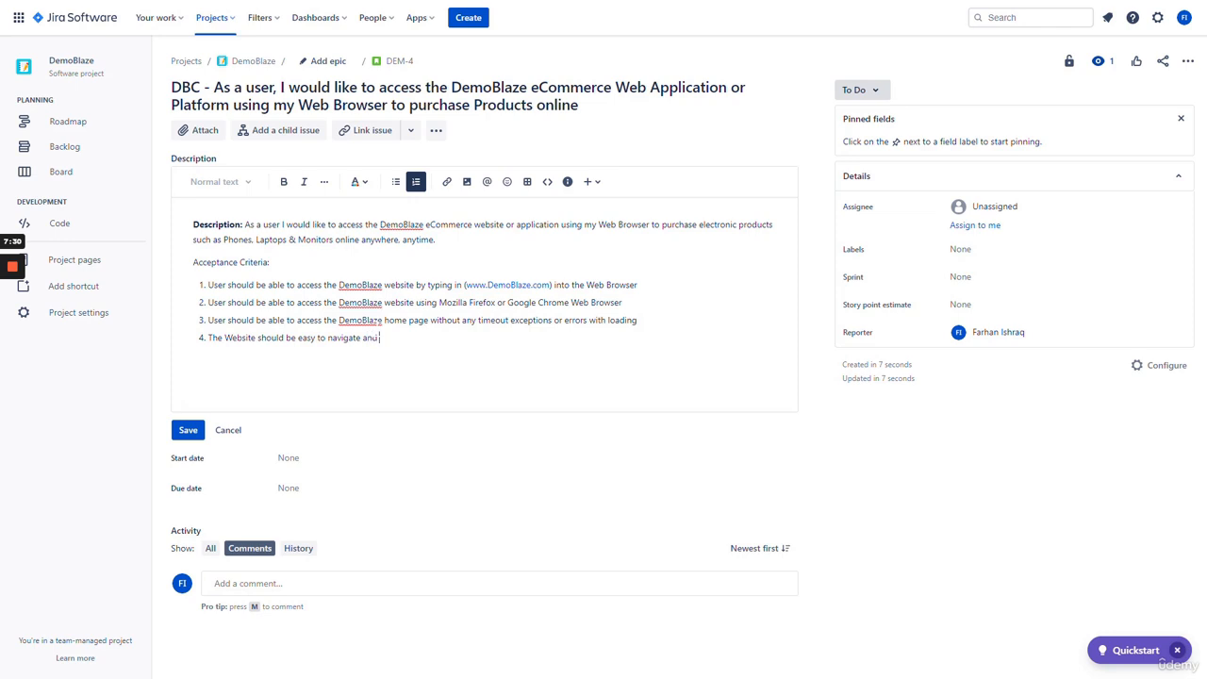
pyautogui.press('BackSpace')
pyautogui.press('BackSpace')
pyautogui.press('BackSpace')
pyautogui.write('riendly for all types of end users')
pyautogui.press('Return')
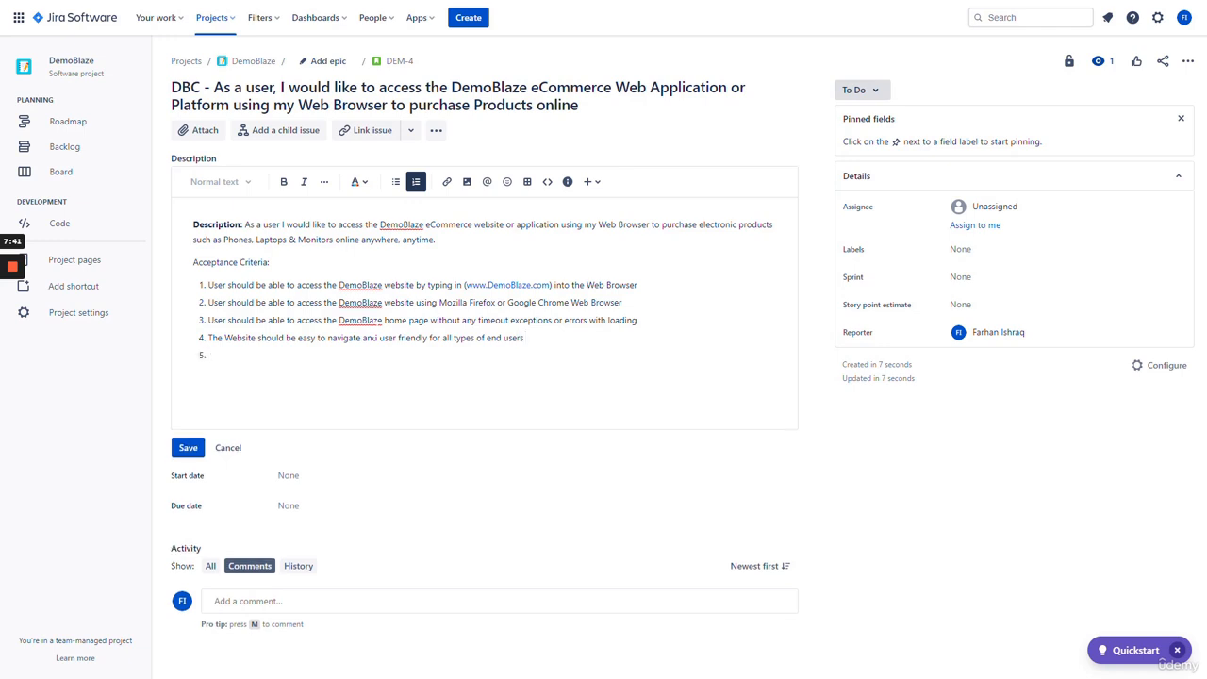
pyautogui.write('The website should have security features and')
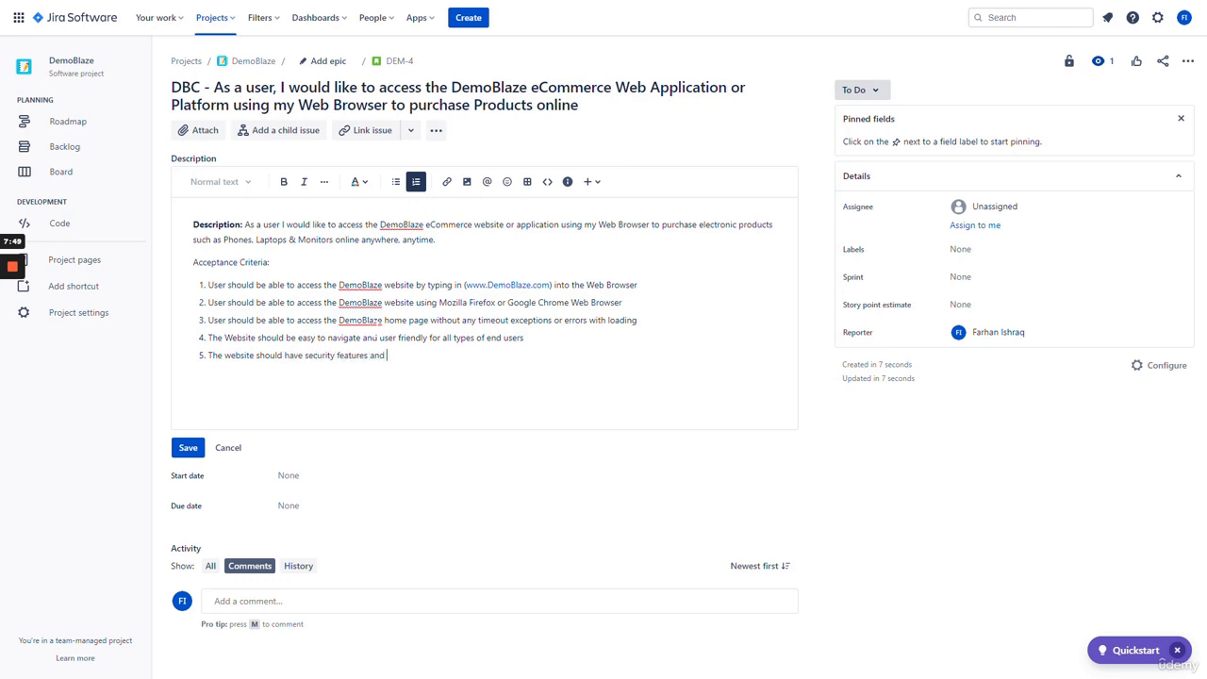
pyautogui.write(' measures to protect consumer data and information')
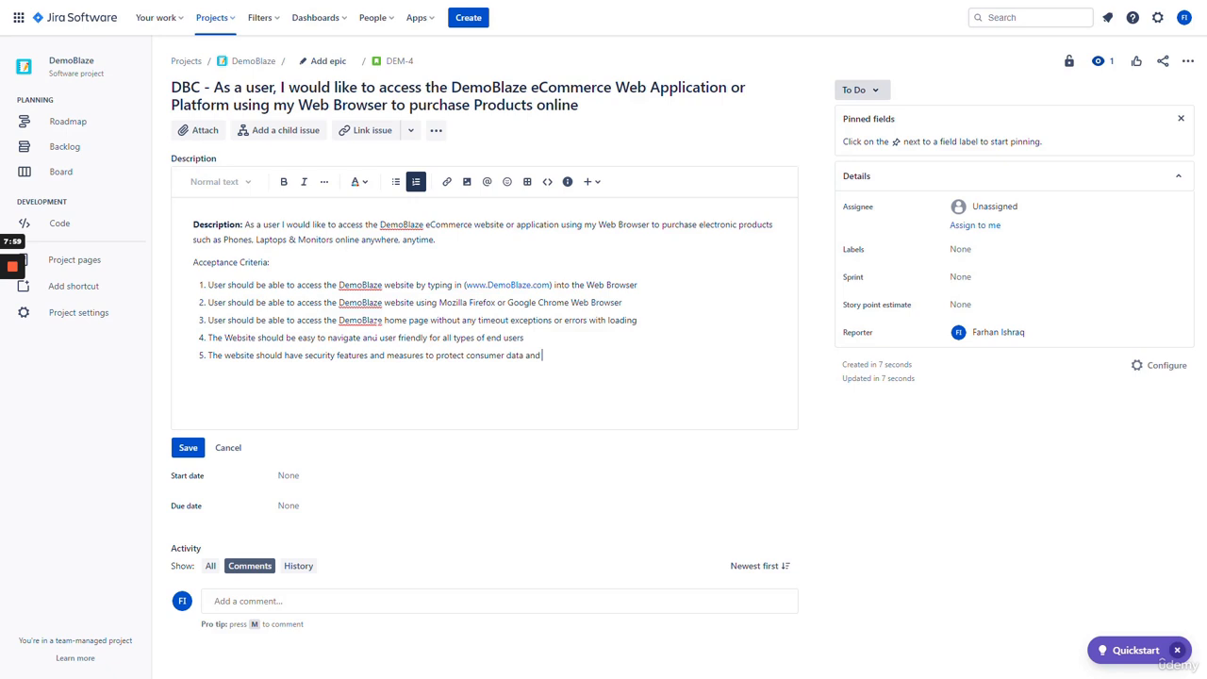
pyautogui.press('Return')
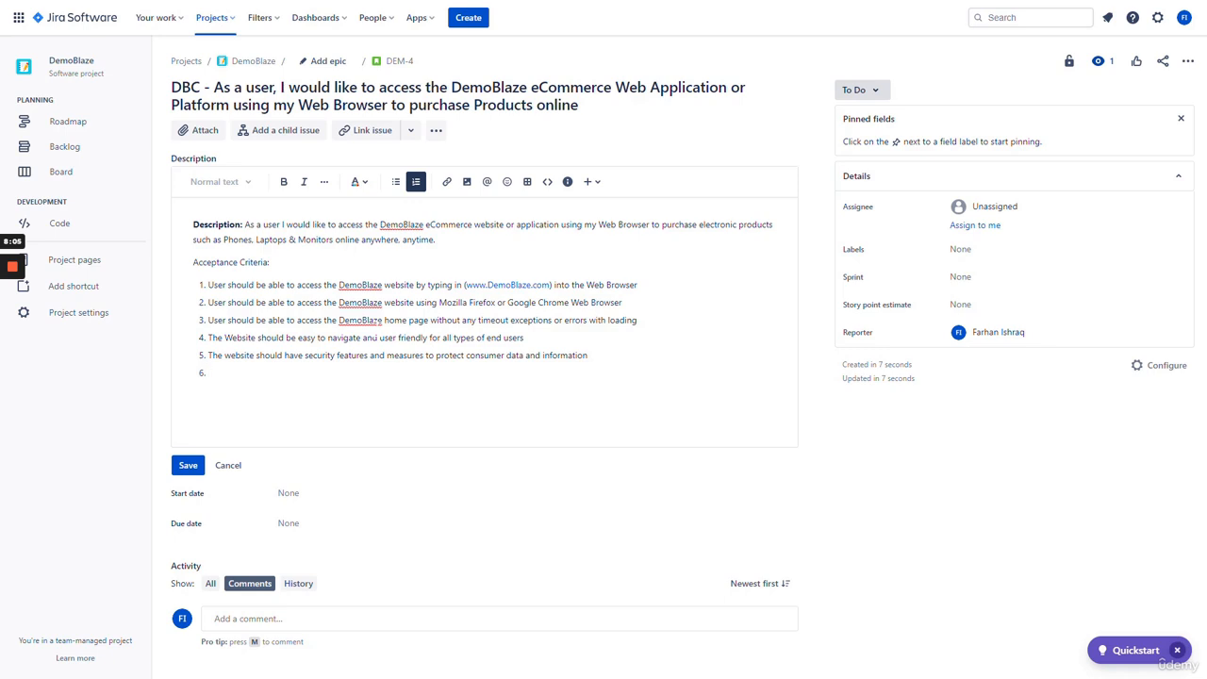
pyautogui.write('The website should be able to handle m')
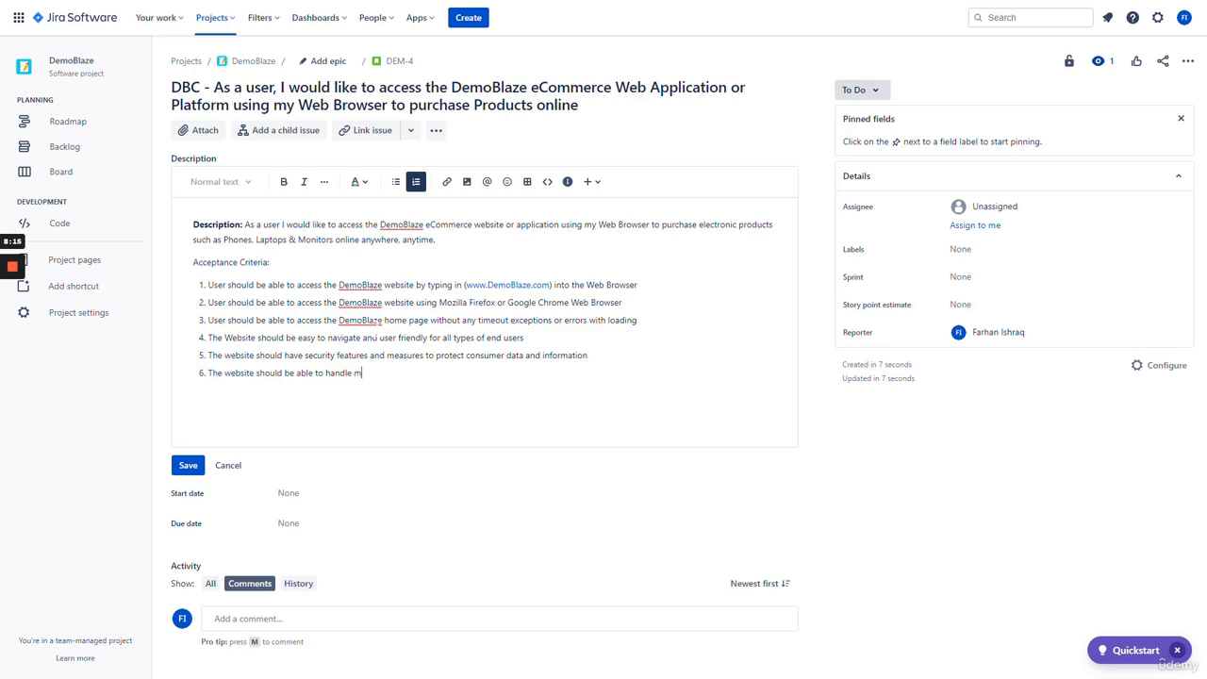
pyautogui.write('ultiple users at the same time without an')
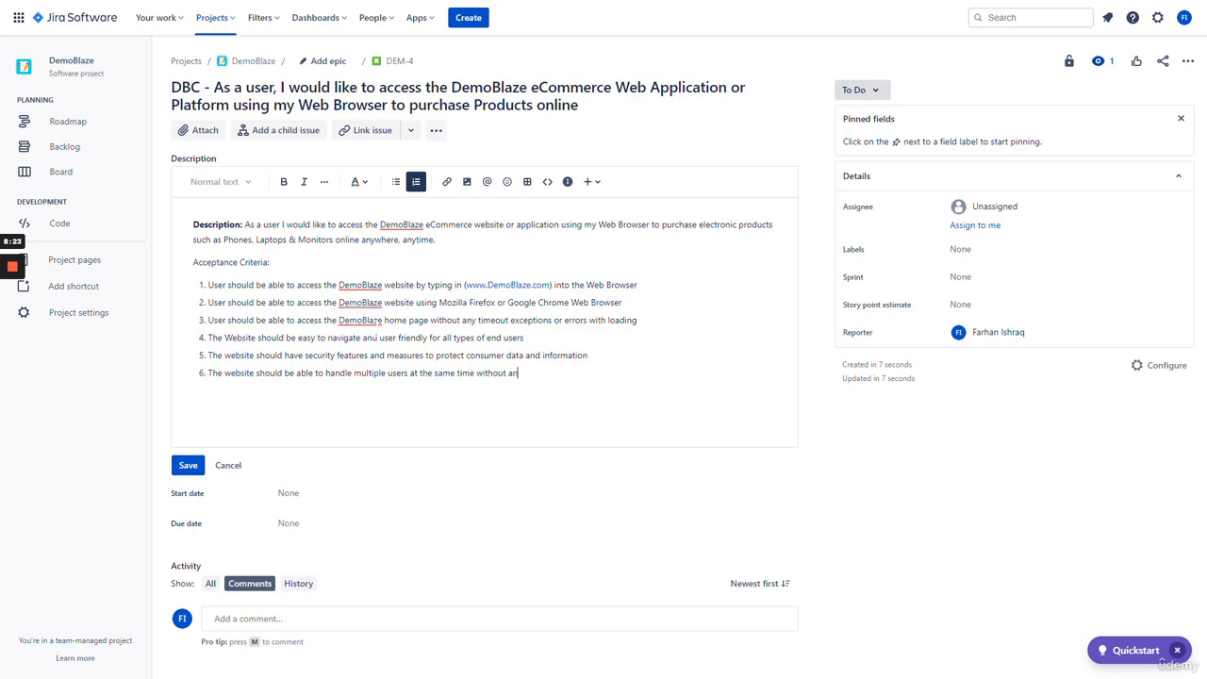
pyautogui.write('y performance issues or problems')
# - Make the 'Acceptance Criteria:' heading bold in DEM-4's description
pyautogui.click(271, 262)
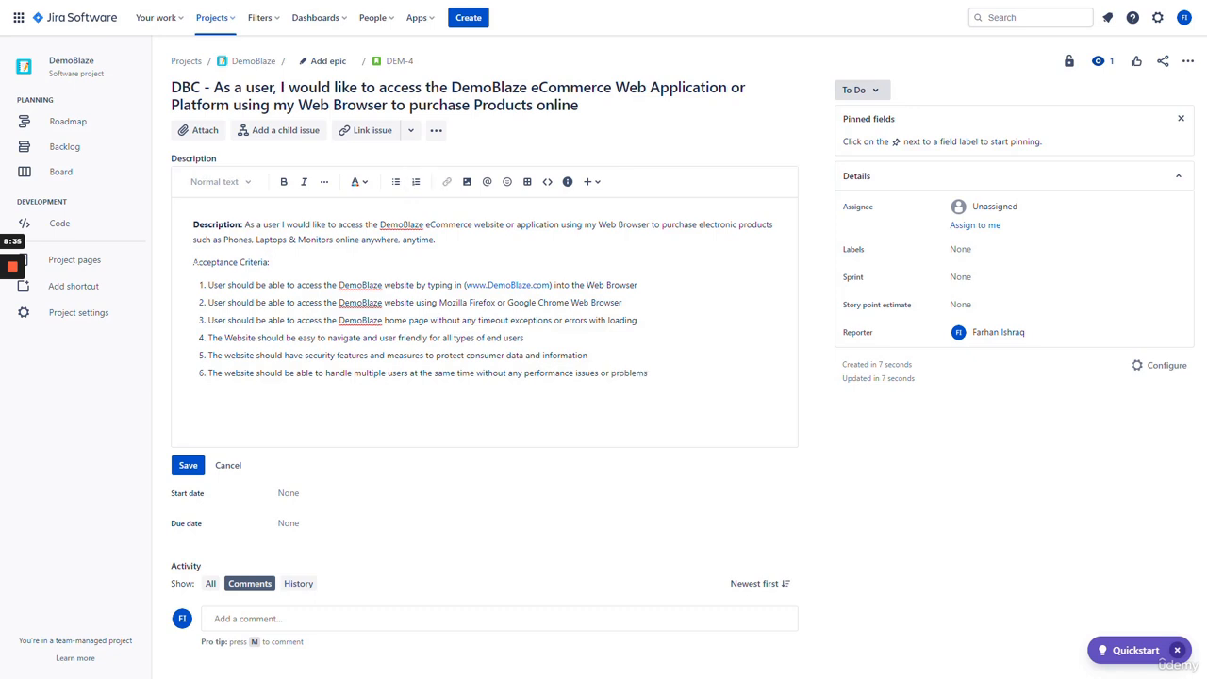
pyautogui.hotkey('shift', 'Home')
pyautogui.hotkey('ctrl', 'b')
pyautogui.press('Right')
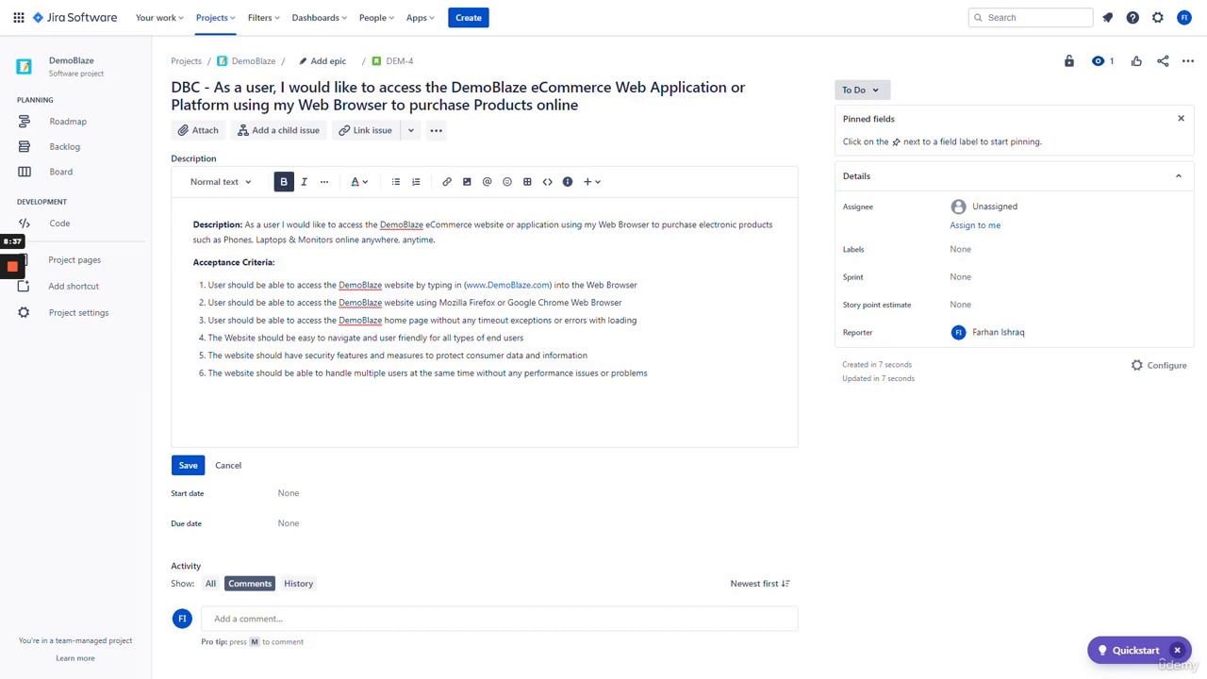
# - Review the Description paragraph and the six acceptance criteria, then save the description
pyautogui.moveTo(206, 398); pyautogui.dragTo(191, 240)
pyautogui.click(354, 268)
pyautogui.moveTo(193, 224); pyautogui.dragTo(440, 241)
pyautogui.click(439, 241)
pyautogui.moveTo(648, 374); pyautogui.dragTo(209, 285)
pyautogui.click(276, 262)
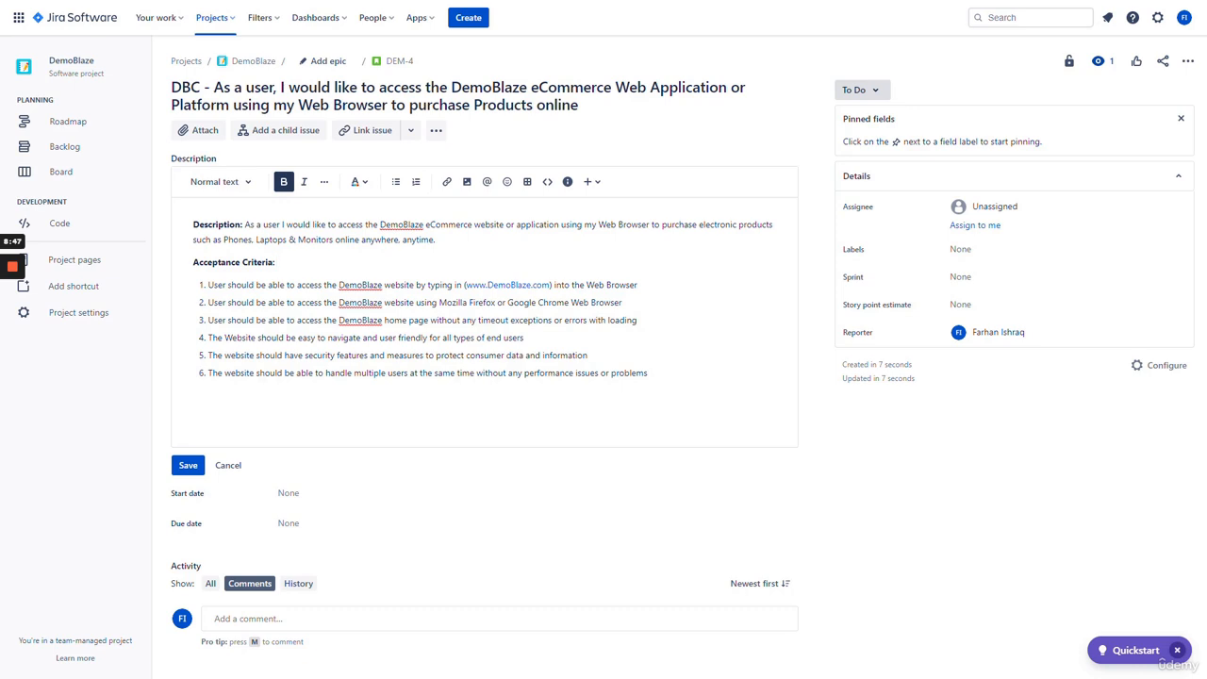
pyautogui.click(188, 467)
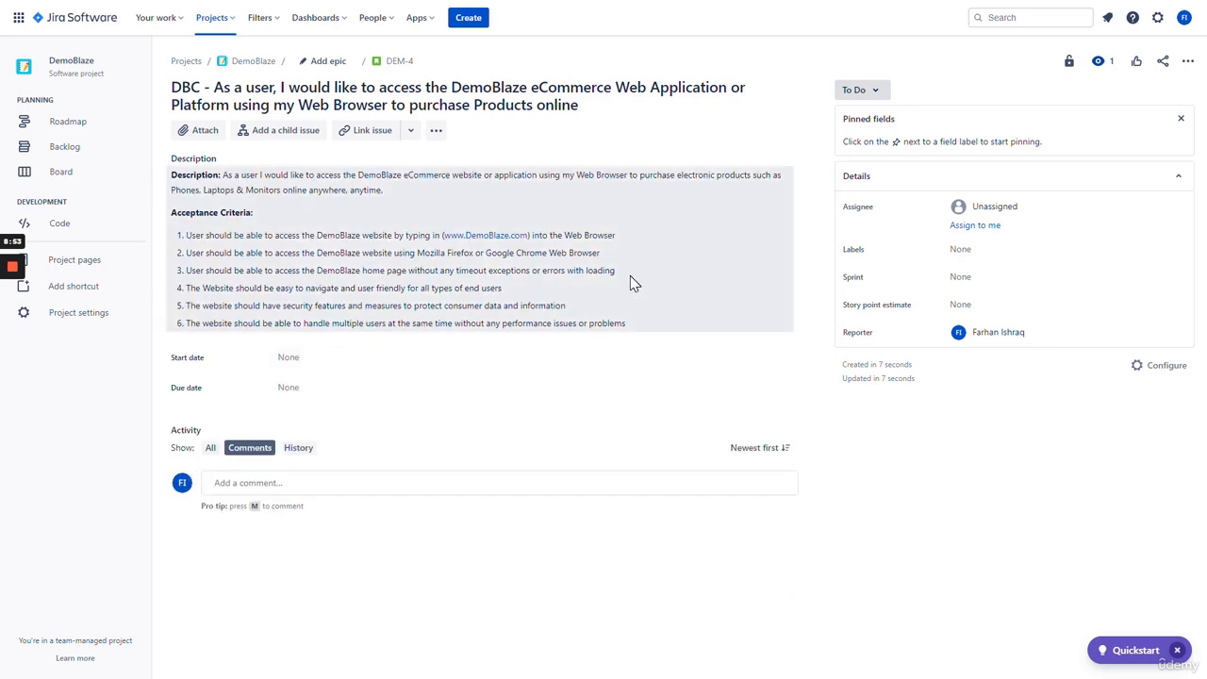
# - Add a blank line above 'Description:' and save the description again
pyautogui.click(178, 194)
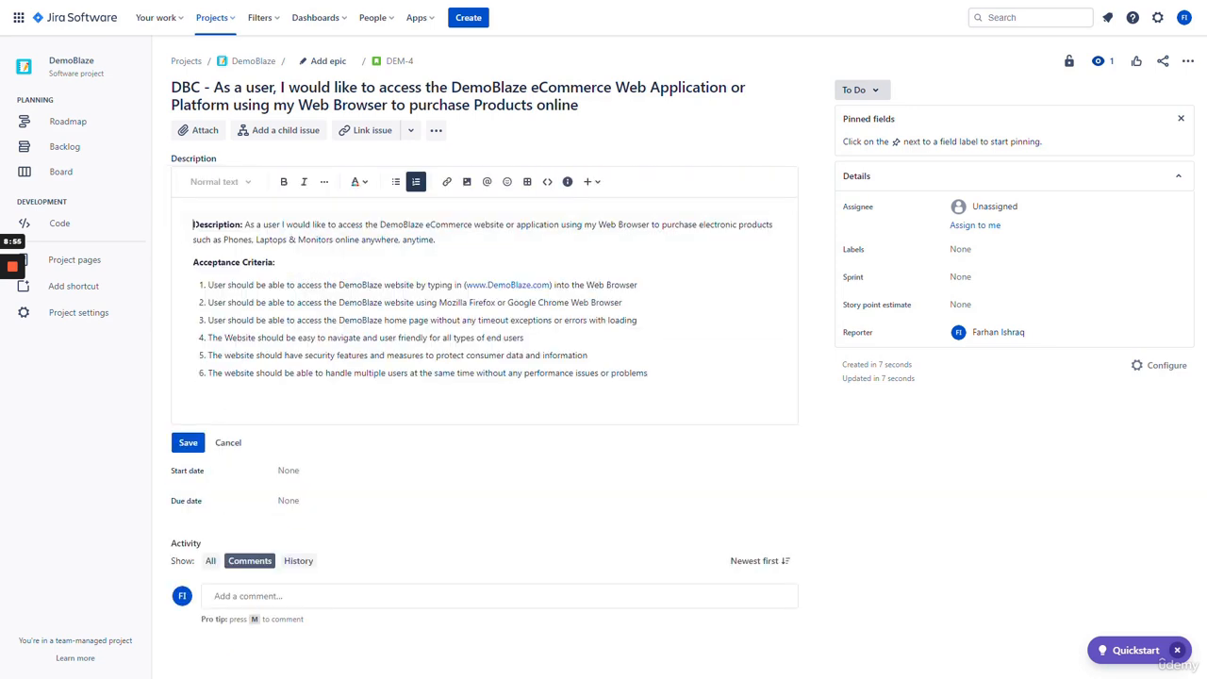
pyautogui.press('Return')
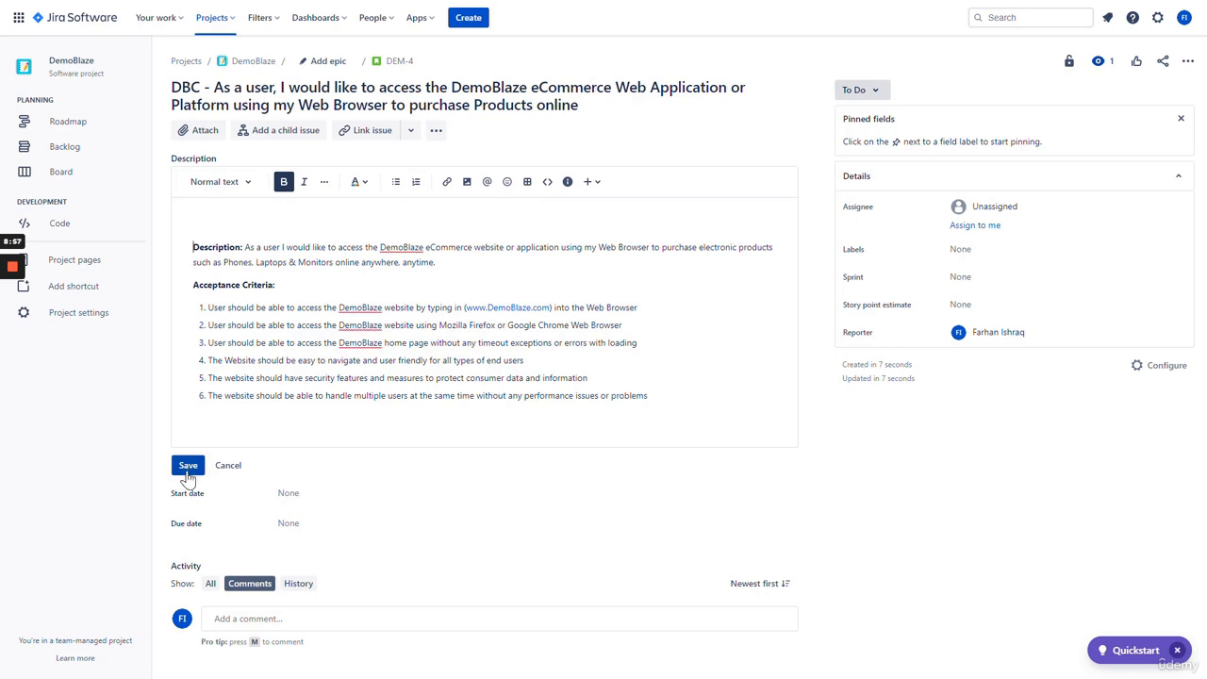
pyautogui.click(188, 465)
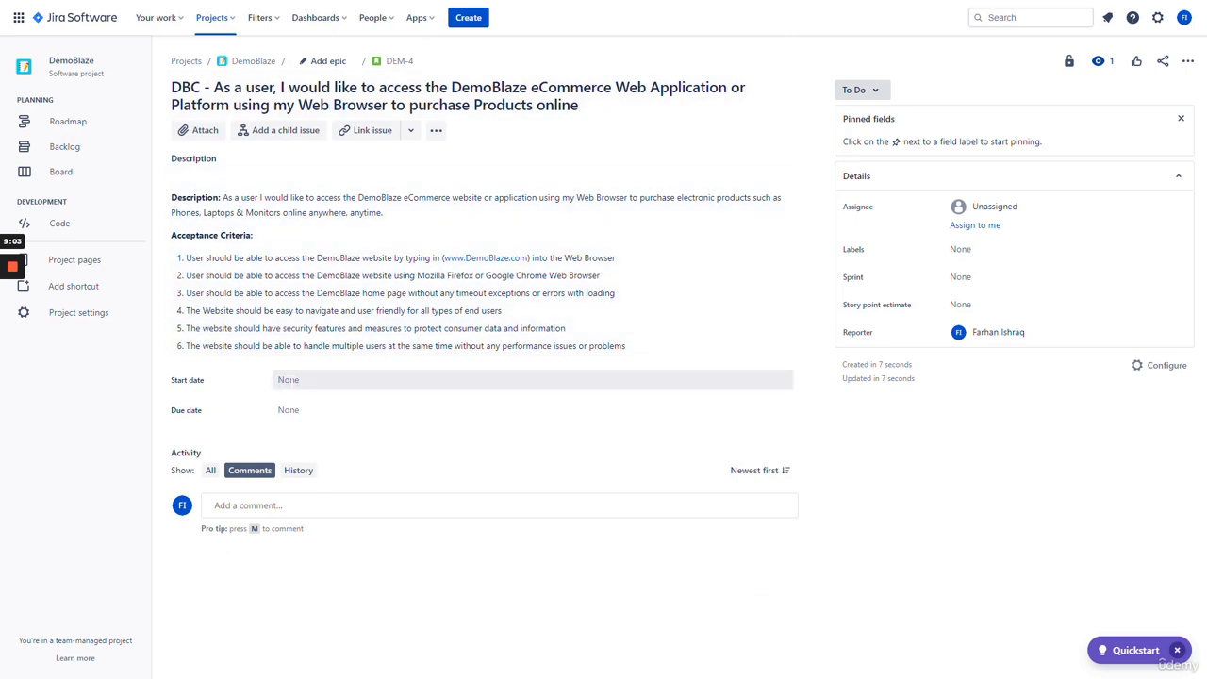
# - Set DEM-4's start date to Mar 19, 2023 and due date to Mar 22, 2023
pyautogui.click(293, 381)
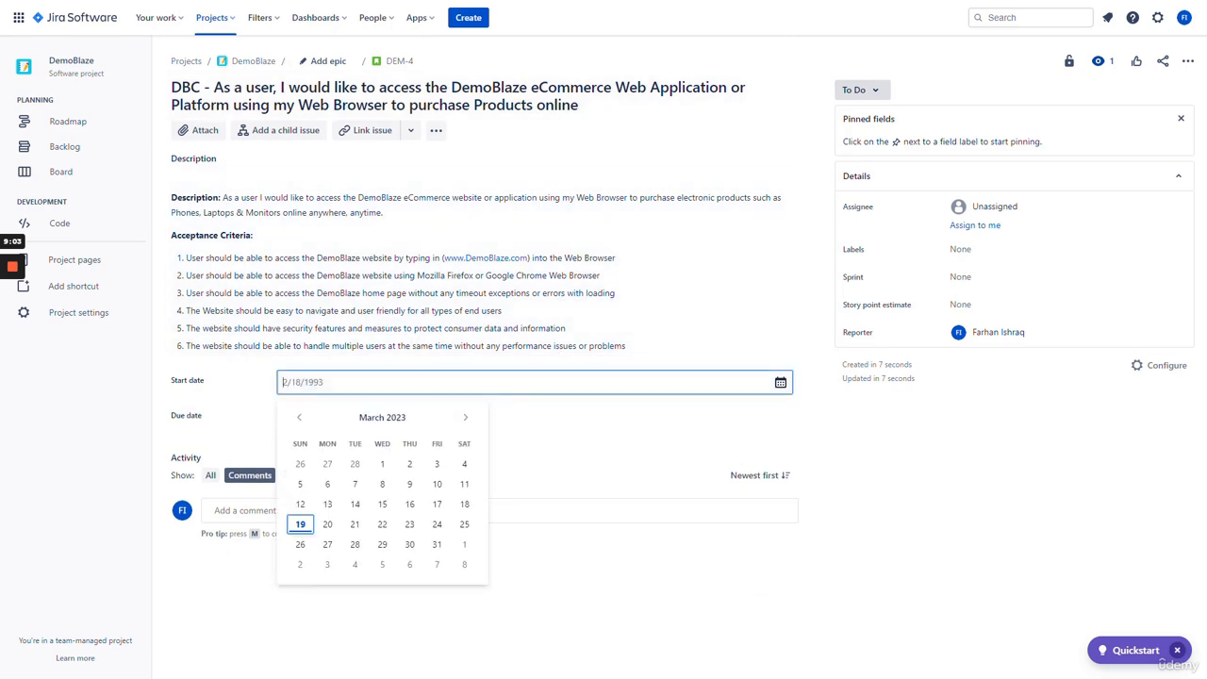
pyautogui.click(300, 524)
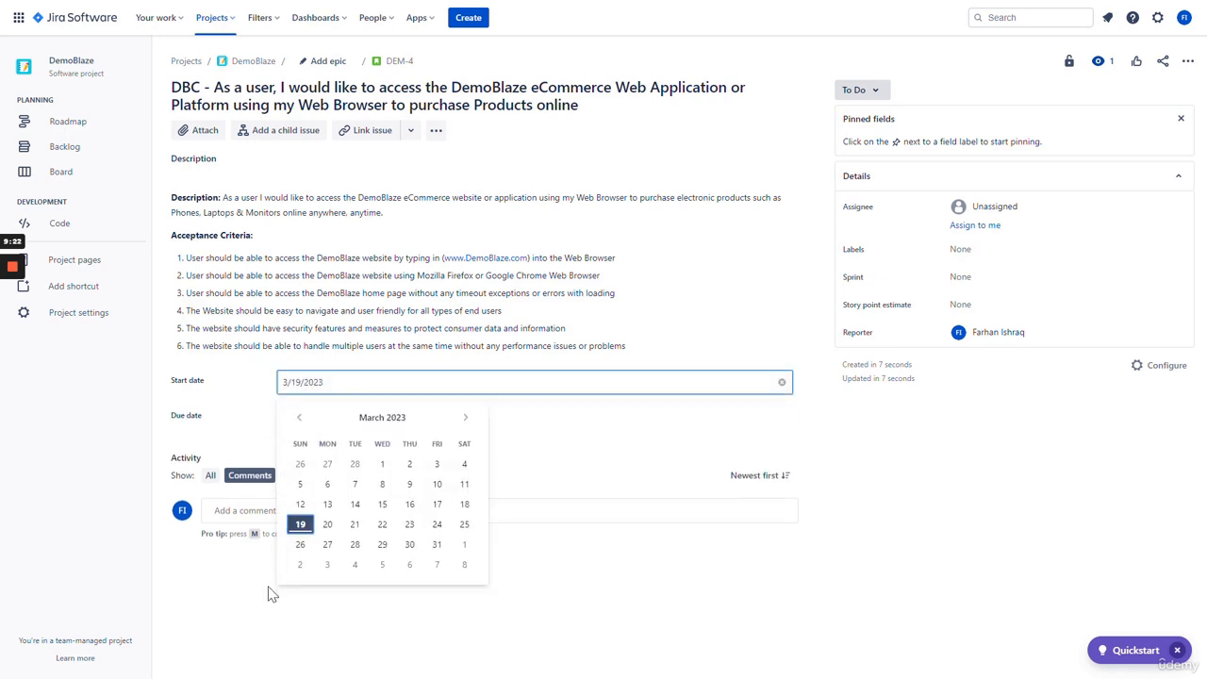
pyautogui.click(271, 594)
pyautogui.click(364, 418)
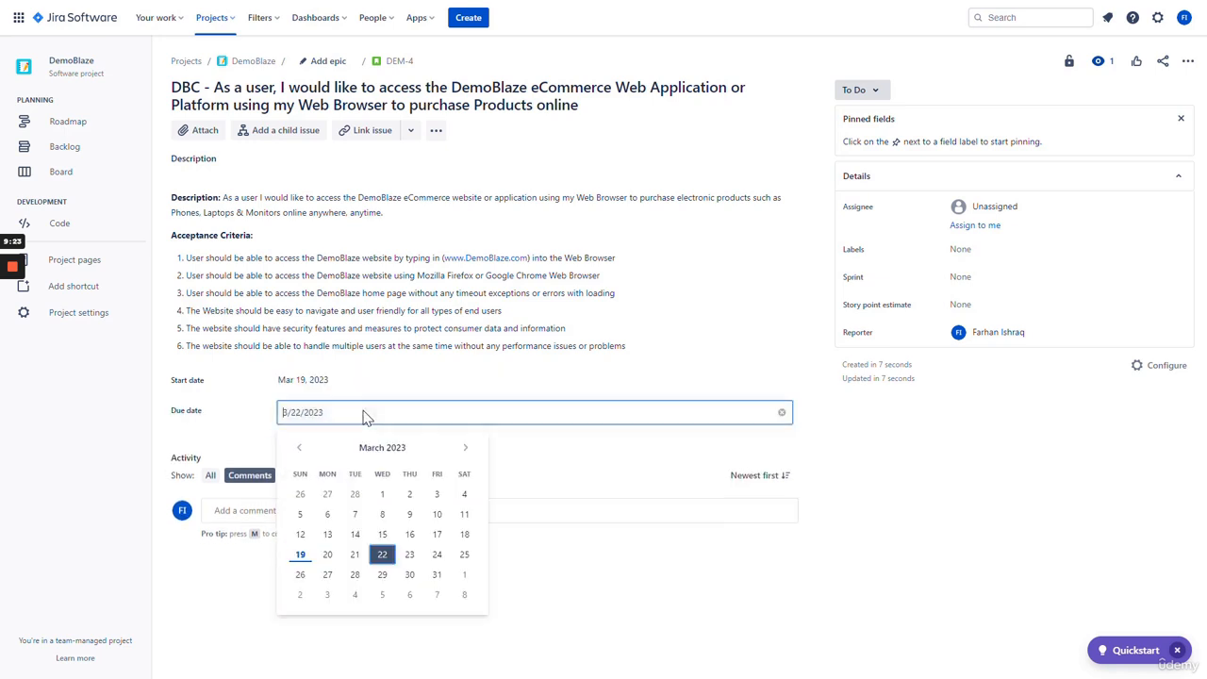
pyautogui.click(531, 605)
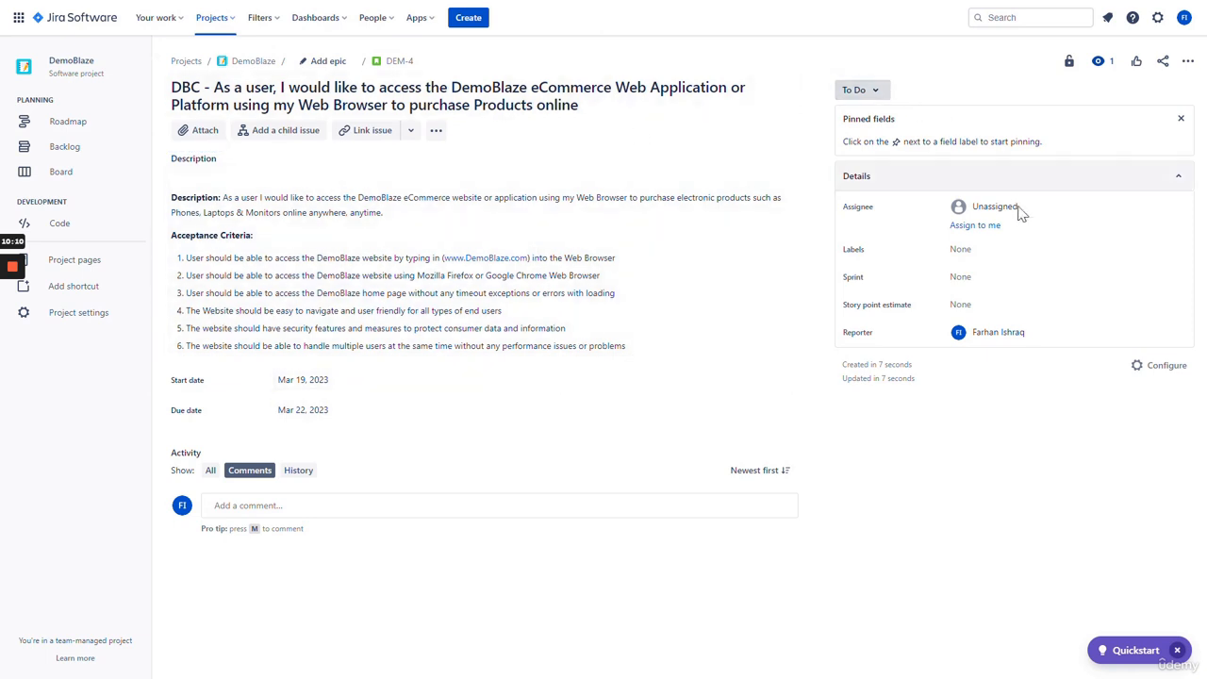
# - Assign DEM-4 to yourself via 'Assign to me', keeping the status at To Do
pyautogui.click(882, 91)
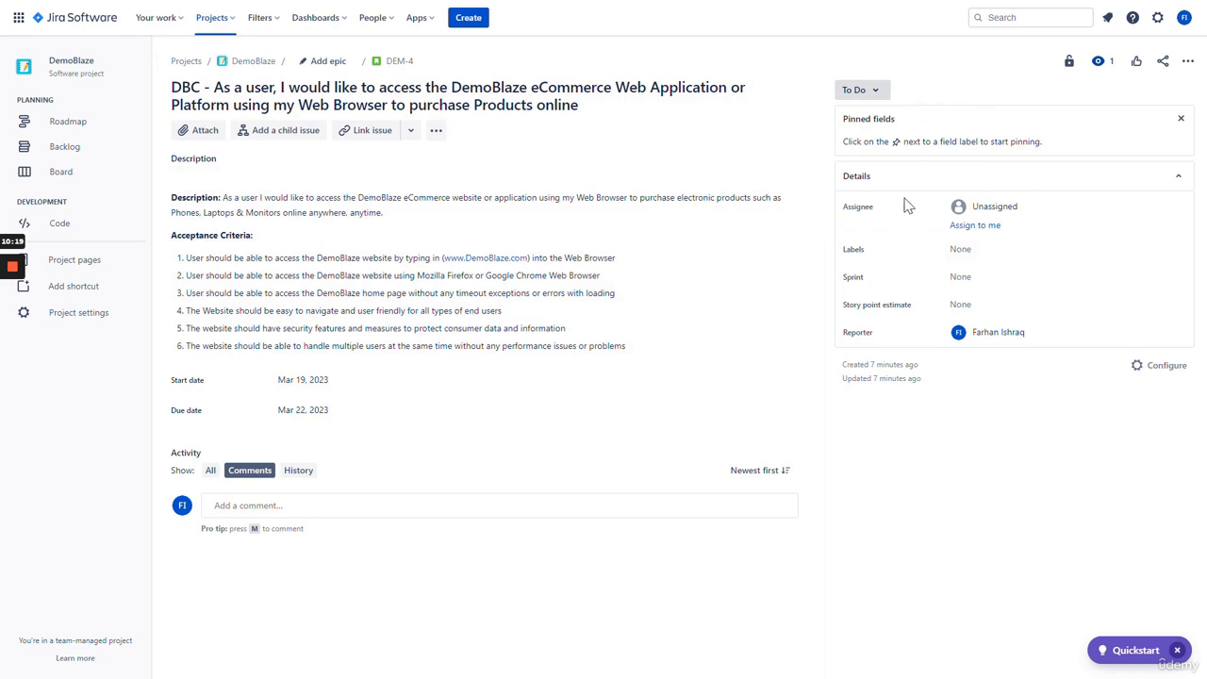
pyautogui.click(977, 228)
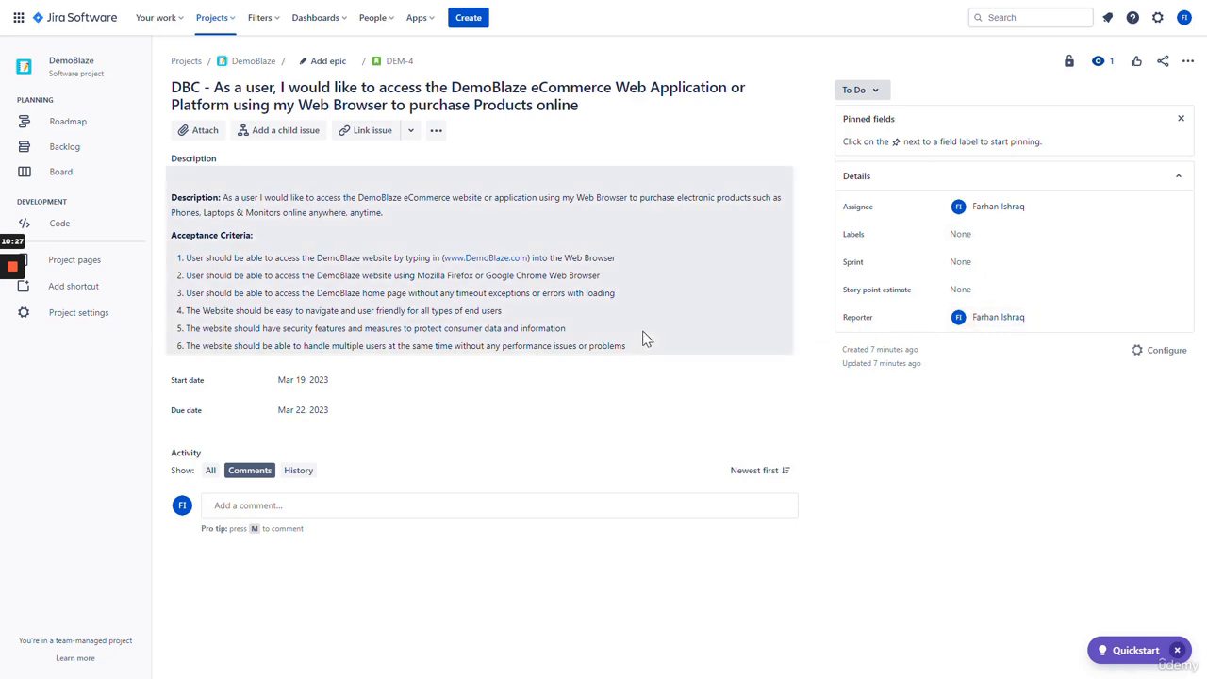
pyautogui.click(868, 91)
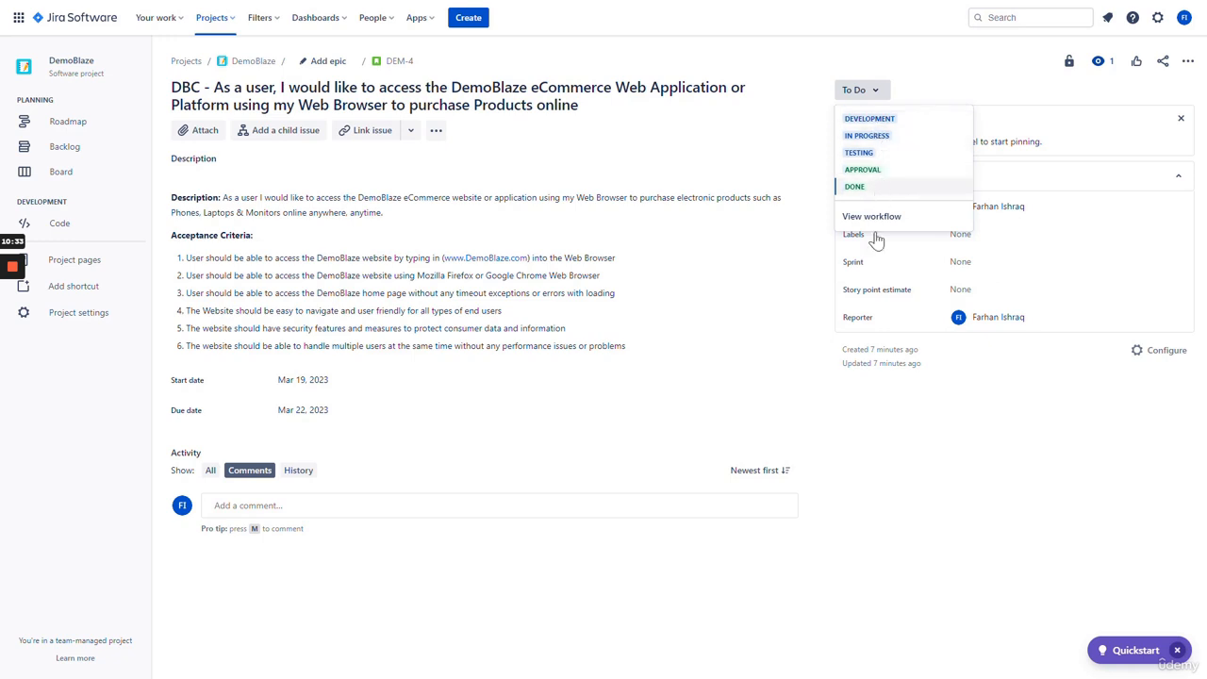
pyautogui.click(913, 442)
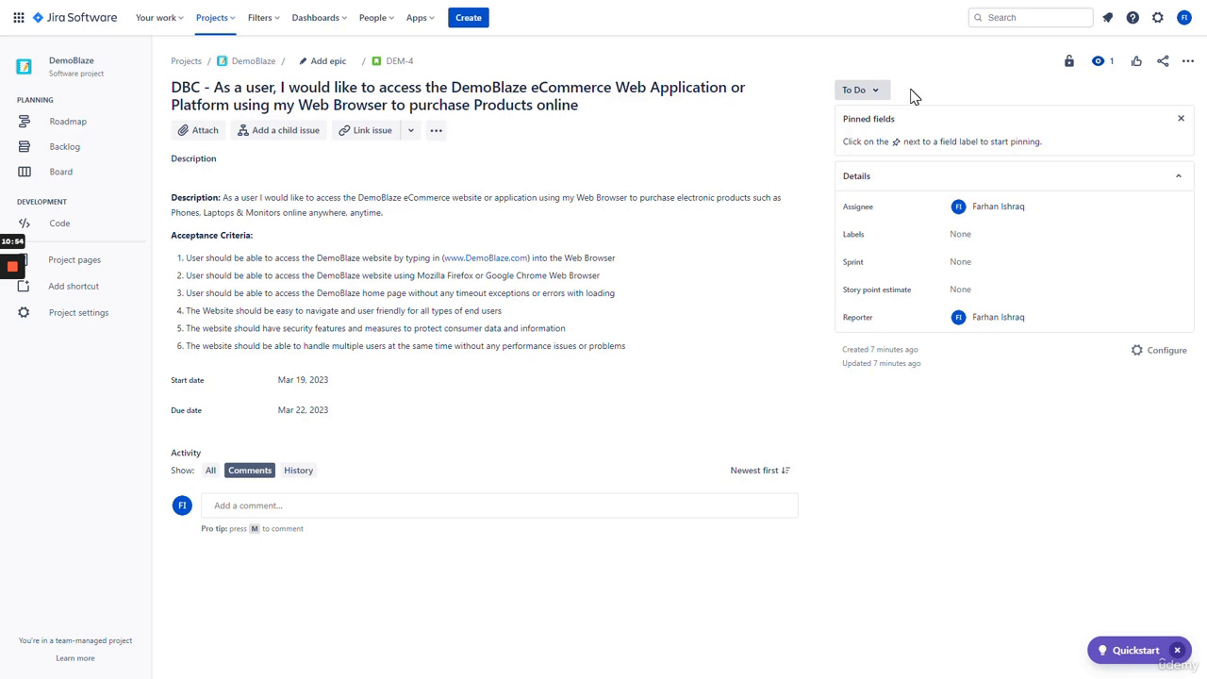
pyautogui.click(998, 206)
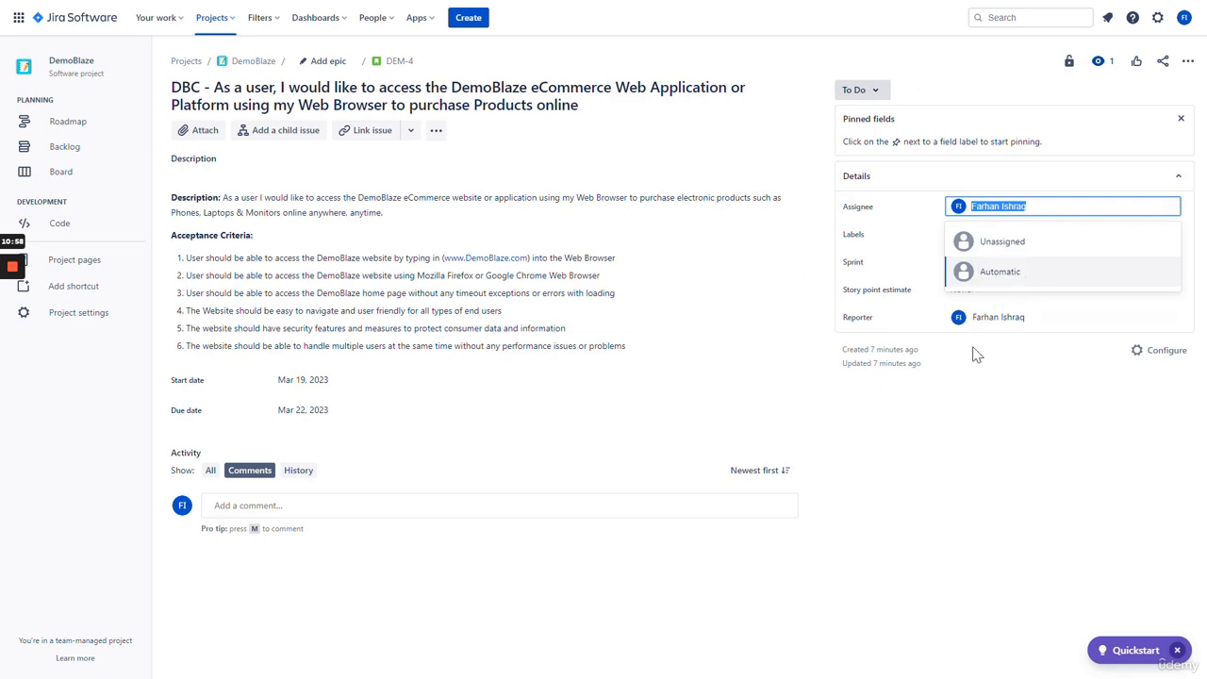
pyautogui.click(963, 438)
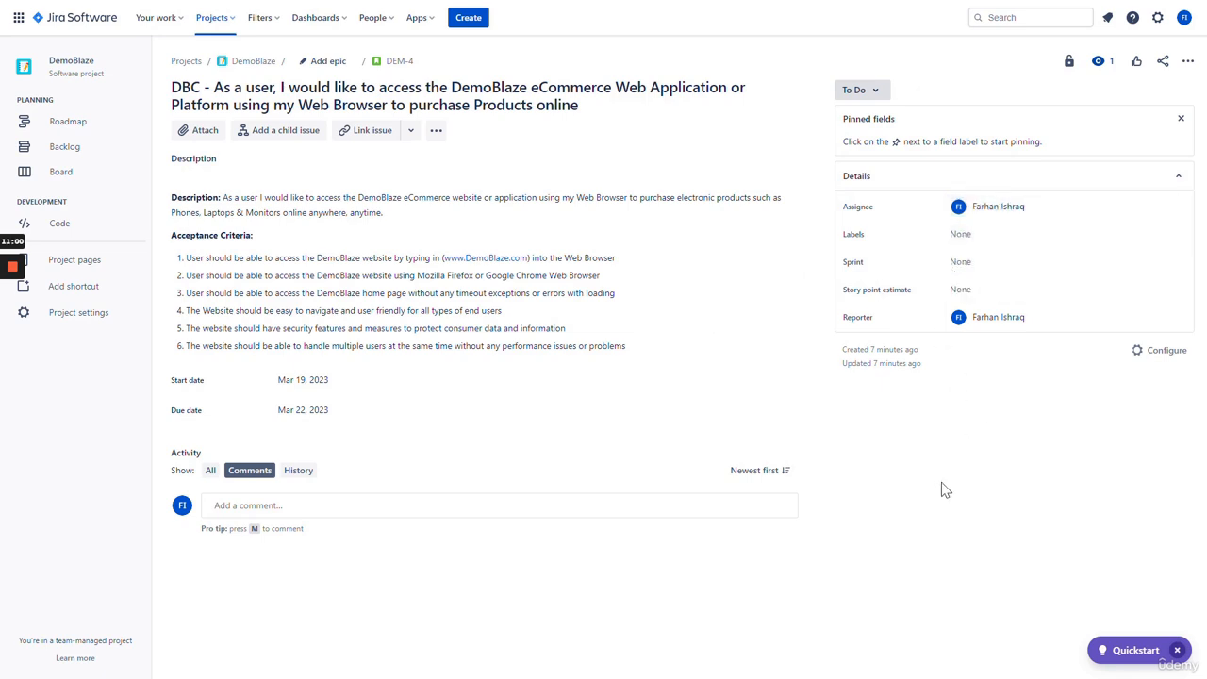
# - Add the DB-CORE label and put DEM-4 in the DemoBlaze - CORE sprint
pyautogui.click(972, 245)
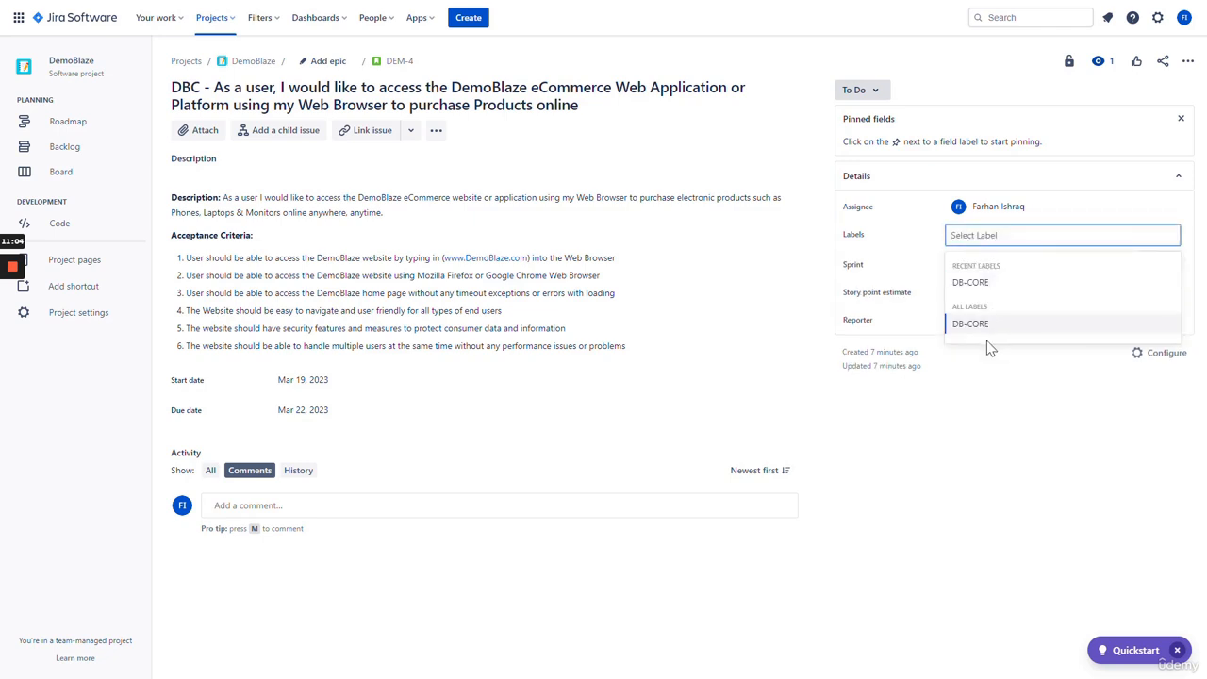
pyautogui.click(986, 284)
pyautogui.click(923, 430)
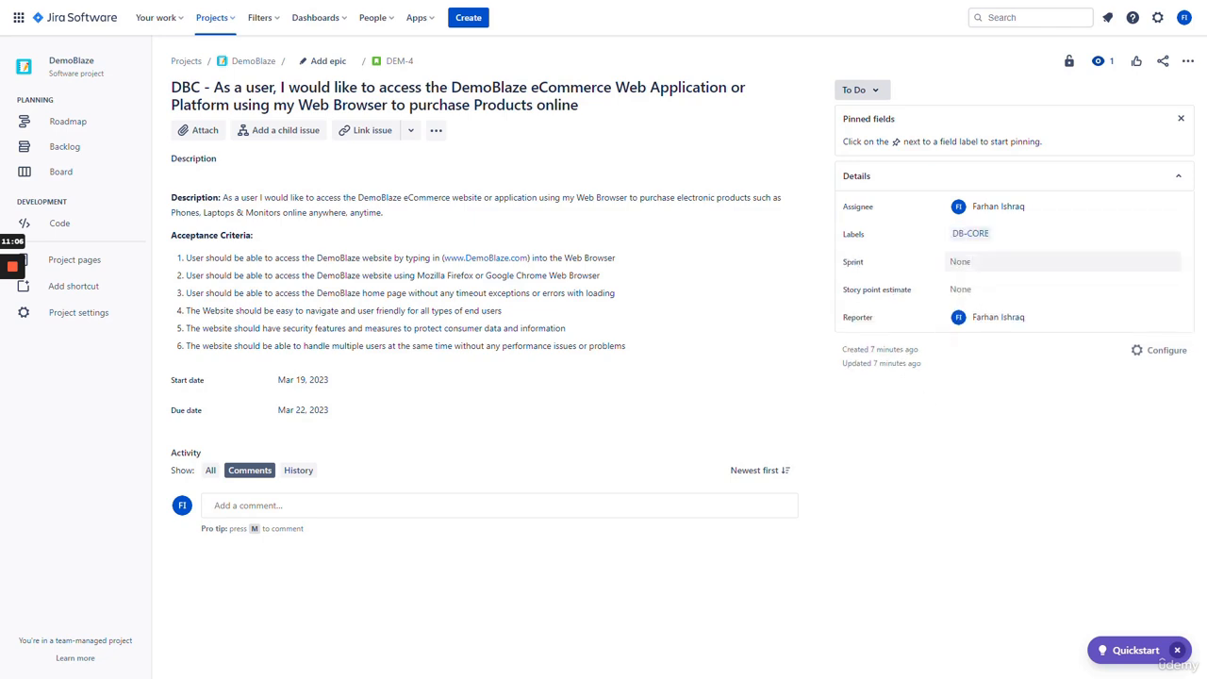
pyautogui.click(972, 262)
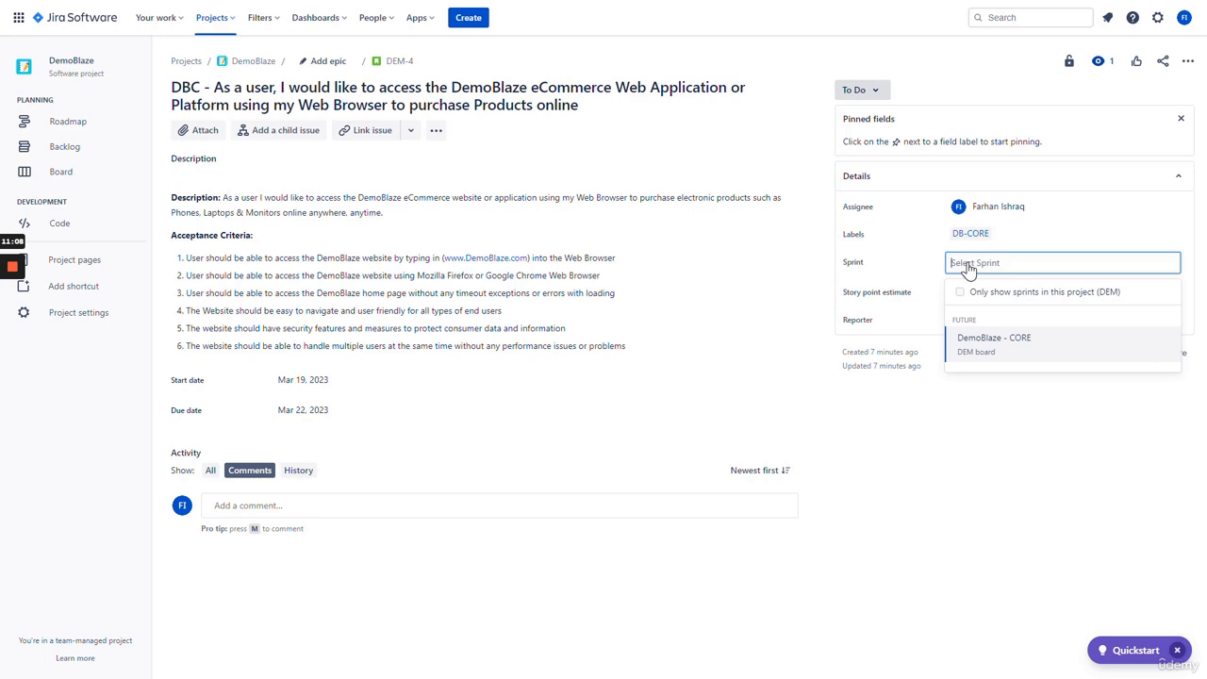
pyautogui.click(999, 353)
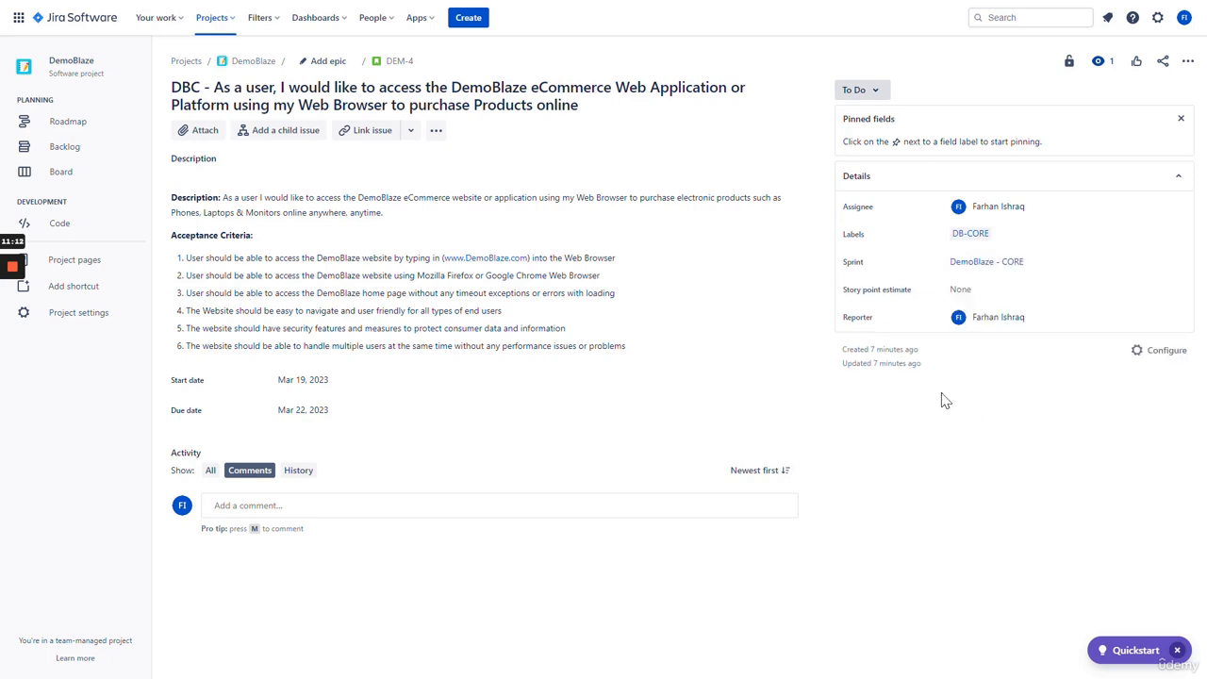
# - Leave DEM-4's story point estimate at None
pyautogui.click(981, 296)
pyautogui.click(937, 453)
pyautogui.click(981, 289)
pyautogui.click(907, 446)
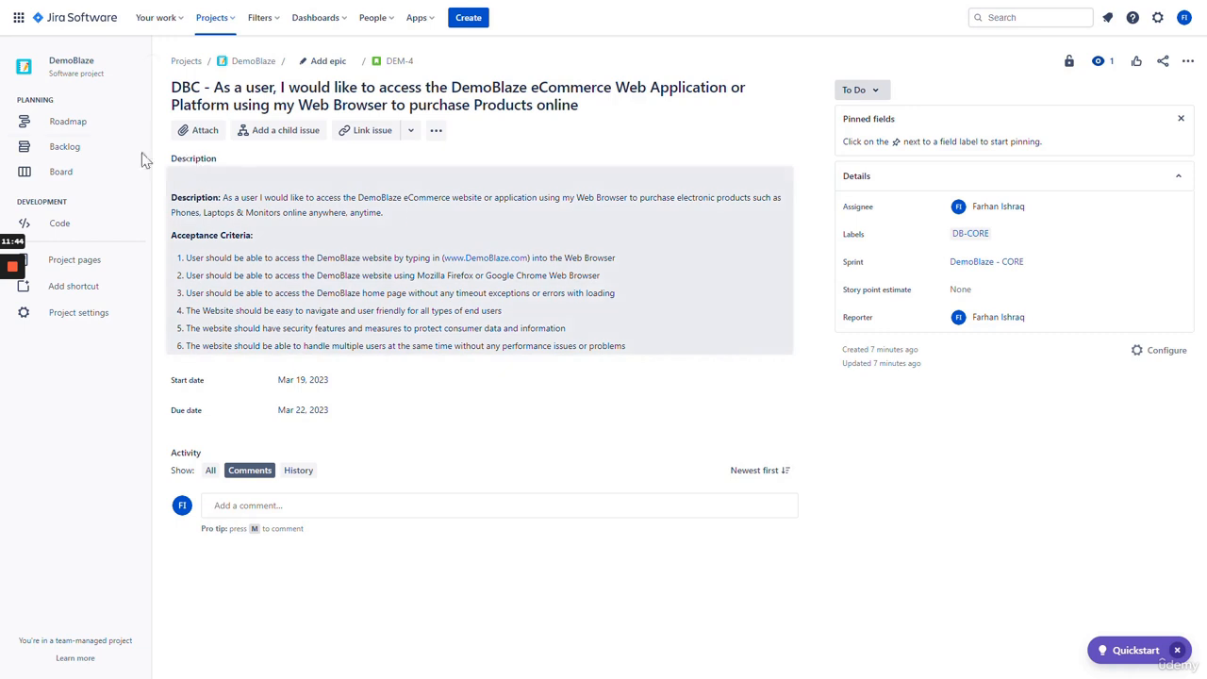
# - In the backlog, link DEM-4 to the DEM-3 DemoBlaze - CORE epic
pyautogui.click(113, 156)
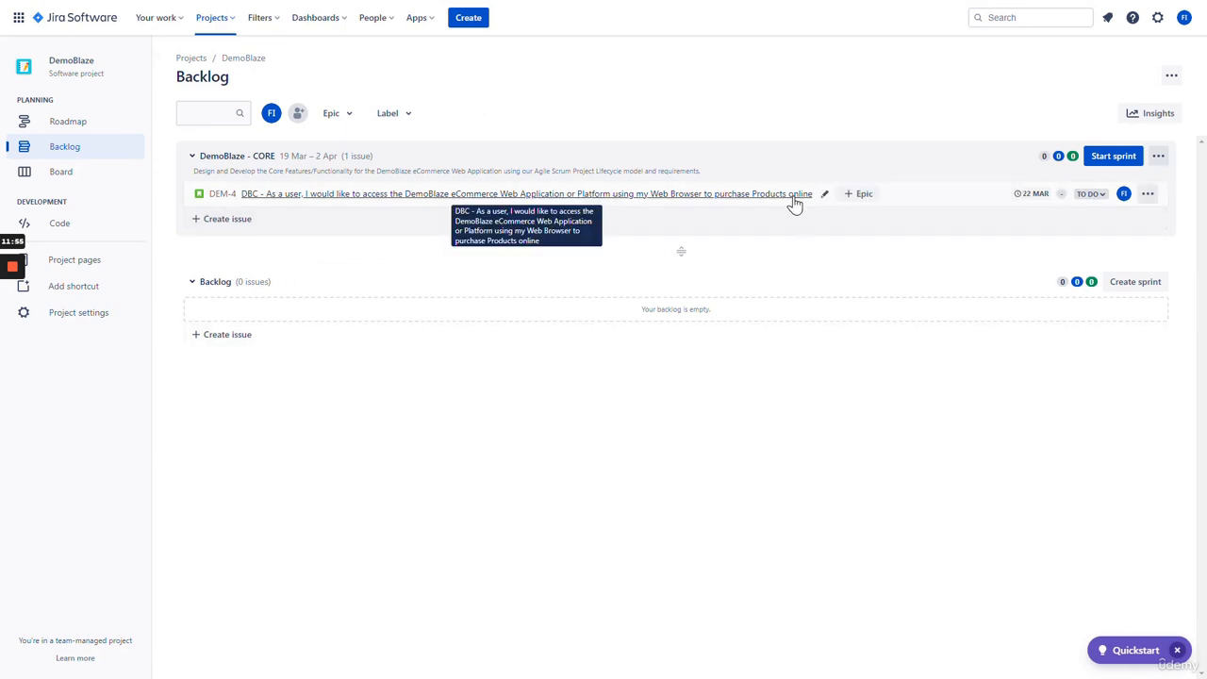
pyautogui.click(858, 196)
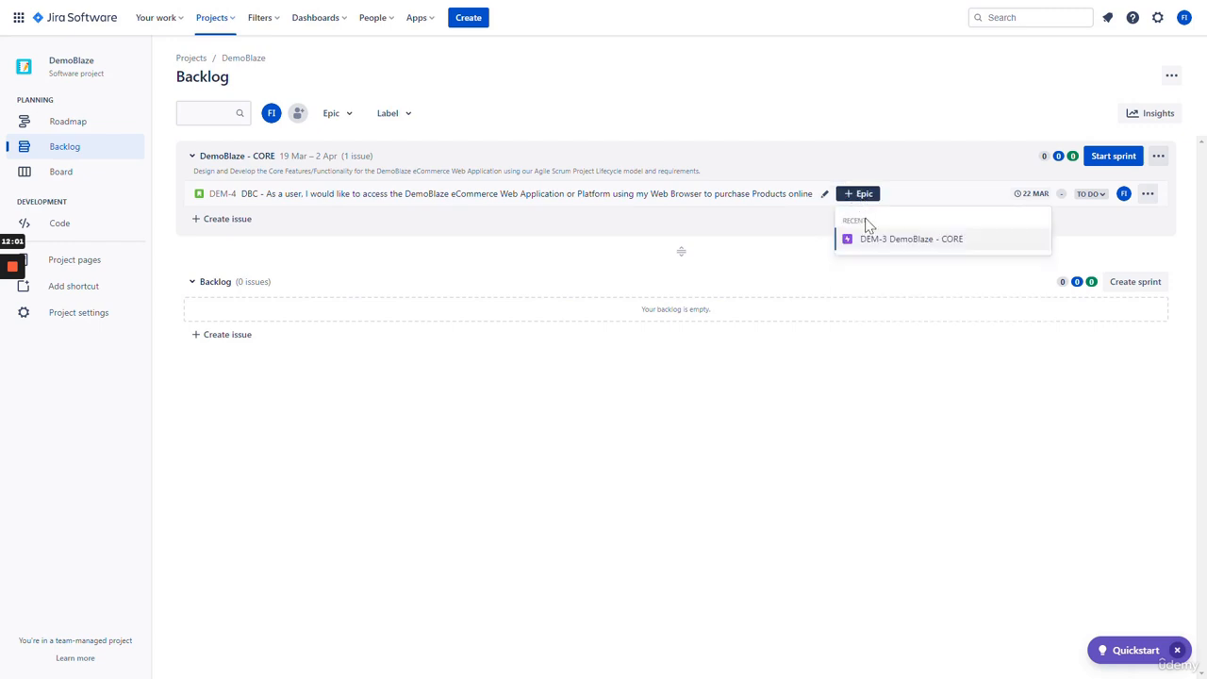
pyautogui.click(907, 247)
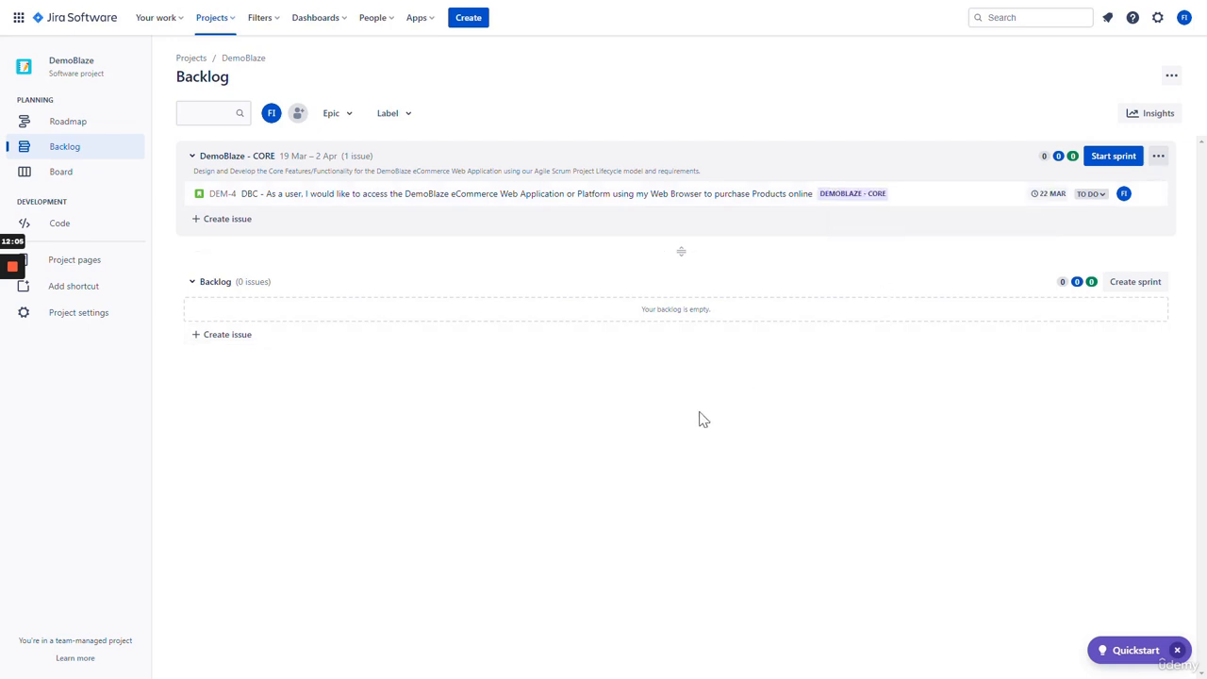
# - Apply and then remove the DemoBlaze - CORE epic filter on the backlog
pyautogui.click(337, 114)
pyautogui.click(384, 63)
pyautogui.click(340, 113)
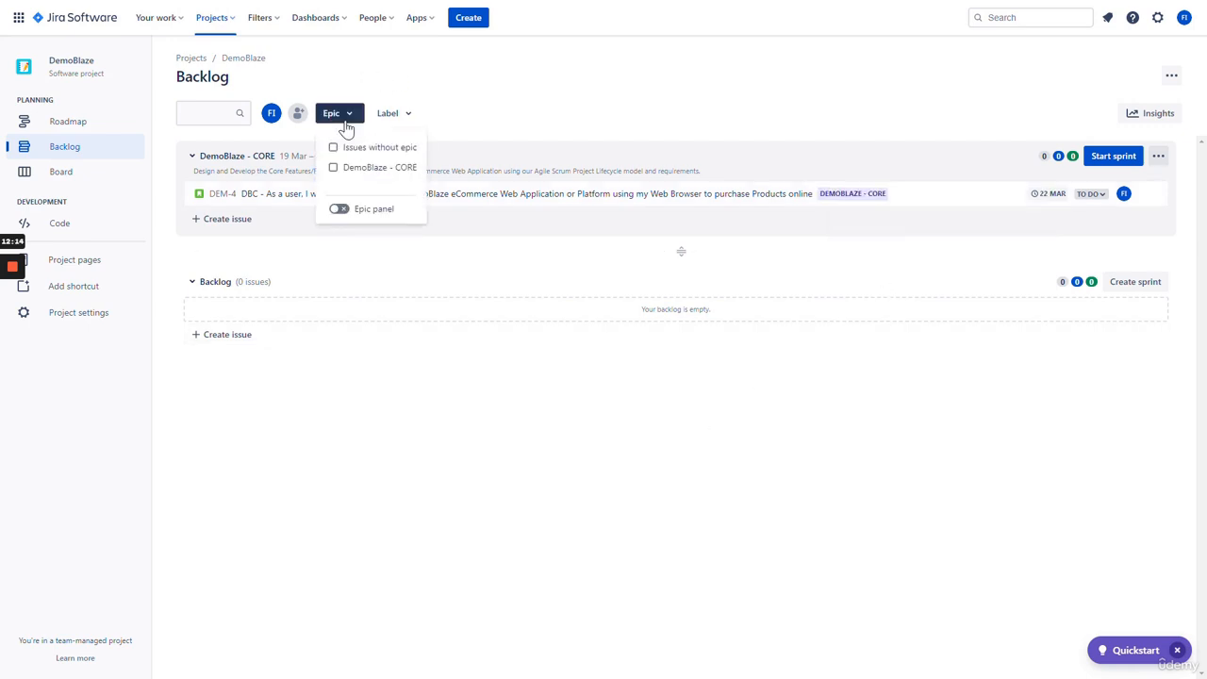
pyautogui.click(364, 170)
pyautogui.click(559, 104)
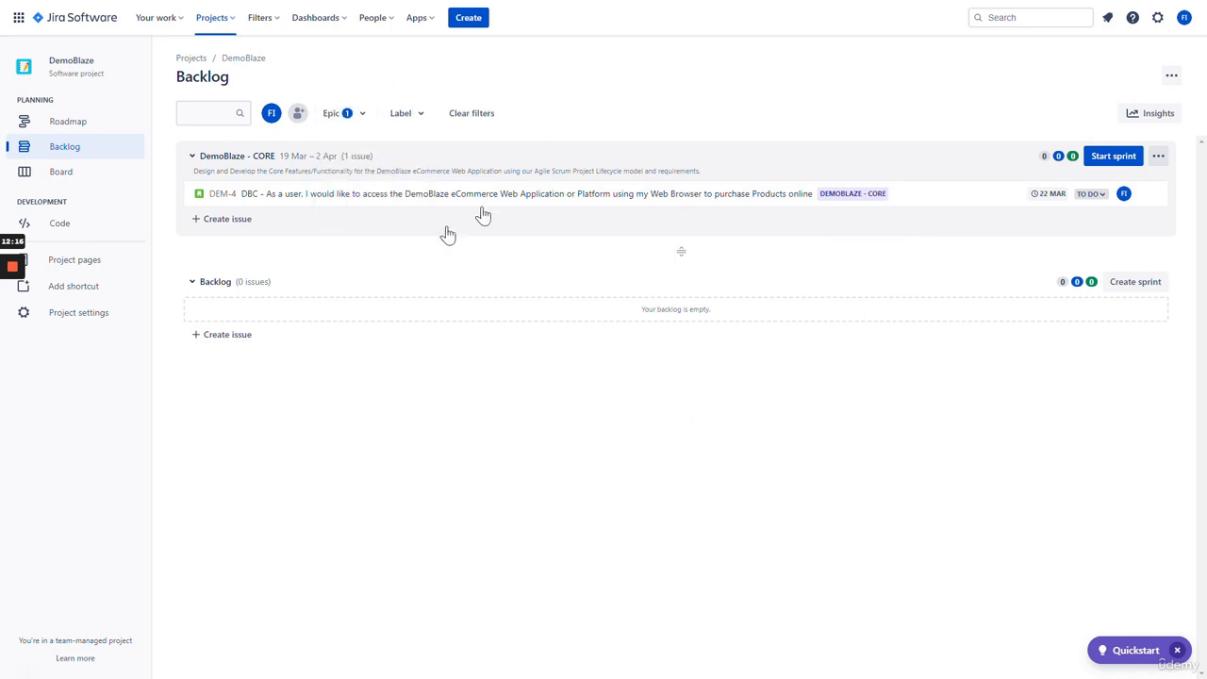
pyautogui.click(349, 115)
pyautogui.click(358, 167)
pyautogui.click(577, 111)
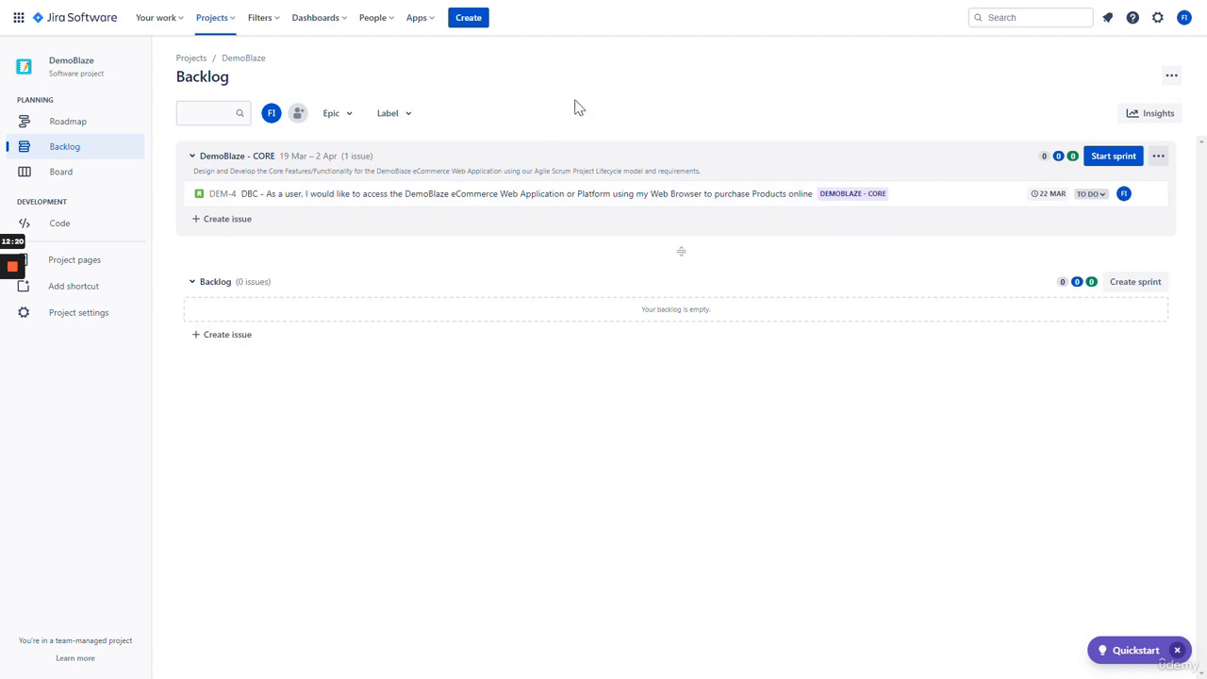
pyautogui.press('/')
pyautogui.press('Escape')
# - Search for 'DemoBlaz-CORE' and open the DEM-3 DemoBlaze - CORE epic
pyautogui.click(1025, 16)
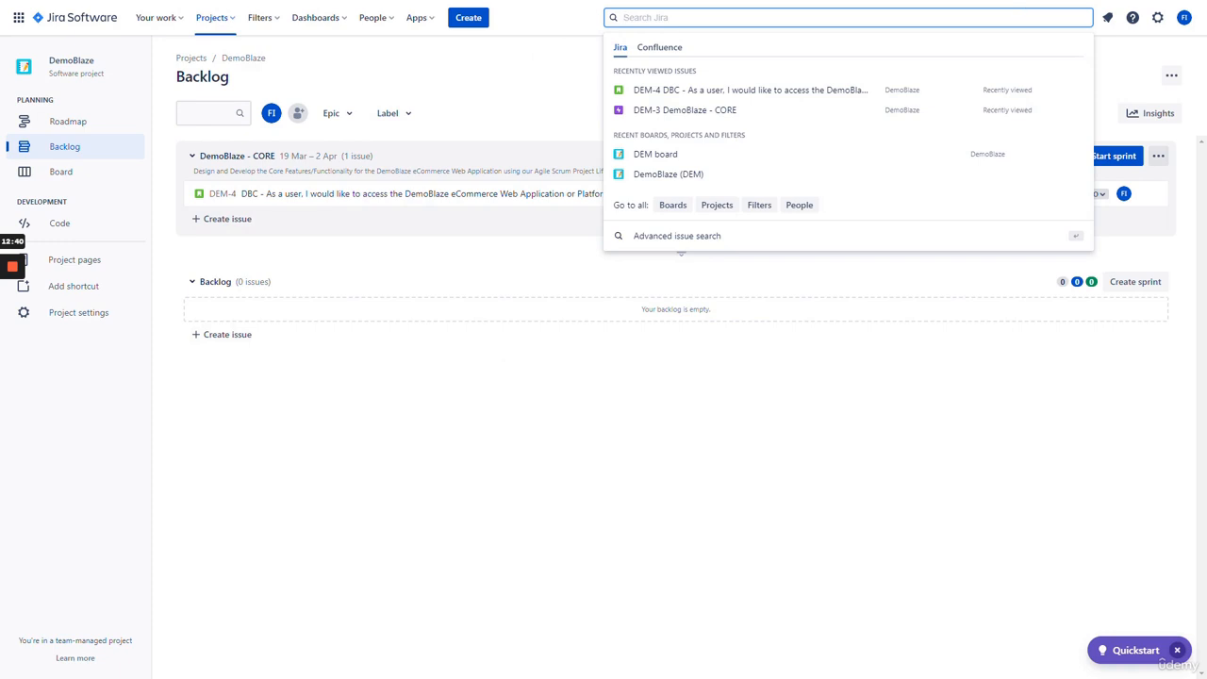
pyautogui.write('Dem')
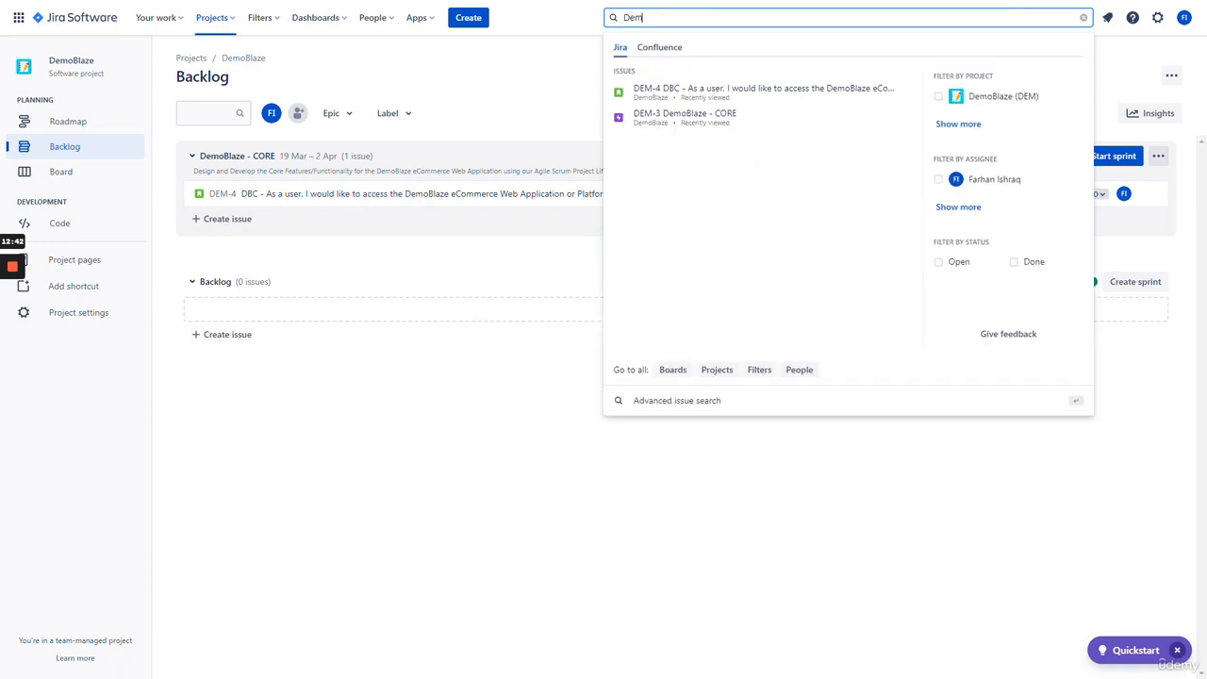
pyautogui.write('oBlaz-C')
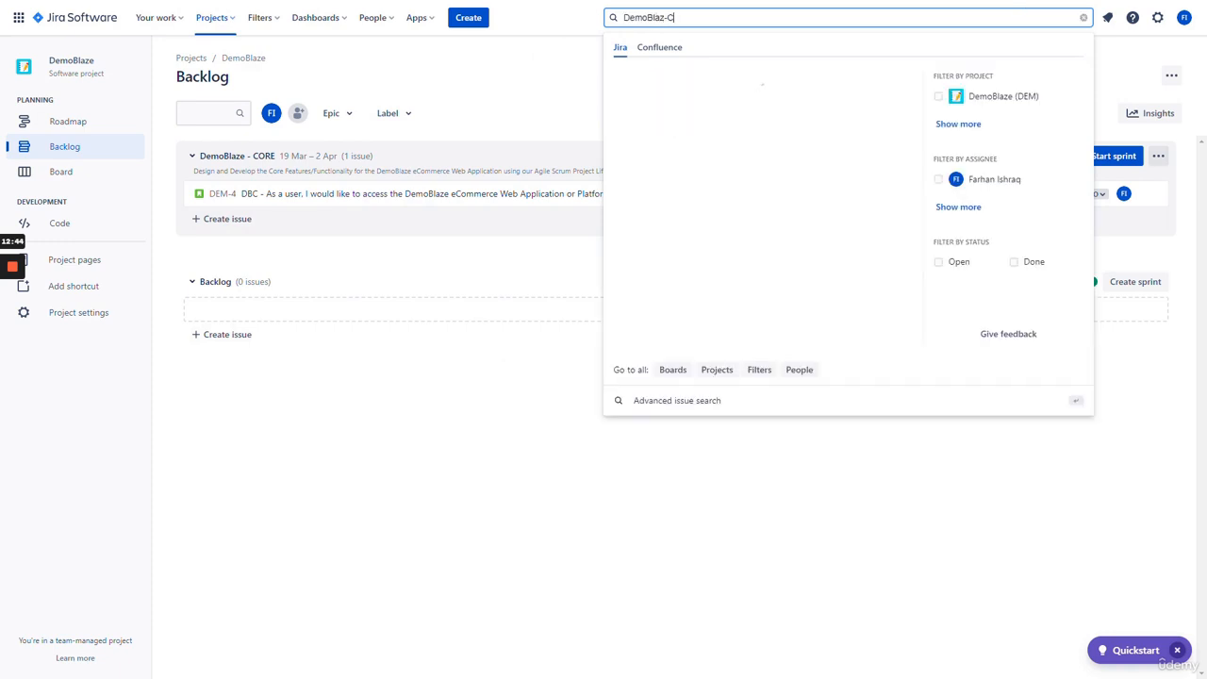
pyautogui.write('ORE')
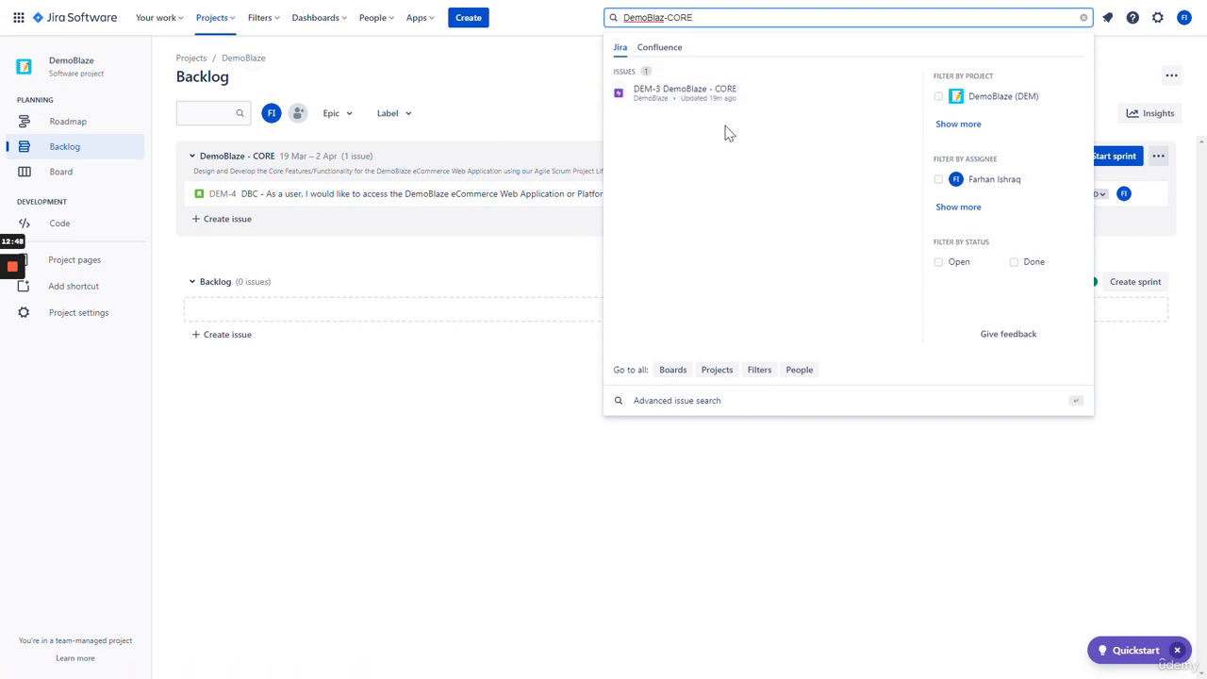
pyautogui.click(711, 102)
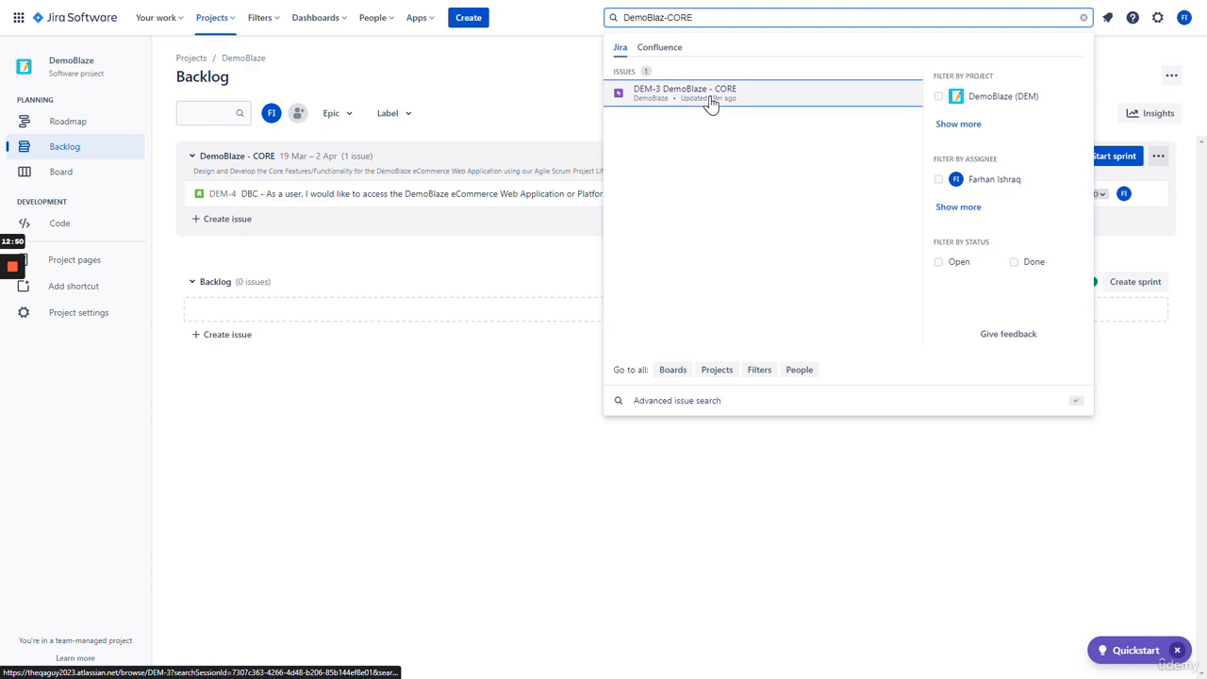
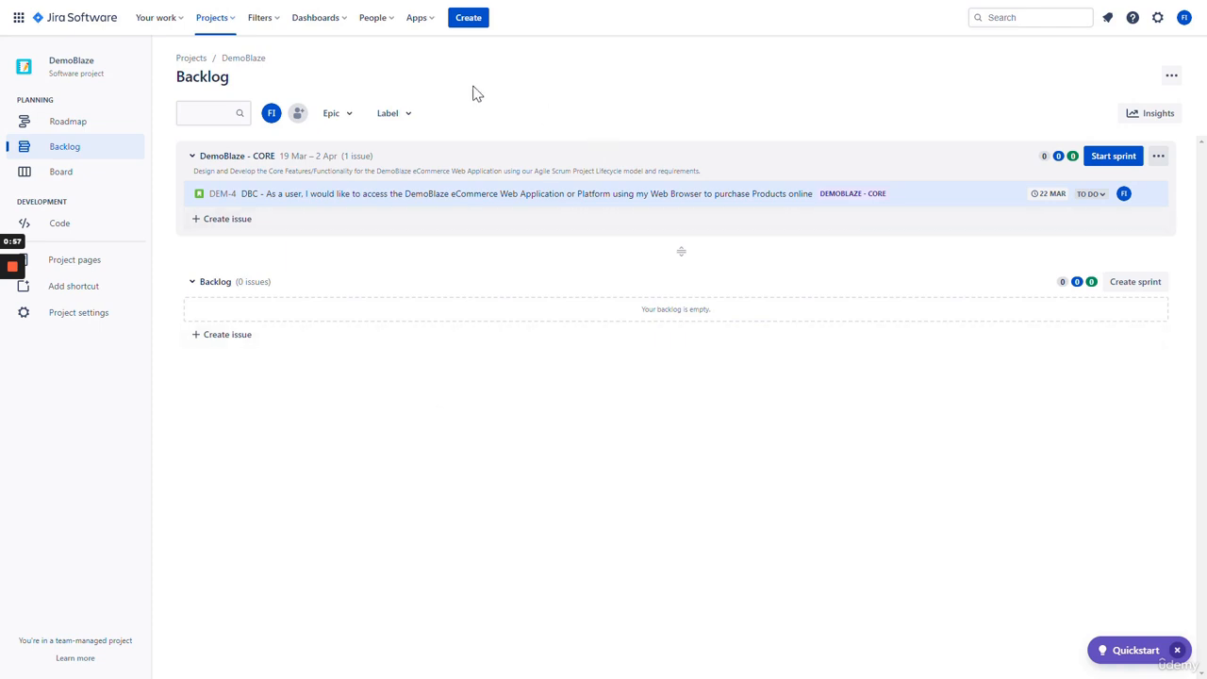
# - Start a new issue in the DemoBlaze project, keeping the issue type as Task
pyautogui.click(469, 18)
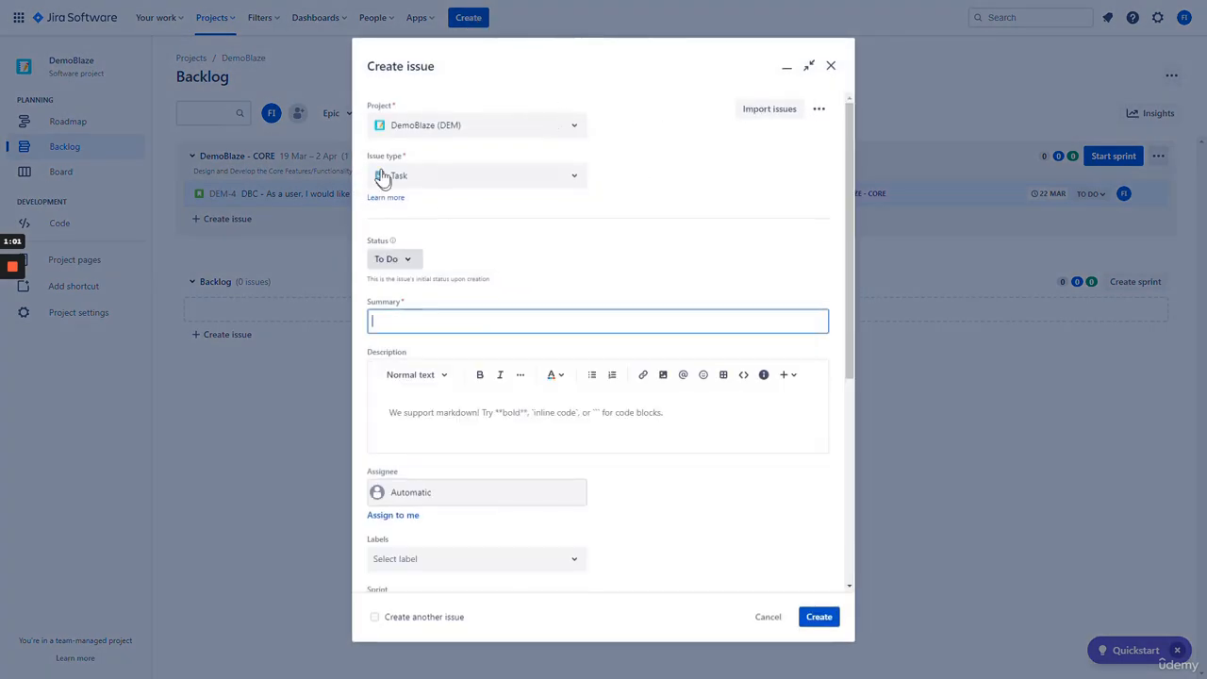
pyautogui.click(471, 180)
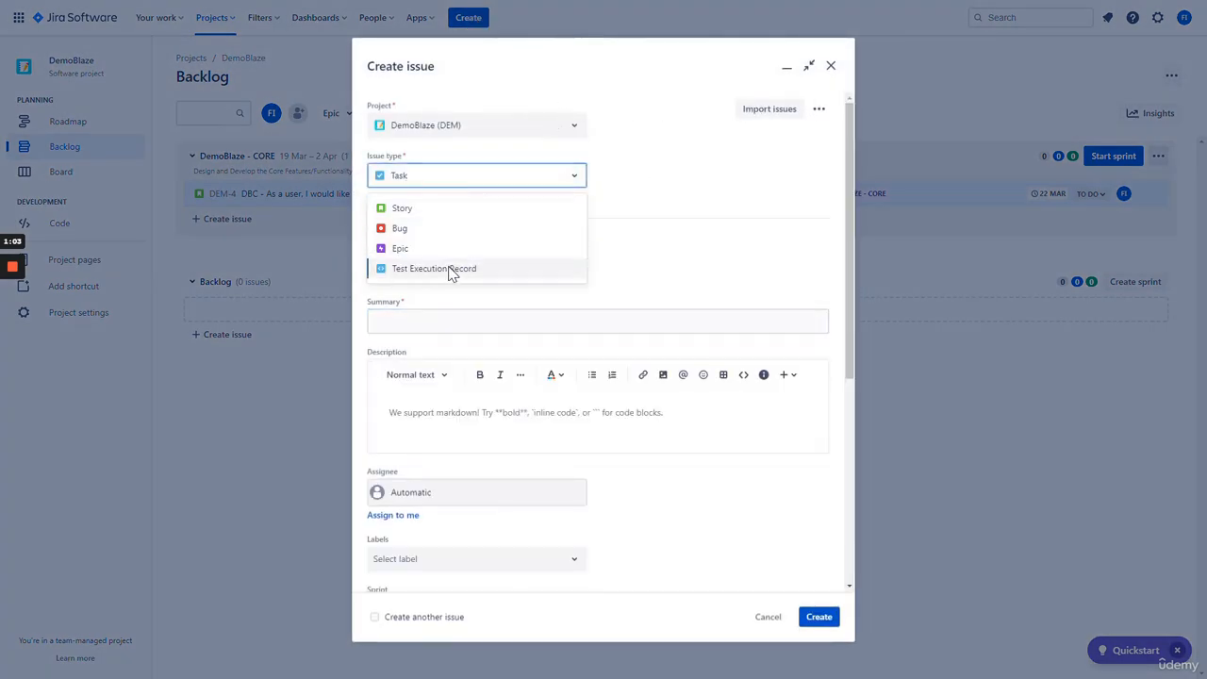
pyautogui.click(634, 189)
pyautogui.scroll(-2, 600, 200)
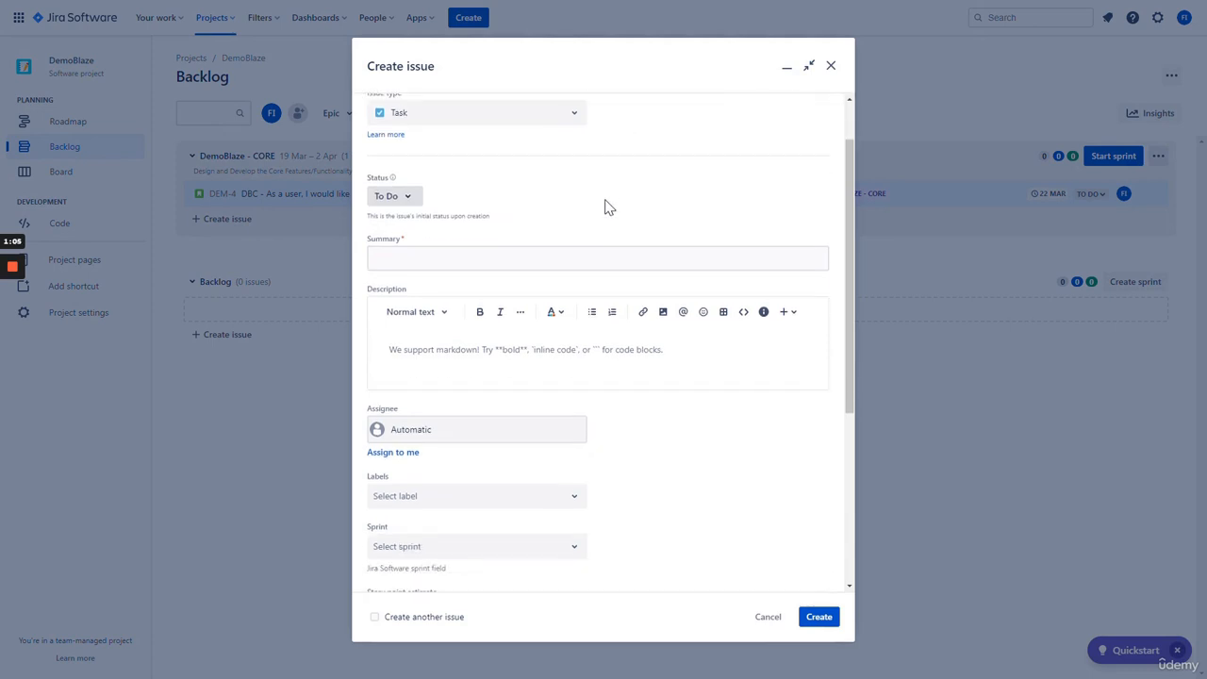
pyautogui.scroll(1, 532, 165)
pyautogui.scroll(-2, 532, 165)
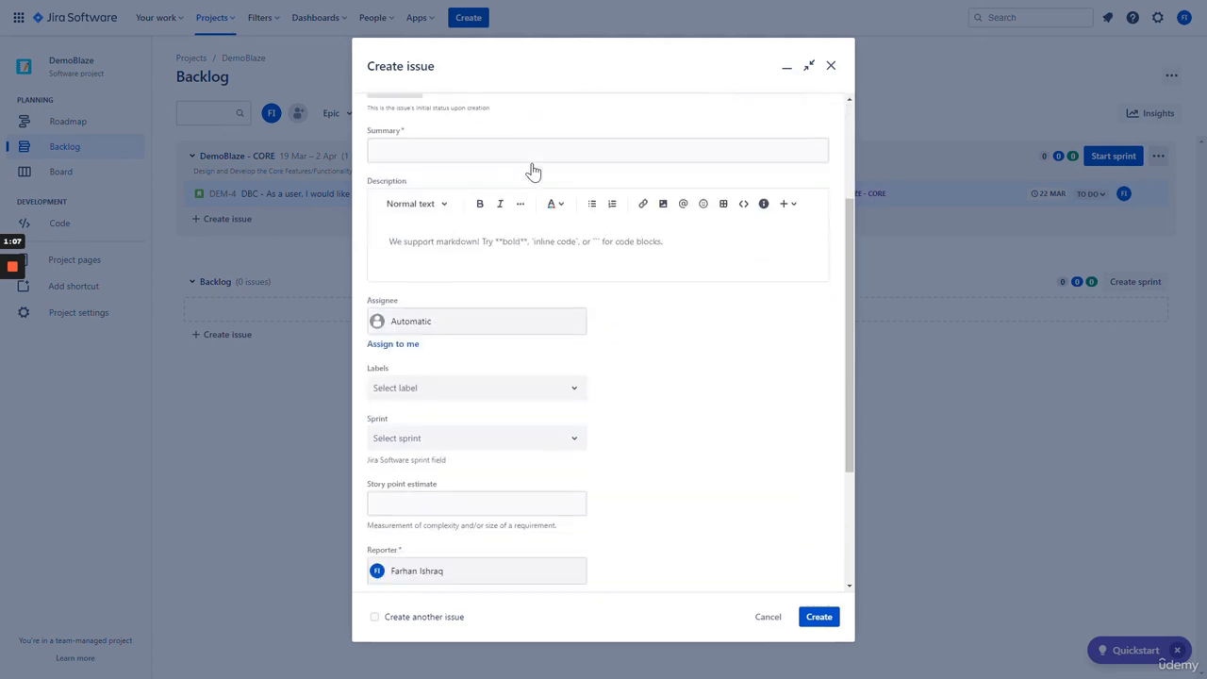
pyautogui.scroll(1, 532, 165)
# - Enter the summary 'Design/Planning Phase - Technical Architecture'
pyautogui.click(471, 194)
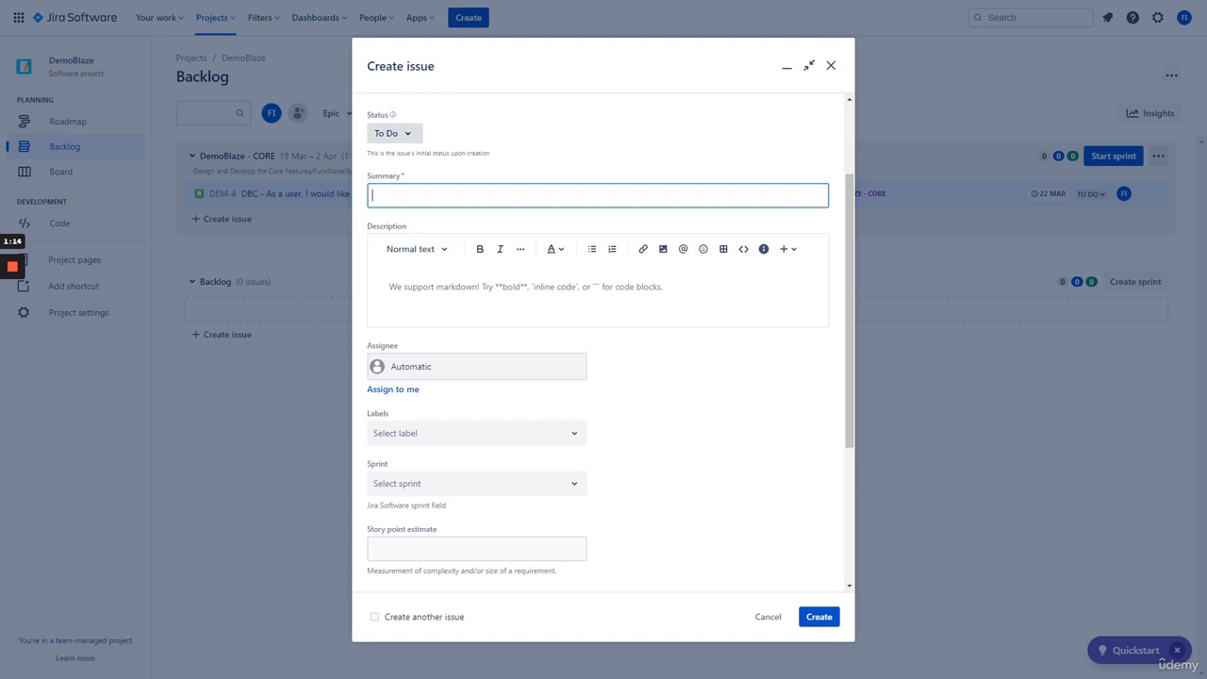
pyautogui.write('Design/Planning Phase - Technical')
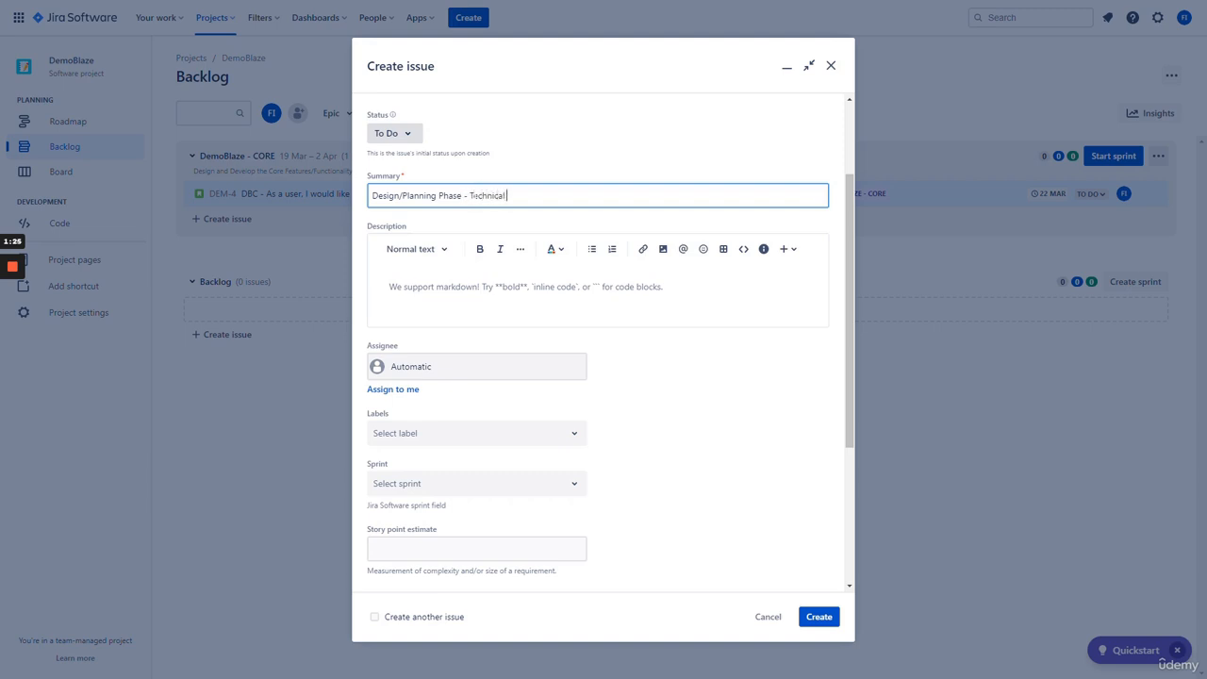
pyautogui.write(' Architecutreture')
pyautogui.click(463, 287)
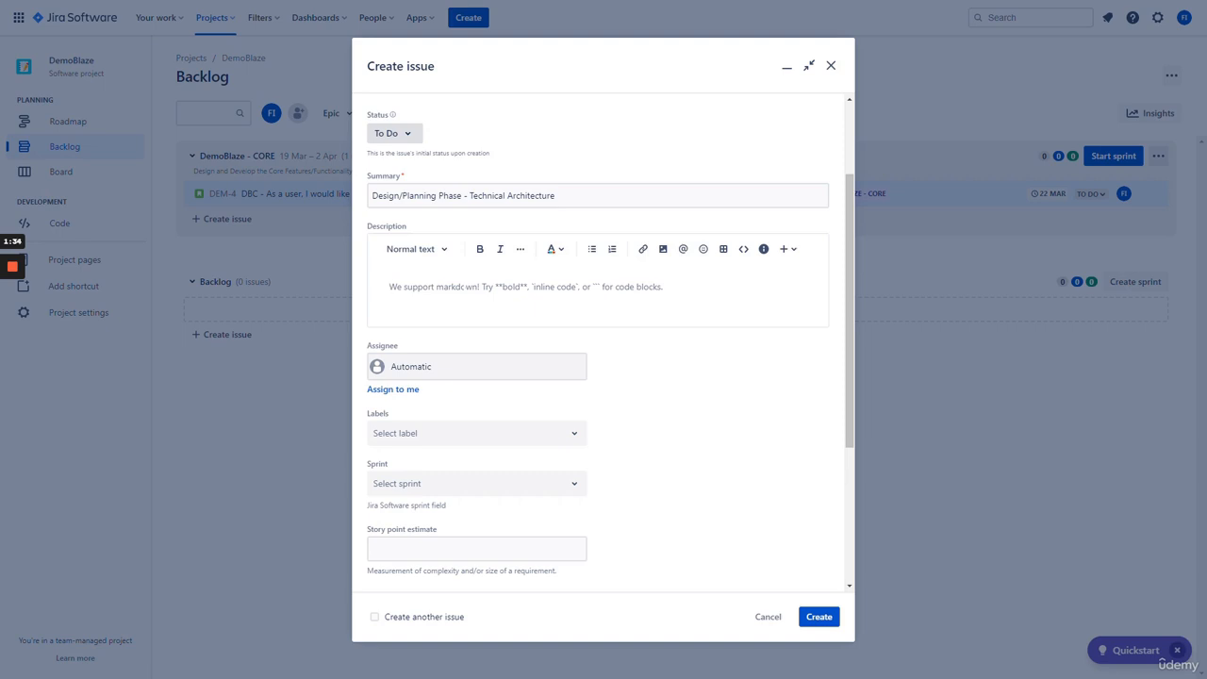
# - Write the description's opening on a technical design and strategy for DemoBlaze's core features, fixing typos
pyautogui.write('The ')
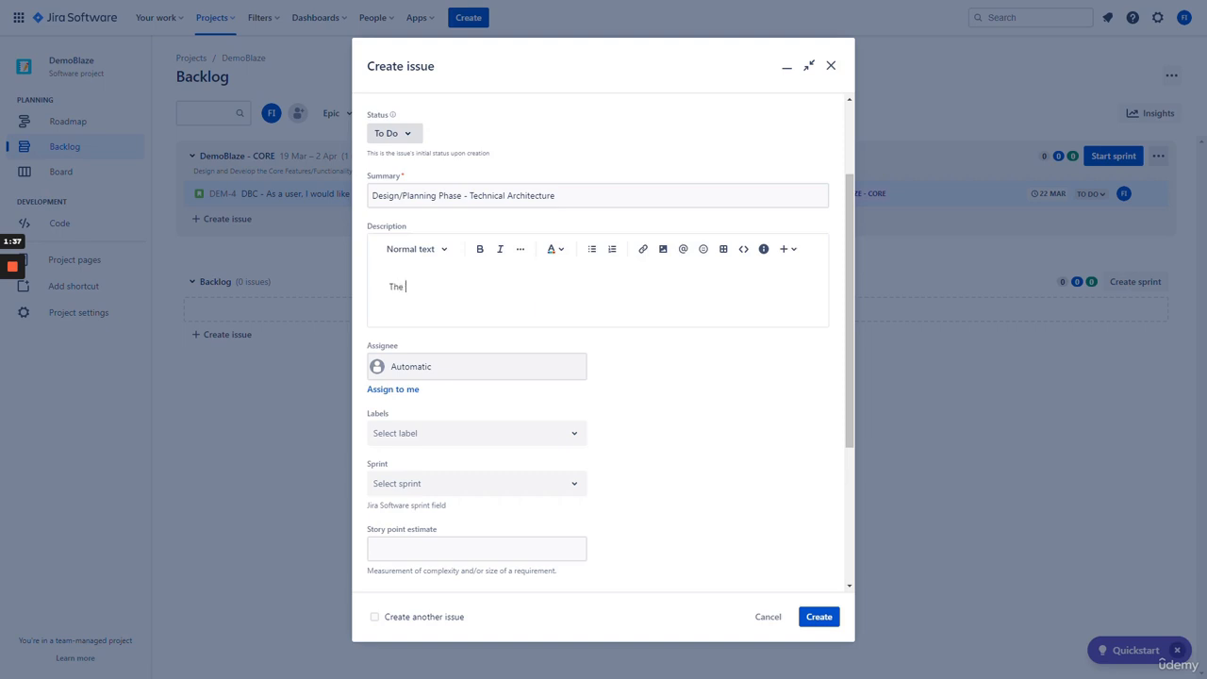
pyautogui.write('purpose of this task is to create a technical design and strategy ')
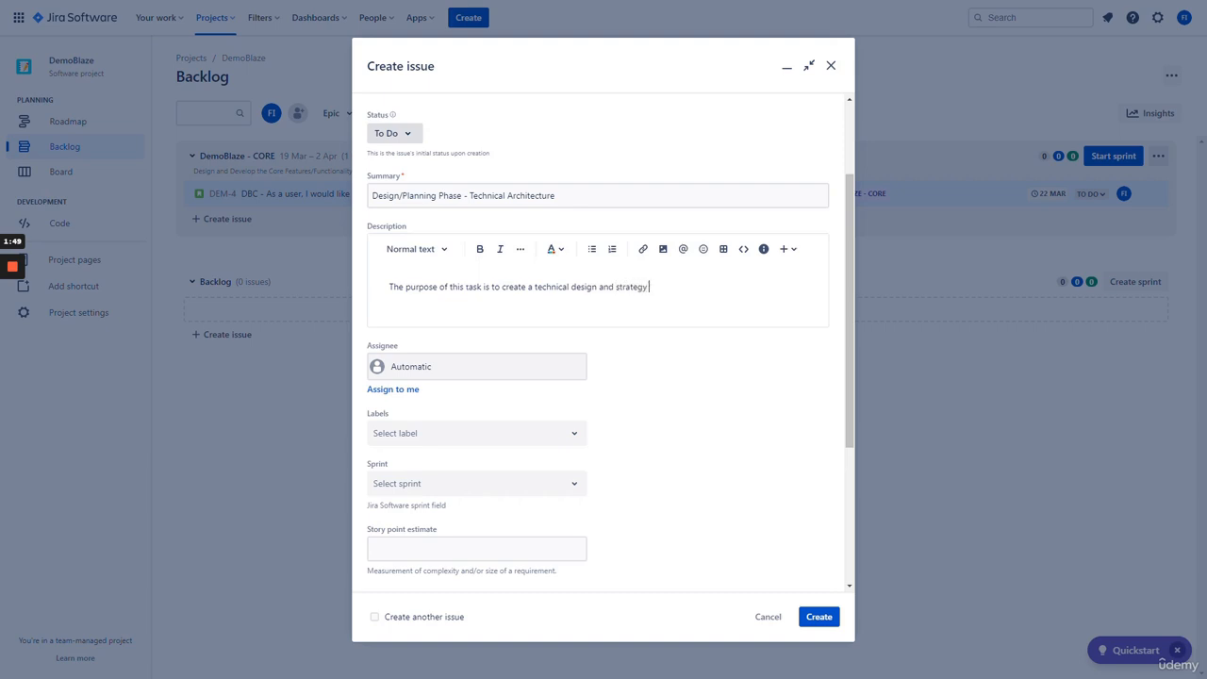
pyautogui.write('for implemetning')
pyautogui.press('BackSpace')
pyautogui.press('BackSpace')
pyautogui.press('BackSpace')
pyautogui.press('BackSpace')
pyautogui.press('BackSpace')
pyautogui.write('nting the core features and ')
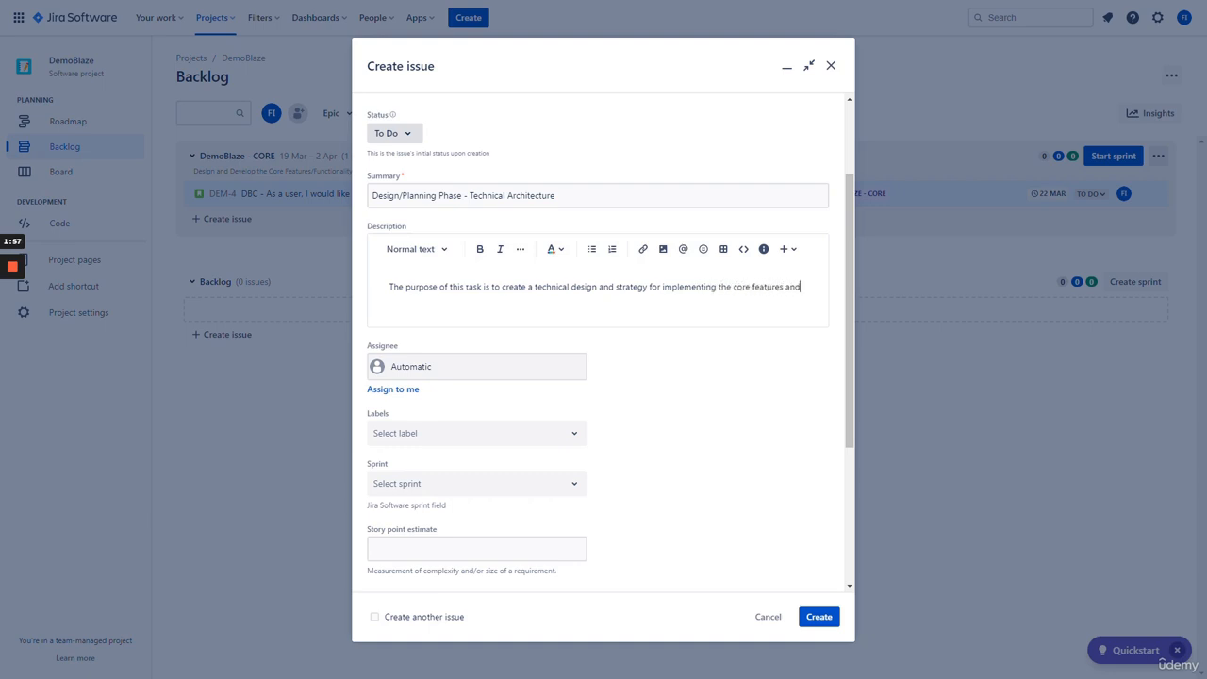
pyautogui.write('functionalit')
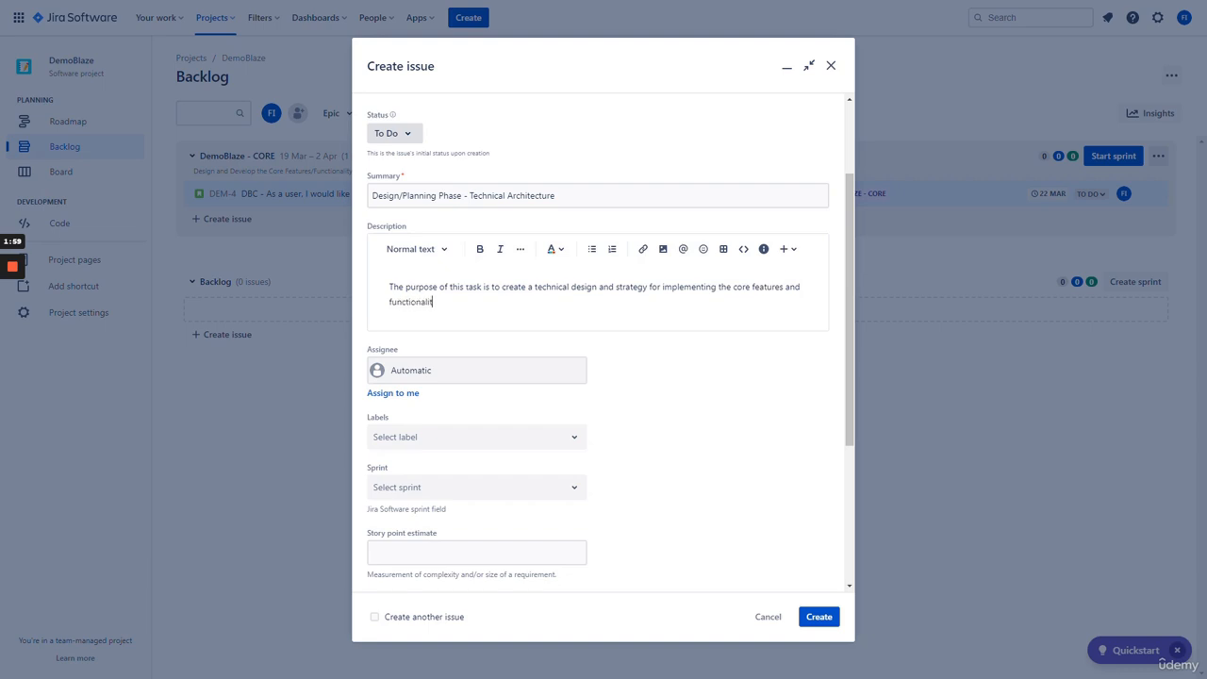
pyautogui.write('y of the DemoBlaze website. This technical')
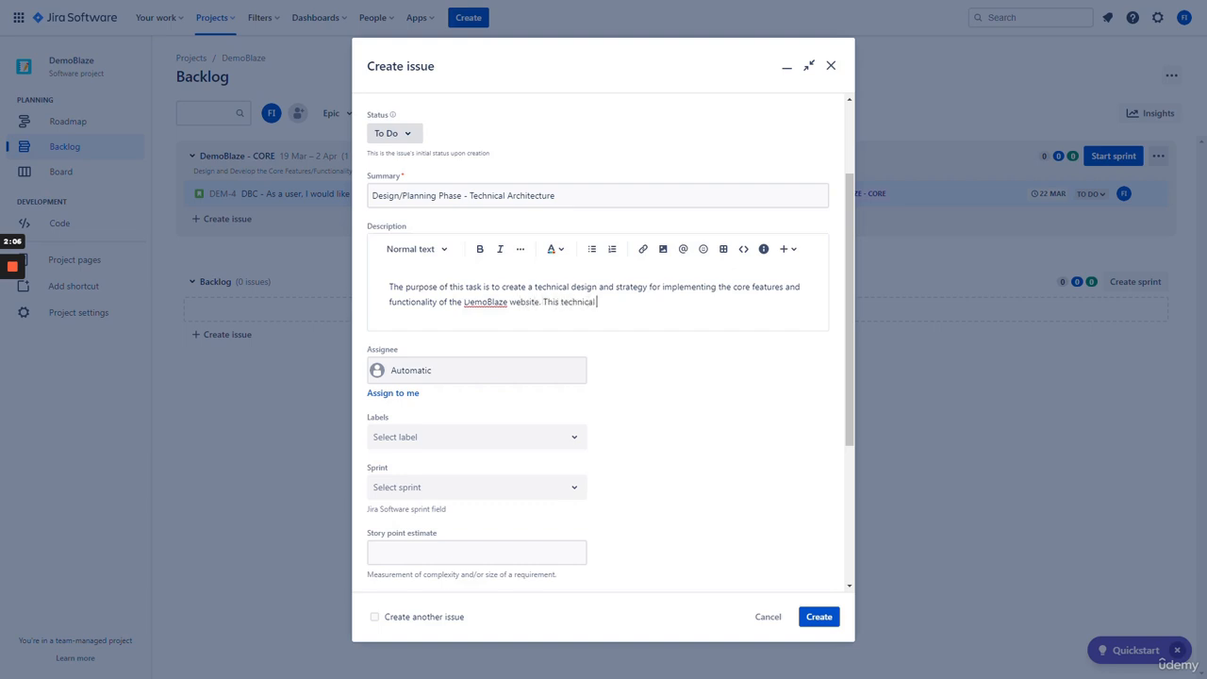
pyautogui.write(' architecture will include a User Interf')
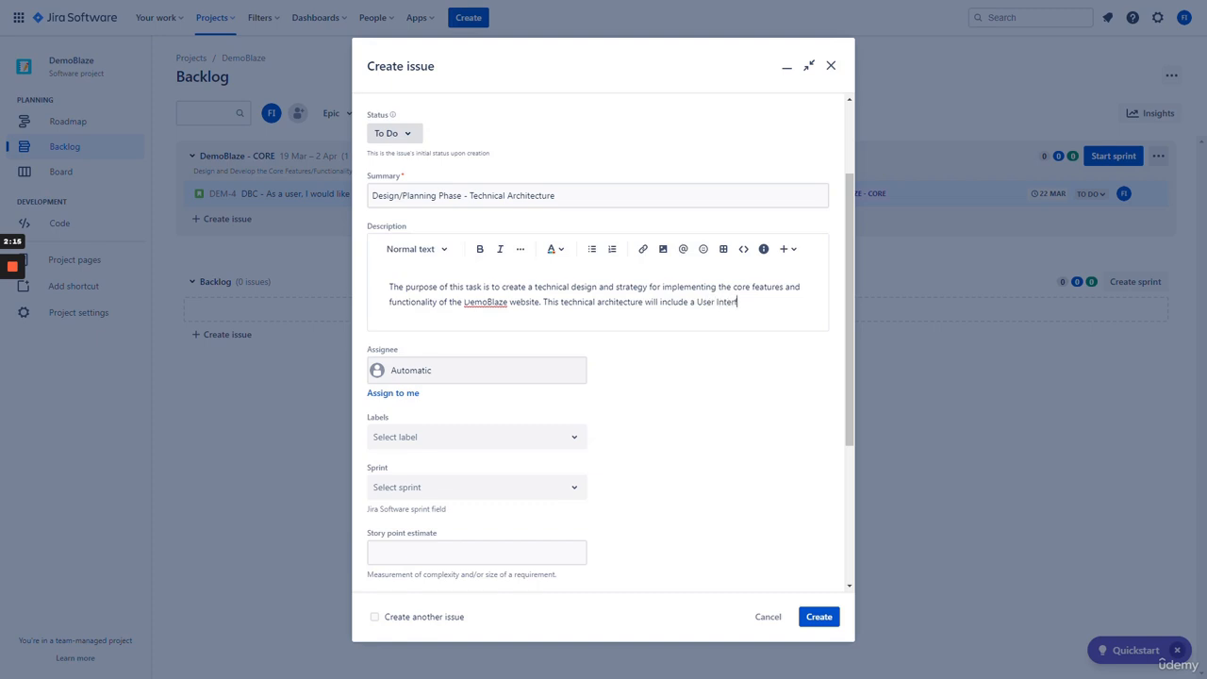
pyautogui.write('ace/User Experience Mod')
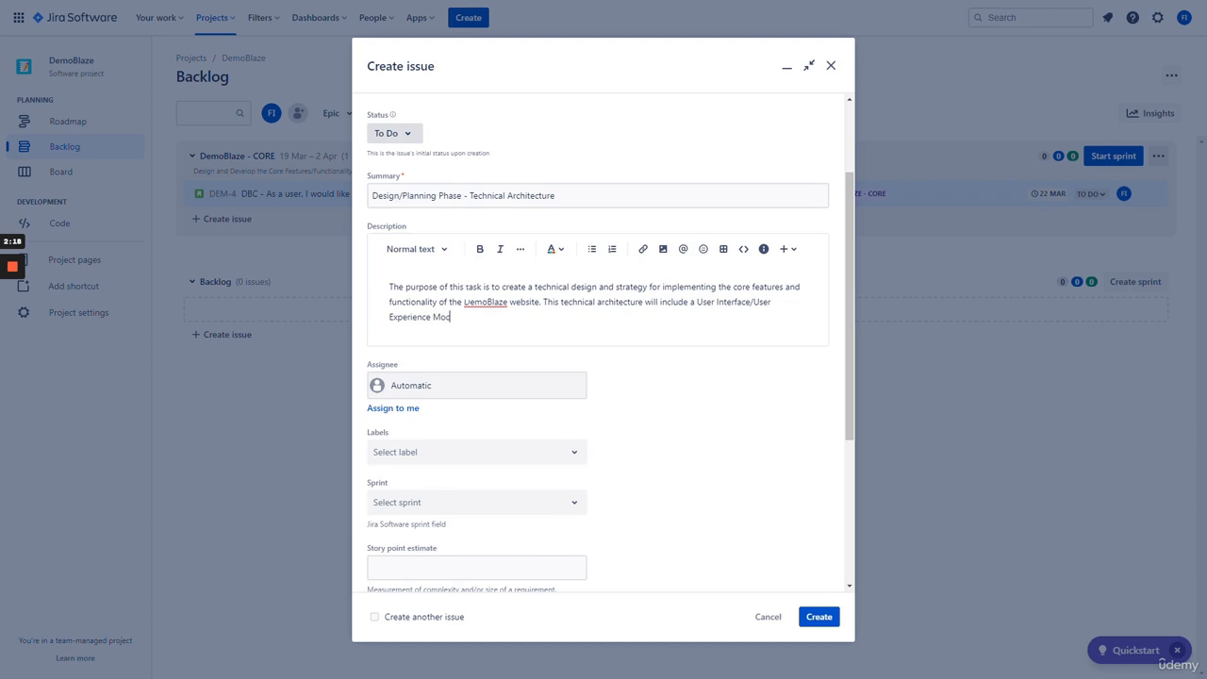
pyautogui.write('k-Up.')
pyautogui.write(' Wireframe ')
pyautogui.write('Domain')
pyautogui.write(' Name &')
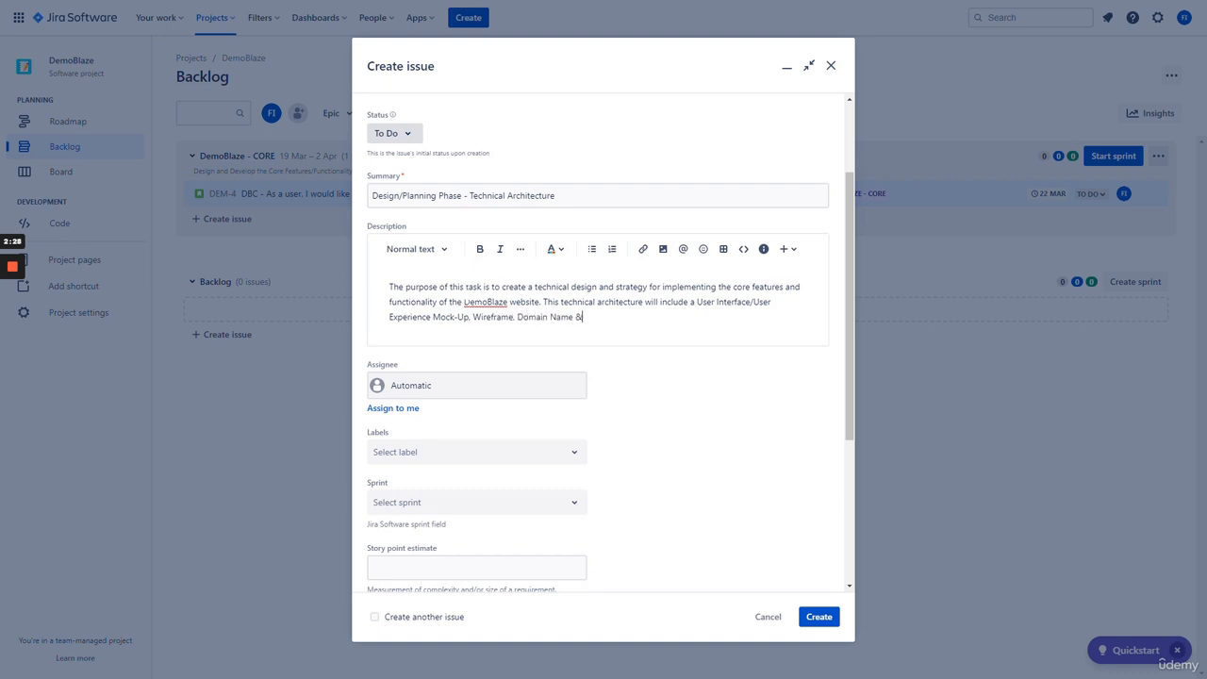
pyautogui.write(' Web Hosting. Template & Layout. ')
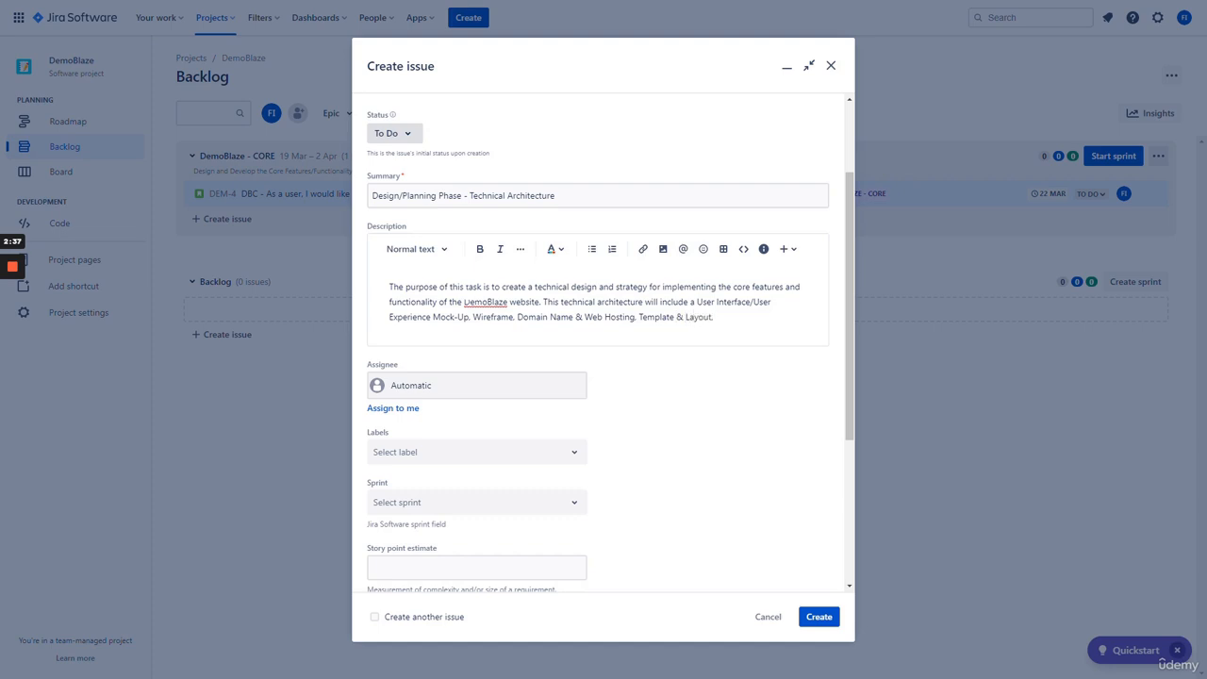
pyautogui.write('Navigat')
pyautogui.write('in')
pyautogui.write('on Menu.')
pyautogui.write(' Webiste P')
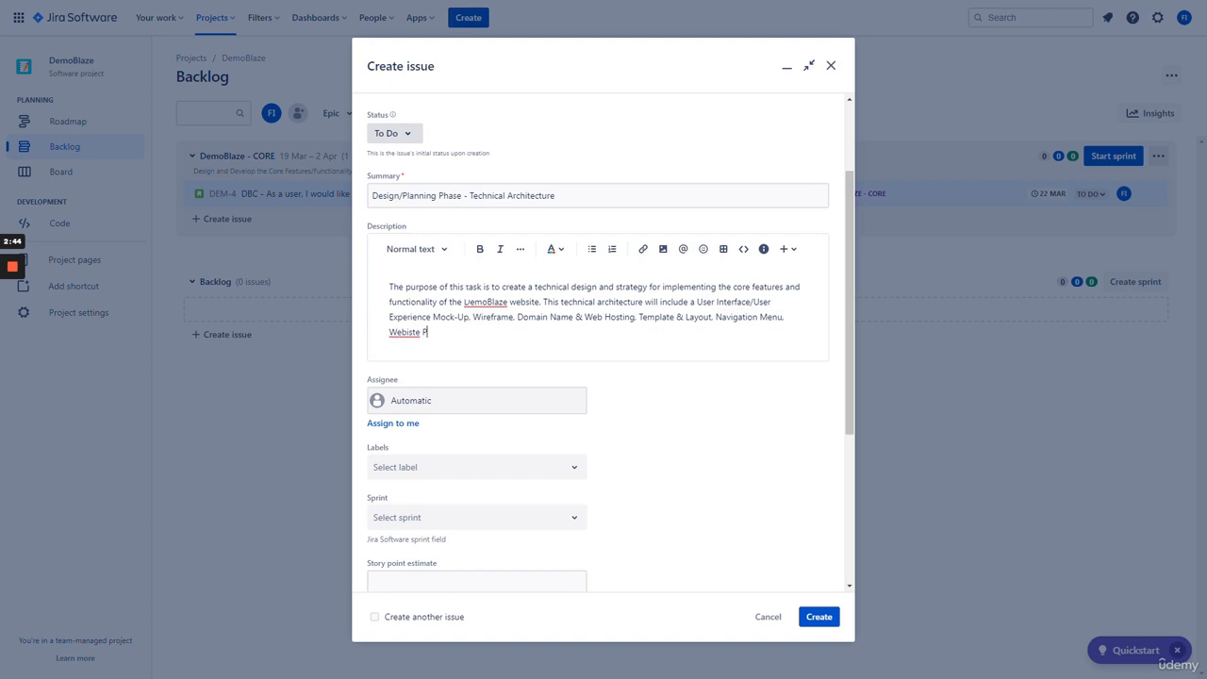
# - Continue the description listing Website Pages, User Input Forms, Text and Buttons, and Data Processing
pyautogui.press('BackSpace')
pyautogui.press('BackSpace')
pyautogui.press('BackSpace')
pyautogui.press('BackSpace')
pyautogui.press('BackSpace')
pyautogui.press('BackSpace')
pyautogui.write('site Pages  User Input Forms. Text and B')
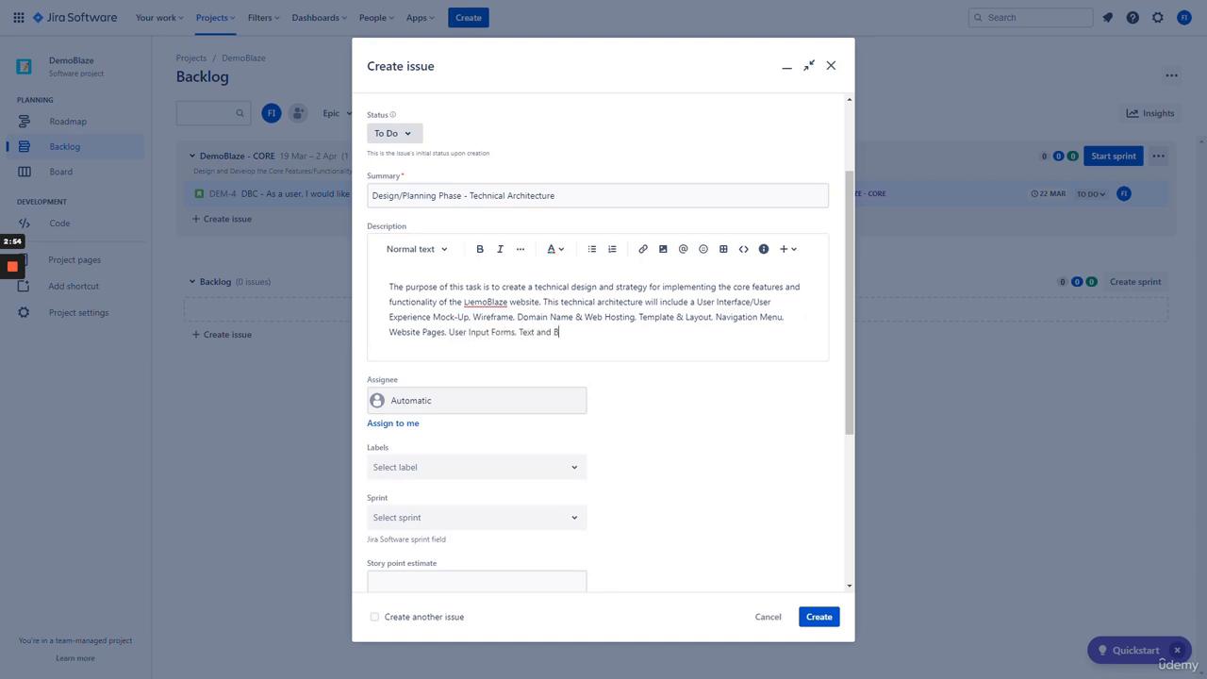
pyautogui.write('uttons as well as Data Processing ')
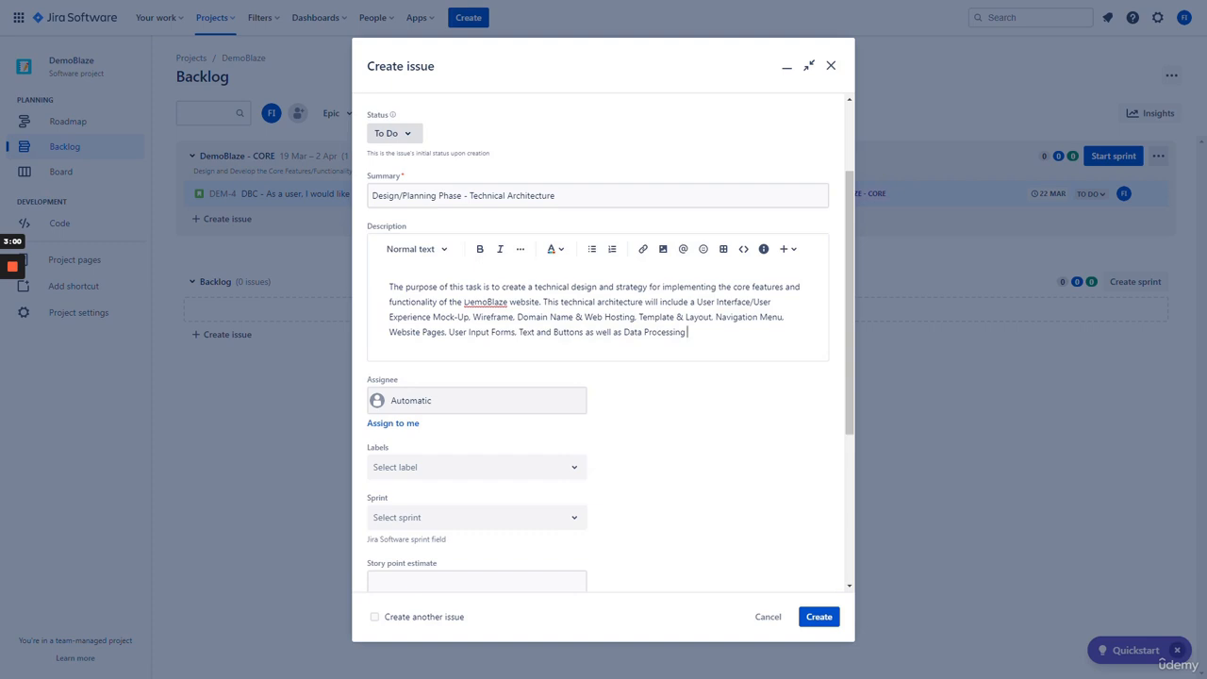
pyautogui.write('Handling Methods and Much More. ')
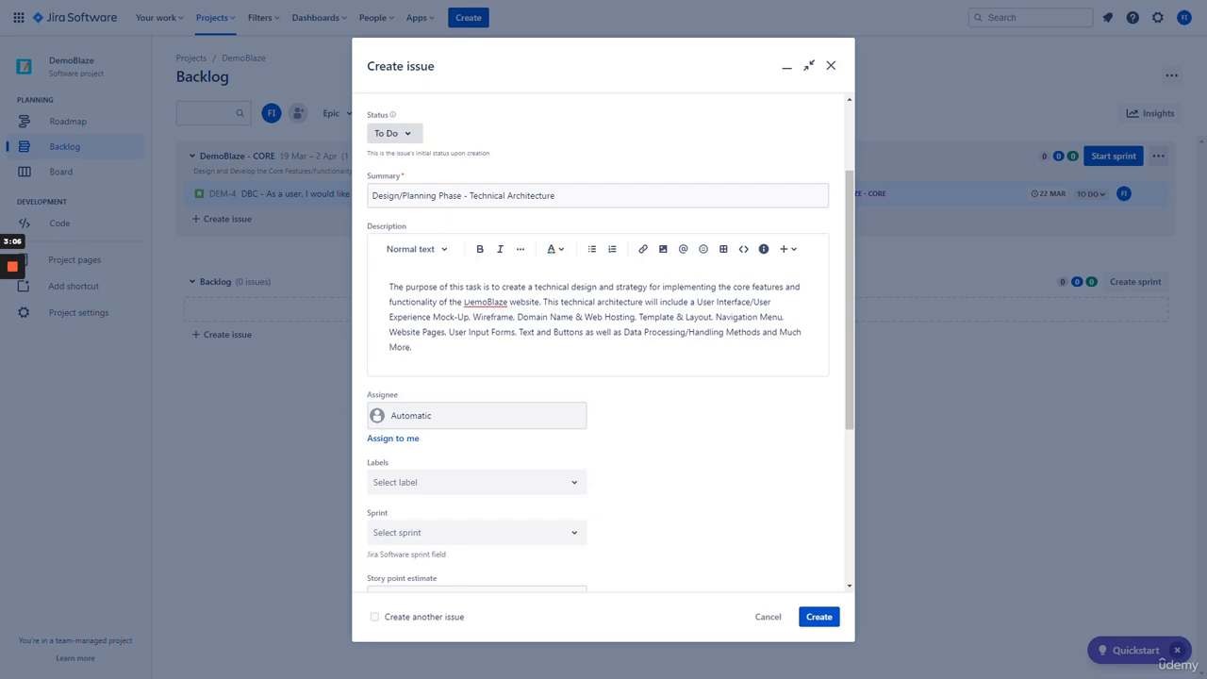
pyautogui.write('This will help the team ui')
pyautogui.write('timately')
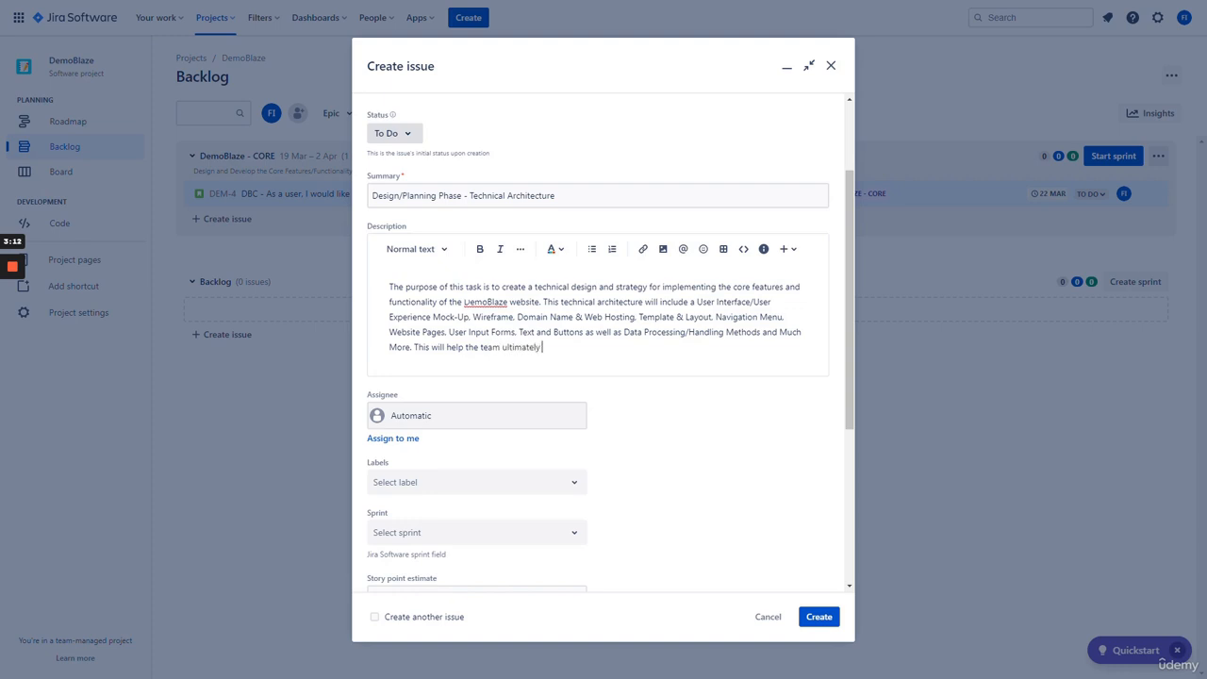
pyautogui.write(' organize their thoughts and ideas on')
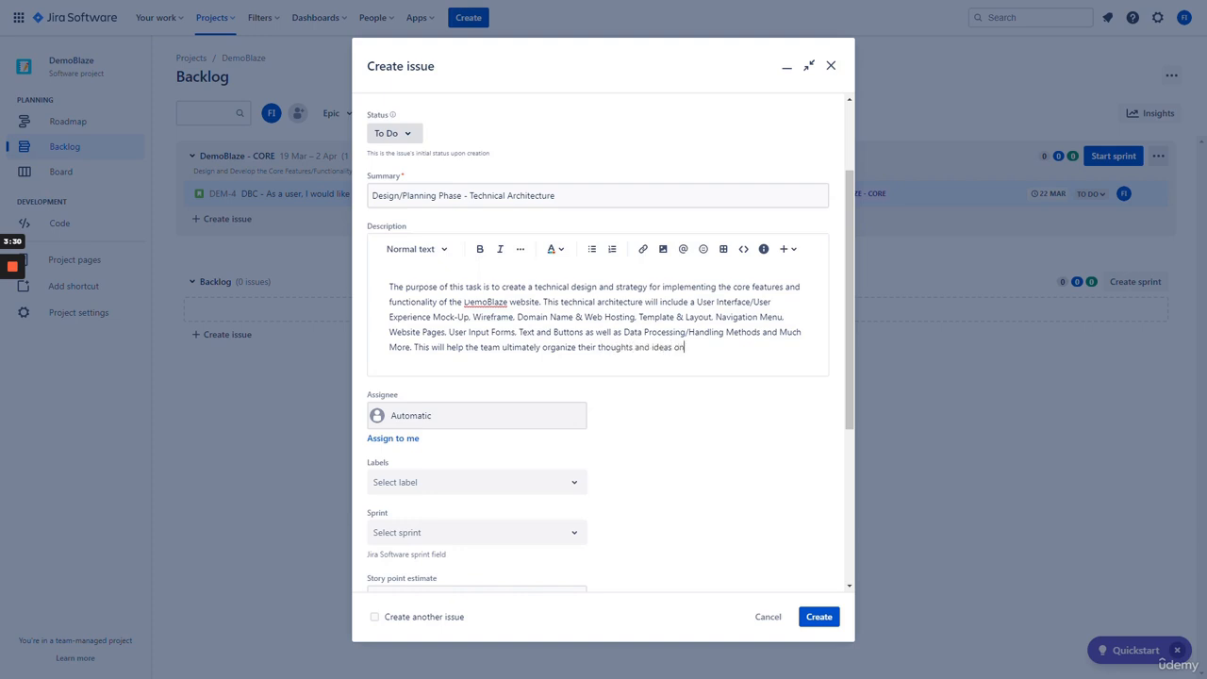
pyautogui.write(' how to implement t the design.')
# - Assign the issue to yourself and add the DB-CORE label
pyautogui.scroll(-3, 667, 421)
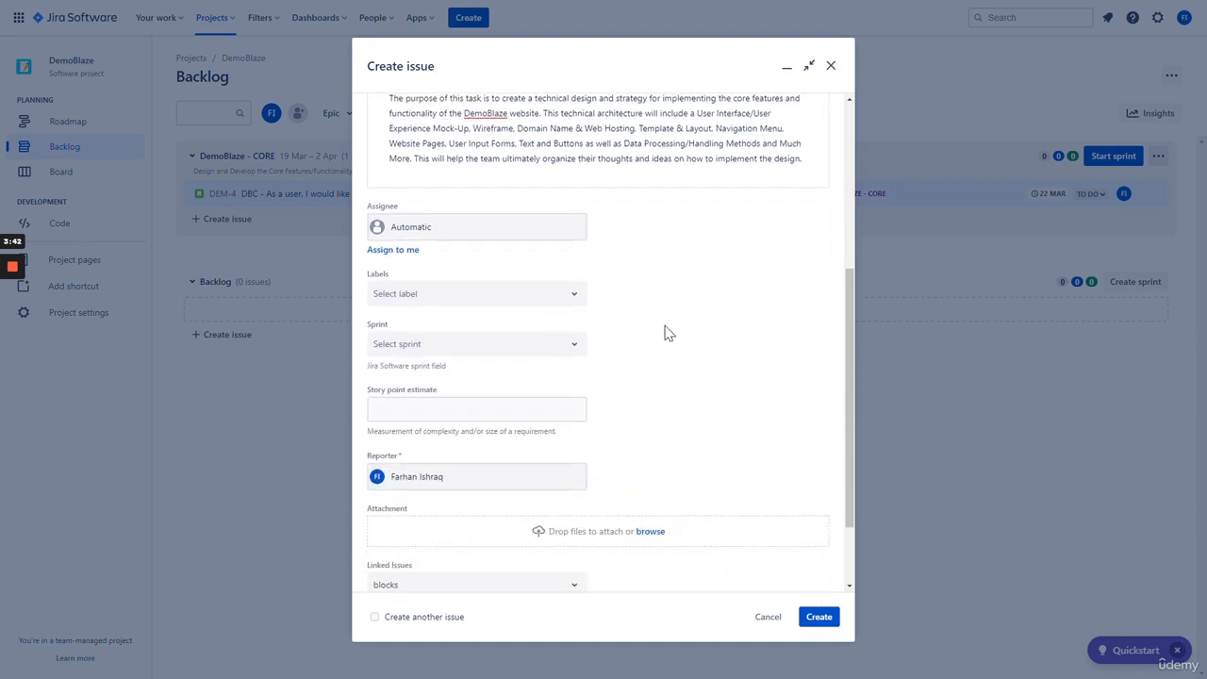
pyautogui.click(406, 253)
pyautogui.click(566, 298)
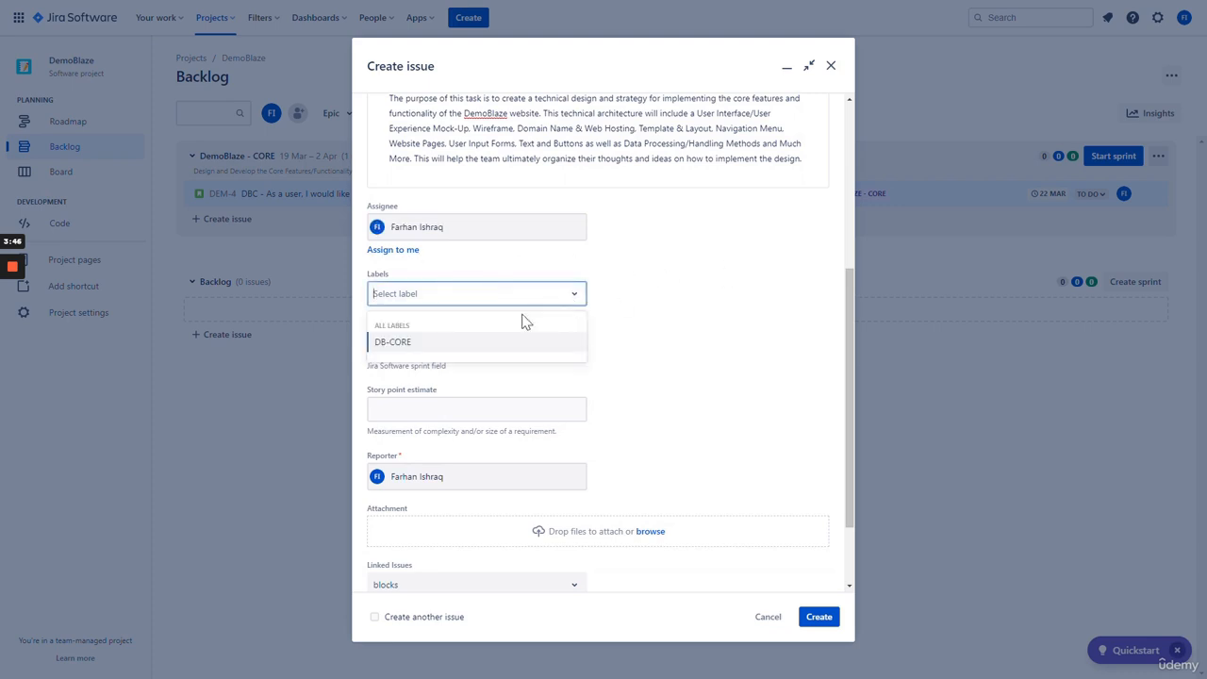
pyautogui.click(448, 343)
# - Place it in the DemoBlaze - CORE sprint, leave story points empty, and create it as DEM-27
pyautogui.scroll(-2, 688, 319)
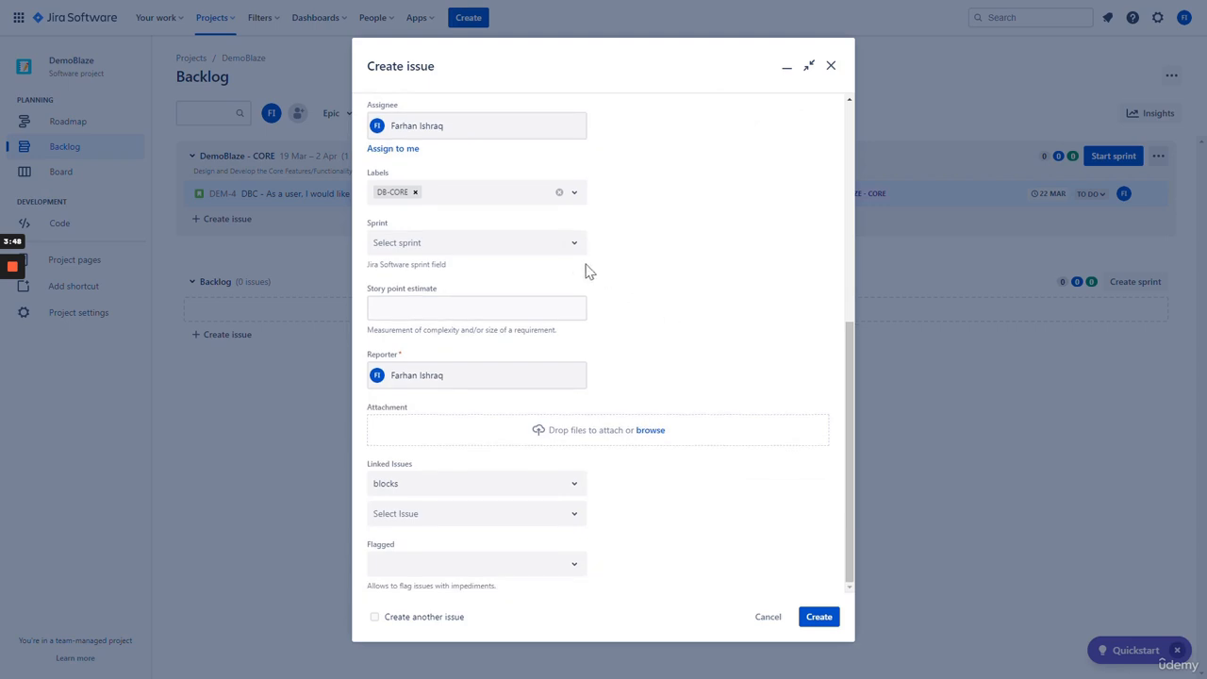
pyautogui.click(566, 247)
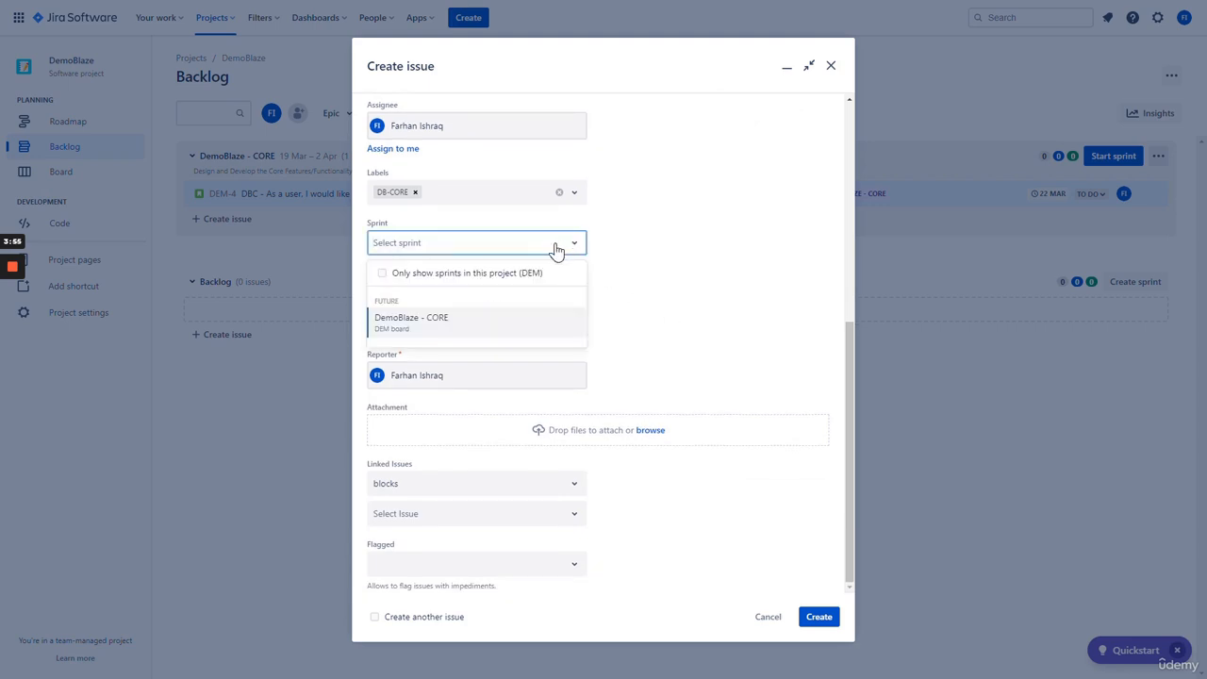
pyautogui.click(453, 322)
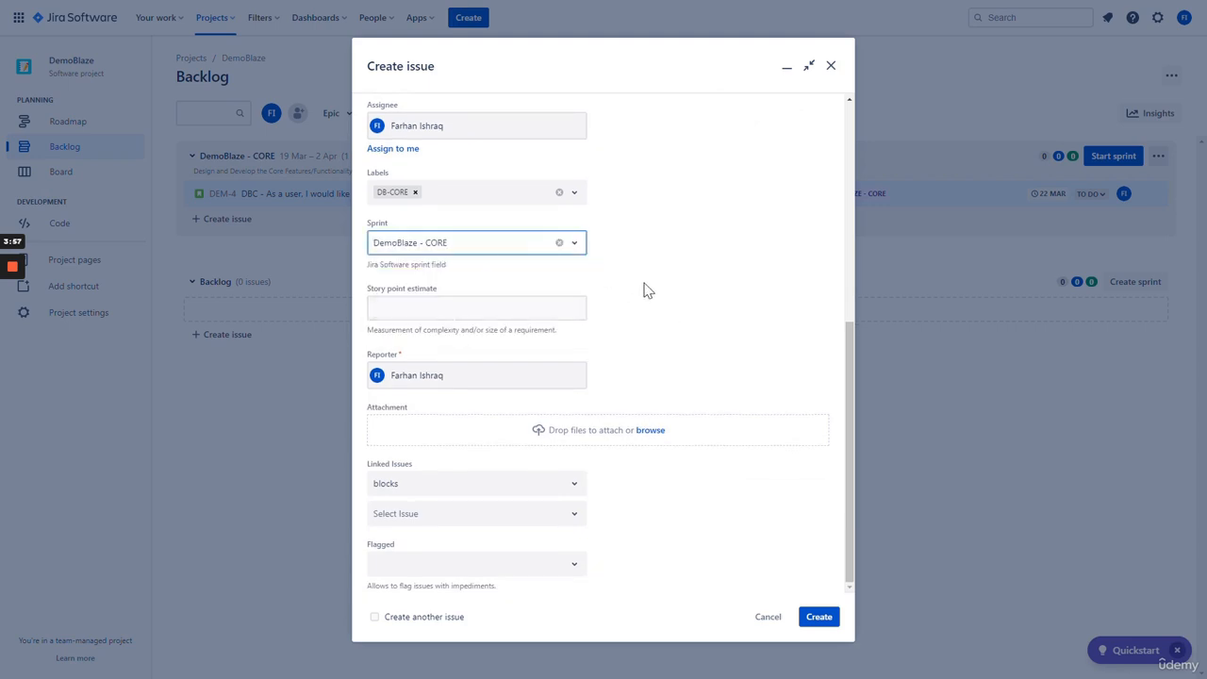
pyautogui.click(575, 307)
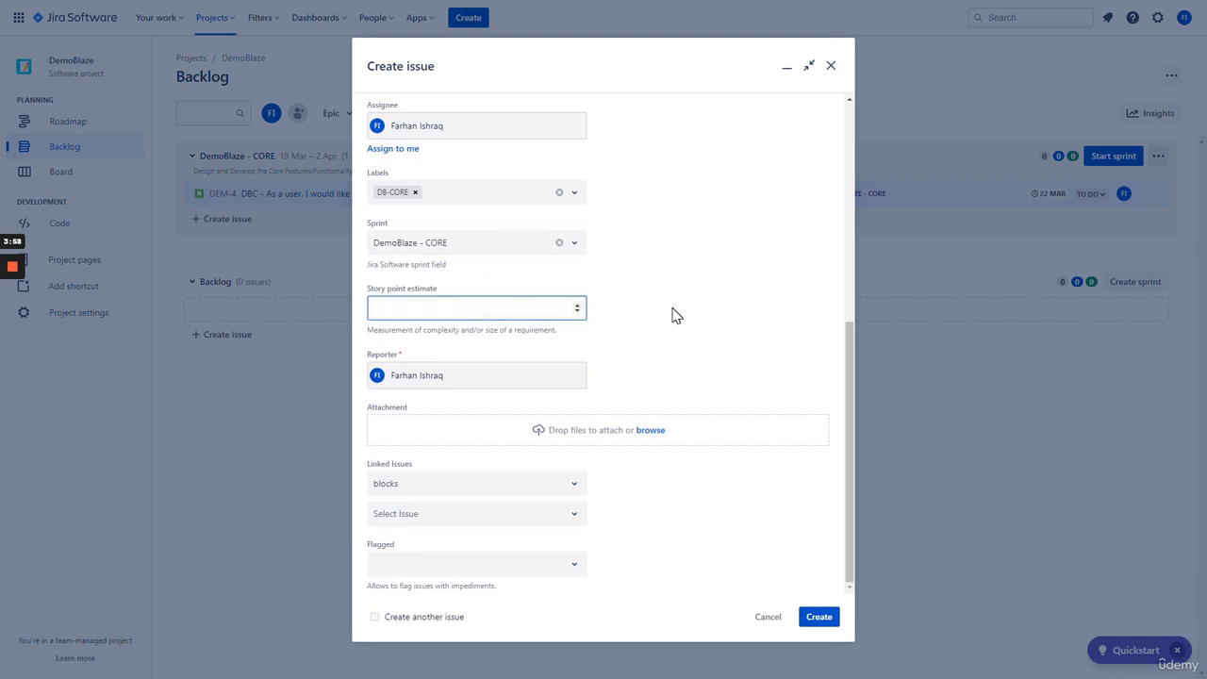
pyautogui.click(648, 335)
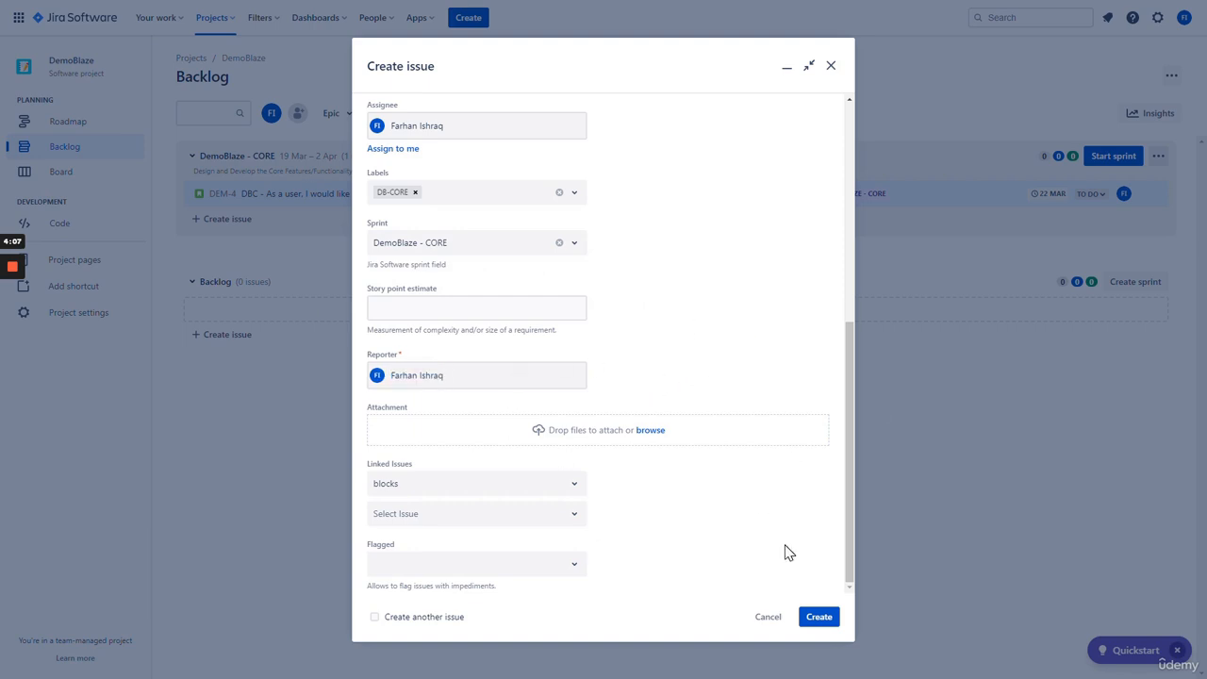
pyautogui.click(819, 619)
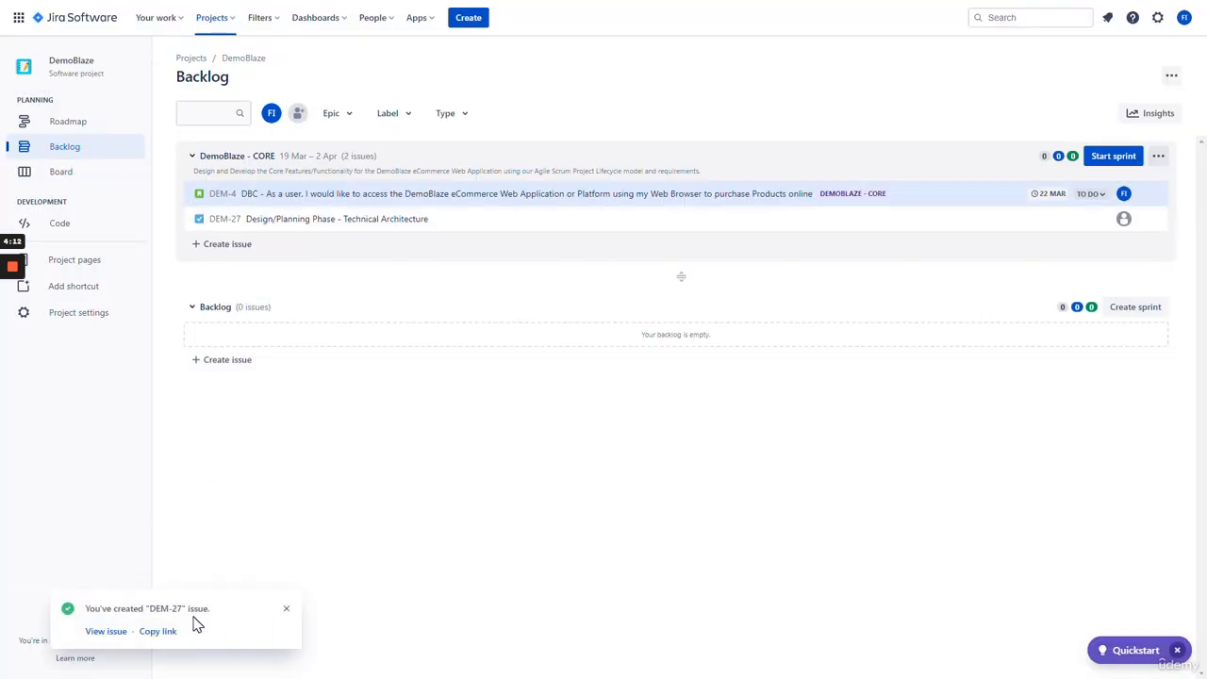
# - Open DEM-27 from the issue-created notification
pyautogui.click(106, 632)
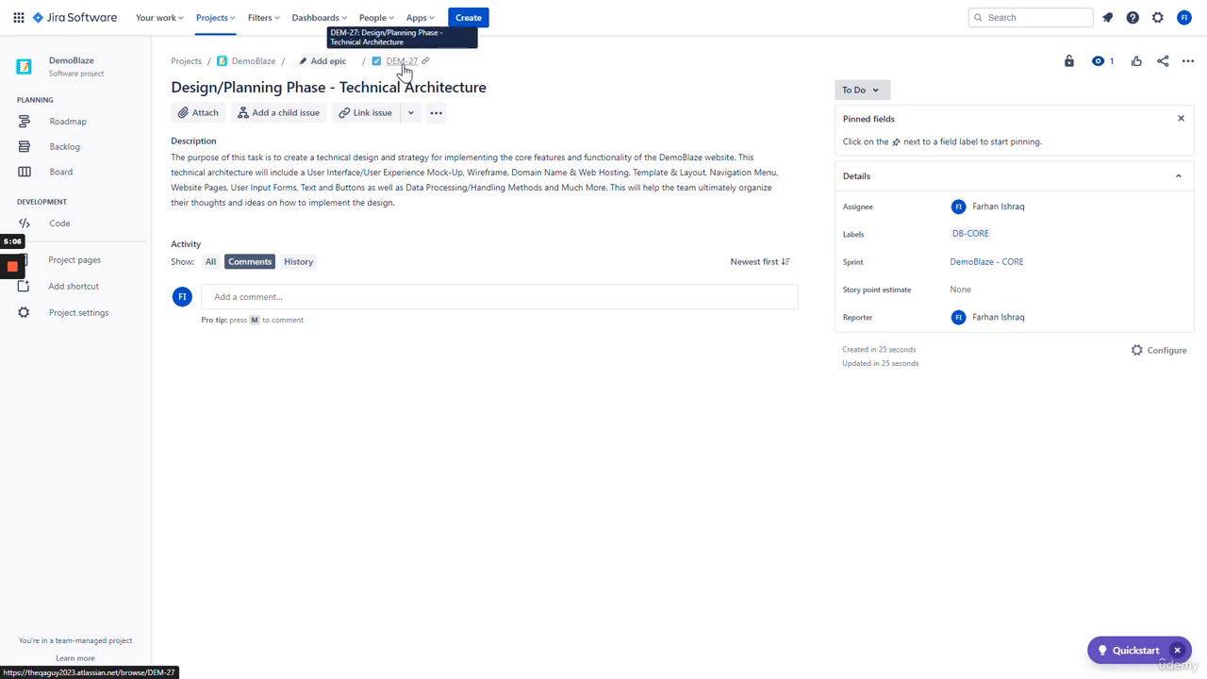
# - Set DEM-3 DemoBlaze - CORE as DEM-27's parent epic and return to the backlog
pyautogui.click(324, 66)
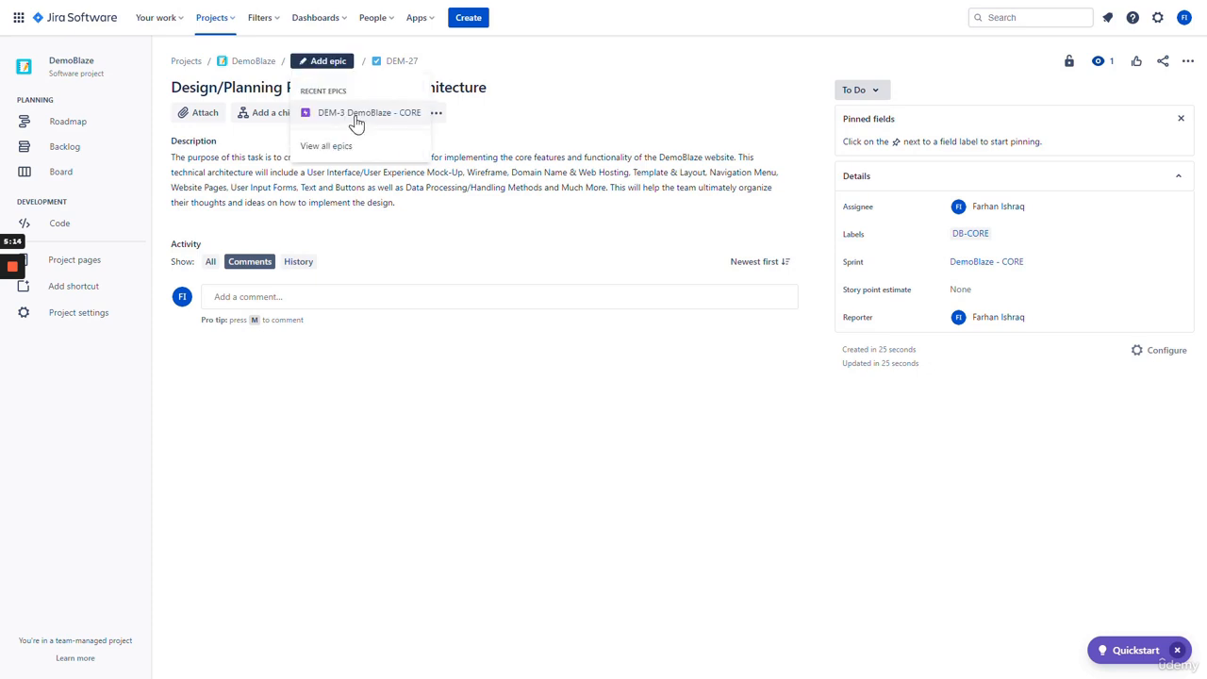
pyautogui.click(357, 123)
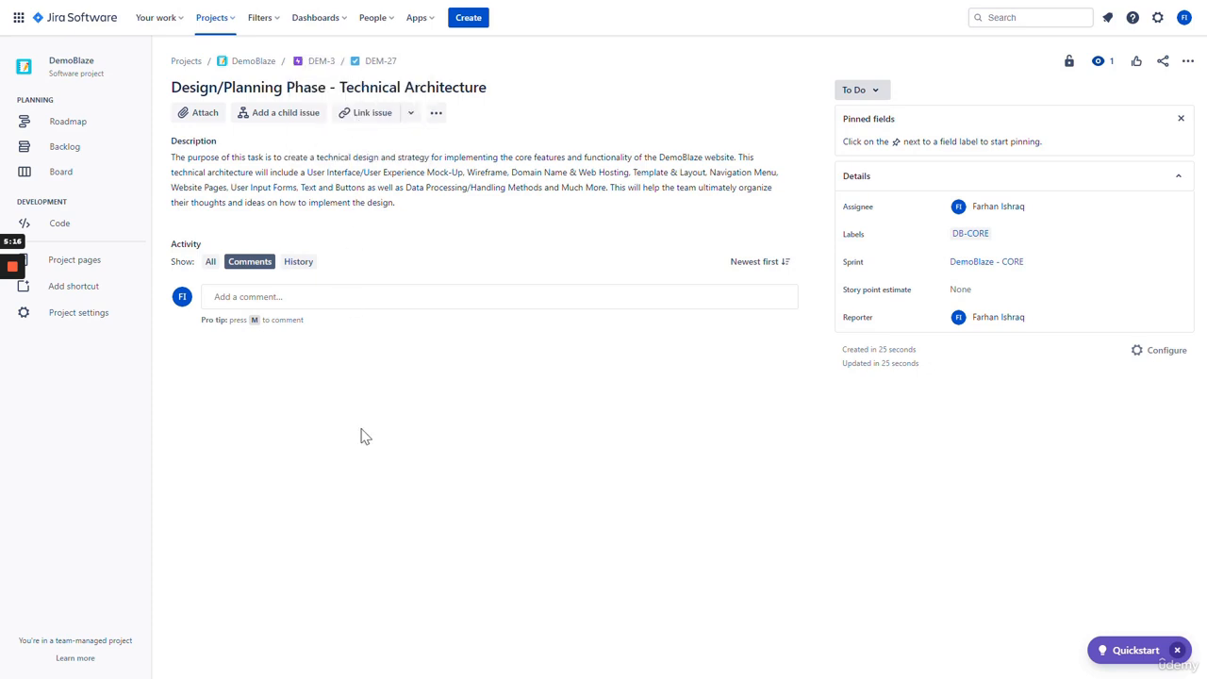
pyautogui.click(89, 155)
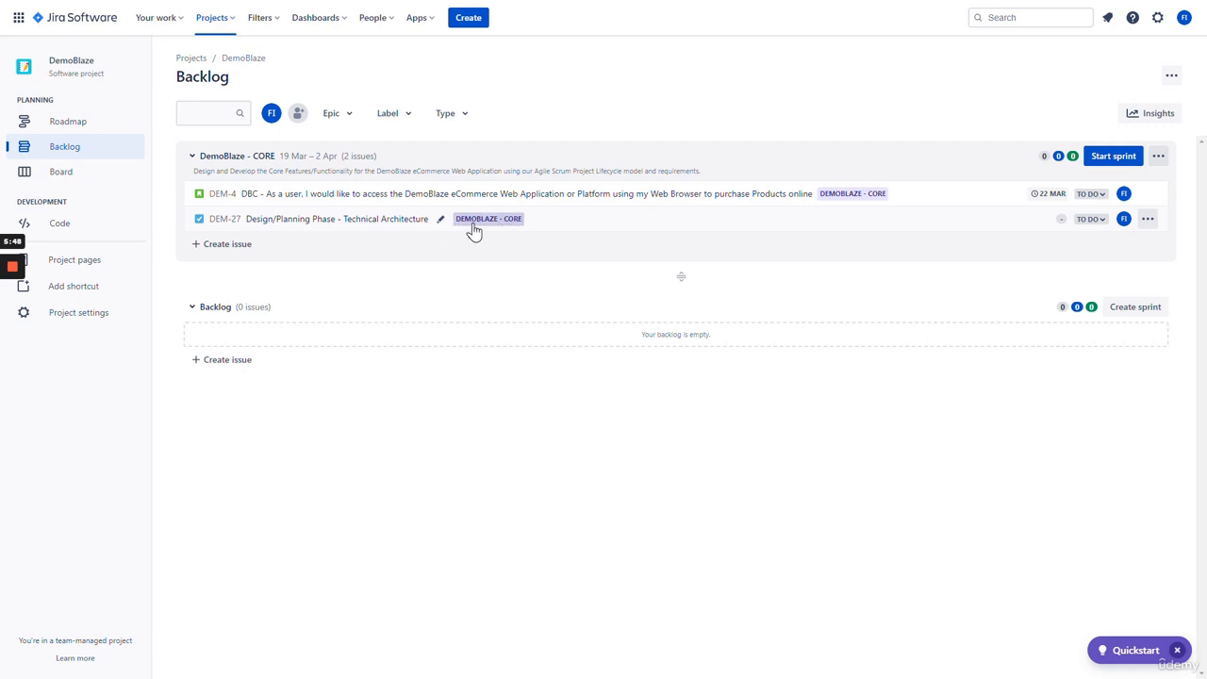
# - Reopen DEM-27 through search and begin adding a child issue
pyautogui.click(988, 17)
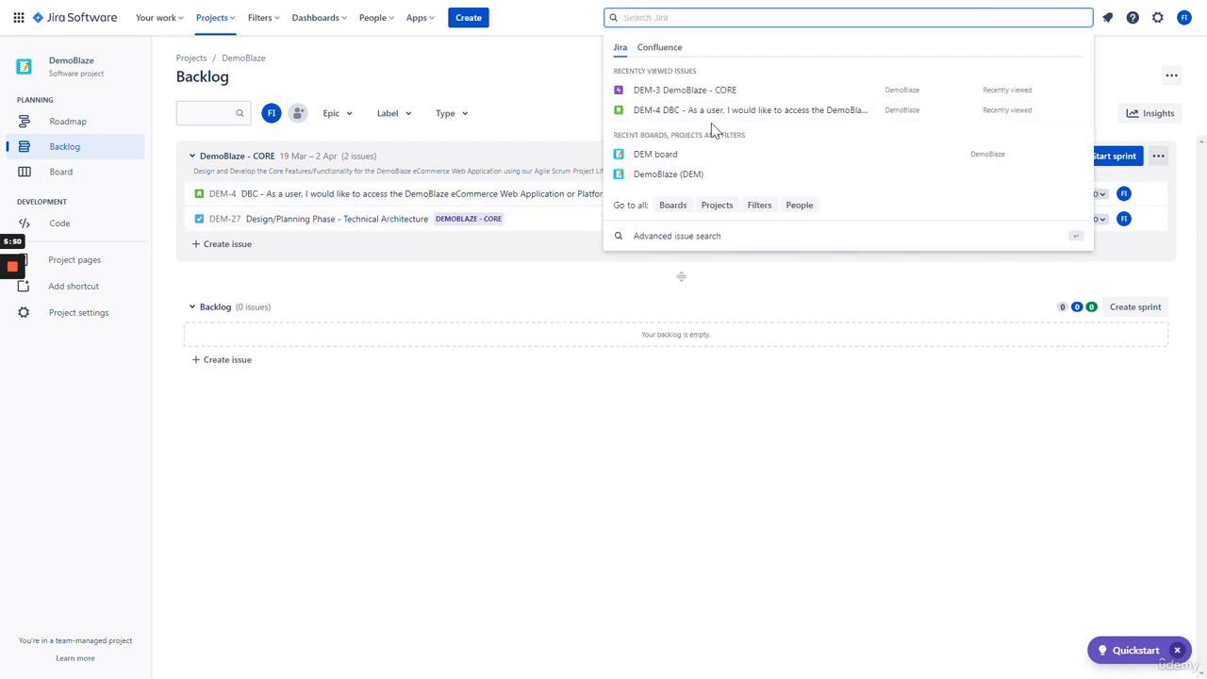
pyautogui.click(701, 89)
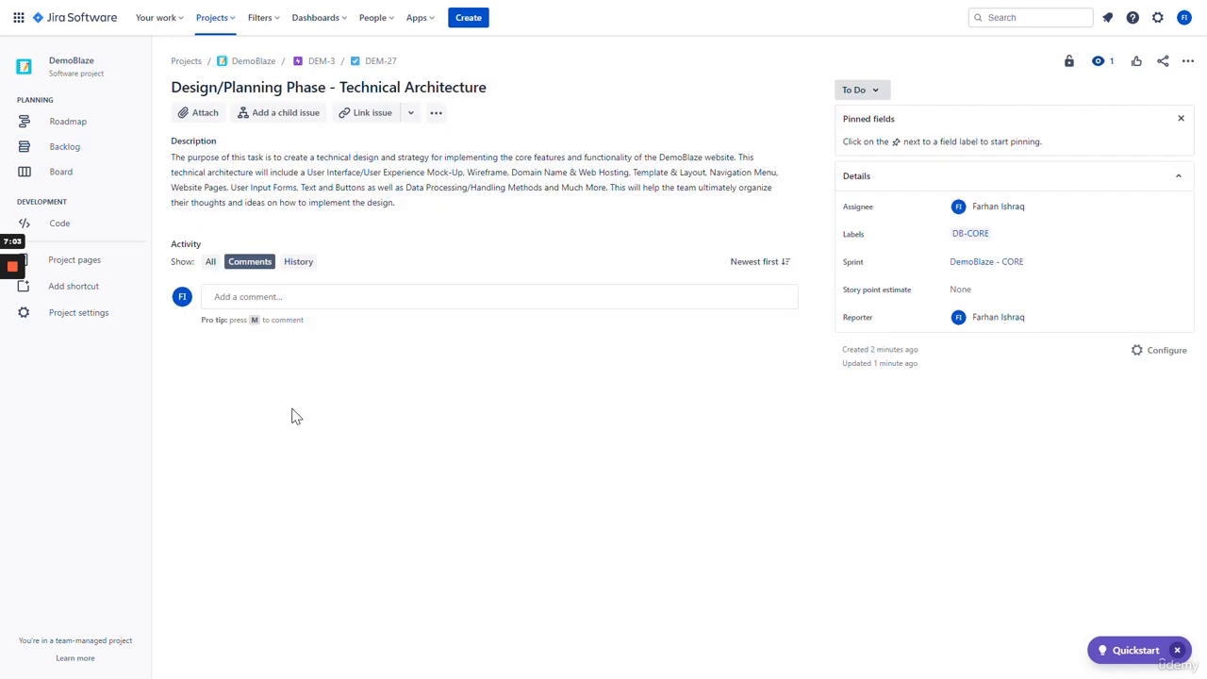
pyautogui.click(287, 115)
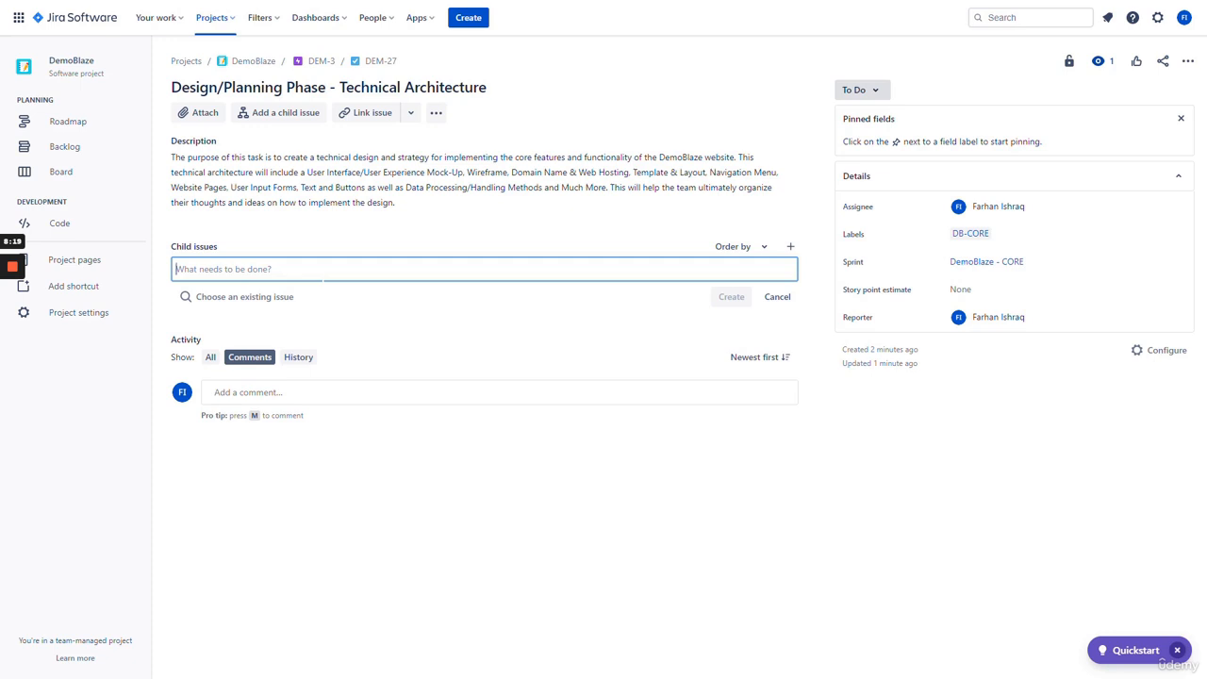
# - Add child issues 'Technical Requirements Mapping & Blueprints' and 'System Architecture Document/Guide'
pyautogui.write('Techni')
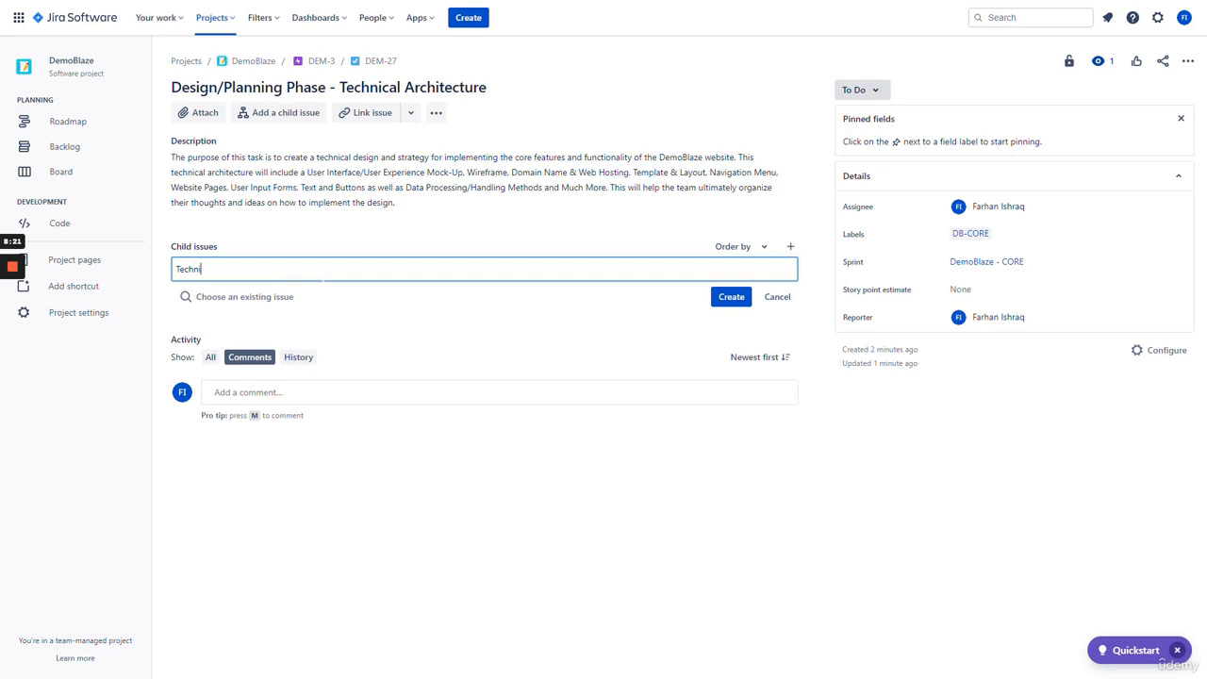
pyautogui.write('cal Requirements Mapping & Blueprints')
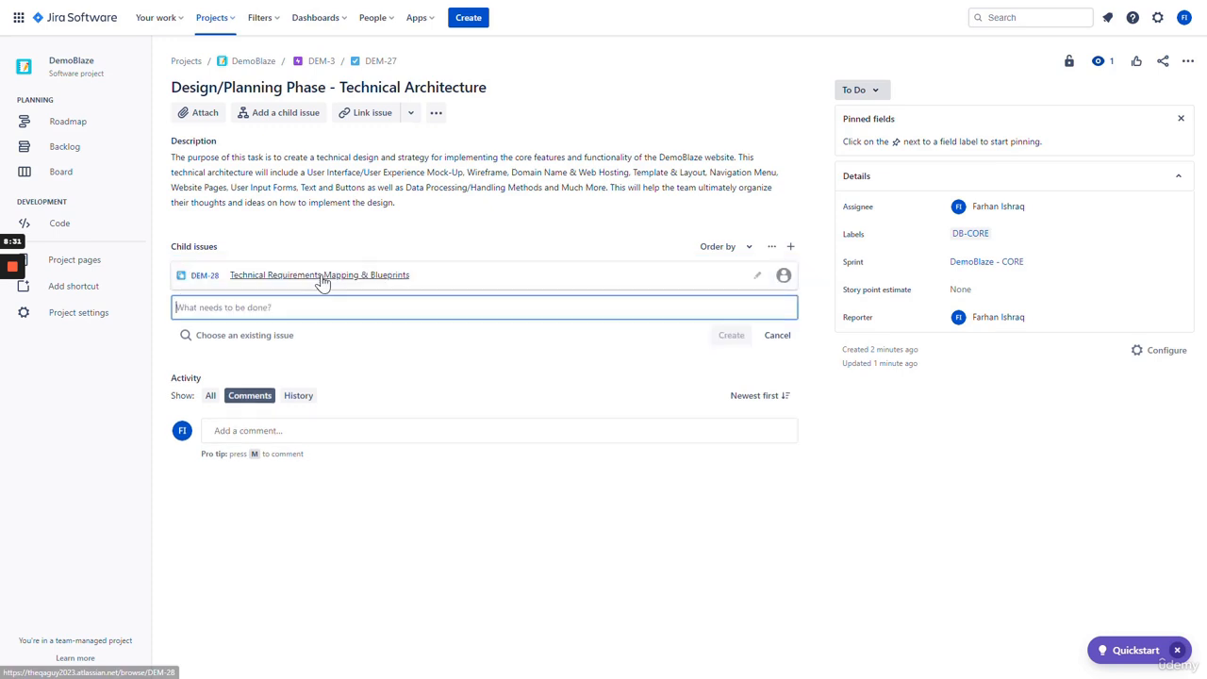
pyautogui.write('Sys')
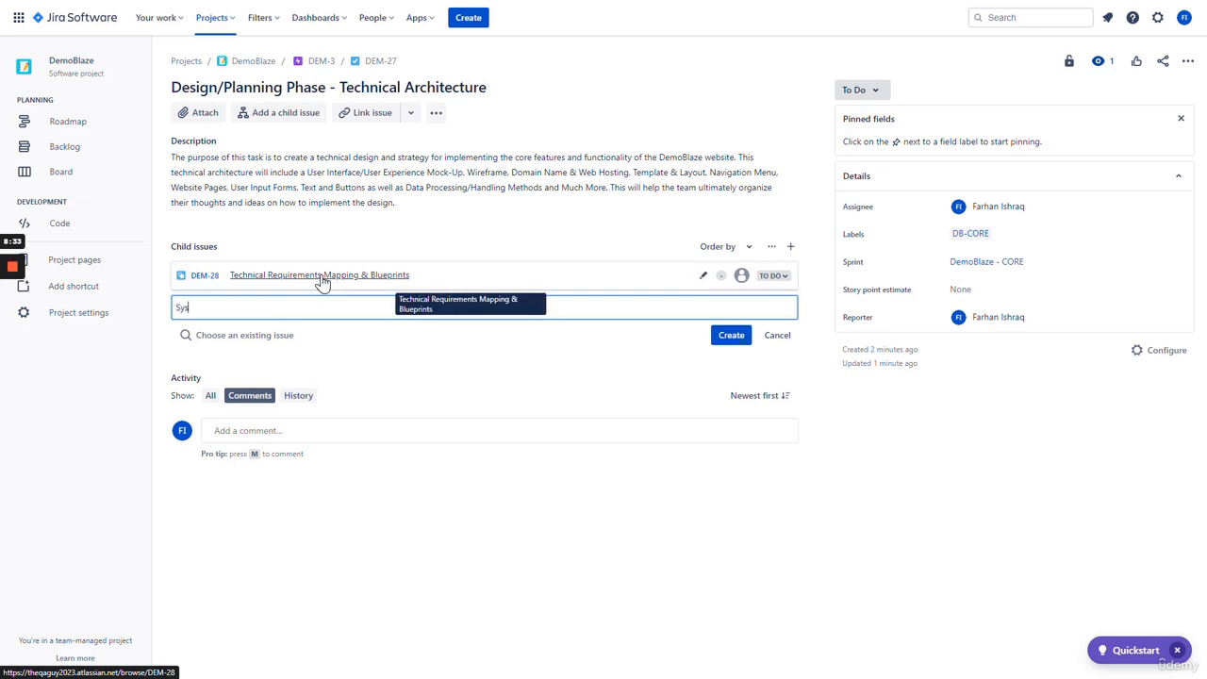
pyautogui.write('tem Architecture Document/Guide')
pyautogui.press('Return')
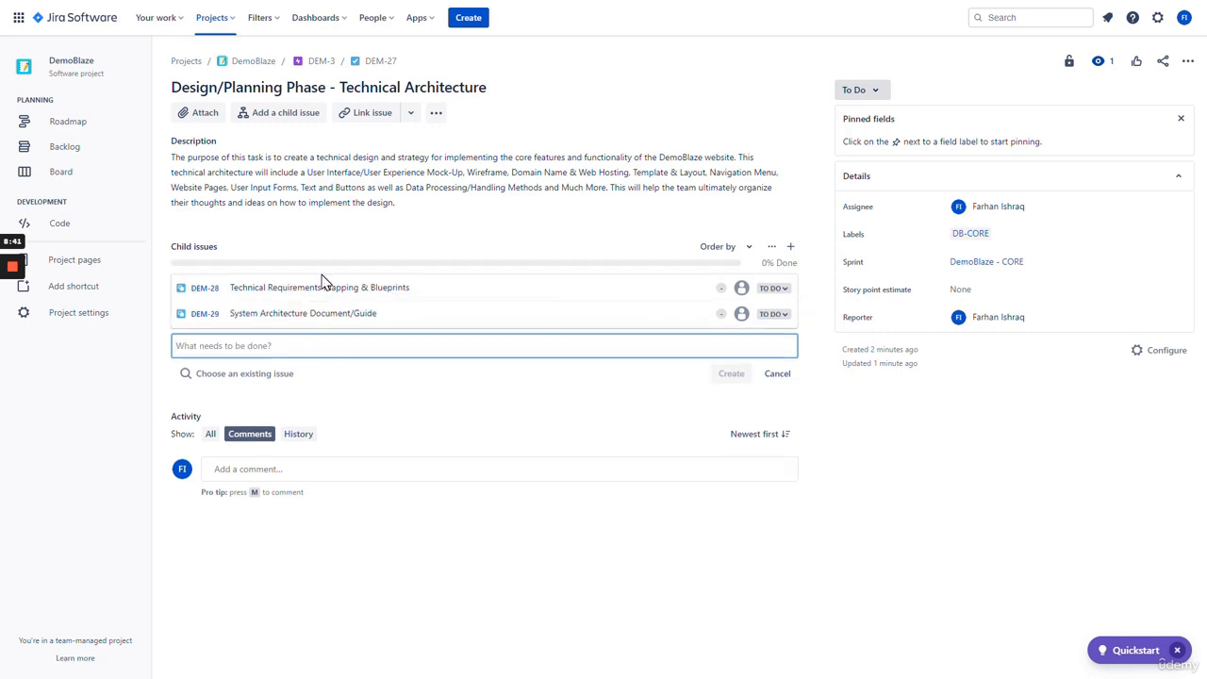
# - Add child issues 'UX/UI Wireframe and Mock-Ups' and 'Development Stack - Programming Languages, Platforms, Tools and Plugins'
pyautogui.write('UX/')
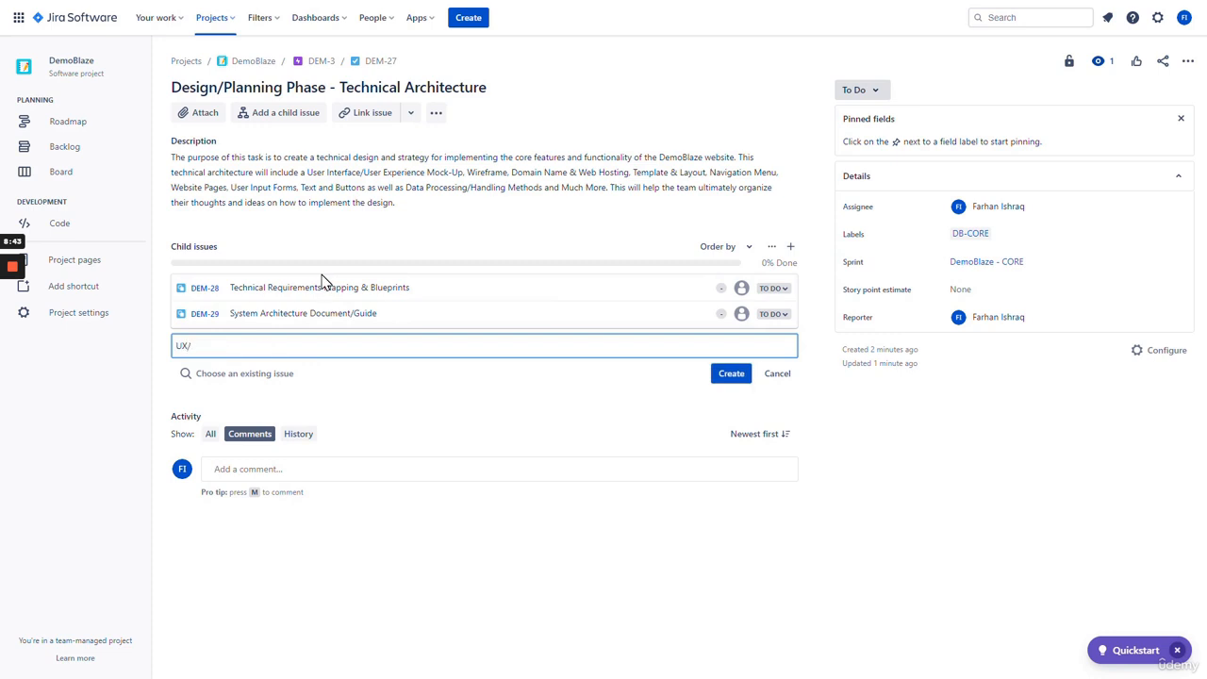
pyautogui.write('UI Wireframe and Mock-Ups')
pyautogui.press('Return')
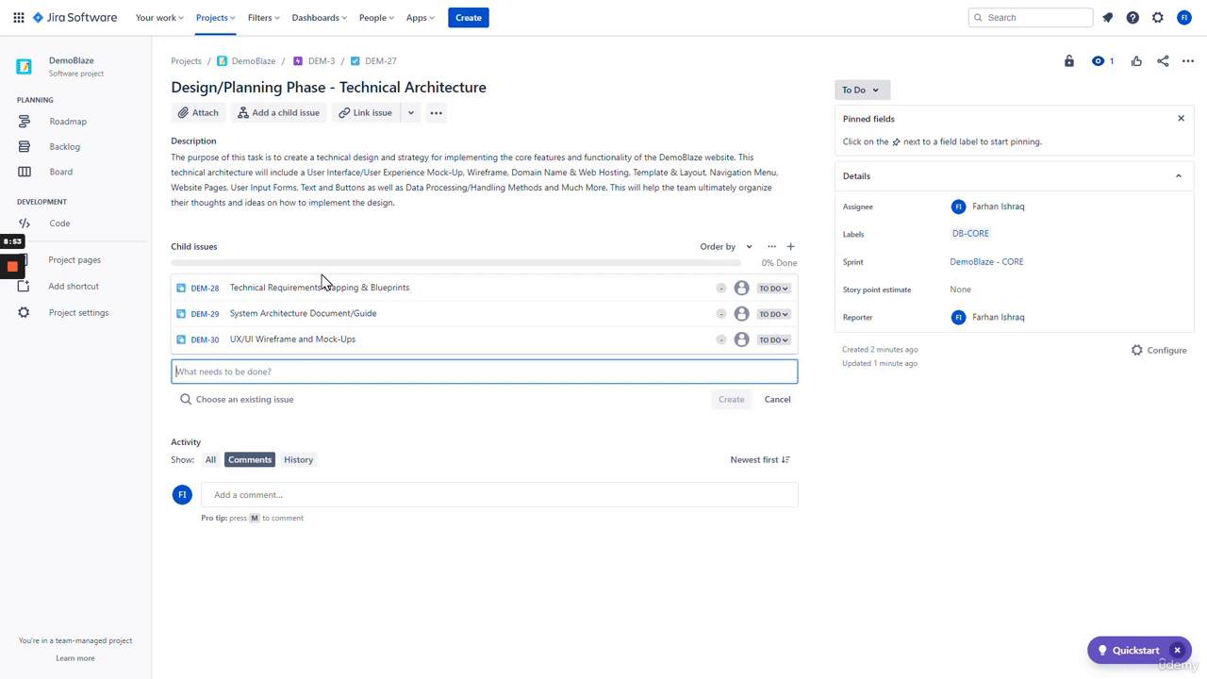
pyautogui.write('Development')
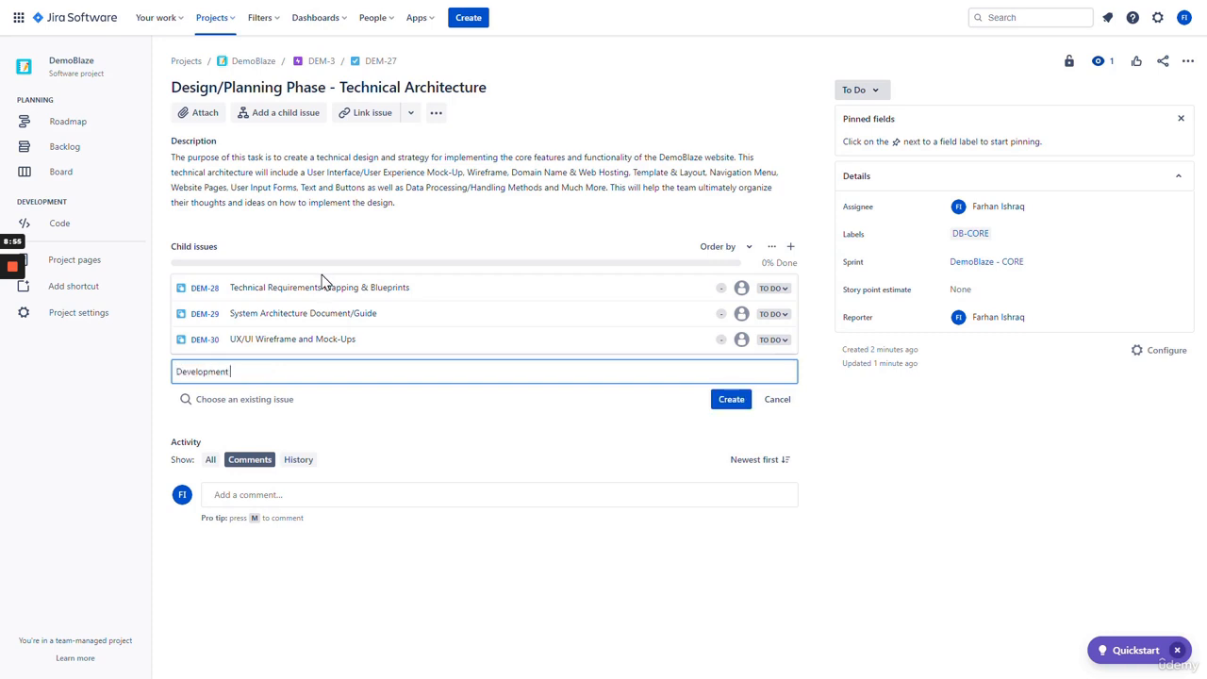
pyautogui.write(' Stack - Programming Languages')
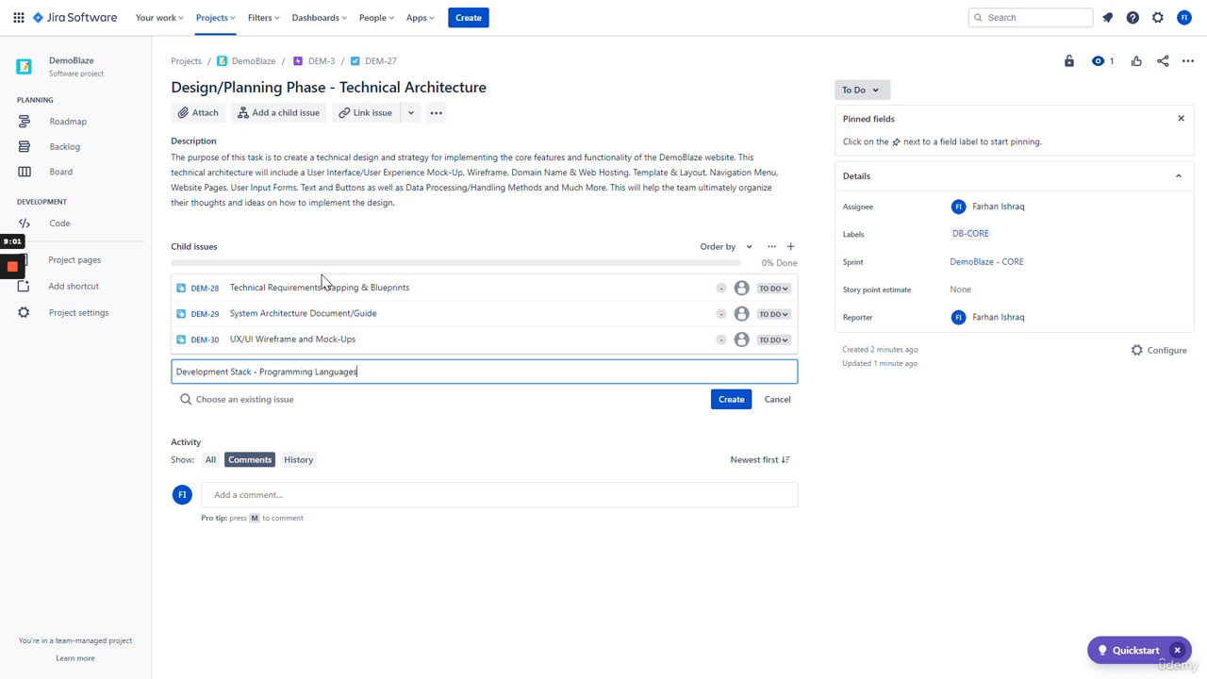
pyautogui.write(', Platforms, Tools and M')
pyautogui.press('BackSpace')
pyautogui.write('Plugins')
pyautogui.press('Return')
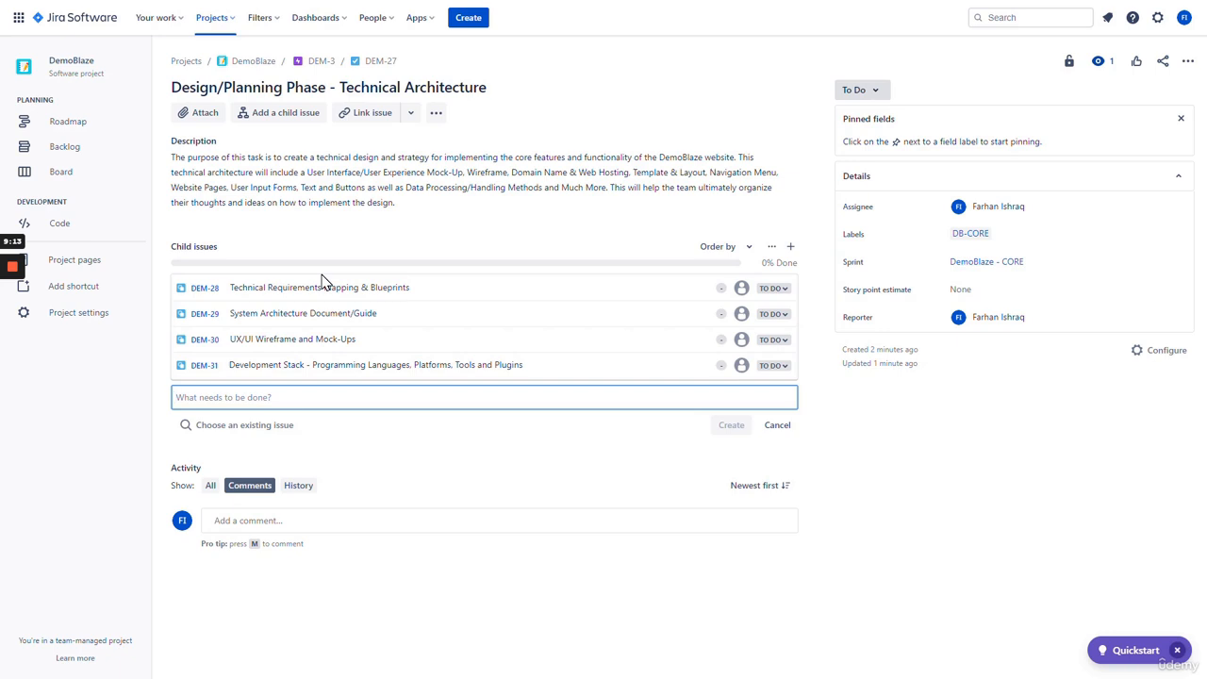
# - Add child issues 'Licenses and Paid Features Required' and 'Development Environment Setup and Configuration'
pyautogui.write('License')
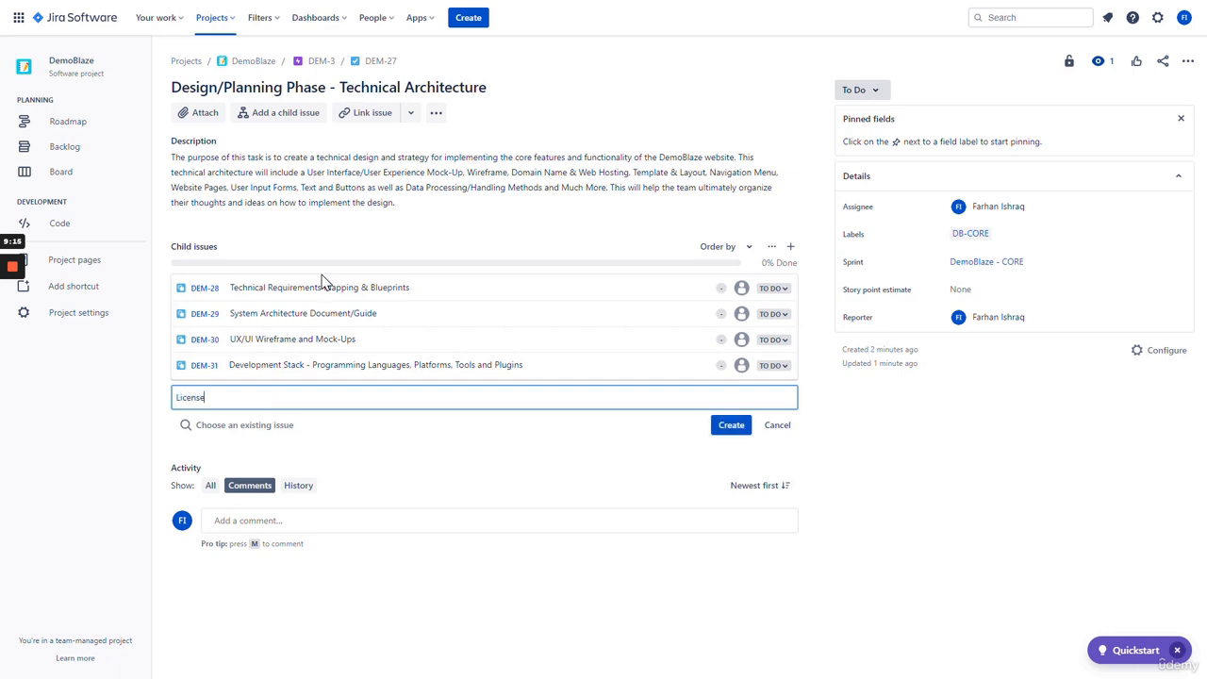
pyautogui.write('s and Paid Seatures tha')
pyautogui.press('BackSpace')
pyautogui.press('BackSpace')
pyautogui.press('BackSpace')
pyautogui.write('Requ')
pyautogui.press('Return')
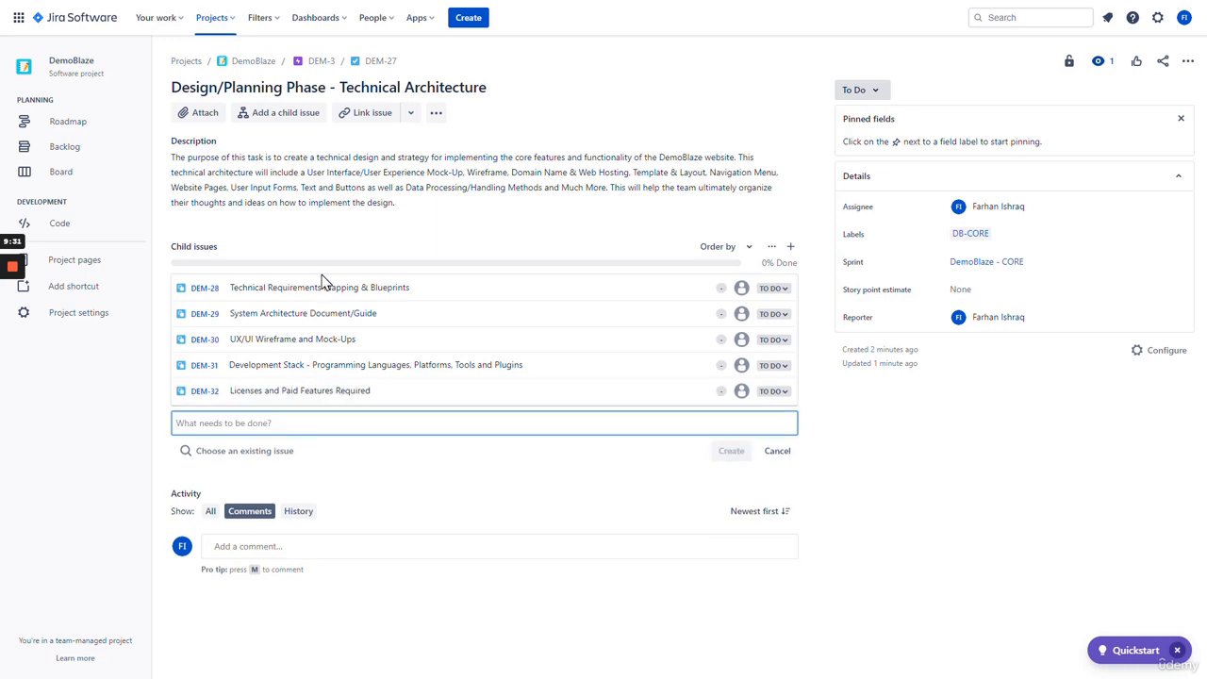
pyautogui.write('Development')
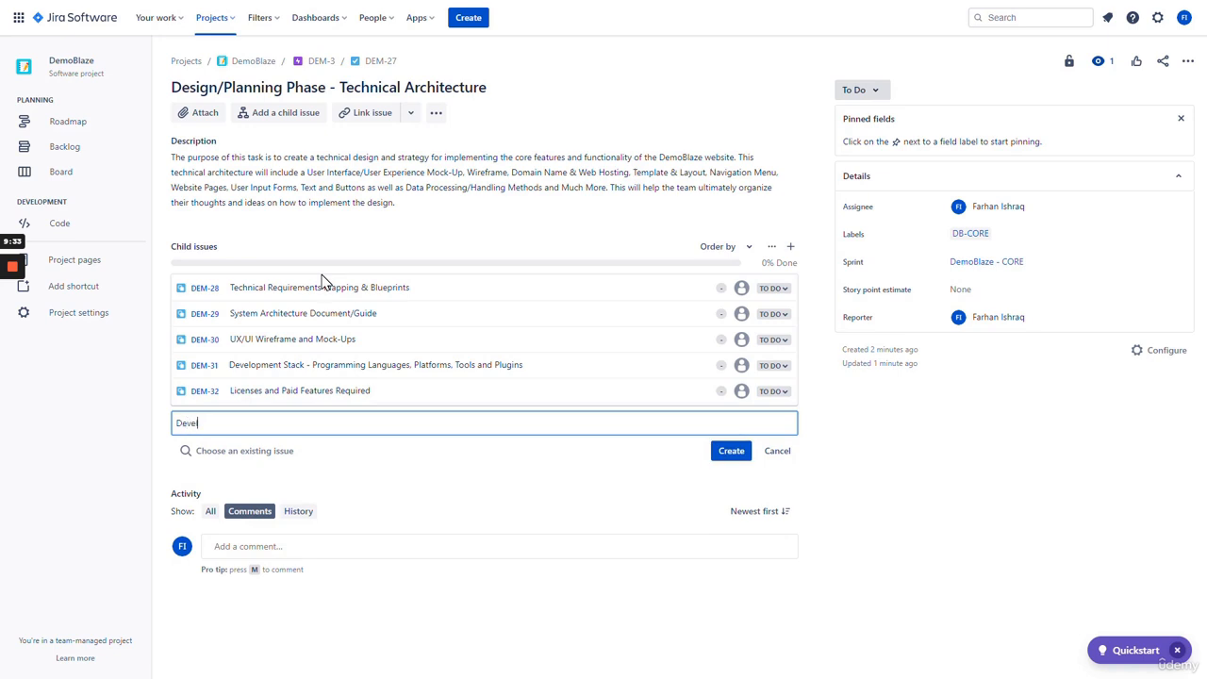
pyautogui.write(' Environment')
pyautogui.write('Setup and Configuration')
pyautogui.press('Return')
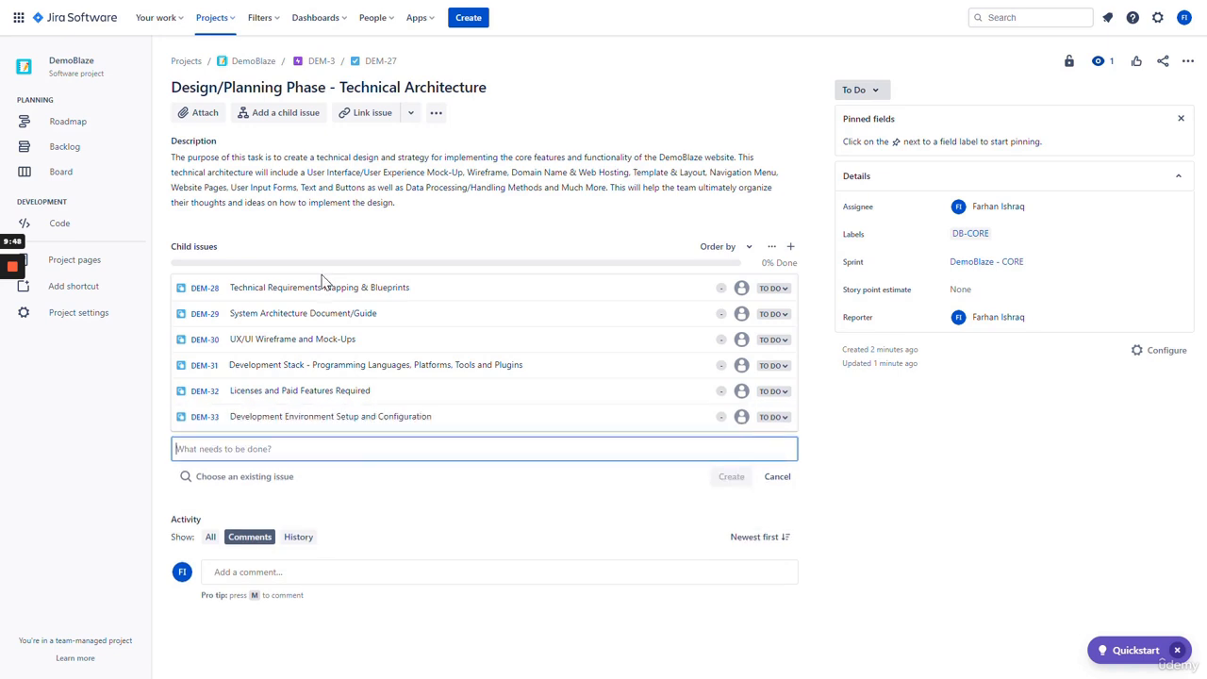
# - Add Front-End (HTML5, CSS3, JavaScript, PHP) and Back-End (Java, Spring Boot, SQL Server, Postman API, Jenkins) Development Strategy child issues, then type 'QA Test Plan - Strategy & Documentation'
pyautogui.write('Fron')
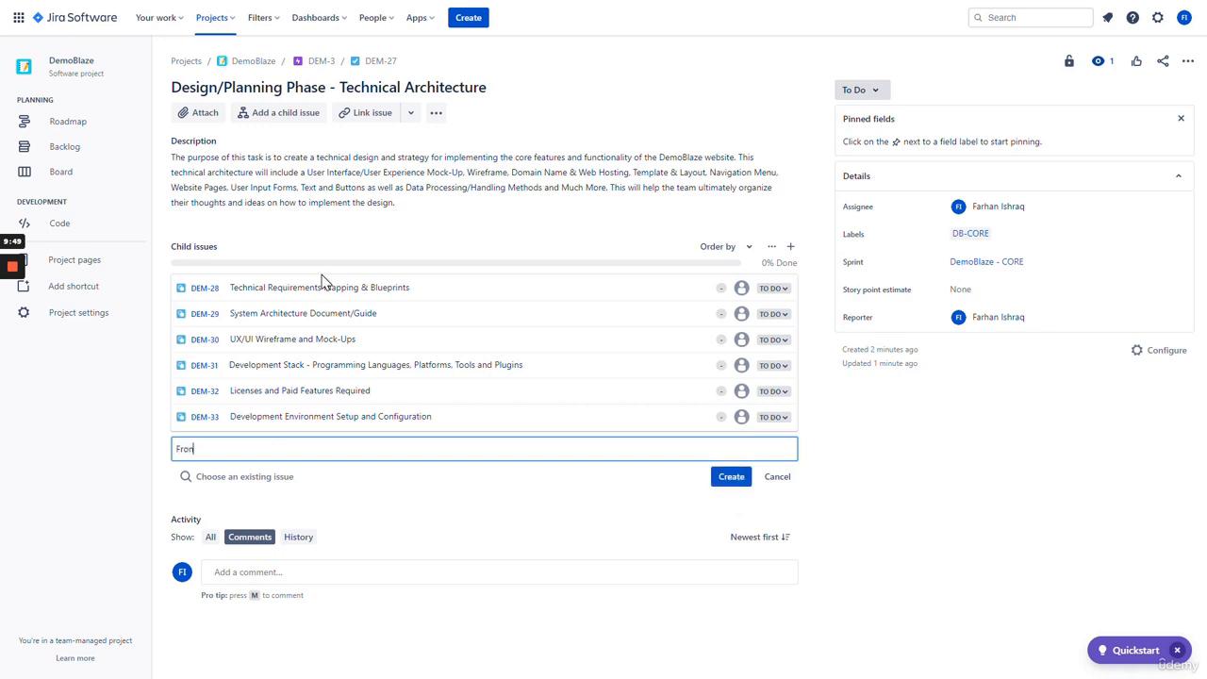
pyautogui.write('t-End Deve')
pyautogui.press('BackSpace')
pyautogui.press('BackSpace')
pyautogui.press('BackSpace')
pyautogui.press('BackSpace')
pyautogui.press('BackSpace')
pyautogui.write('Development Strategy')
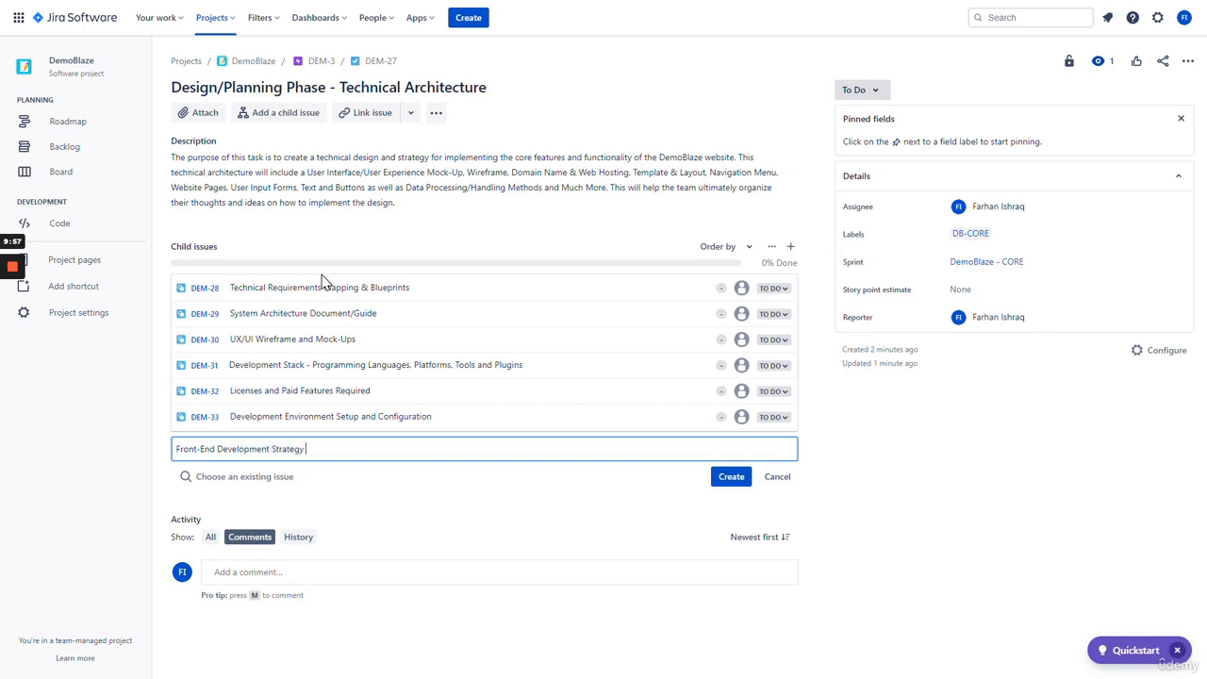
pyautogui.write(' - (HTML5, CSS3, JavaScript, PHP')
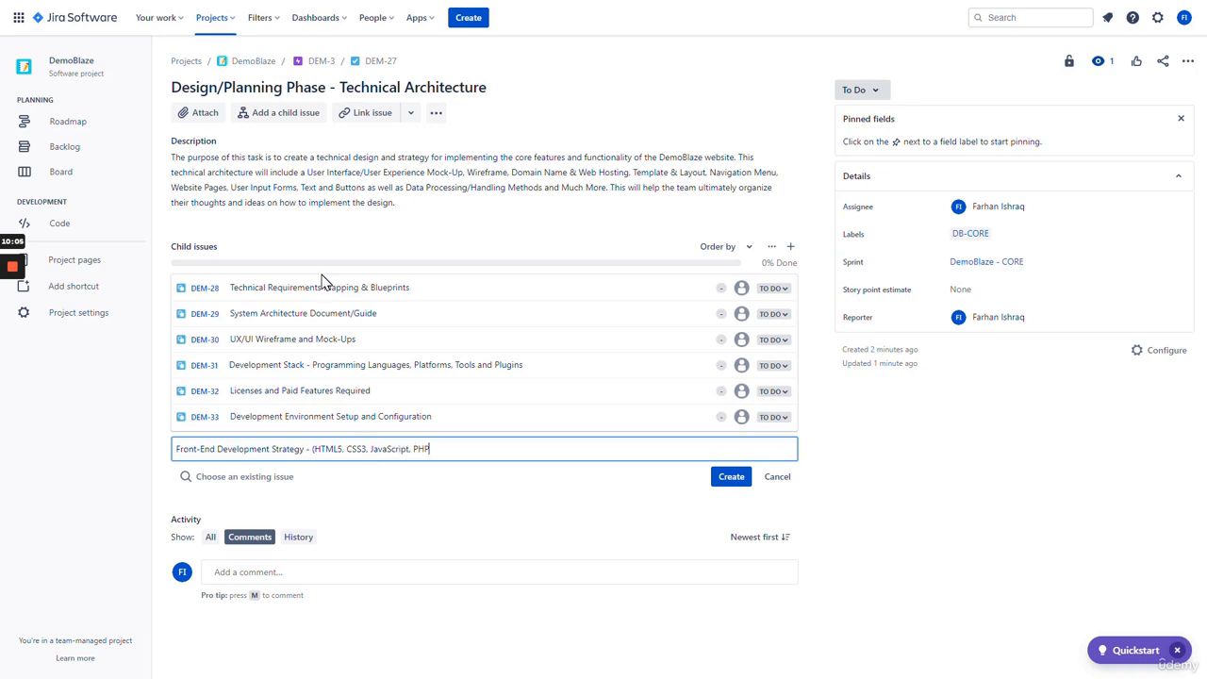
pyautogui.press('Return')
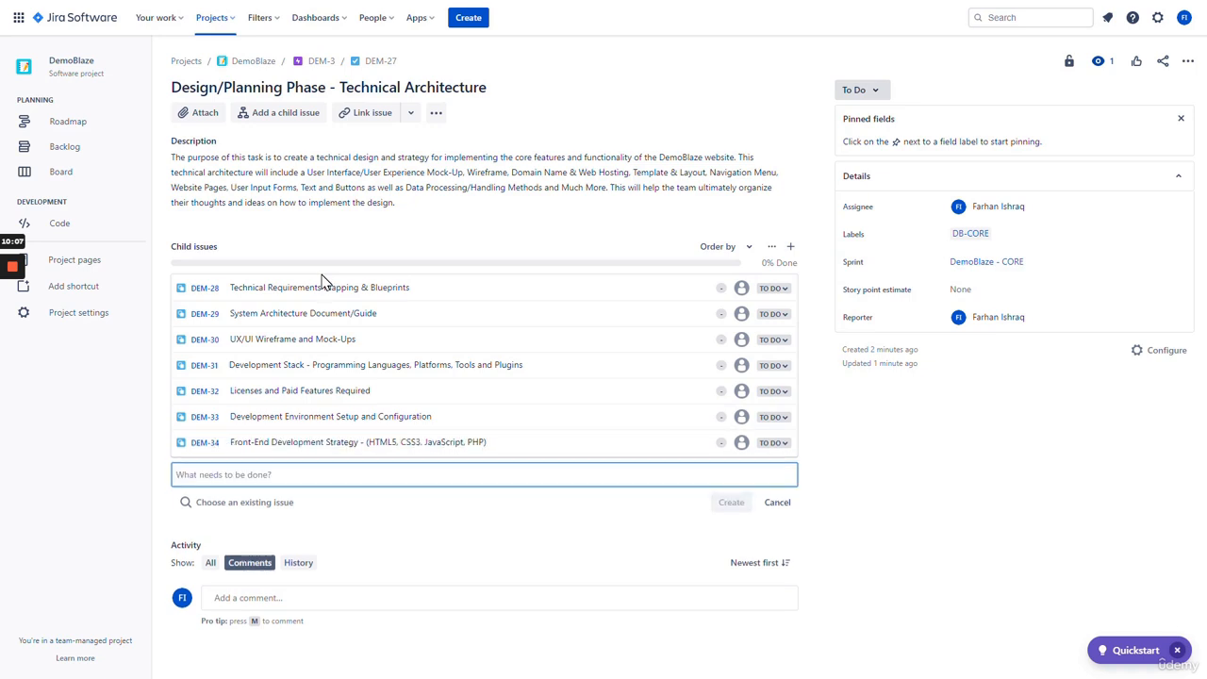
pyautogui.write('Back')
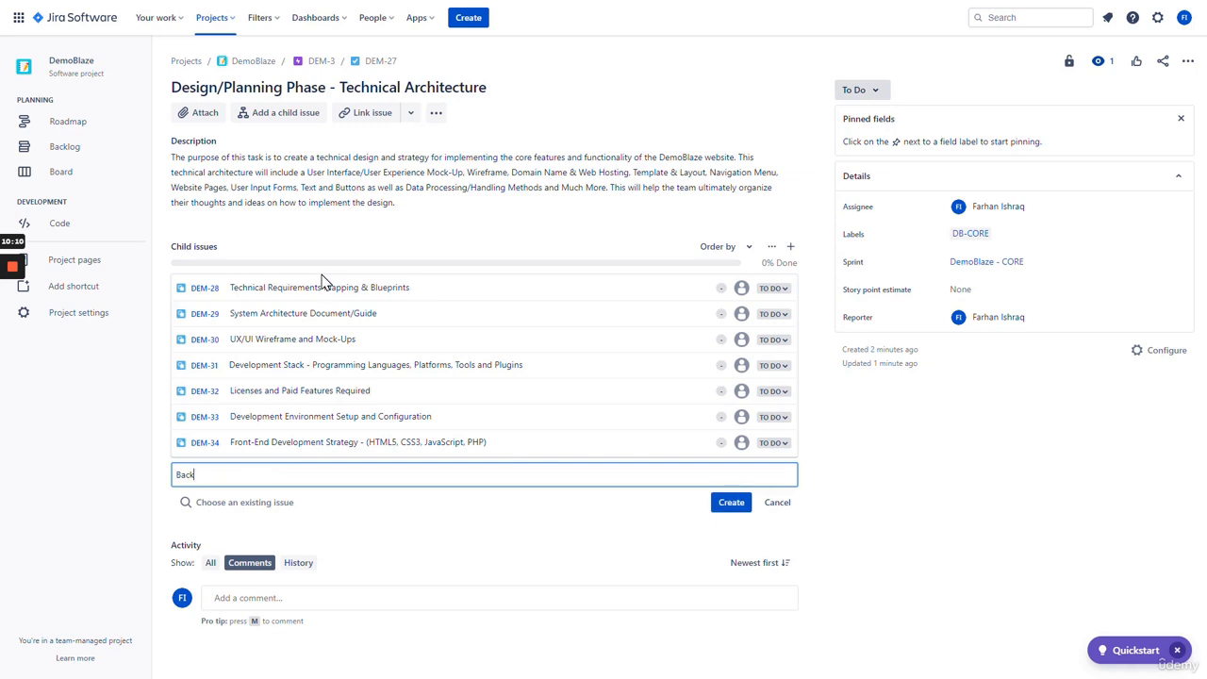
pyautogui.write('-End Development Strategy - (Java, Spr')
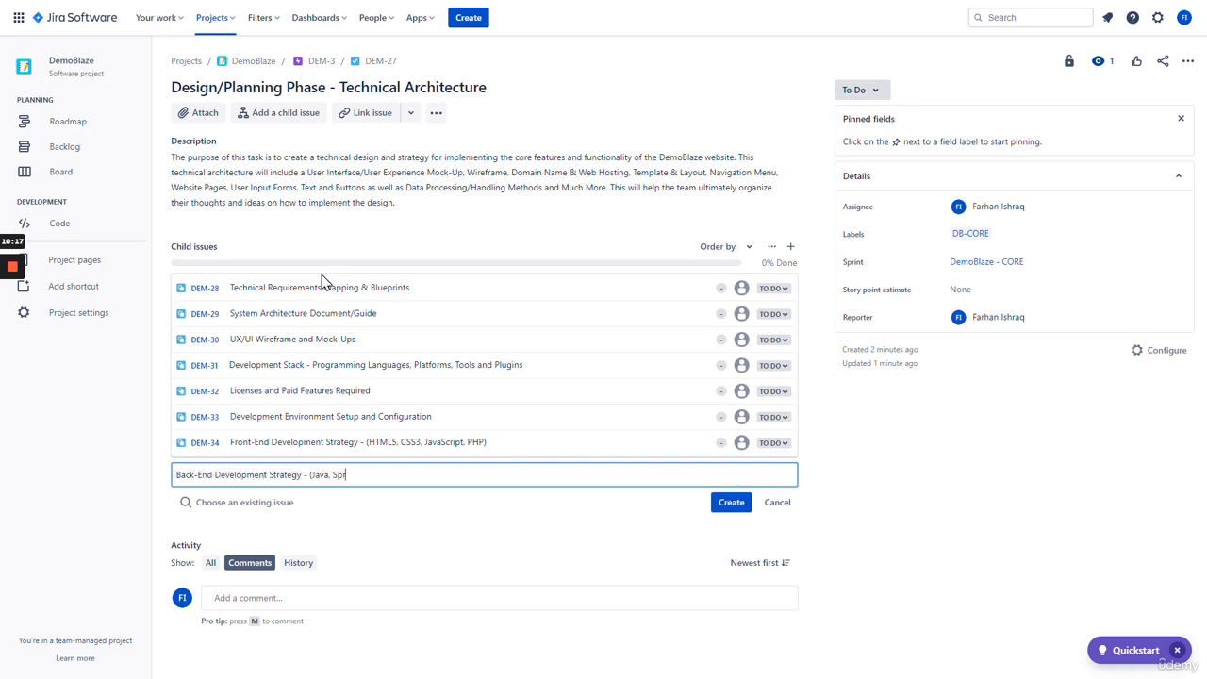
pyautogui.write('ing Boot, SQL Server, Postman API')
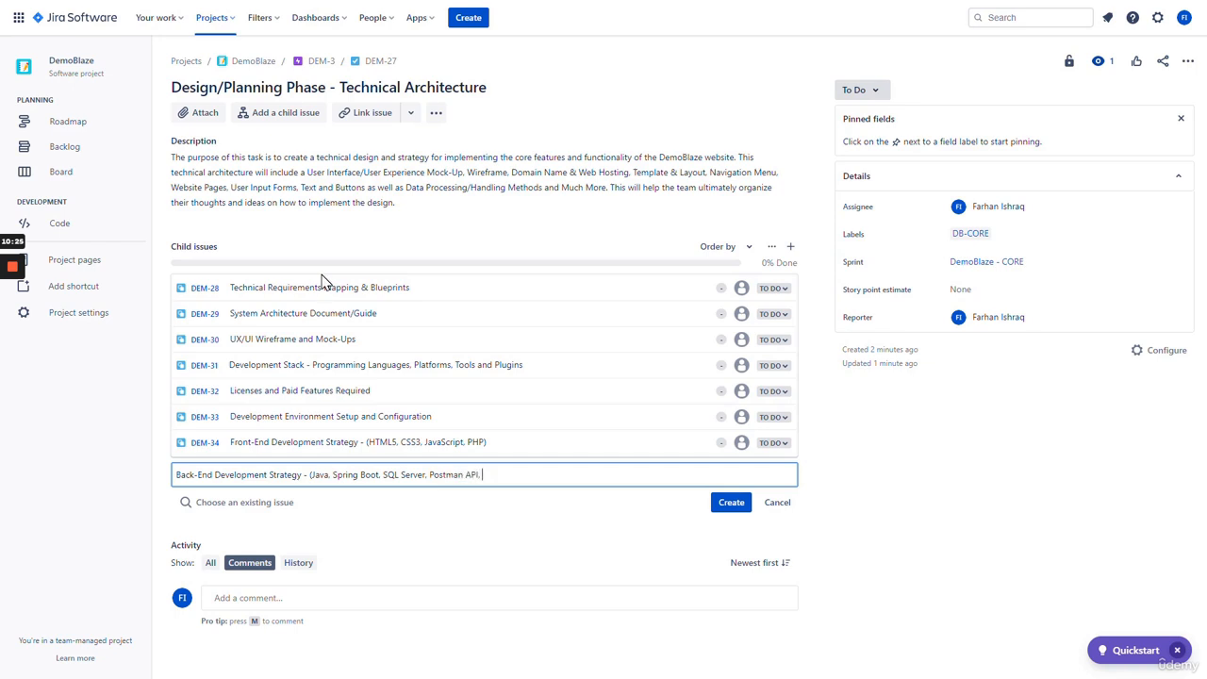
pyautogui.write(', Jenki')
pyautogui.press('BackSpace')
pyautogui.press('BackSpace')
pyautogui.press('BackSpace')
pyautogui.write('Jenkin')
pyautogui.press('Return')
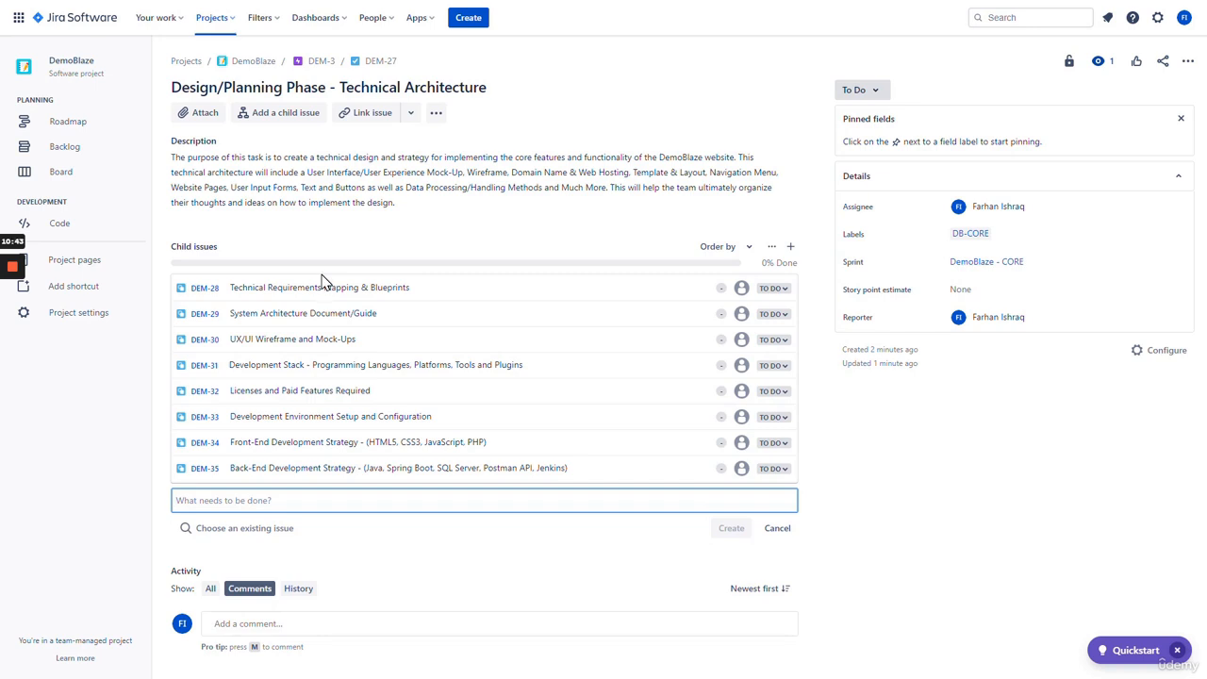
pyautogui.write('QA Test ')
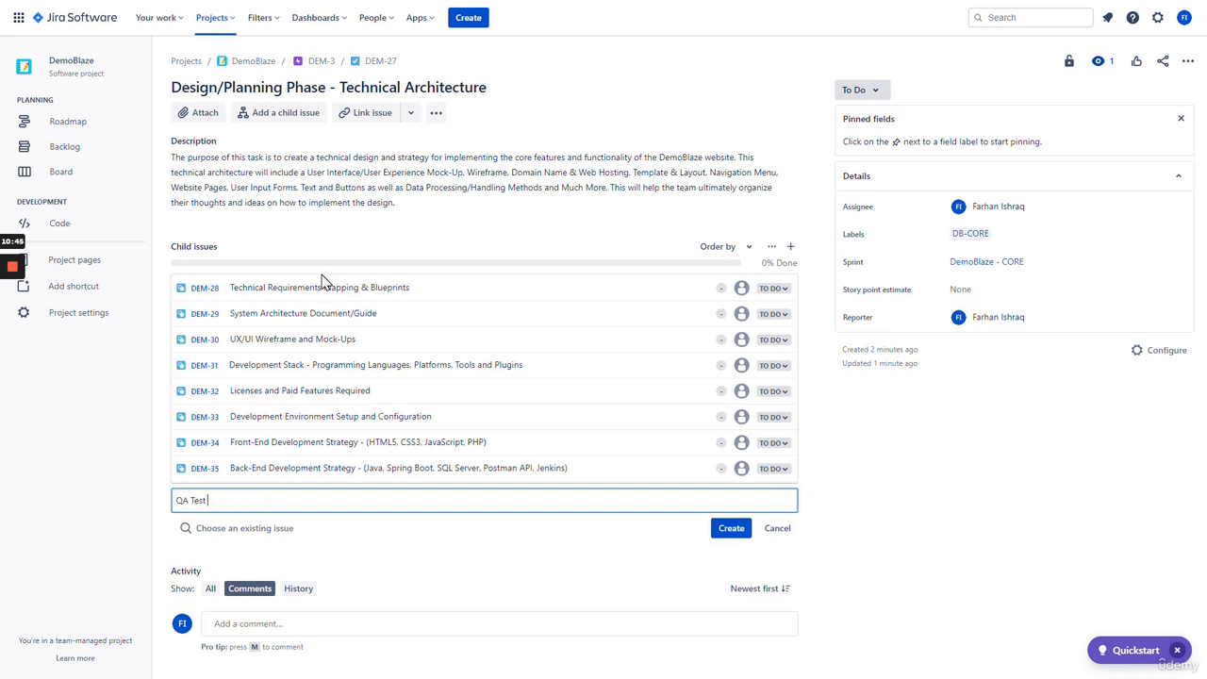
pyautogui.write('Plan - Strategy & Documentation')
# - Create the QA Test Plan child issue and 'QA Testing - (Front-End User Interface Testing Methods)'
pyautogui.press('Return')
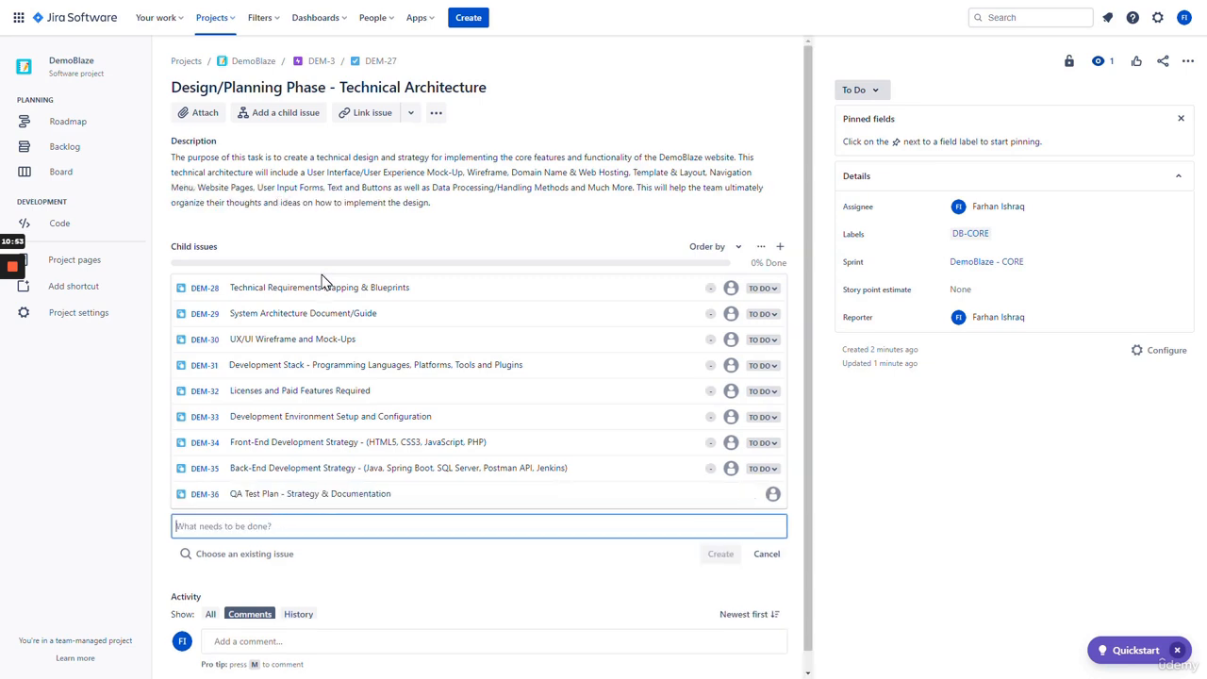
pyautogui.write('QA Testing -')
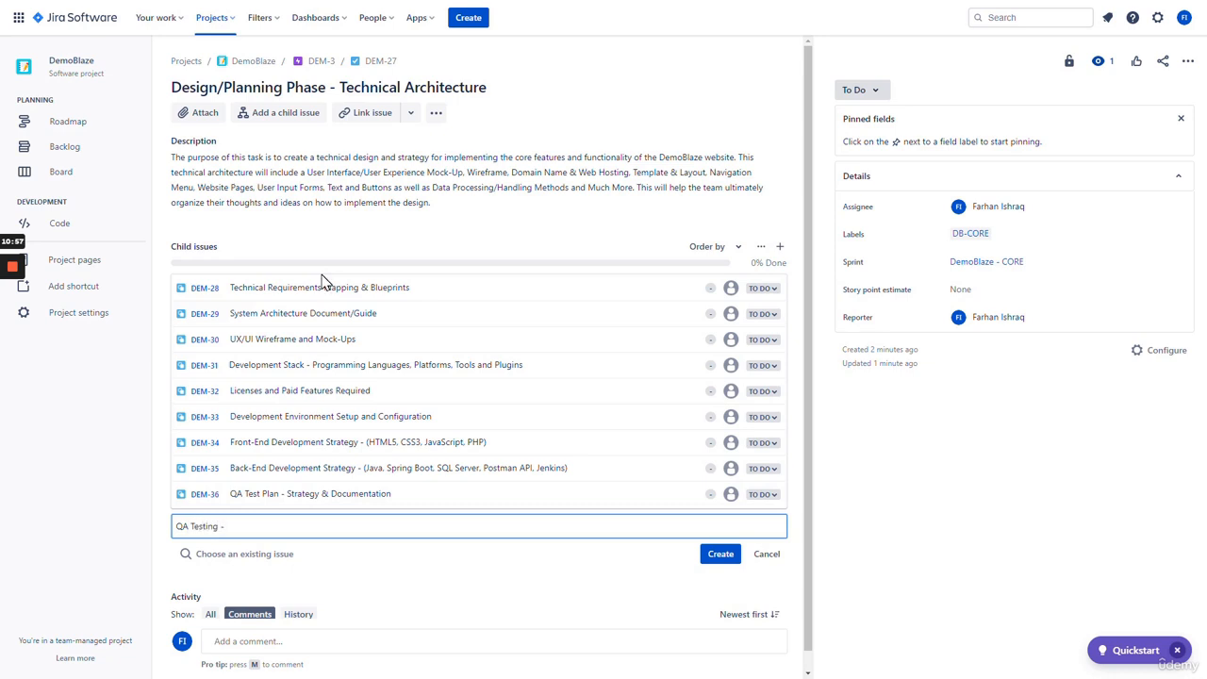
pyautogui.write(' (Front-End Te')
pyautogui.press('BackSpace')
pyautogui.write('User Interface Tes')
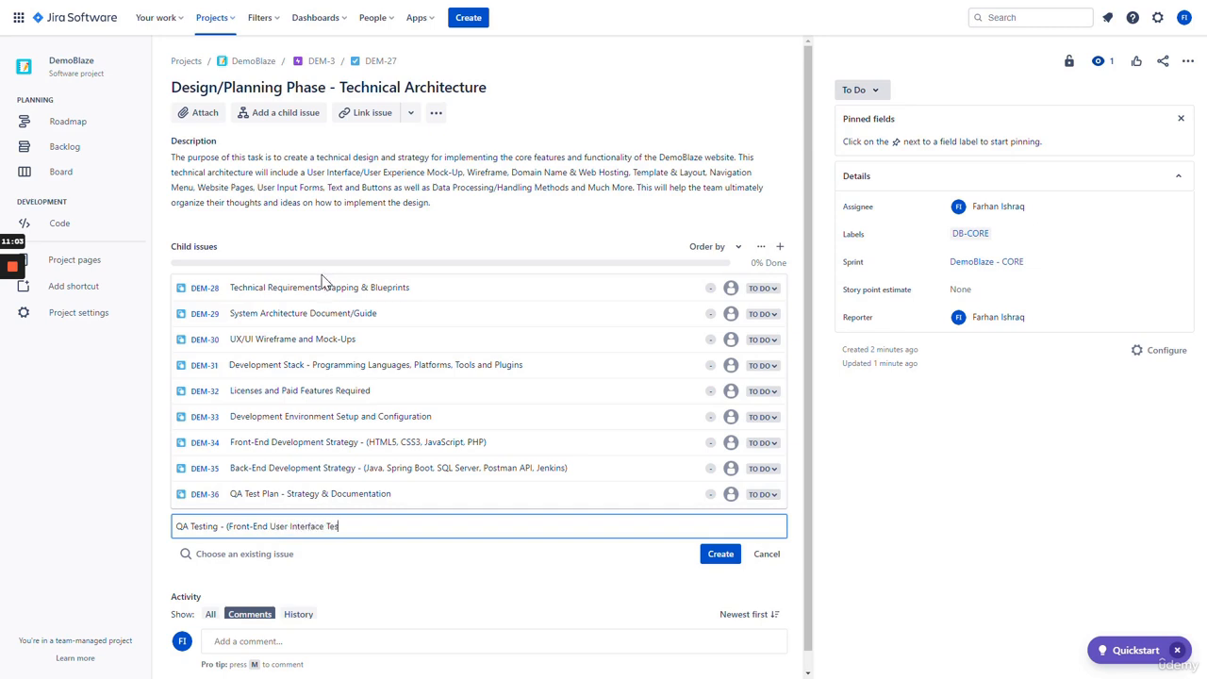
pyautogui.write('ting Methods)')
pyautogui.press('Return')
# - Add the back-end QA Testing (Database, Data Processing and API Testing) and DevOps Strategy child issues
pyautogui.write('QA ')
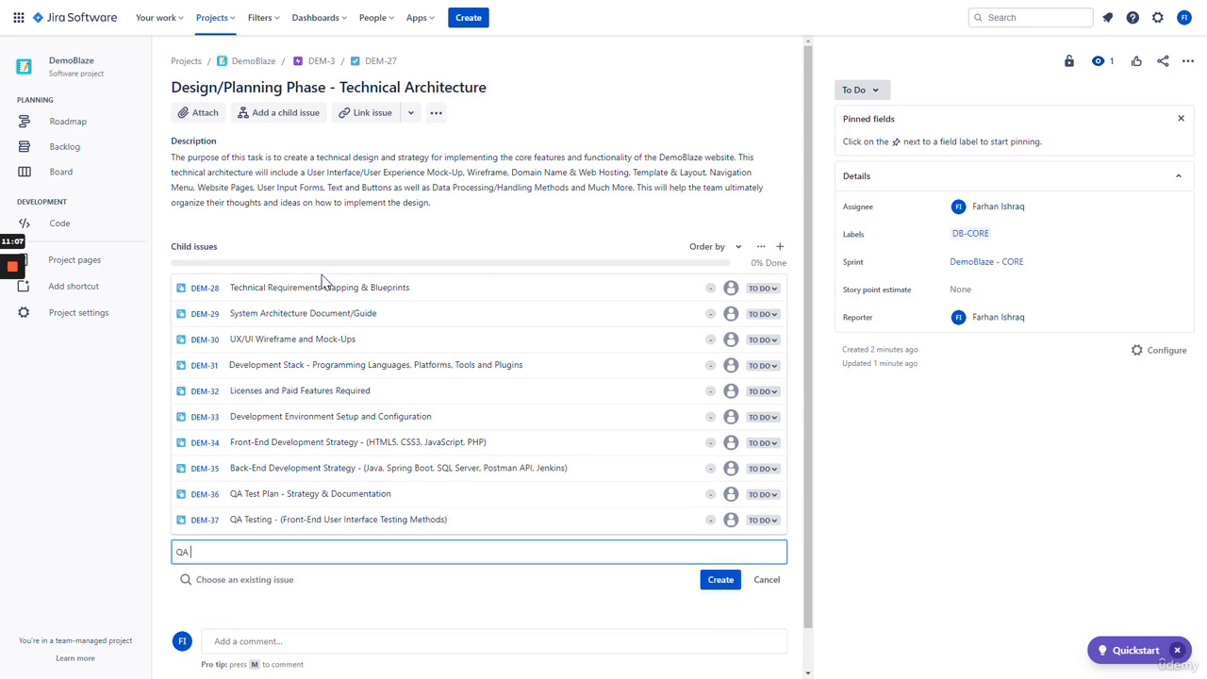
pyautogui.write('Testing - (Back-End Use')
pyautogui.press('BackSpace')
pyautogui.press('BackSpace')
pyautogui.press('BackSpace')
pyautogui.press('BackSpace')
pyautogui.press('BackSpace')
pyautogui.write('Database, Data Proce')
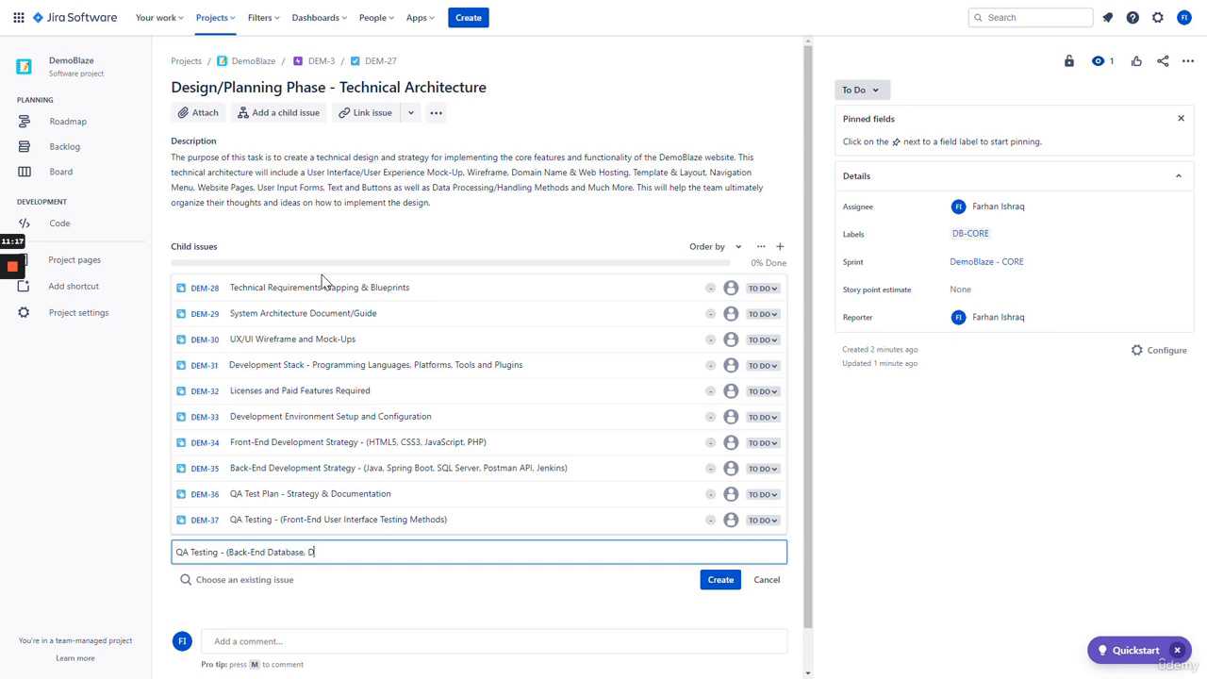
pyautogui.write('ssing and API Testing)')
pyautogui.press('Return')
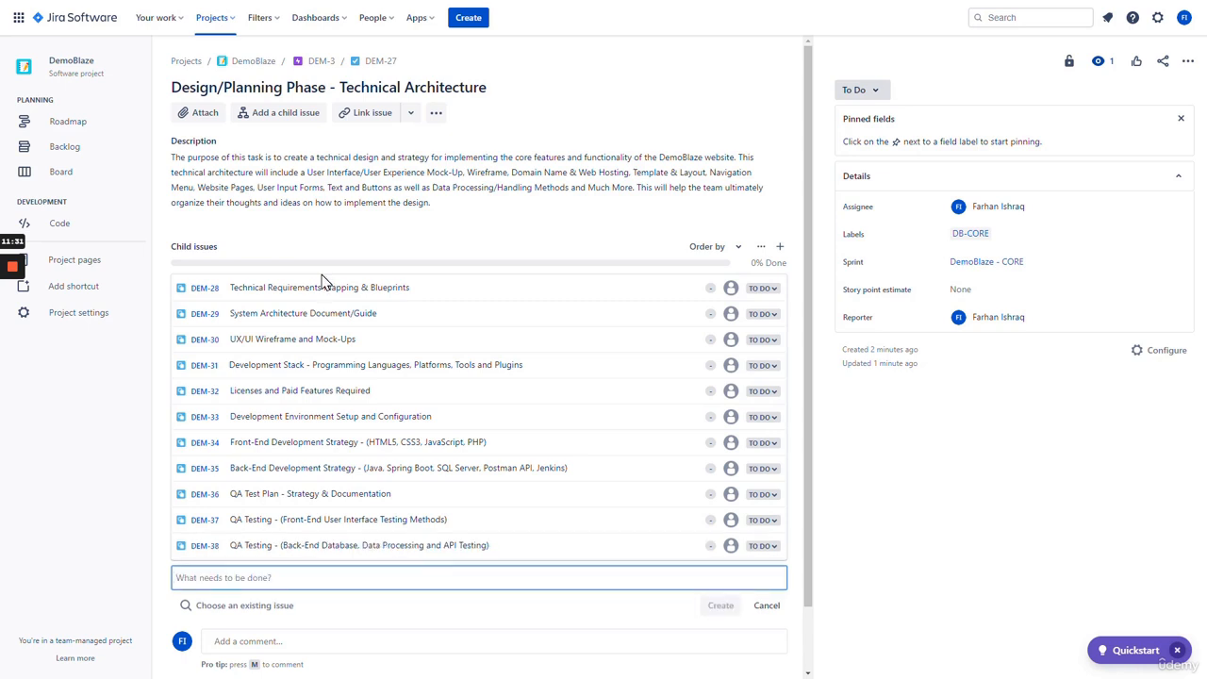
pyautogui.write('DevOps')
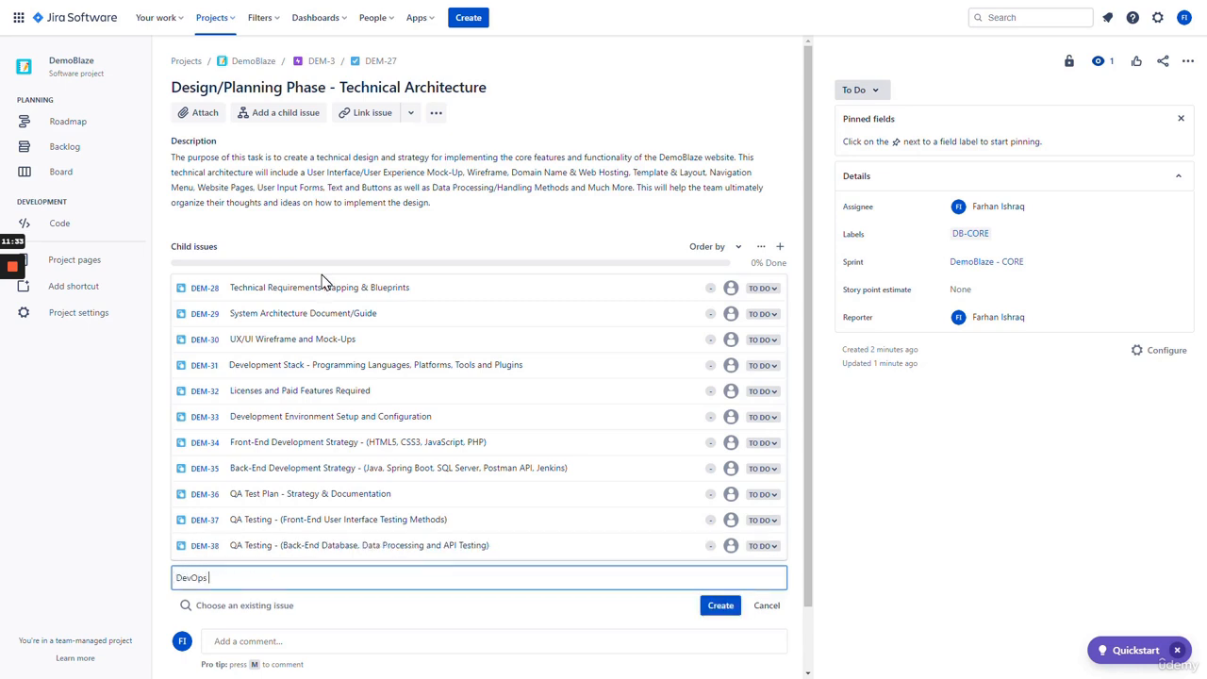
pyautogui.write(' Strategy - Environment Testing, Integrati')
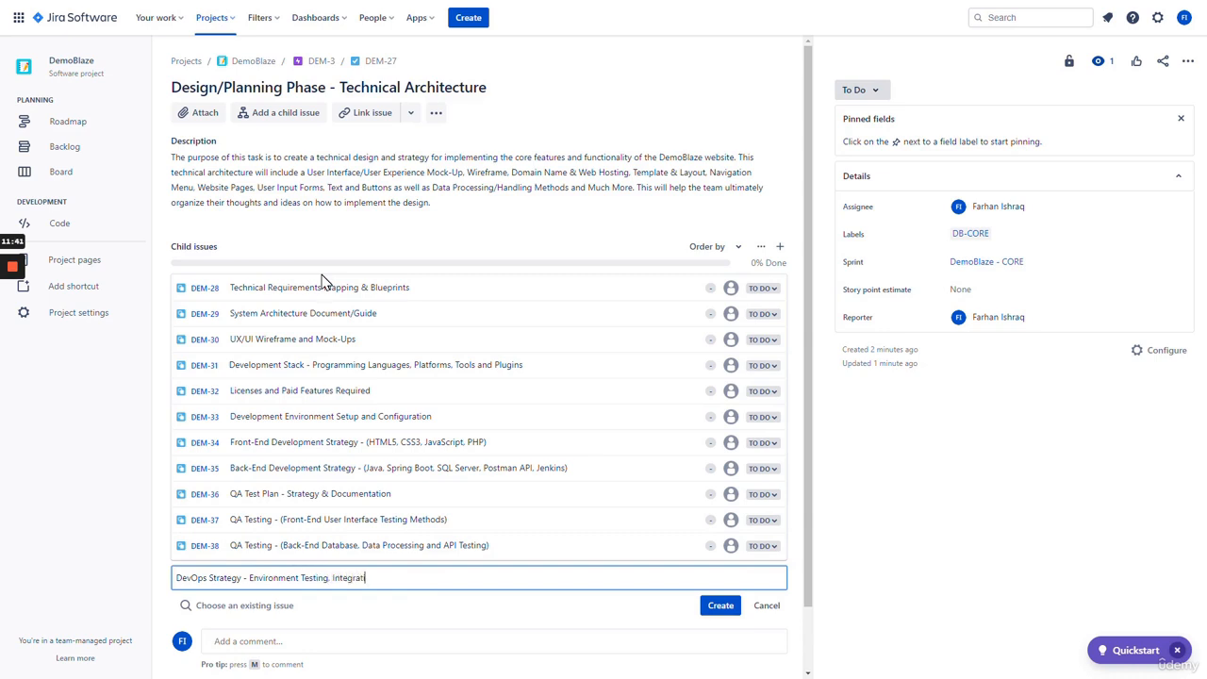
pyautogui.write('on, Build Develo')
pyautogui.write('pmen')
pyautogui.write('t,')
pyautogui.press('BackSpace')
pyautogui.press('BackSpace')
pyautogui.write('and Monitoring')
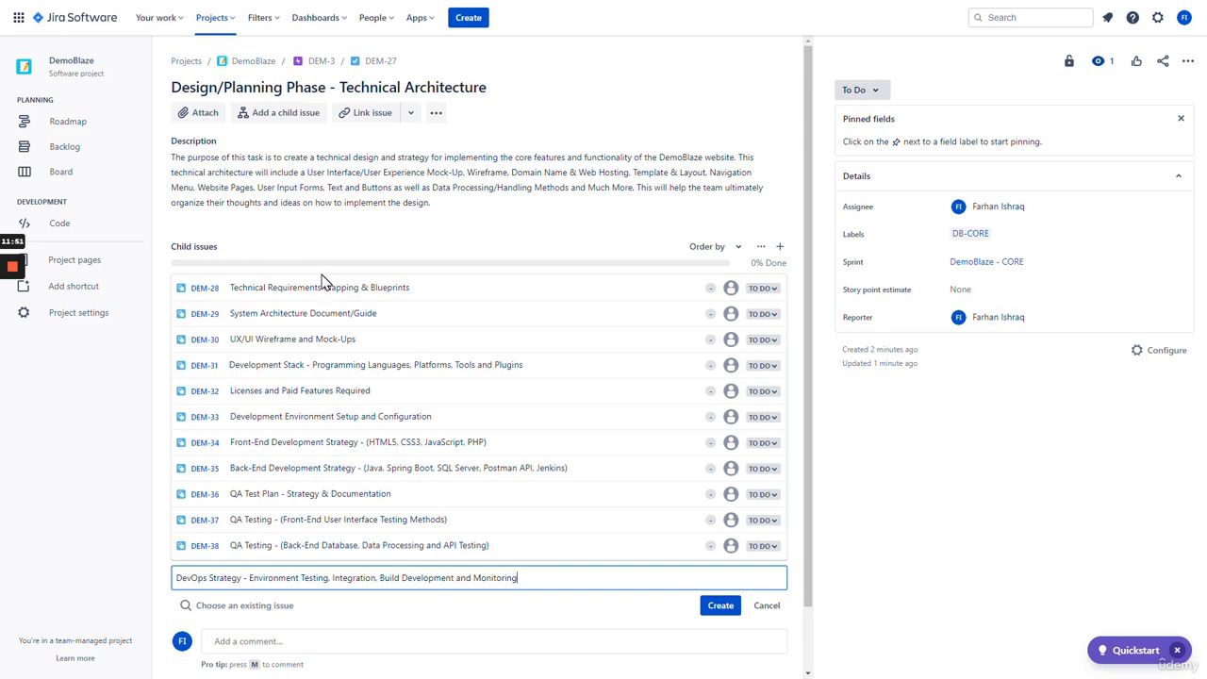
pyautogui.press('Return')
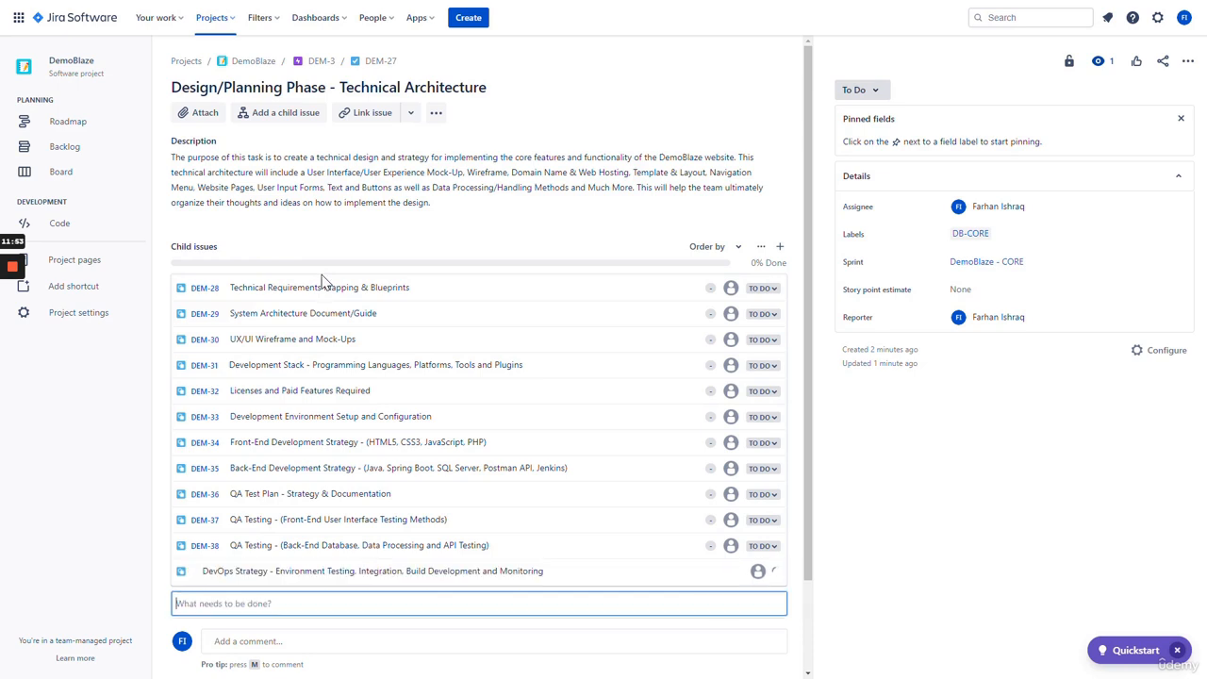
pyautogui.click(928, 515)
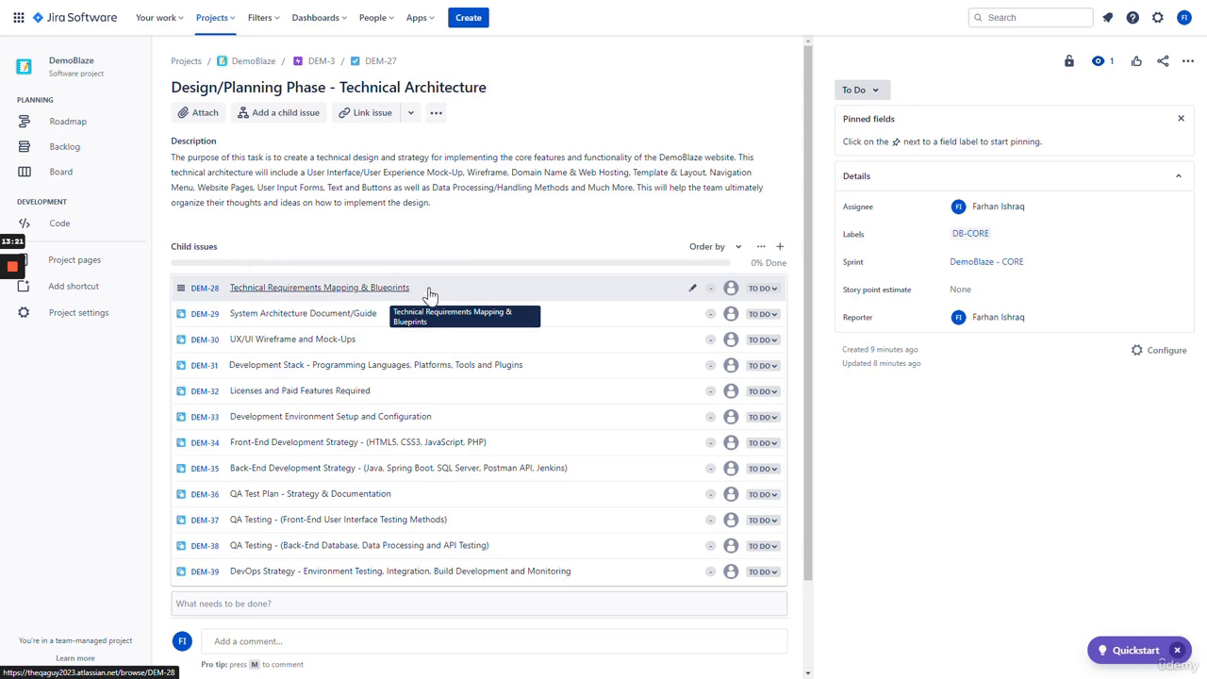
# - Give DEM-28, DEM-29, DEM-30 and DEM-31 a story point estimate of 1 each
pyautogui.click(712, 292)
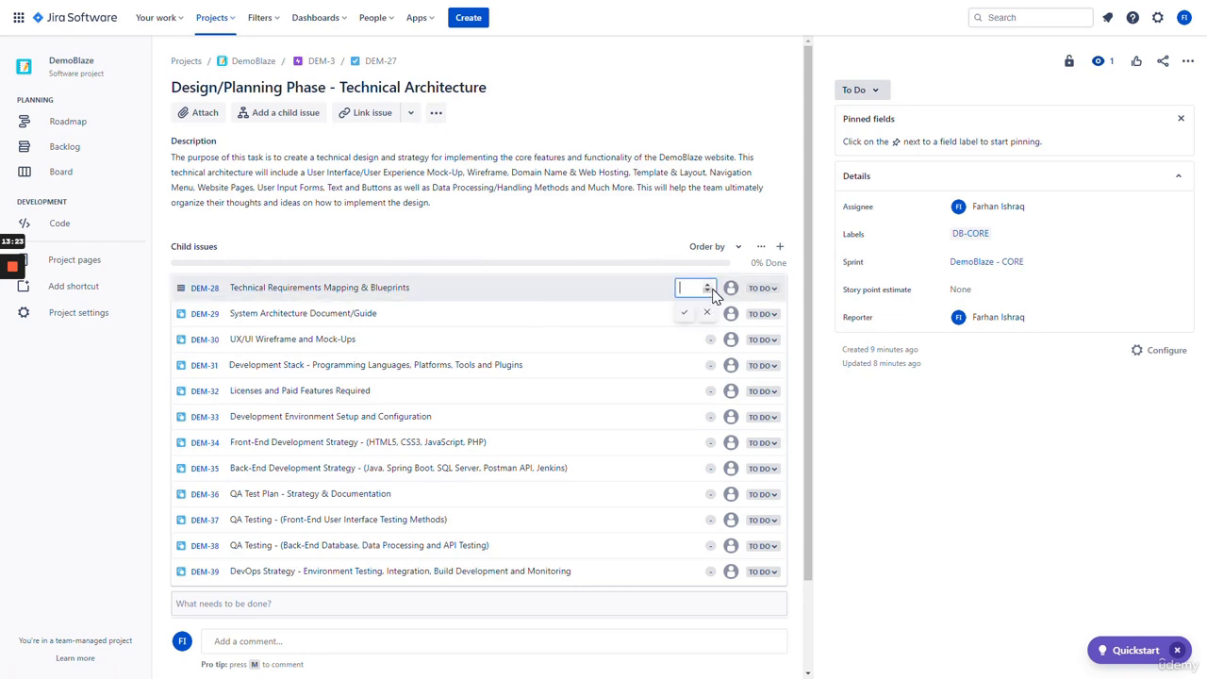
pyautogui.click(711, 288)
pyautogui.click(684, 313)
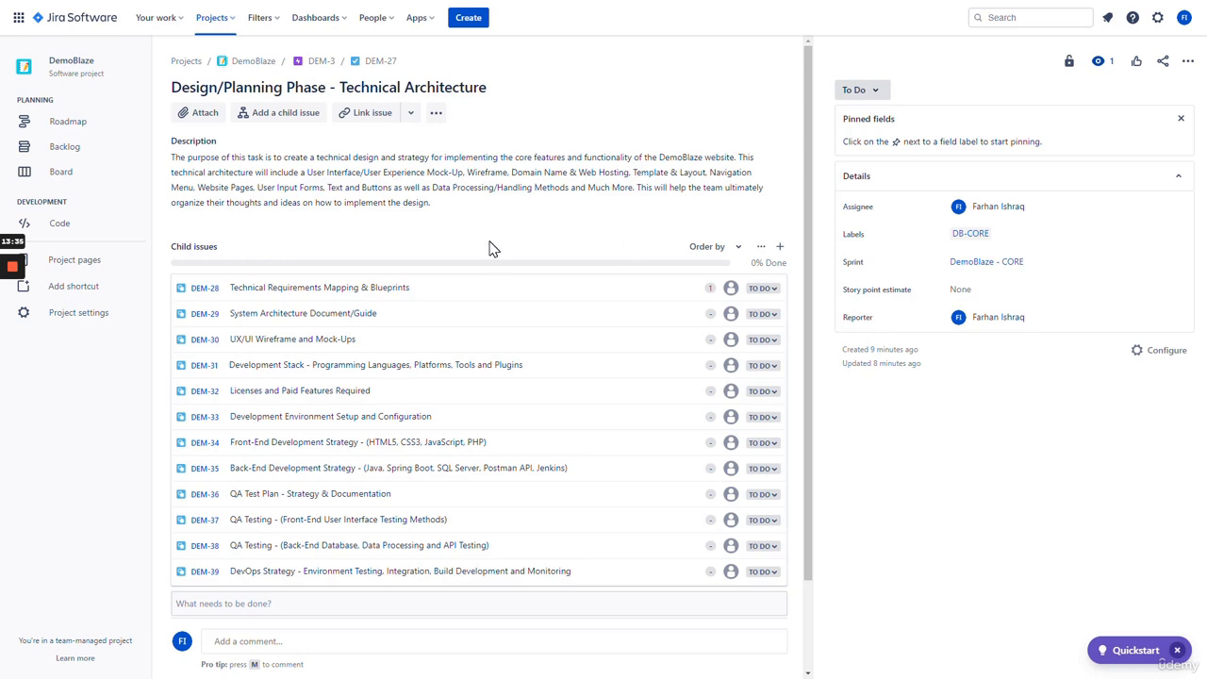
pyautogui.click(710, 314)
pyautogui.write('1')
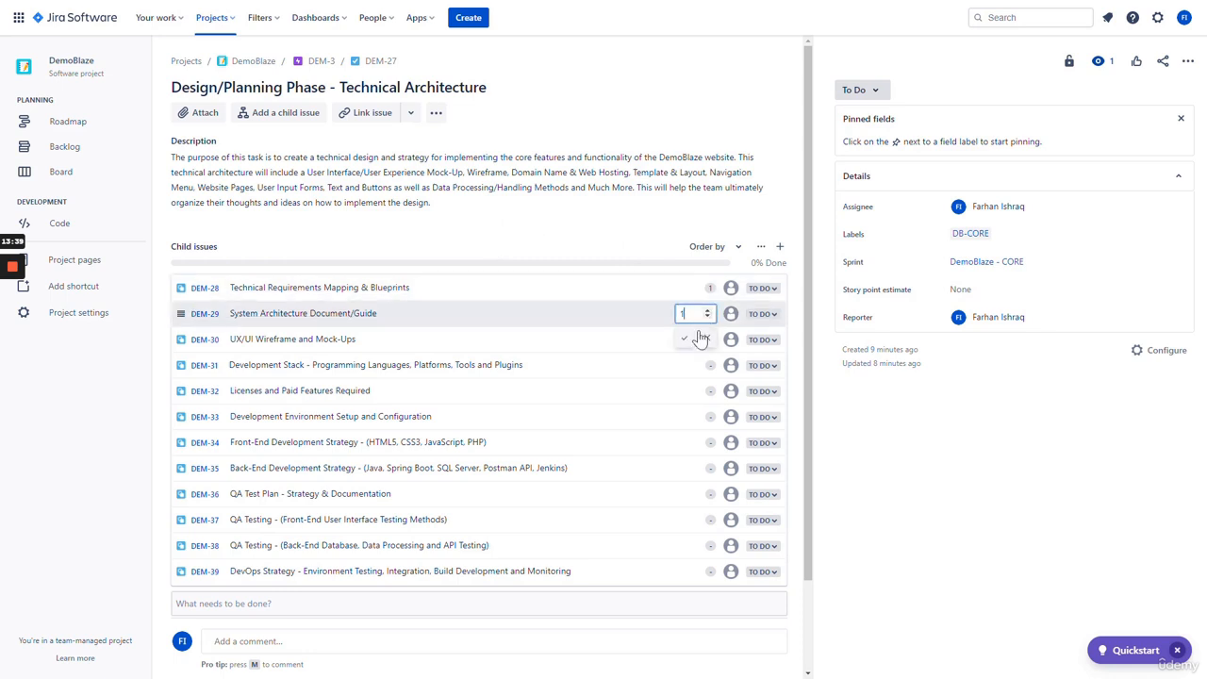
pyautogui.click(686, 340)
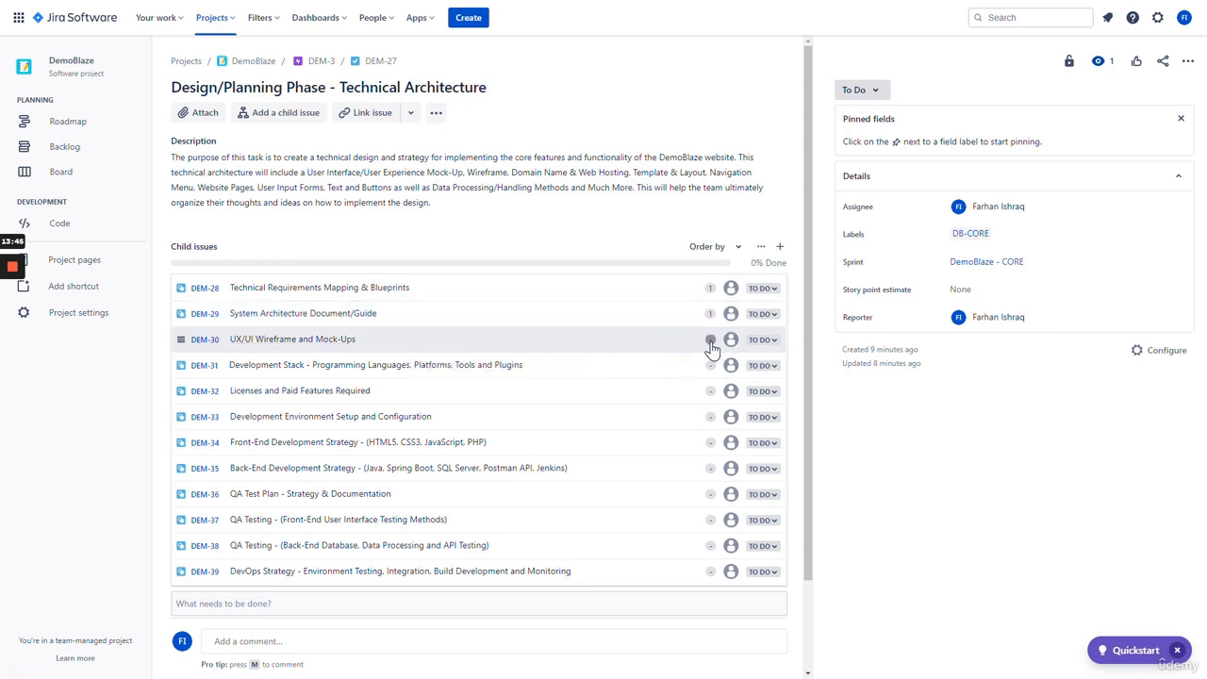
pyautogui.write('1')
pyautogui.click(682, 367)
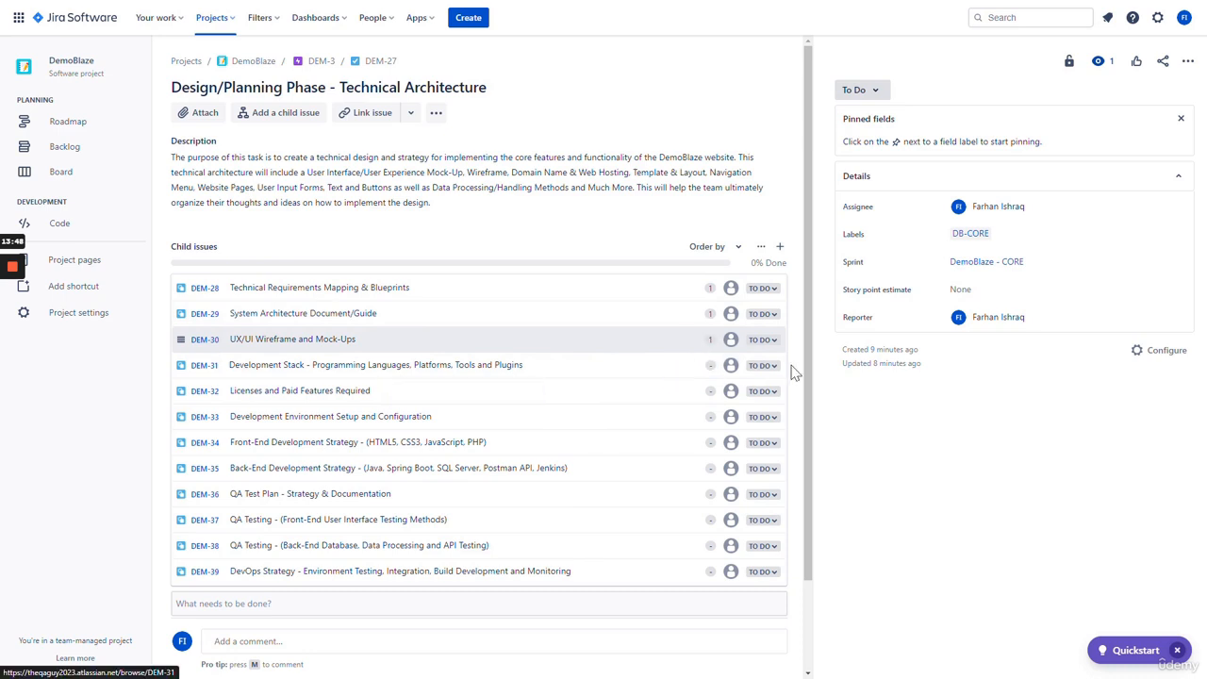
pyautogui.click(710, 366)
pyautogui.write('1')
pyautogui.click(685, 390)
# - Give DEM-32, DEM-33, DEM-34 and DEM-35 a story point estimate of 1 each
pyautogui.click(709, 390)
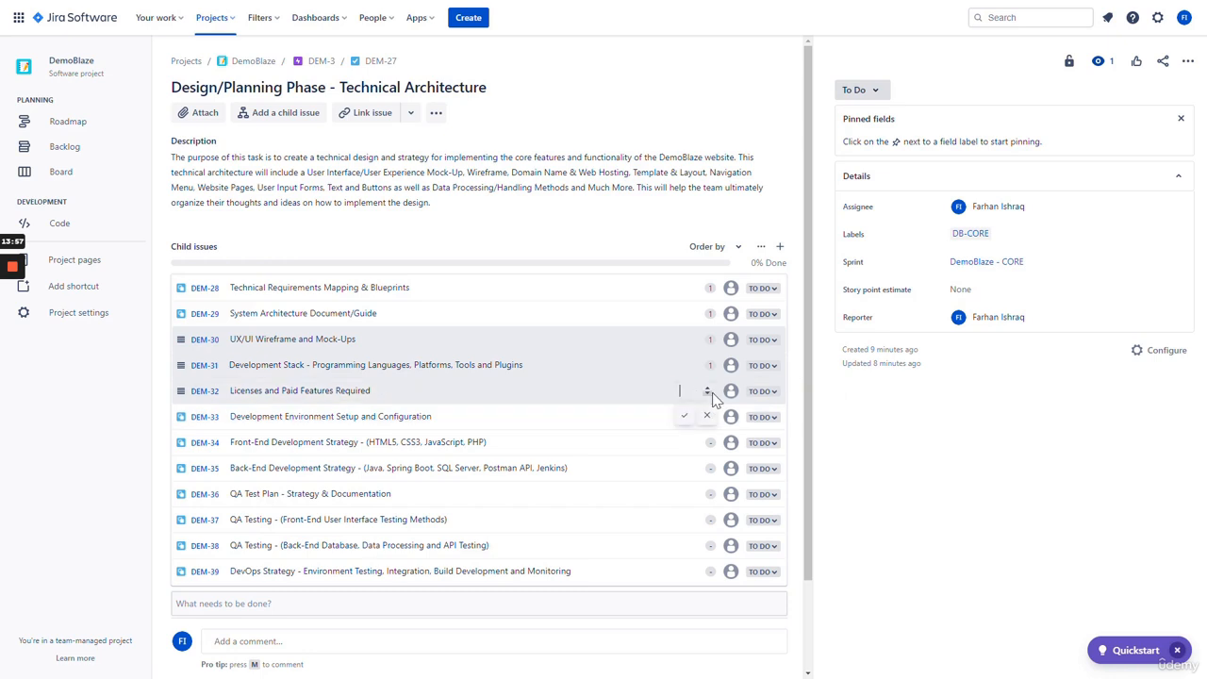
pyautogui.write('1')
pyautogui.click(685, 418)
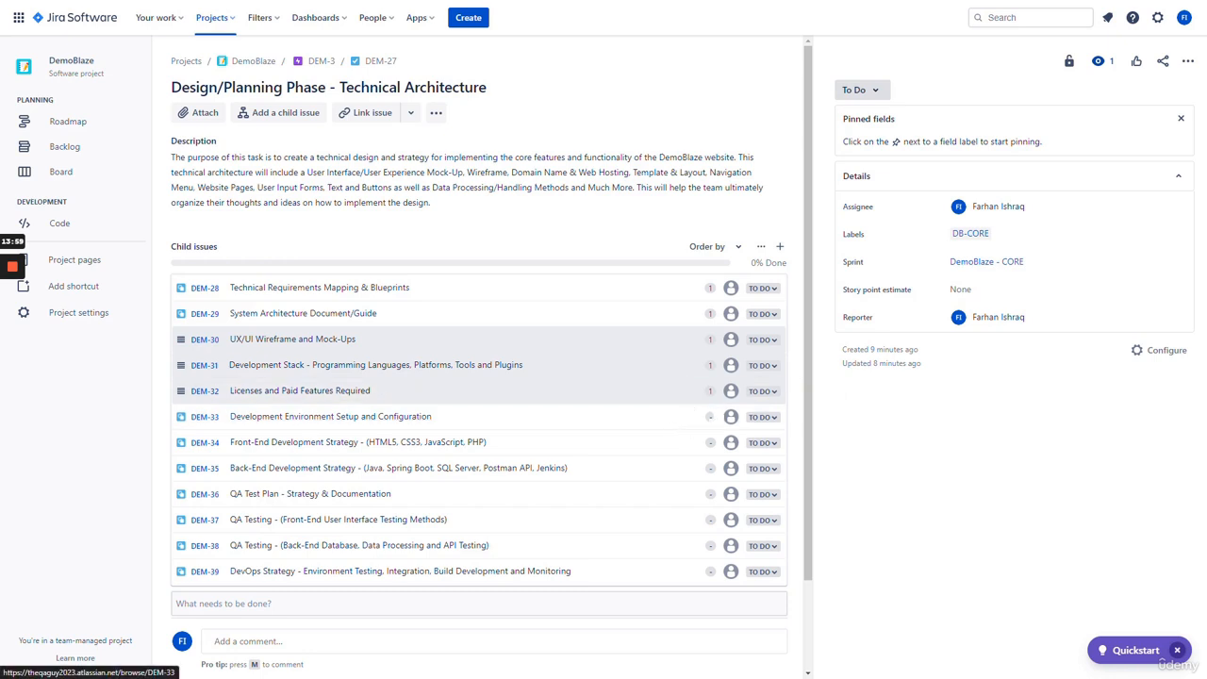
pyautogui.write('1')
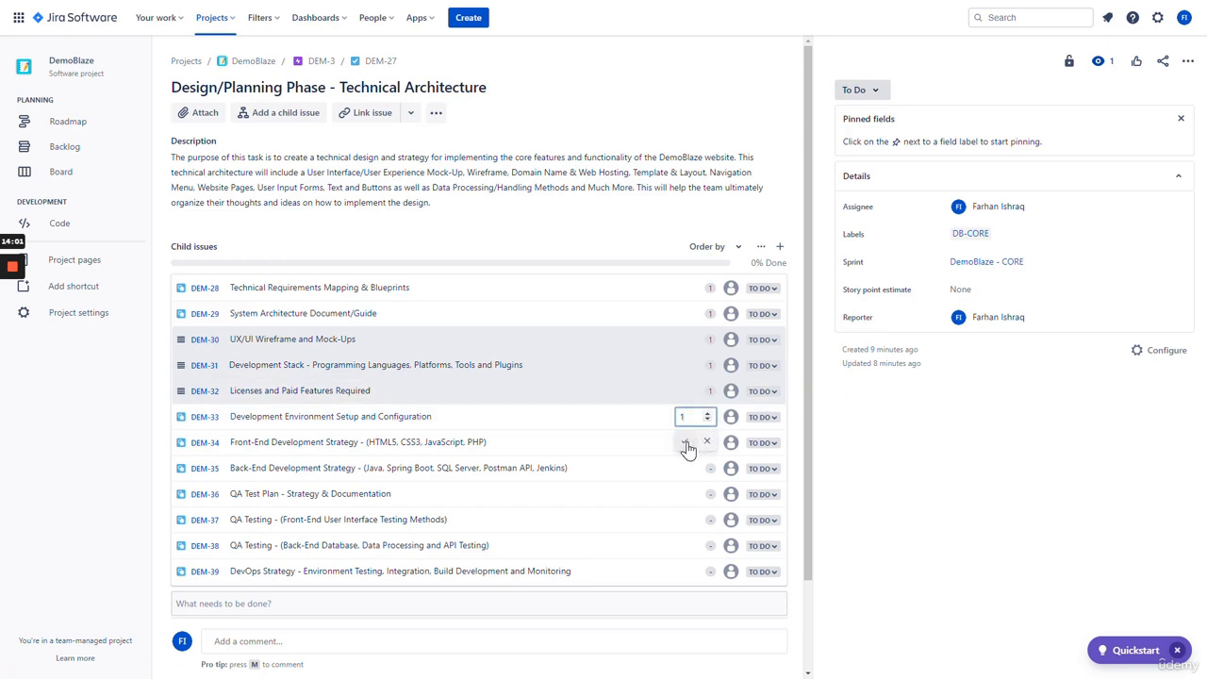
pyautogui.click(687, 444)
pyautogui.click(711, 444)
pyautogui.write('1')
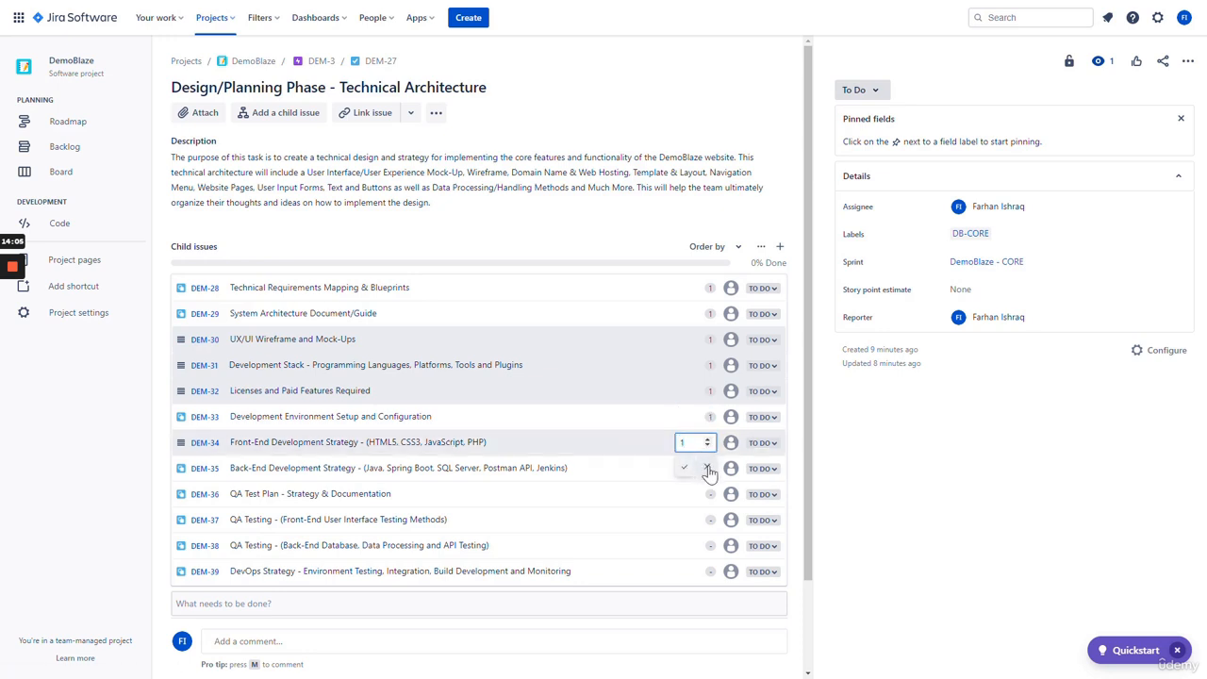
pyautogui.click(707, 472)
pyautogui.click(711, 469)
pyautogui.write('1')
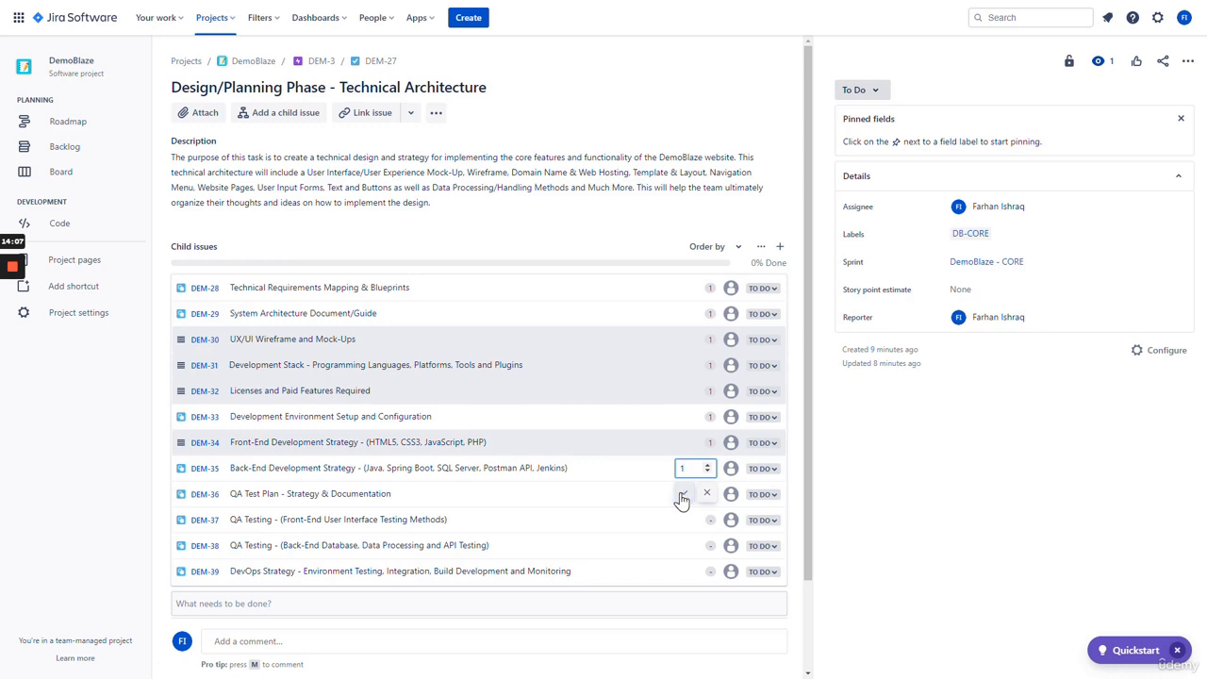
pyautogui.click(681, 496)
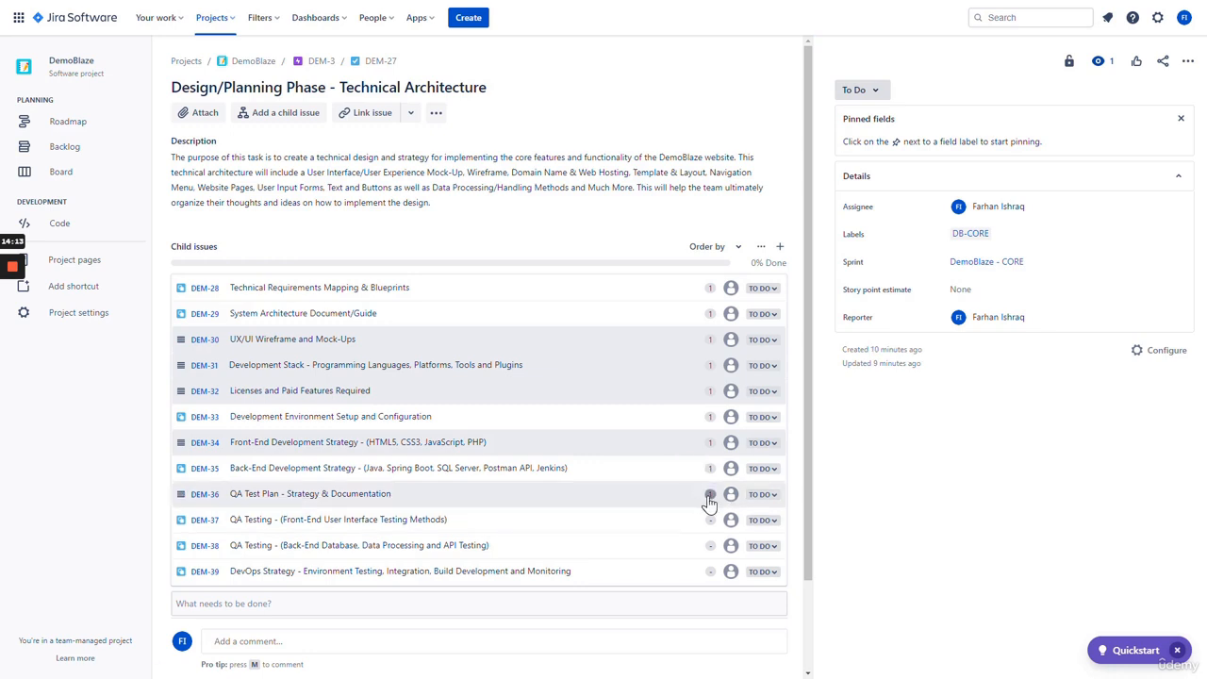
# - Estimate DEM-36 at 2 story points and DEM-37, DEM-38 and DEM-39 at 1 each
pyautogui.click(709, 495)
pyautogui.write('1')
pyautogui.click(684, 518)
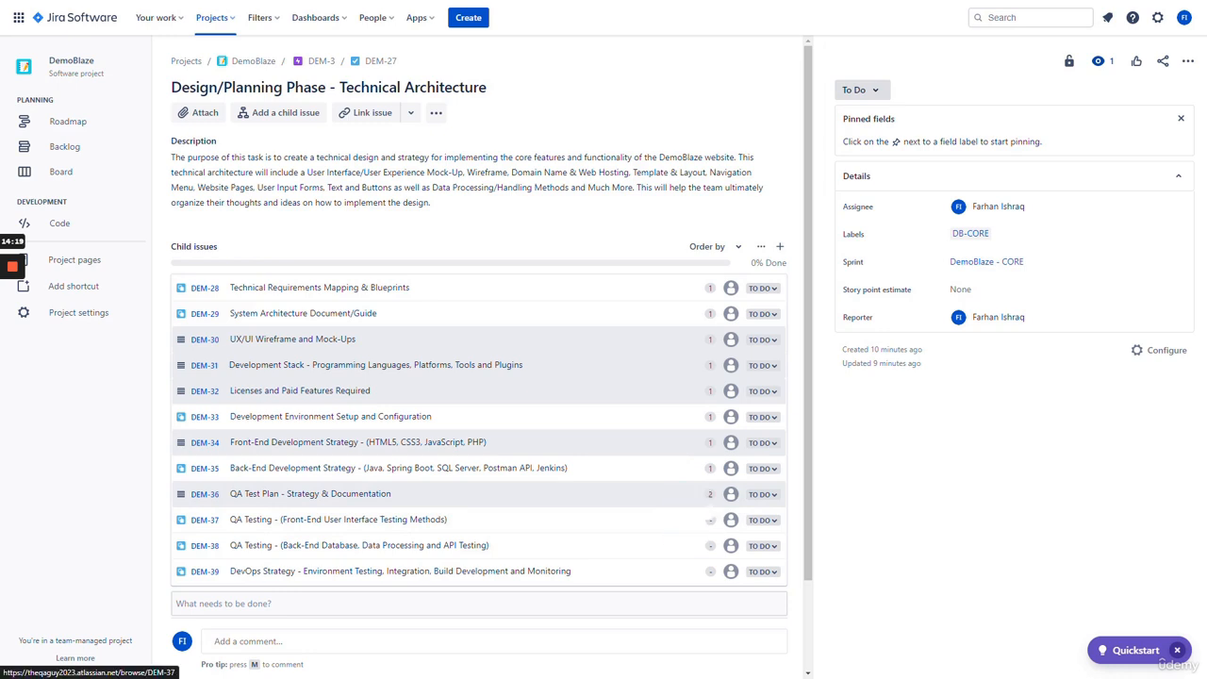
pyautogui.click(710, 524)
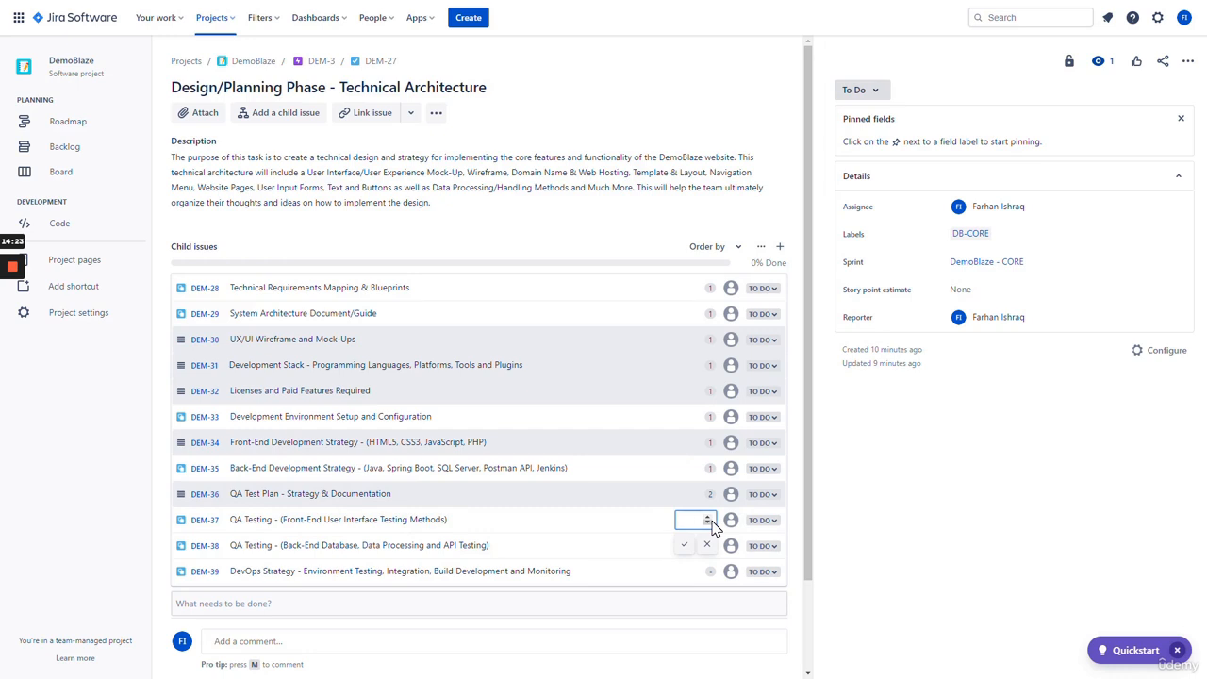
pyautogui.write('1')
pyautogui.click(684, 544)
pyautogui.click(712, 547)
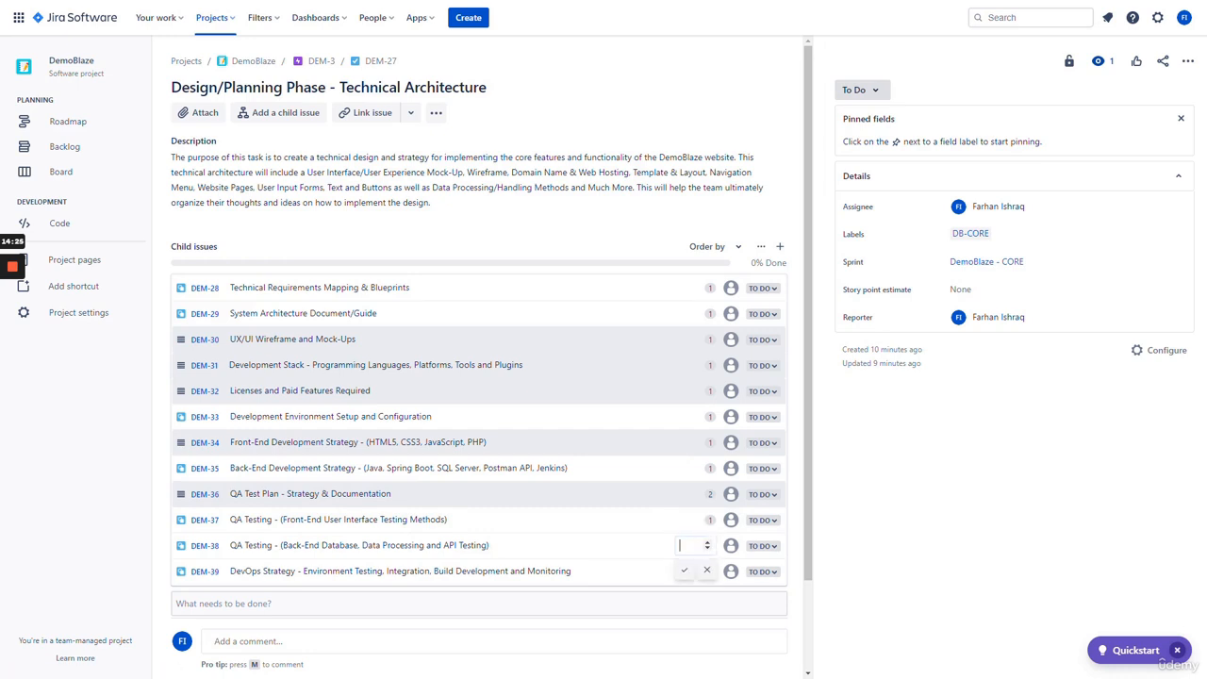
pyautogui.write('1')
pyautogui.press('Return')
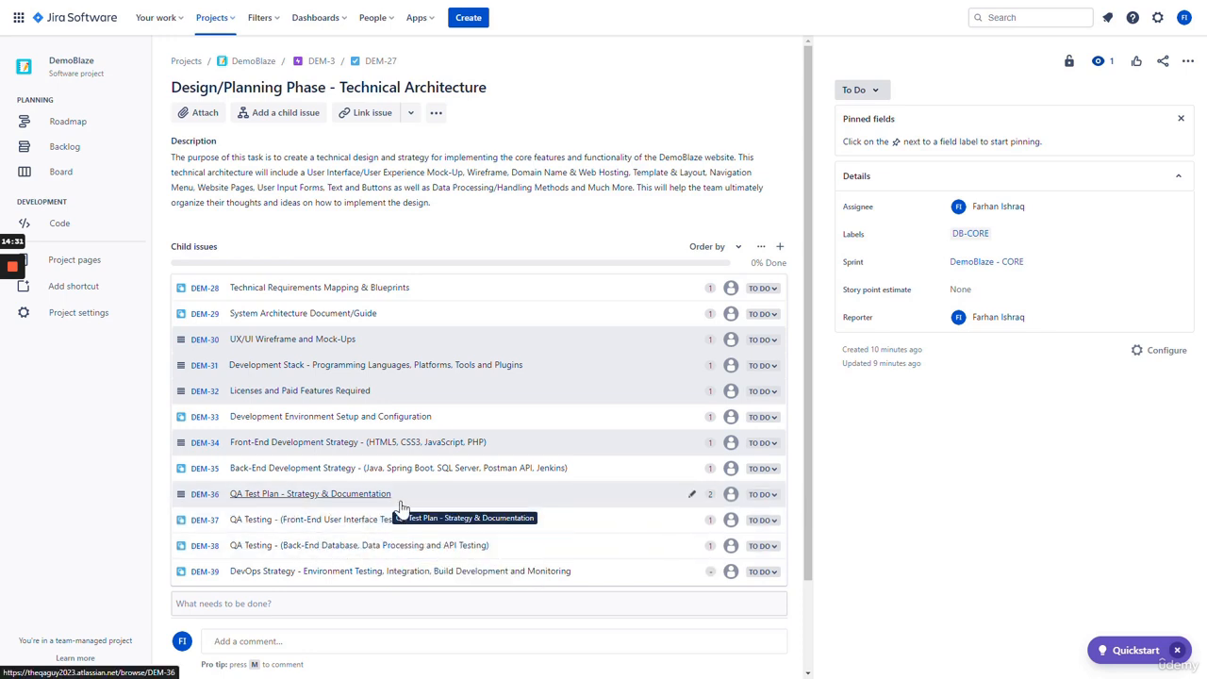
pyautogui.click(710, 575)
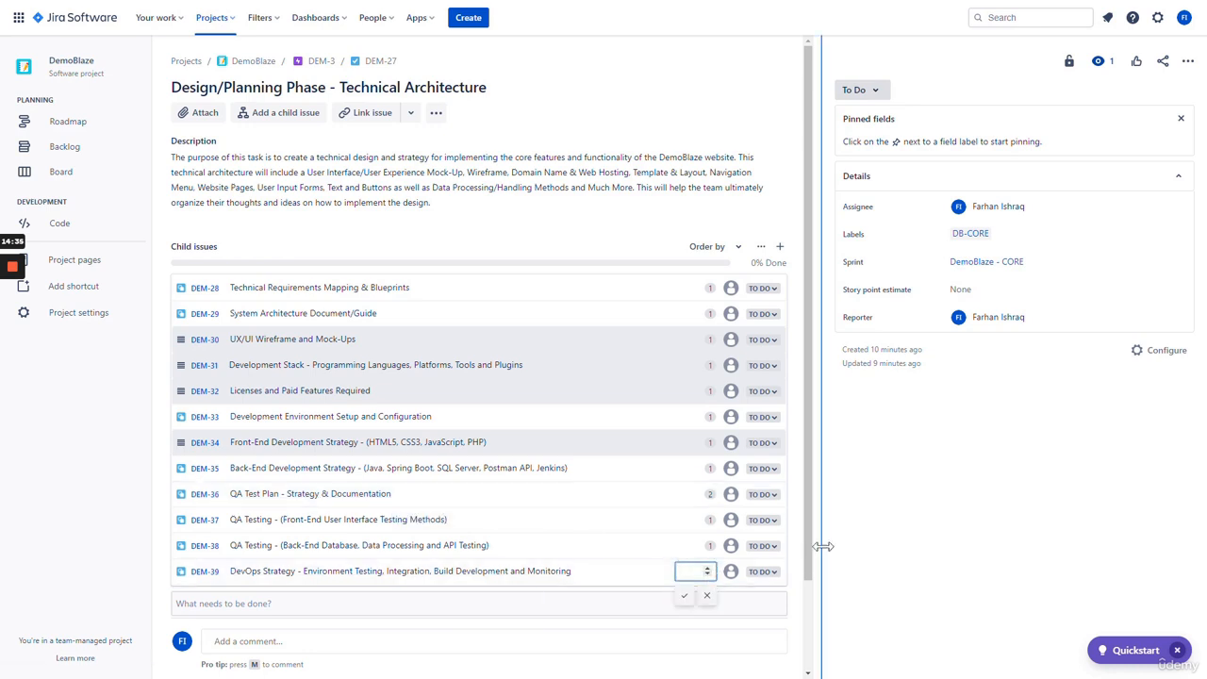
pyautogui.click(691, 597)
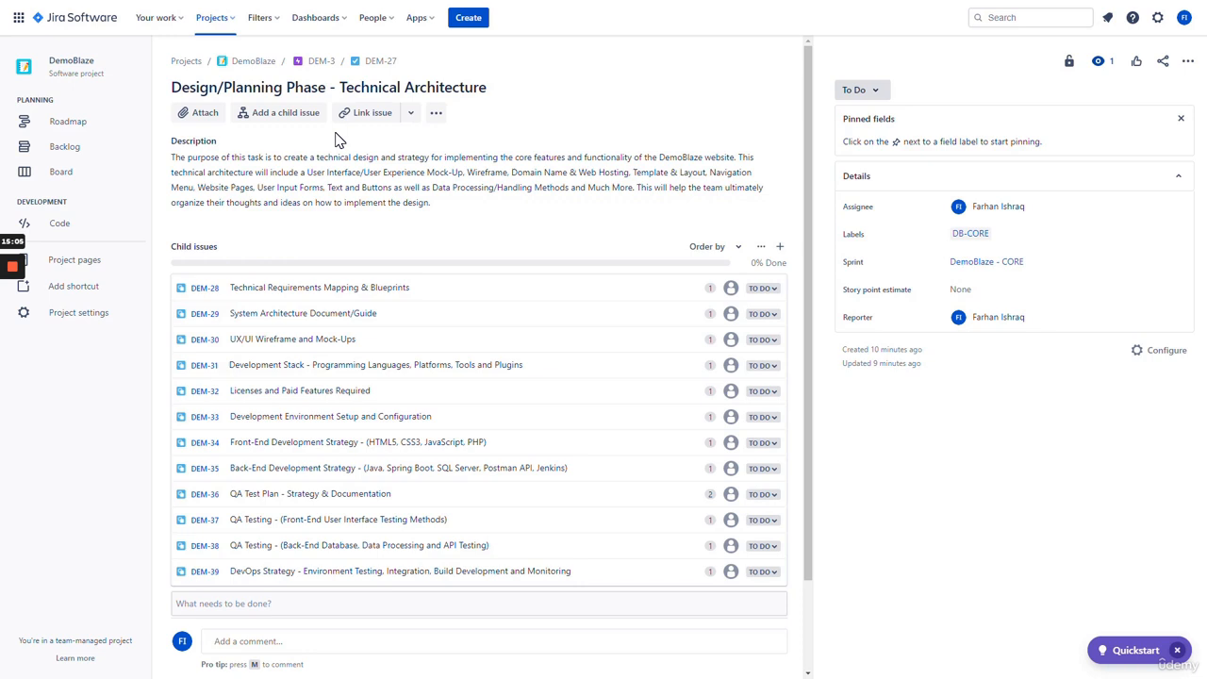
pyautogui.click(981, 288)
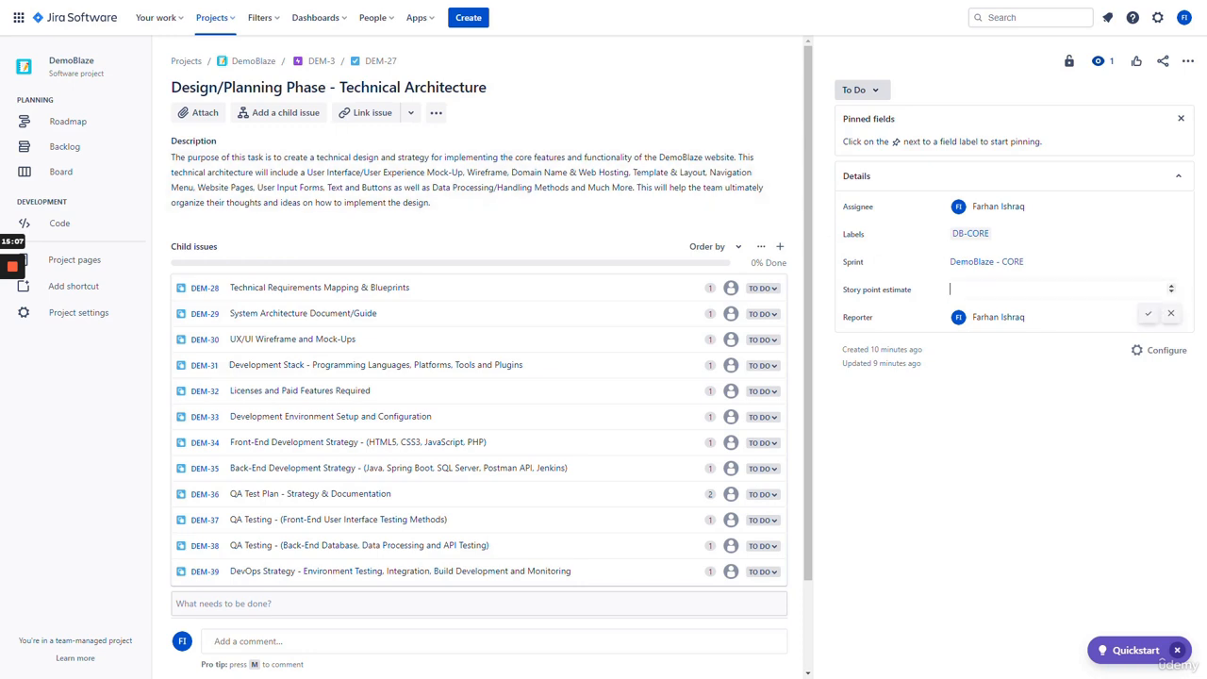
pyautogui.press('Return')
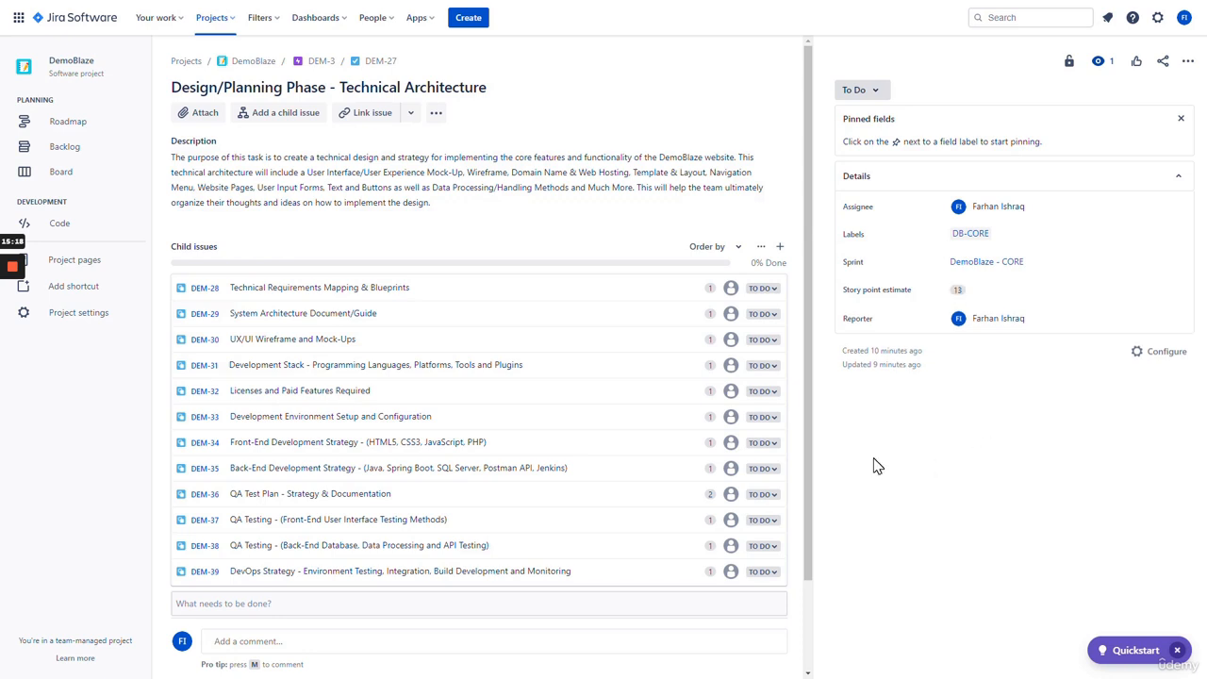
pyautogui.moveTo(790, 265)
pyautogui.mouseDown()
pyautogui.moveTo(759, 263)
pyautogui.moveTo(772, 263)
pyautogui.mouseUp()
pyautogui.click(791, 269)
pyautogui.click(753, 263)
pyautogui.click(819, 362)
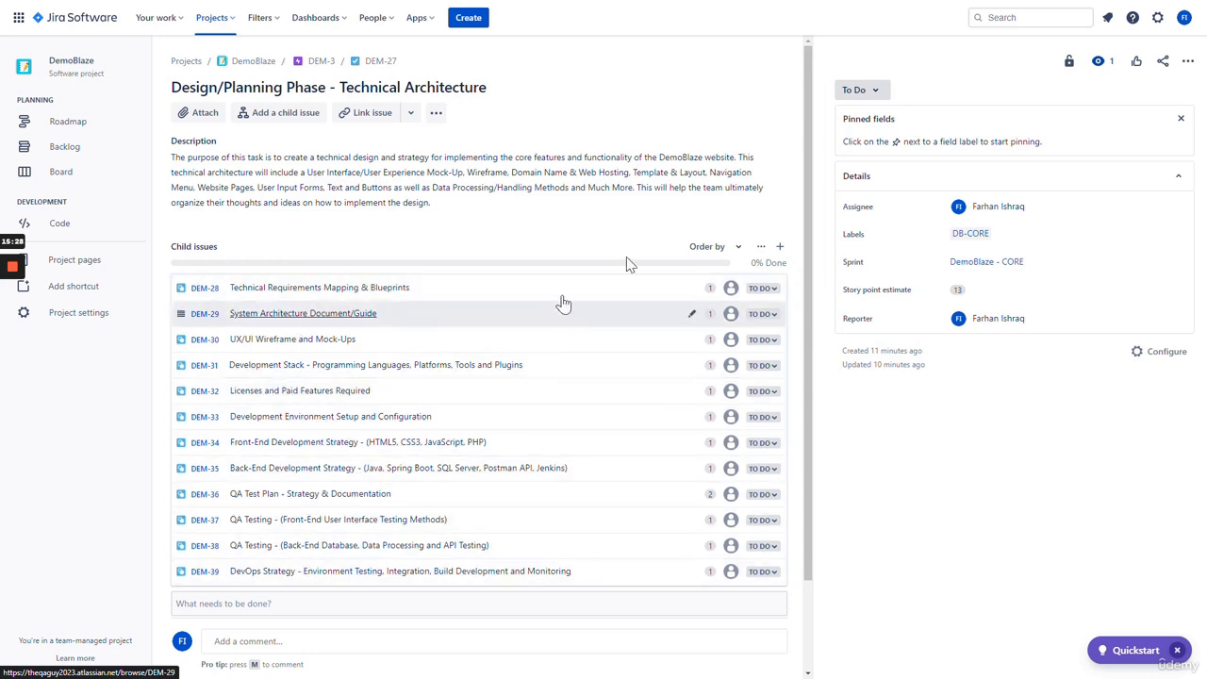
pyautogui.click(856, 93)
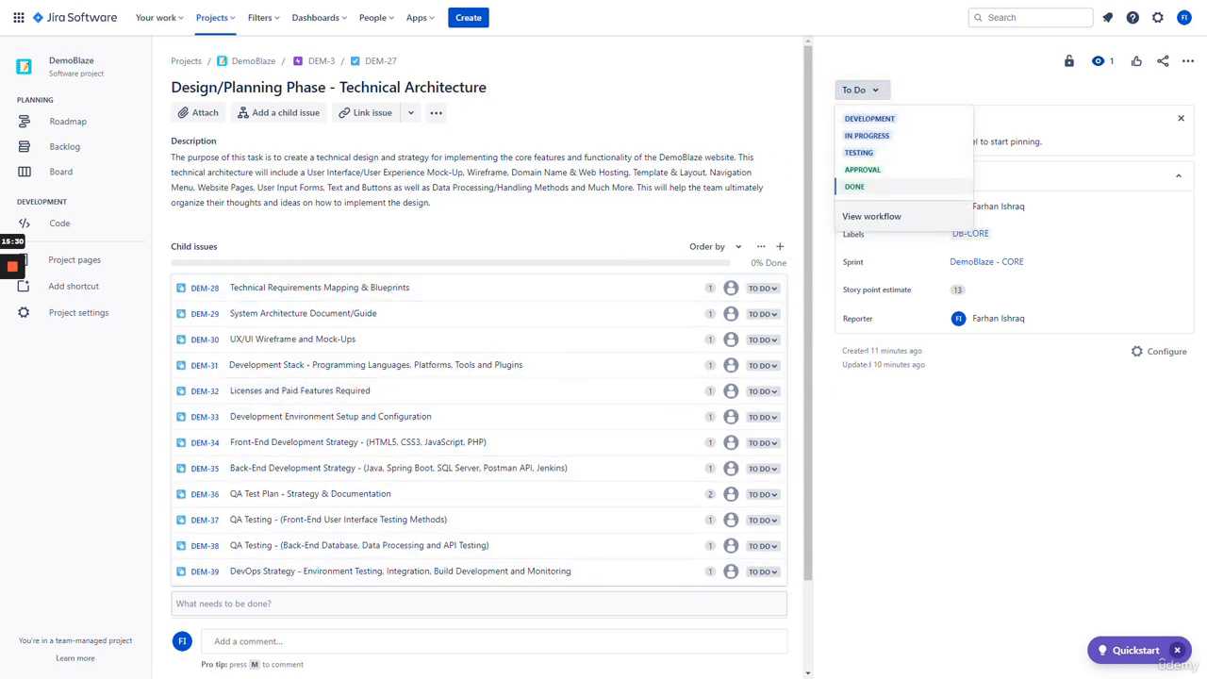
pyautogui.click(883, 463)
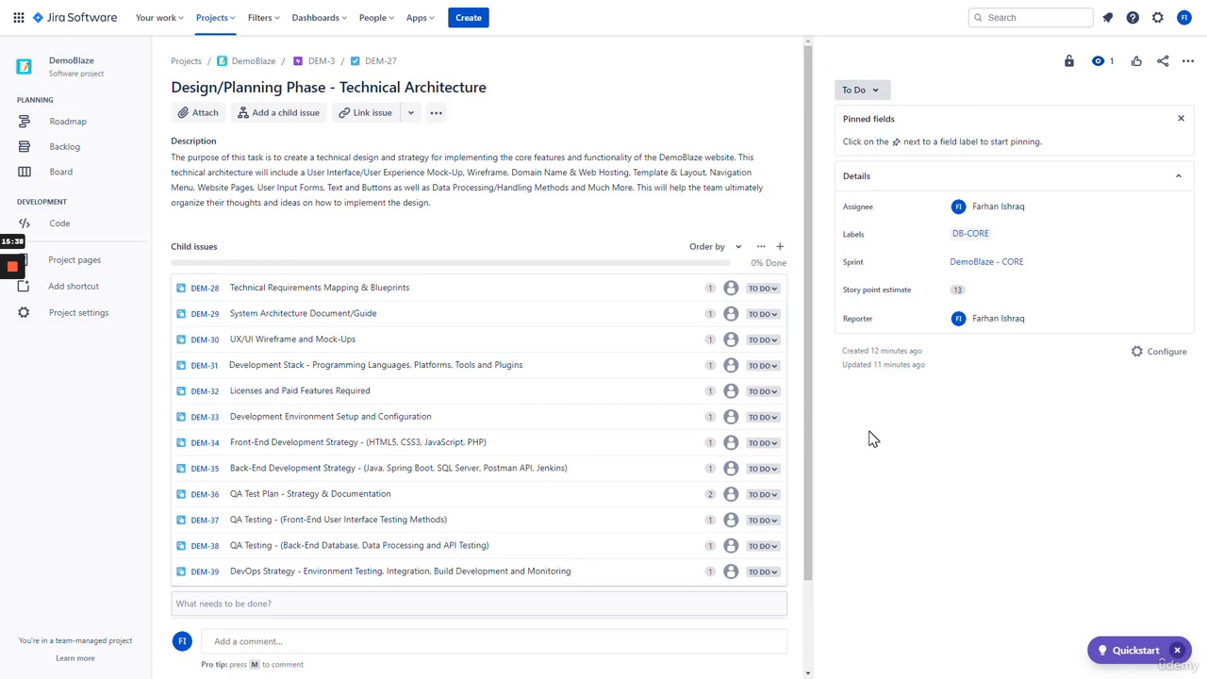
pyautogui.click(957, 289)
pyautogui.click(896, 456)
# - Select the DEM-4 story in the DemoBlaze backlog and open it as a full issue page
pyautogui.scroll(-2, 727, 424)
pyautogui.scroll(2, 790, 458)
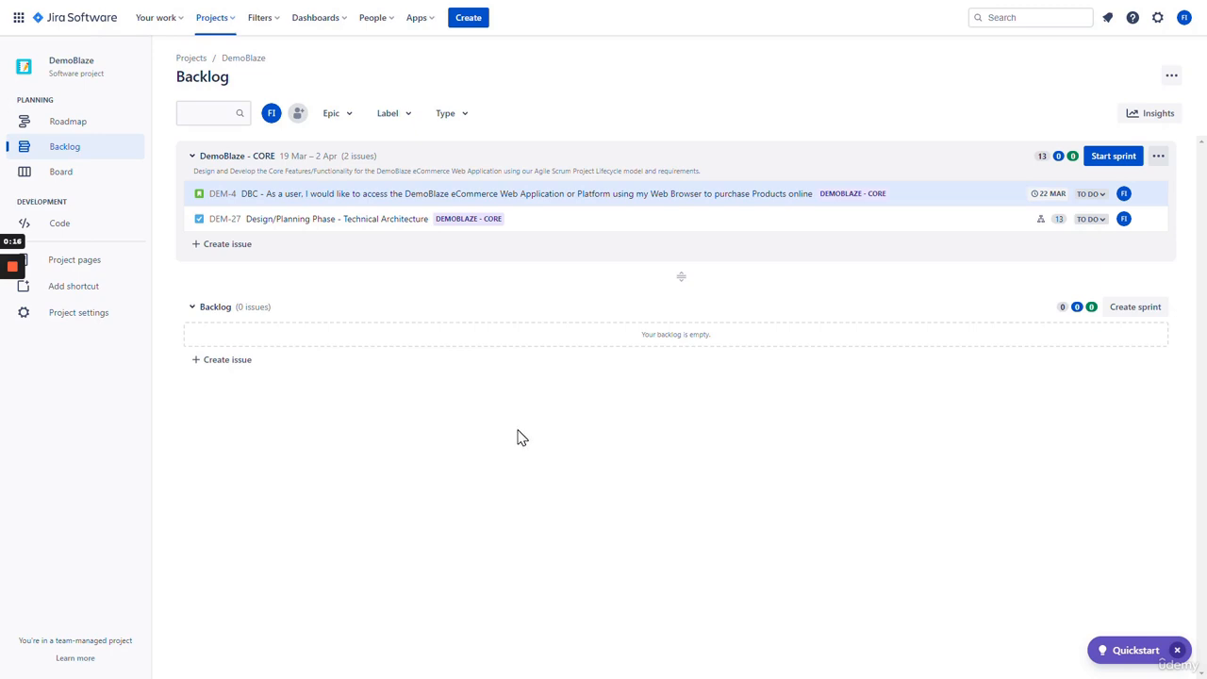
pyautogui.click(322, 200)
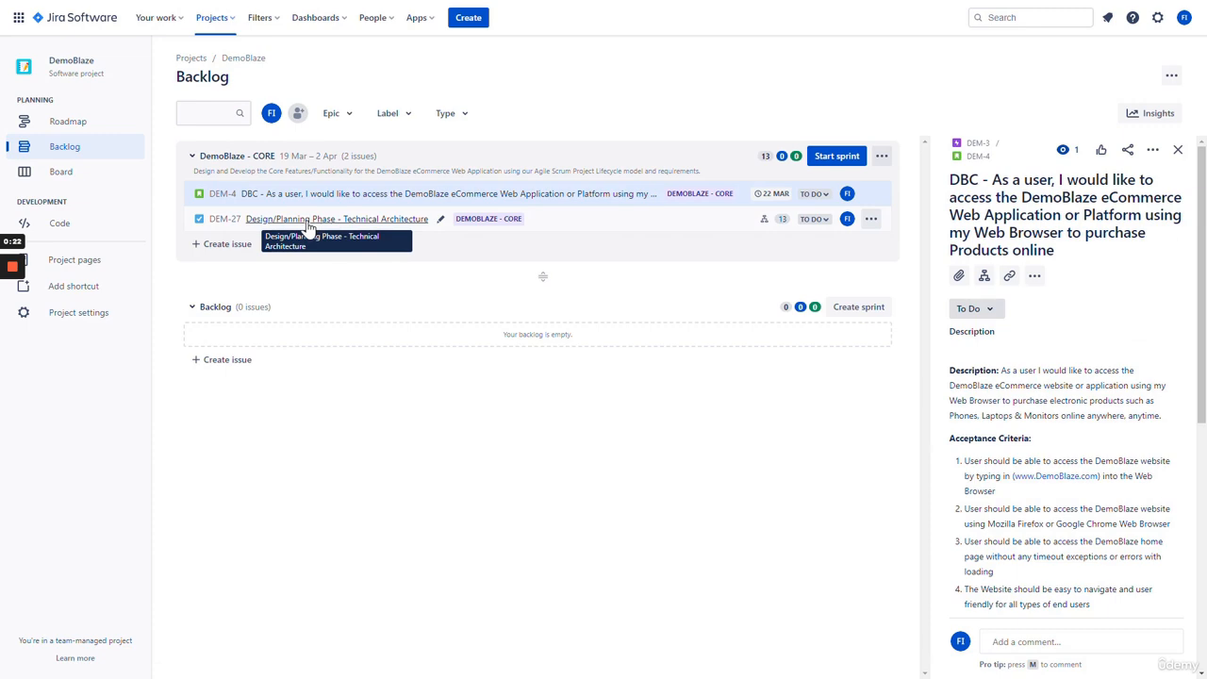
pyautogui.click(978, 158)
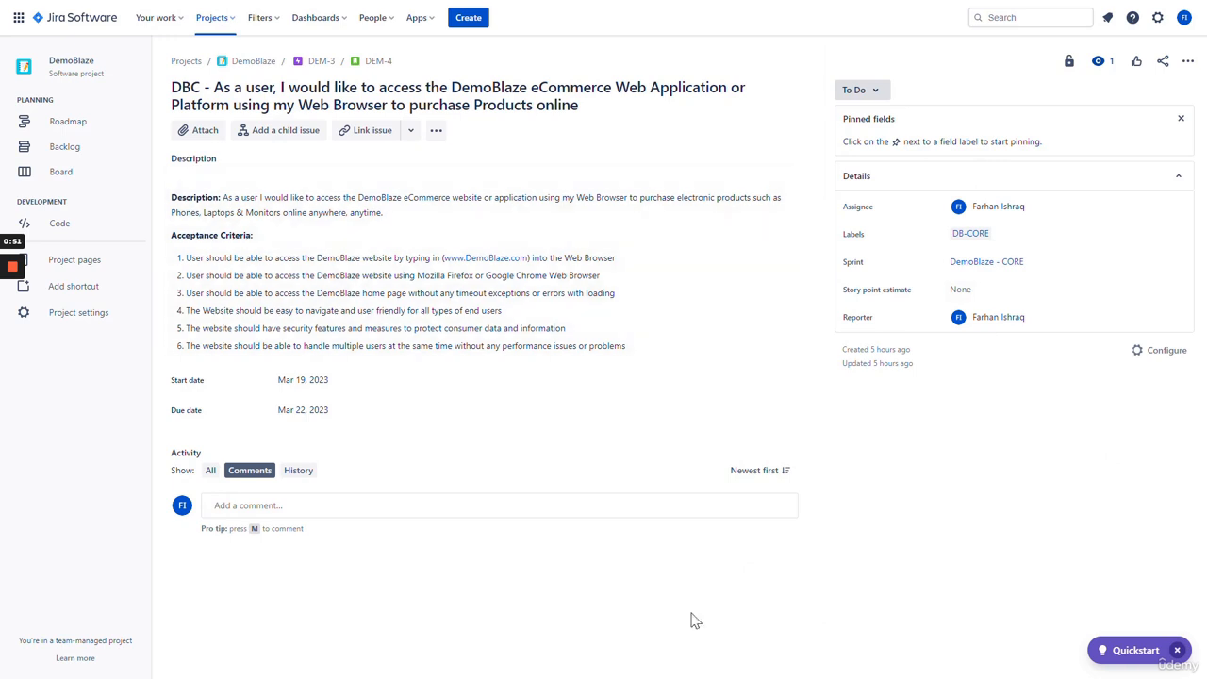
# - Start a DEM-4 child issue summarised 'UX/UI Design - (Wireframes and Mock-Ups) to Create Layout, Template, Outline and Theme'
pyautogui.click(990, 289)
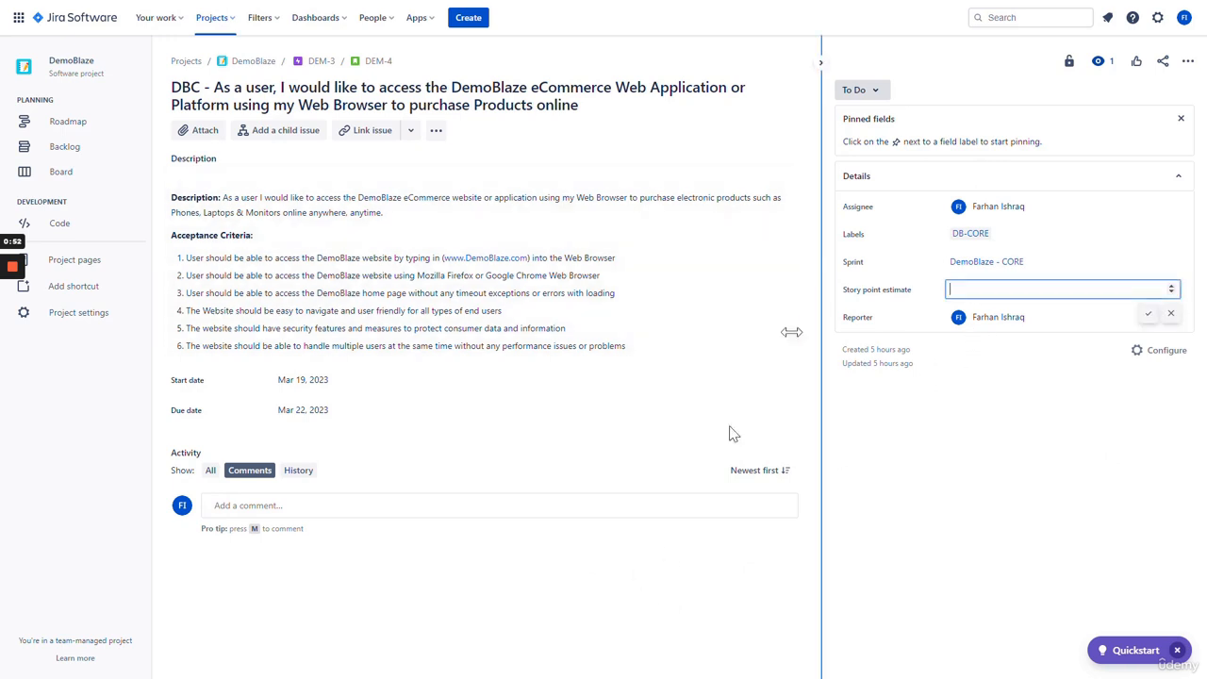
pyautogui.click(499, 554)
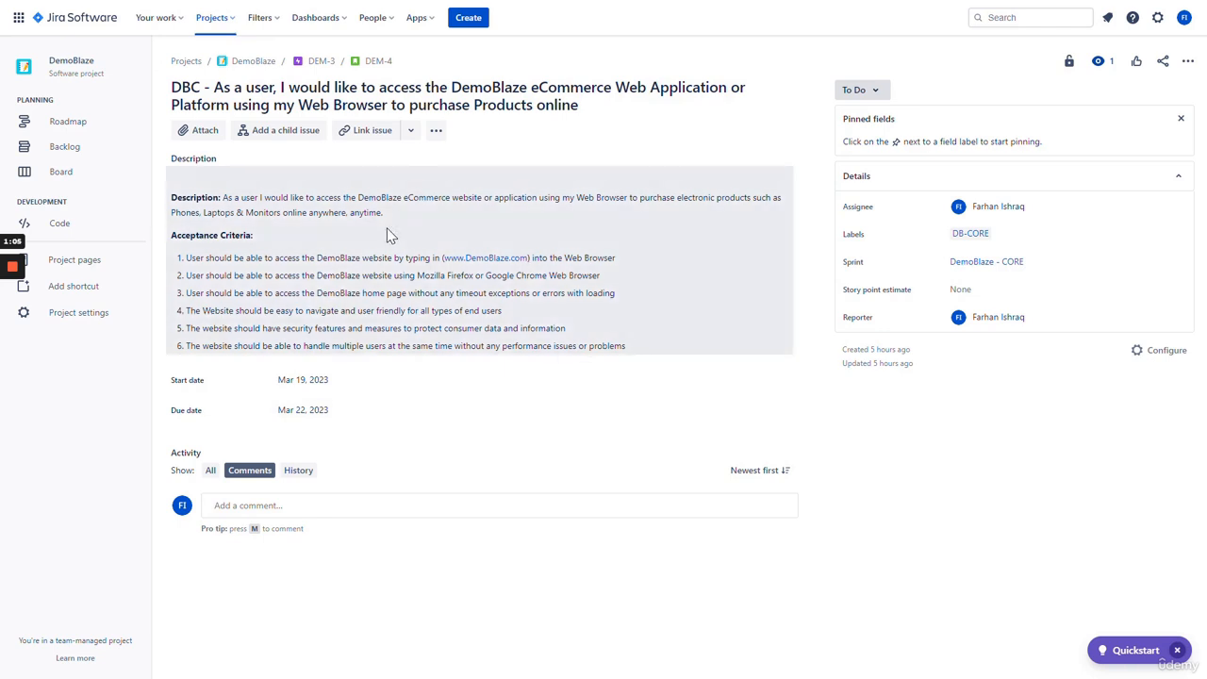
pyautogui.click(278, 134)
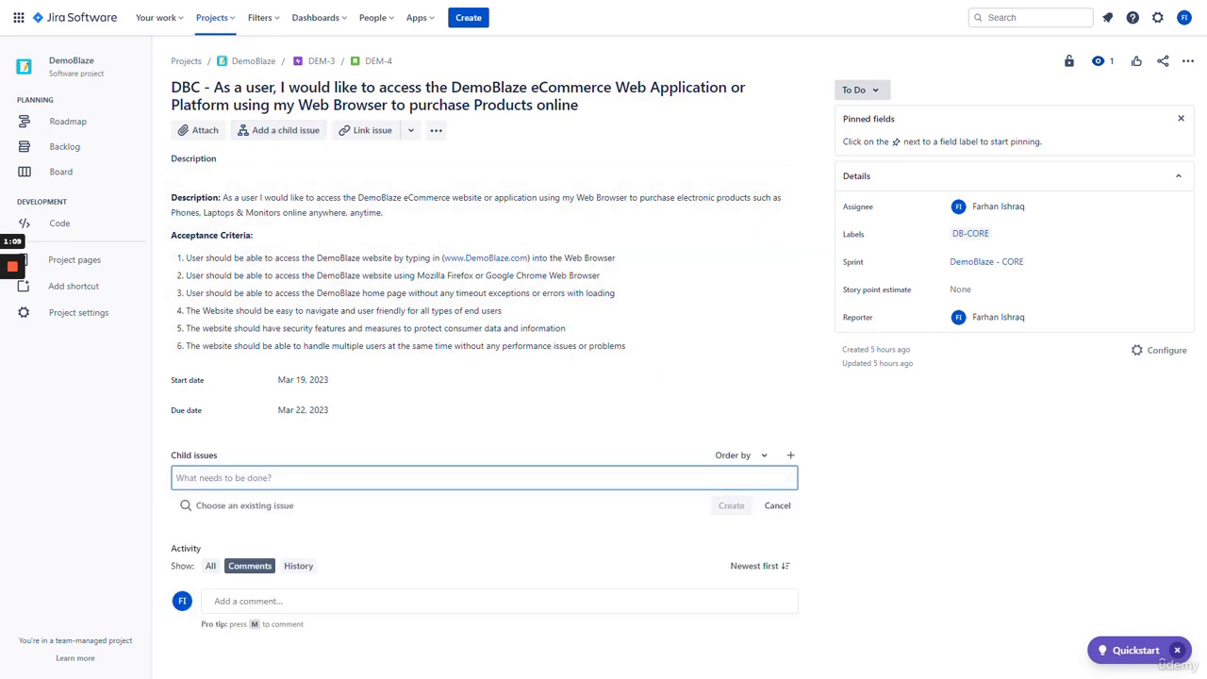
pyautogui.hotkey('alt', 'Tab')
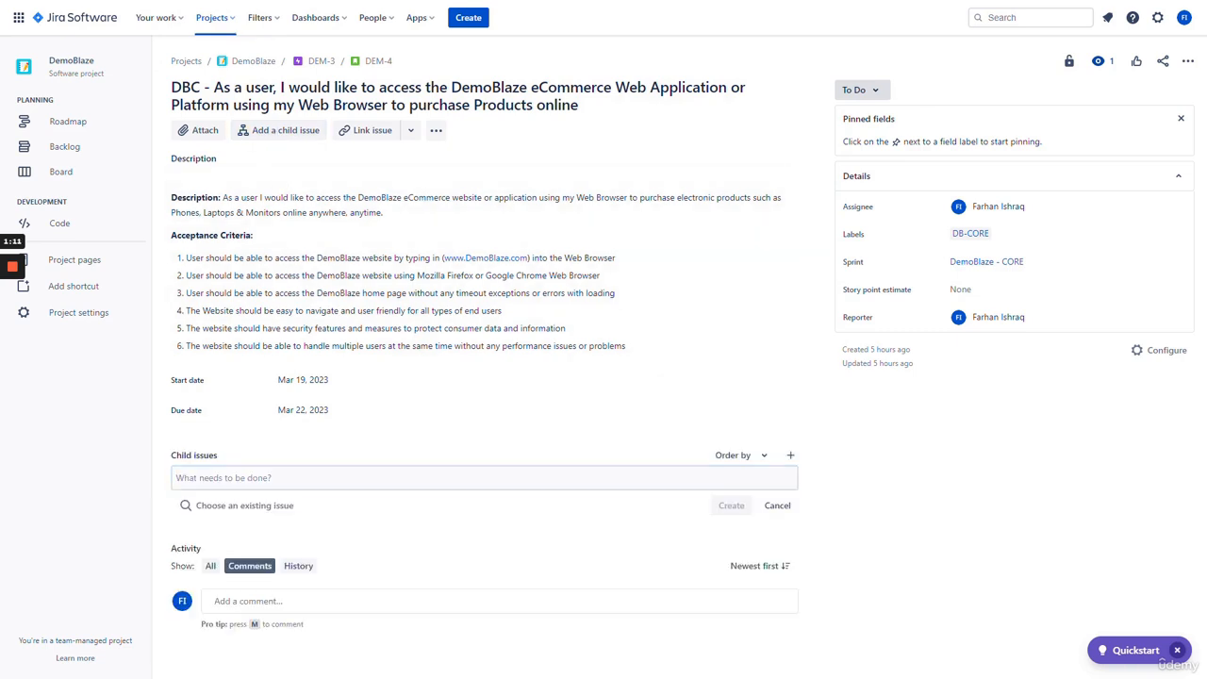
pyautogui.hotkey('alt', 'Tab')
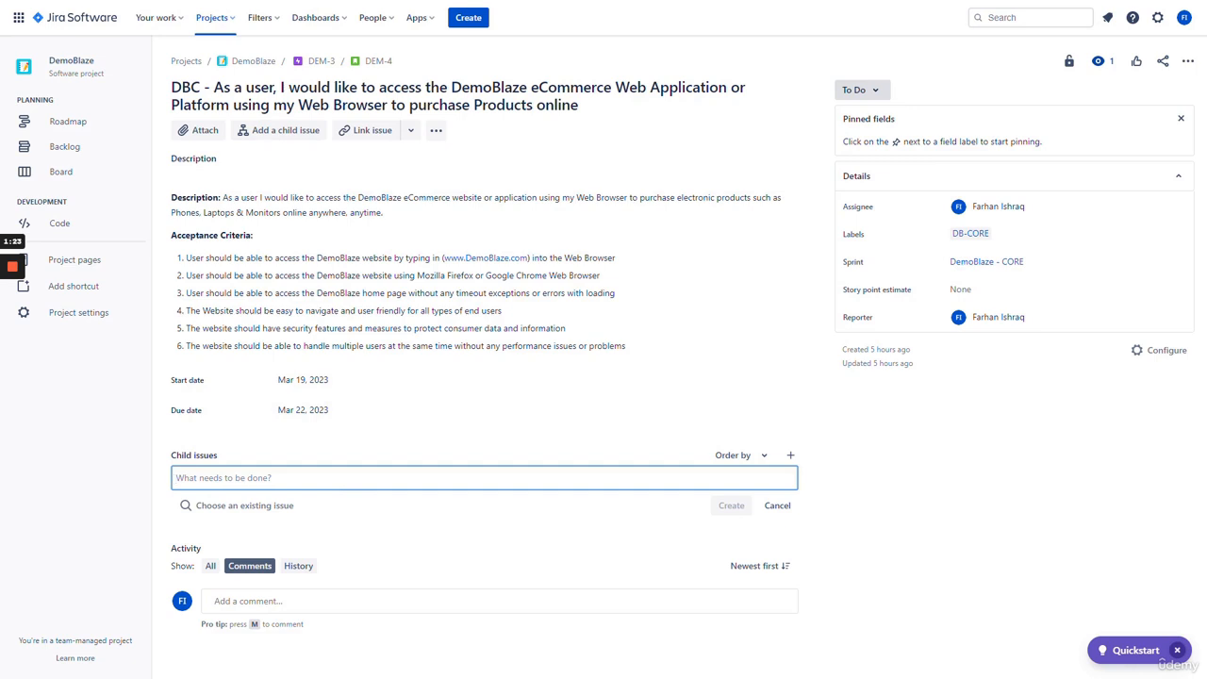
pyautogui.write('UX/U')
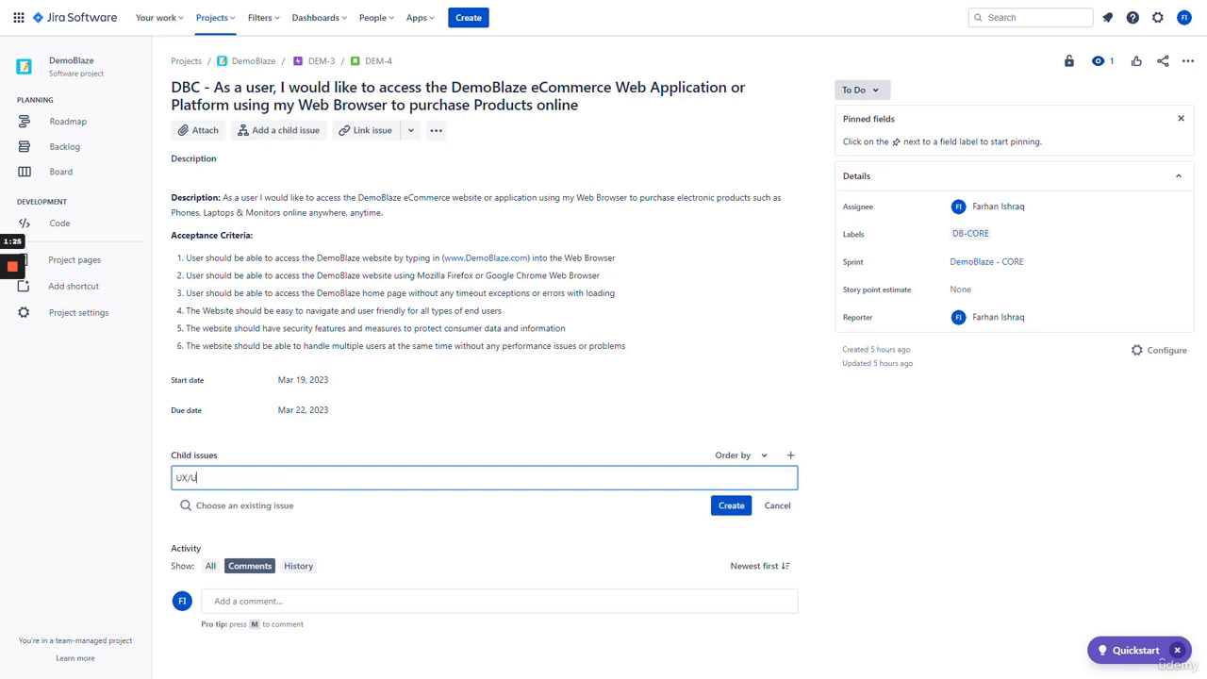
pyautogui.write('I Desig')
pyautogui.press('BackSpace')
pyautogui.write('gn - (Wireframes and Mock')
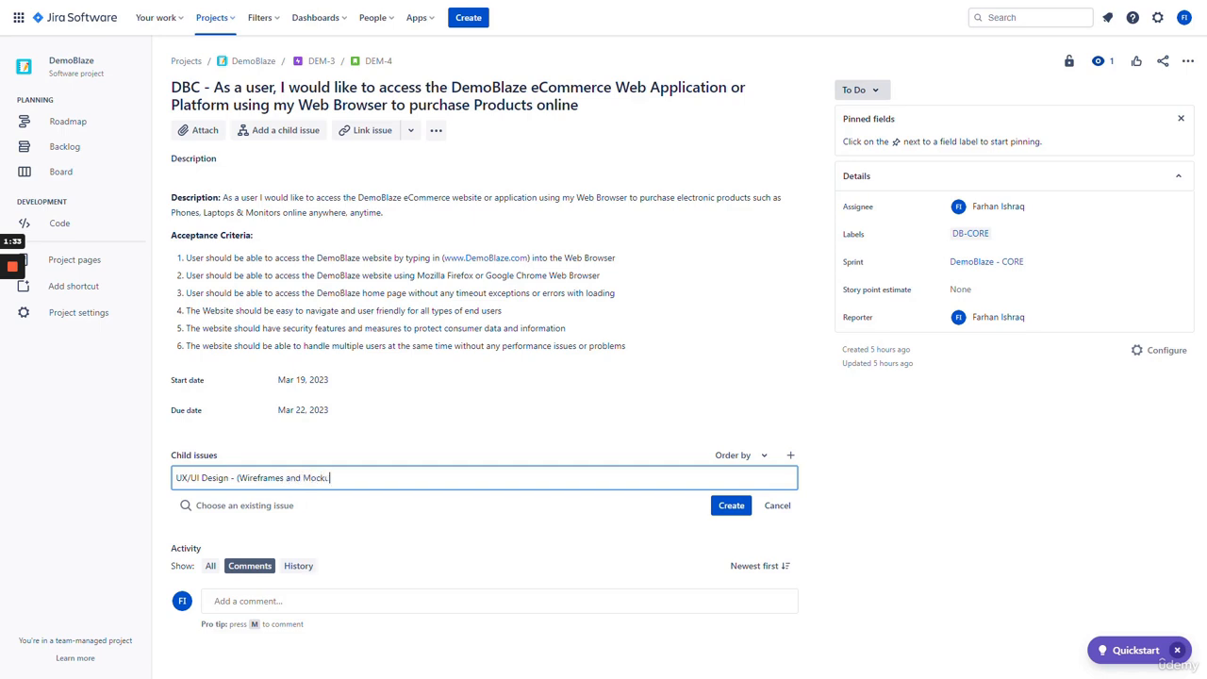
pyautogui.write('-Ups) ')
pyautogui.write('to Create Layut')
pyautogui.write('ut, Temp')
pyautogui.write('lat')
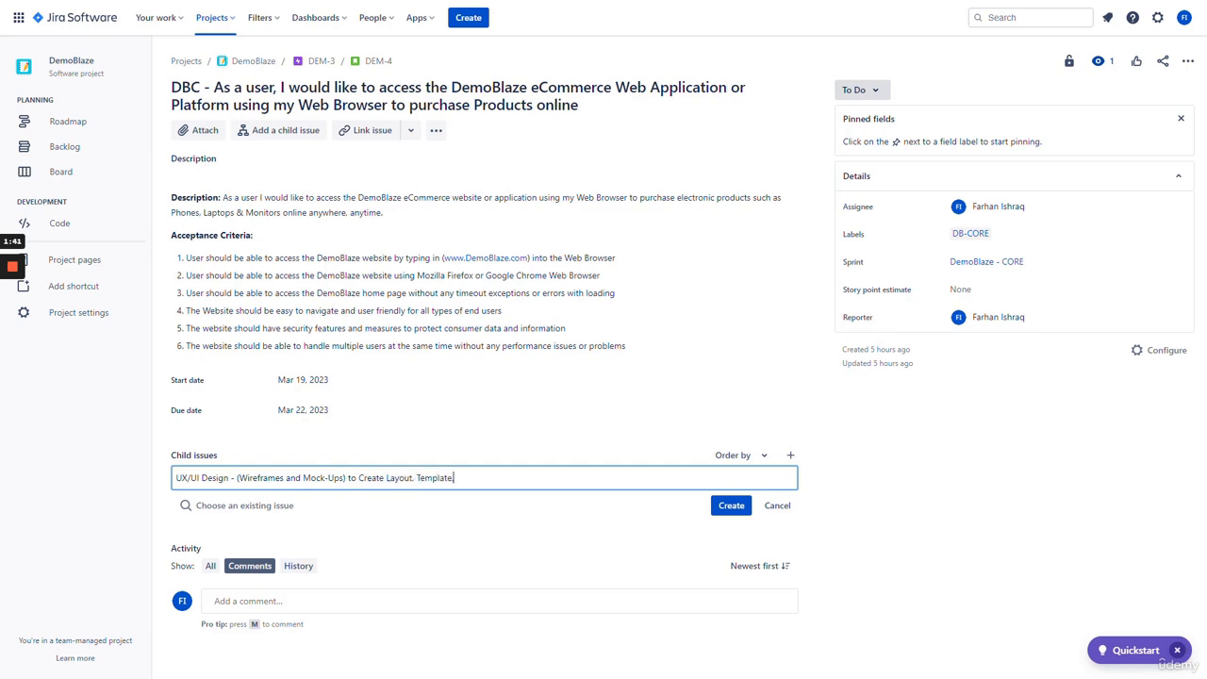
pyautogui.write('e, Outline and Theme of our')
pyautogui.press('BackSpace')
# - Create the UX/UI Design child issue and 'Development - (Register the Domain Name)'
pyautogui.write('Website')
pyautogui.press('Return')
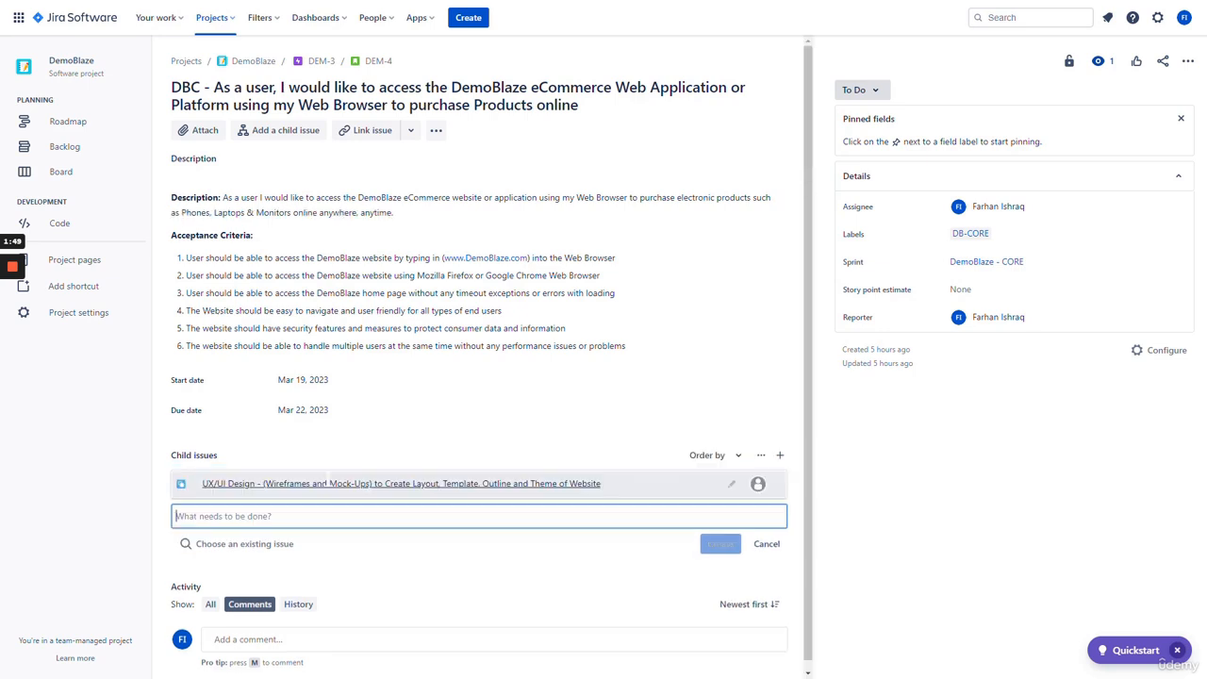
pyautogui.write('D')
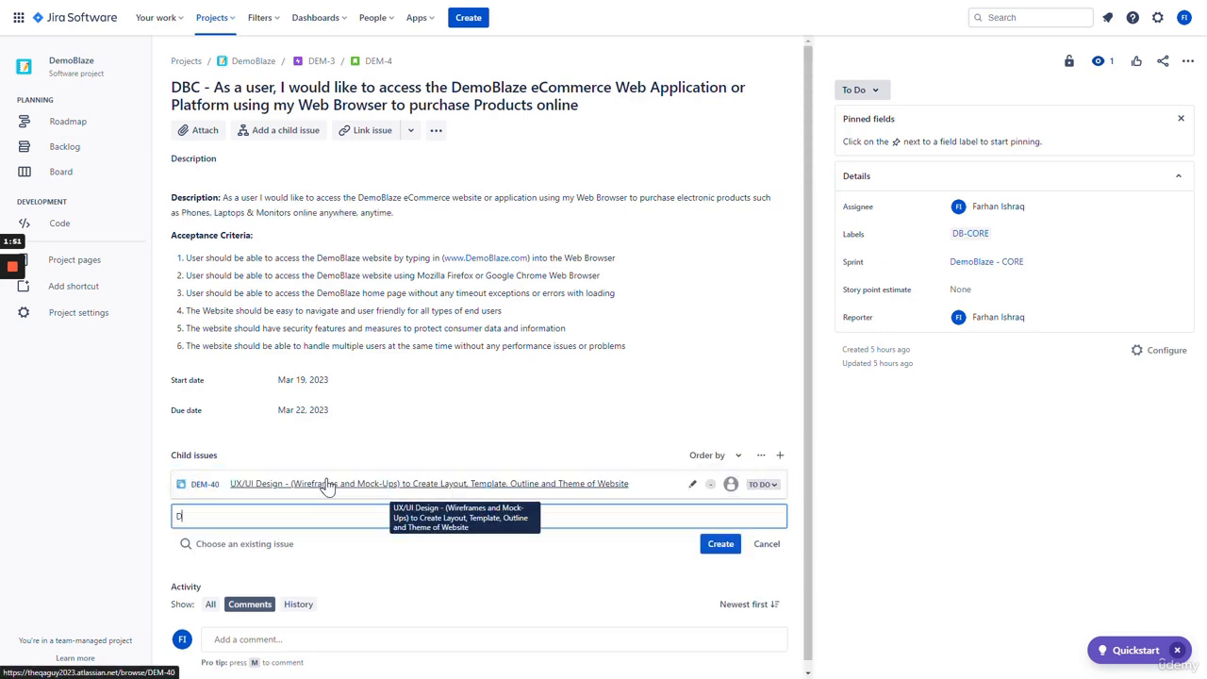
pyautogui.write('evelopment - (Register the Domain N')
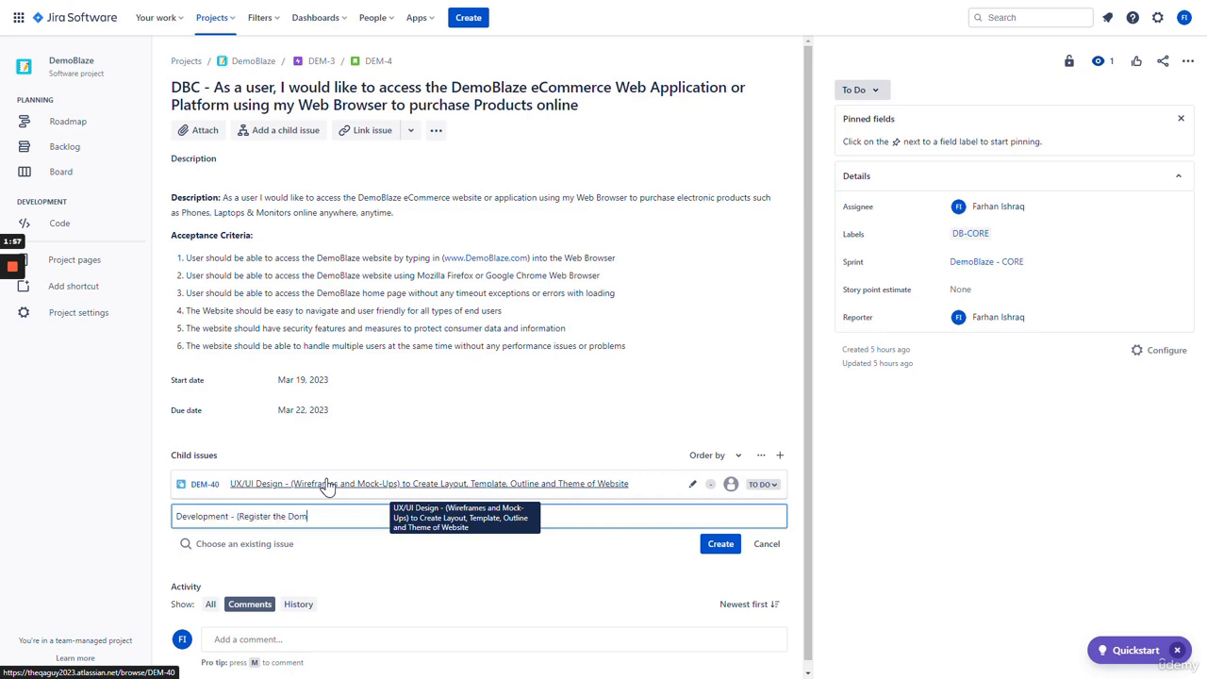
pyautogui.press('BackSpace')
pyautogui.write('Name)')
pyautogui.press('Return')
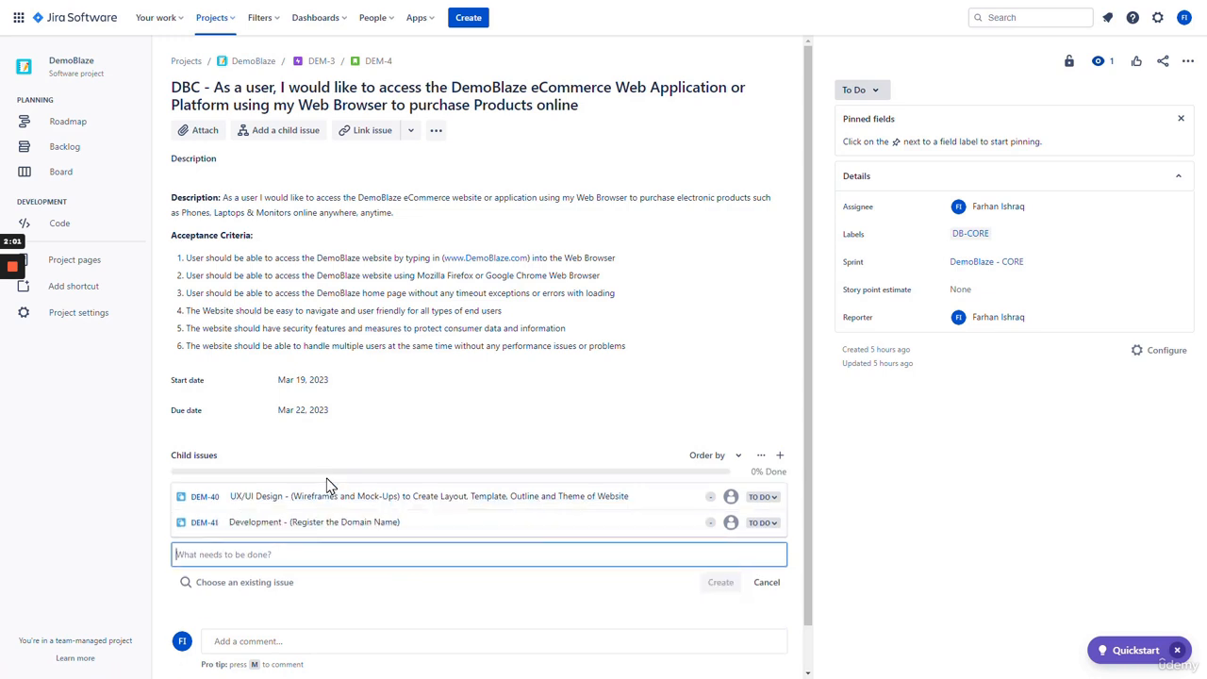
# - Add 'Development - (Web Hosting Provider)' and the Front-End Development (HTML5, Bootstrap, CSS3, JavaScript, PHP) child issues
pyautogui.write('Developme')
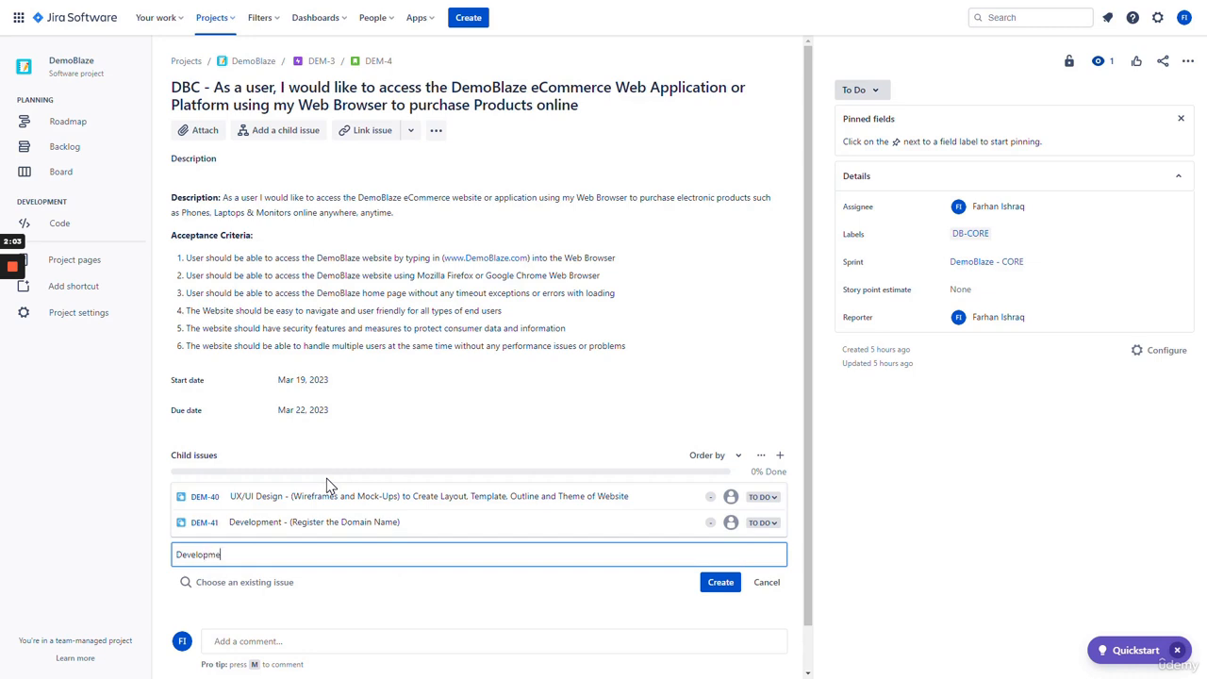
pyautogui.write('nt - (Web Hosting)')
pyautogui.press('BackSpace')
pyautogui.press('BackSpace')
pyautogui.press('BackSpace')
pyautogui.write('ng Provider)')
pyautogui.press('Return')
pyautogui.write('Dev')
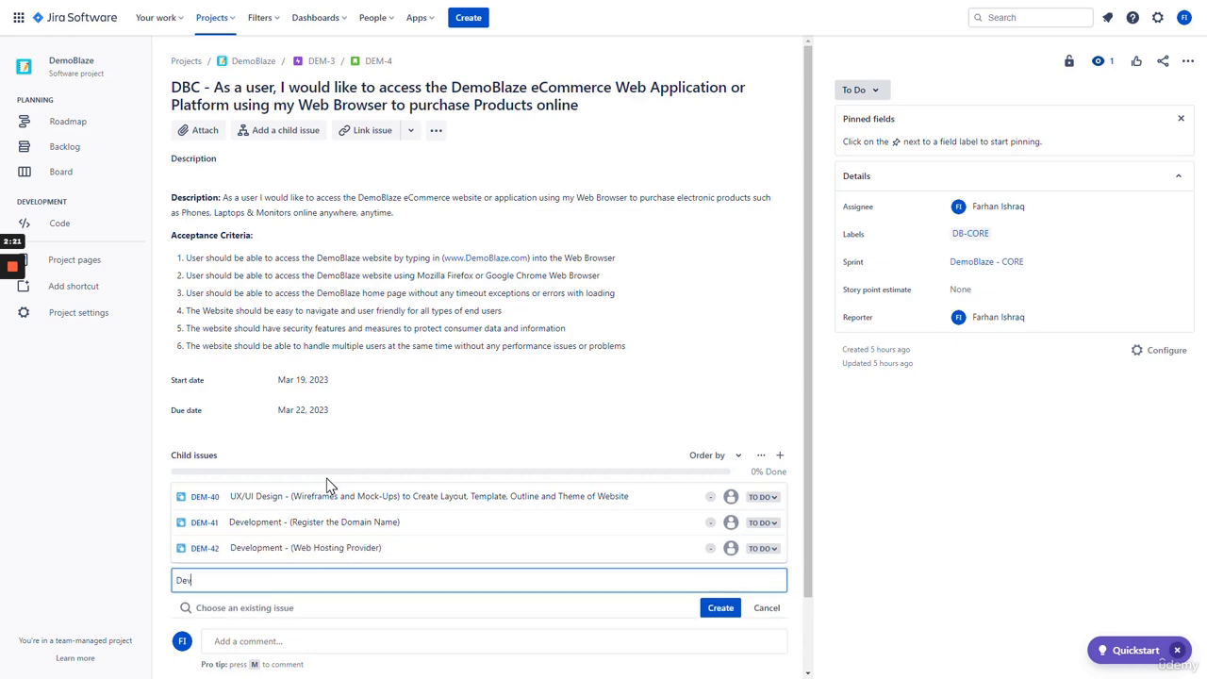
pyautogui.write('elopment - (Front-End Developm')
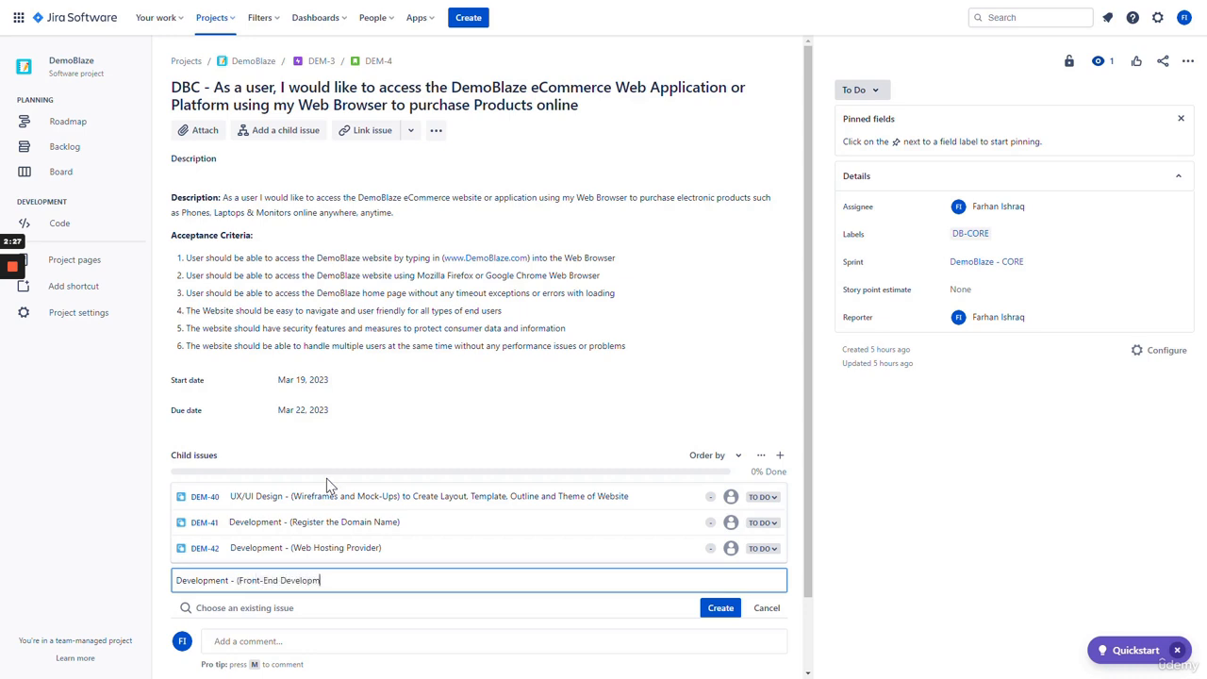
pyautogui.write('ent - HTML5, Bootstrap CSS3, JavS')
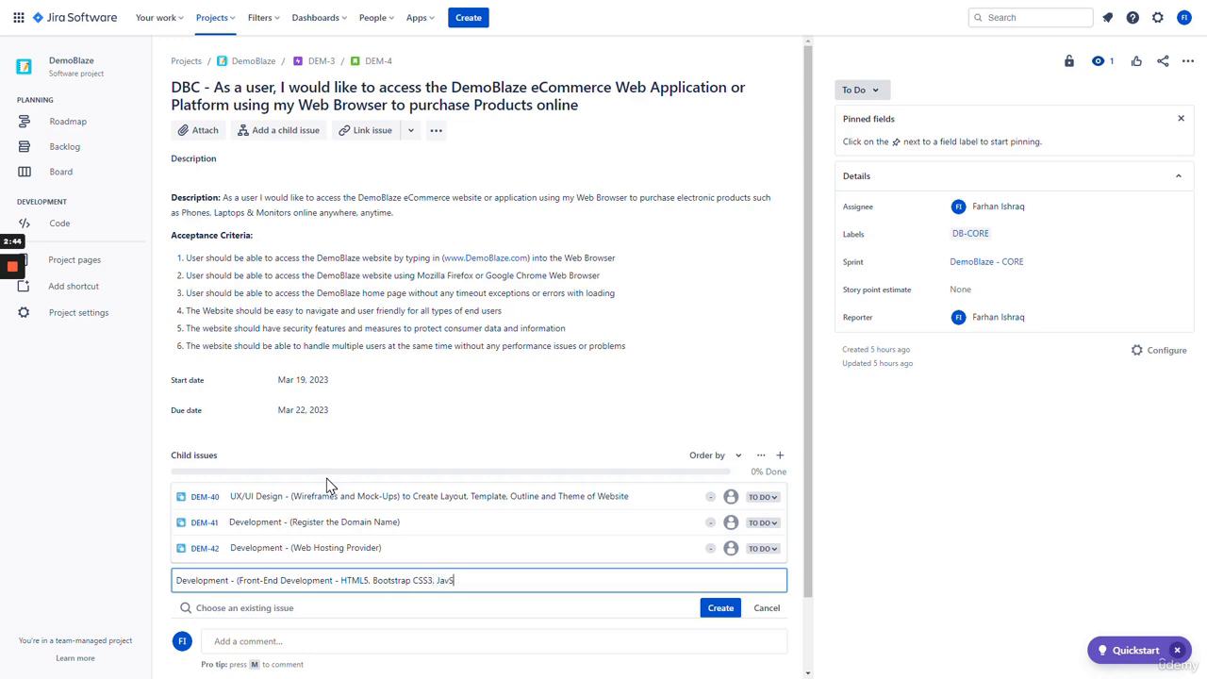
pyautogui.press('BackSpace')
pyautogui.write('aScript')
pyautogui.write(', PHP)')
pyautogui.write('and More')
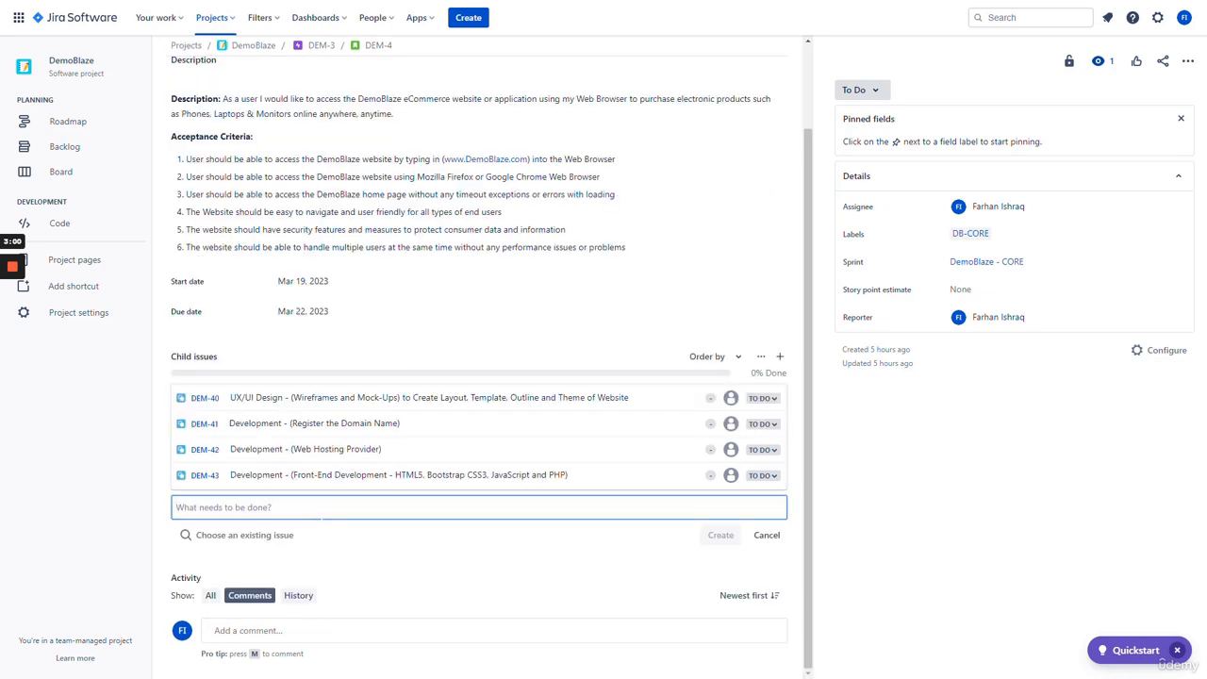
# - Create the Back-End Development child issue listing Java 8, Spring Boot, Angular JS, SQL Database, Postman API, Jenkins
pyautogui.write('Development')
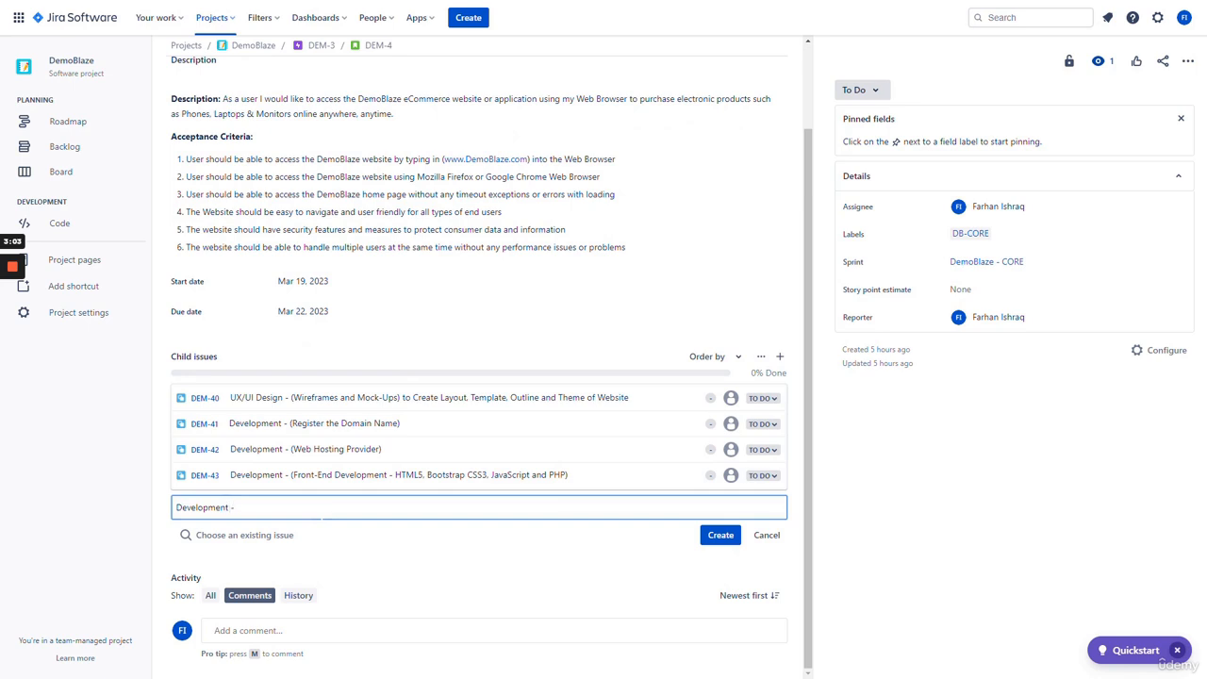
pyautogui.write(' - (Back-End Development - Java 8. Spring Bo')
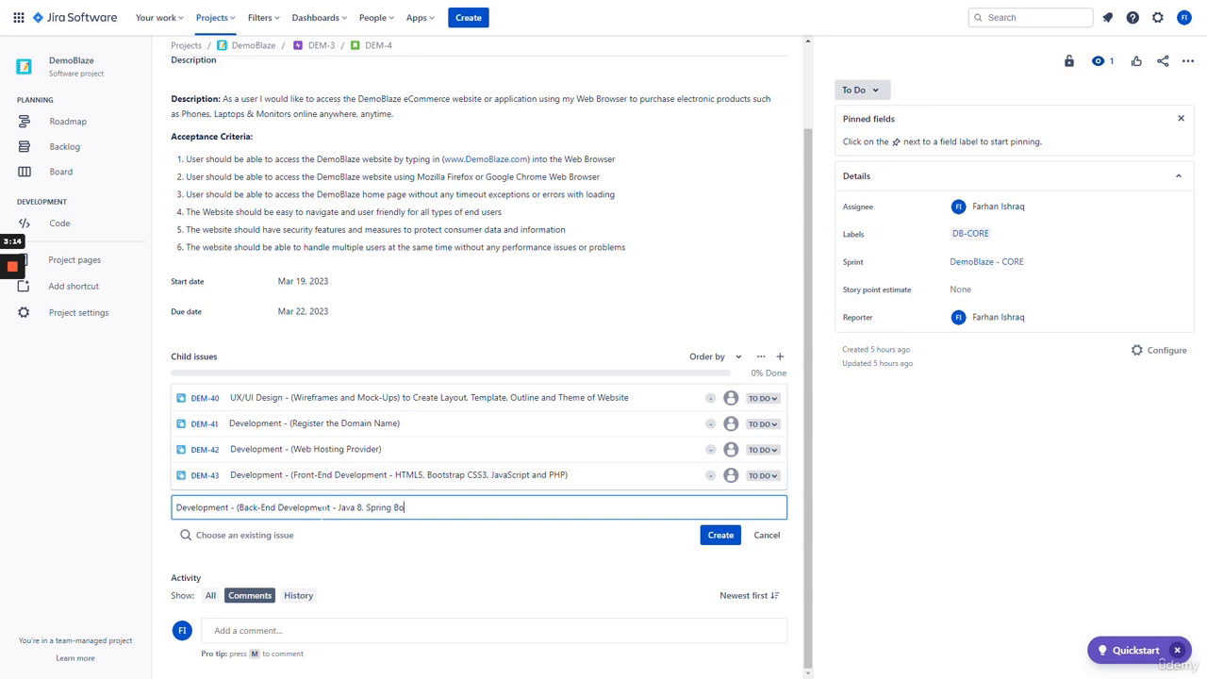
pyautogui.write('ot, Angular JS, SQL Database, Postman API')
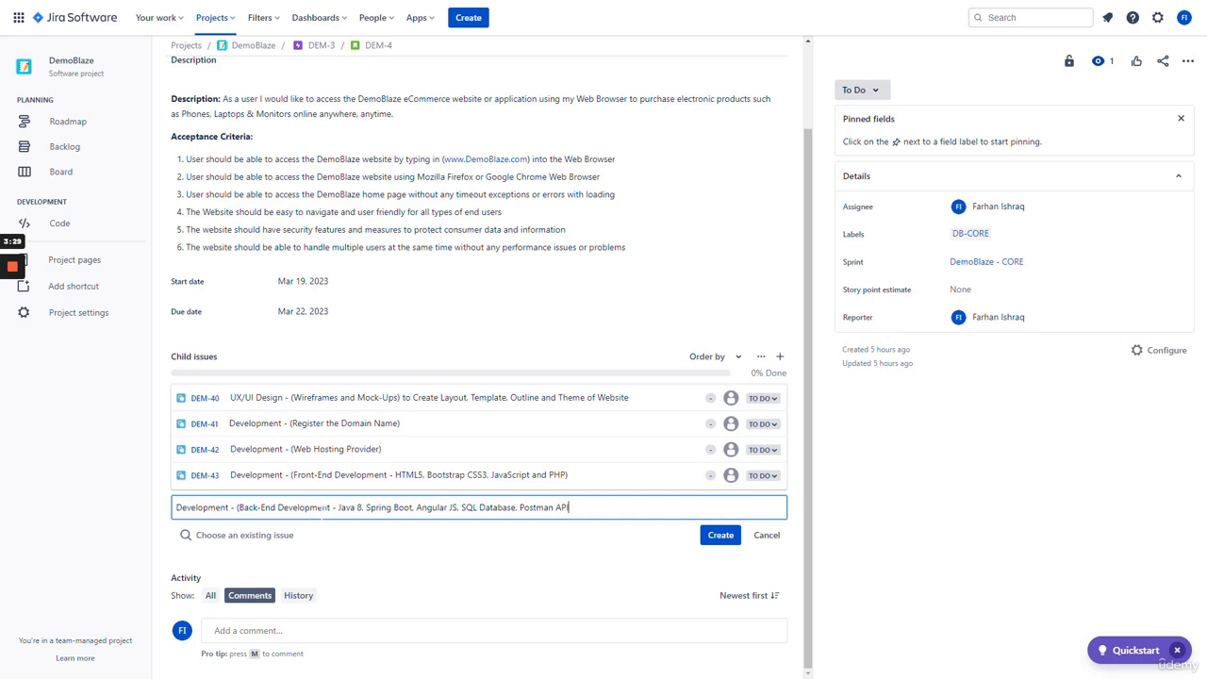
pyautogui.write(', Jenkins')
pyautogui.press('Return')
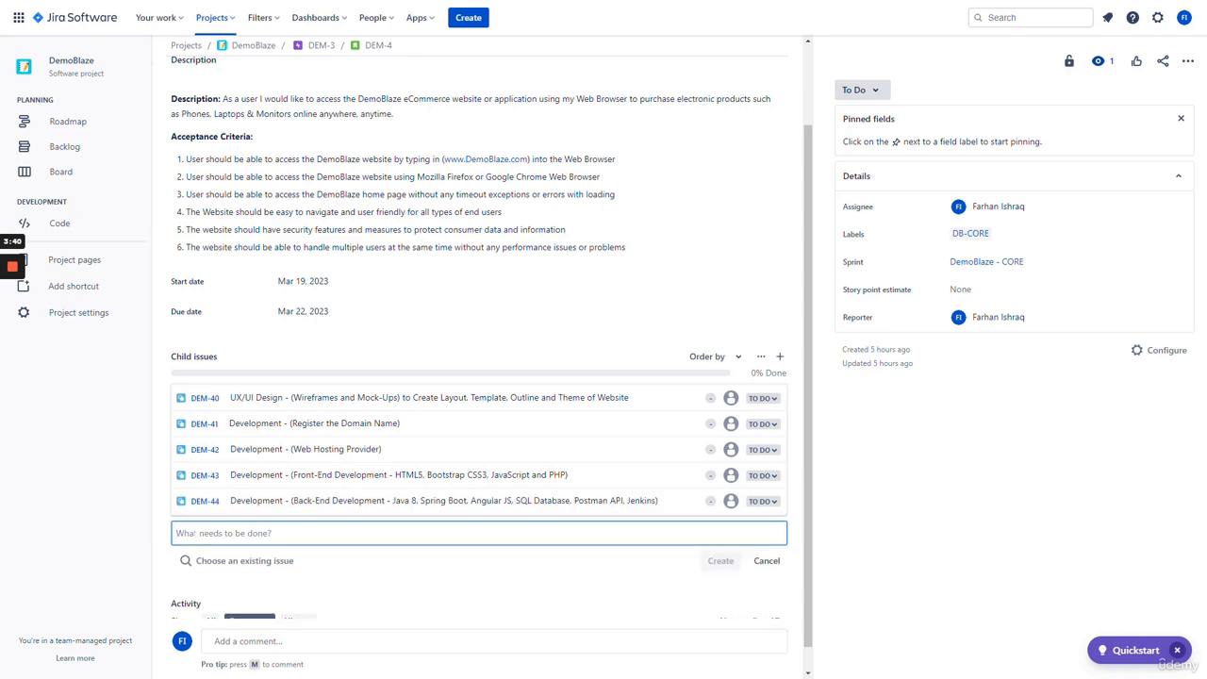
# - Create the Front-End User Interface Testing and 'Testing: (Back-End Testing)' child issues
pyautogui.write('Testing ')
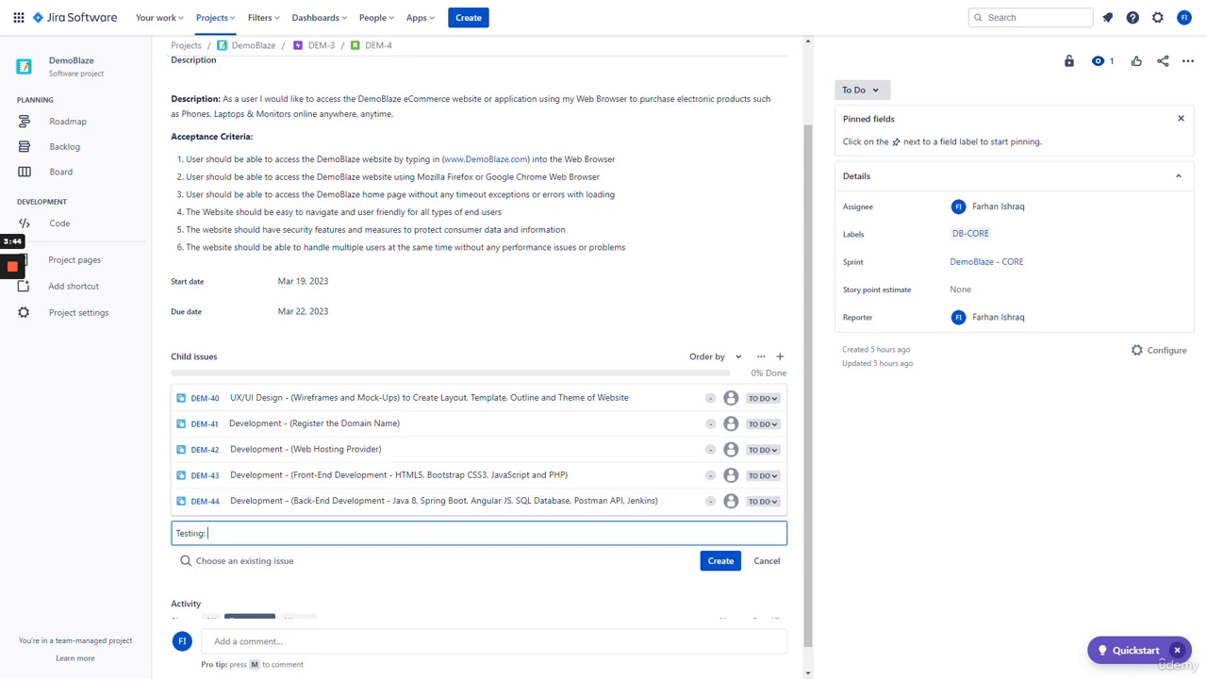
pyautogui.write(' (Front-End User Interfa')
pyautogui.write('ce Testing')
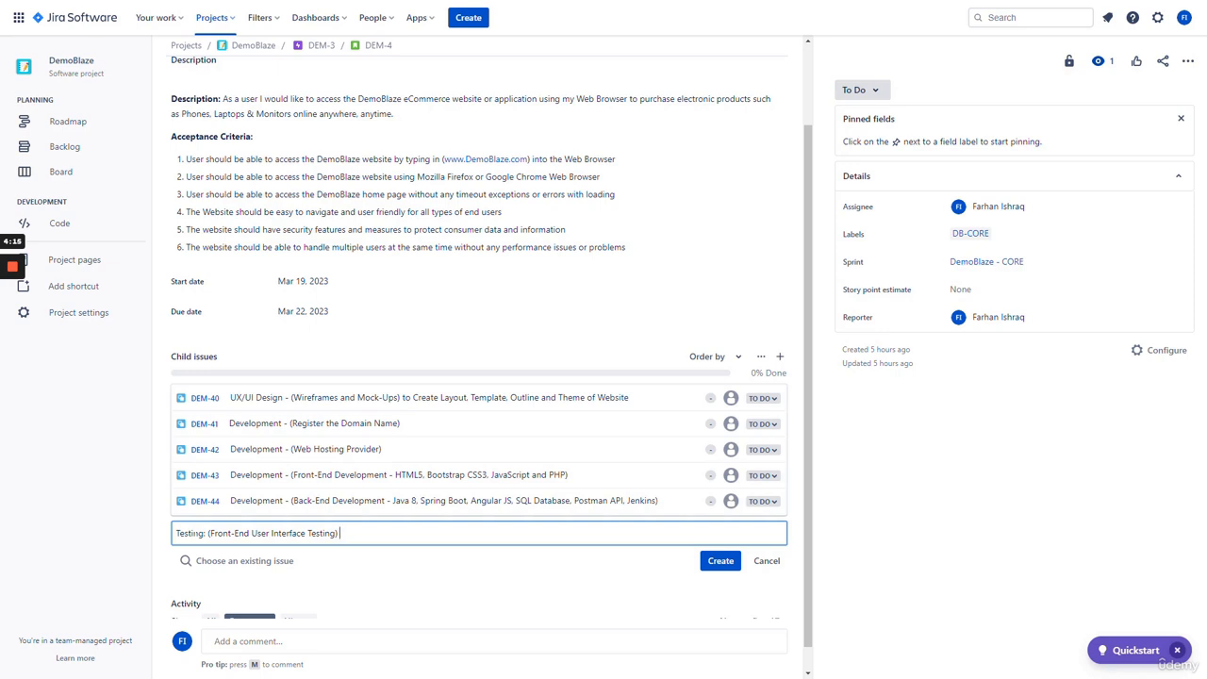
pyautogui.press('Return')
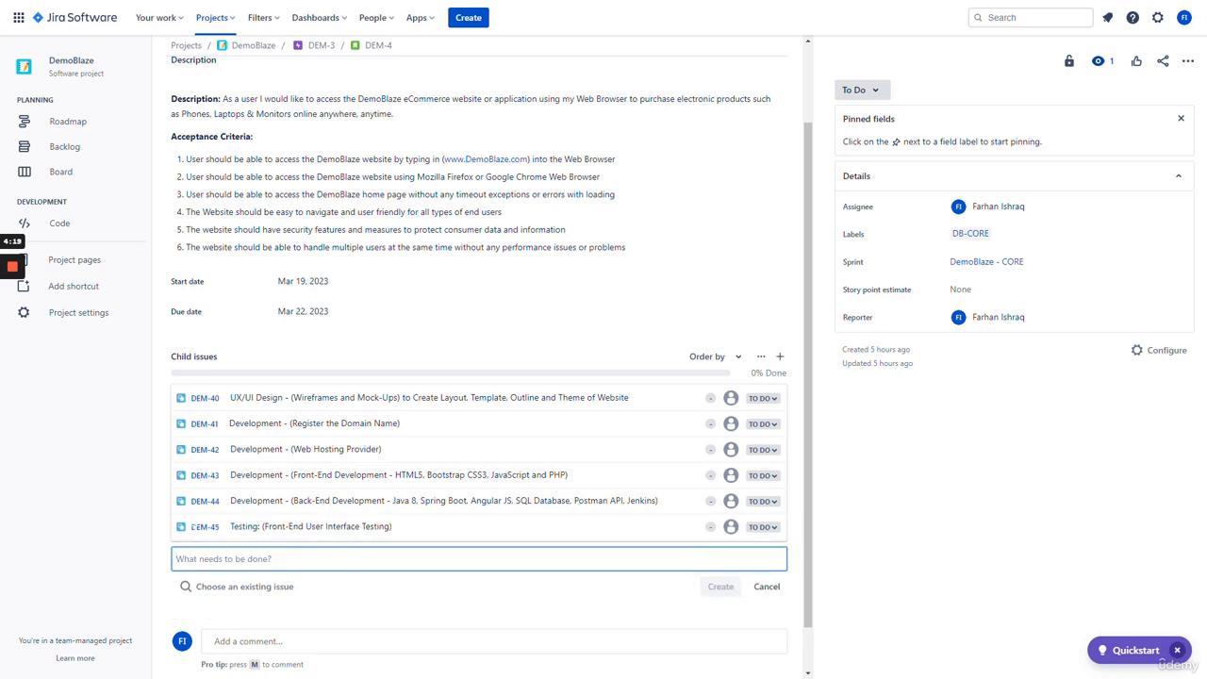
pyautogui.write('T')
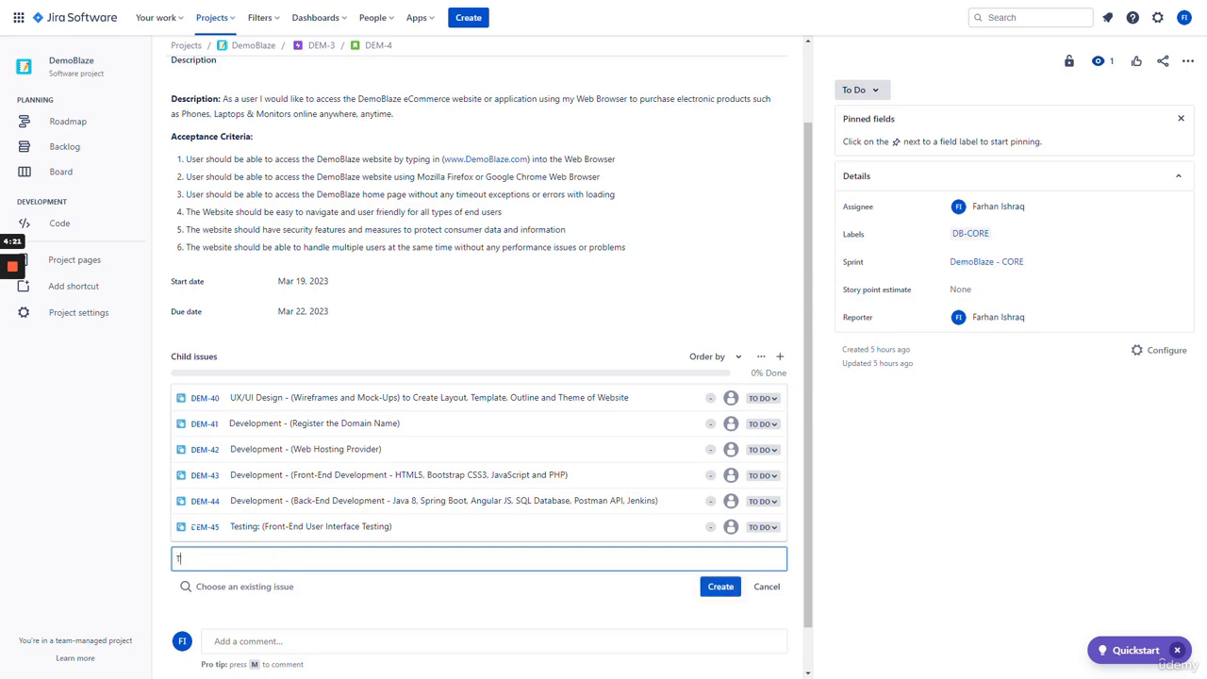
pyautogui.write('esting: (Back-end')
pyautogui.press('BackSpace')
pyautogui.press('BackSpace')
pyautogui.press('BackSpace')
pyautogui.press('BackSpace')
pyautogui.write('End Testing')
pyautogui.press('Return')
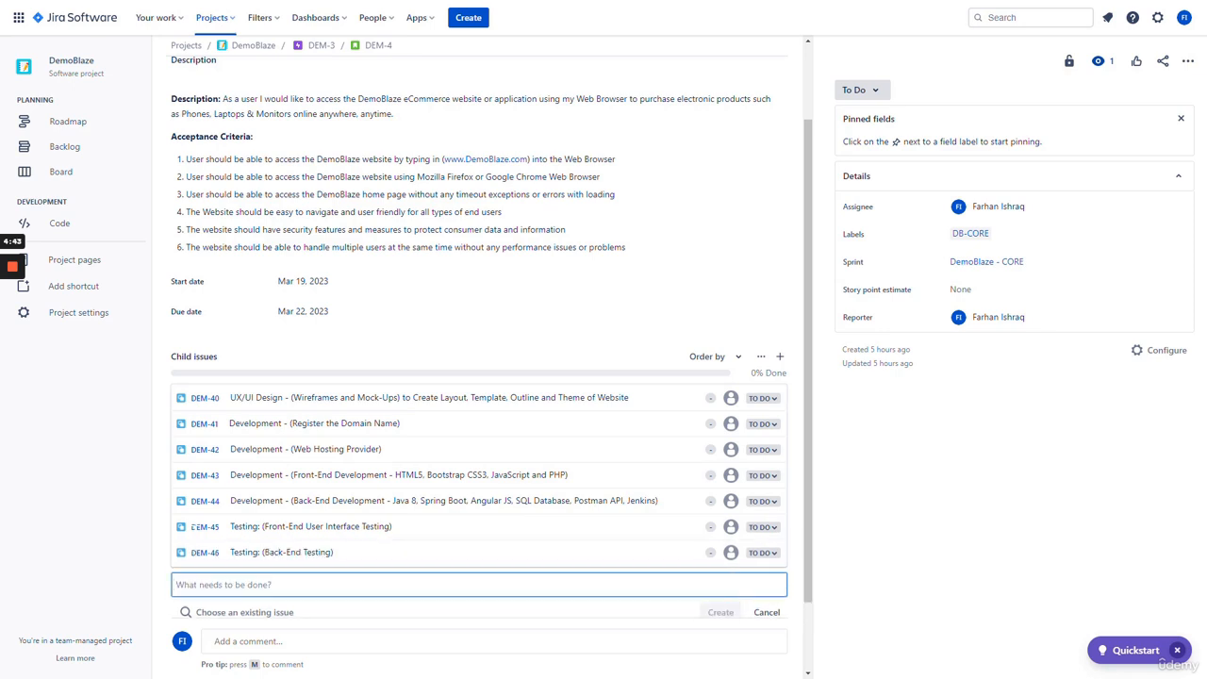
# - Add the 'Testing : (Cross Browser Test' and 'Testing: (Performance Testing)' child issues
pyautogui.write('Testing ')
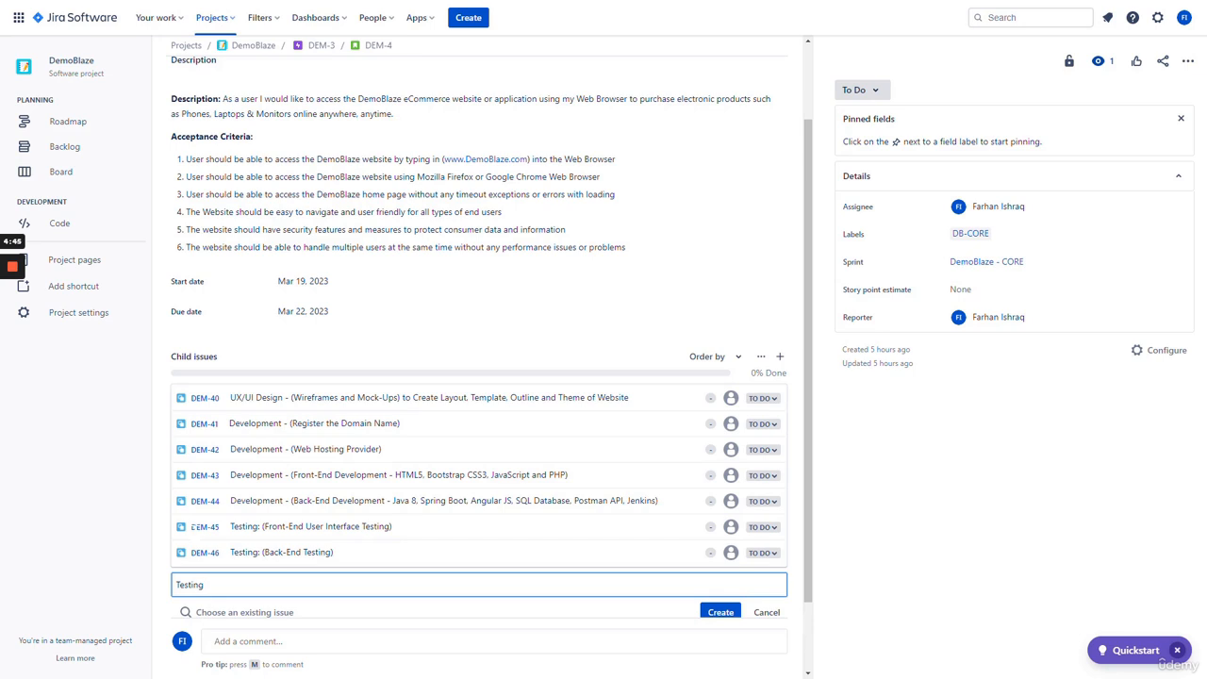
pyautogui.write(': (Cross Browser Testing')
pyautogui.press('Return')
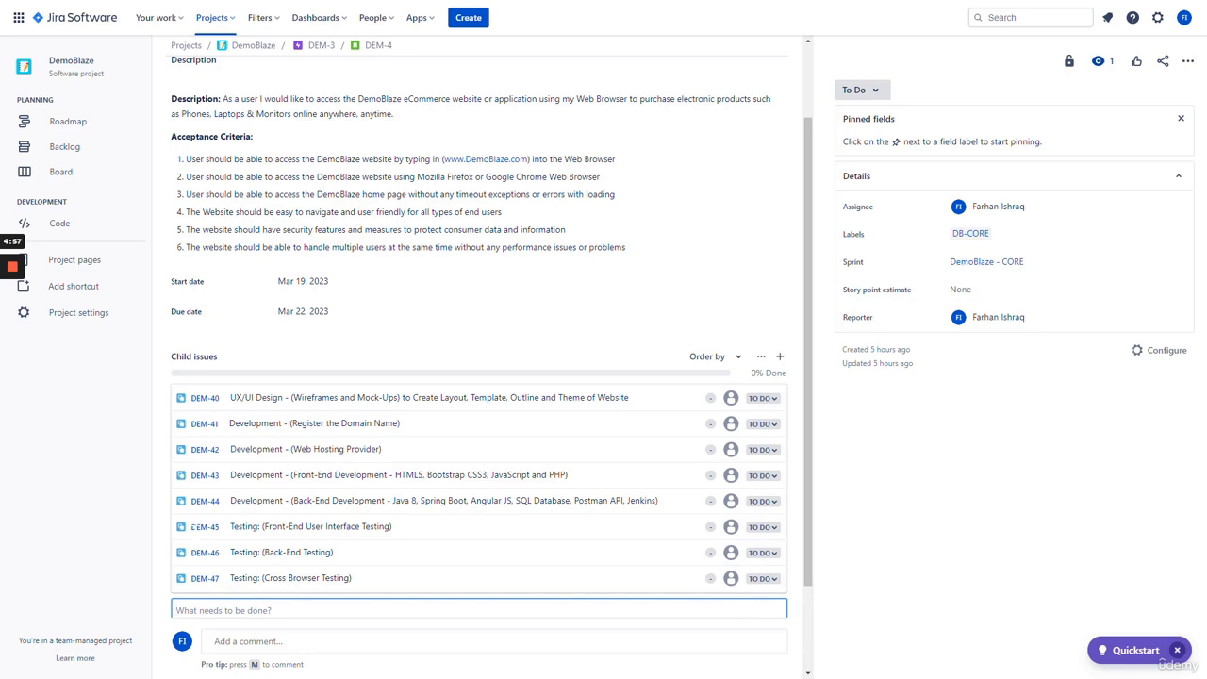
pyautogui.write('Testing: (Performance Testing)')
pyautogui.press('Return')
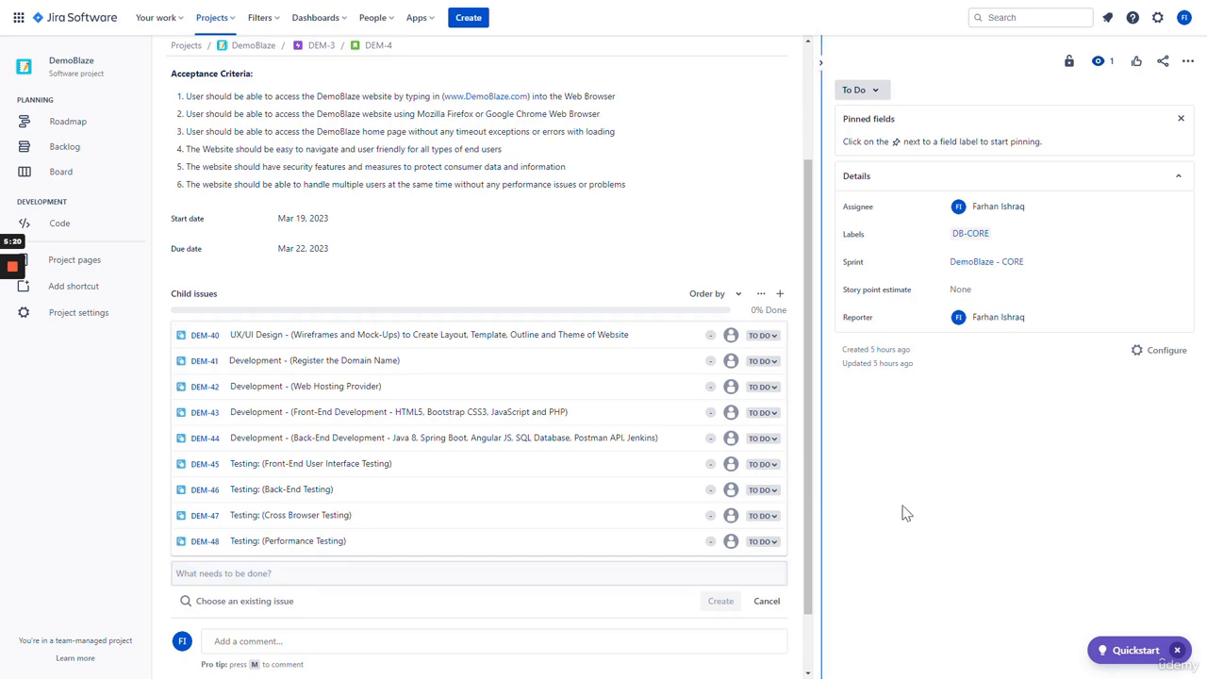
pyautogui.scroll(2, 754, 377)
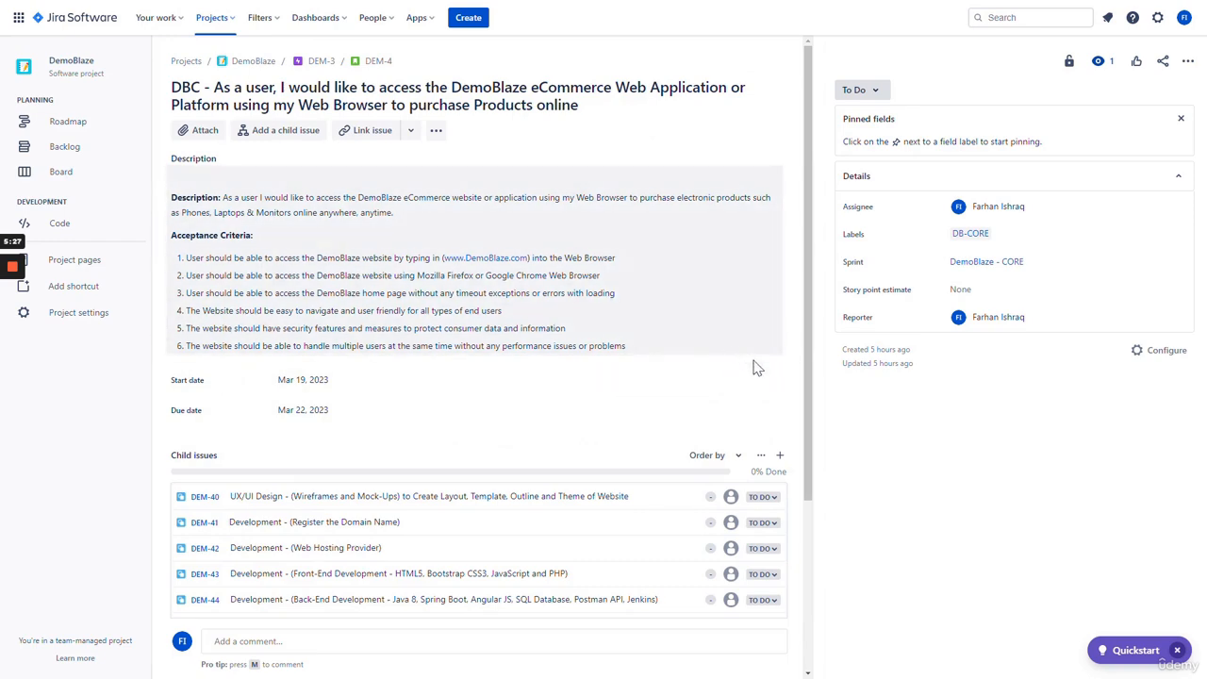
pyautogui.scroll(-4, 792, 343)
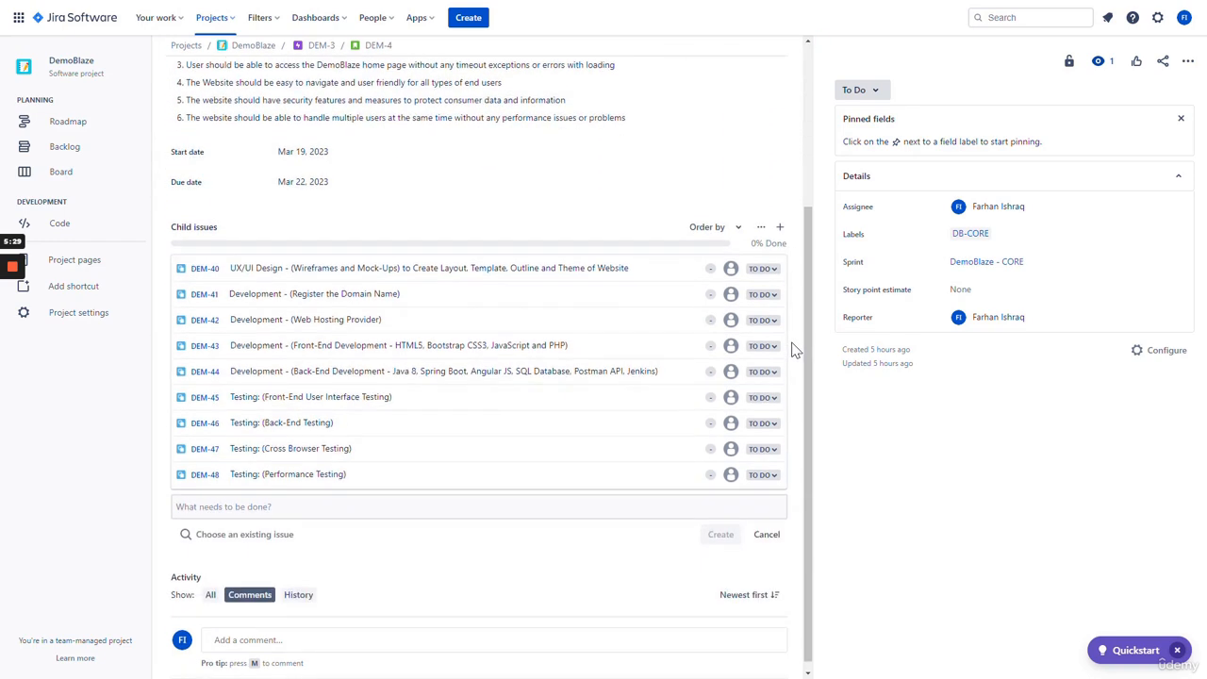
pyautogui.scroll(4, 792, 349)
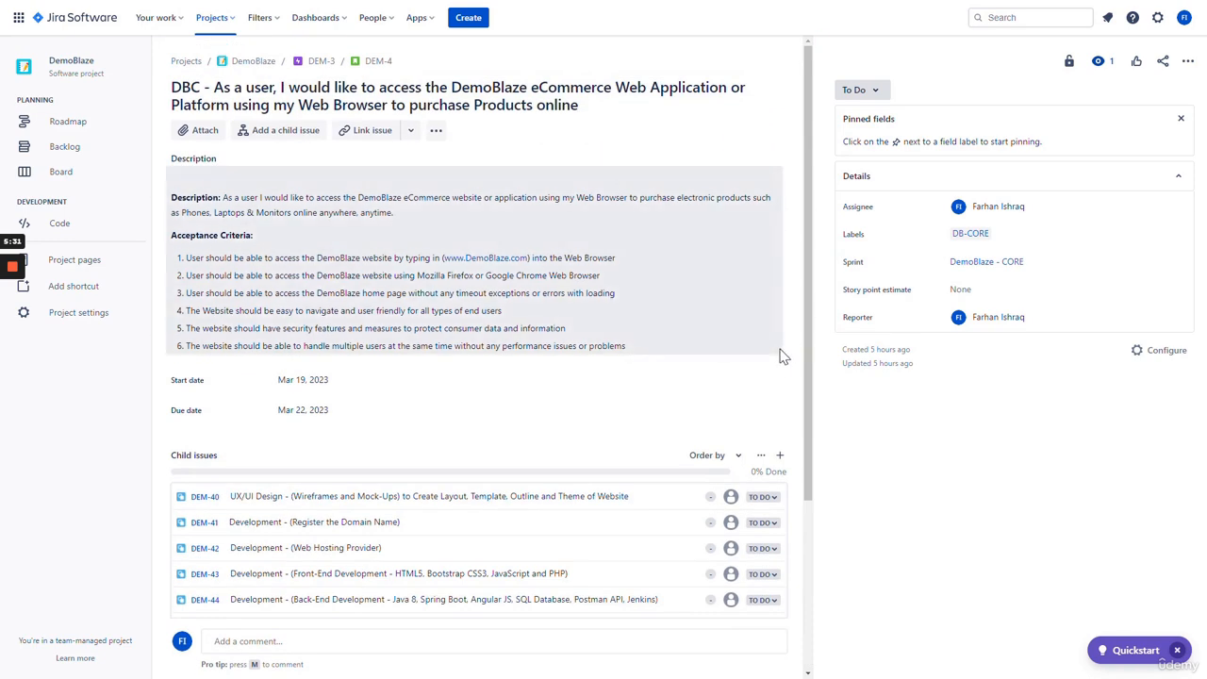
pyautogui.scroll(-3, 795, 346)
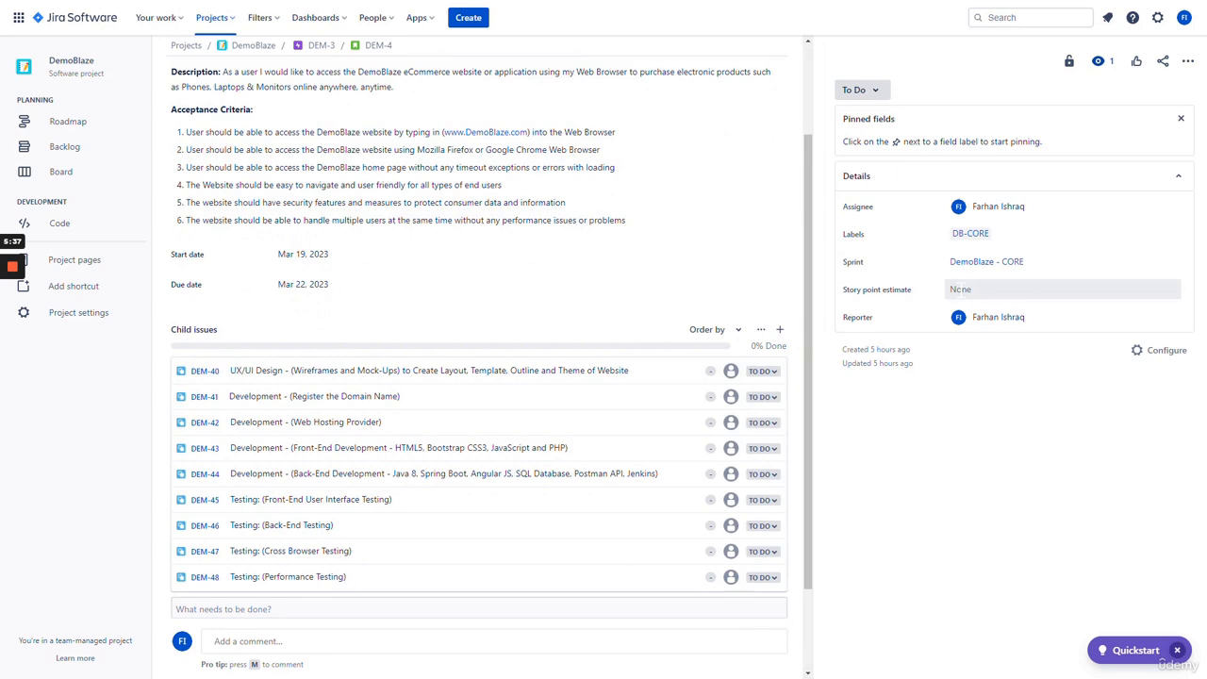
pyautogui.scroll(3, 795, 302)
pyautogui.scroll(-3, 795, 302)
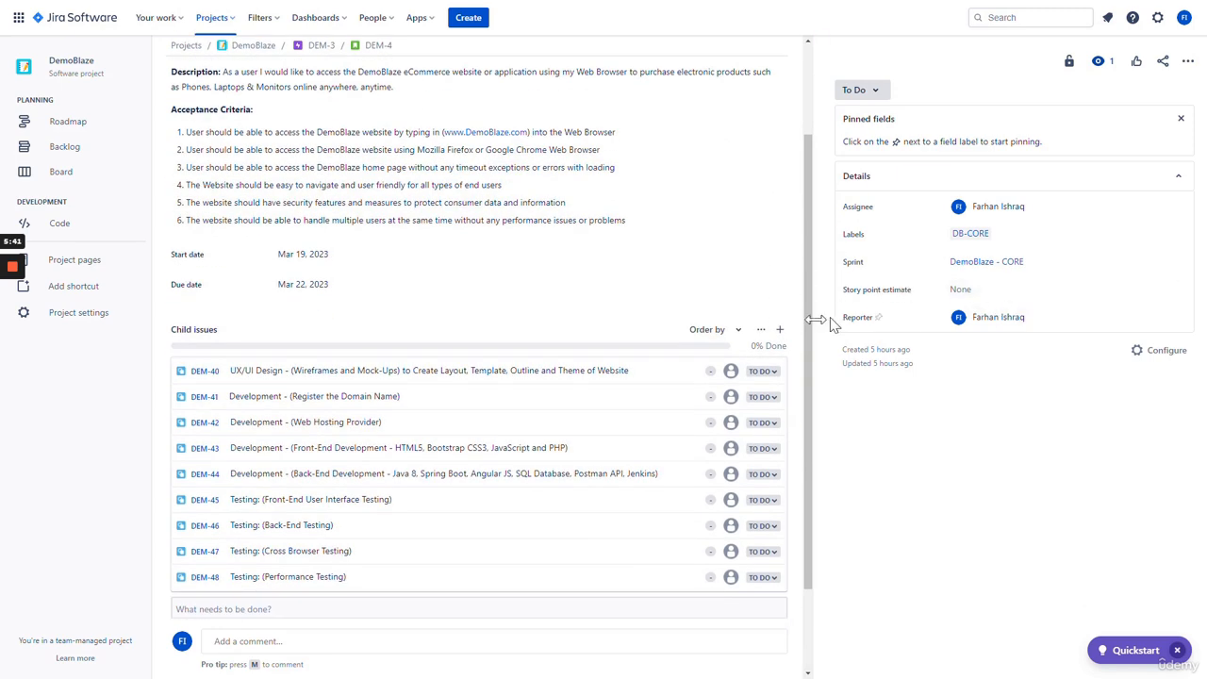
pyautogui.scroll(3, 674, 299)
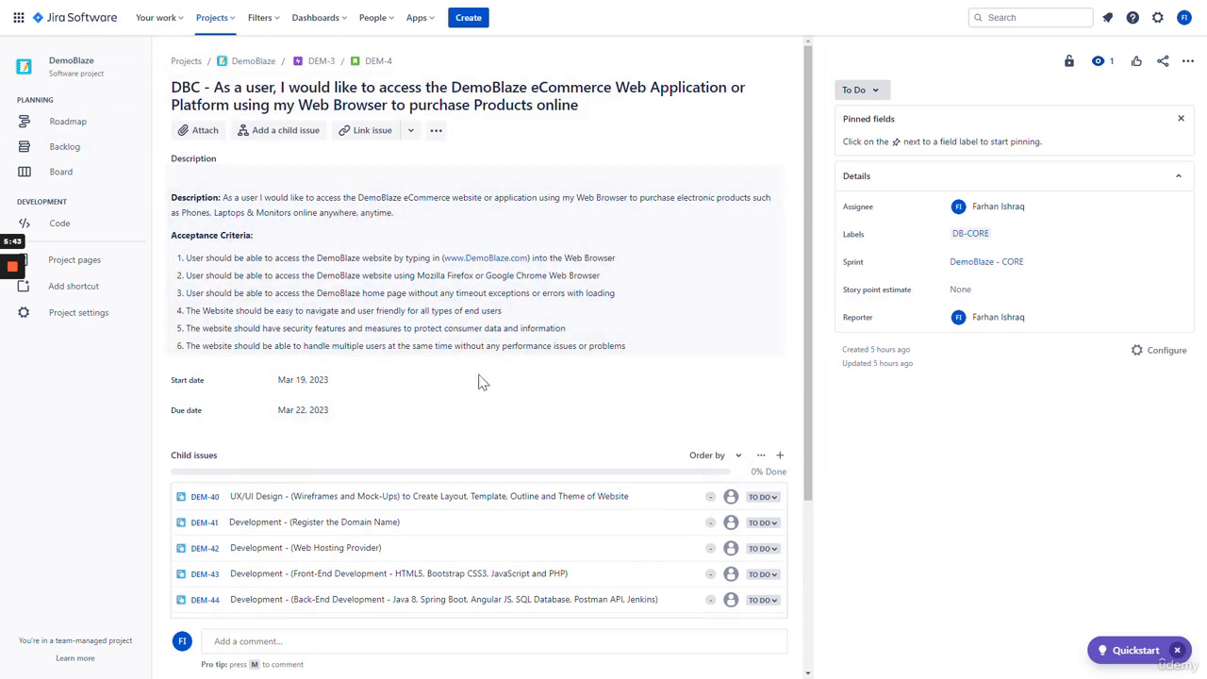
pyautogui.scroll(-3, 693, 377)
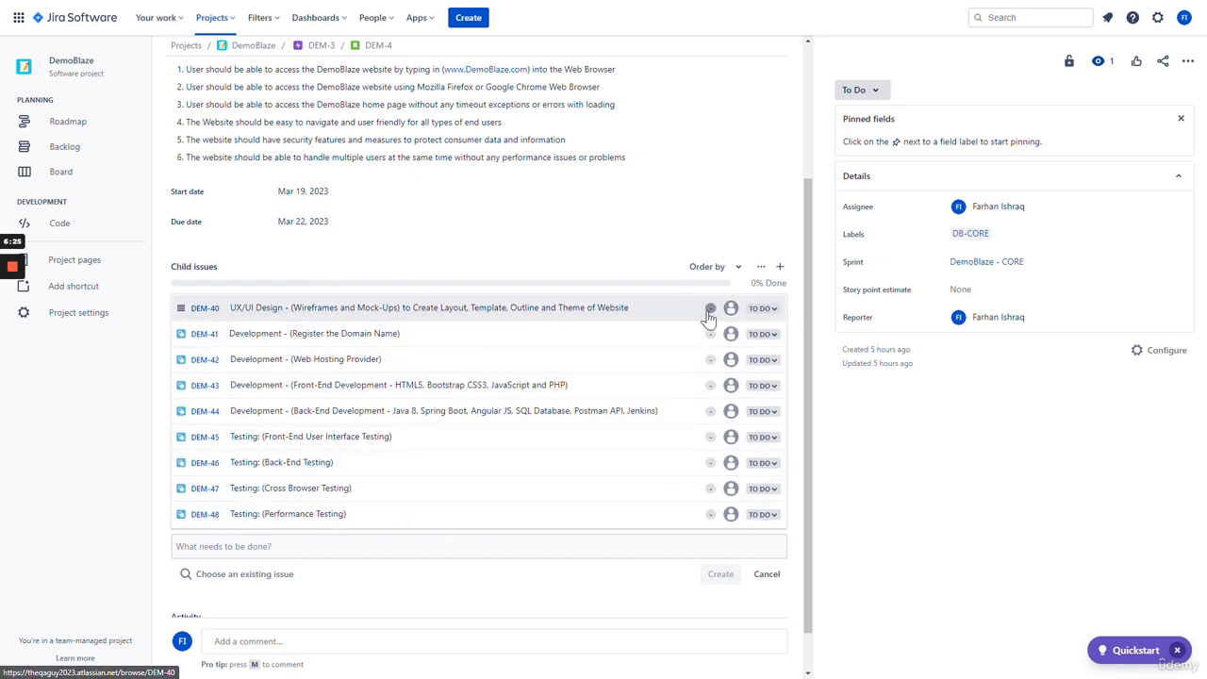
# - Open DEM-40 and save a description on choosing templates and documenting DemoBlaze pages with wireframes and mock-ups
pyautogui.click(290, 311)
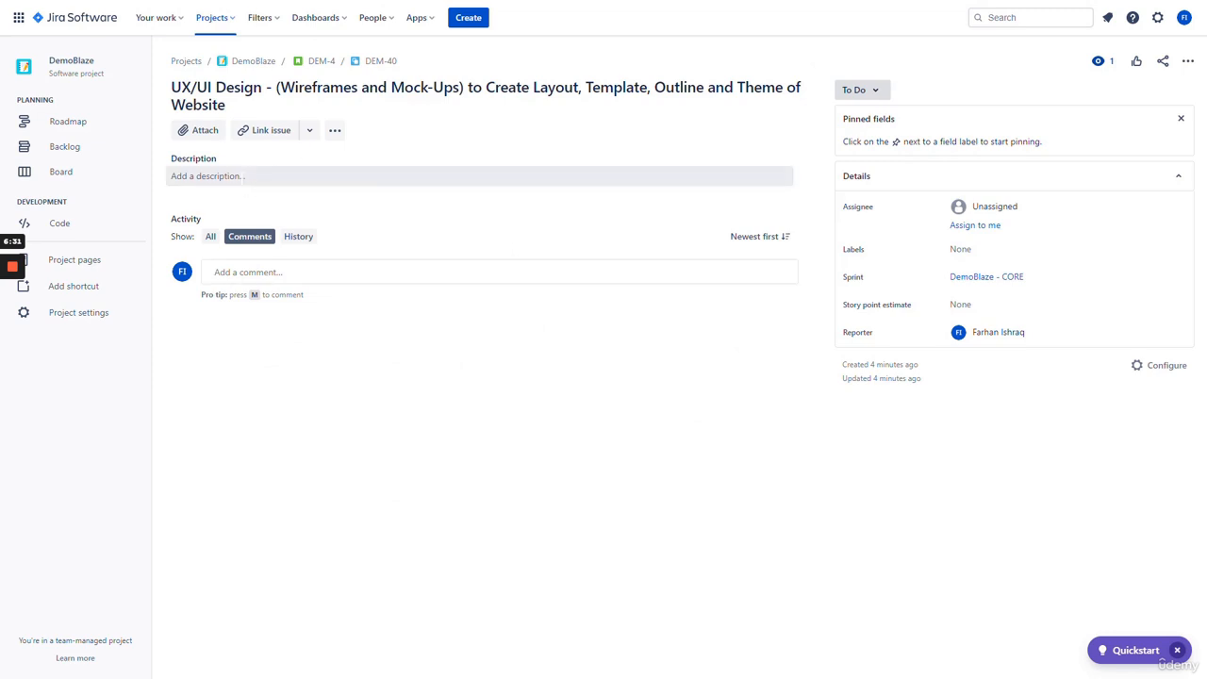
pyautogui.click(243, 177)
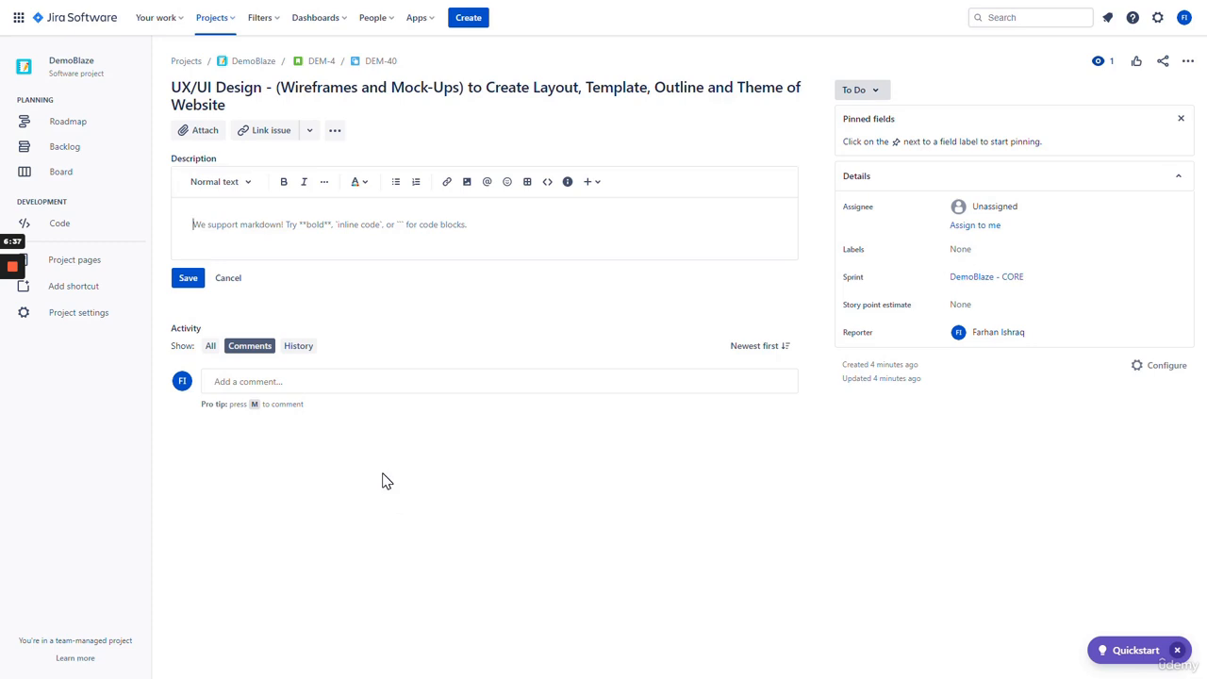
pyautogui.write('Choose Template, Layout,')
pyautogui.write('and Outline of all')
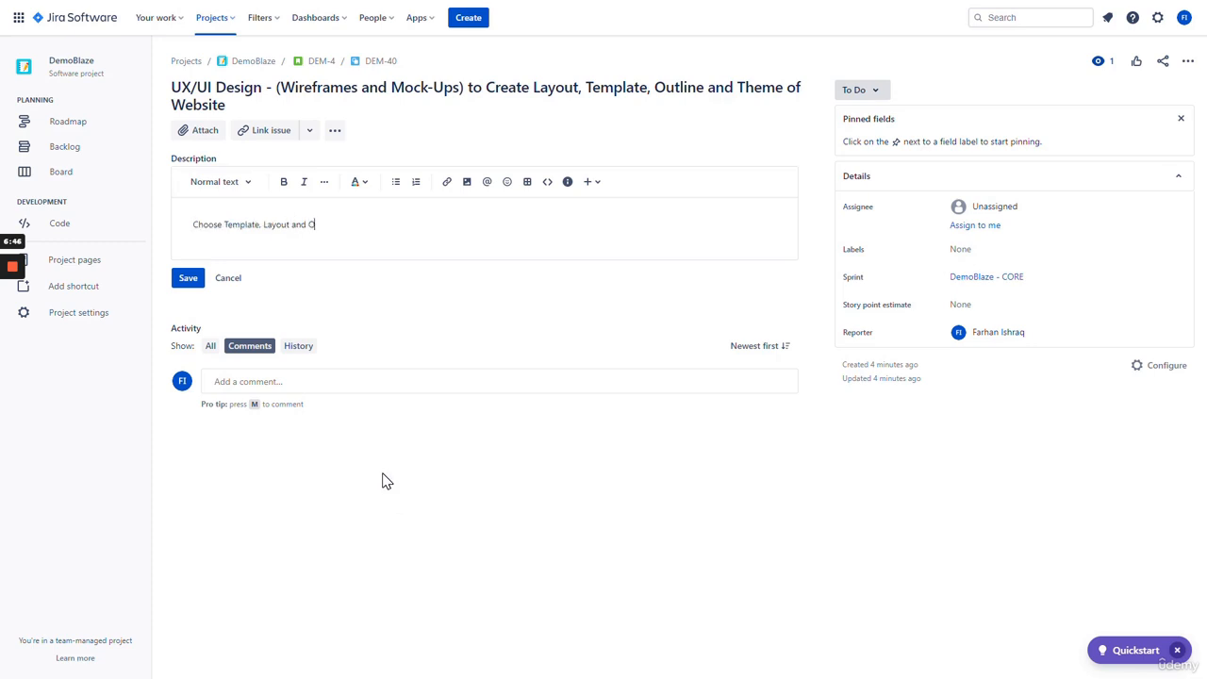
pyautogui.write(' Pages on the DemoBlaze Webs')
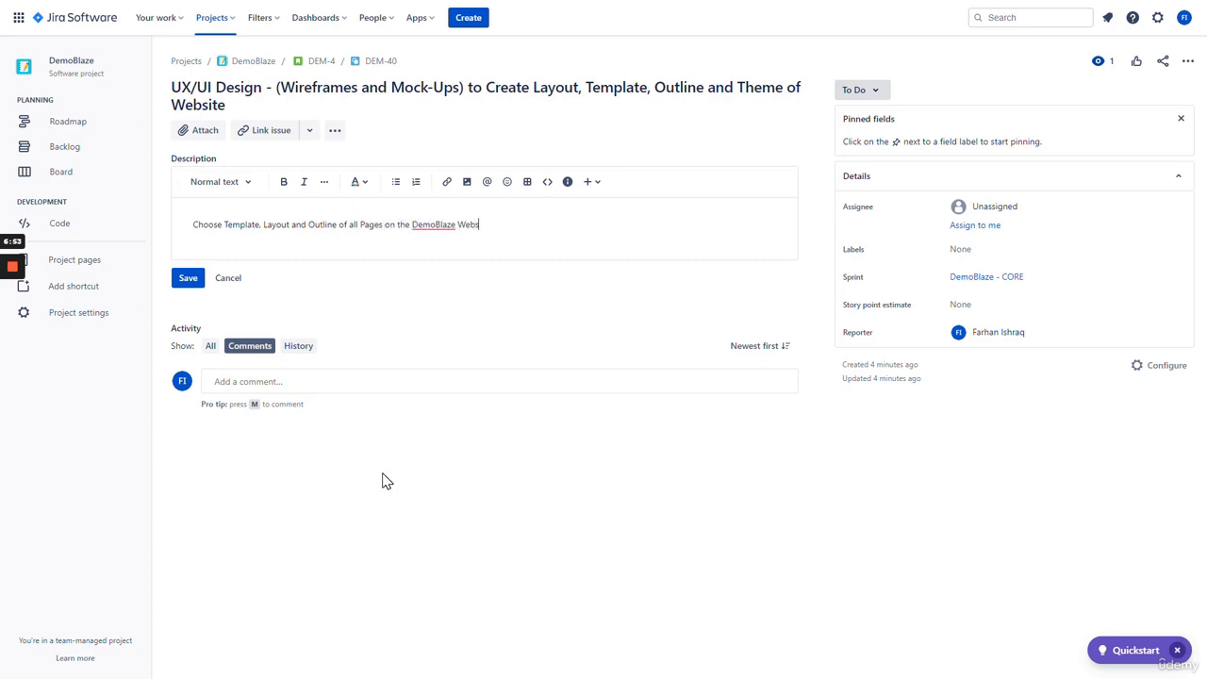
pyautogui.write('ite ')
pyautogui.write(' Document these pages using Wireframes, ')
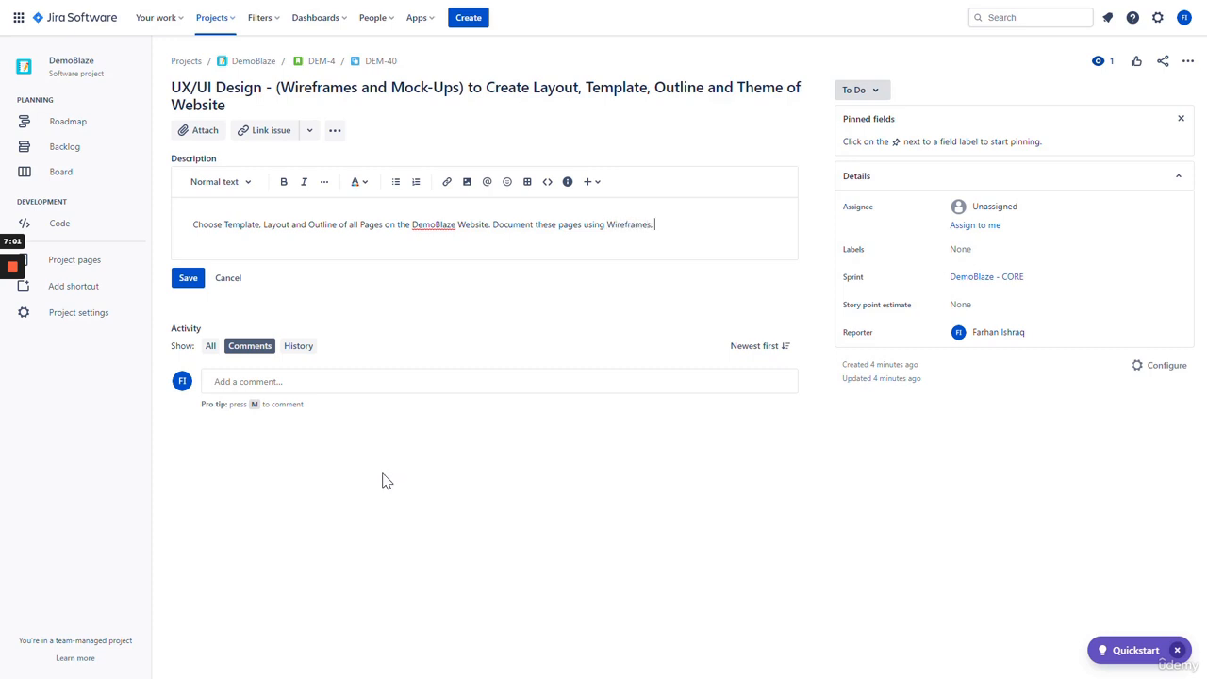
pyautogui.write('Mock-Ups')
pyautogui.write(' and other impo')
pyautogui.write('rtant')
pyautogui.write(' forms of work')
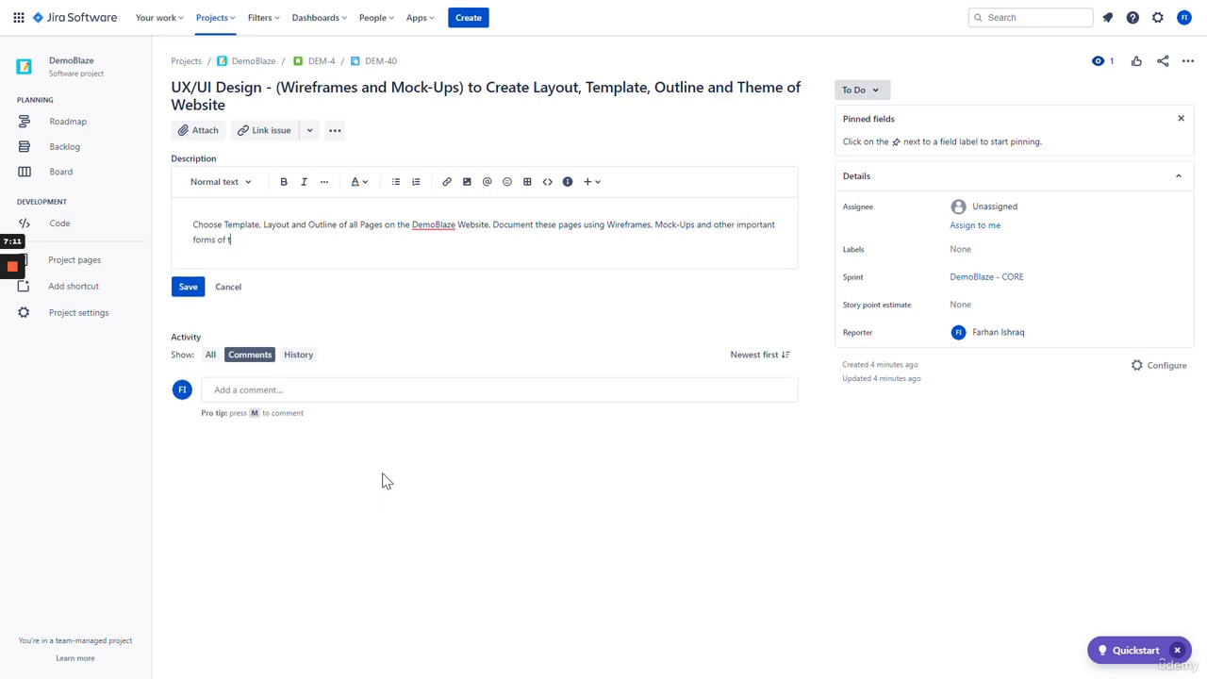
pyautogui.write('flows.')
pyautogui.click(189, 287)
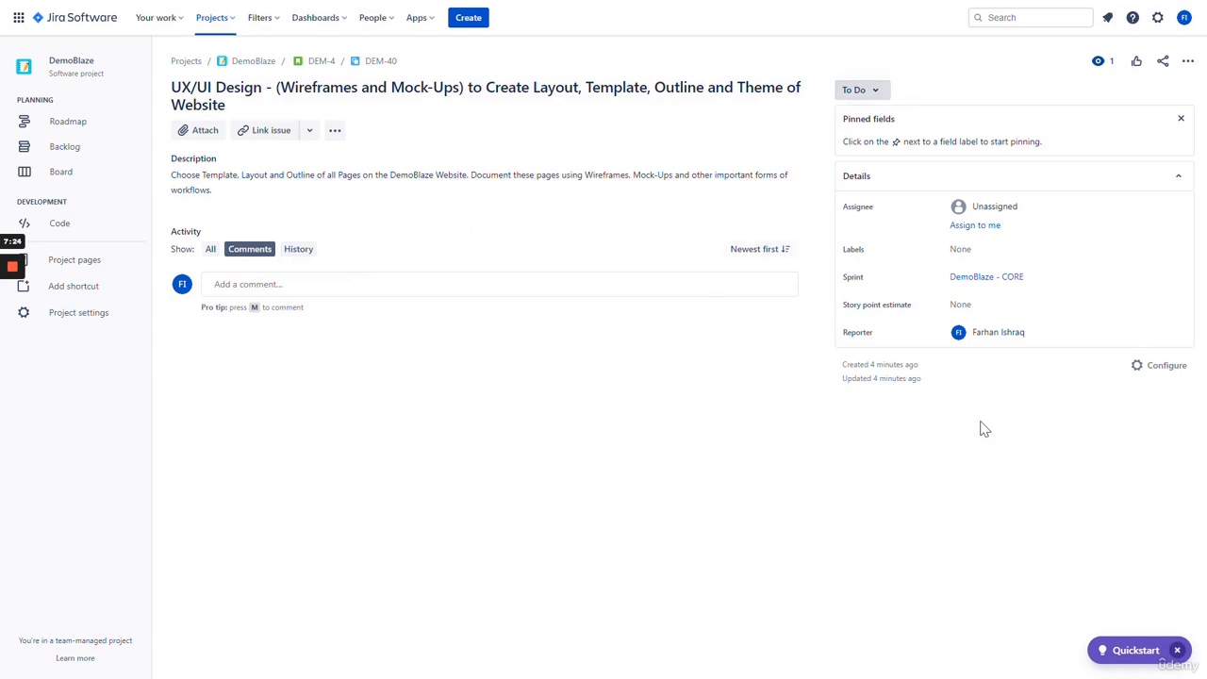
# - Assign DEM-40 to yourself and tag it with the DB-CORE label
pyautogui.click(874, 95)
pyautogui.click(1007, 81)
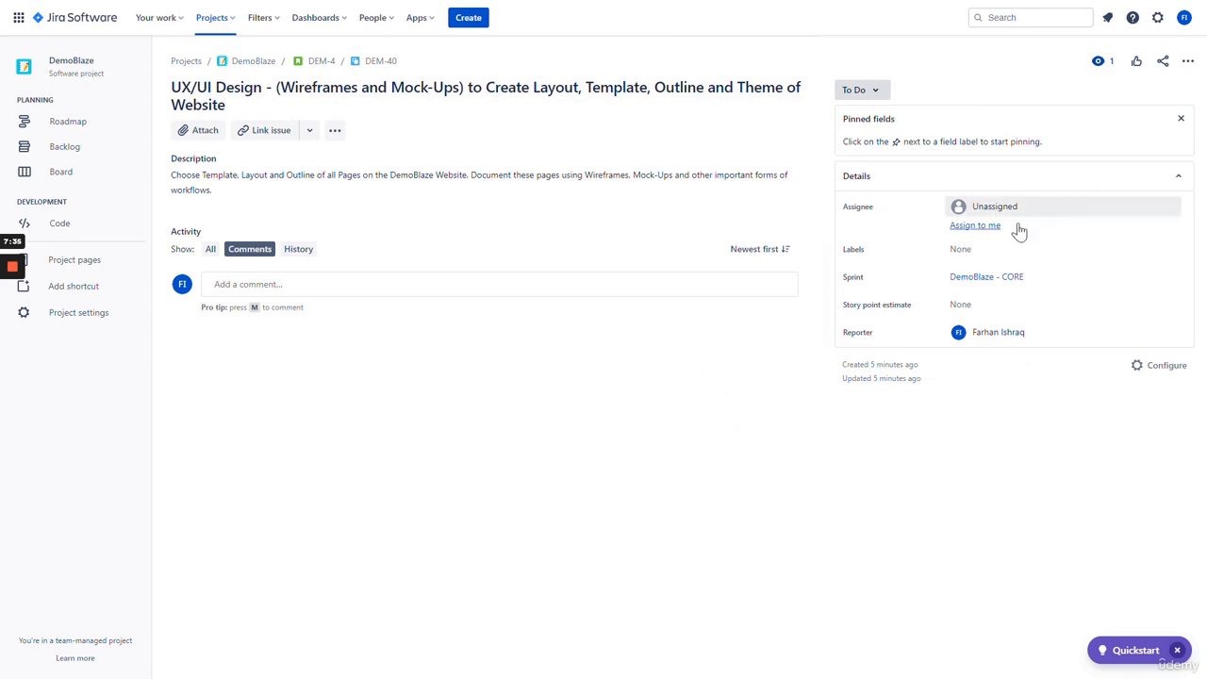
pyautogui.click(973, 226)
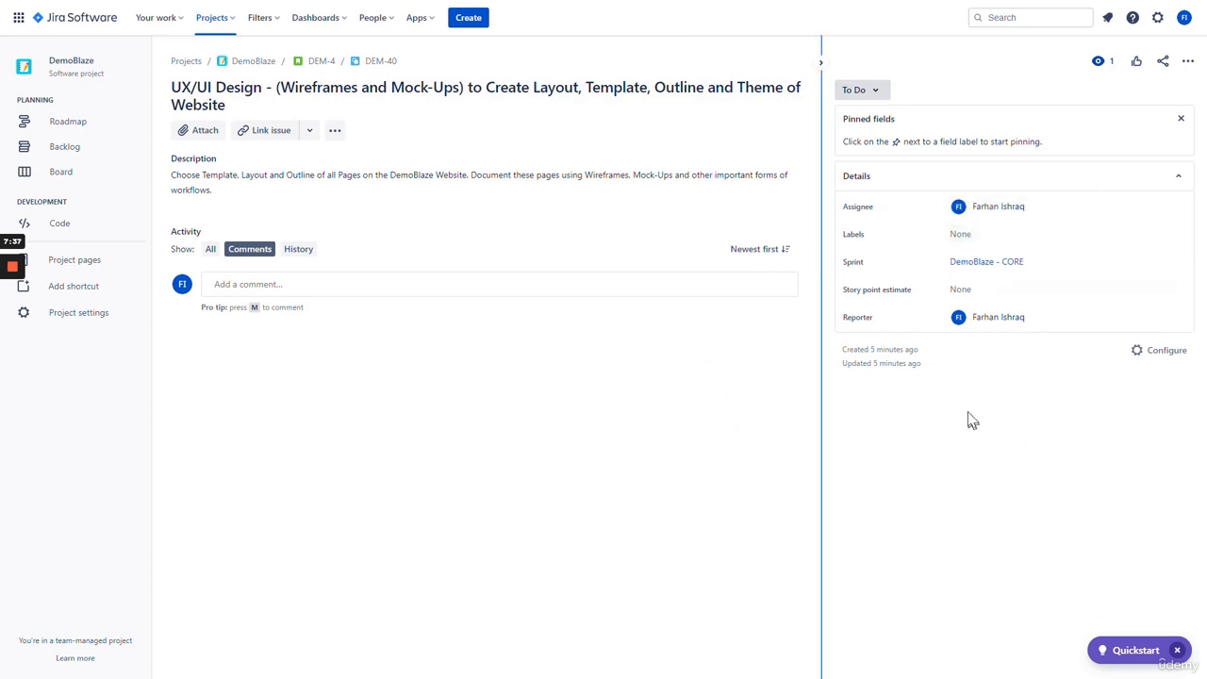
pyautogui.click(977, 241)
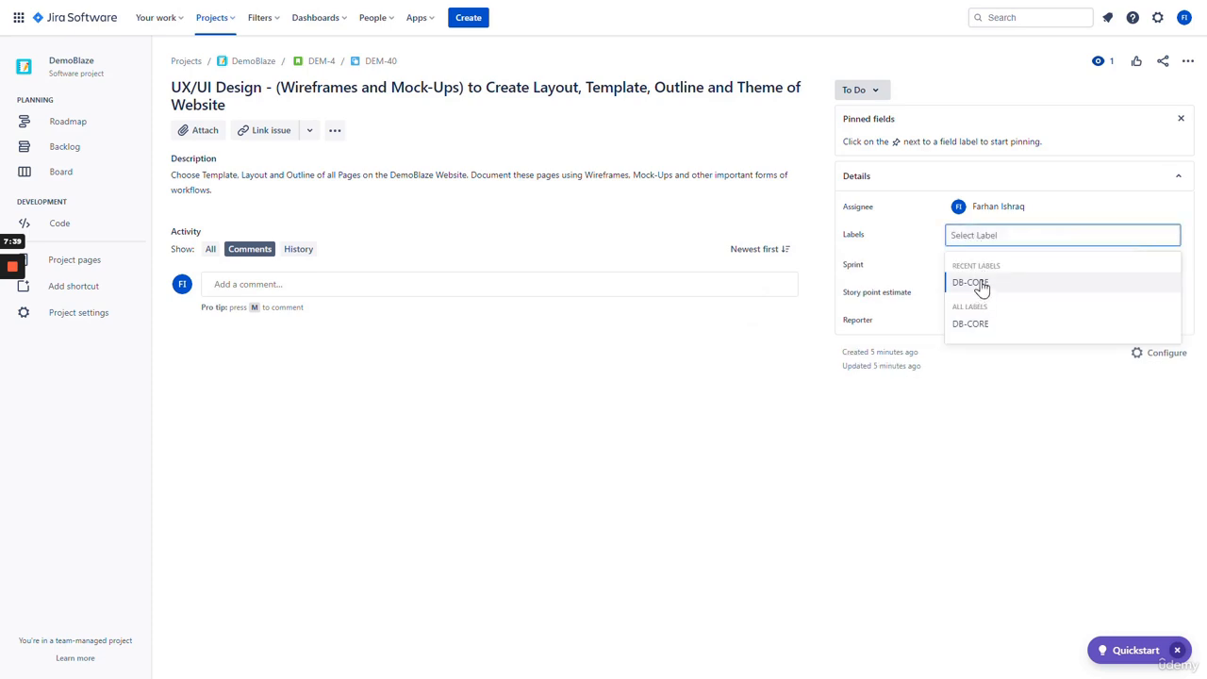
pyautogui.click(979, 281)
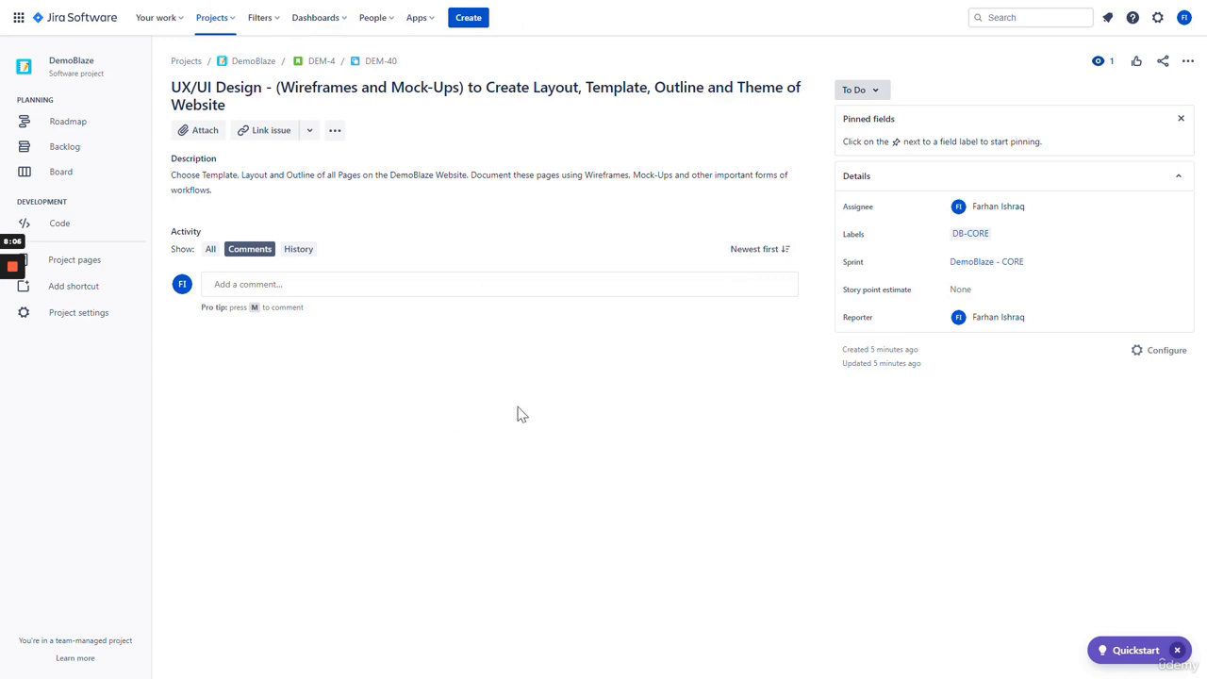
# - Enter a story point estimate of 1 for DEM-40, then change it to 2
pyautogui.click(1061, 290)
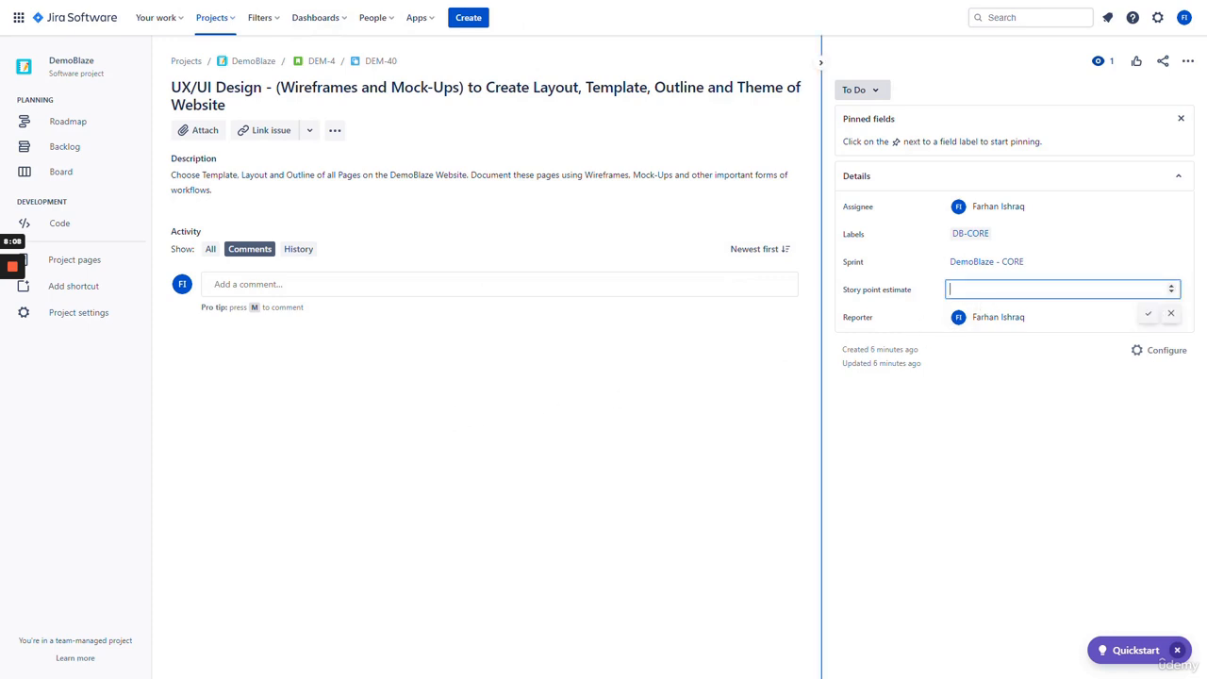
pyautogui.click(699, 427)
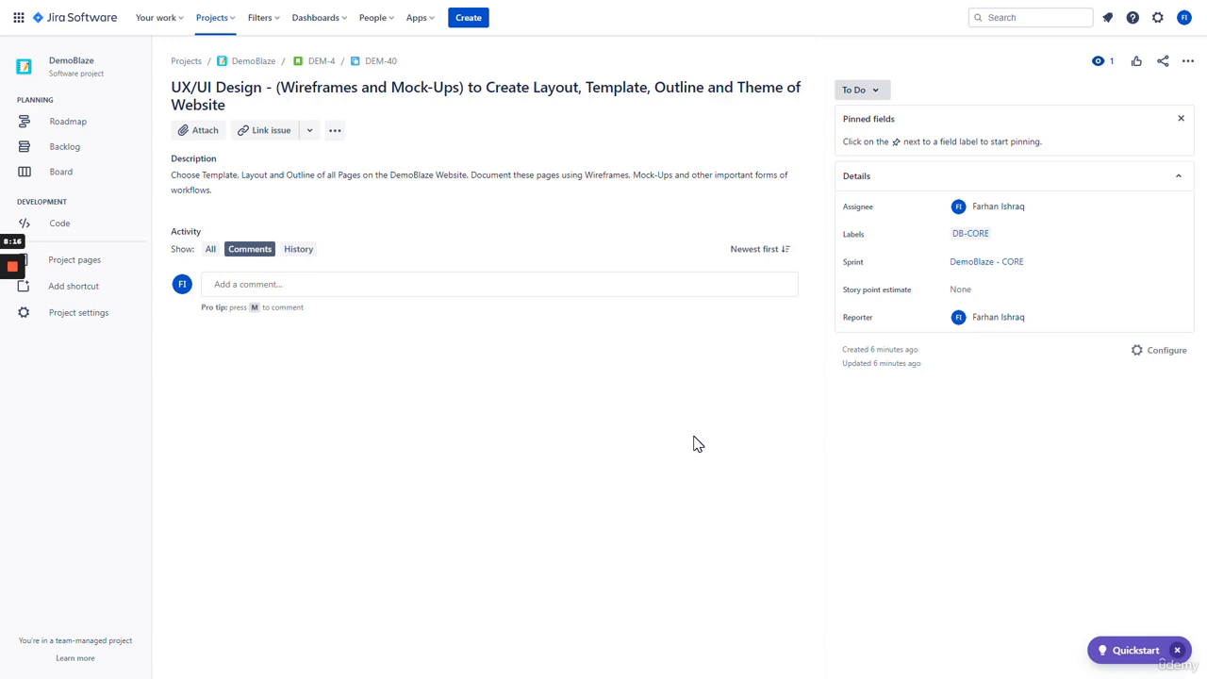
pyautogui.click(978, 287)
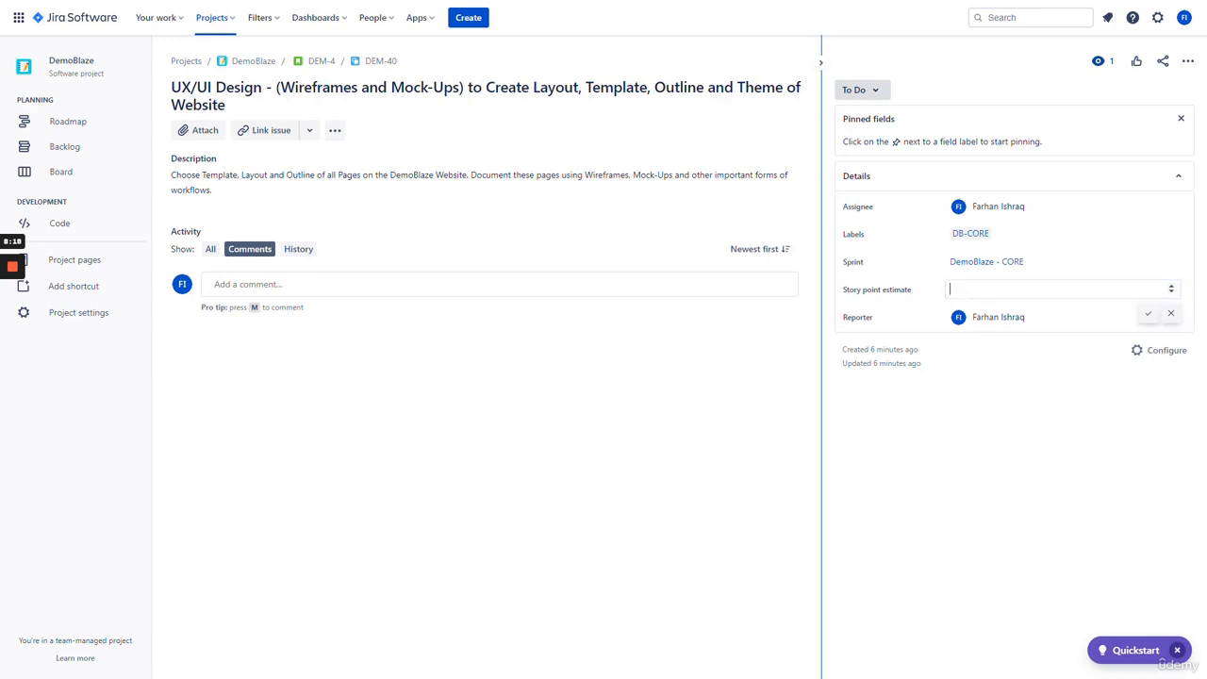
pyautogui.write('1')
pyautogui.press('Return')
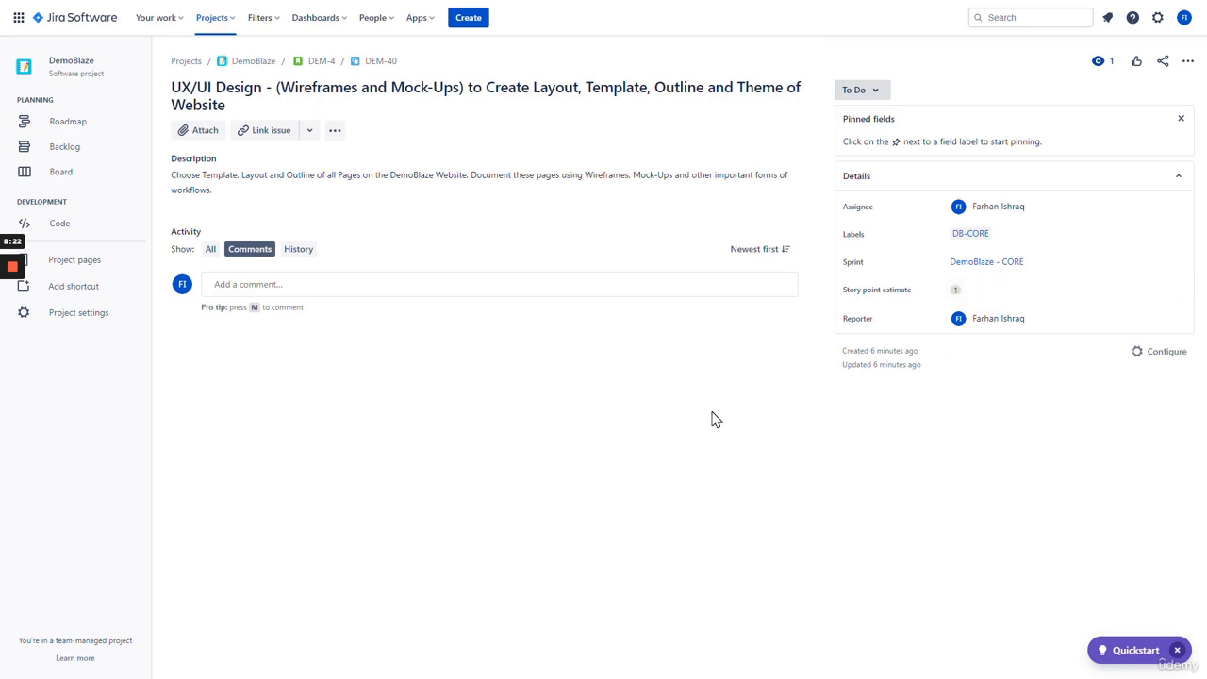
pyautogui.click(1017, 283)
pyautogui.write('2')
pyautogui.press('Return')
# - Change DEM-40's story point estimate to 3, then to 5
pyautogui.click(968, 291)
pyautogui.write('3')
pyautogui.press('Return')
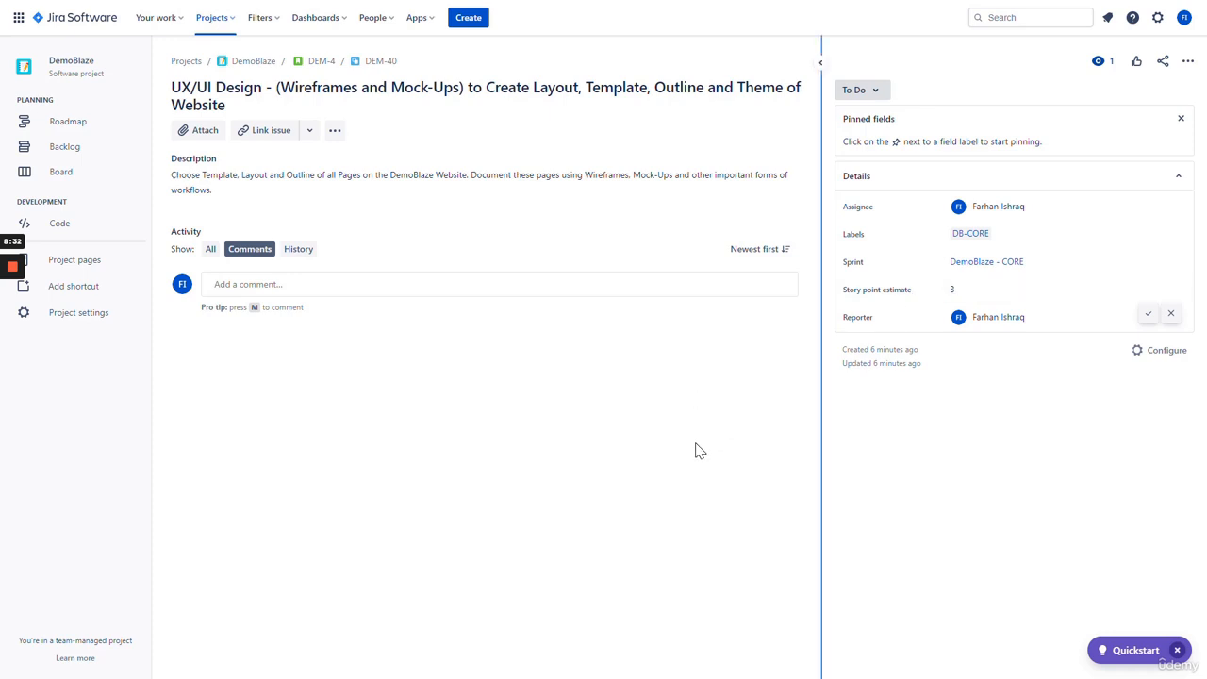
pyautogui.click(968, 300)
pyautogui.write('5')
pyautogui.press('Return')
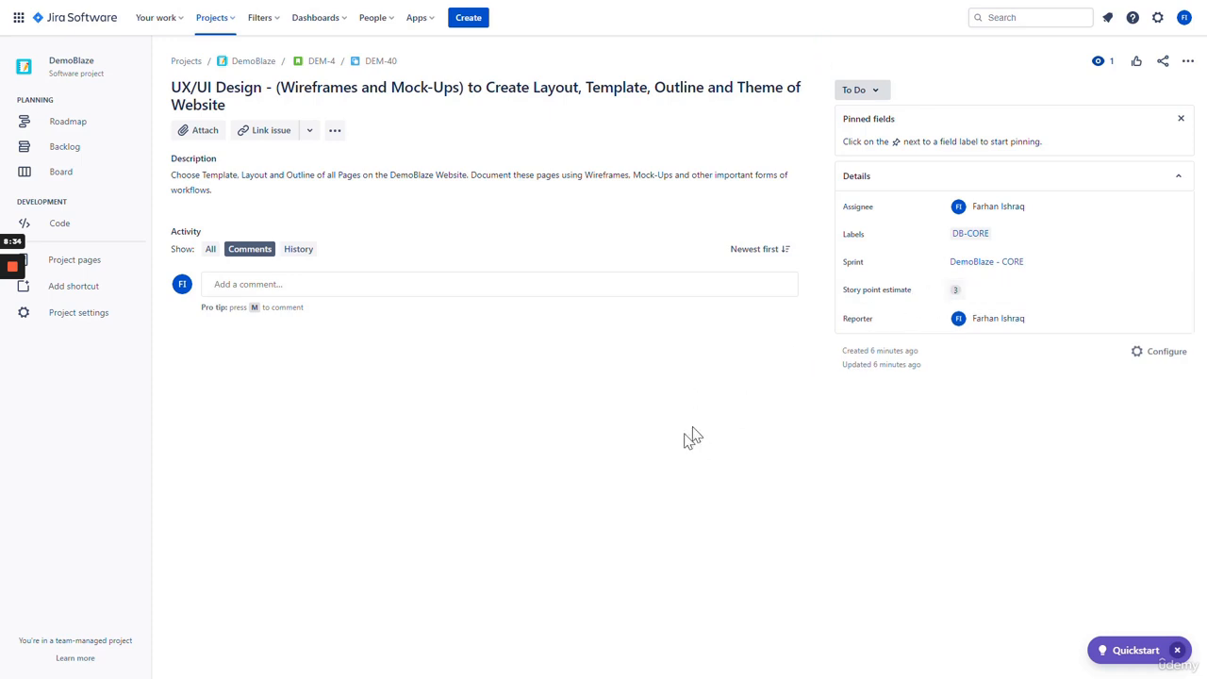
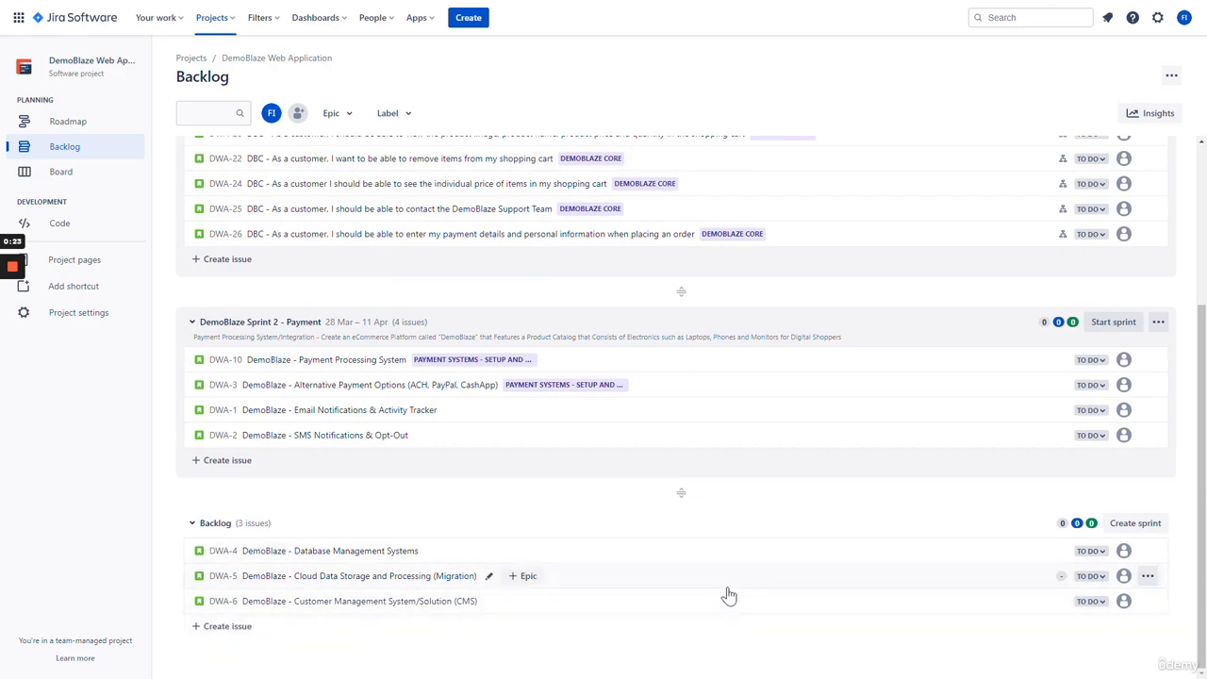
# - Open story DWA-30 as a full issue page
pyautogui.scroll(3, 709, 598)
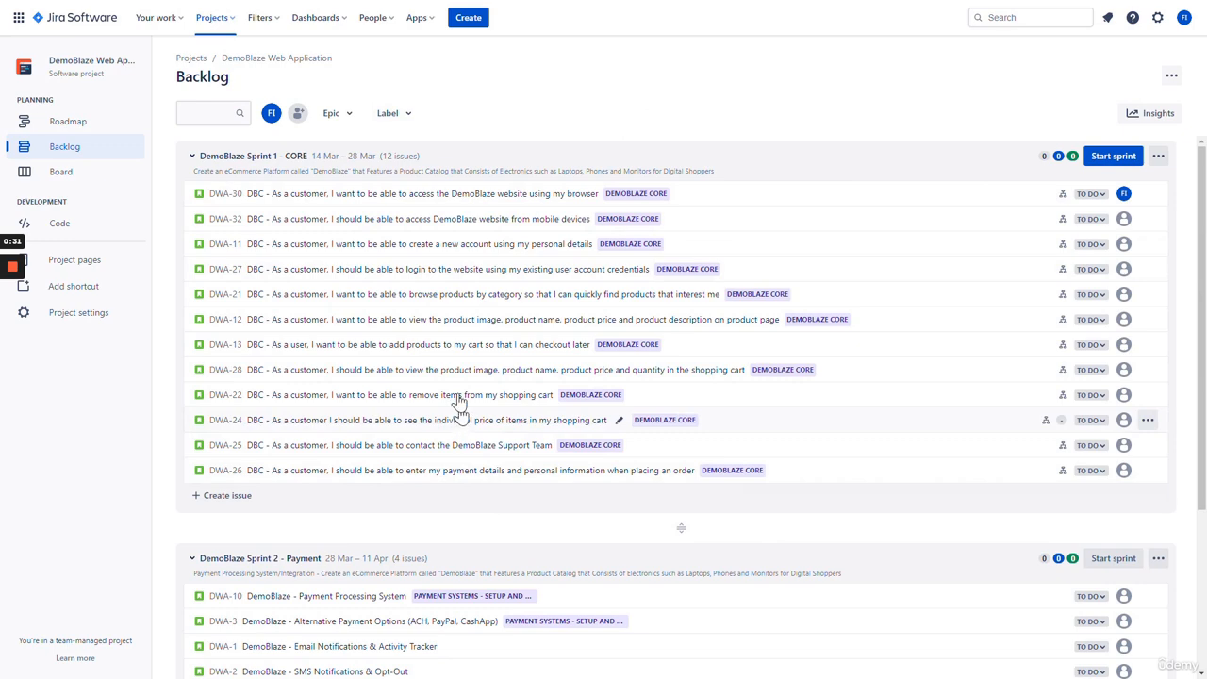
pyautogui.scroll(-3, 452, 425)
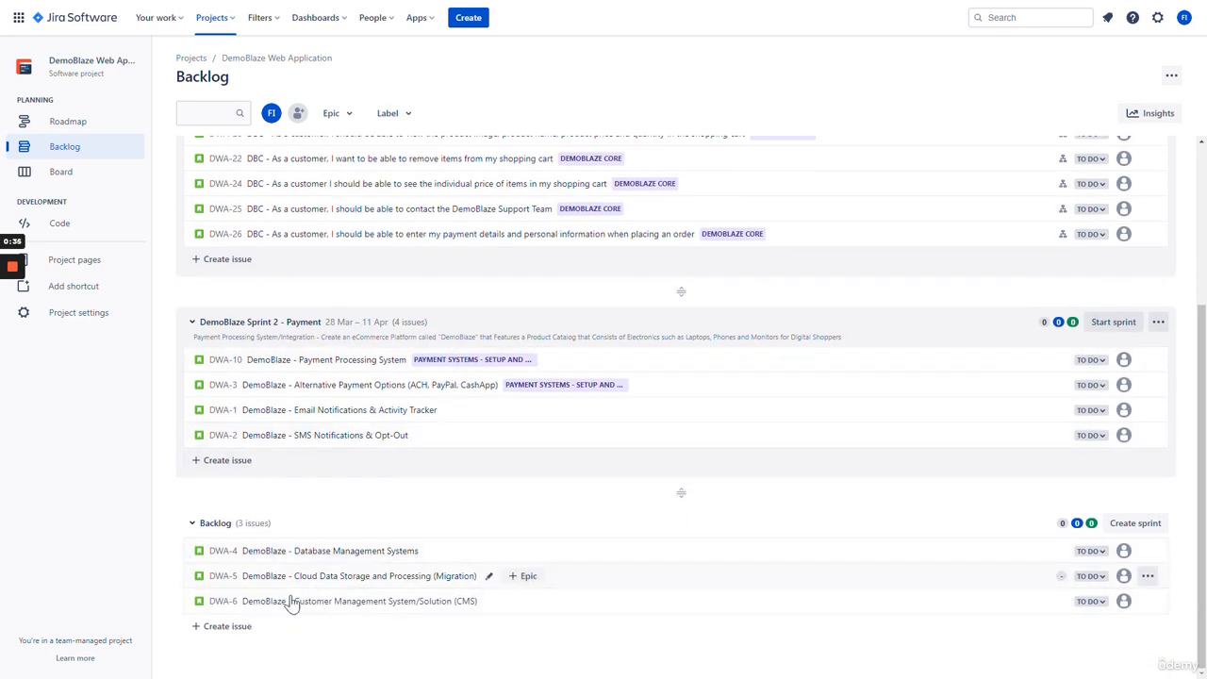
pyautogui.scroll(3, 349, 589)
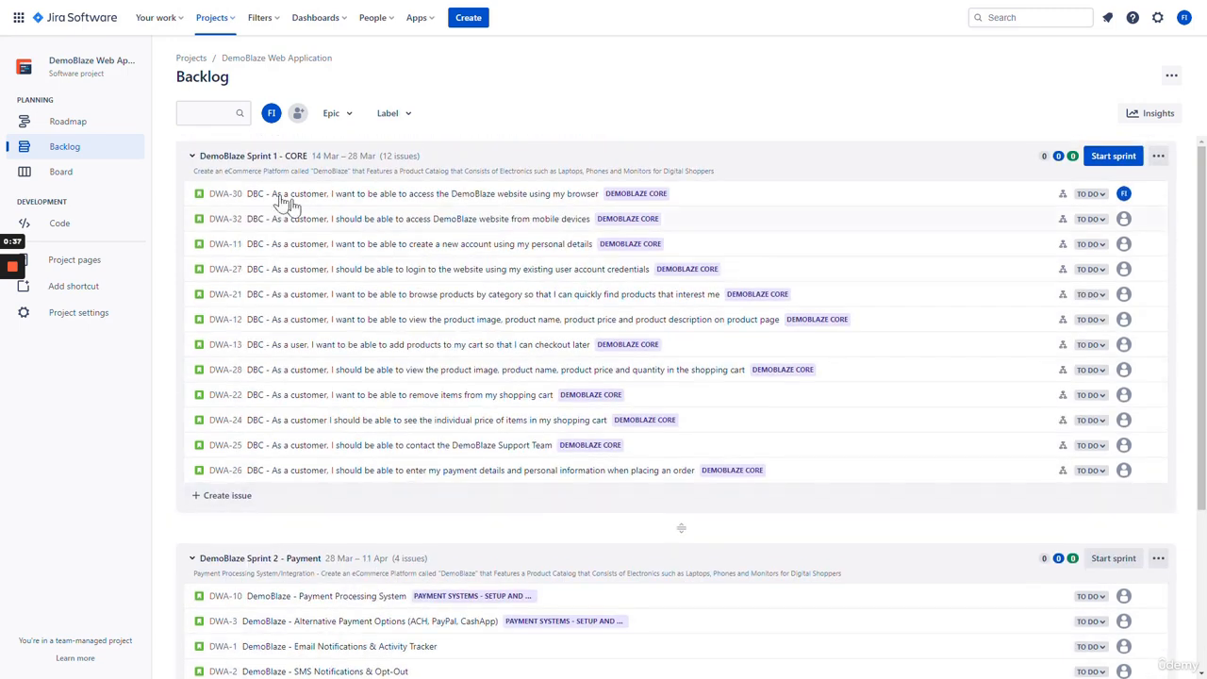
pyautogui.scroll(-2, 405, 444)
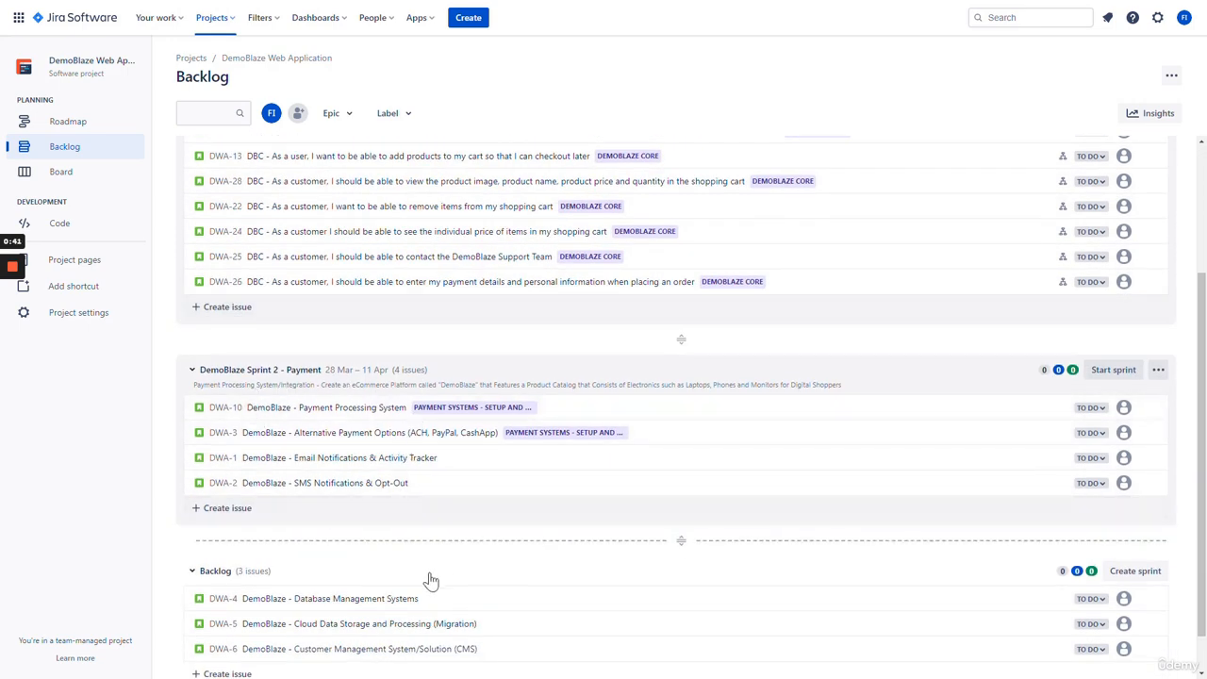
pyautogui.scroll(-1, 509, 566)
pyautogui.scroll(3, 512, 561)
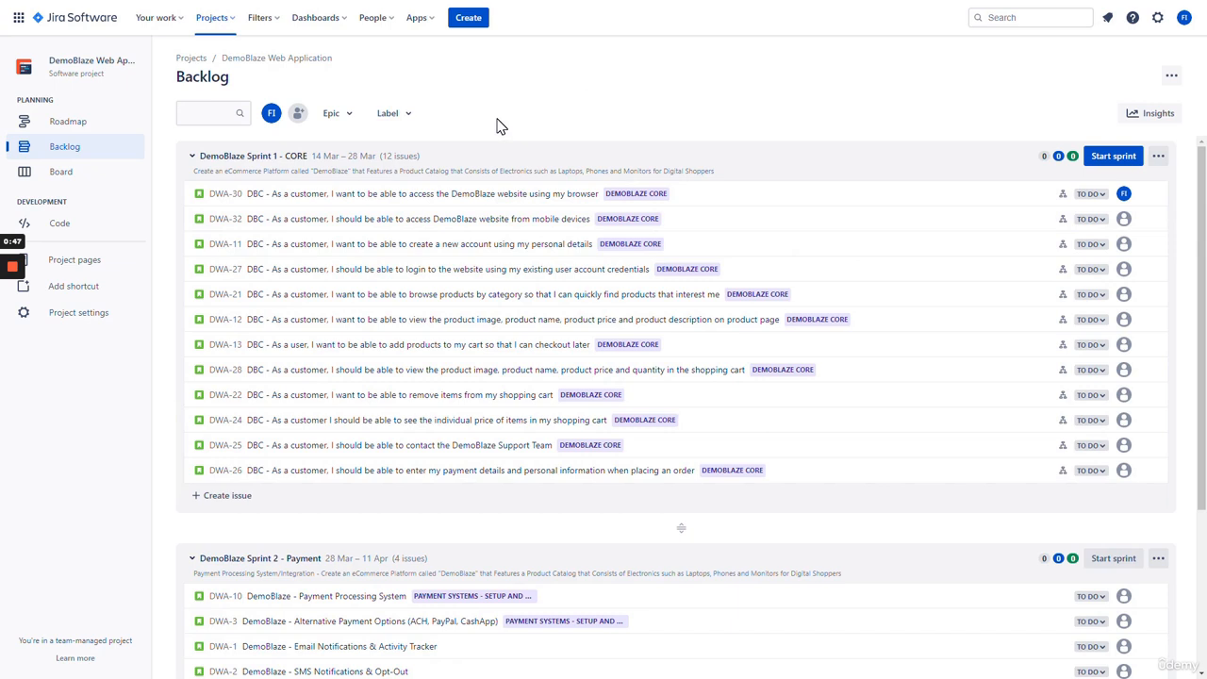
pyautogui.click(481, 201)
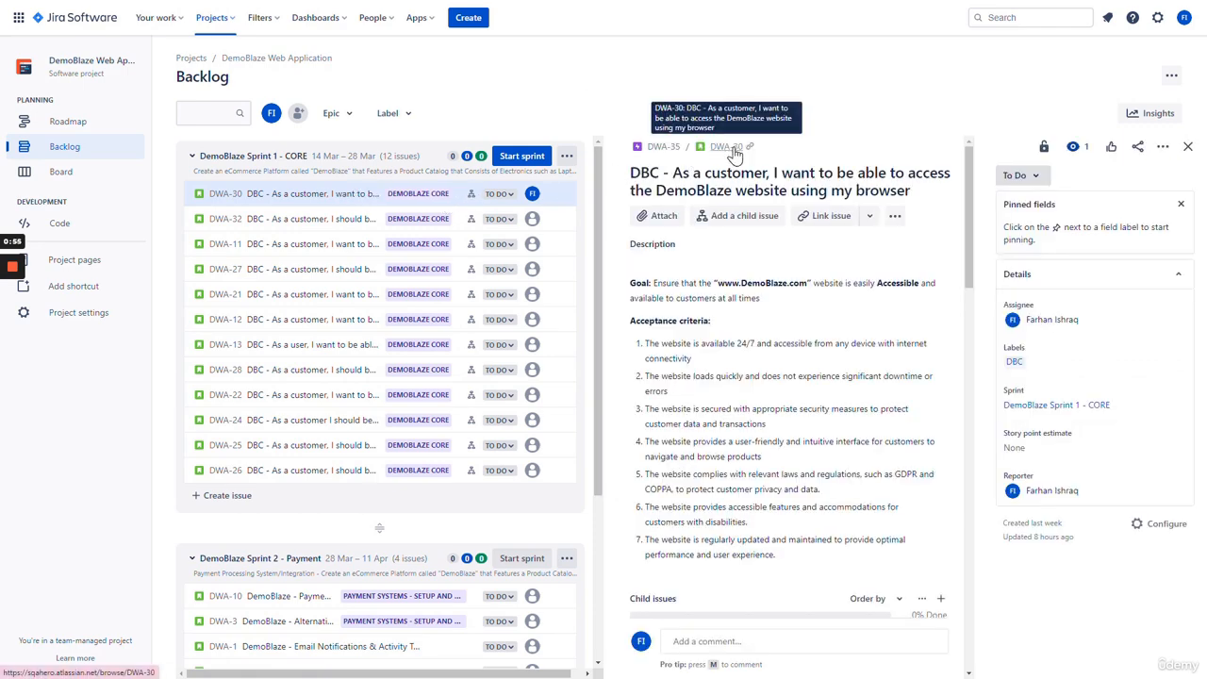
pyautogui.click(728, 148)
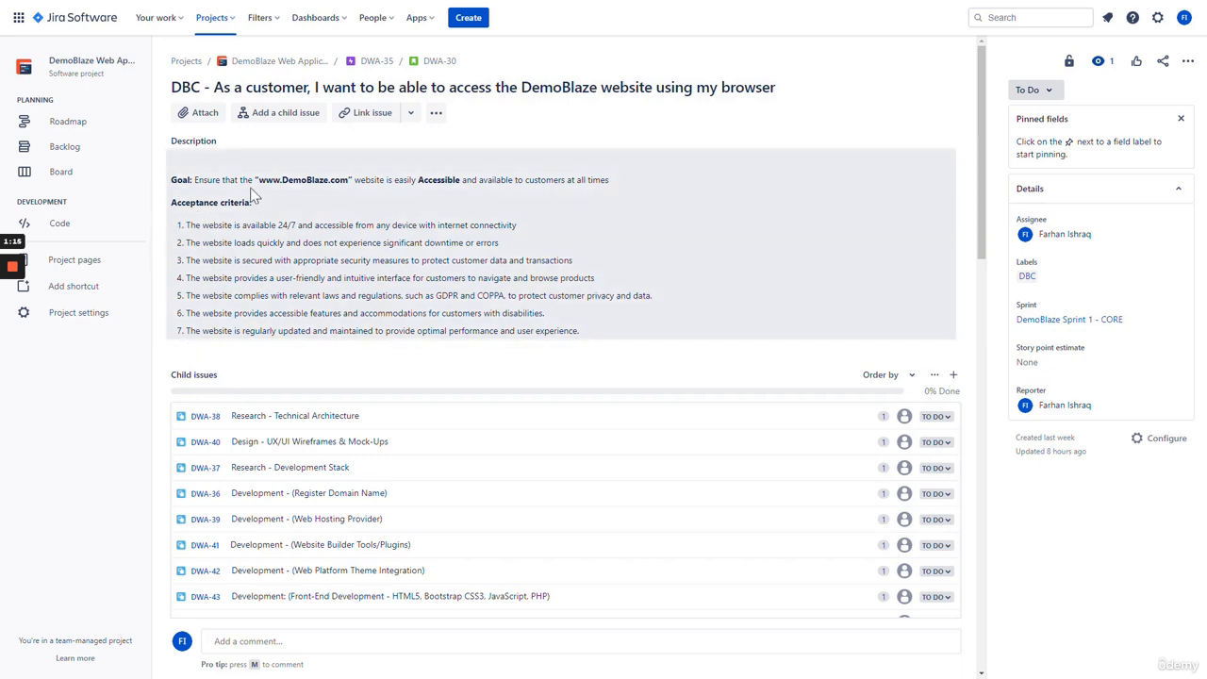
# - Open DWA-30's story point estimate and close it without entering a value
pyautogui.scroll(-2, 970, 242)
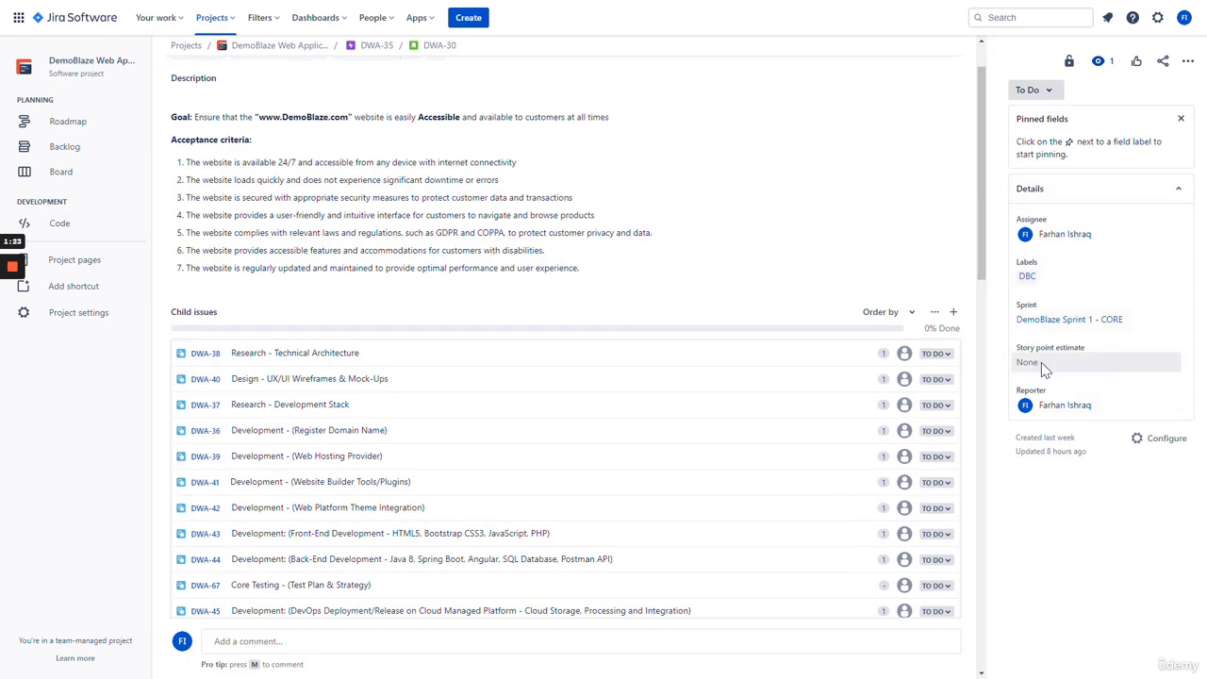
pyautogui.click(1070, 370)
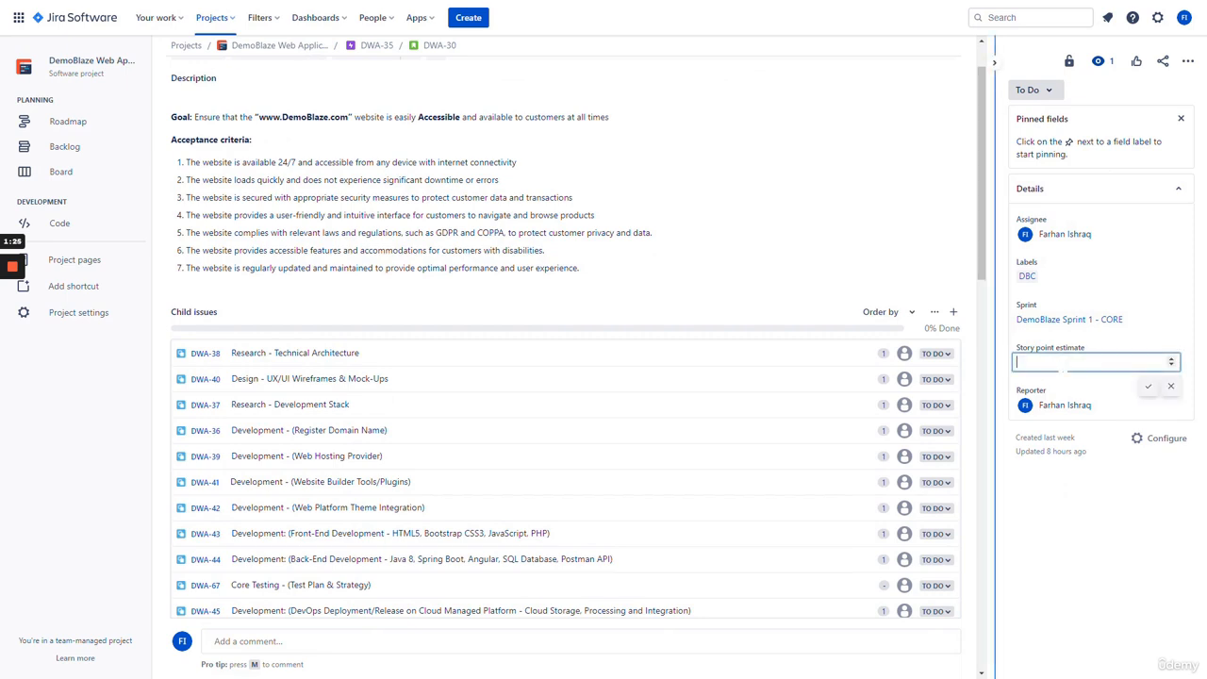
pyautogui.click(1080, 526)
pyautogui.click(1059, 366)
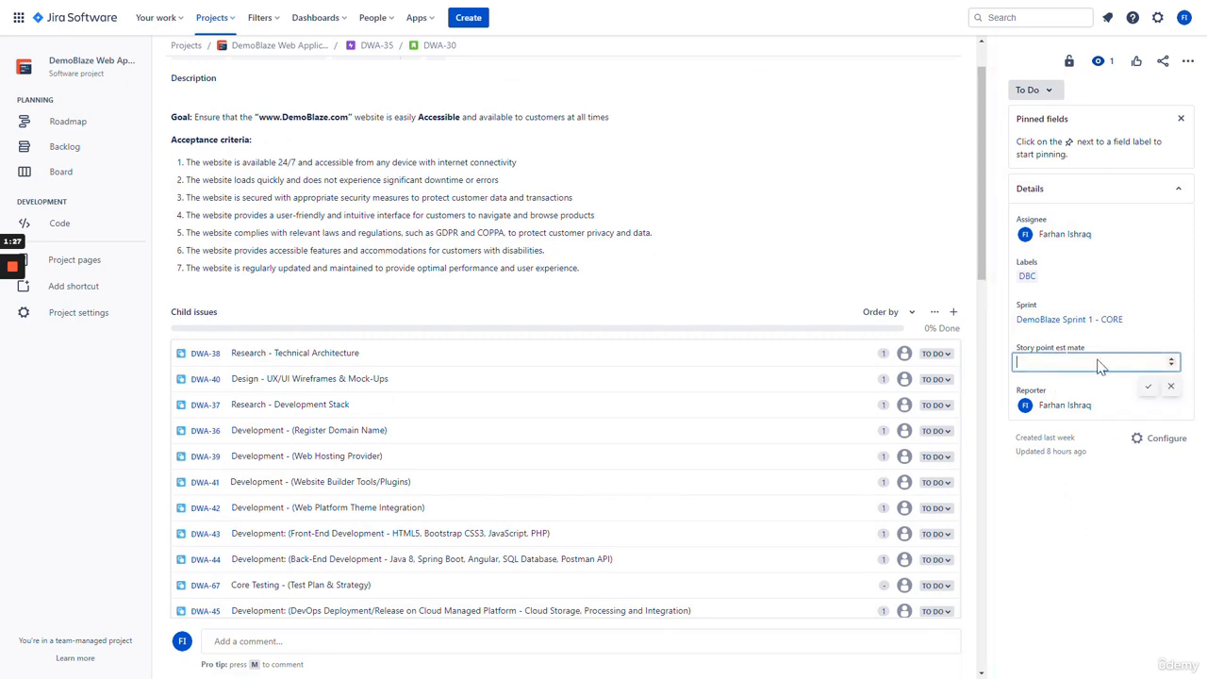
pyautogui.click(1069, 504)
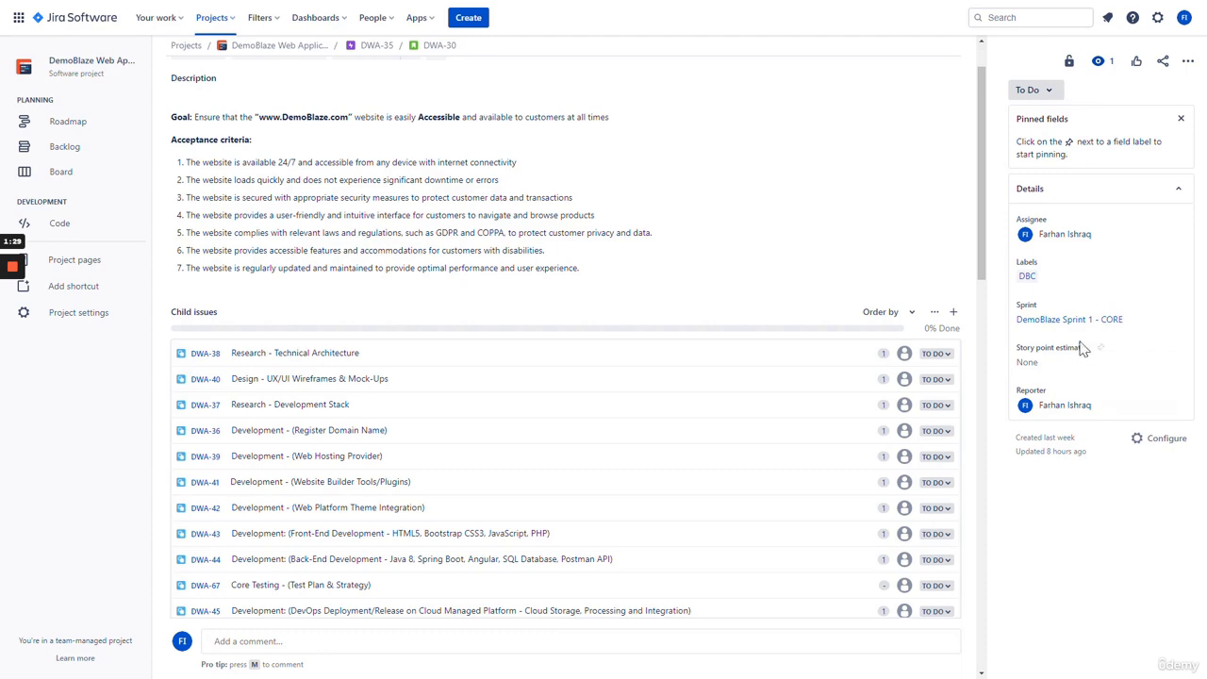
# - Open the DemoBlaze CORE epic DWA-35 from recently viewed issues
pyautogui.scroll(-8, 641, 311)
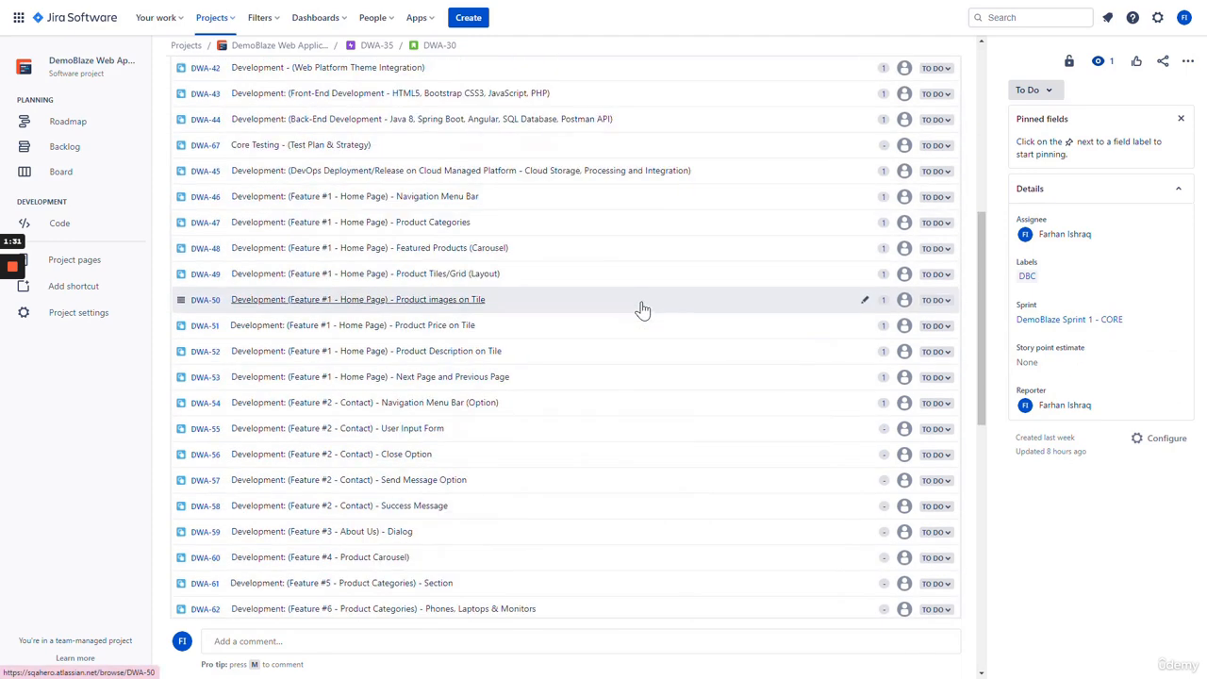
pyautogui.scroll(10, 645, 450)
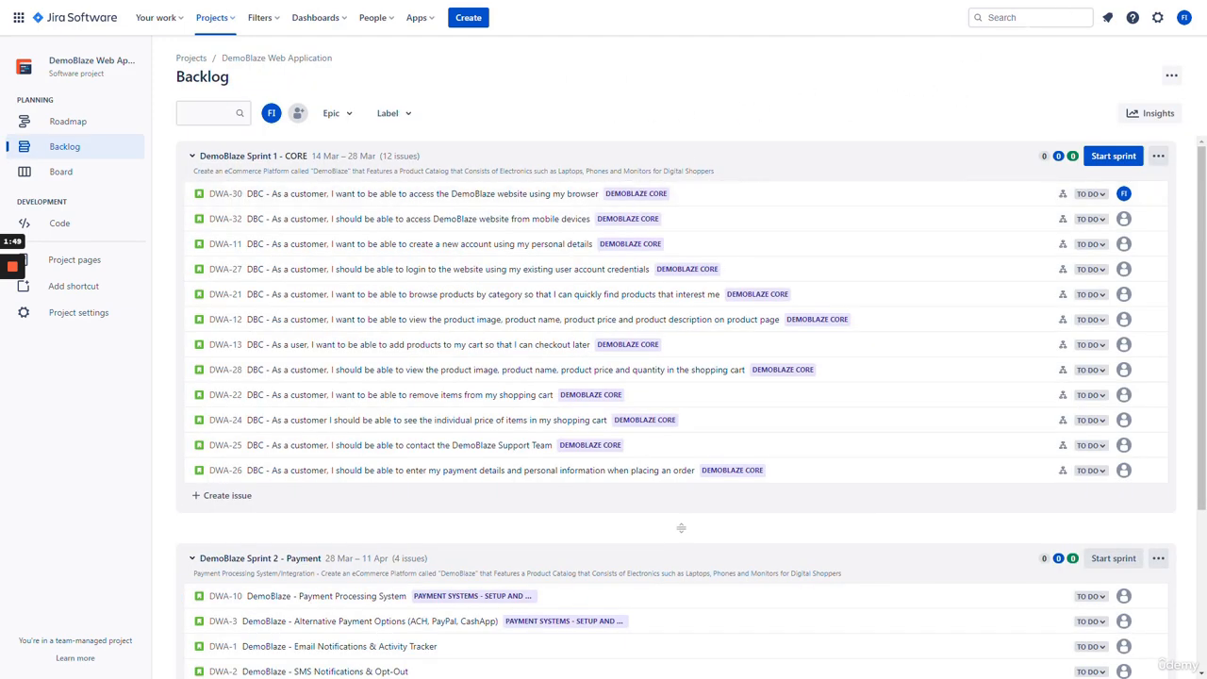
pyautogui.click(989, 17)
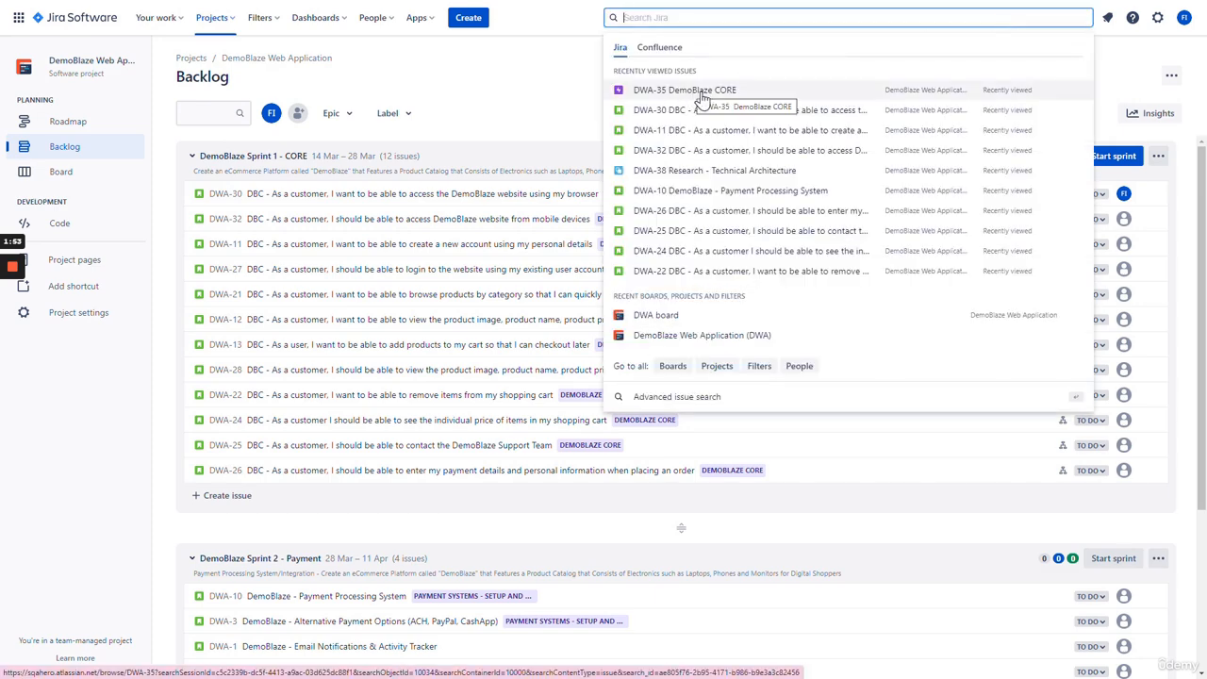
pyautogui.press('Return')
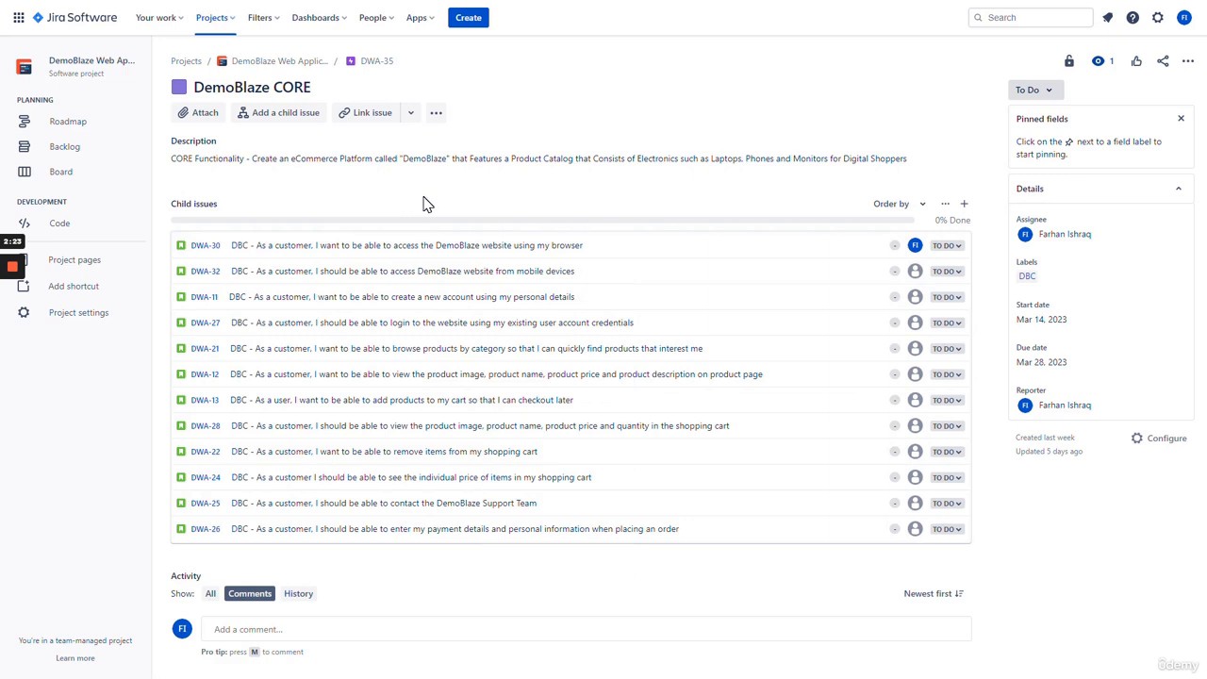
# - Open mobile-access story DWA-32 and review its description and child issues DWA-89 to DWA-100
pyautogui.click(363, 274)
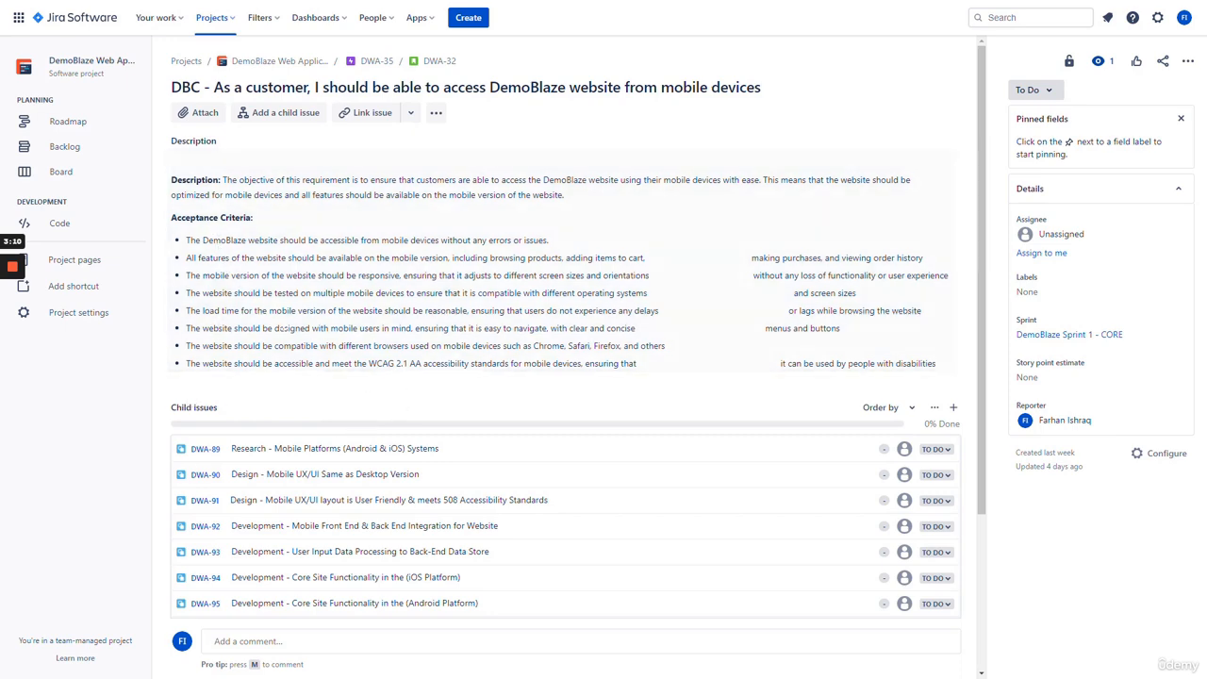
pyautogui.scroll(-2, 973, 361)
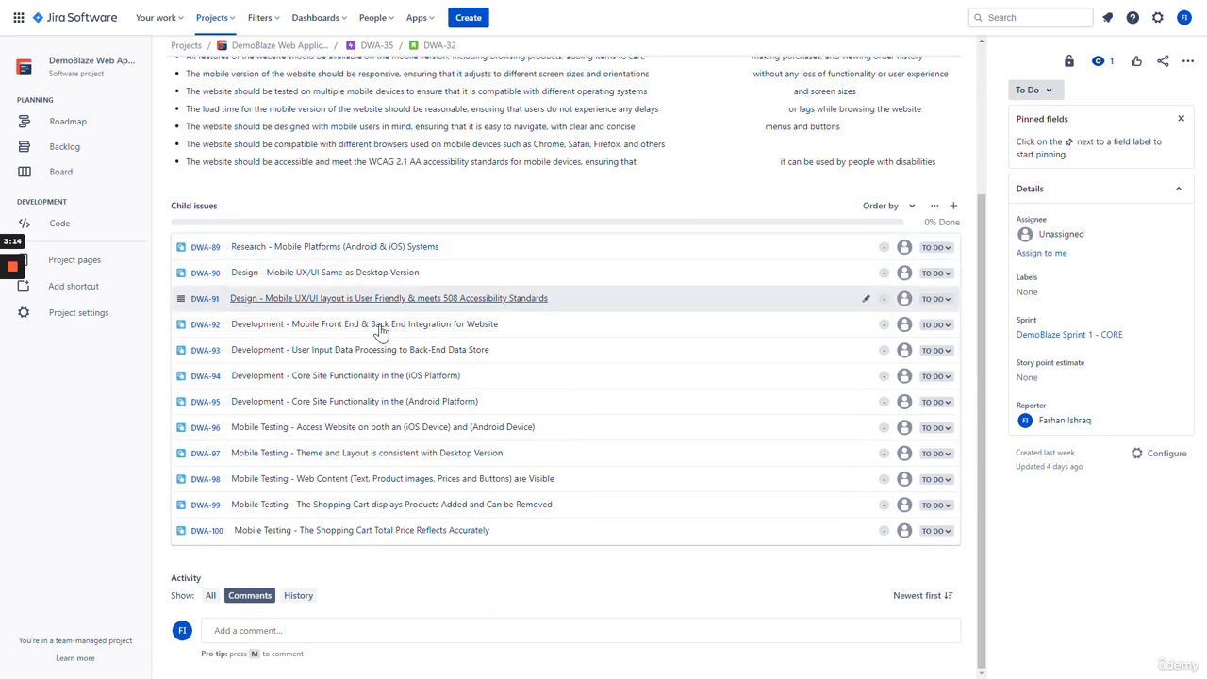
pyautogui.scroll(2, 308, 256)
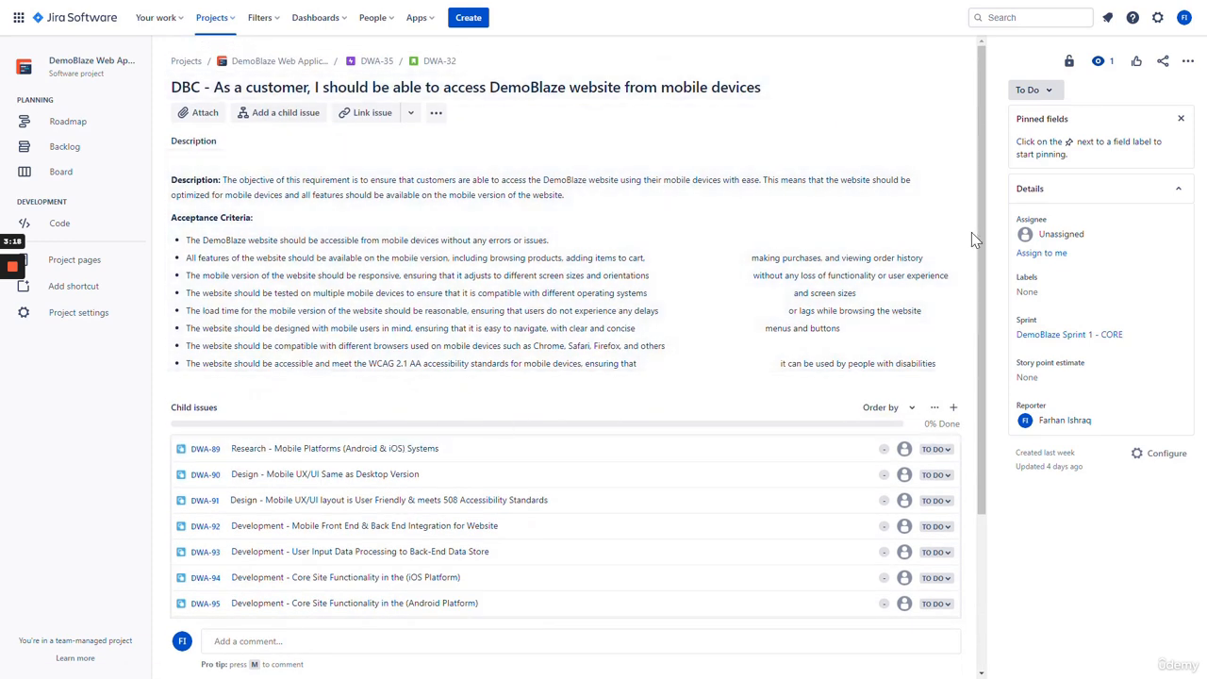
pyautogui.scroll(-2, 972, 235)
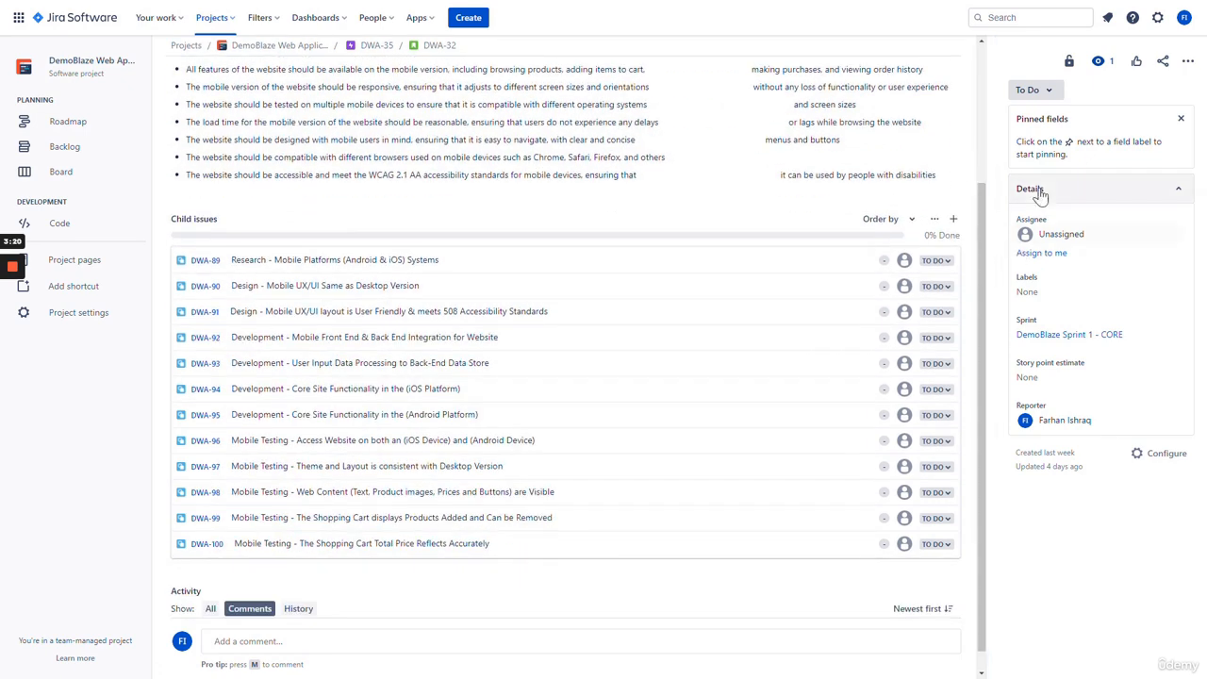
# - Assign DWA-32 to yourself and label it DBC, leaving its story points empty and status unchanged
pyautogui.click(1059, 258)
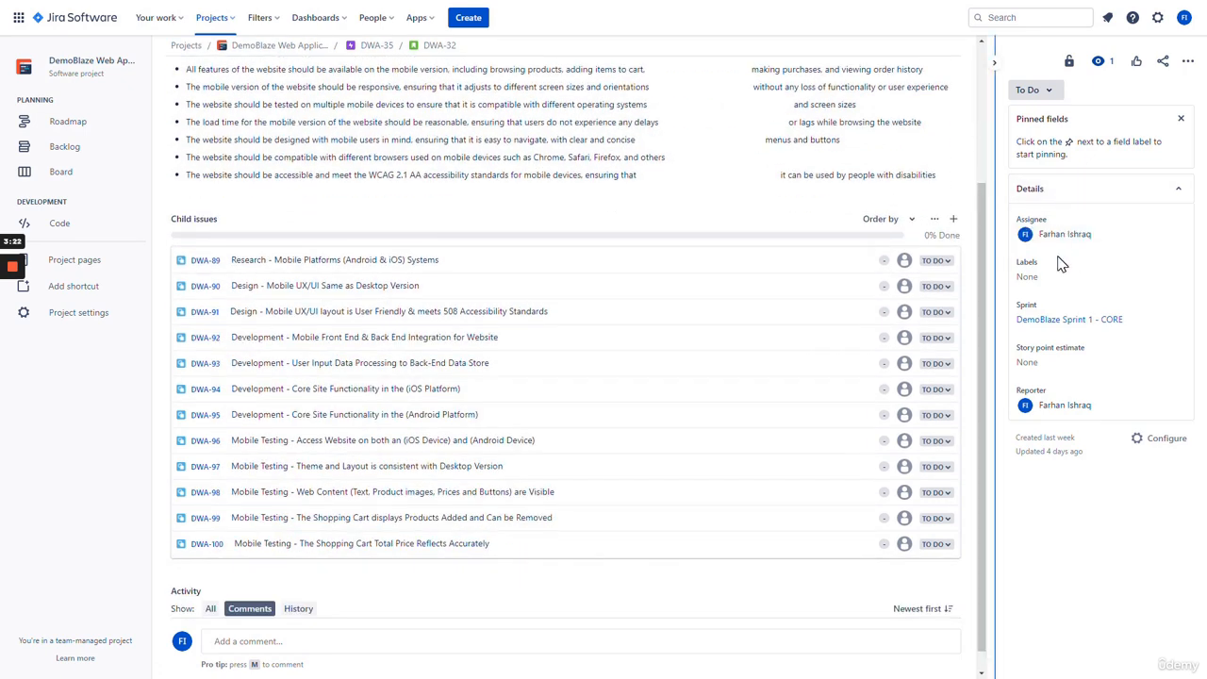
pyautogui.click(1045, 92)
pyautogui.click(1122, 94)
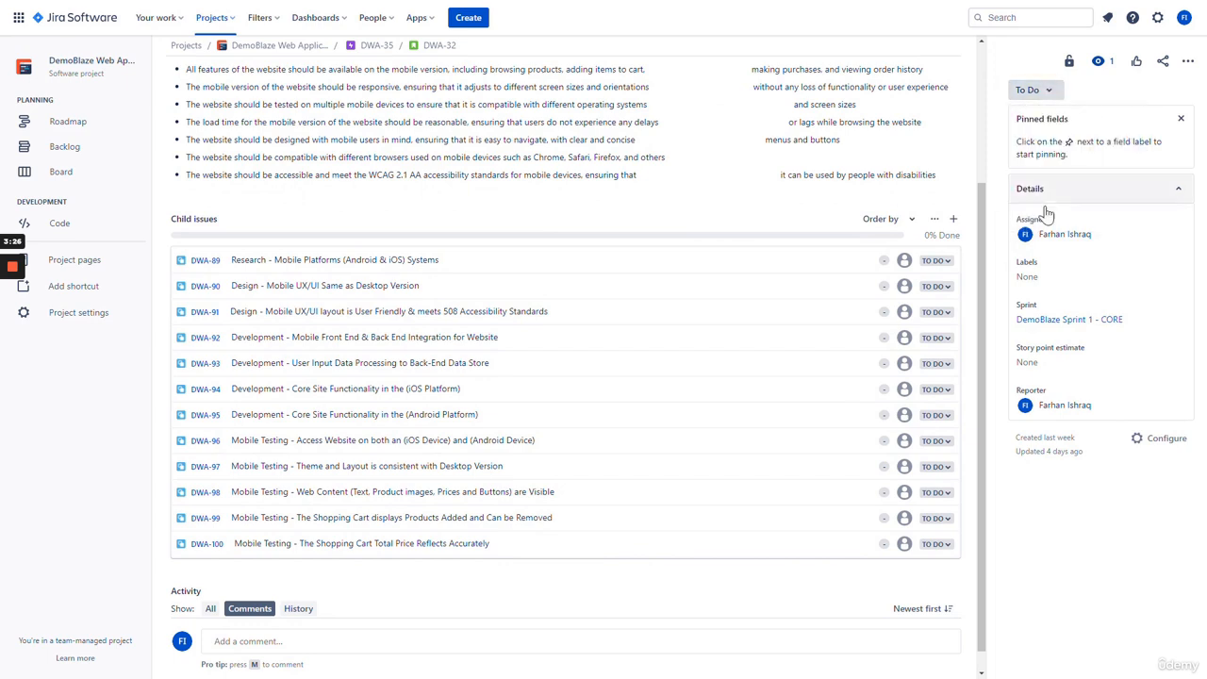
pyautogui.click(1064, 284)
pyautogui.click(1049, 331)
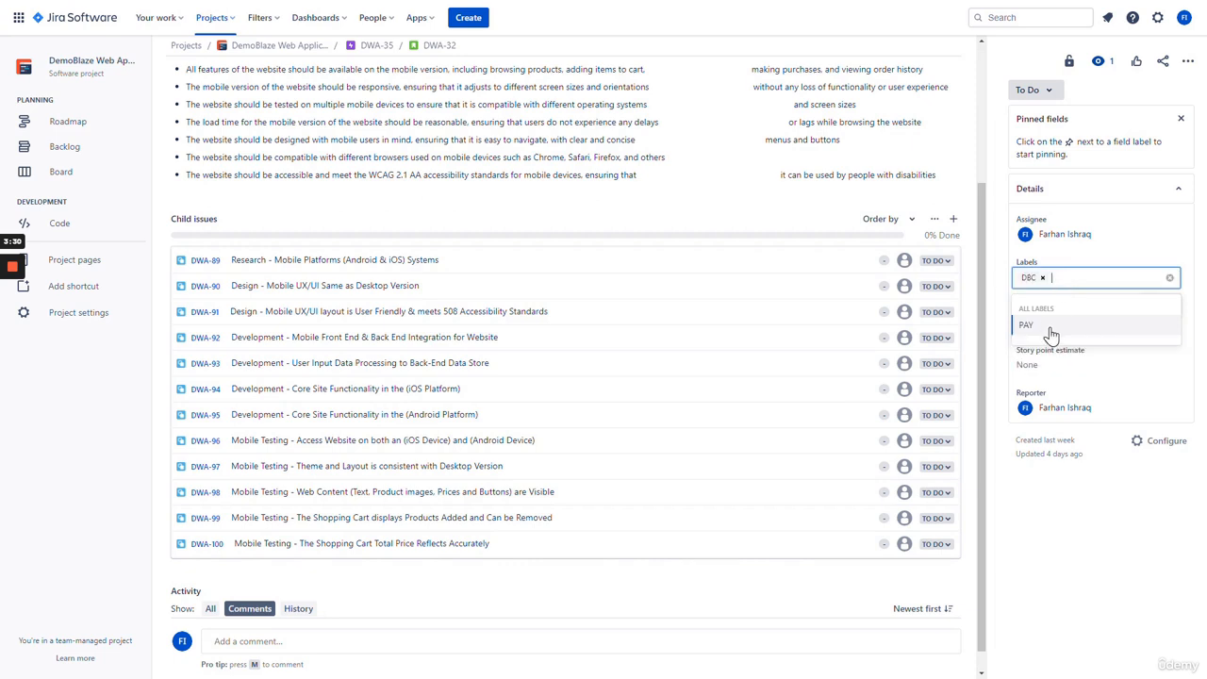
pyautogui.click(1188, 243)
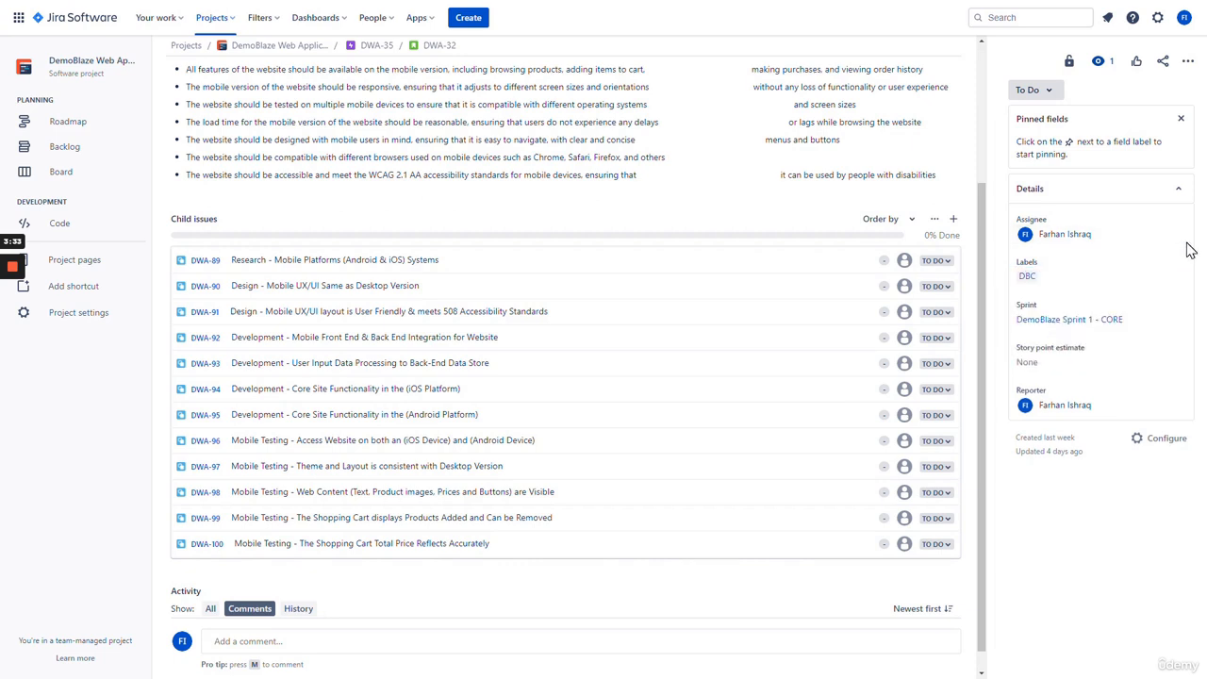
pyautogui.click(1045, 366)
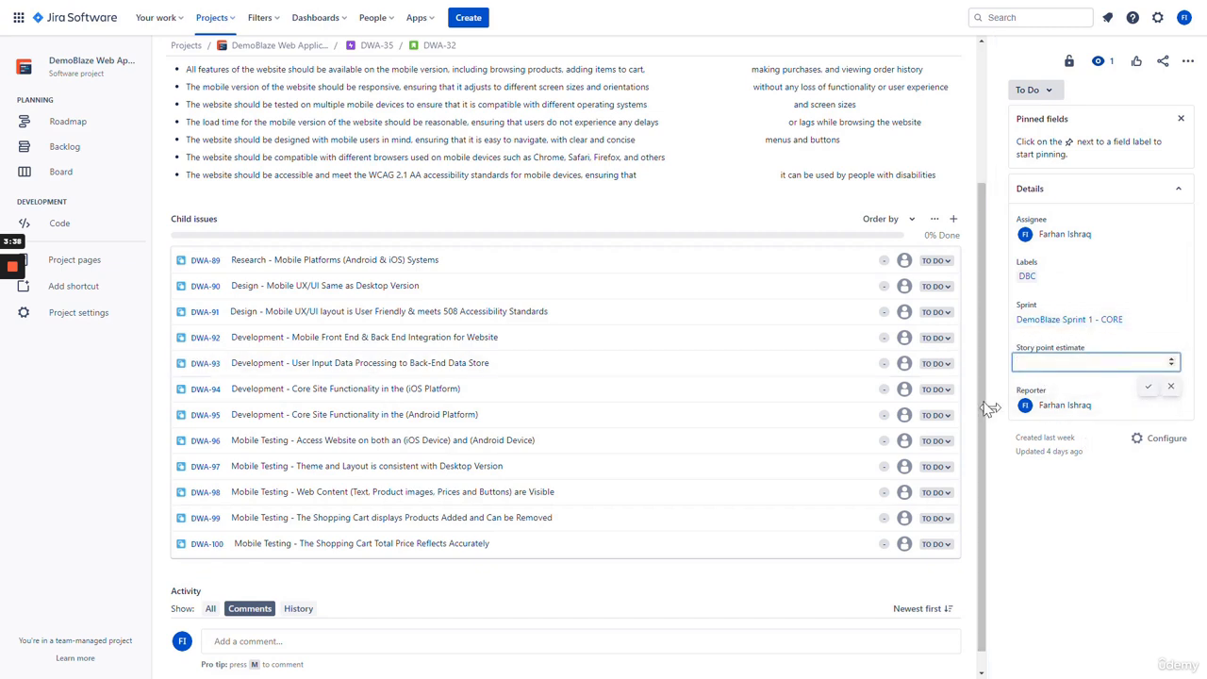
pyautogui.click(1076, 530)
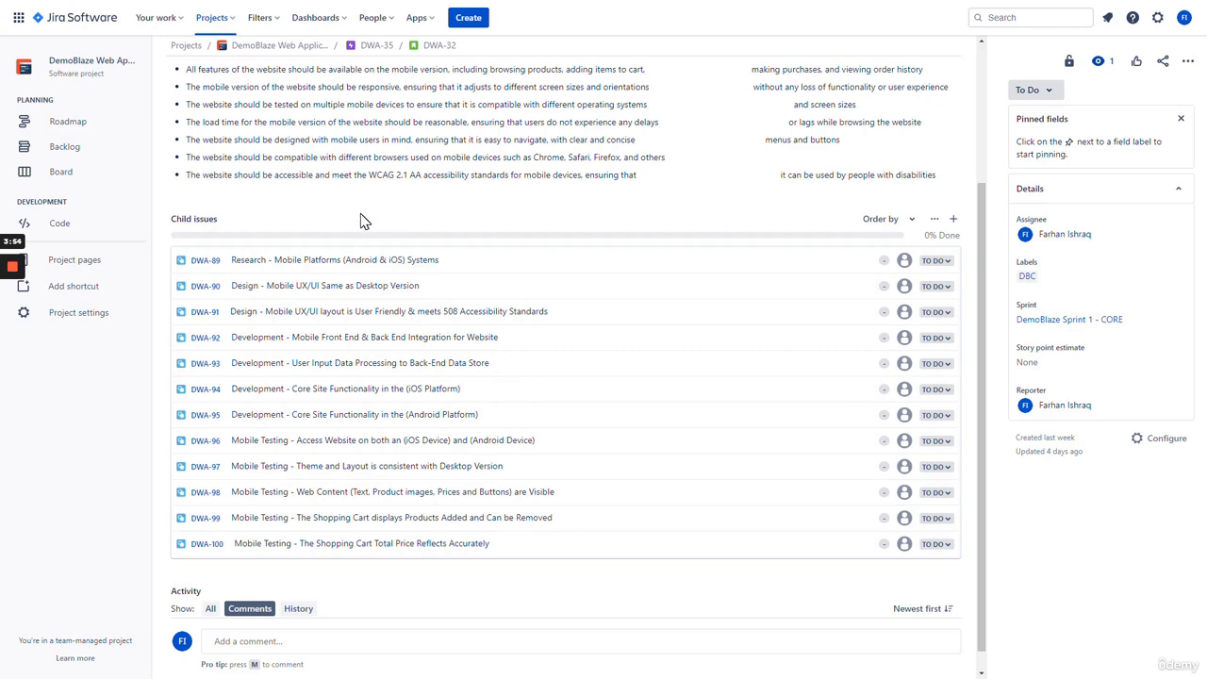
# - Open child issue DWA-89, assign it to yourself and add the DBC label
pyautogui.click(342, 266)
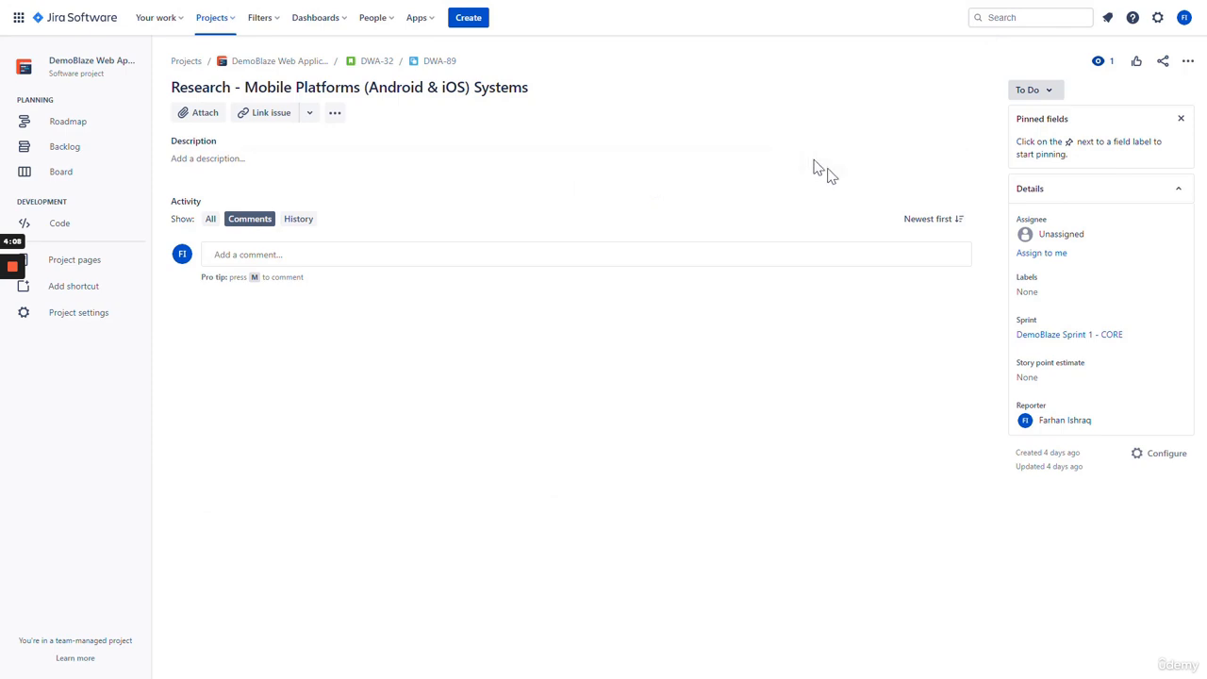
pyautogui.click(1049, 254)
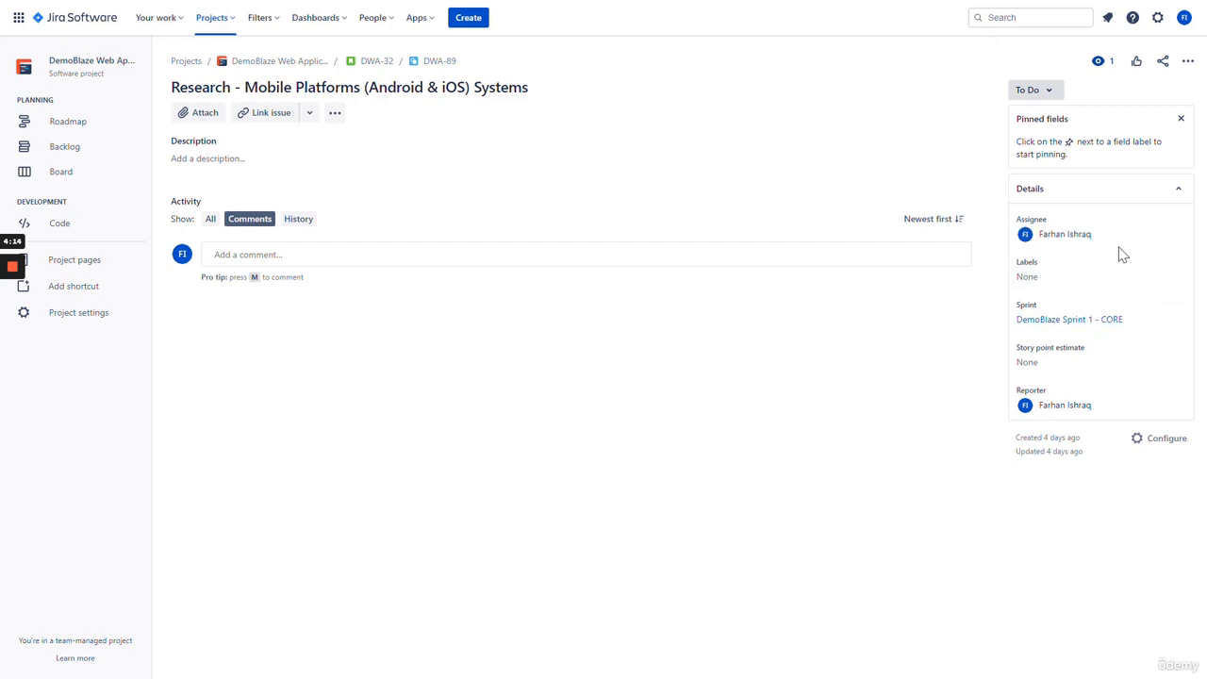
pyautogui.click(1047, 285)
pyautogui.click(1057, 330)
pyautogui.click(1067, 424)
# - Give DWA-89 a story point estimate of 1 and return to story DWA-32
pyautogui.click(1059, 370)
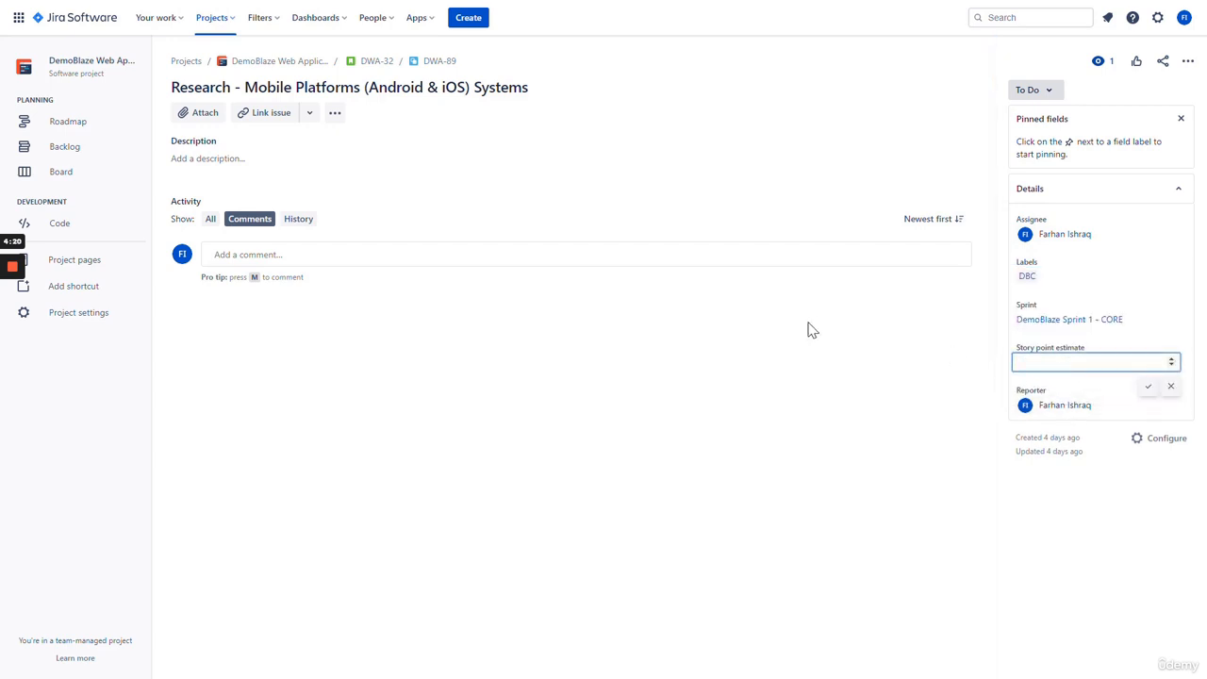
pyautogui.write('1')
pyautogui.click(1148, 387)
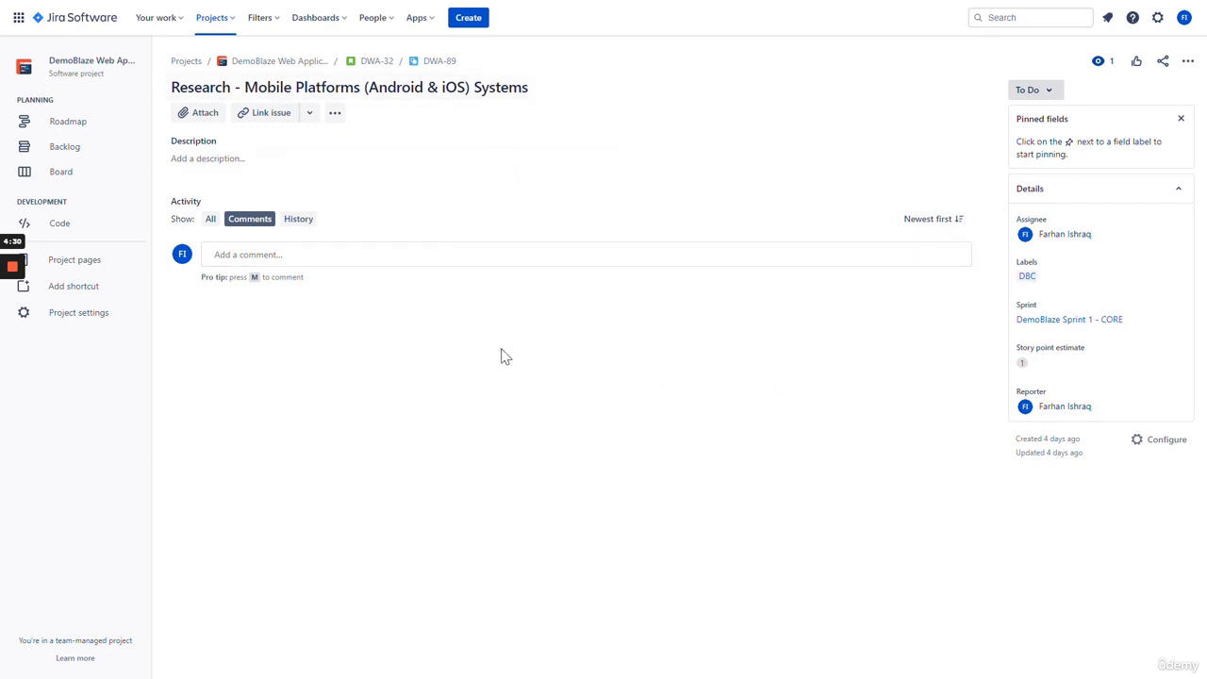
pyautogui.click(377, 61)
pyautogui.scroll(-3, 566, 368)
pyautogui.scroll(-1, 577, 356)
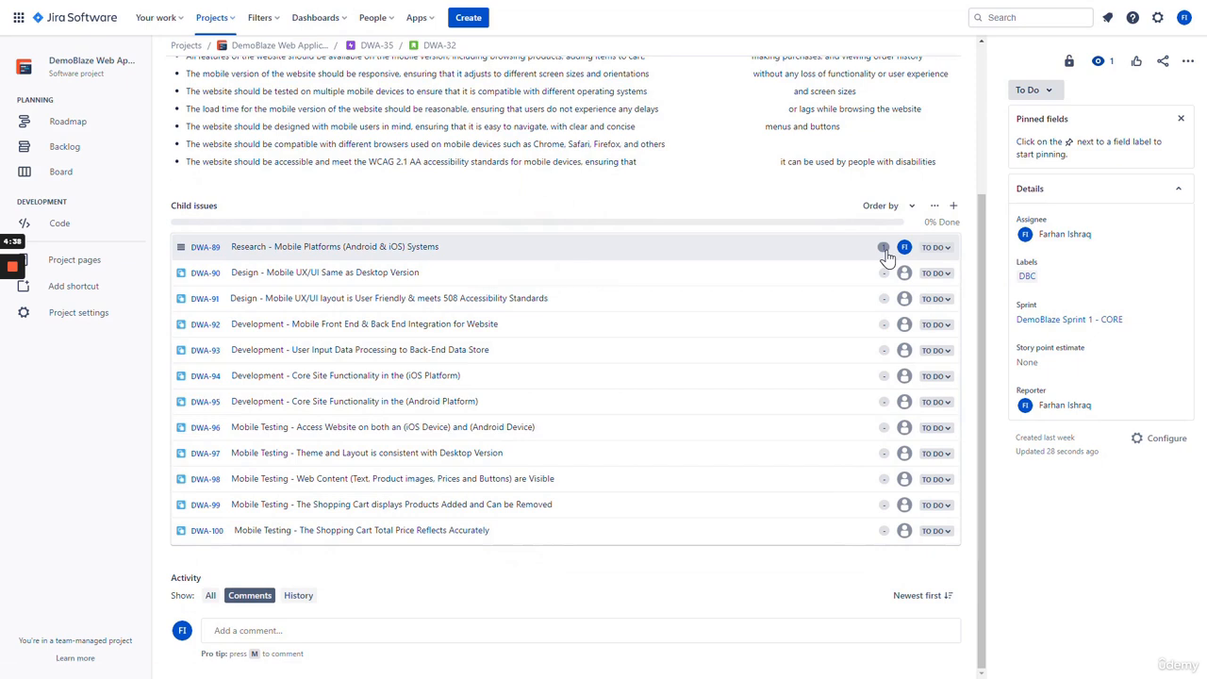
# - Assign DWA-90 to yourself, label it DBC and estimate it at 1 point
pyautogui.click(215, 279)
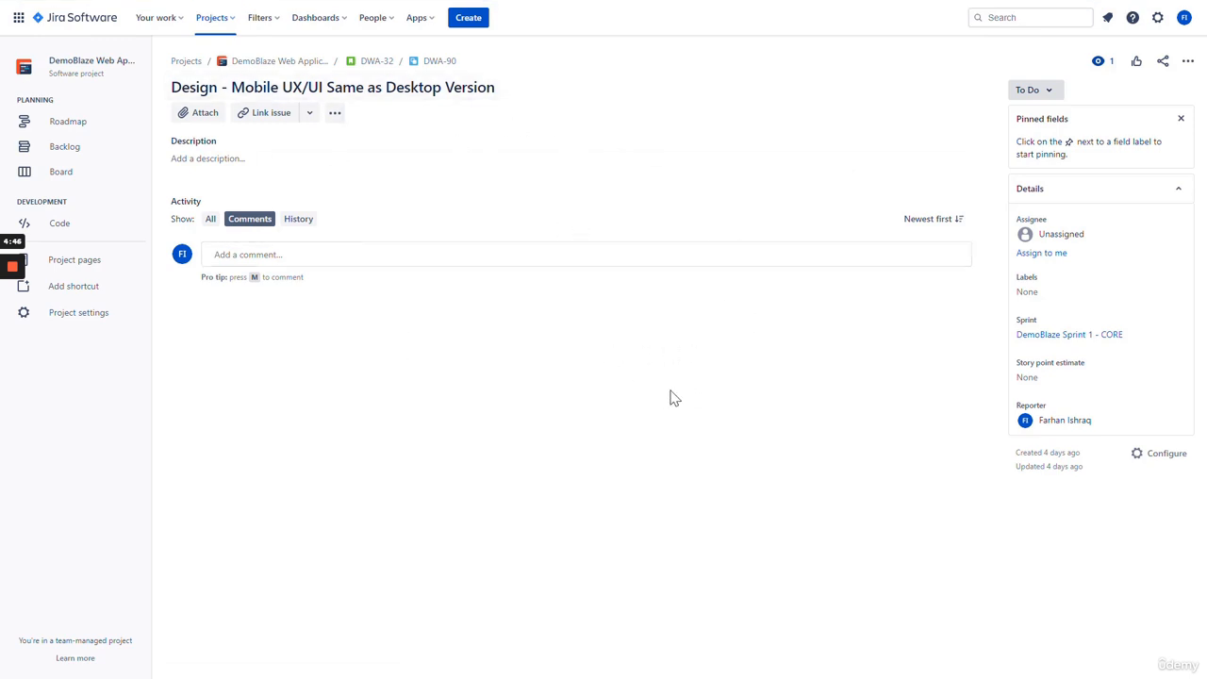
pyautogui.click(1036, 255)
pyautogui.click(1045, 287)
pyautogui.click(1034, 324)
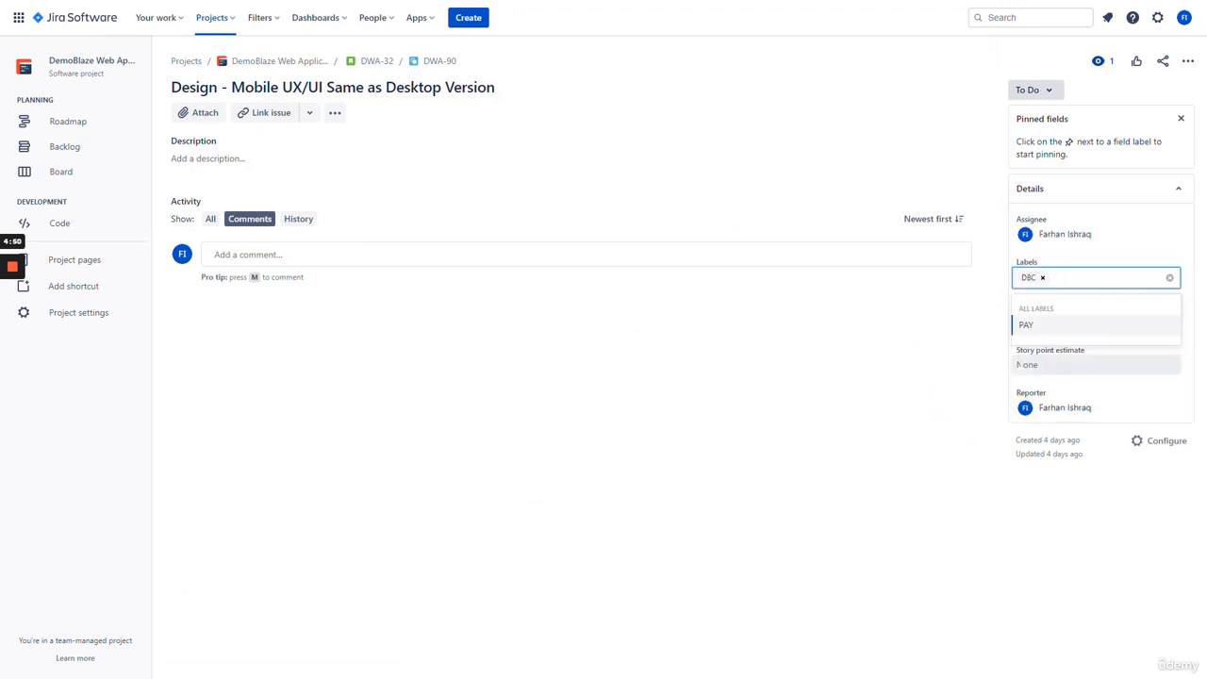
pyautogui.click(1052, 373)
pyautogui.click(1045, 367)
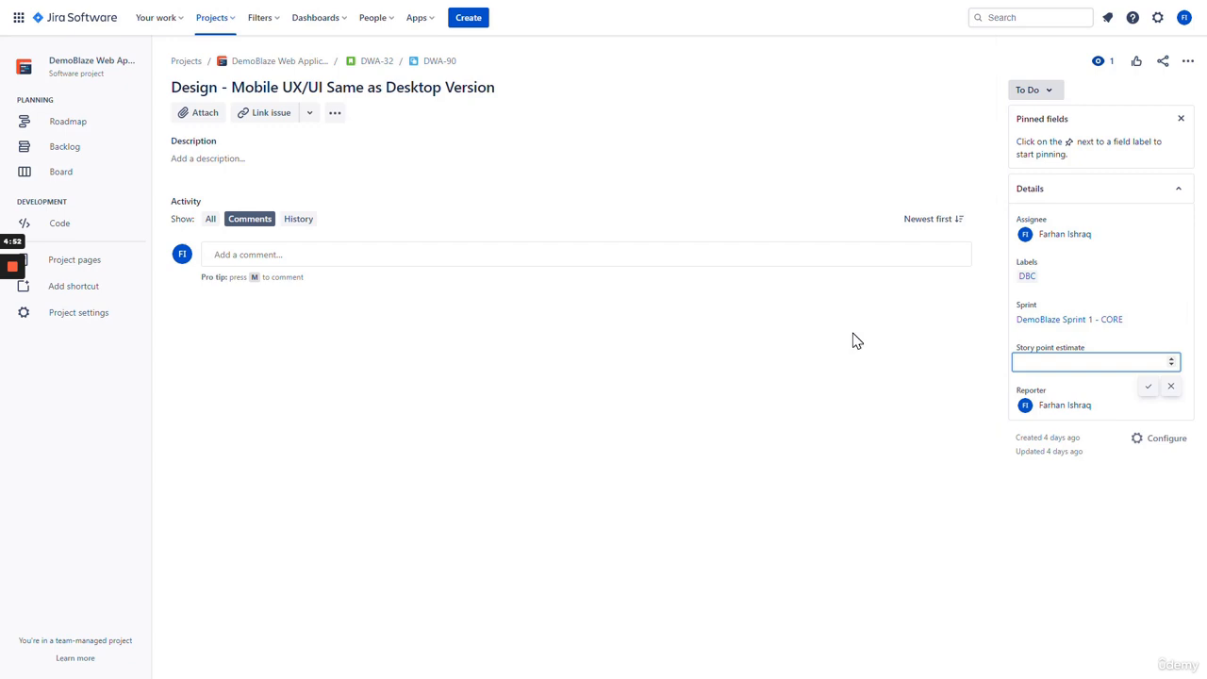
pyautogui.press('Return')
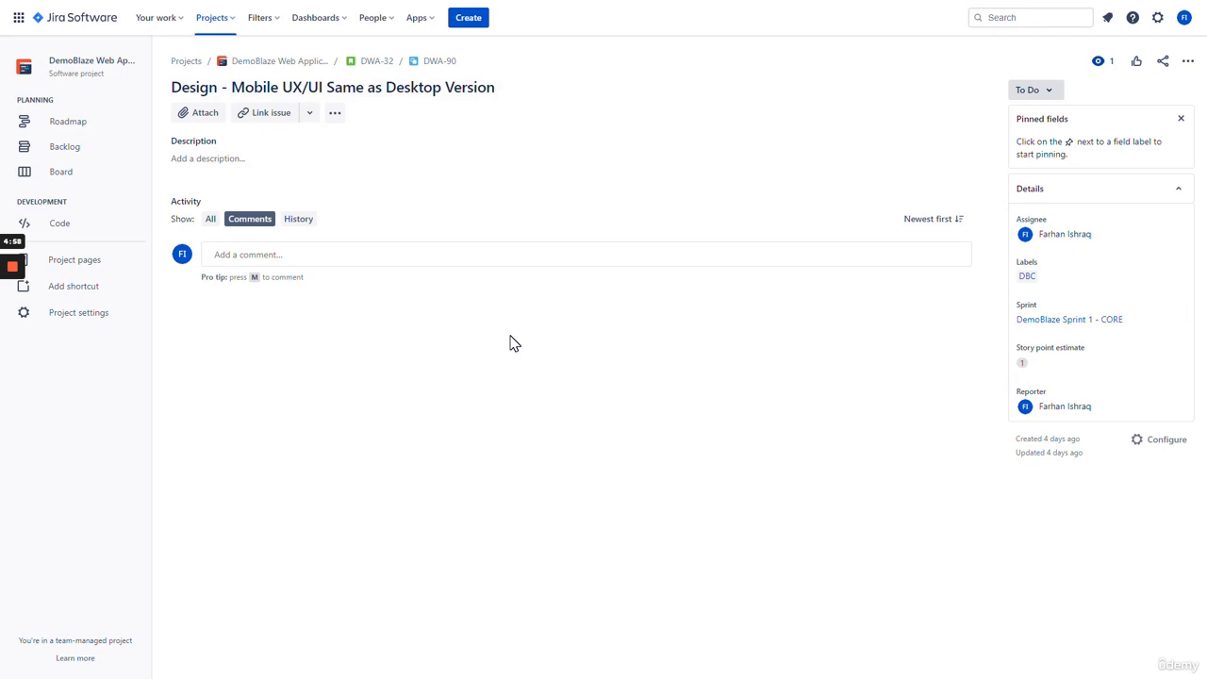
pyautogui.click(375, 62)
pyautogui.scroll(-2, 487, 350)
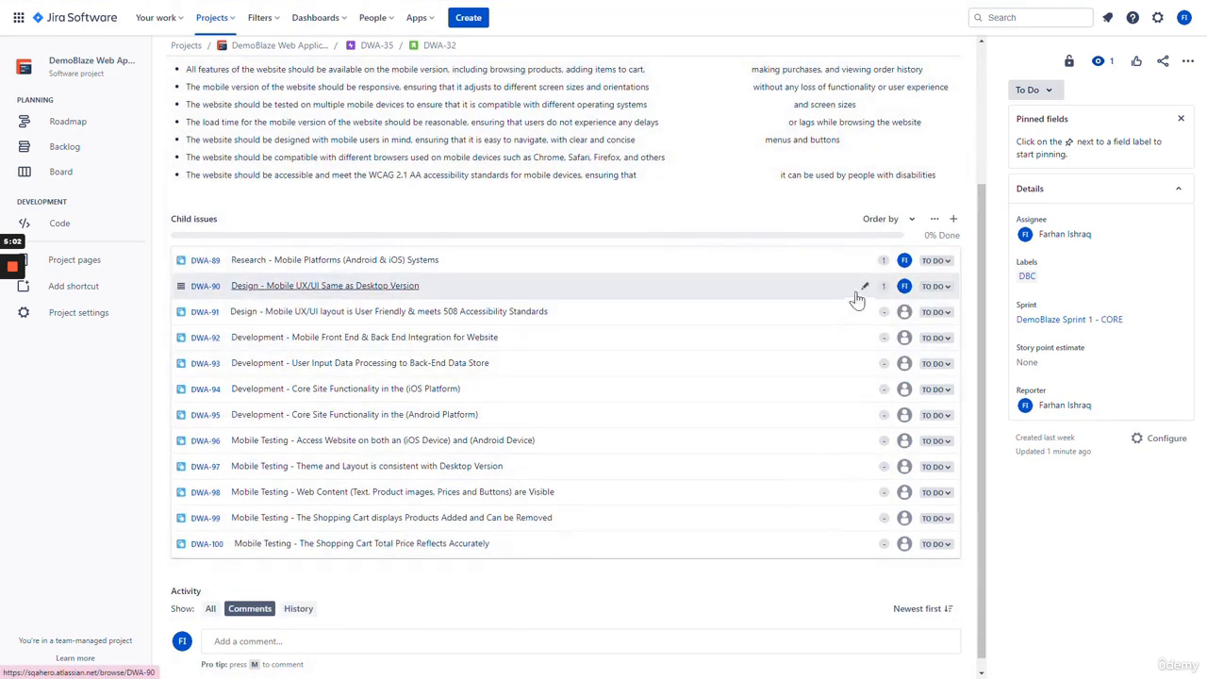
# - Assign DWA-91 to yourself with the DBC label and 1 story point
pyautogui.click(314, 313)
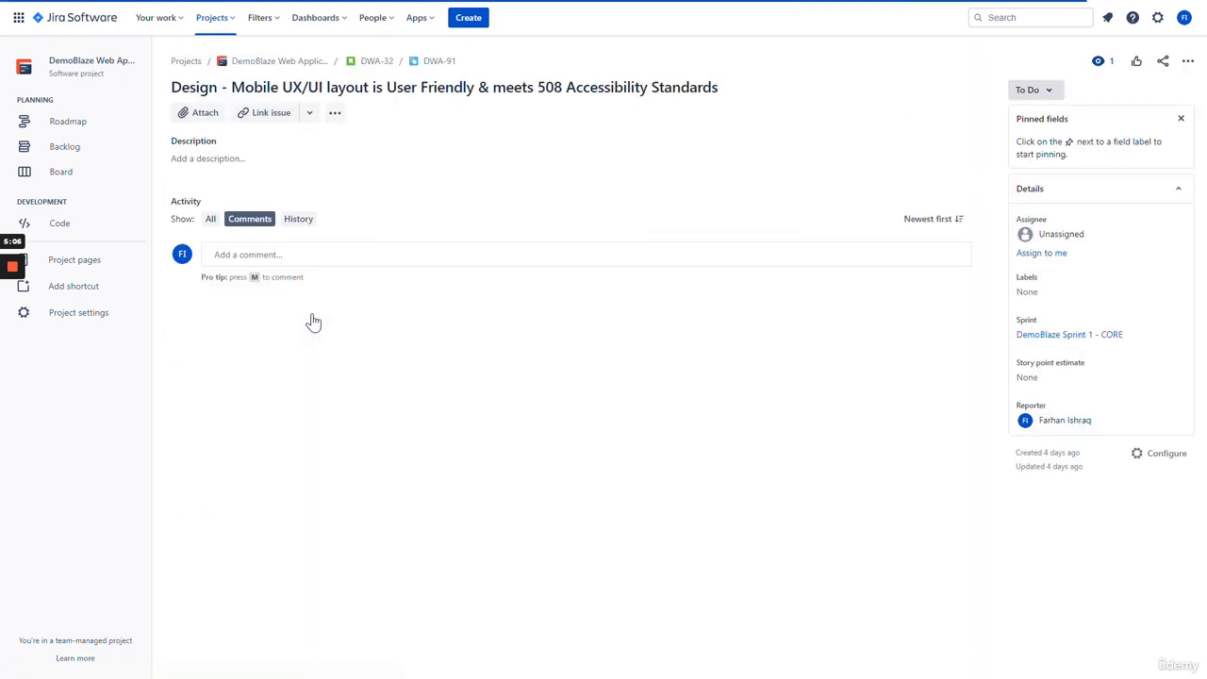
pyautogui.click(1058, 262)
pyautogui.click(1043, 283)
pyautogui.click(1043, 324)
pyautogui.click(990, 359)
pyautogui.click(1028, 364)
pyautogui.write('1')
pyautogui.click(1149, 387)
pyautogui.click(380, 62)
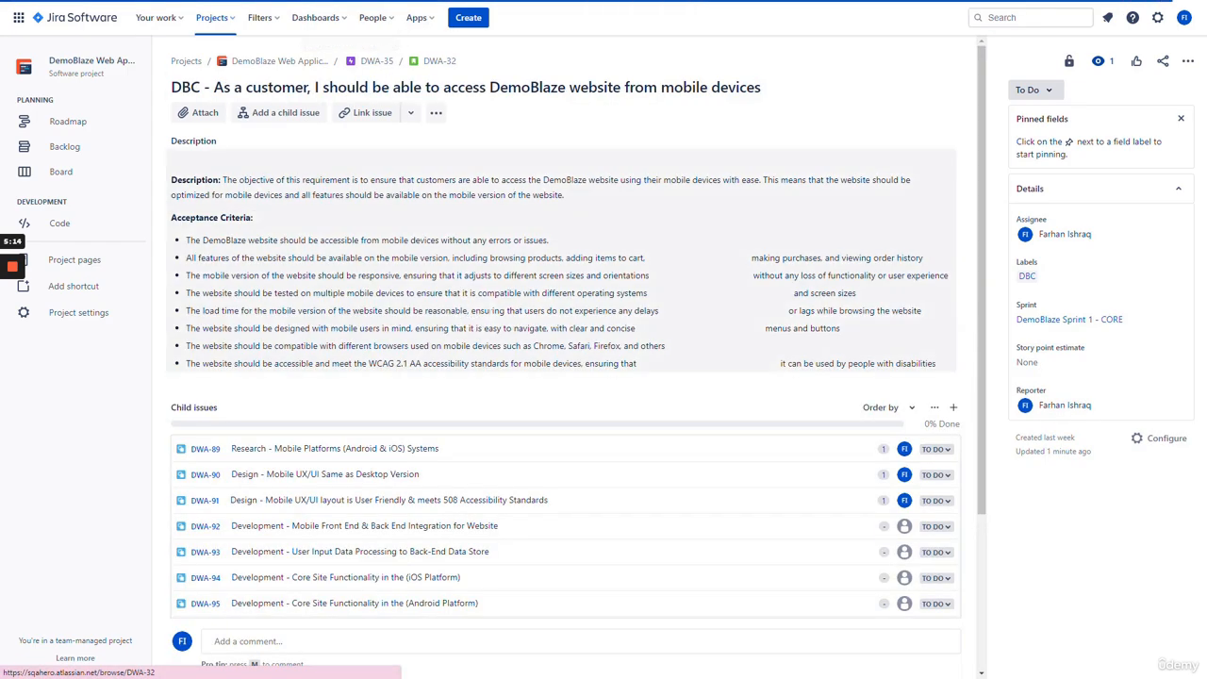
pyautogui.scroll(-3, 471, 283)
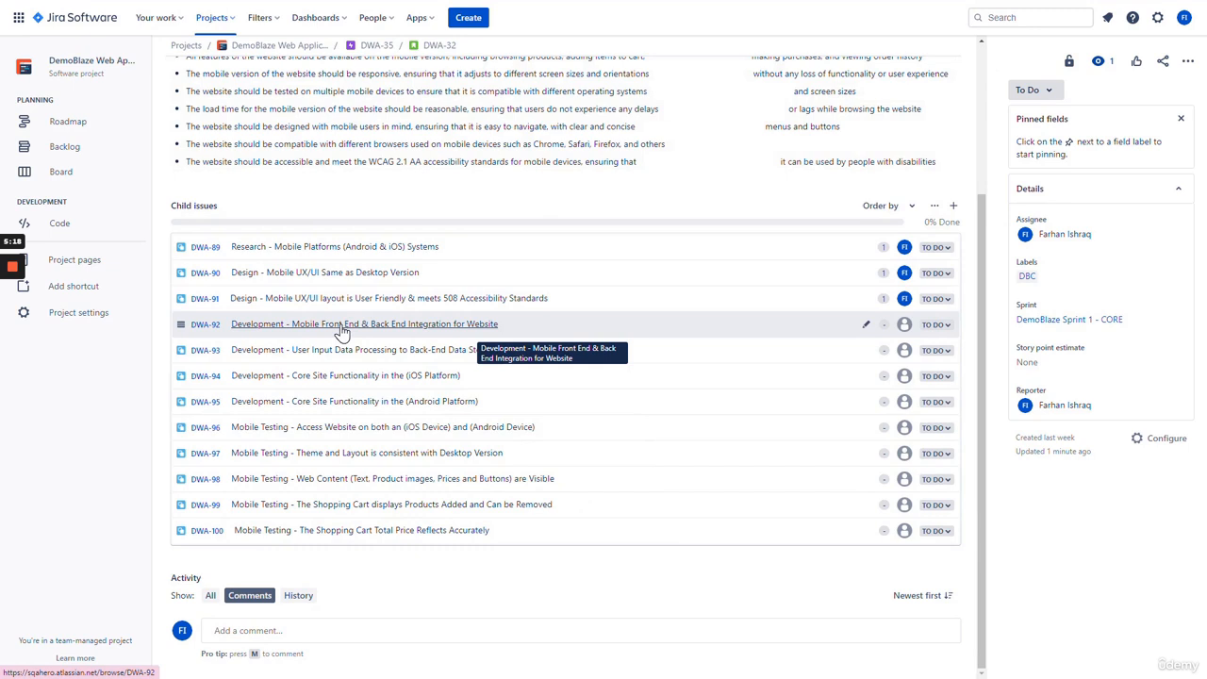
# - Assign DWA-92 to yourself with the DBC label and 2 story points
pyautogui.click(342, 330)
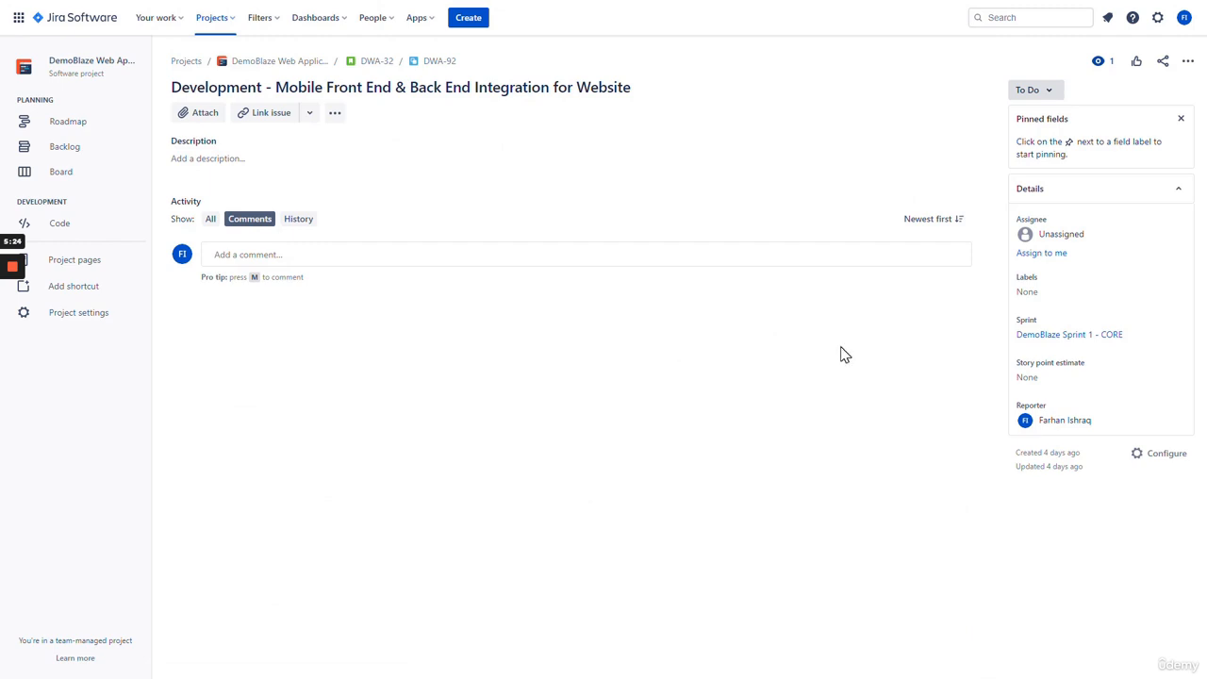
pyautogui.click(1042, 292)
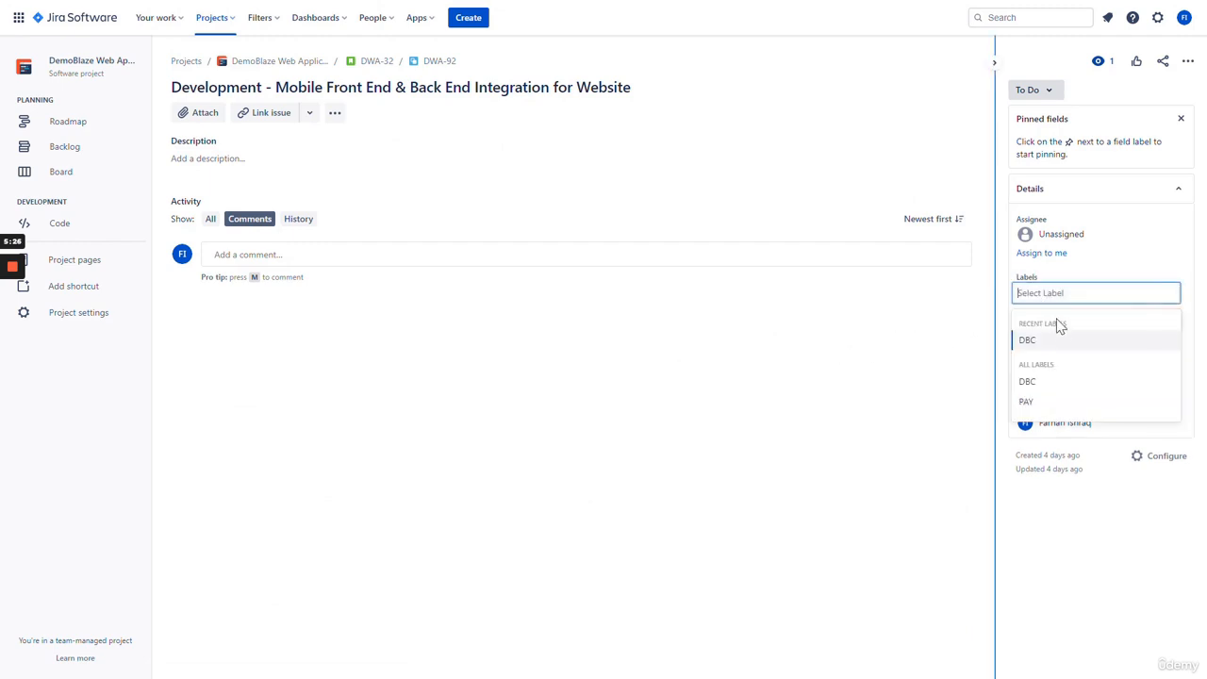
pyautogui.click(1052, 346)
pyautogui.click(1054, 253)
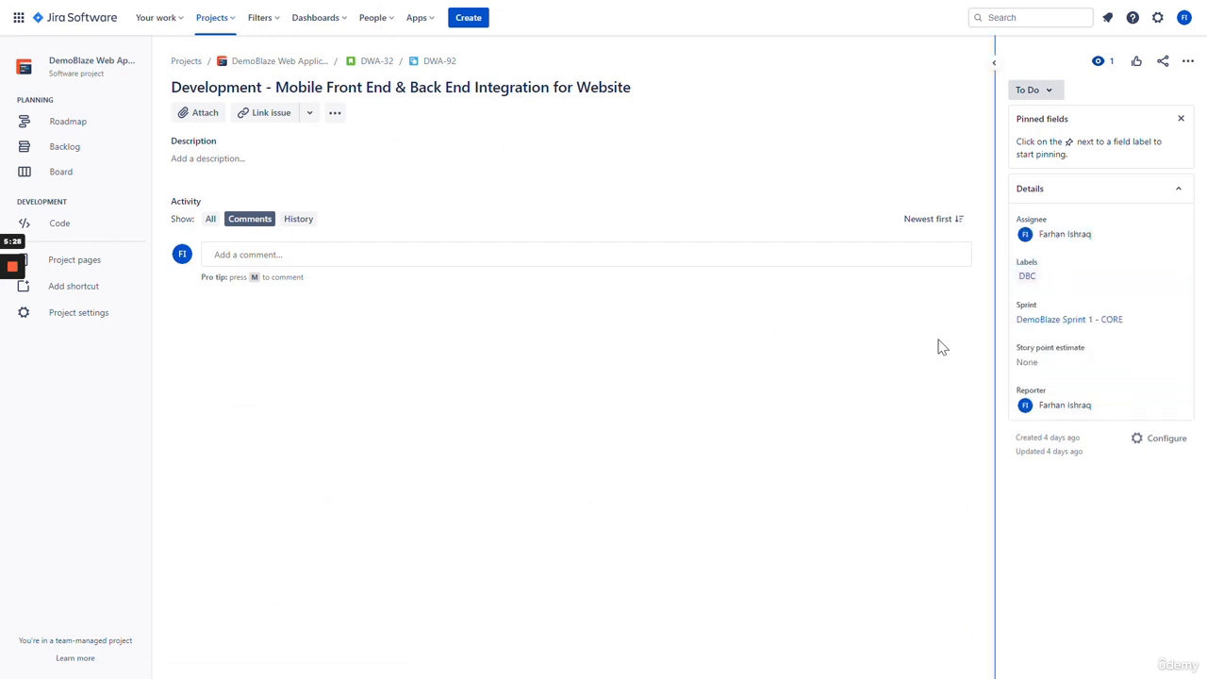
pyautogui.click(1040, 364)
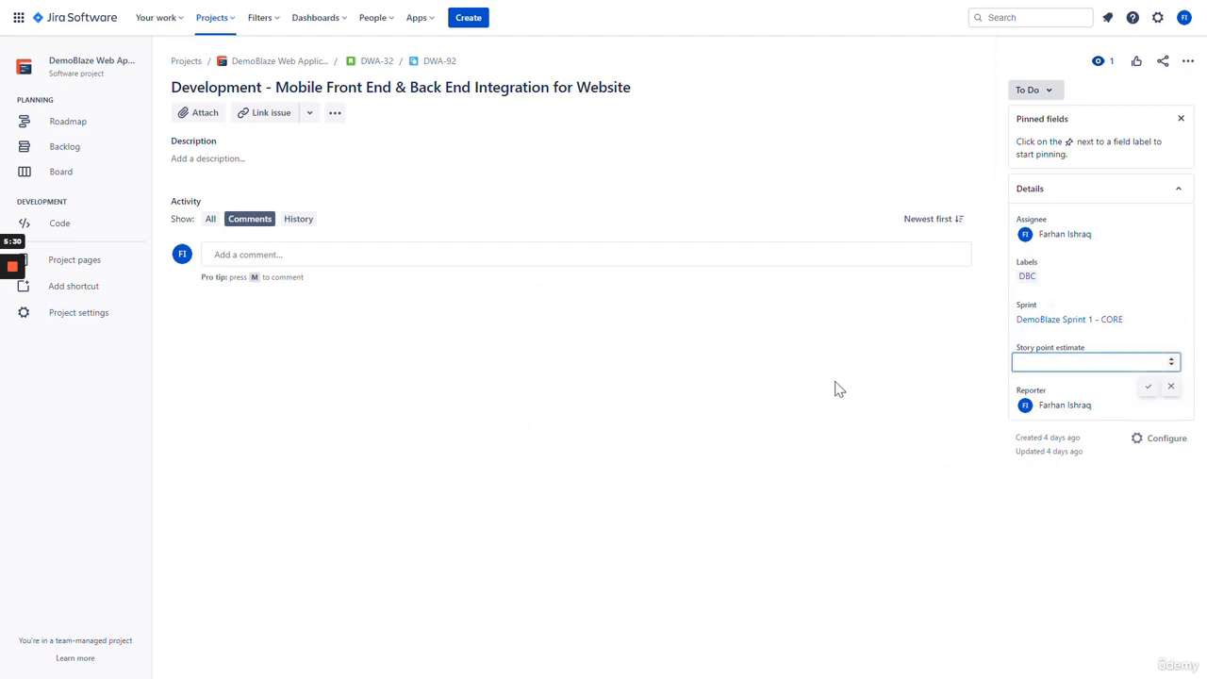
pyautogui.write('2')
pyautogui.click(1148, 386)
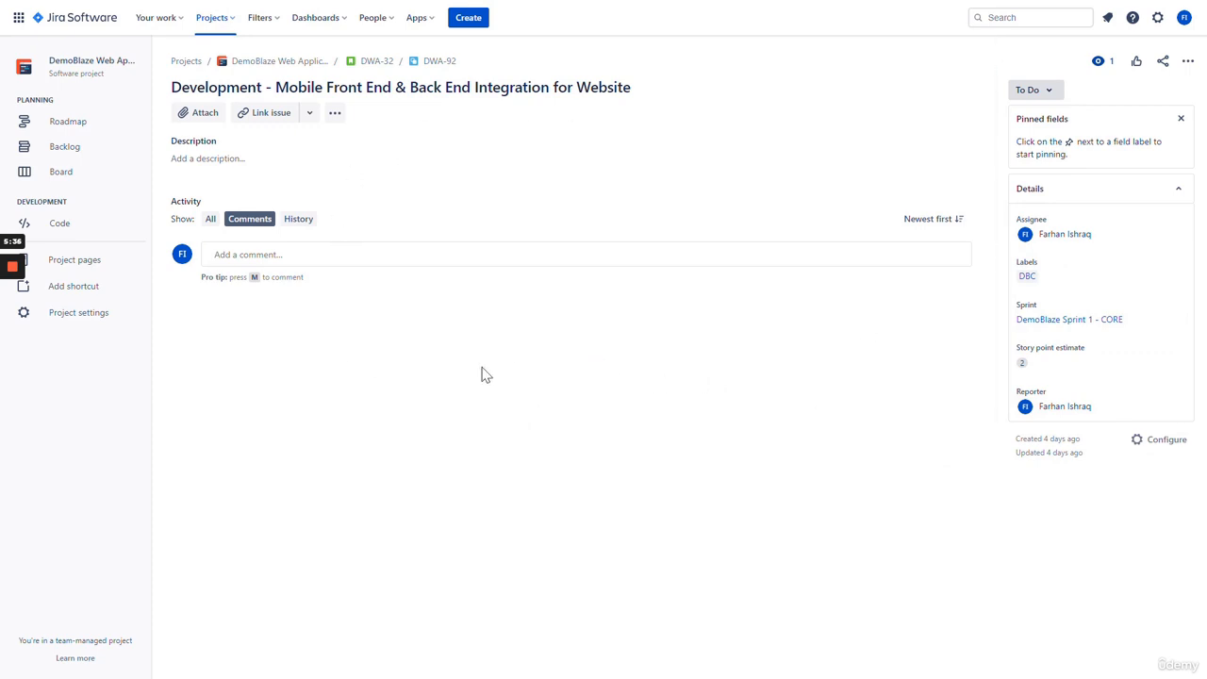
pyautogui.click(377, 61)
# - Assign DWA-93 to yourself with the DBC label and 2 story points
pyautogui.scroll(-3, 378, 424)
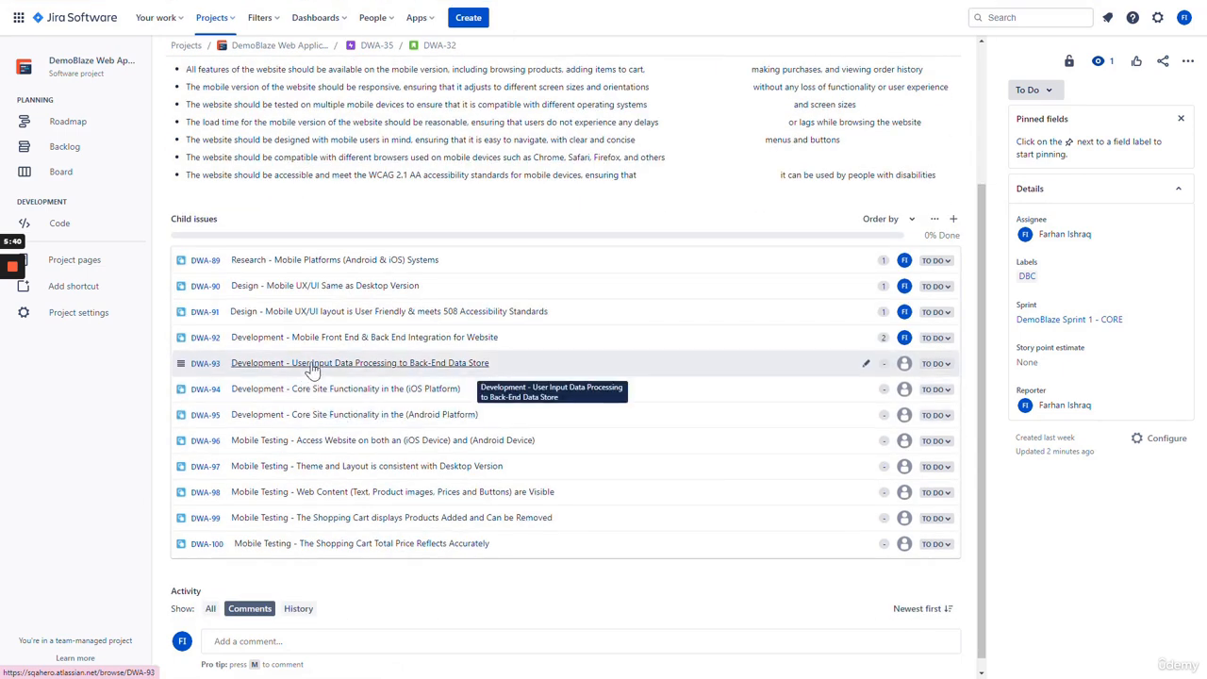
pyautogui.click(315, 366)
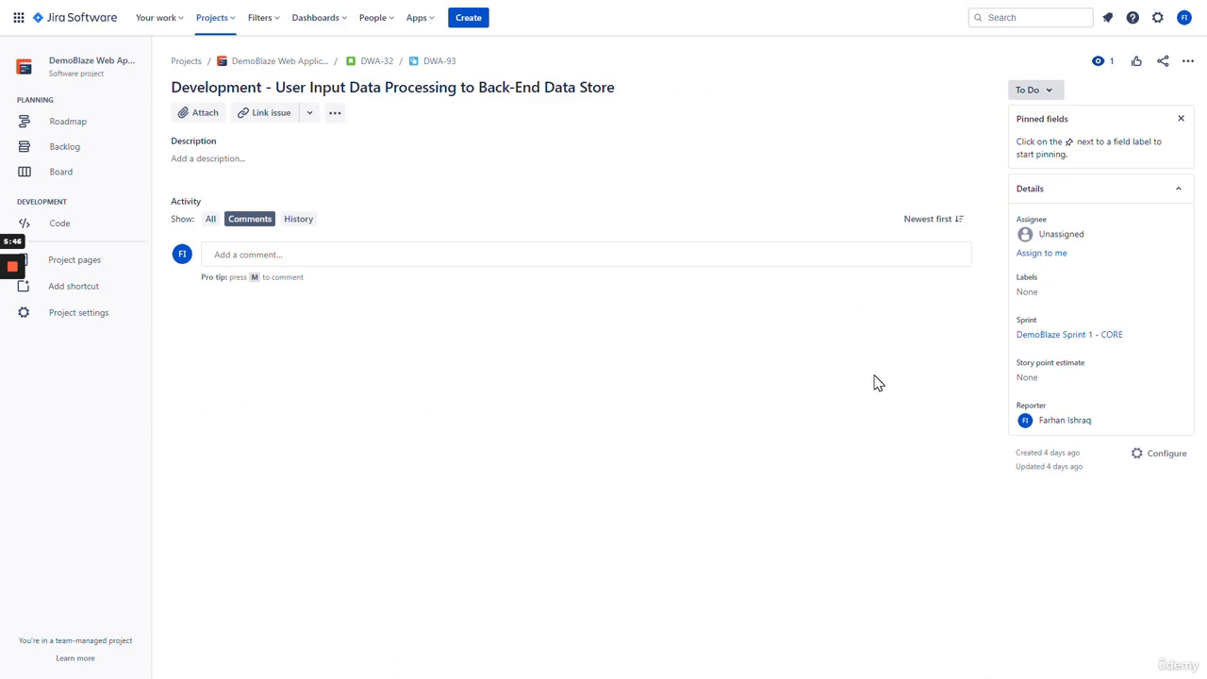
pyautogui.click(1043, 257)
pyautogui.click(1036, 281)
pyautogui.click(1045, 325)
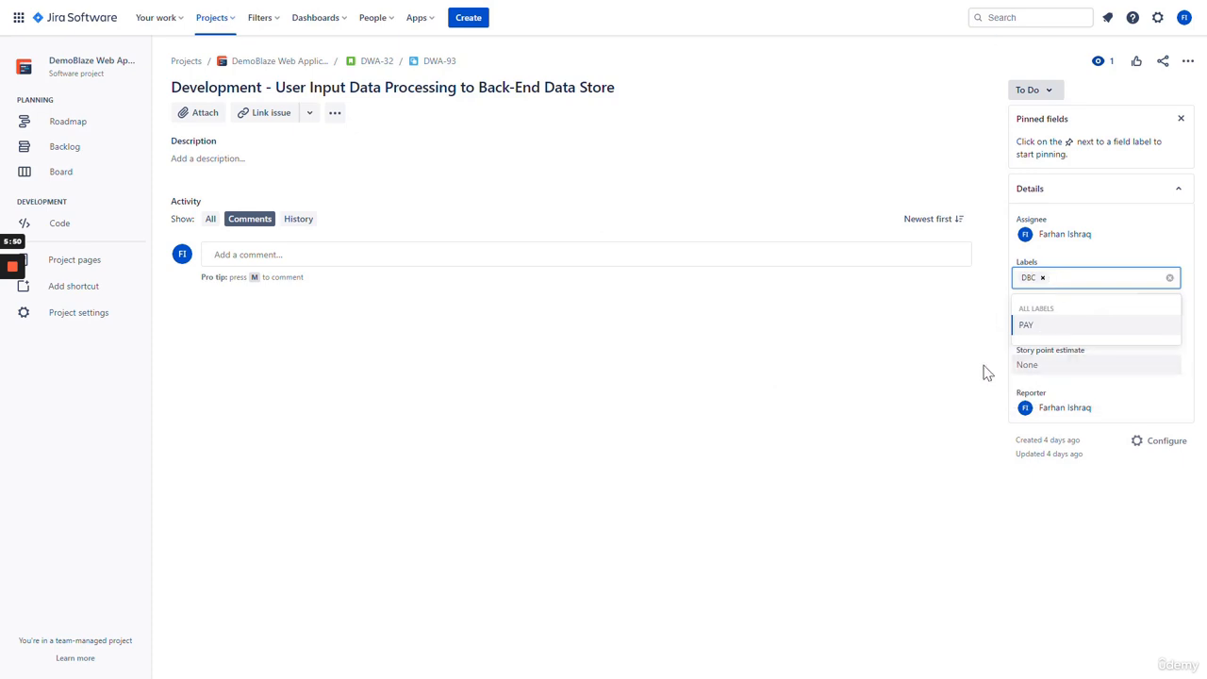
pyautogui.click(986, 375)
pyautogui.click(1059, 372)
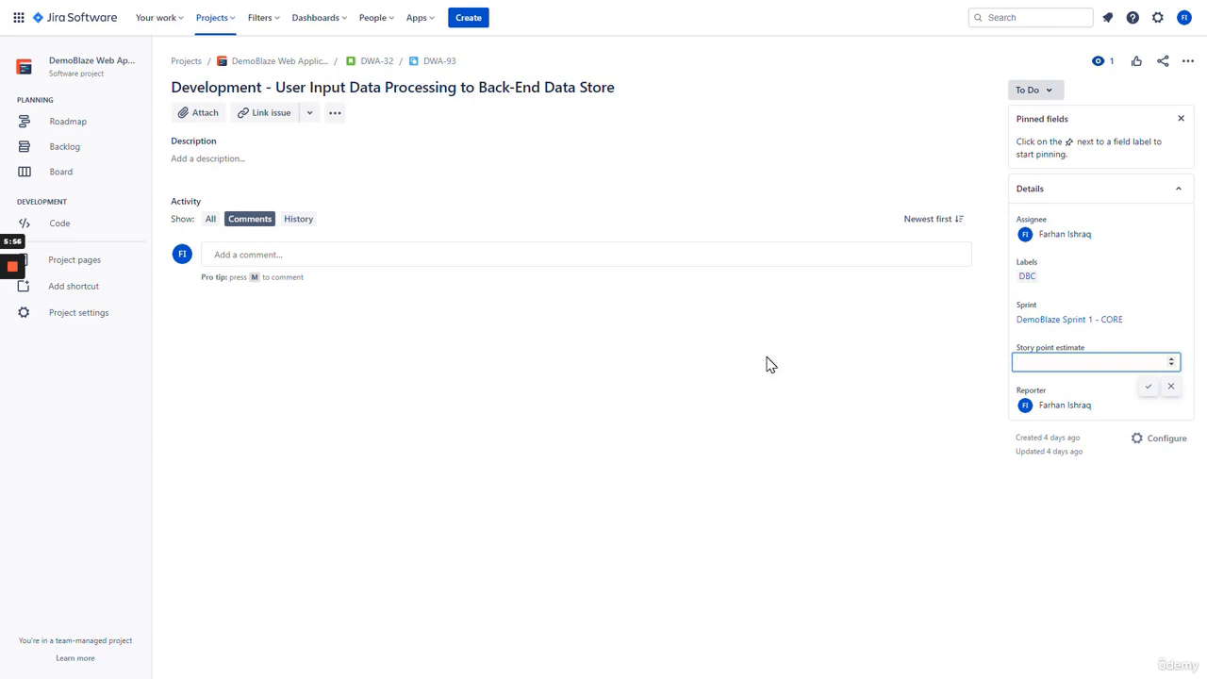
pyautogui.click(578, 416)
pyautogui.click(377, 61)
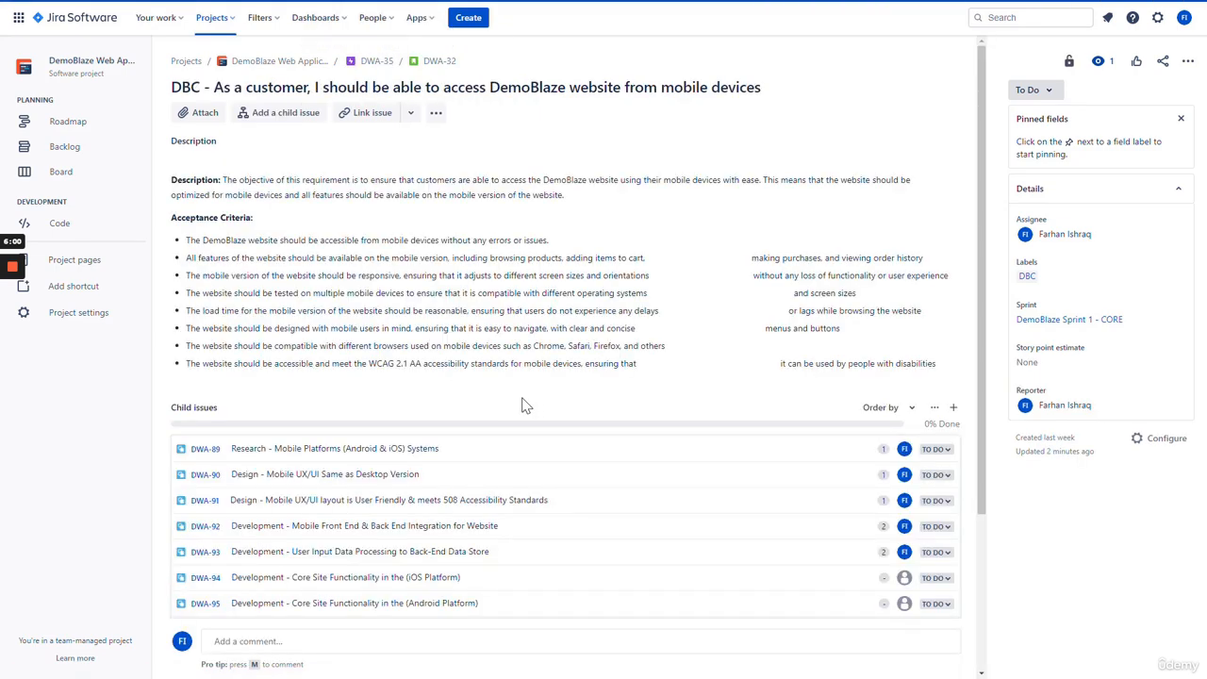
pyautogui.scroll(-2, 526, 405)
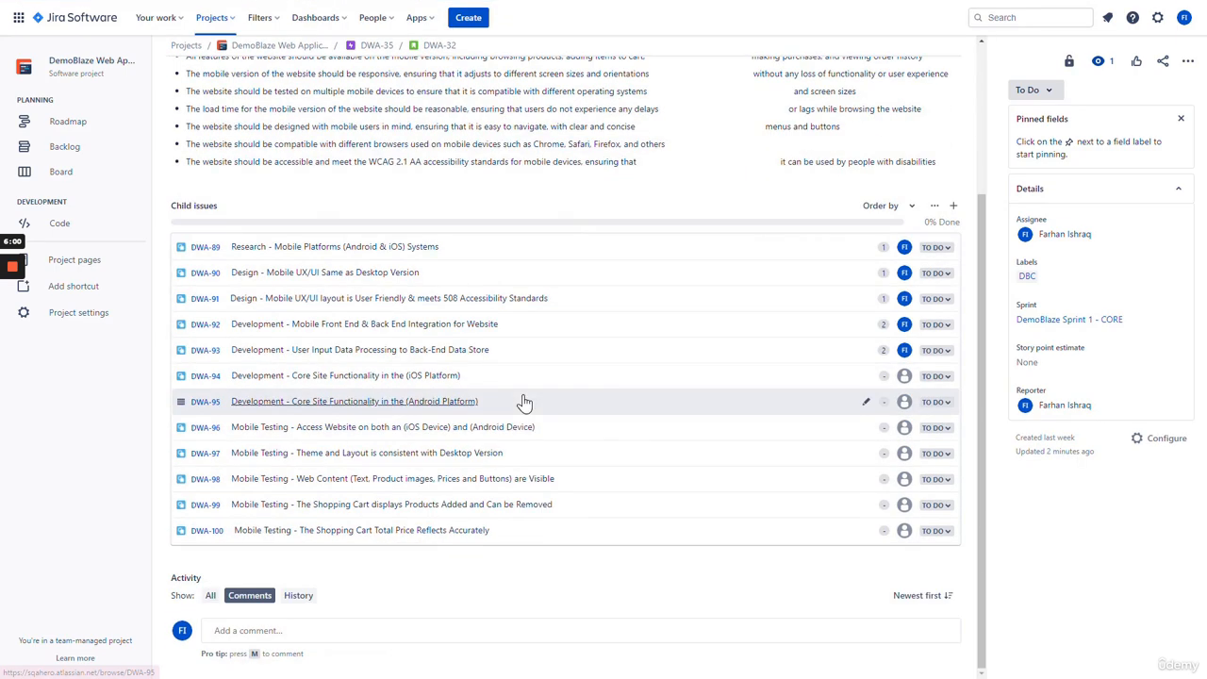
# - Give DWA-94 the DBC label and a 2-point story estimate
pyautogui.click(326, 377)
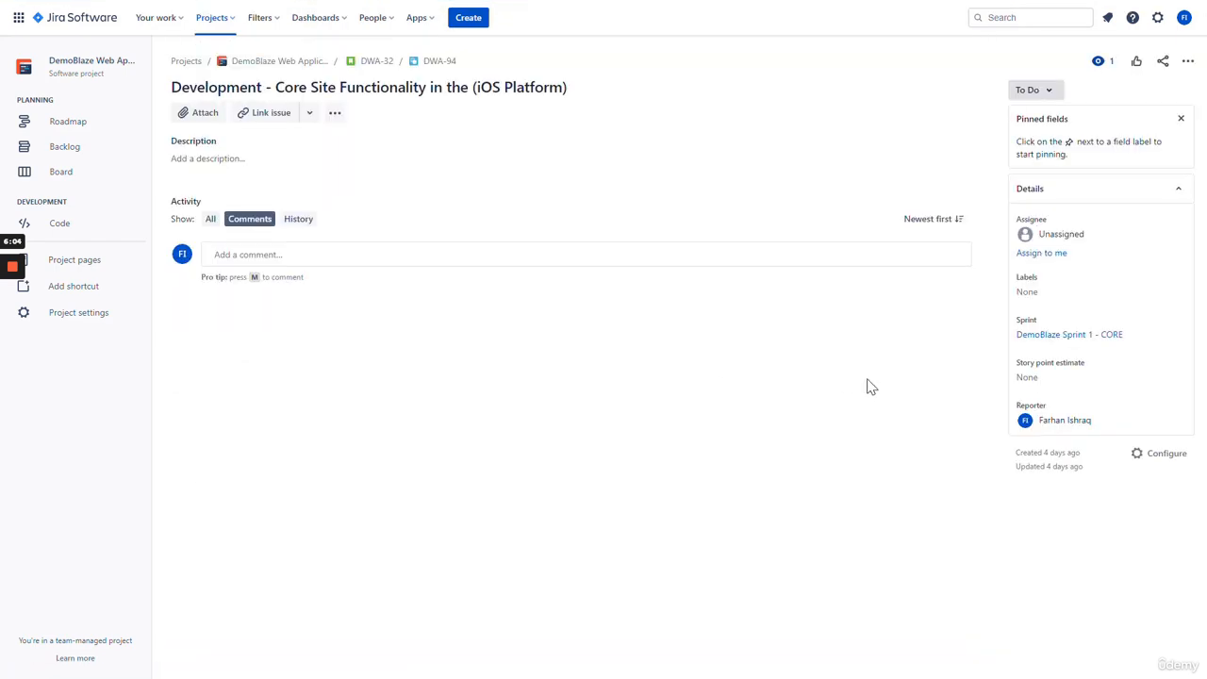
pyautogui.click(1047, 294)
pyautogui.click(1052, 340)
pyautogui.click(1047, 381)
pyautogui.write('2')
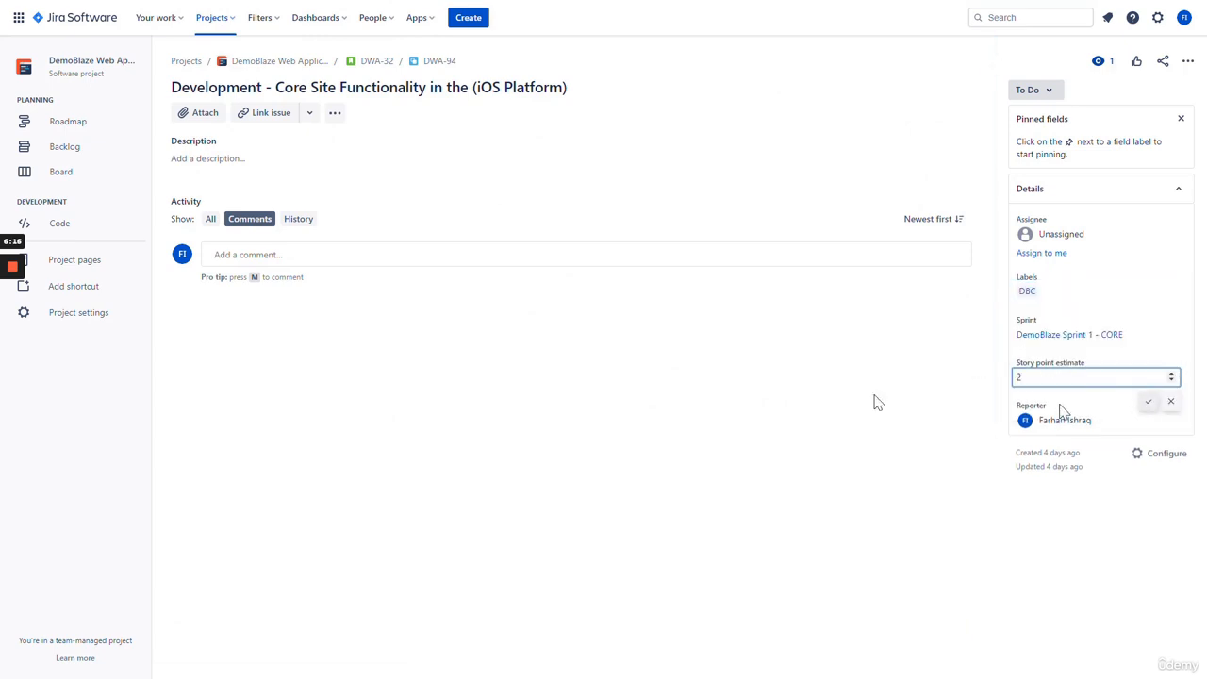
pyautogui.click(1141, 408)
pyautogui.click(376, 61)
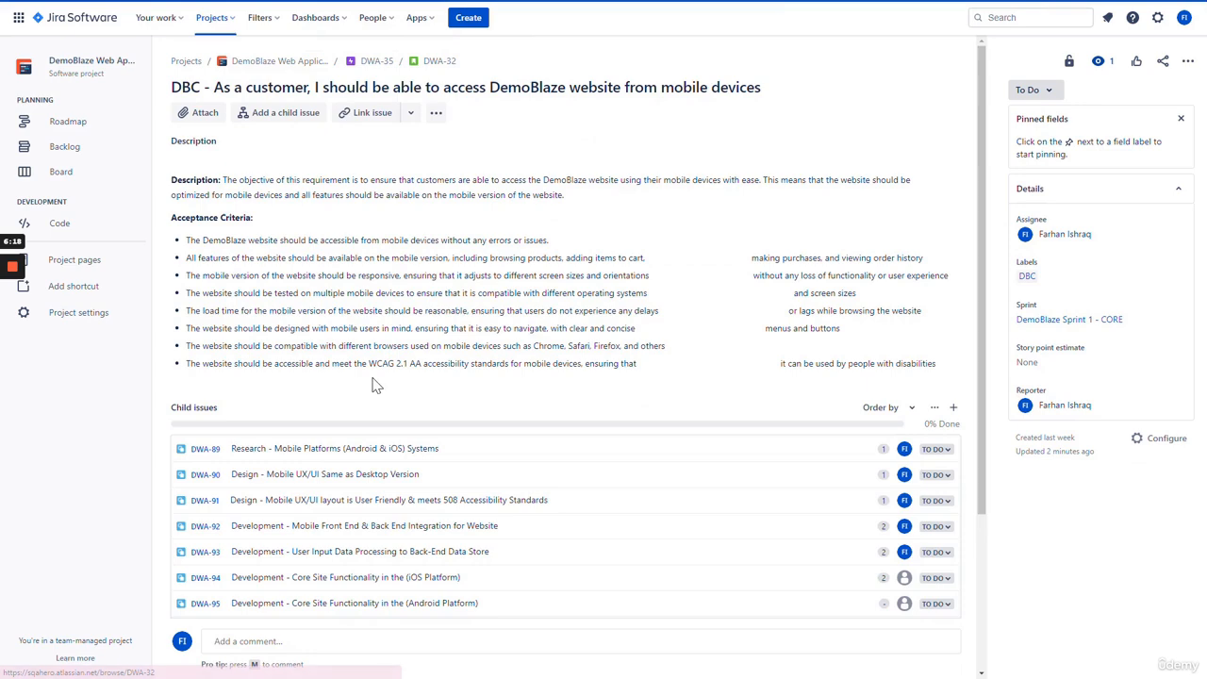
pyautogui.scroll(-4, 422, 362)
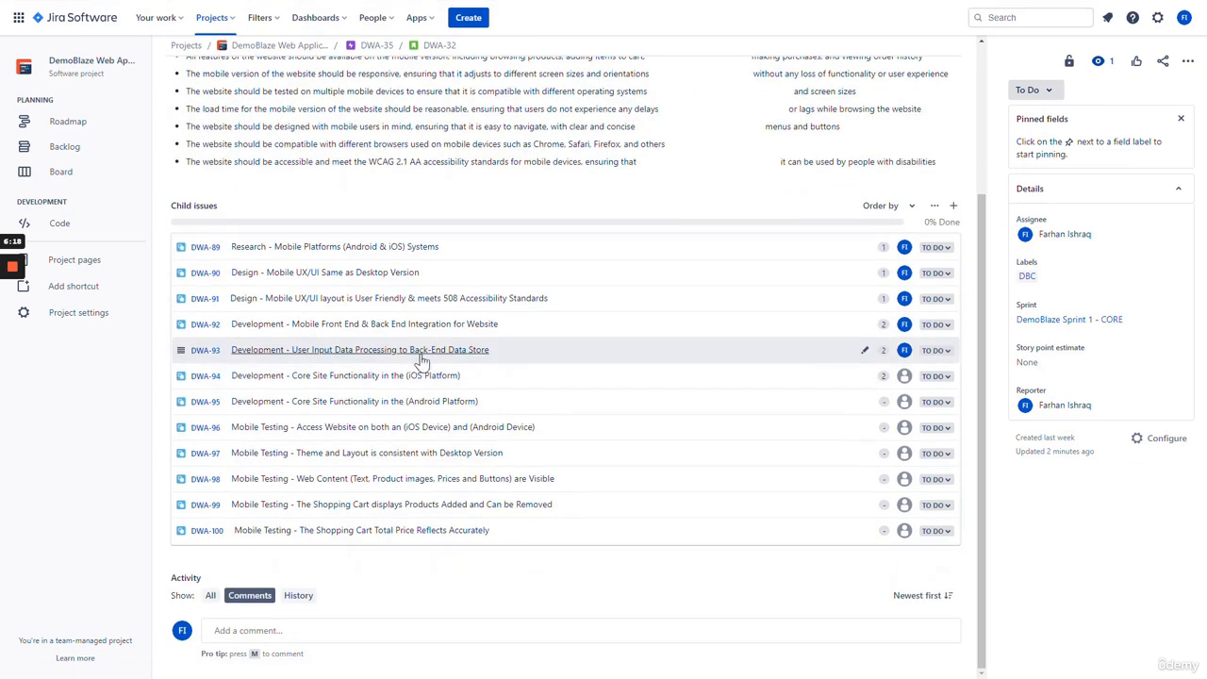
# - Assign DWA-95 to yourself with the DBC label and 2 story points
pyautogui.click(367, 404)
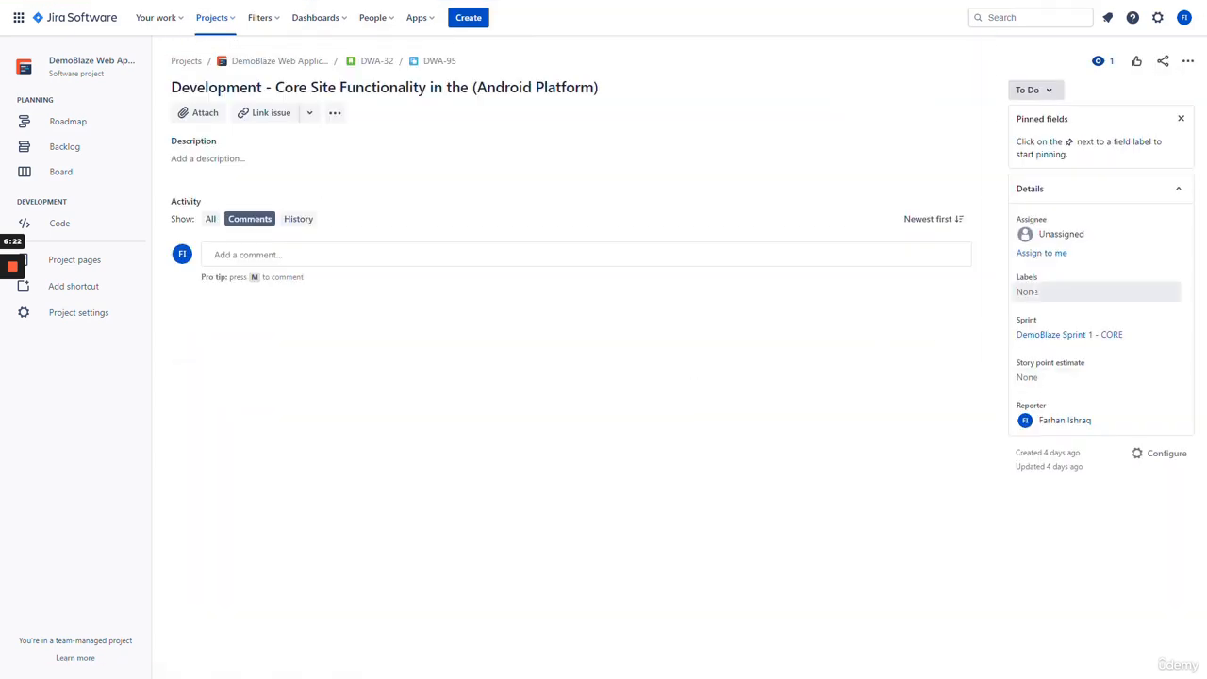
pyautogui.click(1042, 260)
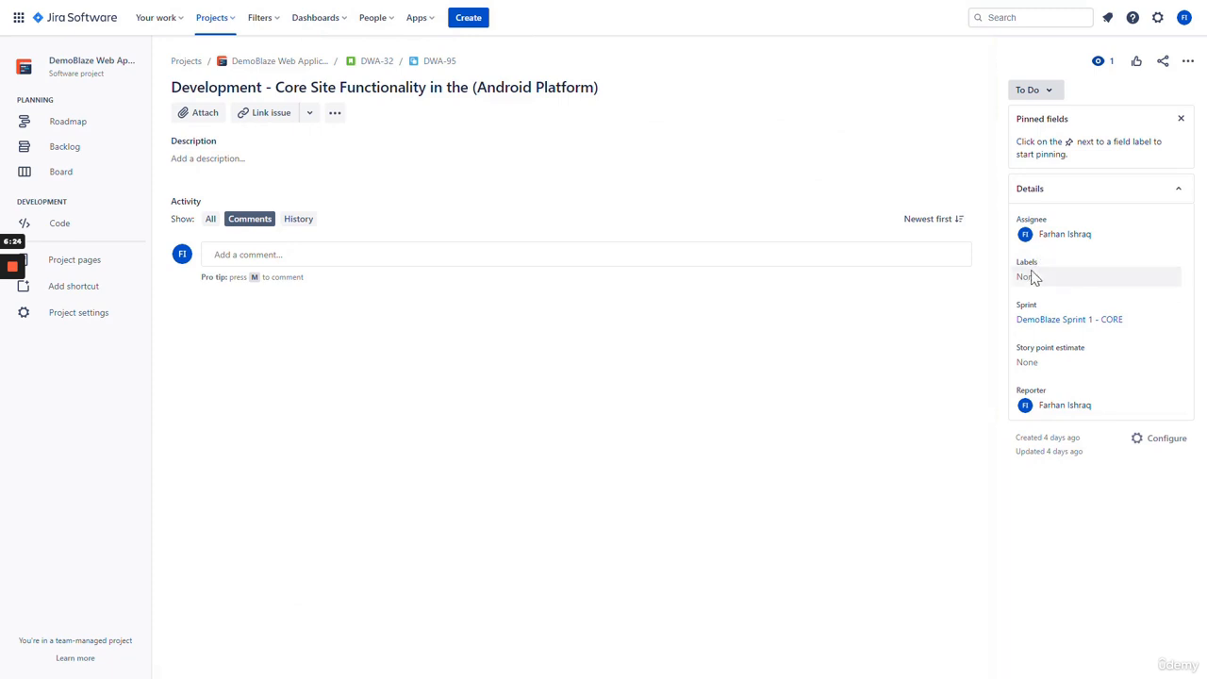
pyautogui.click(1030, 276)
pyautogui.click(1049, 322)
pyautogui.click(1047, 382)
pyautogui.click(1047, 376)
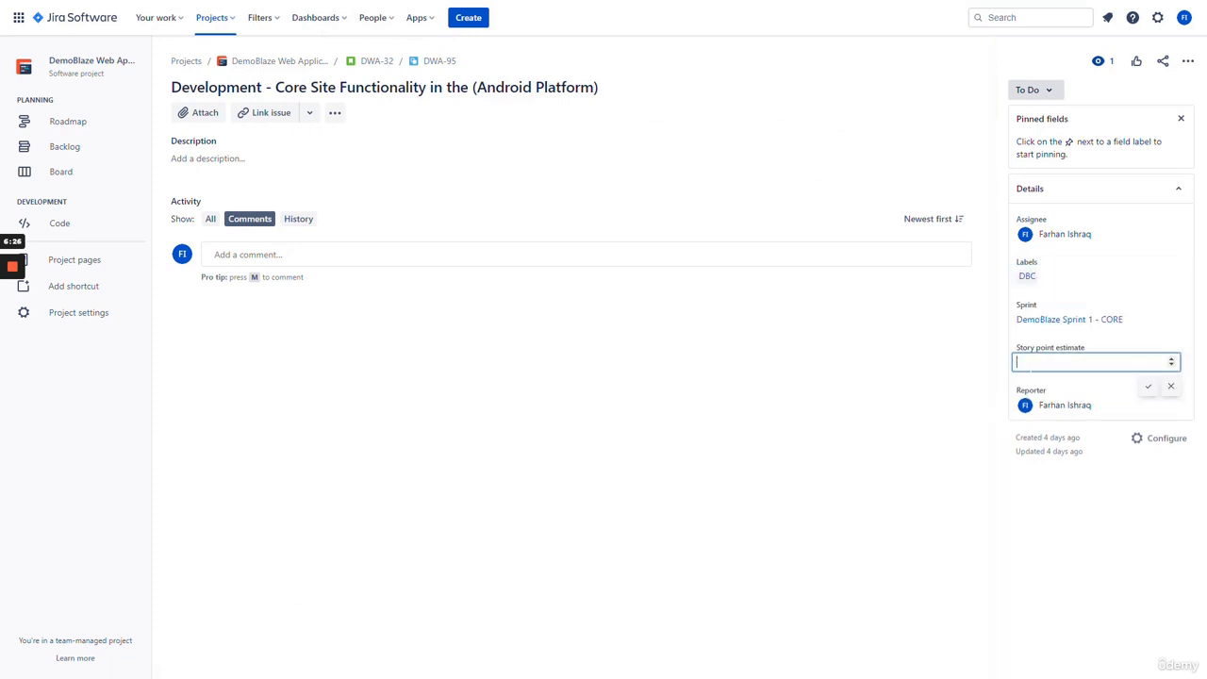
pyautogui.write('2')
pyautogui.press('Return')
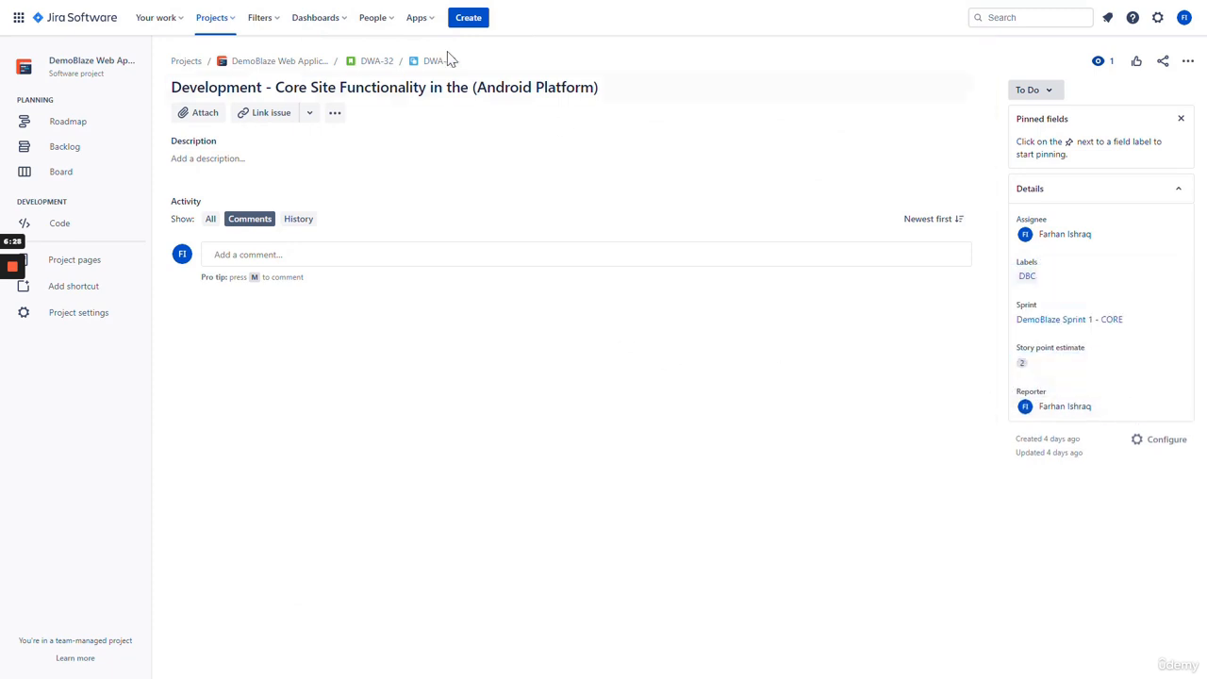
pyautogui.click(376, 60)
pyautogui.scroll(-2, 488, 384)
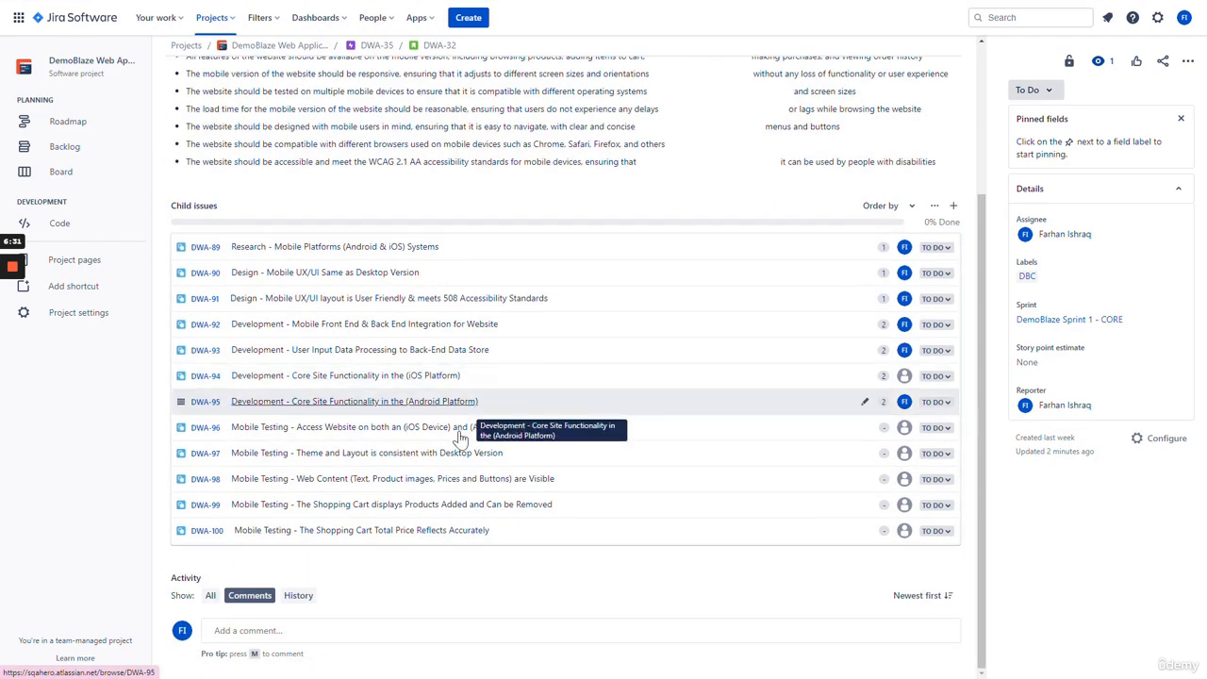
# - Assign child issue DWA-94 to yourself and return to story DWA-32
pyautogui.click(440, 376)
pyautogui.click(1043, 255)
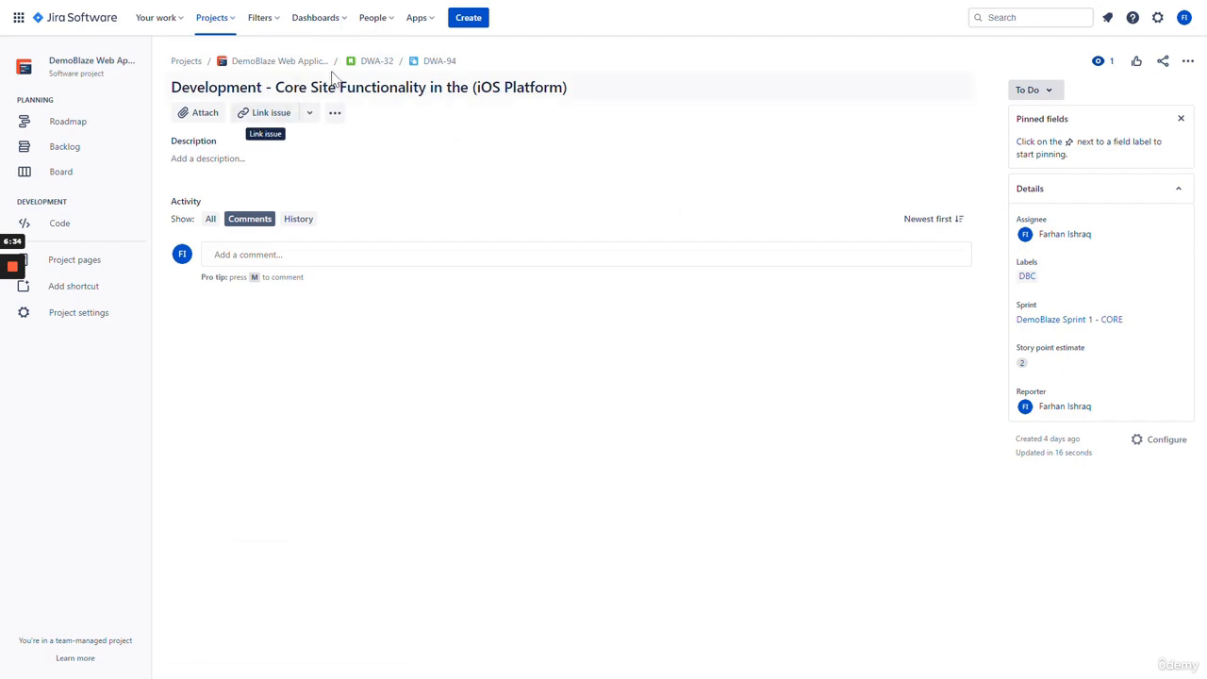
pyautogui.click(379, 63)
pyautogui.scroll(-2, 534, 330)
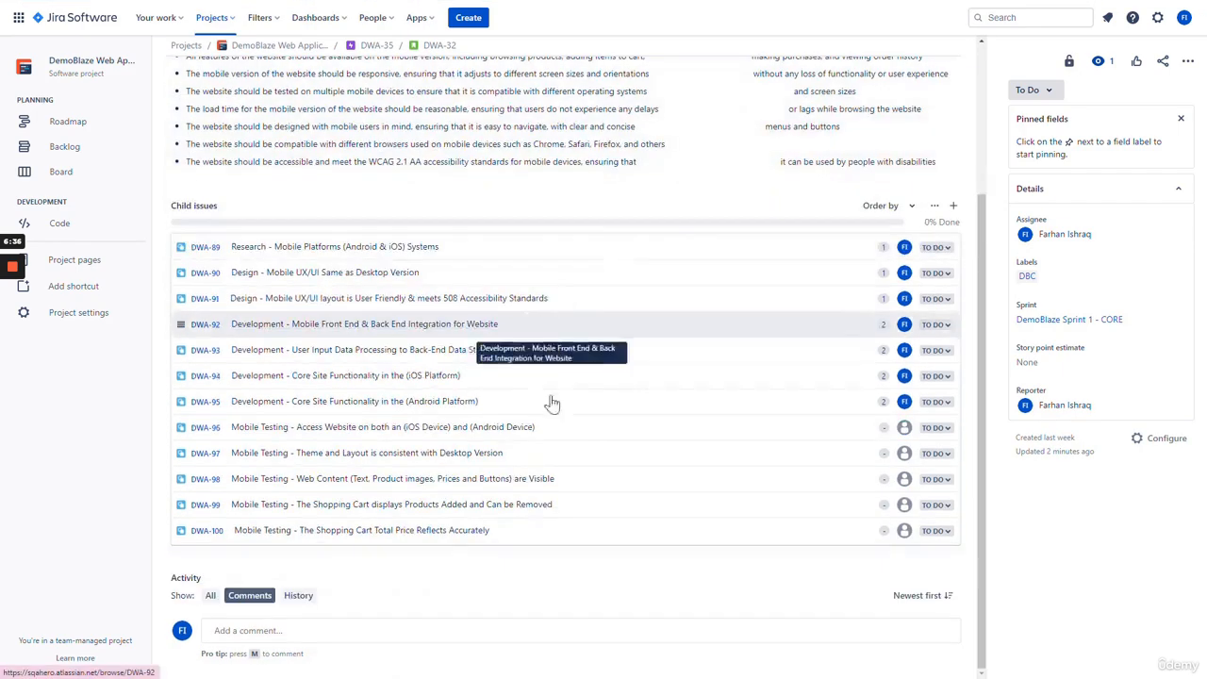
# - Assign DWA-96 to yourself, label it DBC and estimate it at 1 story point
pyautogui.click(377, 432)
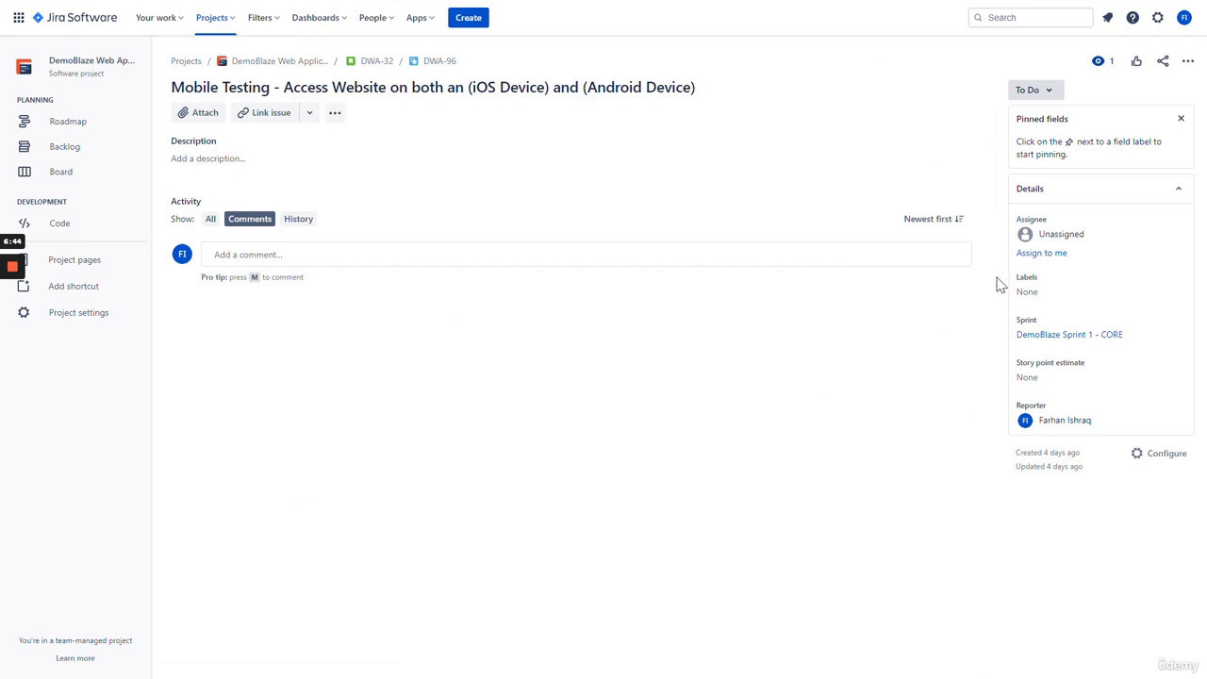
pyautogui.click(1042, 254)
pyautogui.click(1032, 277)
pyautogui.click(1041, 323)
pyautogui.click(1045, 367)
pyautogui.click(1056, 370)
pyautogui.write('1')
pyautogui.press('Return')
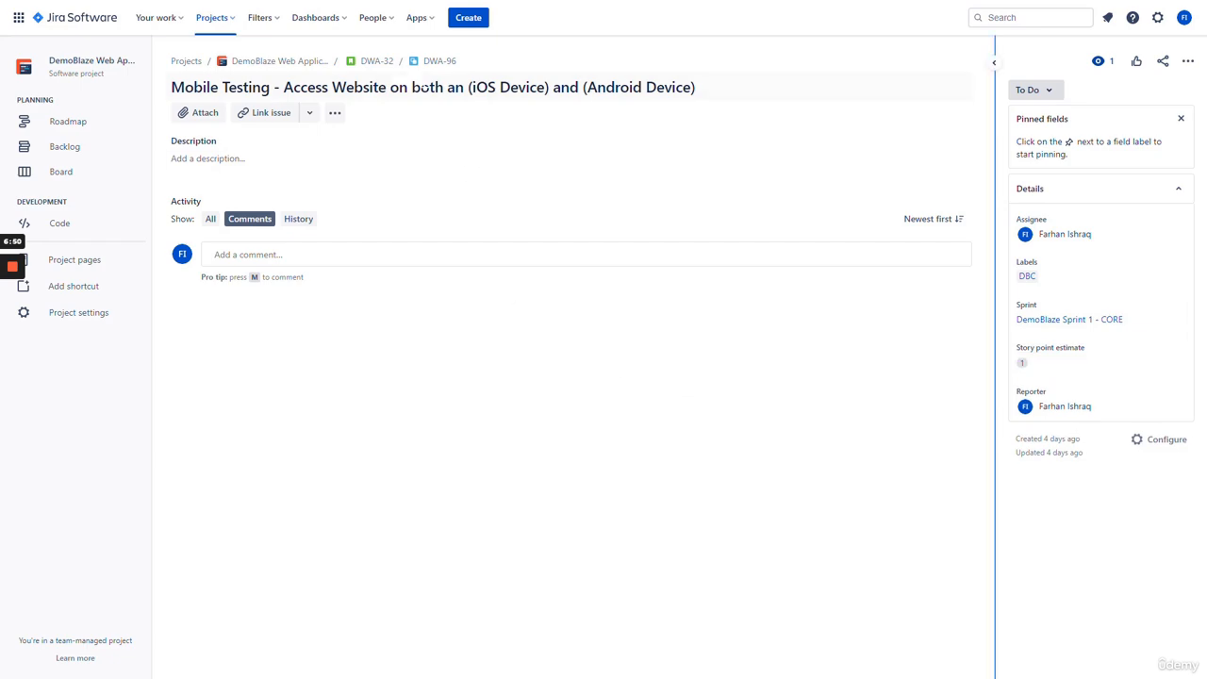
pyautogui.click(376, 62)
pyautogui.scroll(-3, 425, 396)
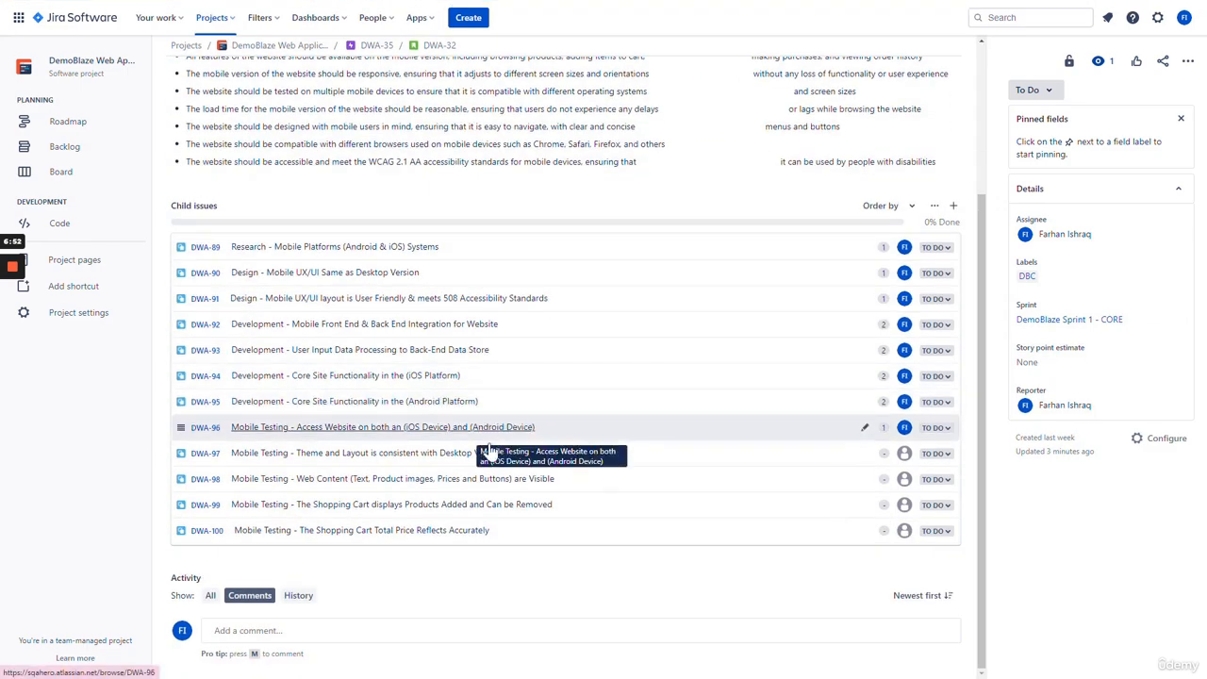
# - Give DWA-97 a 1-point estimate and the DBC label, and assign it to yourself
pyautogui.click(389, 459)
pyautogui.click(1058, 378)
pyautogui.write('1')
pyautogui.press('Return')
pyautogui.click(1038, 292)
pyautogui.click(1069, 337)
pyautogui.click(1041, 253)
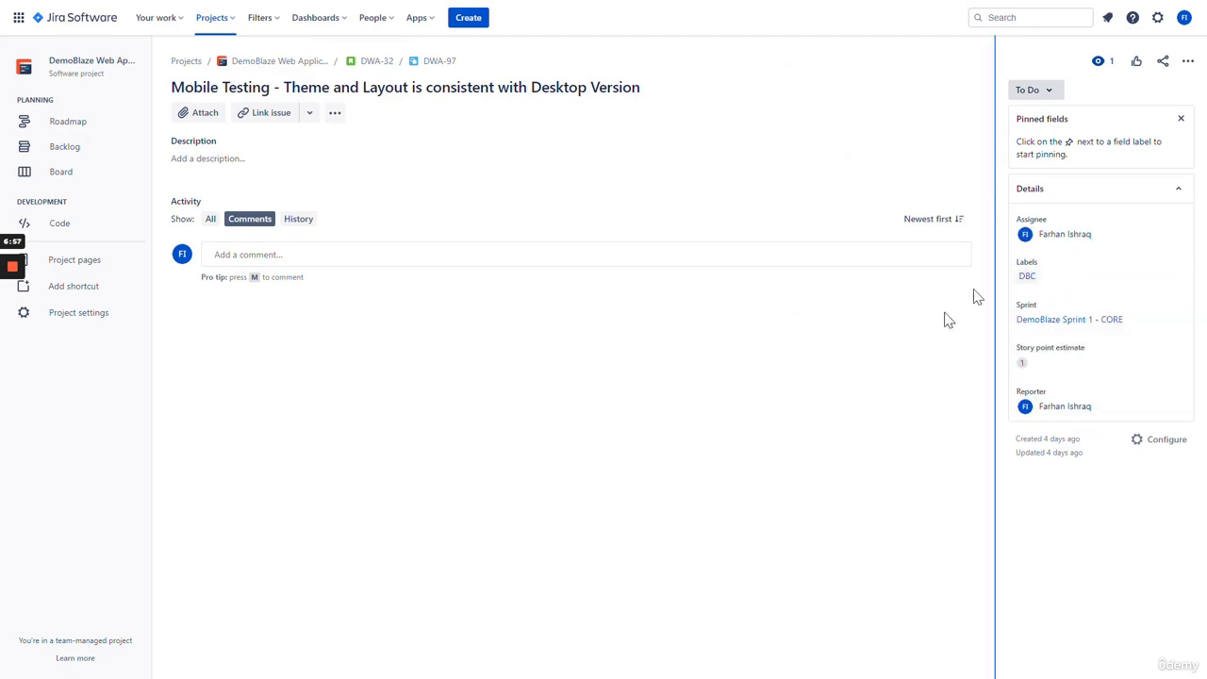
pyautogui.click(374, 64)
pyautogui.scroll(-5, 409, 358)
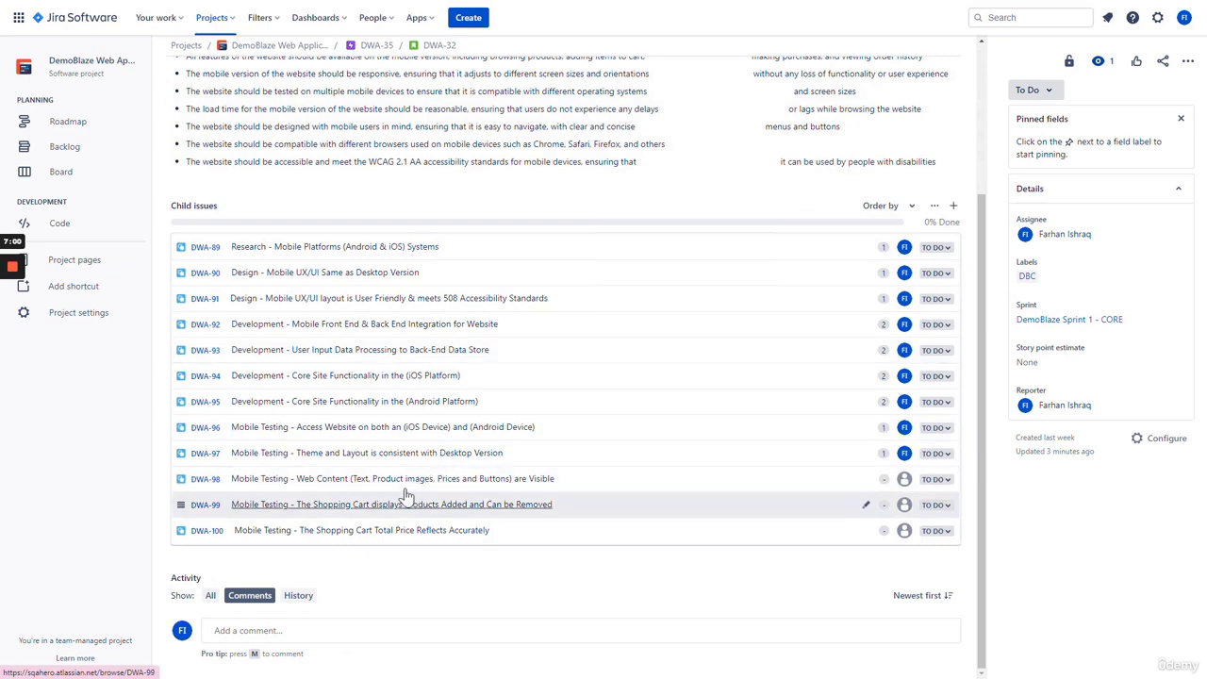
# - Give DWA-98 a 1-point estimate and the DBC label, and assign it to yourself
pyautogui.click(390, 480)
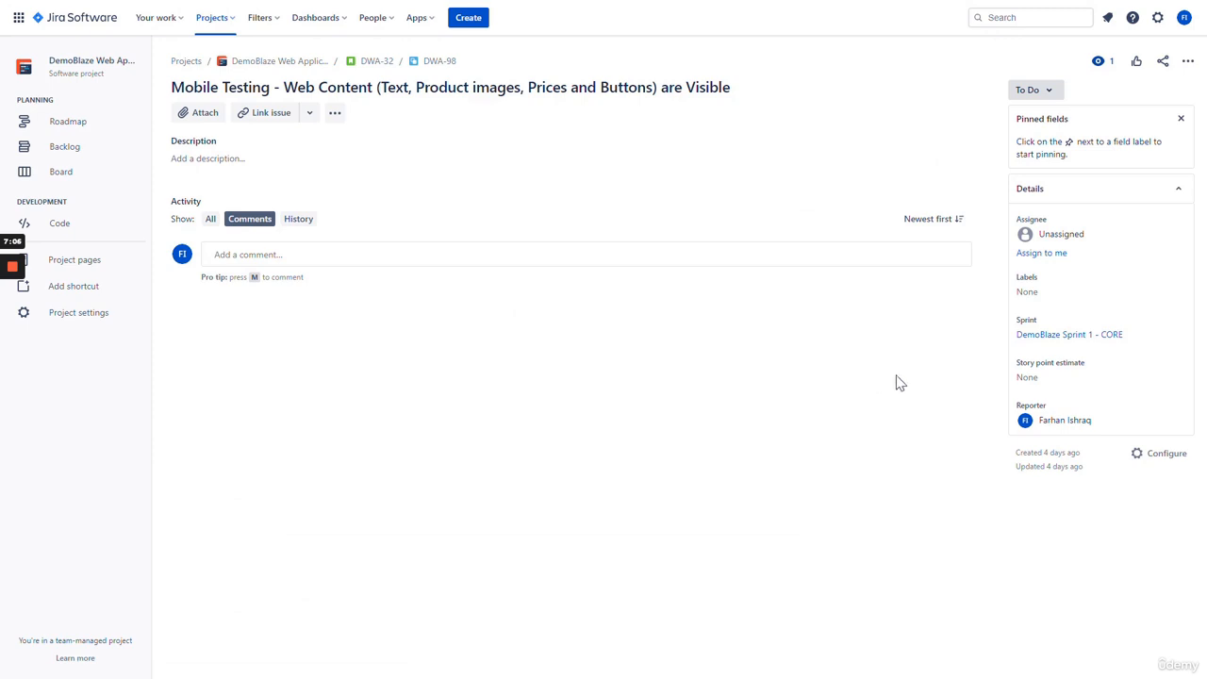
pyautogui.click(1041, 384)
pyautogui.write('1')
pyautogui.click(916, 331)
pyautogui.click(1034, 293)
pyautogui.click(1033, 340)
pyautogui.click(1023, 254)
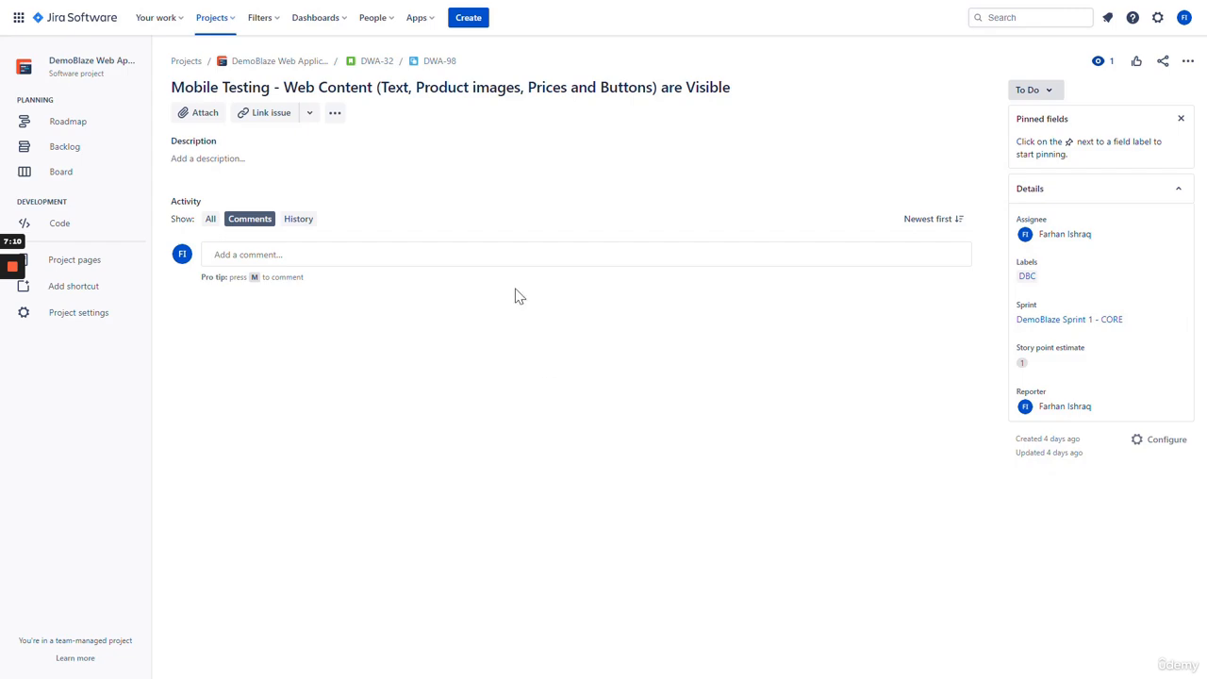
pyautogui.click(378, 68)
pyautogui.scroll(-3, 459, 418)
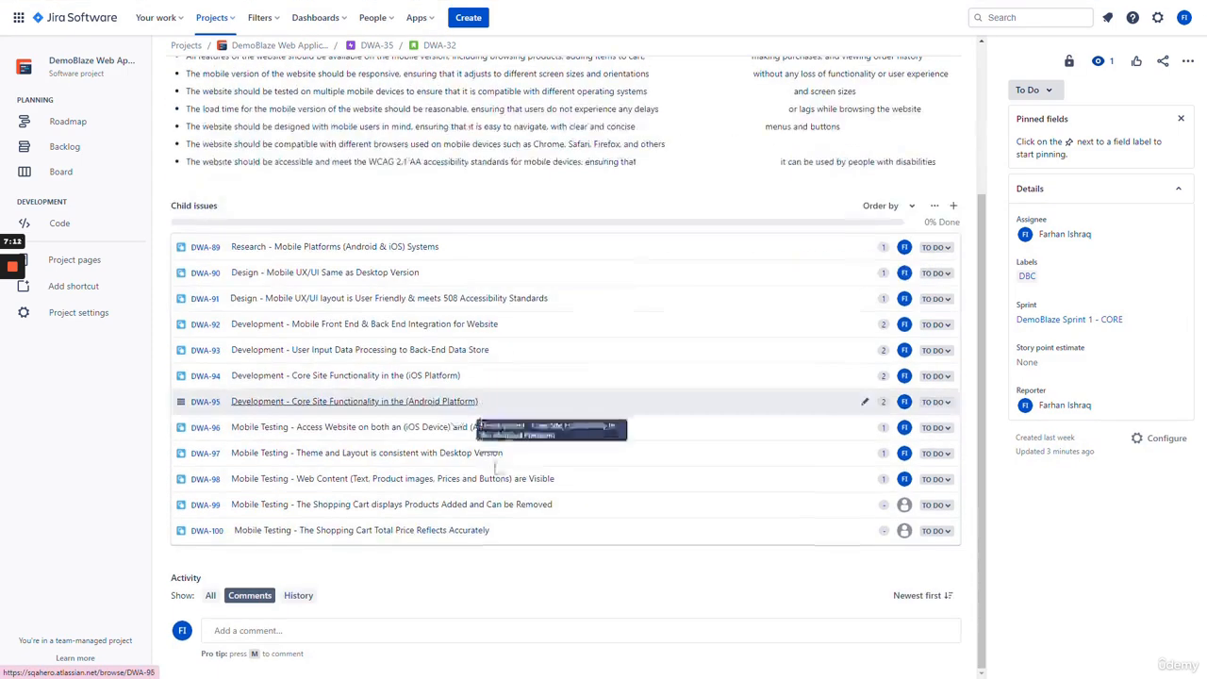
# - Estimate DWA-99 at 1 point, label it DBC and assign it to yourself
pyautogui.click(393, 509)
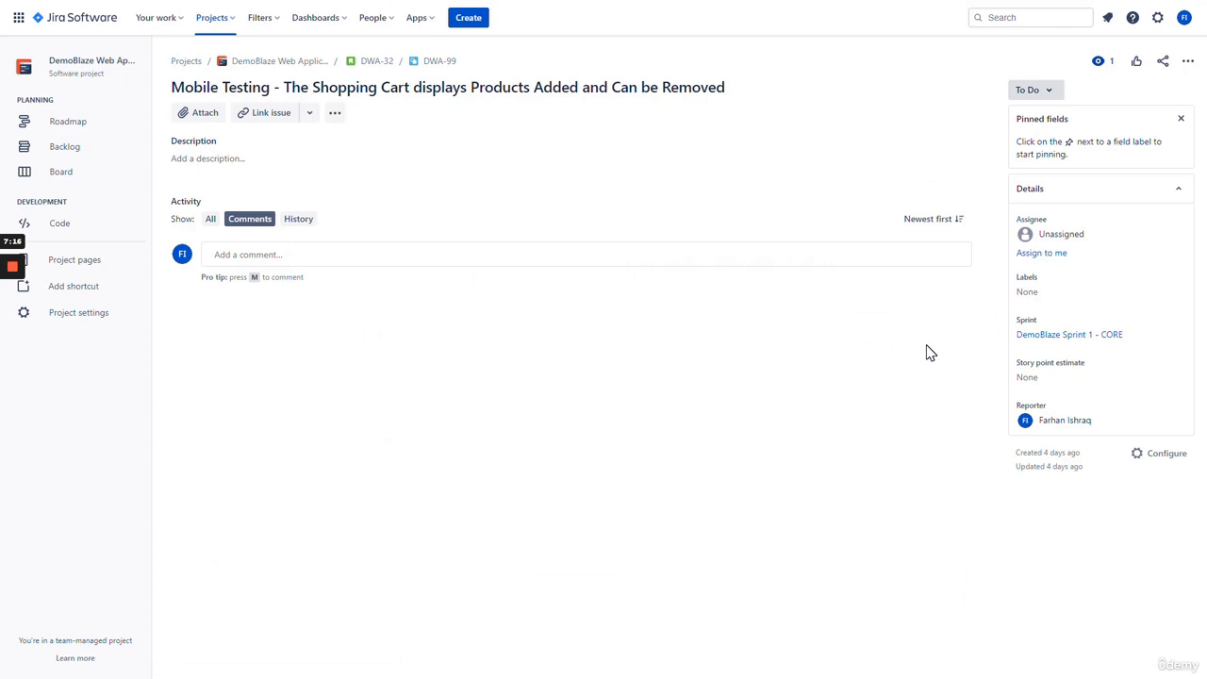
pyautogui.click(1041, 382)
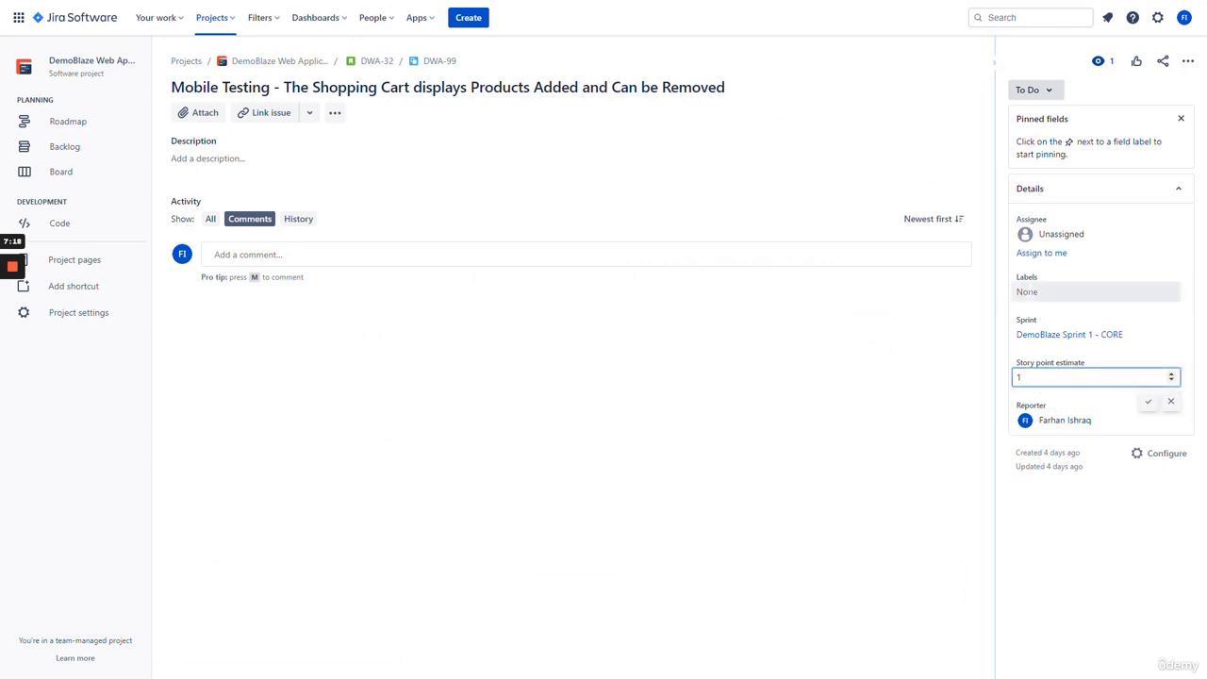
pyautogui.click(1047, 297)
pyautogui.click(1028, 339)
pyautogui.click(786, 383)
pyautogui.click(1041, 253)
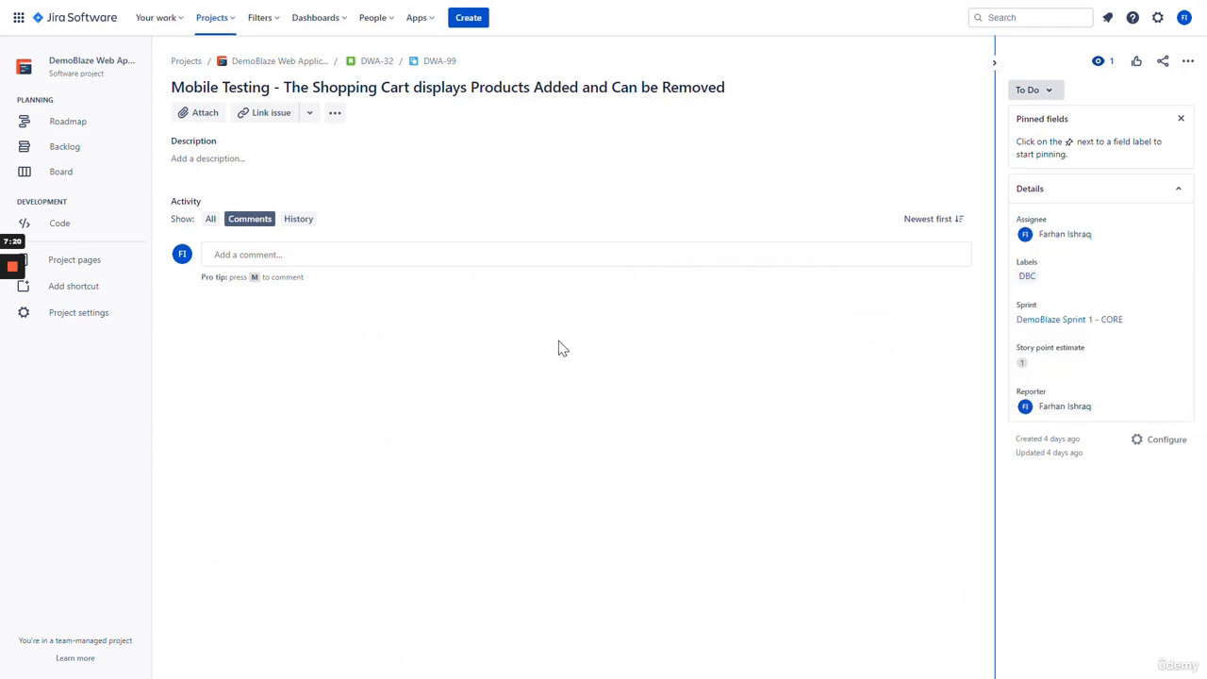
pyautogui.click(376, 60)
pyautogui.scroll(-3, 469, 383)
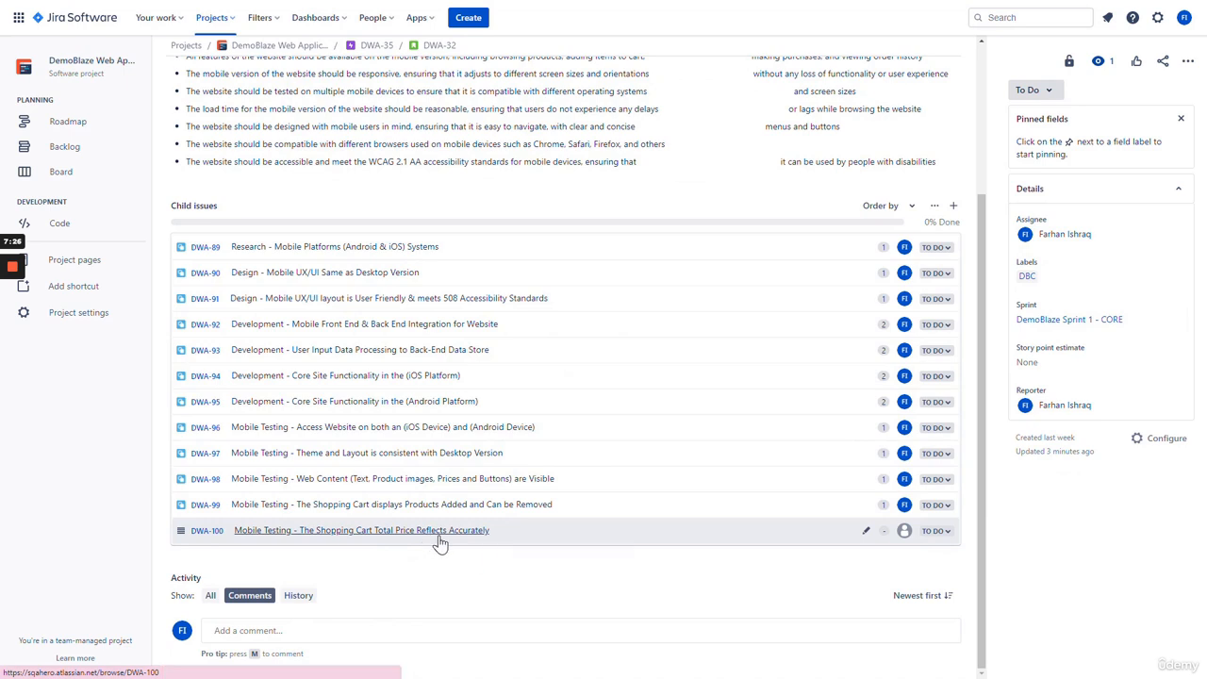
# - Give DWA-100 a 1-point estimate and the DBC label, then return to DWA-32
pyautogui.click(429, 530)
pyautogui.click(1028, 377)
pyautogui.write('1')
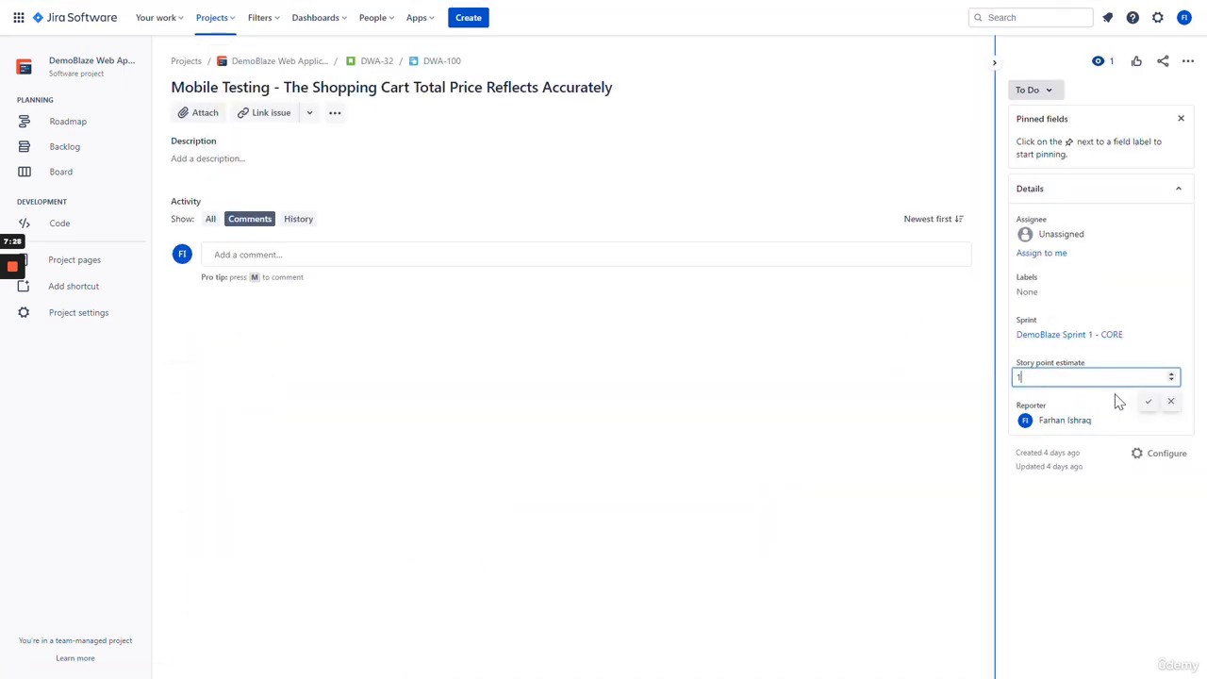
pyautogui.click(1148, 401)
pyautogui.click(1027, 340)
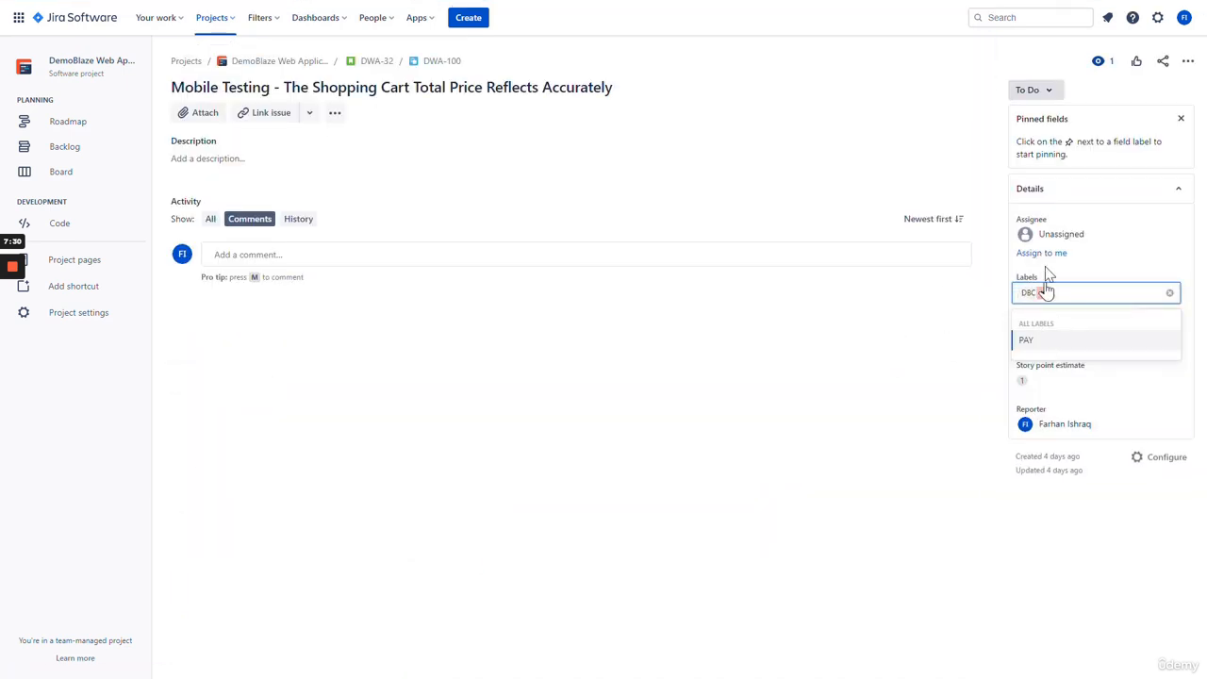
pyautogui.click(385, 62)
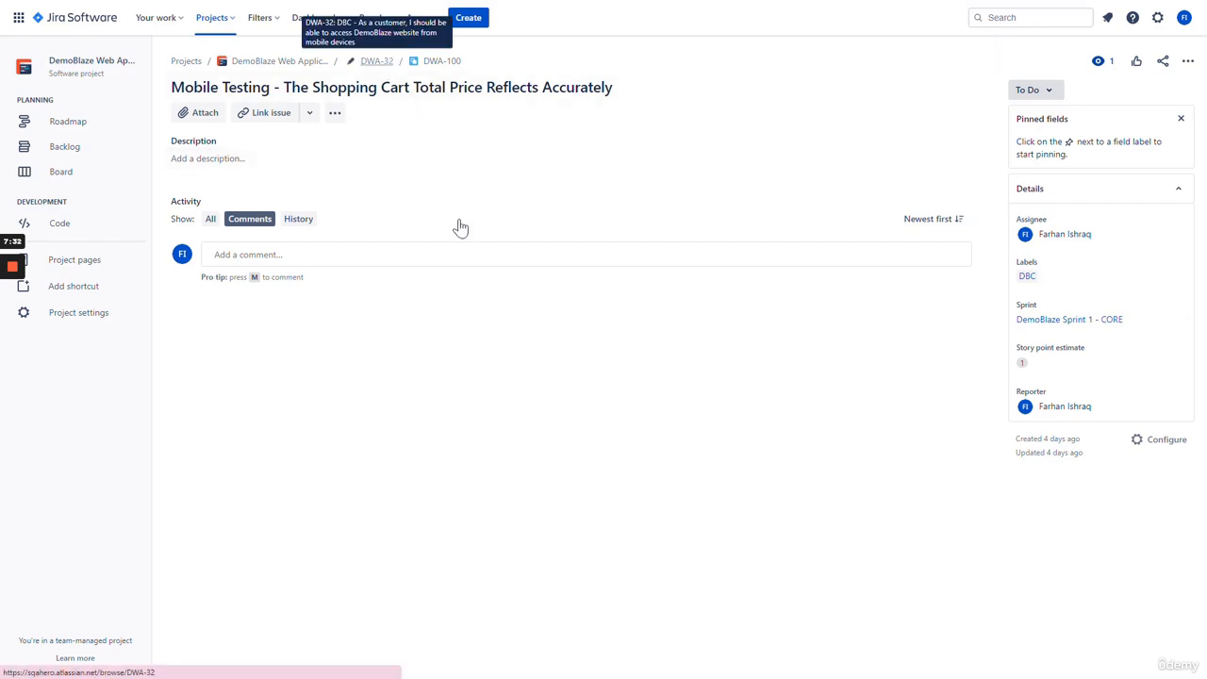
pyautogui.scroll(-3, 716, 377)
pyautogui.scroll(3, 700, 380)
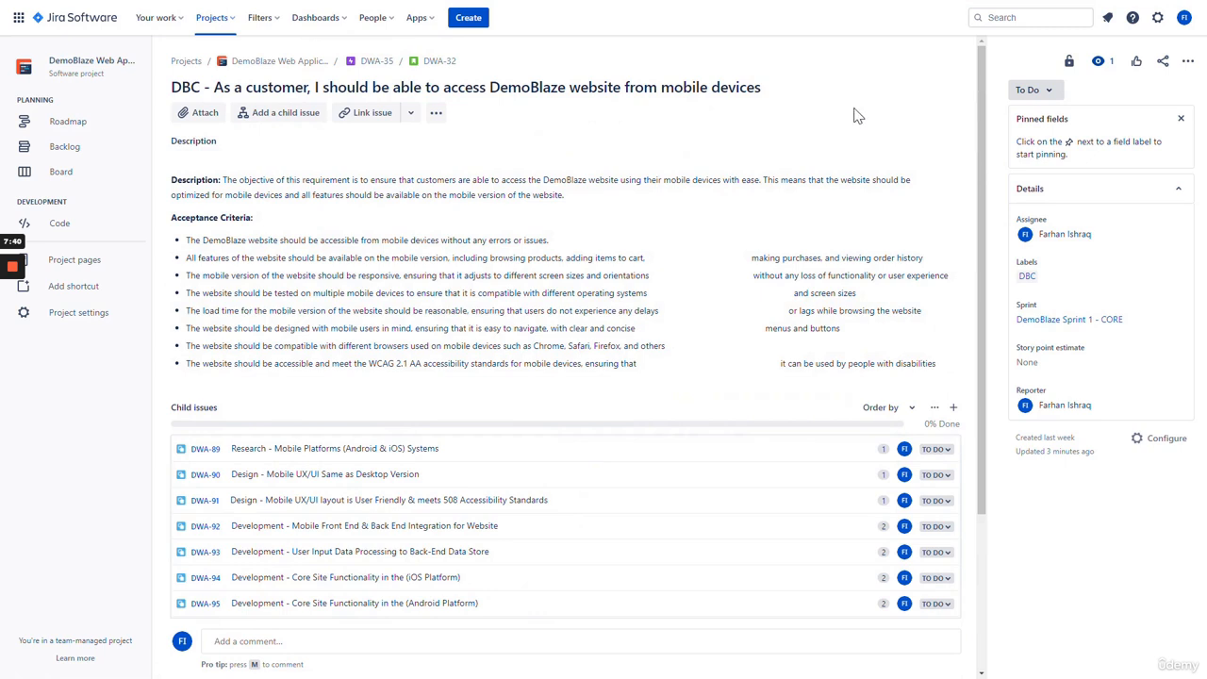
pyautogui.scroll(-2, 932, 132)
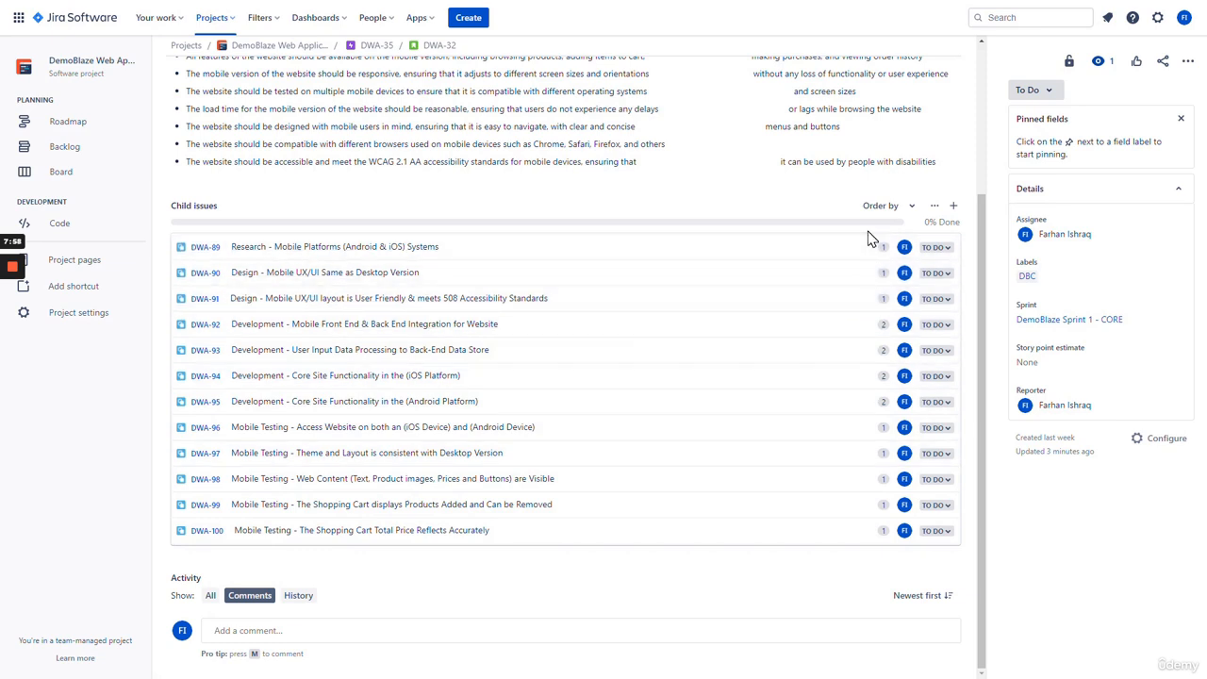
pyautogui.click(1044, 368)
pyautogui.click(1071, 507)
# - Enter 16 as story DWA-32's story point estimate, matching its children's total
pyautogui.scroll(3, 852, 585)
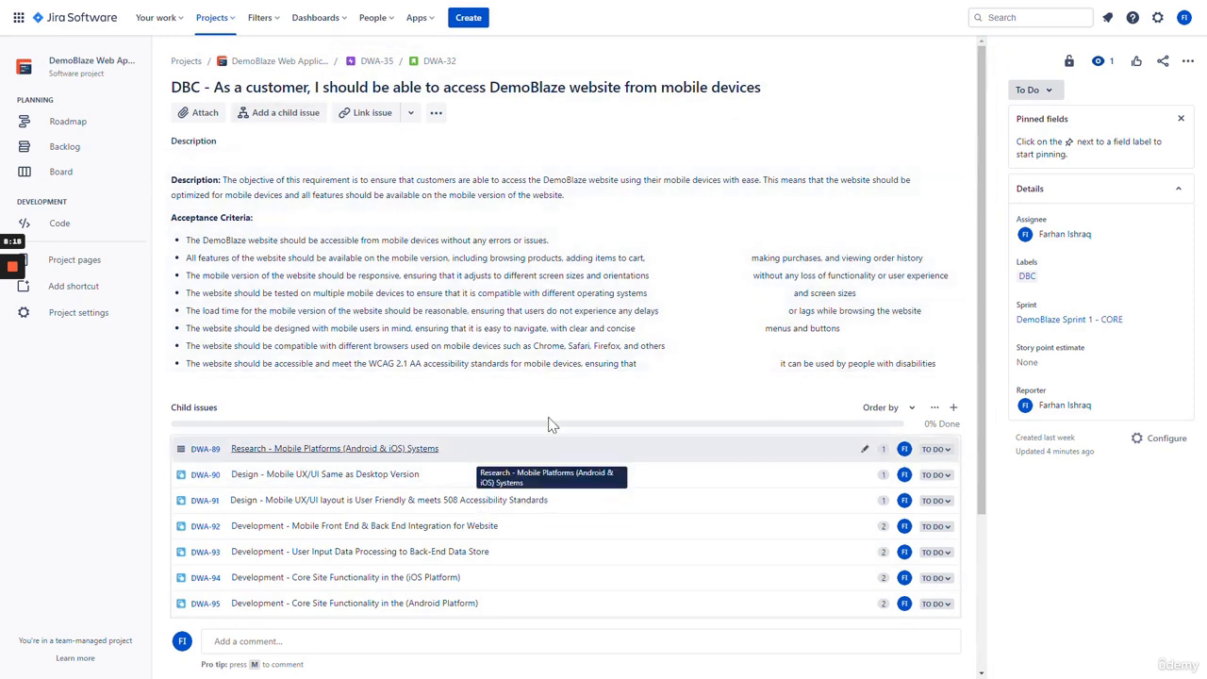
pyautogui.scroll(-3, 660, 424)
pyautogui.click(1051, 364)
pyautogui.write('1')
pyautogui.press('Return')
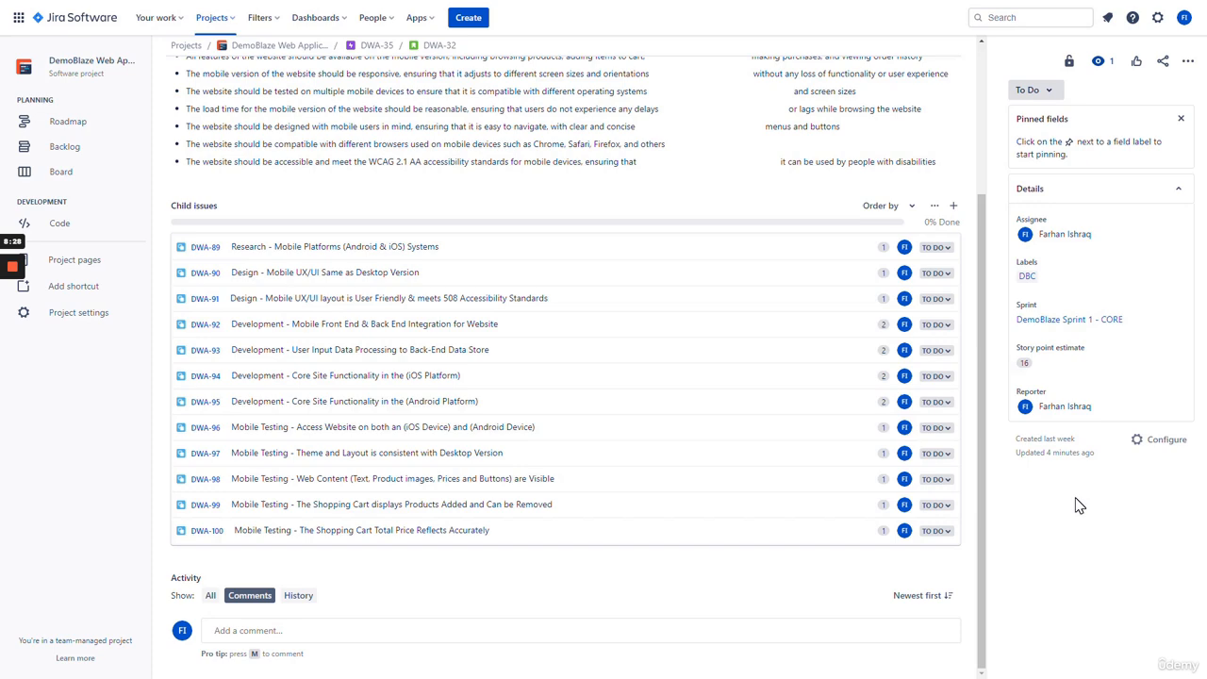
pyautogui.scroll(2, 598, 412)
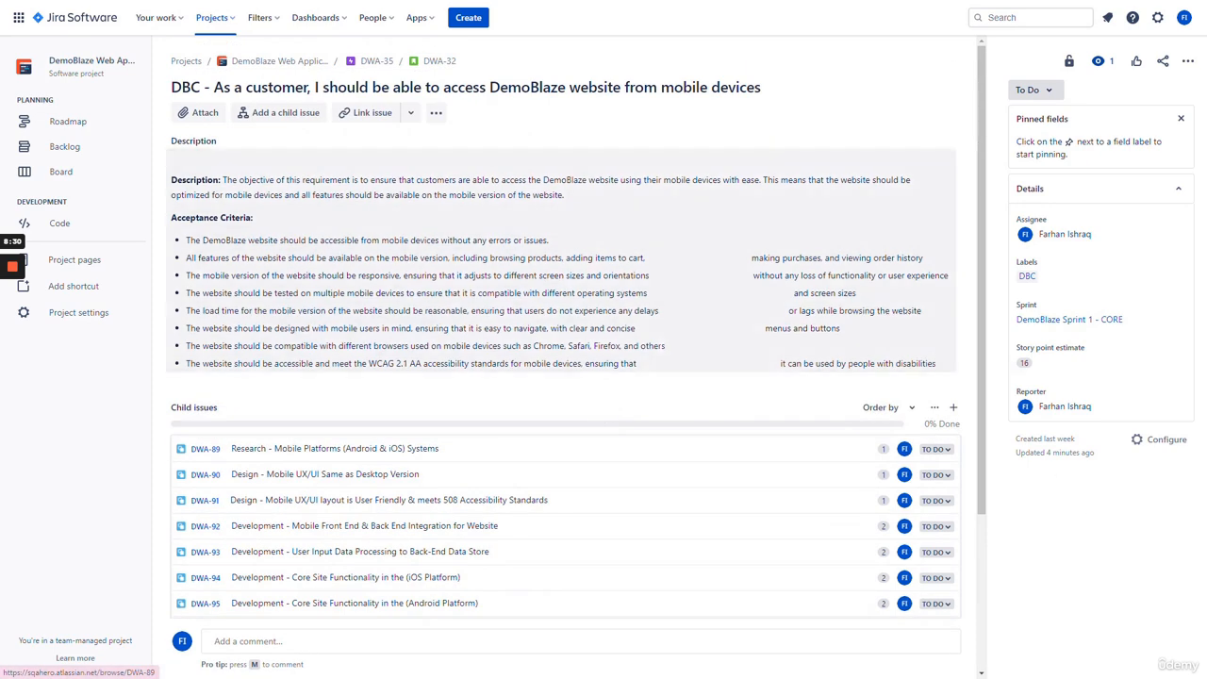
pyautogui.scroll(-2, 652, 379)
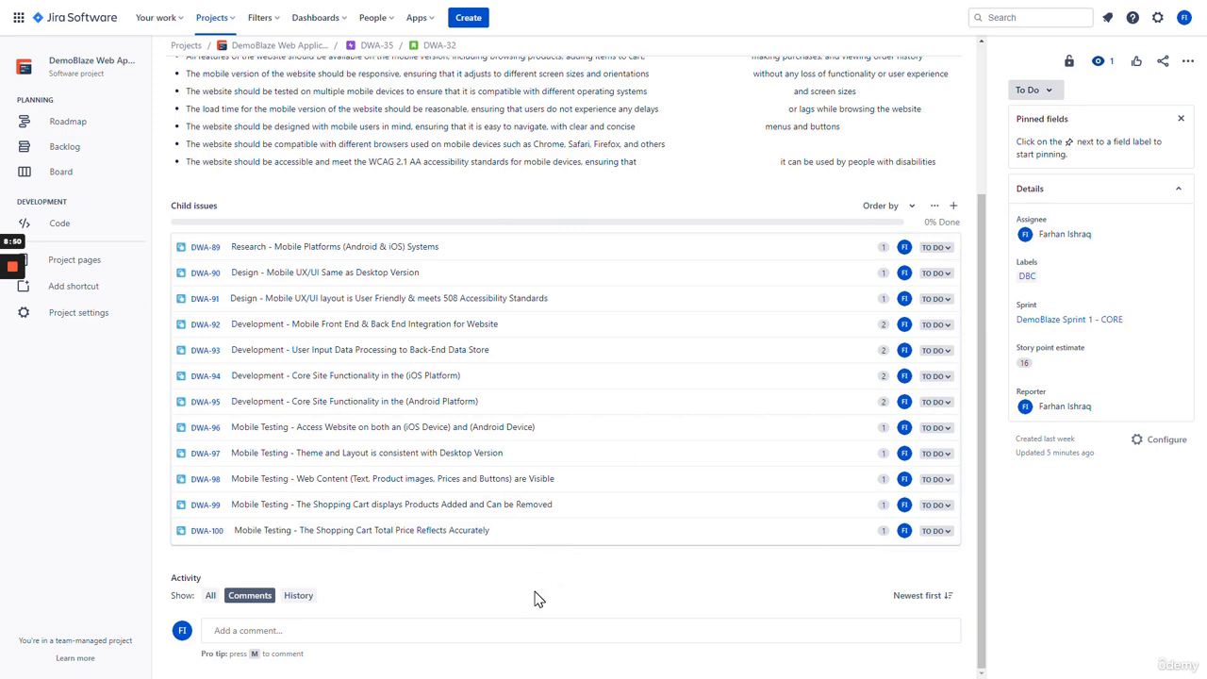
pyautogui.scroll(2, 552, 603)
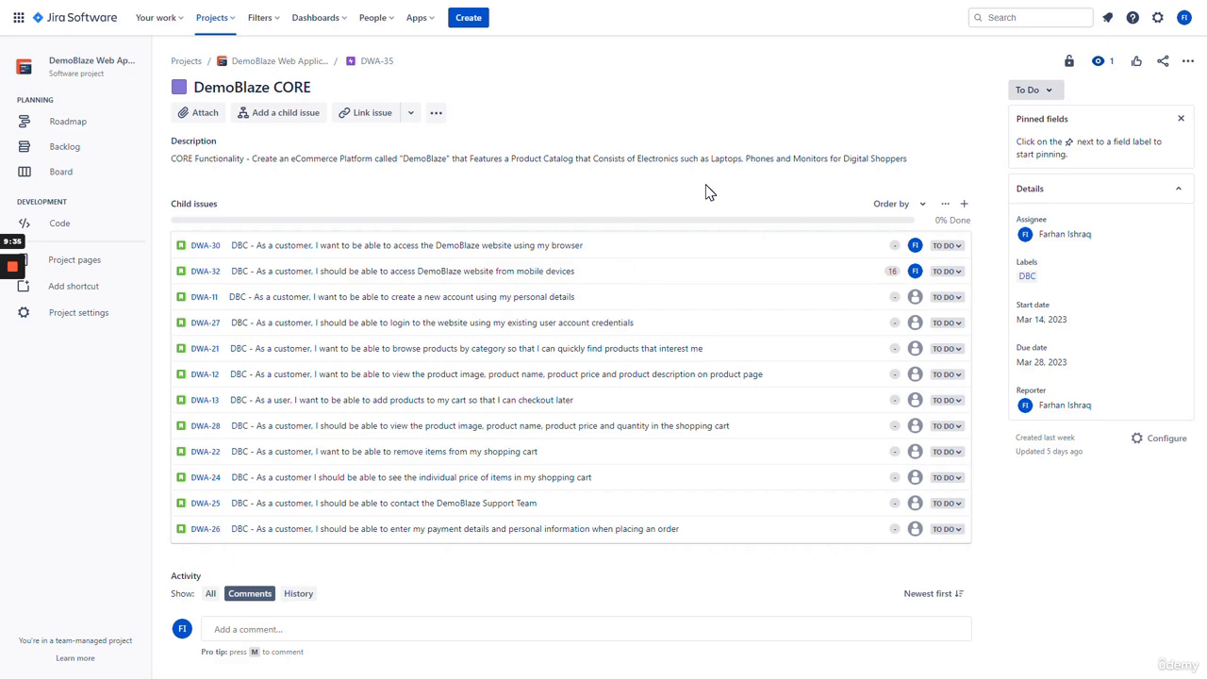
# - Open story DWA-11 and scroll through its To Do child issues DWA-101 to DWA-114
pyautogui.click(490, 298)
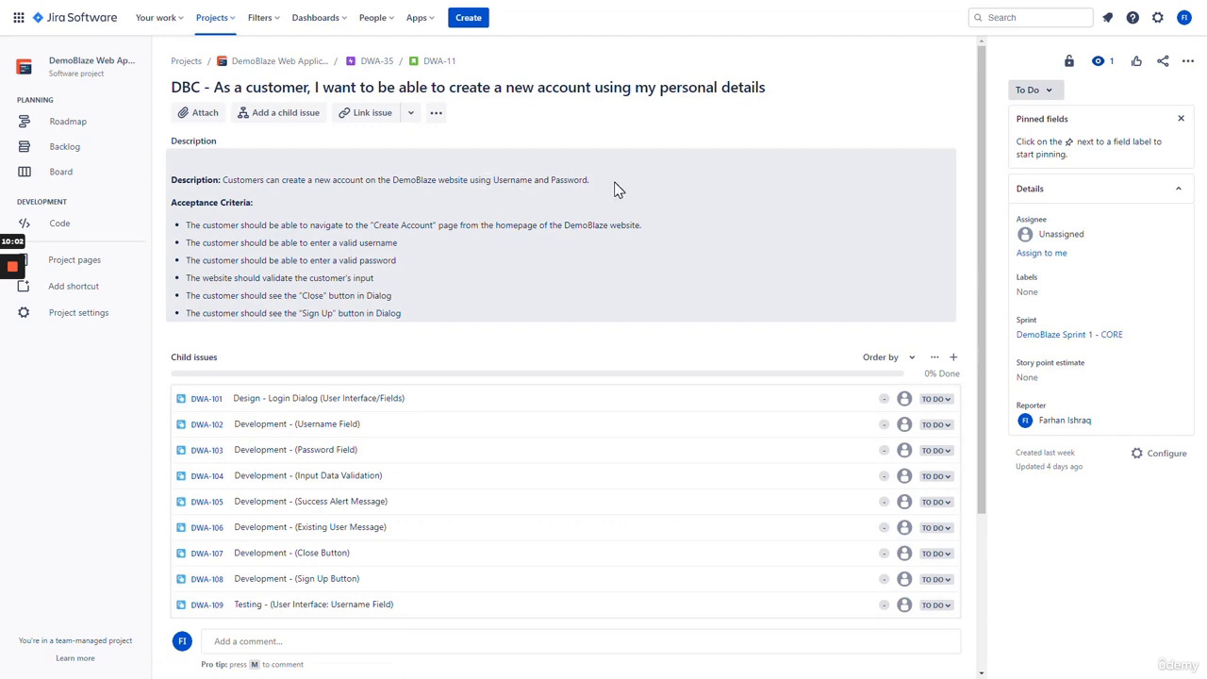
pyautogui.scroll(-3, 603, 198)
pyautogui.scroll(3, 377, 216)
pyautogui.scroll(-1, 189, 203)
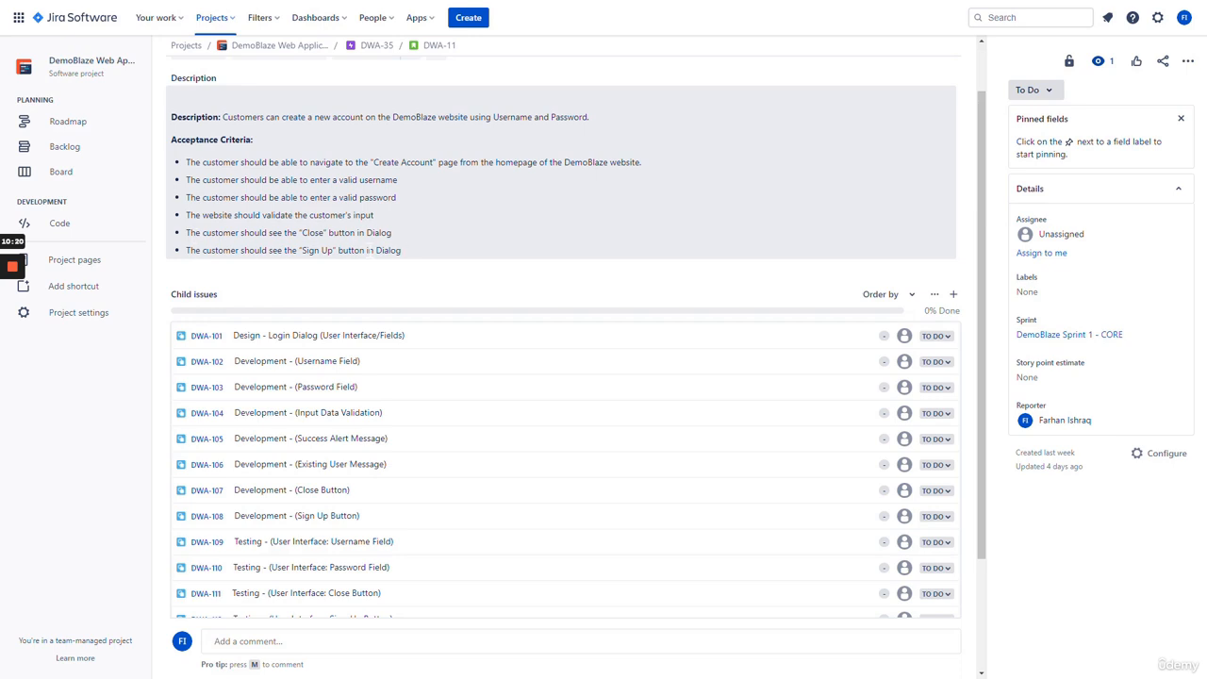
pyautogui.scroll(-2, 689, 216)
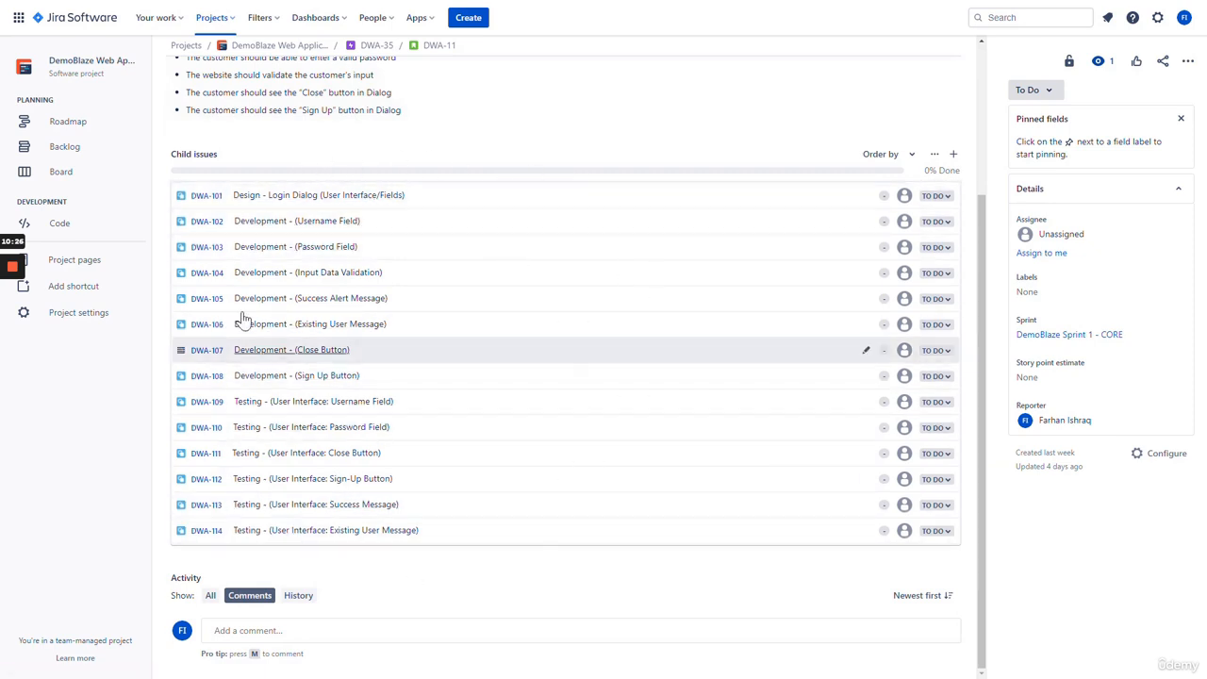
pyautogui.scroll(2, 499, 367)
pyautogui.scroll(-2, 490, 354)
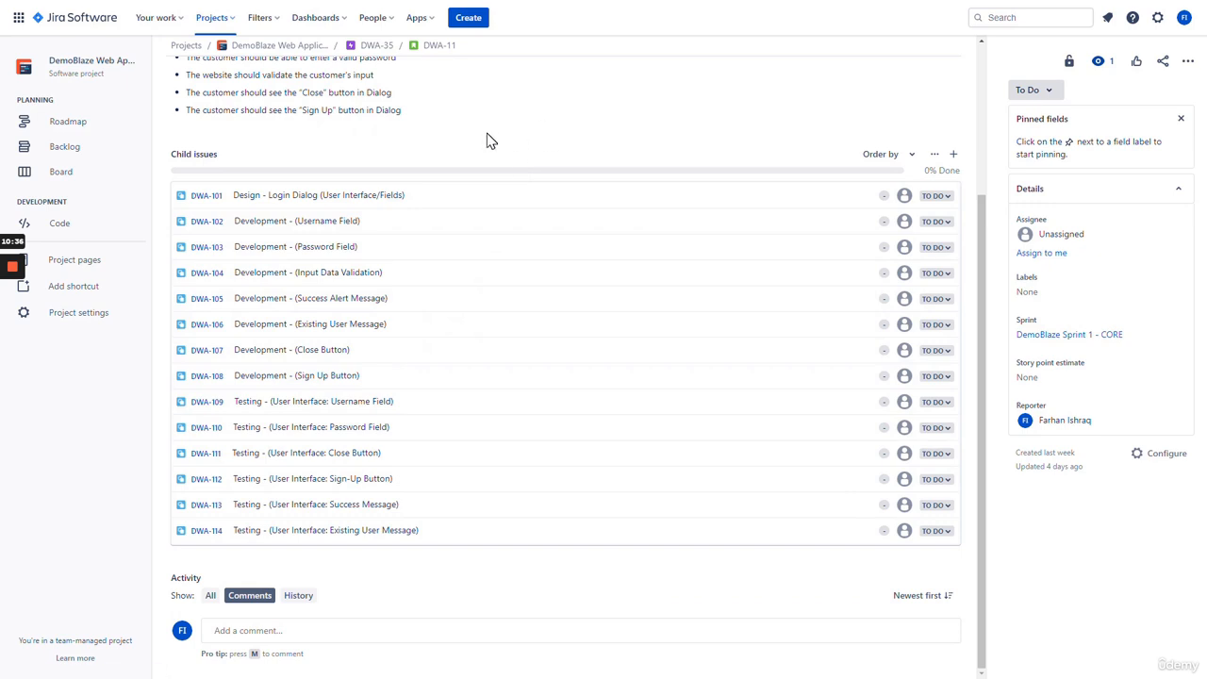
# - Estimate DWA-101 at 1 point, label it DBC and assign it to yourself
pyautogui.click(298, 195)
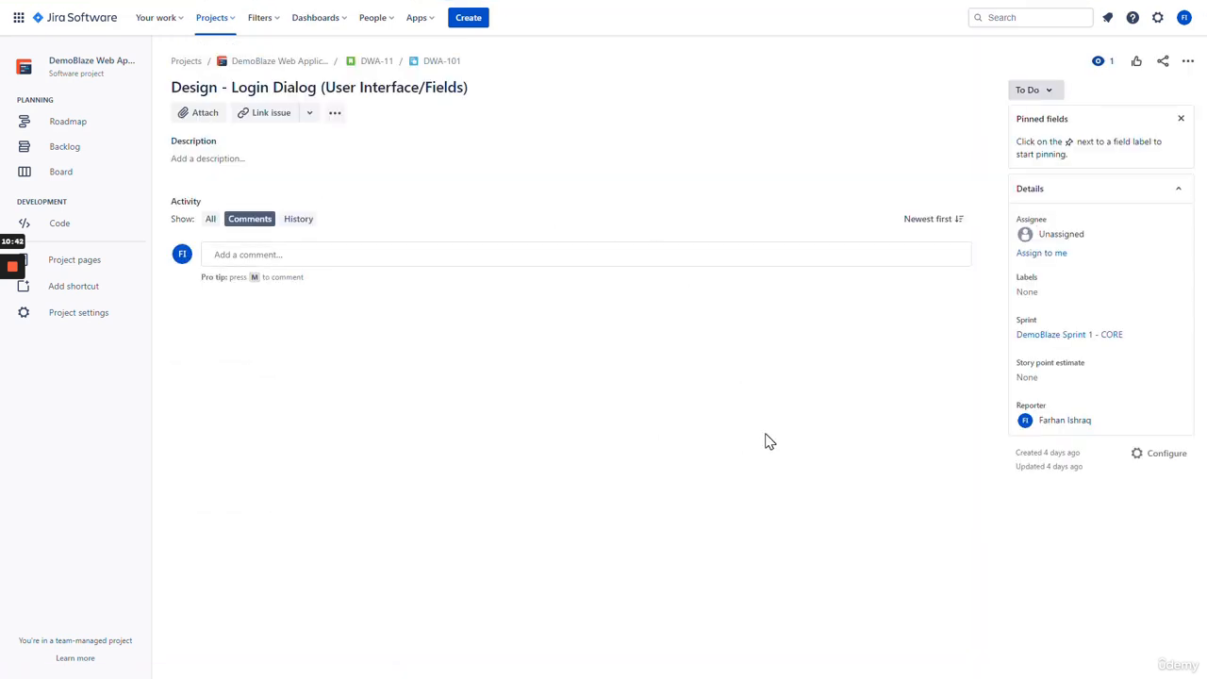
pyautogui.click(1028, 377)
pyautogui.write('1')
pyautogui.press('Return')
pyautogui.click(1027, 291)
pyautogui.write('DBC')
pyautogui.click(1045, 253)
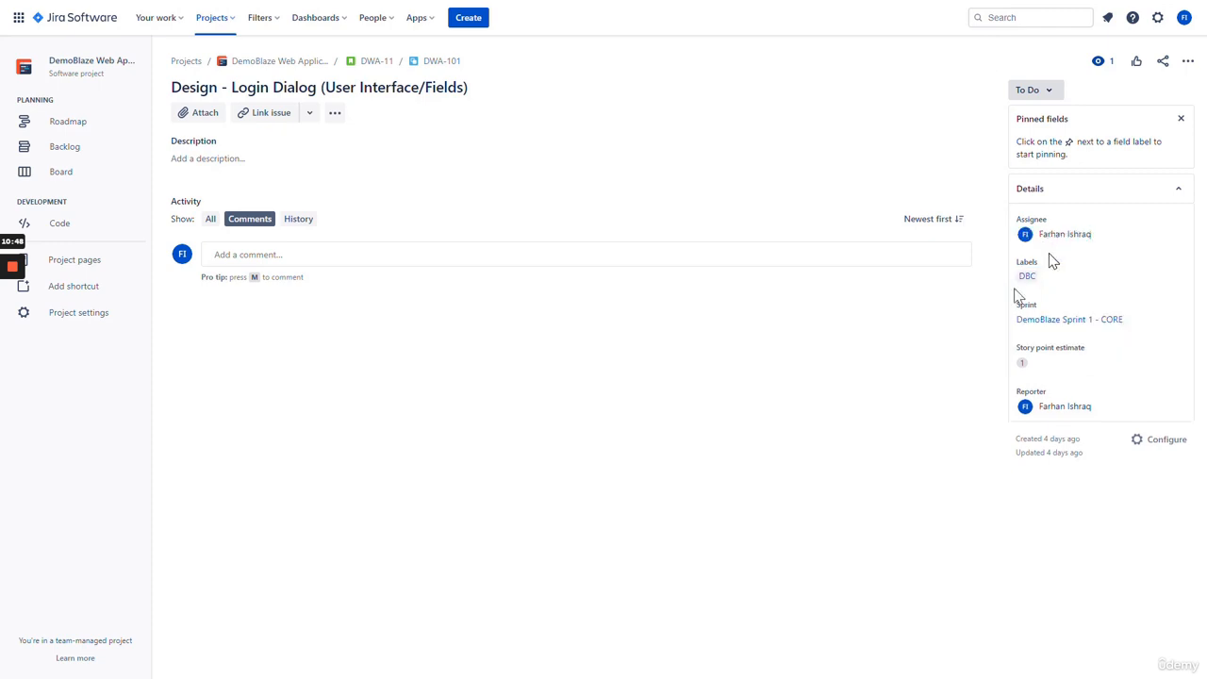
pyautogui.click(376, 60)
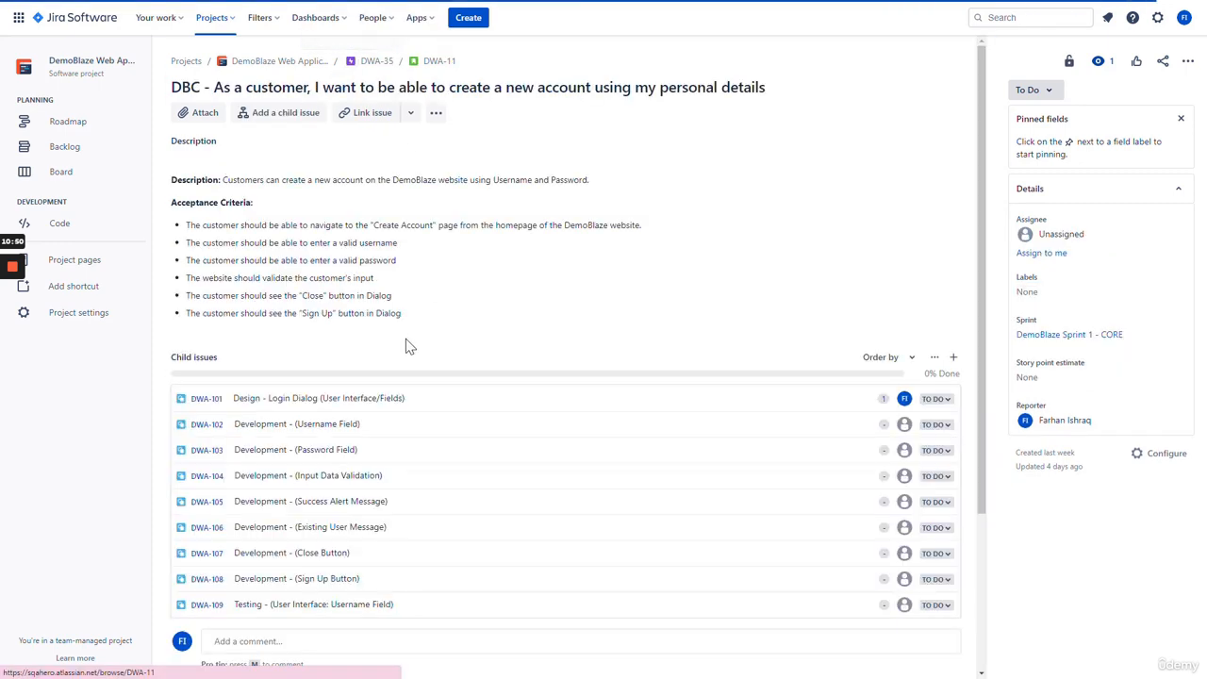
pyautogui.scroll(-2, 408, 348)
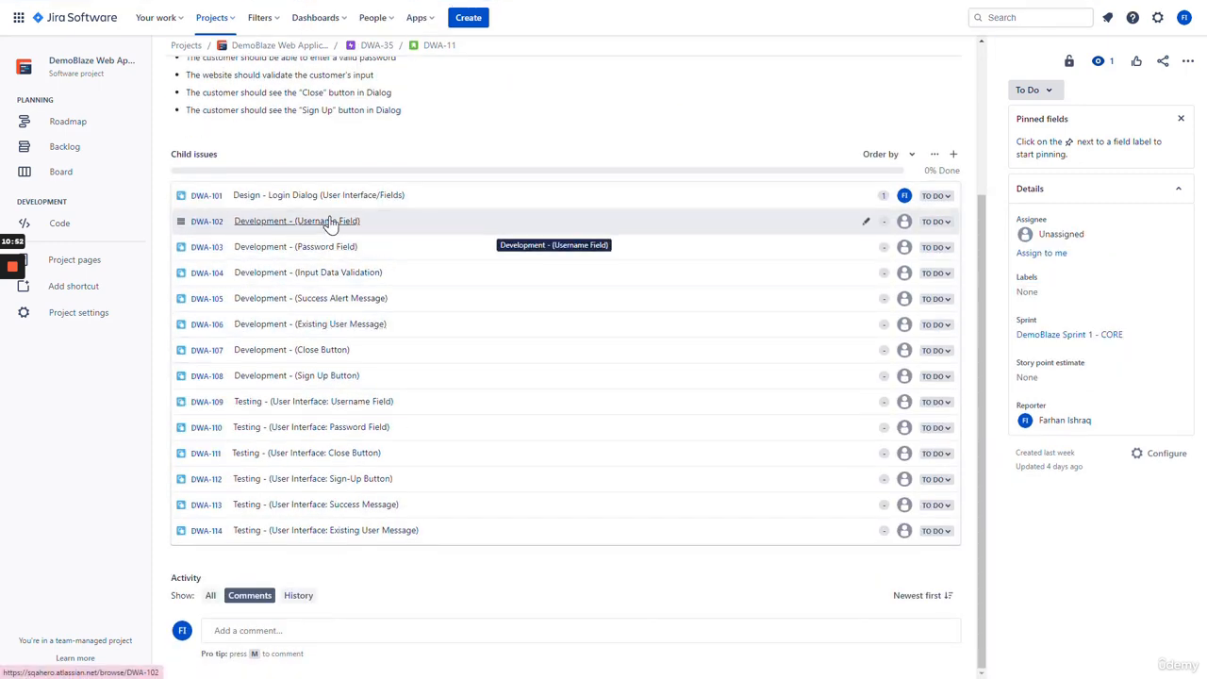
# - Give DWA-102 a 1-point estimate and the DBC label
pyautogui.click(329, 224)
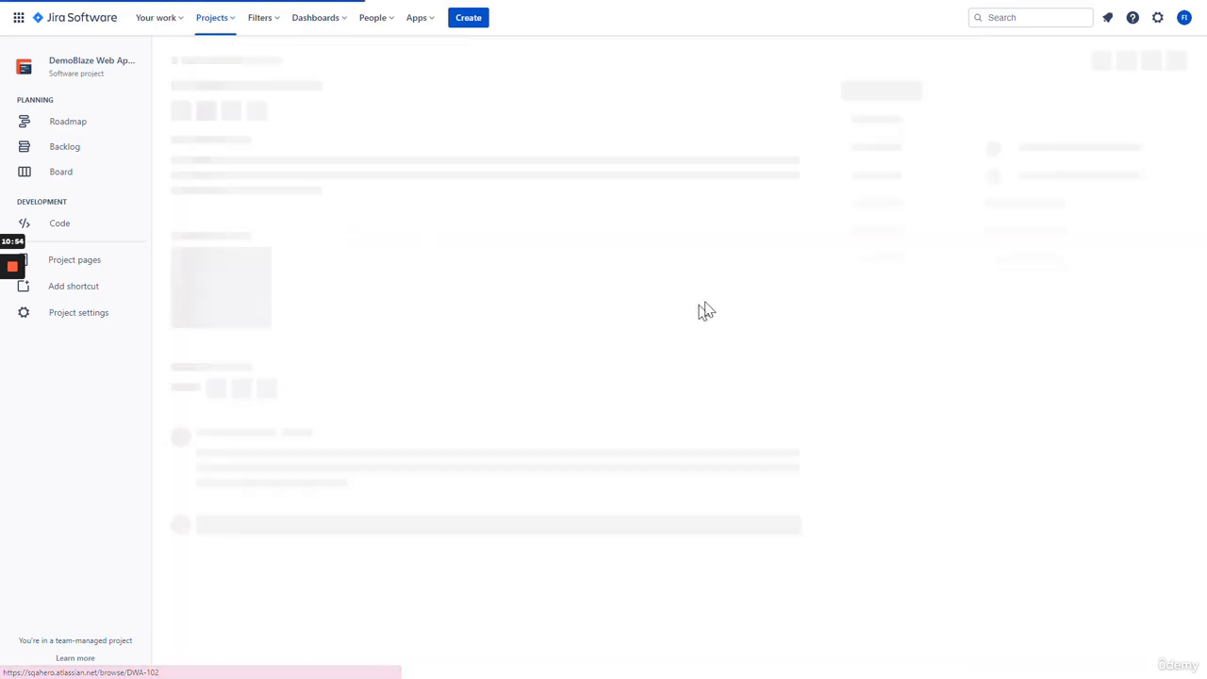
pyautogui.click(1026, 376)
pyautogui.write('1')
pyautogui.click(1017, 288)
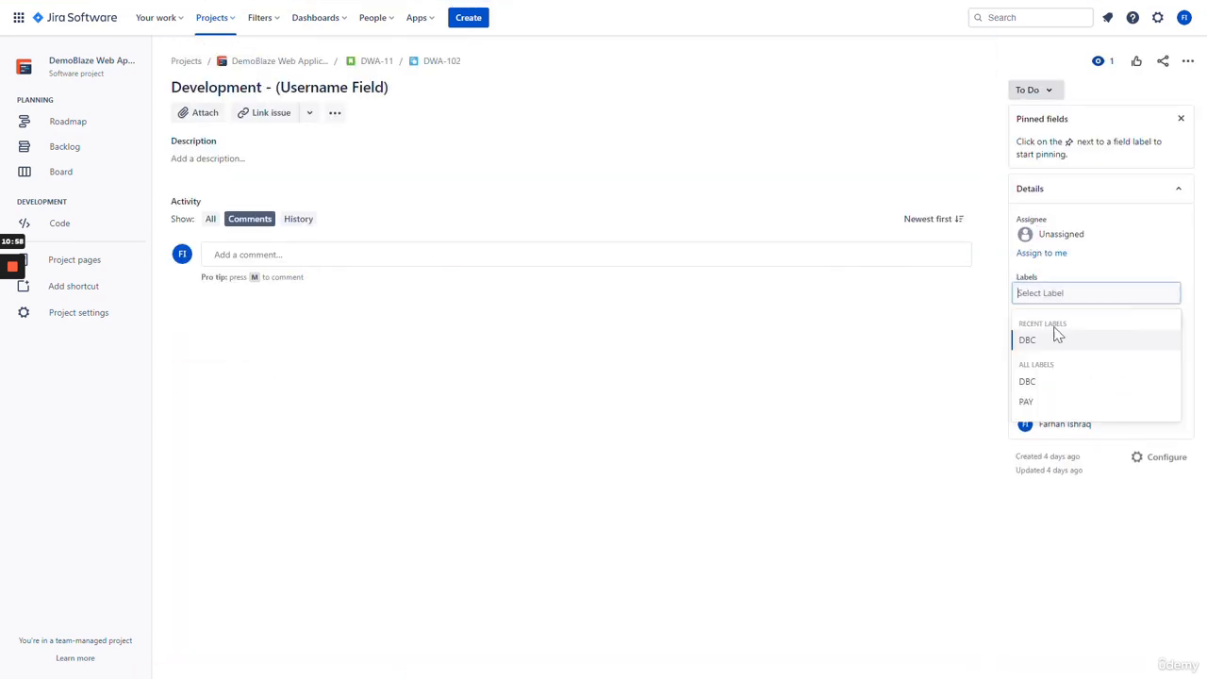
pyautogui.click(1048, 341)
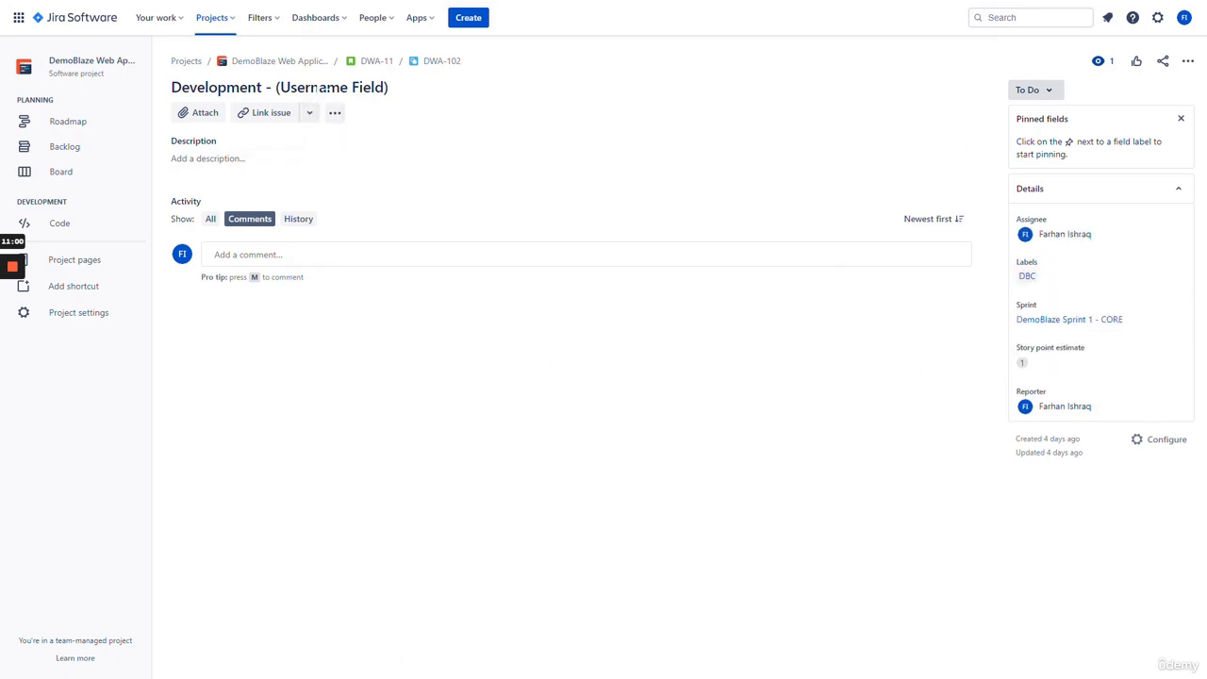
pyautogui.click(371, 61)
pyautogui.scroll(-2, 310, 264)
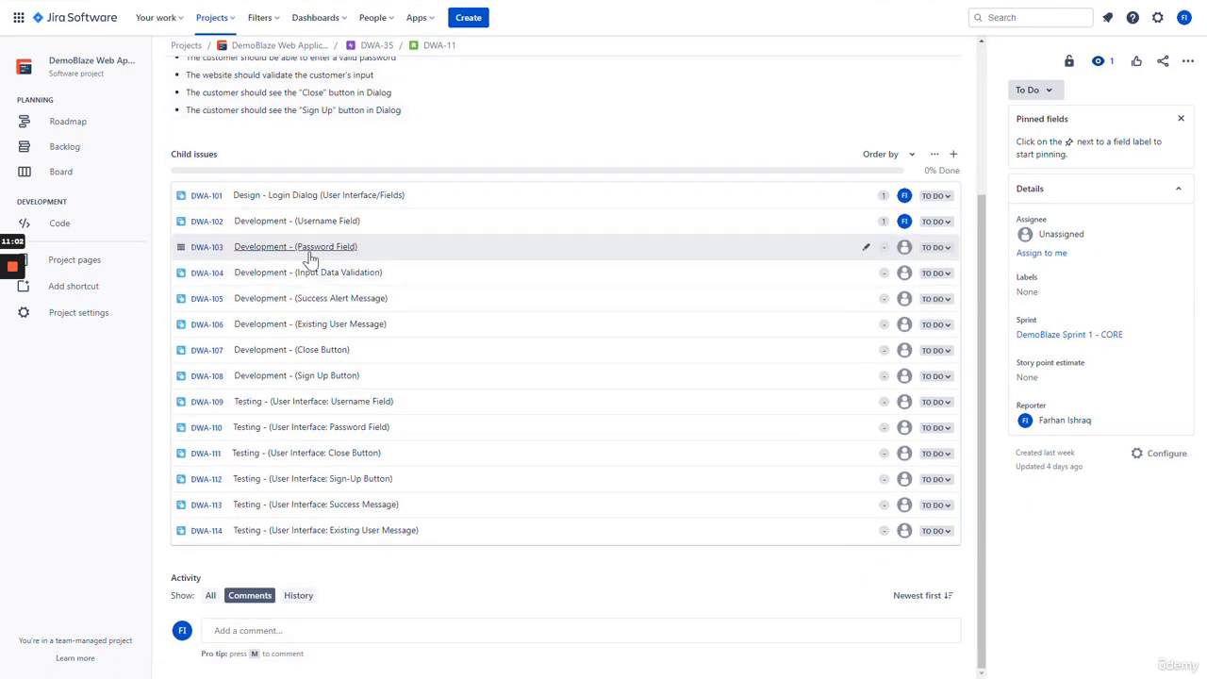
# - Estimate DWA-103 at 1 point, label it DBC and assign it to yourself
pyautogui.click(315, 247)
pyautogui.click(1027, 376)
pyautogui.write('1')
pyautogui.click(1149, 403)
pyautogui.click(1029, 293)
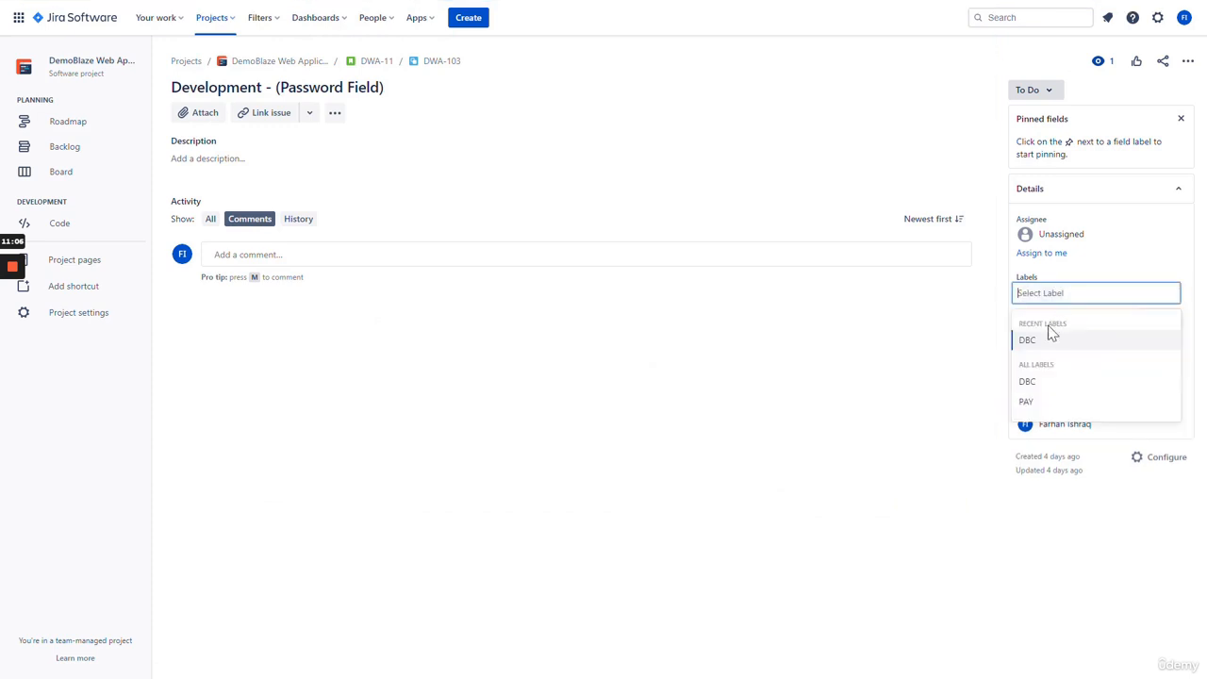
pyautogui.click(1045, 343)
pyautogui.click(1047, 252)
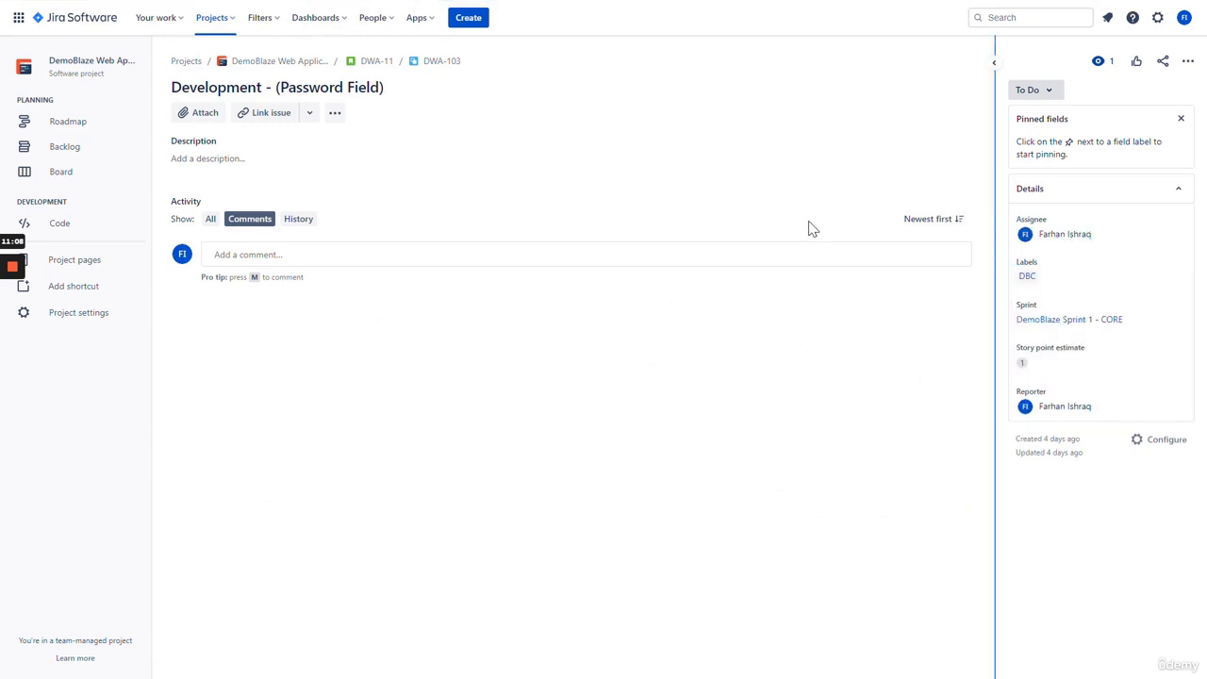
pyautogui.click(375, 61)
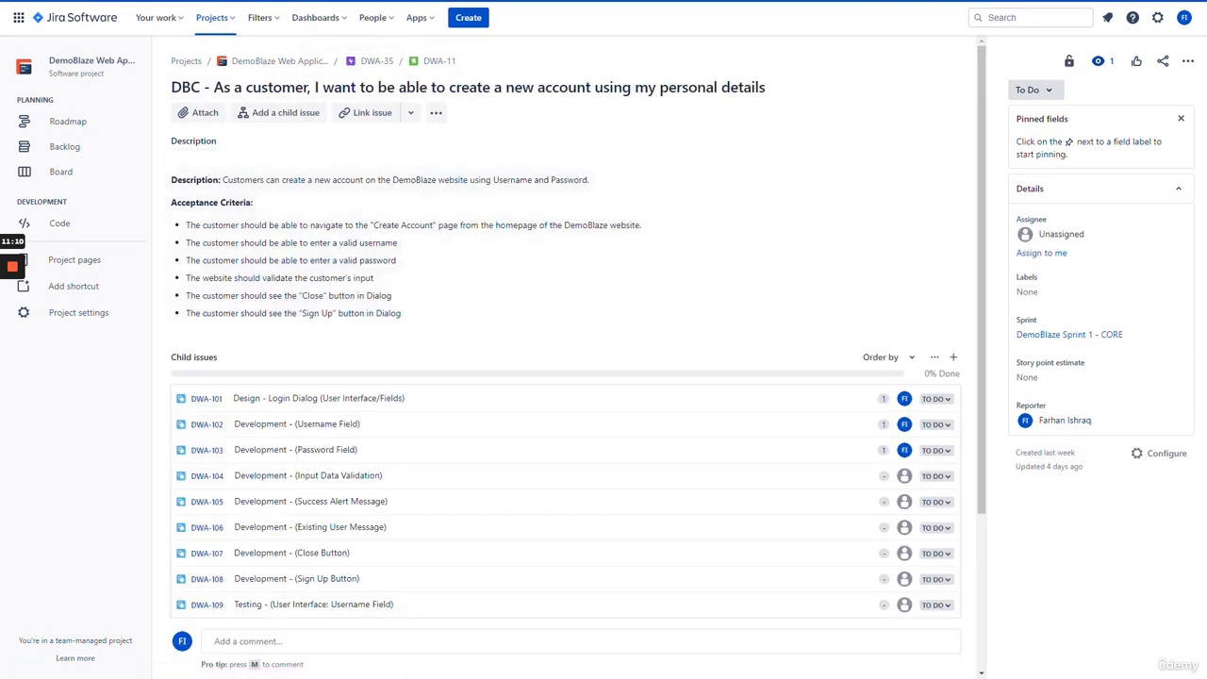
pyautogui.scroll(-2, 337, 318)
# - Label DWA-104 DBC and estimate it at 1 story point
pyautogui.click(349, 274)
pyautogui.click(1033, 292)
pyautogui.click(1054, 339)
pyautogui.click(1048, 382)
pyautogui.write('1')
pyautogui.press('Return')
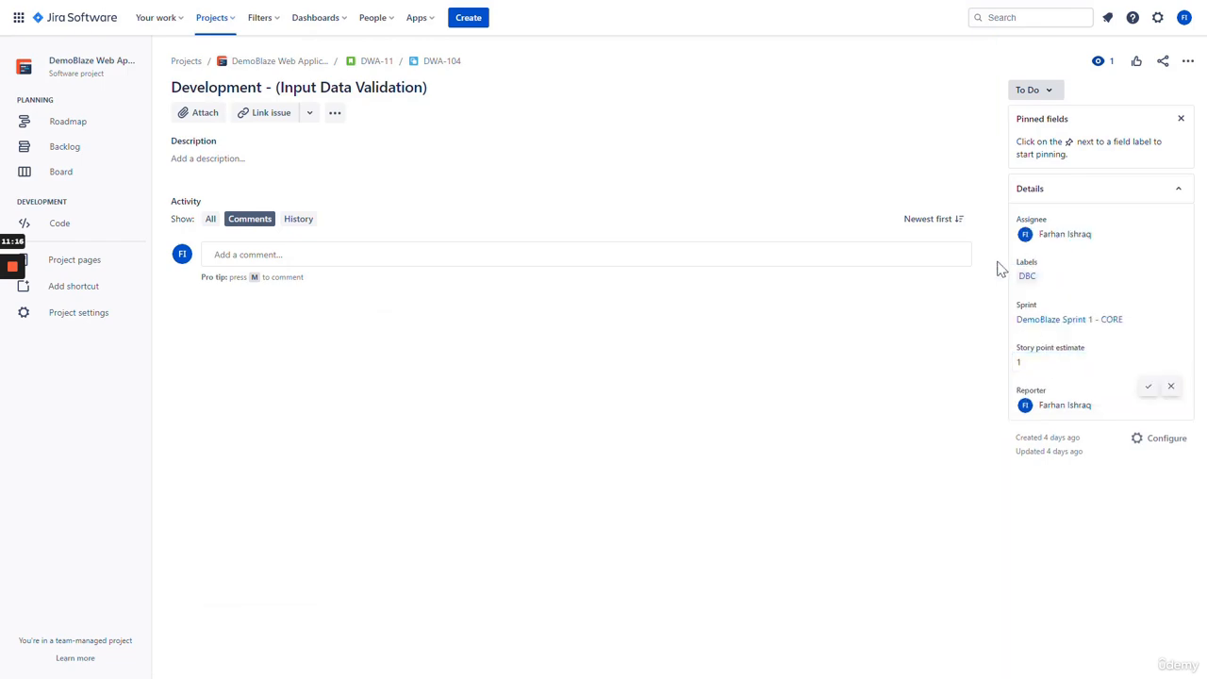
pyautogui.click(376, 60)
pyautogui.scroll(-2, 357, 352)
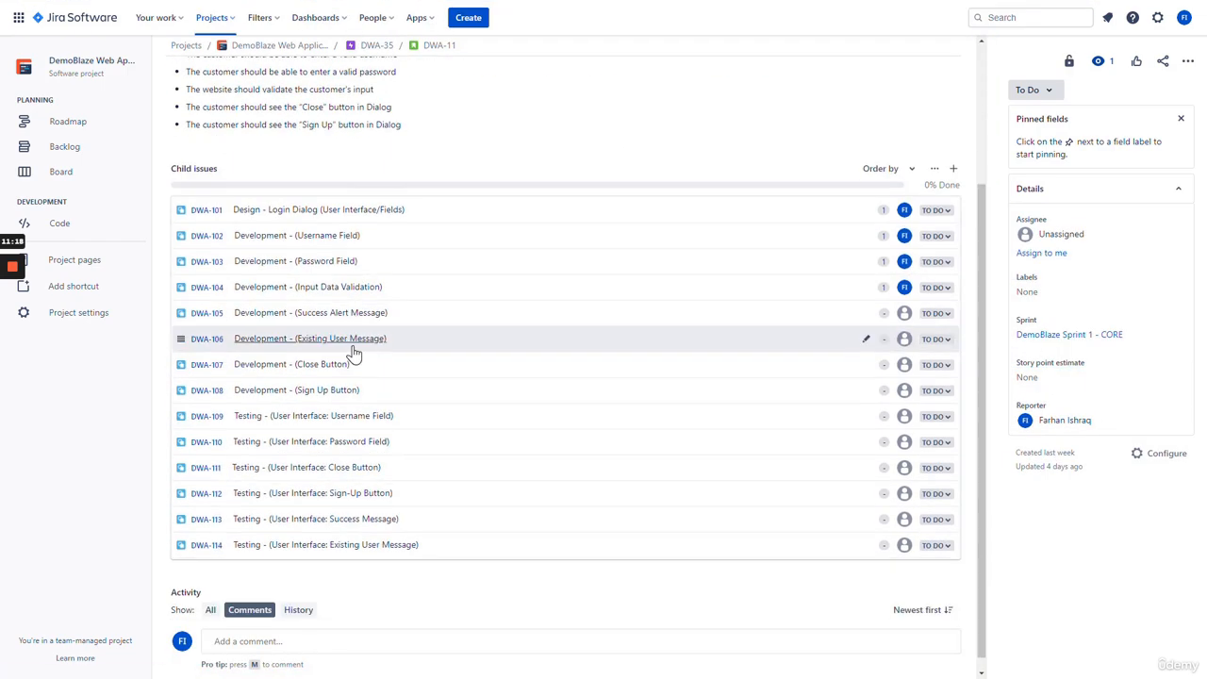
# - Estimate DWA-105 at 1 point, label it DBC and assign it to yourself
pyautogui.click(327, 318)
pyautogui.click(1058, 379)
pyautogui.write('1')
pyautogui.click(1038, 292)
pyautogui.click(1050, 342)
pyautogui.click(1042, 253)
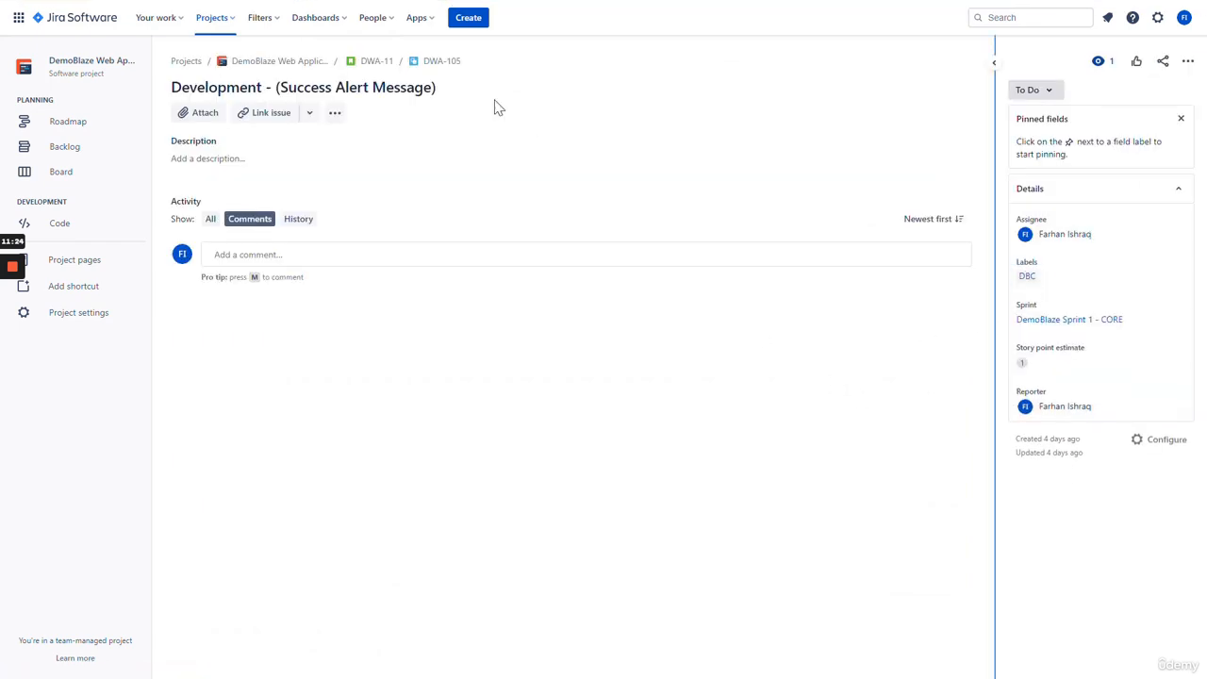
pyautogui.click(376, 60)
pyautogui.scroll(-4, 368, 368)
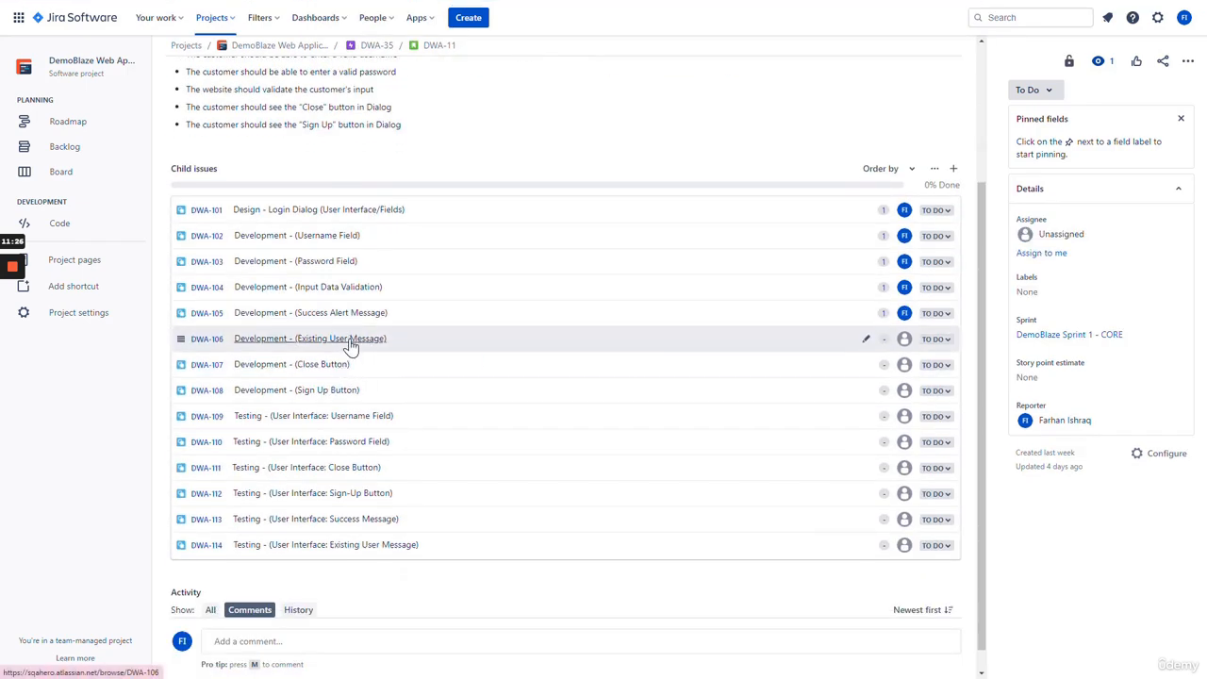
# - Estimate DWA-106 at 1 point, label it DBC and assign it to yourself
pyautogui.click(349, 342)
pyautogui.click(1034, 377)
pyautogui.write('1')
pyautogui.click(1035, 292)
pyautogui.click(1036, 340)
pyautogui.click(1042, 254)
pyautogui.click(375, 63)
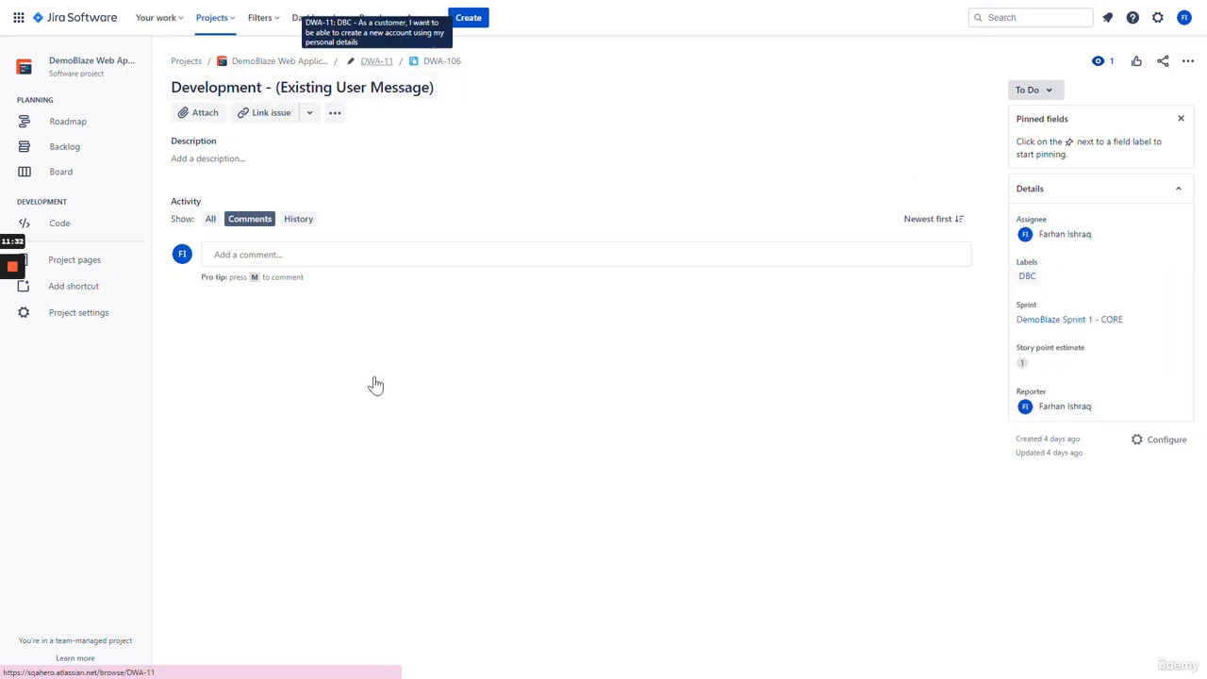
pyautogui.scroll(-2, 378, 380)
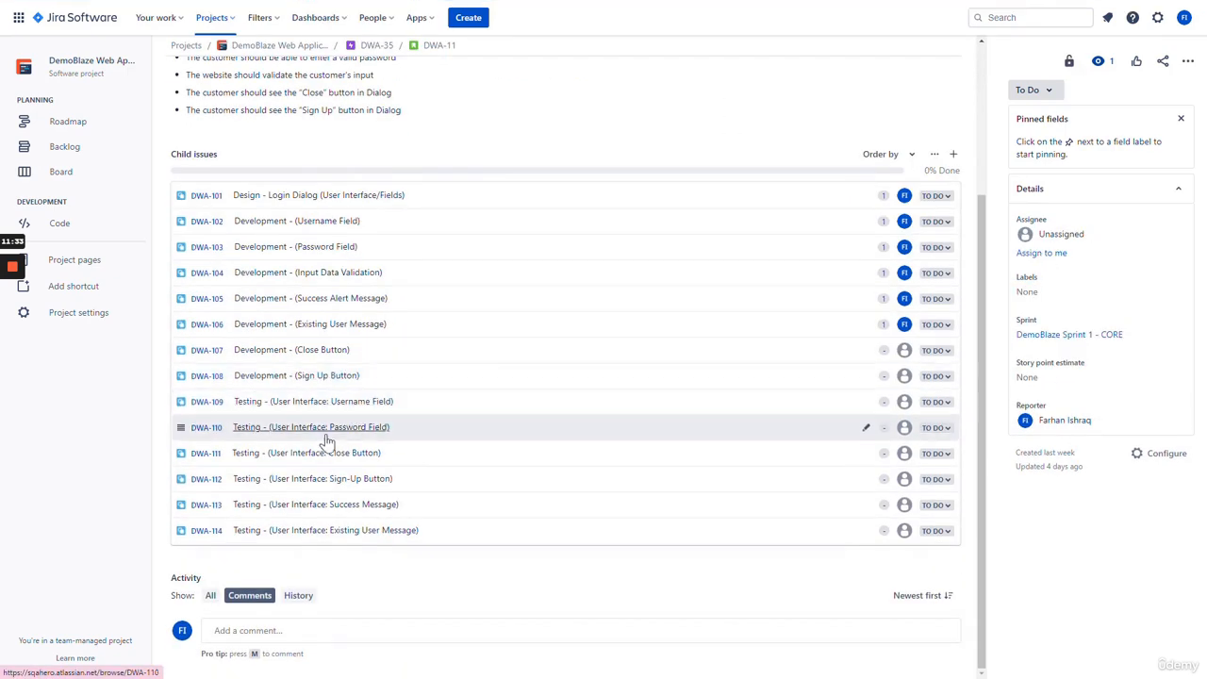
# - Set DWA-107's story point estimate, label it DBC and assign it to yourself
pyautogui.click(321, 350)
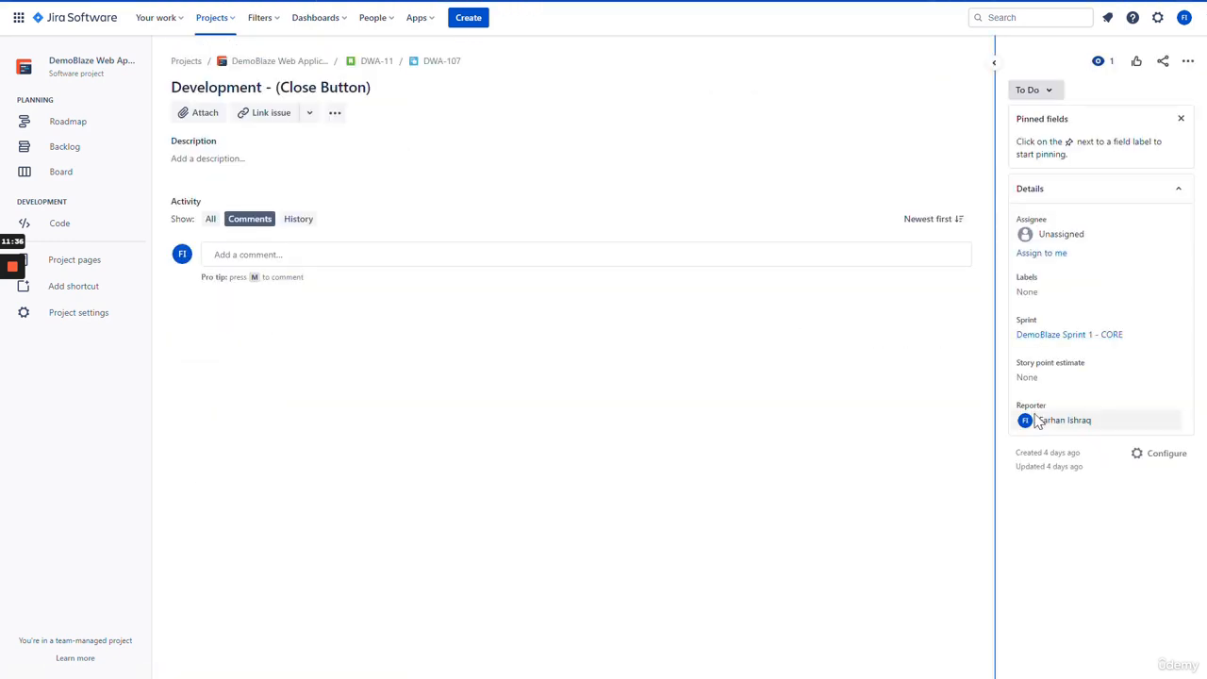
pyautogui.click(1045, 379)
pyautogui.click(1032, 292)
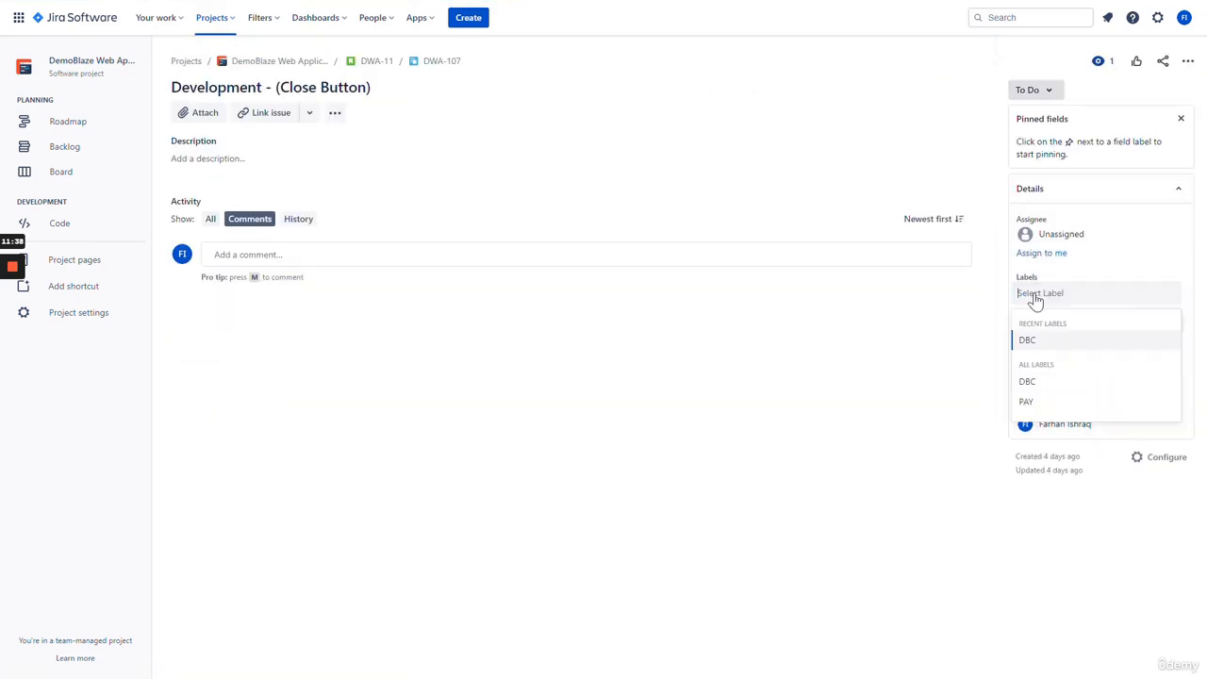
pyautogui.click(1055, 346)
pyautogui.click(1041, 253)
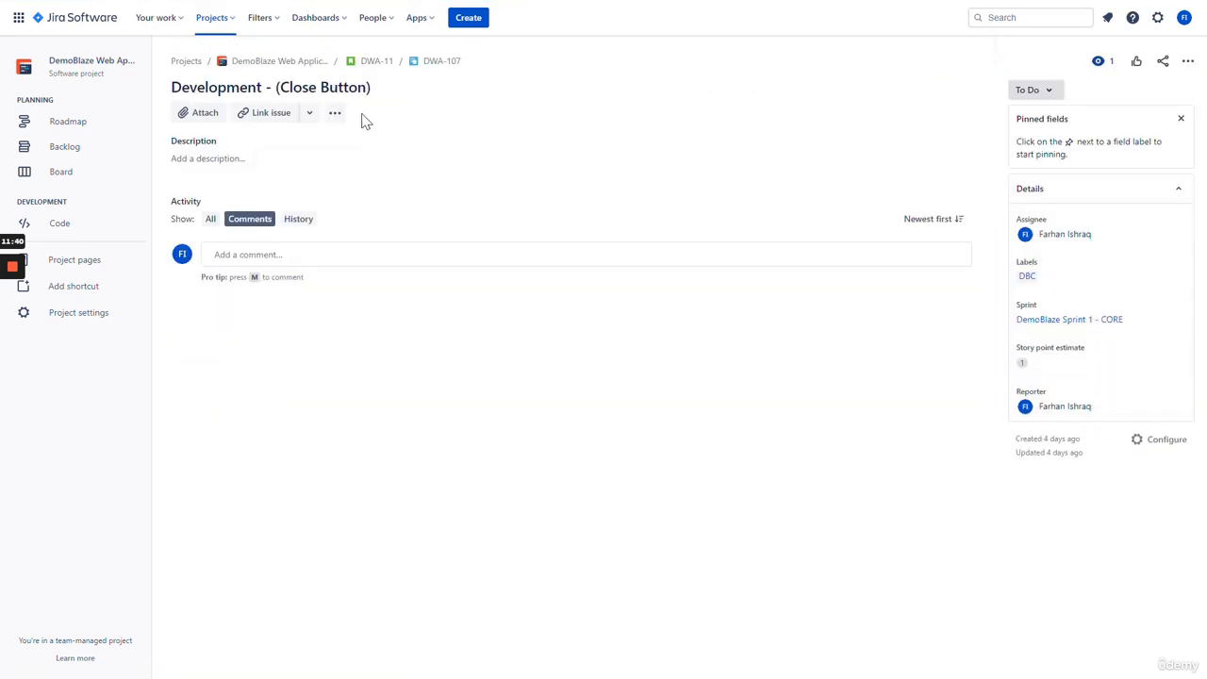
pyautogui.click(376, 64)
pyautogui.scroll(-2, 358, 358)
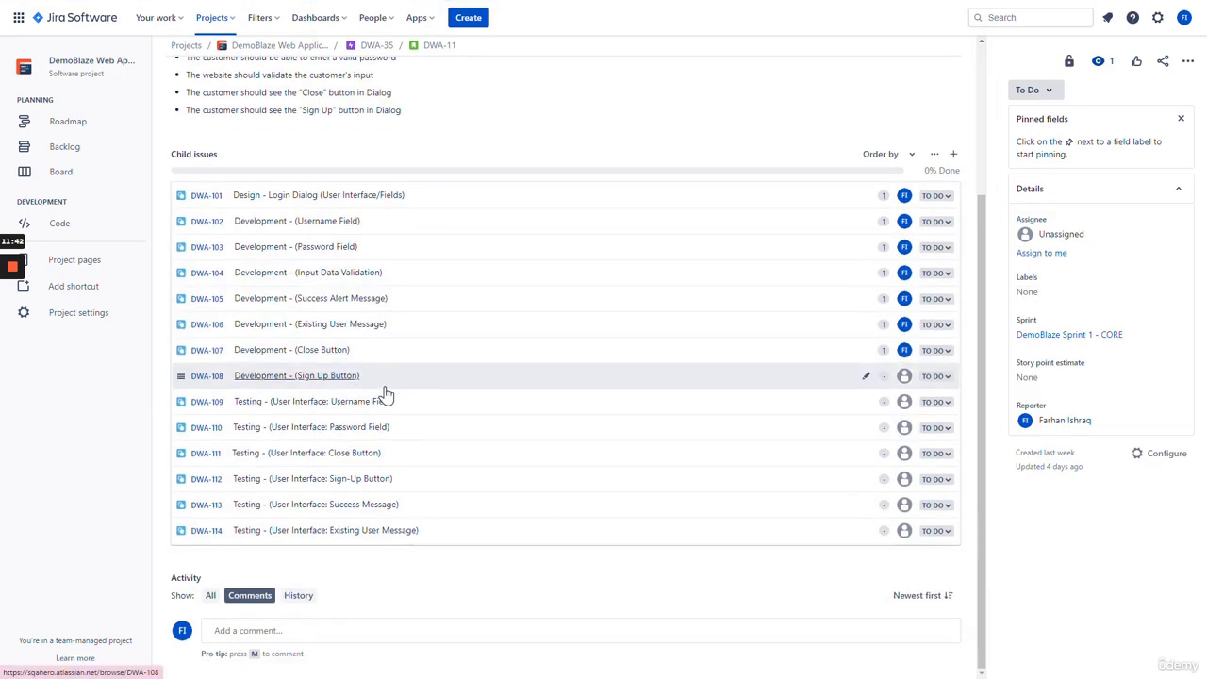
# - Estimate DWA-108 at 1 point, label it DBC and assign it to yourself
pyautogui.click(448, 373)
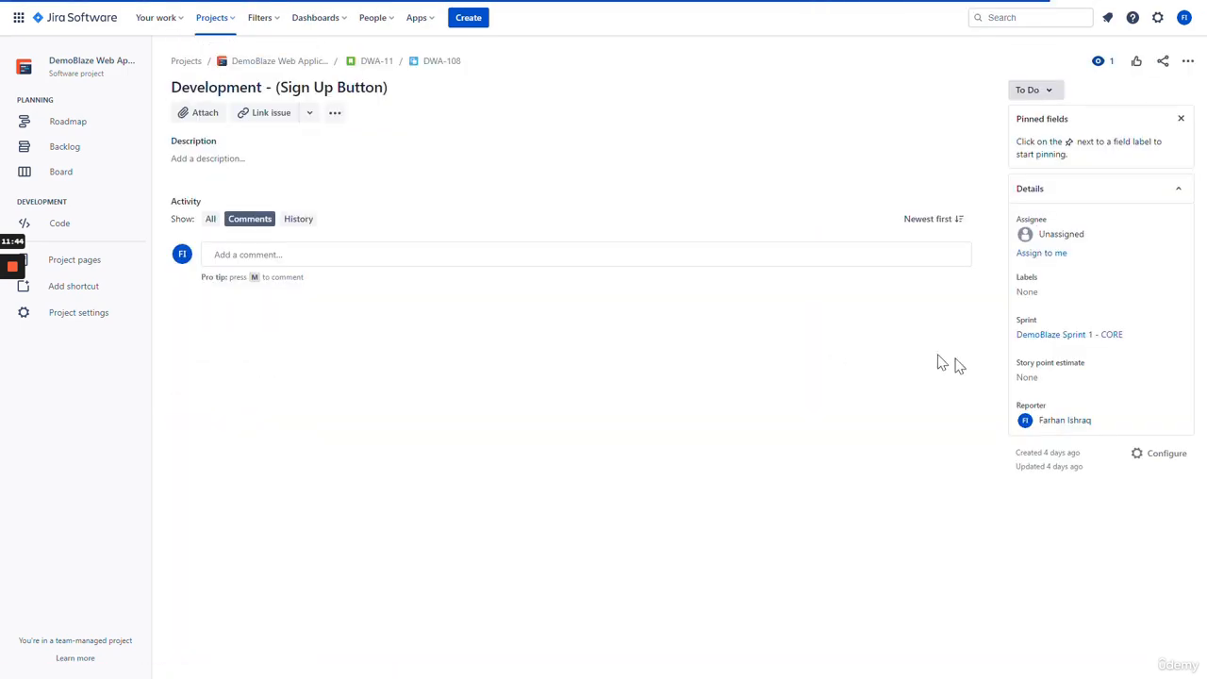
pyautogui.click(1049, 379)
pyautogui.write('1')
pyautogui.click(1038, 296)
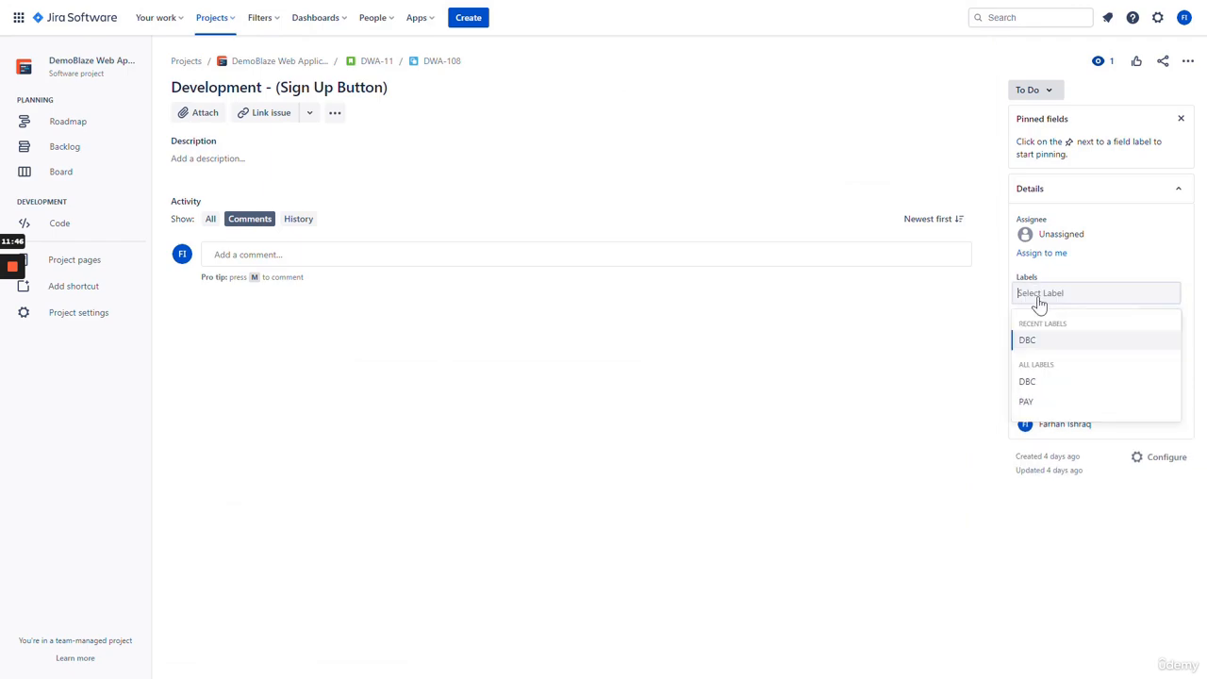
pyautogui.click(1057, 341)
pyautogui.click(1046, 262)
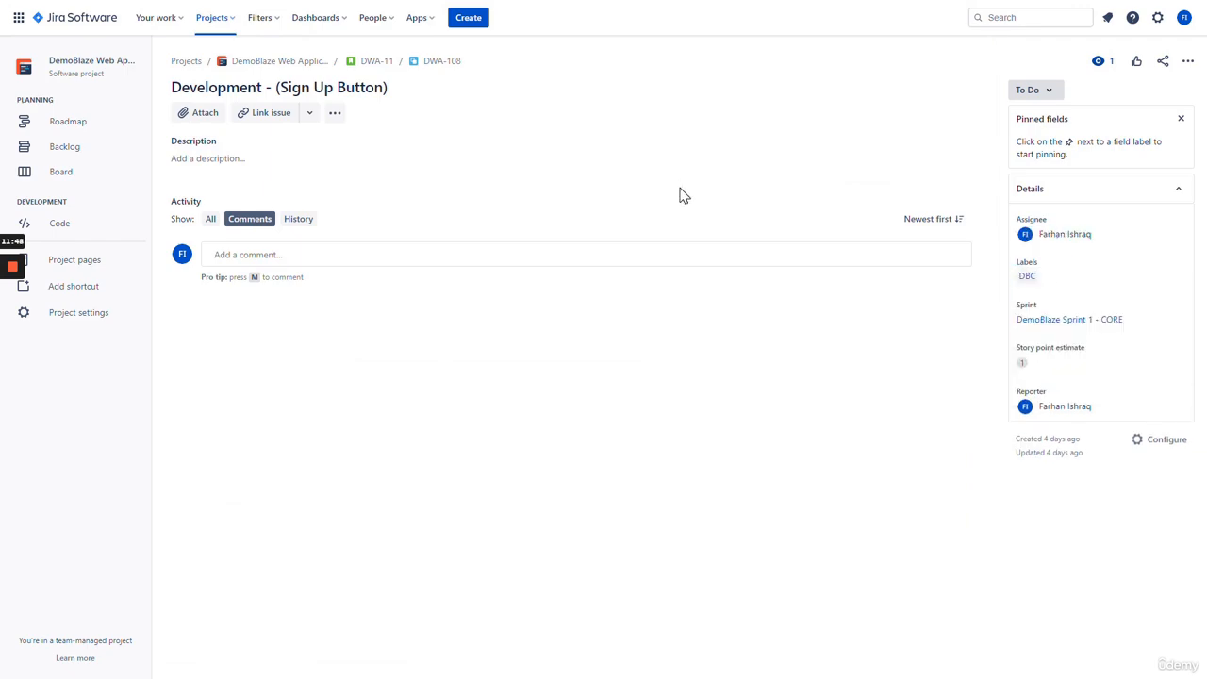
pyautogui.click(376, 60)
pyautogui.scroll(-3, 370, 357)
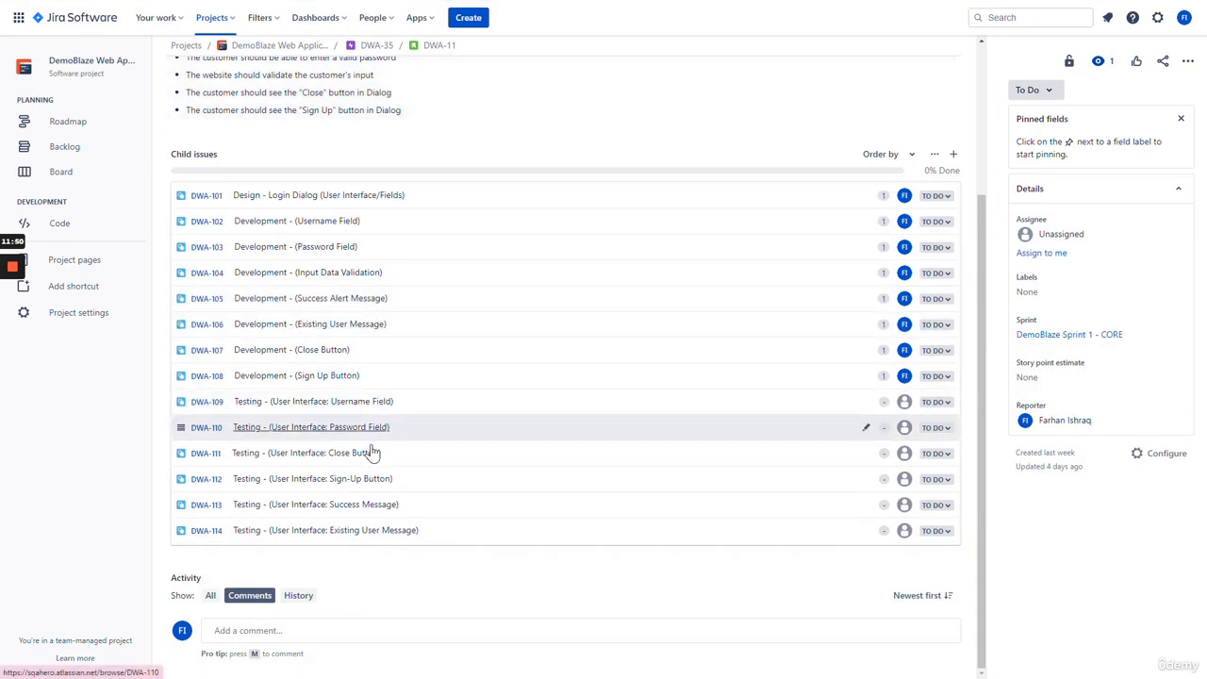
# - Give child issue DWA-109 1 story point and the DBC label, and assign it to yourself
pyautogui.click(364, 406)
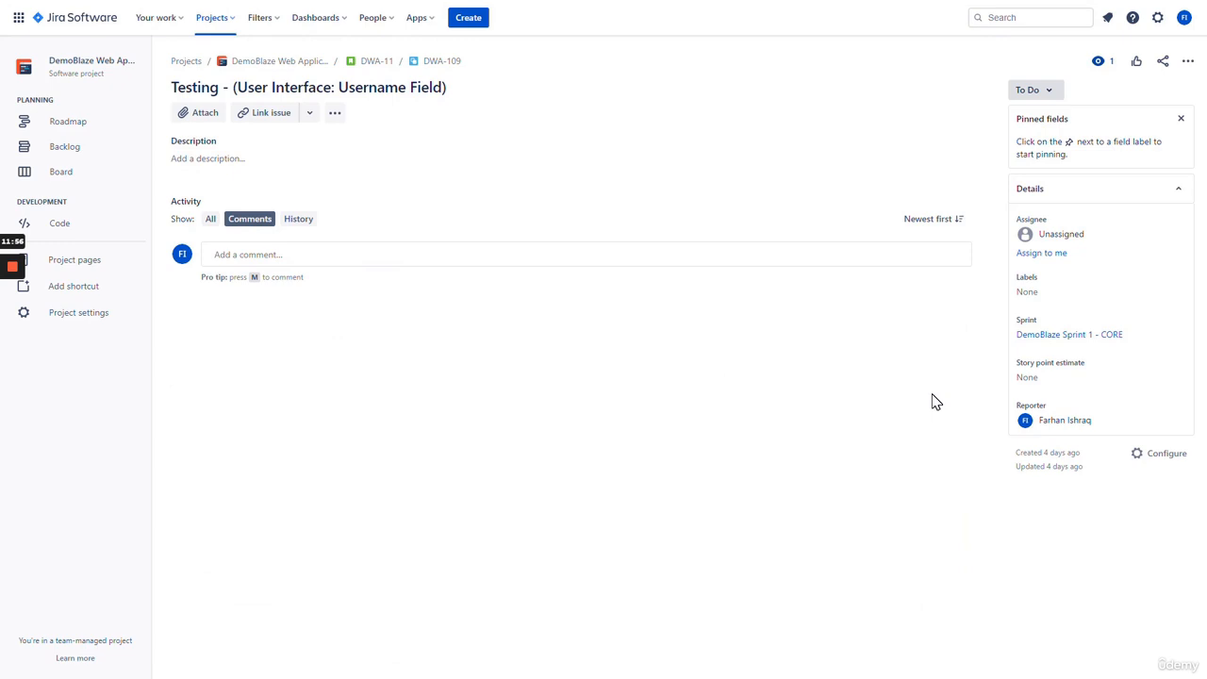
pyautogui.click(1035, 382)
pyautogui.write('1')
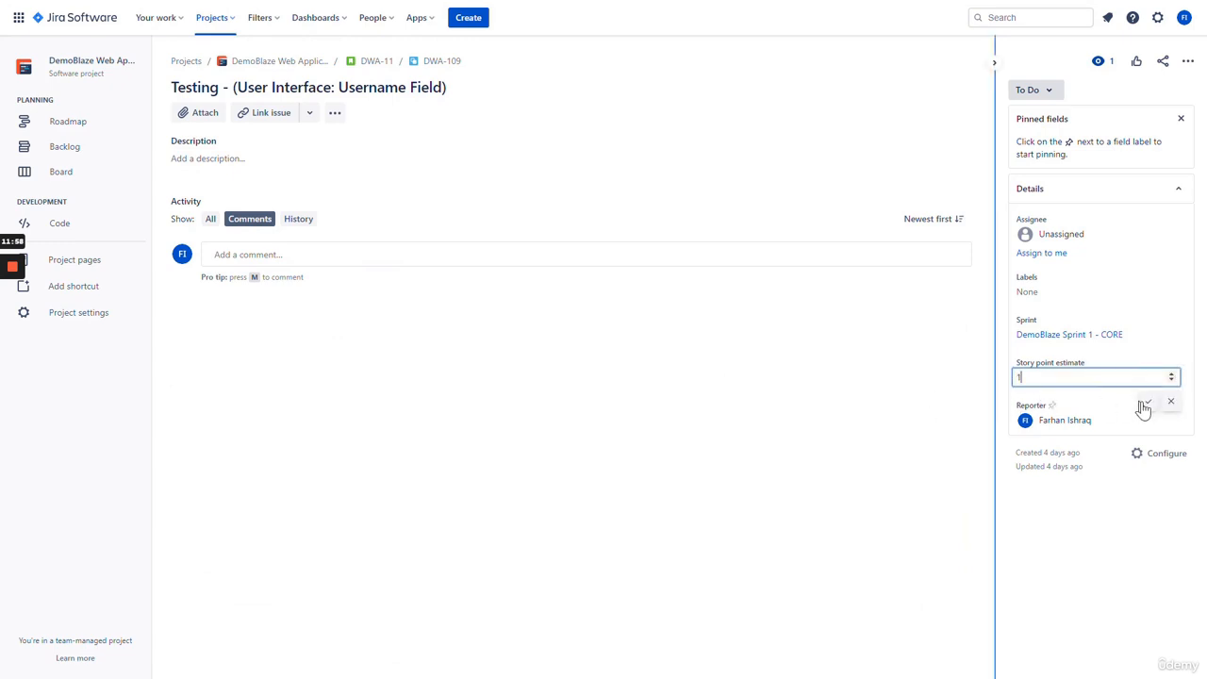
pyautogui.press('Return')
pyautogui.click(1038, 294)
pyautogui.click(1053, 342)
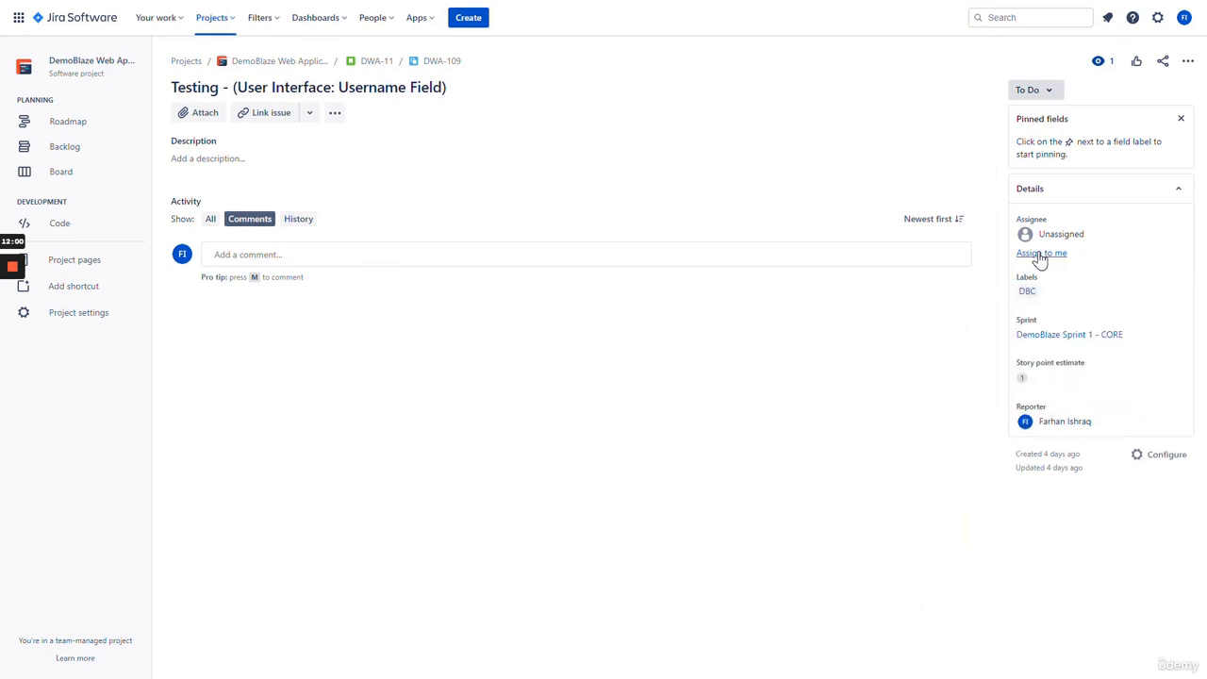
pyautogui.click(1038, 256)
# - Give DWA-110 1 story point and the DBC label, and assign it to yourself
pyautogui.click(377, 61)
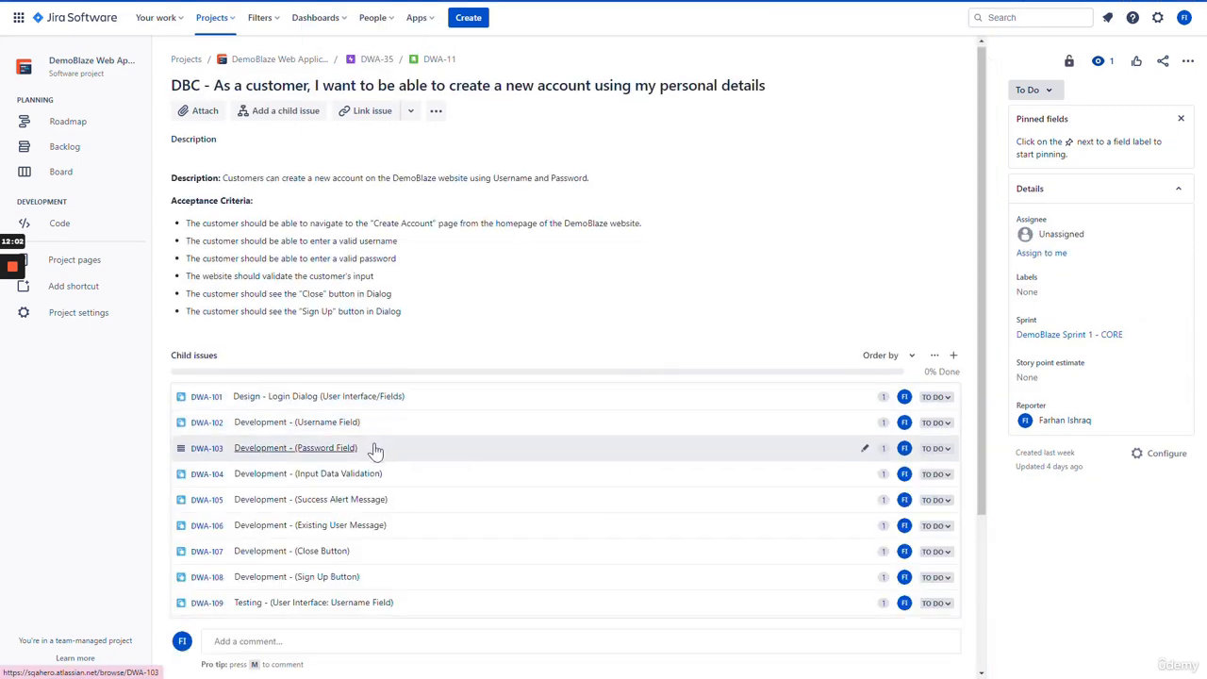
pyautogui.scroll(-3, 396, 423)
pyautogui.click(377, 427)
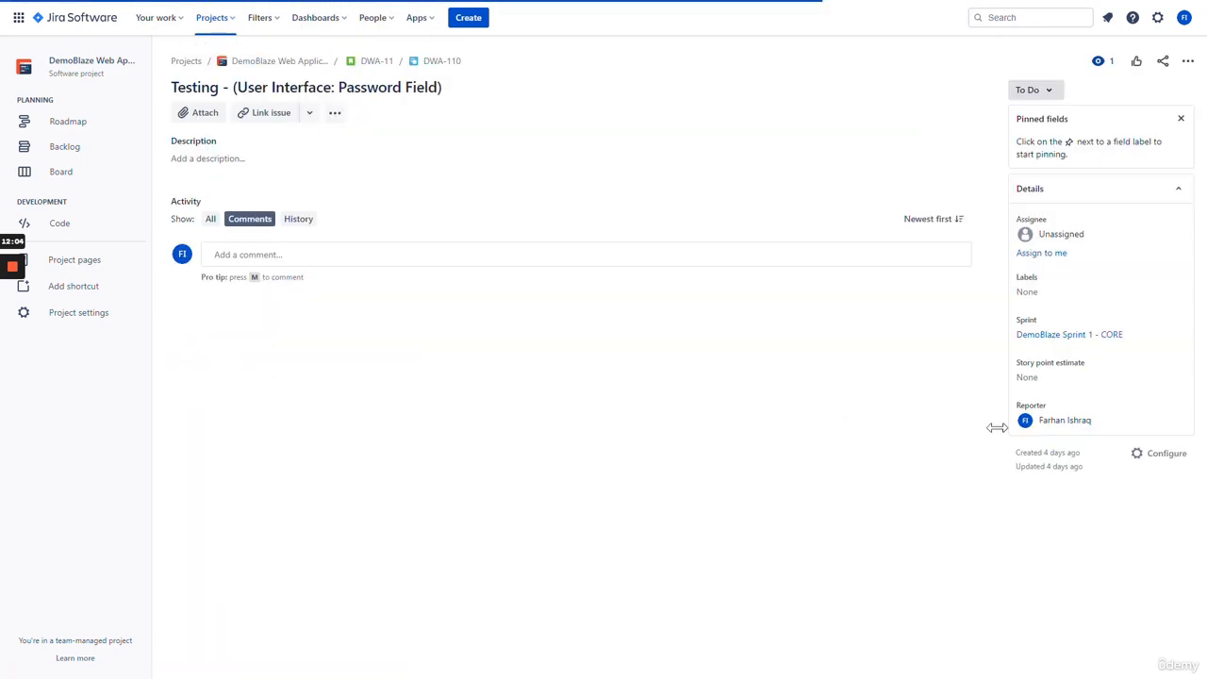
pyautogui.click(1028, 378)
pyautogui.write('1')
pyautogui.click(1145, 403)
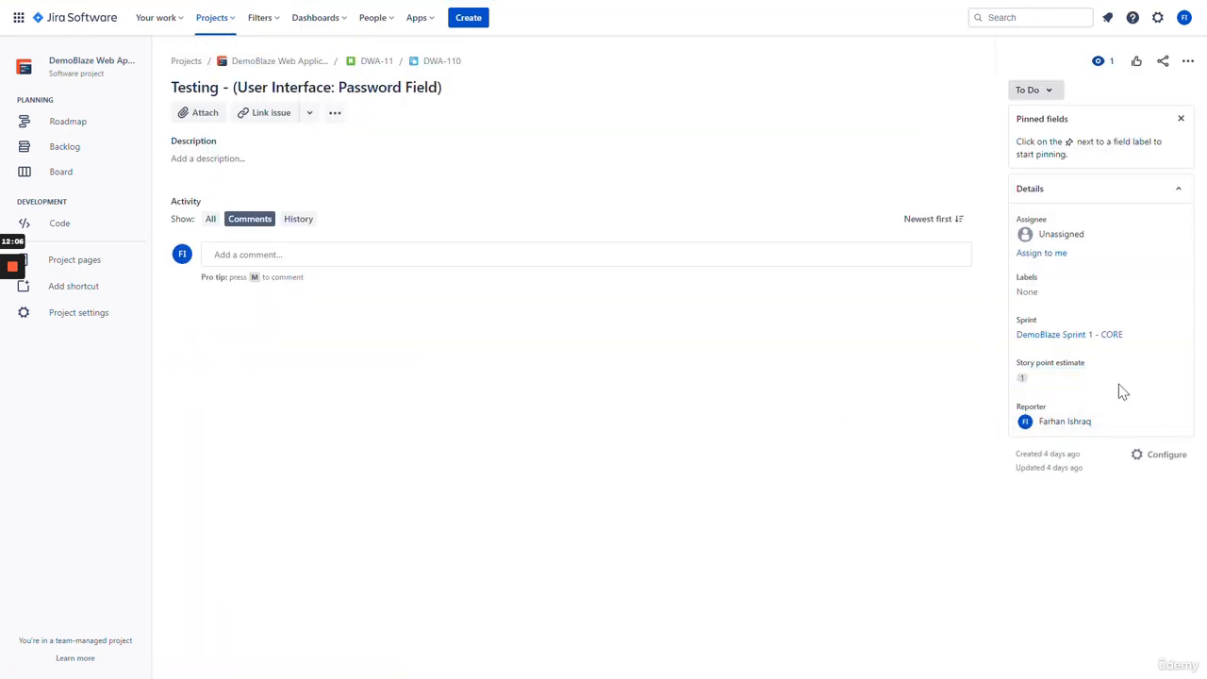
pyautogui.click(1043, 292)
pyautogui.click(1058, 341)
pyautogui.click(1047, 272)
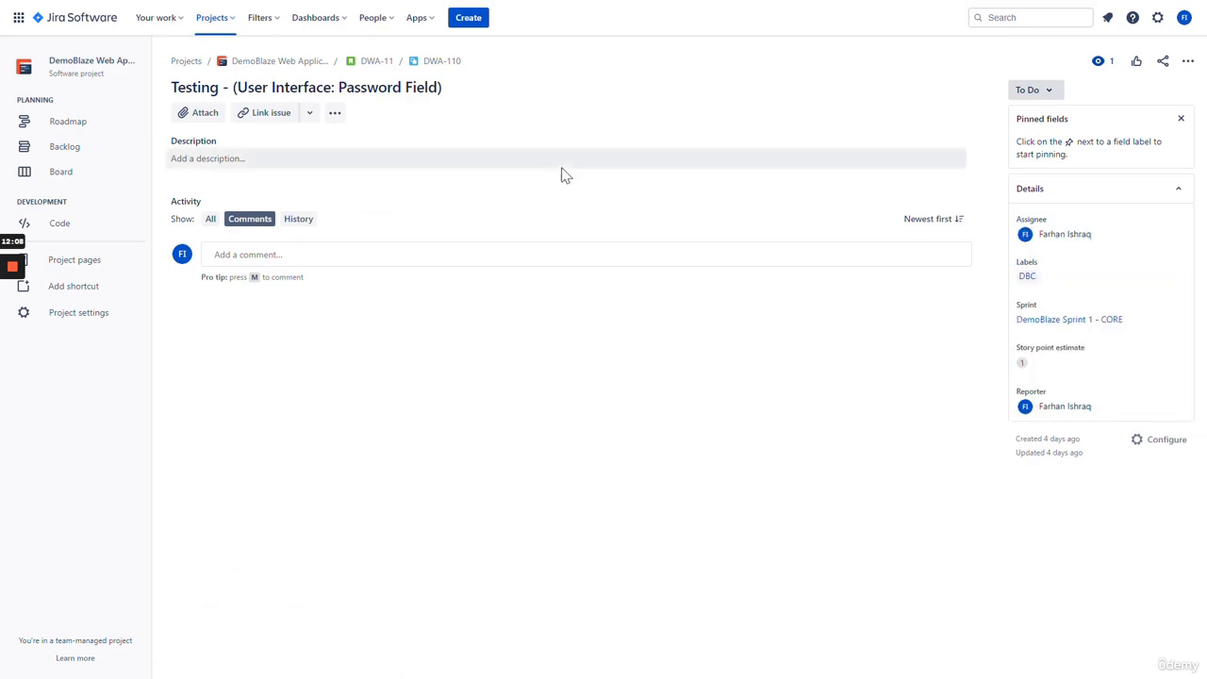
# - Give DWA-111 1 story point and the DBC label, and assign it to yourself
pyautogui.click(367, 63)
pyautogui.scroll(-3, 390, 415)
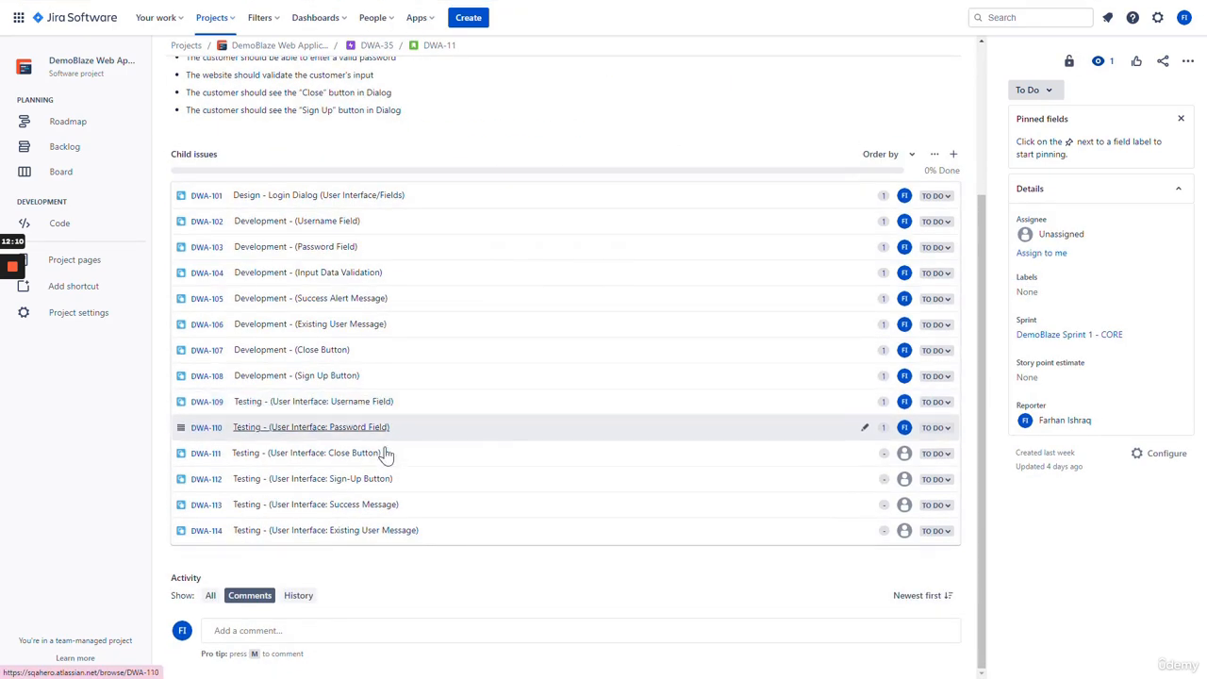
pyautogui.click(368, 454)
pyautogui.click(1094, 378)
pyautogui.write('1')
pyautogui.press('Return')
pyautogui.click(1037, 291)
pyautogui.click(1047, 342)
pyautogui.click(1042, 253)
# - Give DWA-112 the DBC label and 1 story point, and assign it to yourself
pyautogui.click(376, 60)
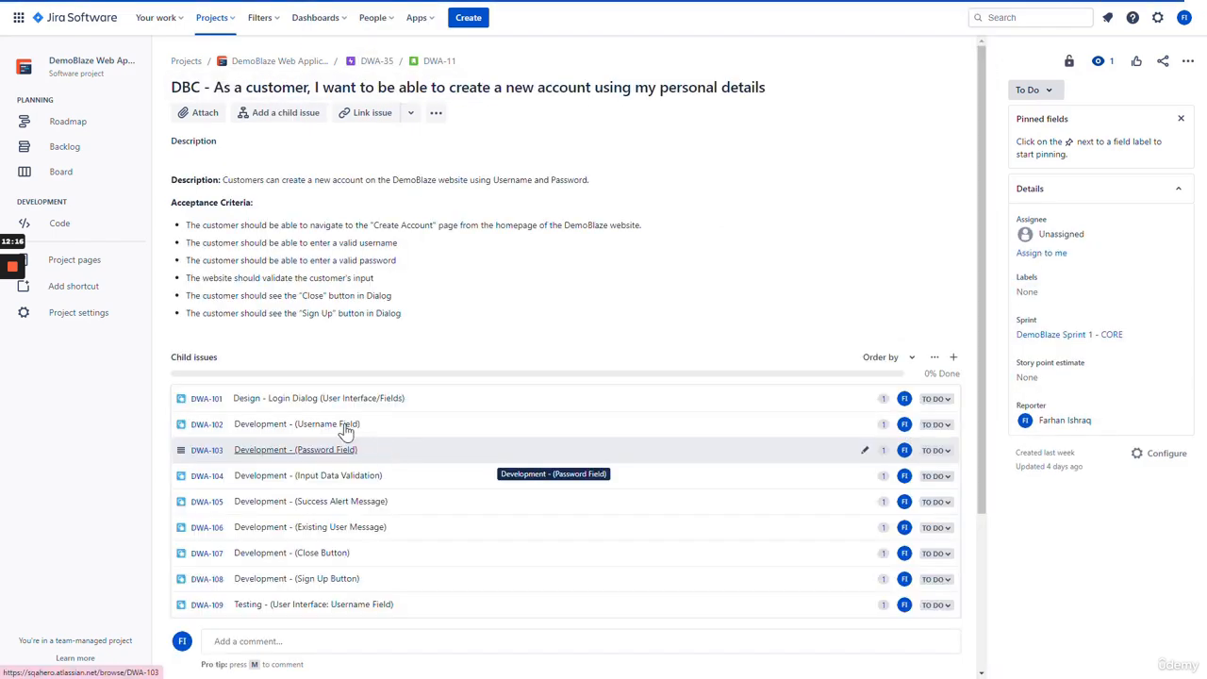
pyautogui.scroll(-5, 377, 424)
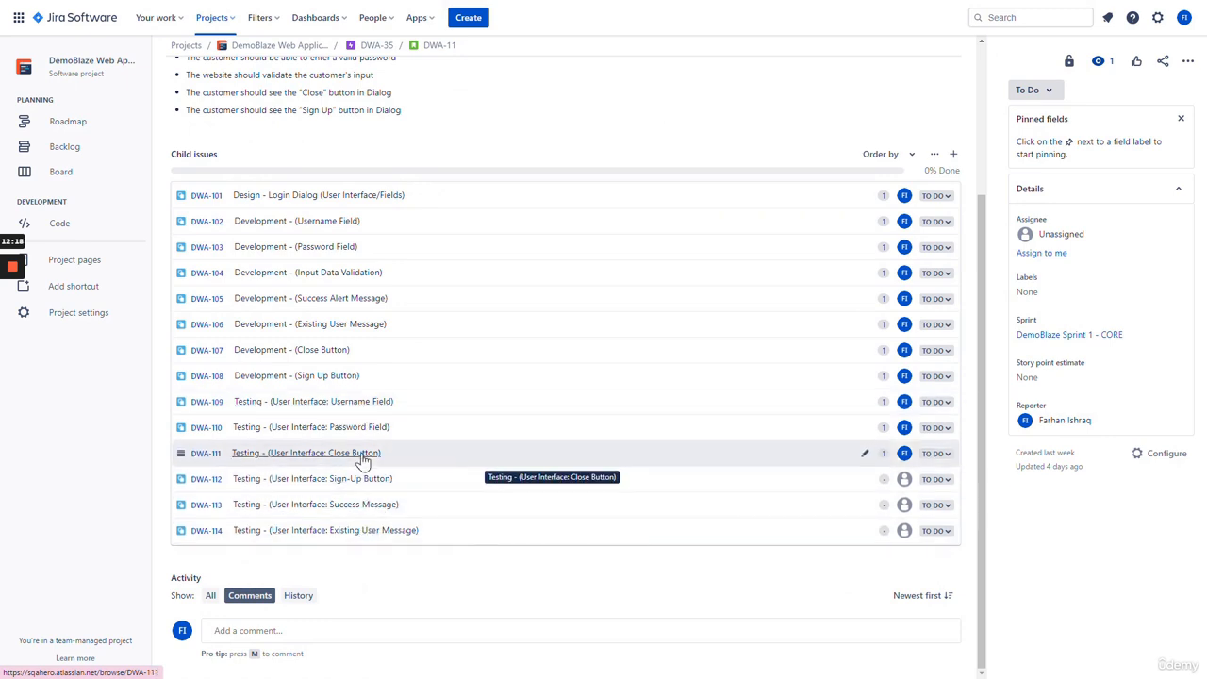
pyautogui.click(362, 482)
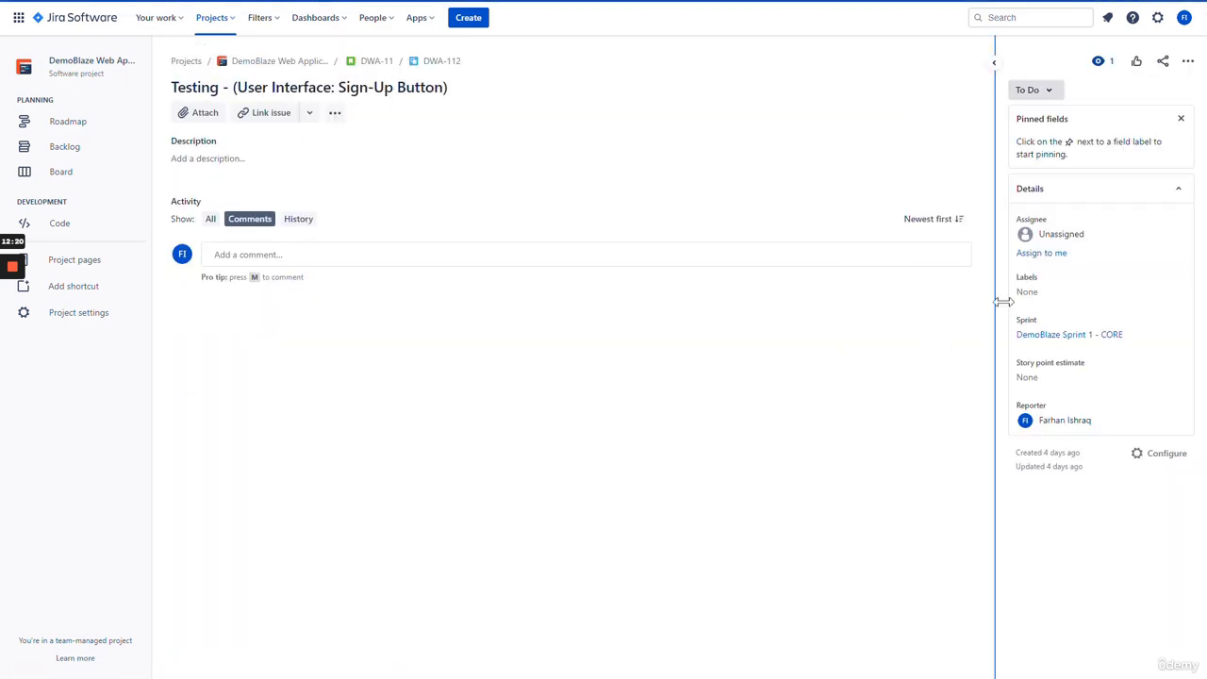
pyautogui.click(1047, 292)
pyautogui.click(1027, 340)
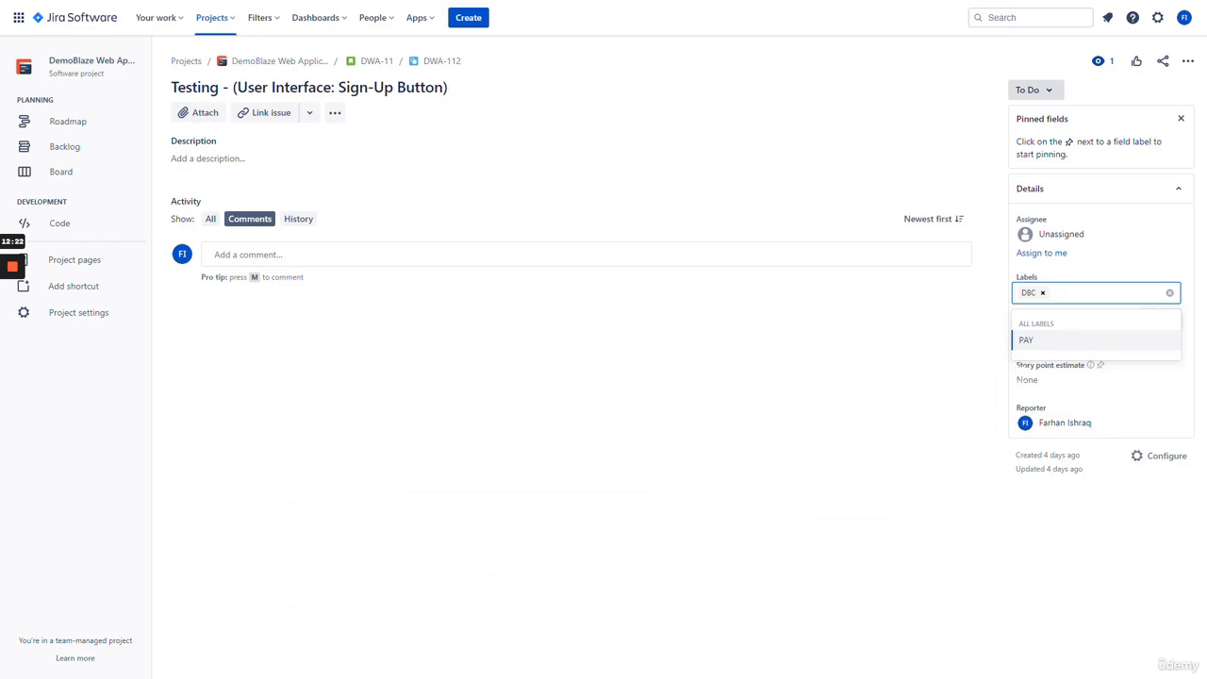
pyautogui.click(1041, 377)
pyautogui.click(1040, 377)
pyautogui.write('1')
pyautogui.click(1145, 413)
pyautogui.click(1041, 253)
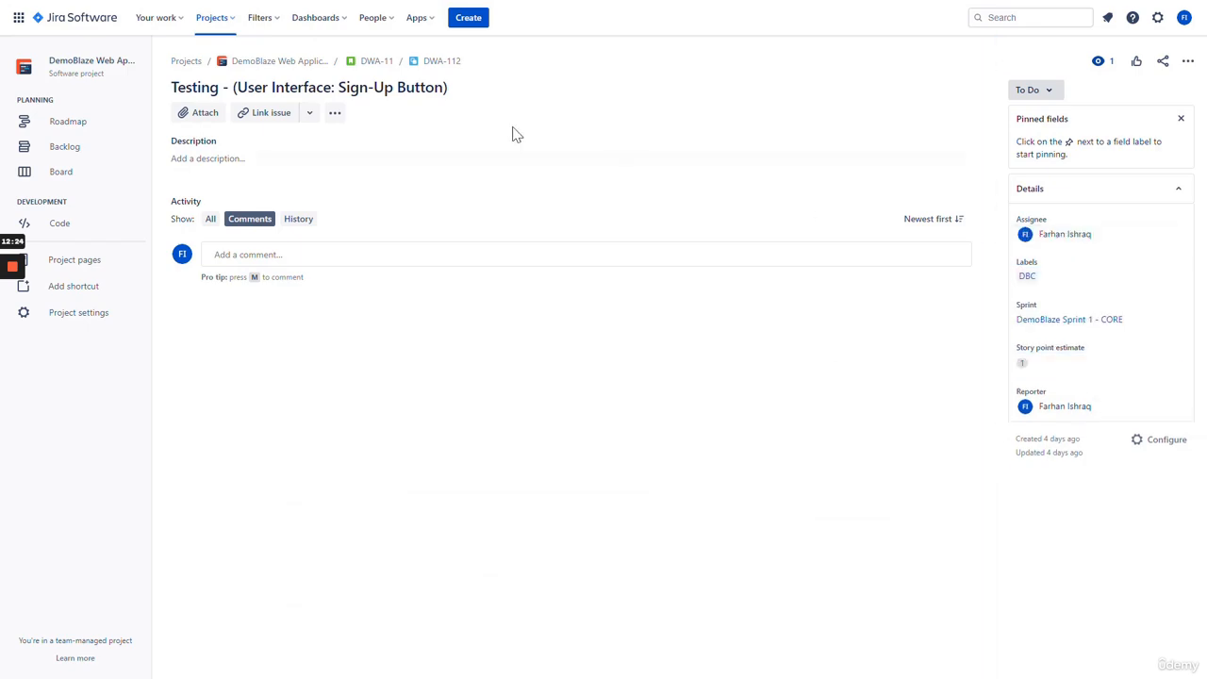
# - Give DWA-113 1 story point and the DBC label, and assign it to yourself
pyautogui.click(377, 60)
pyautogui.scroll(-5, 353, 350)
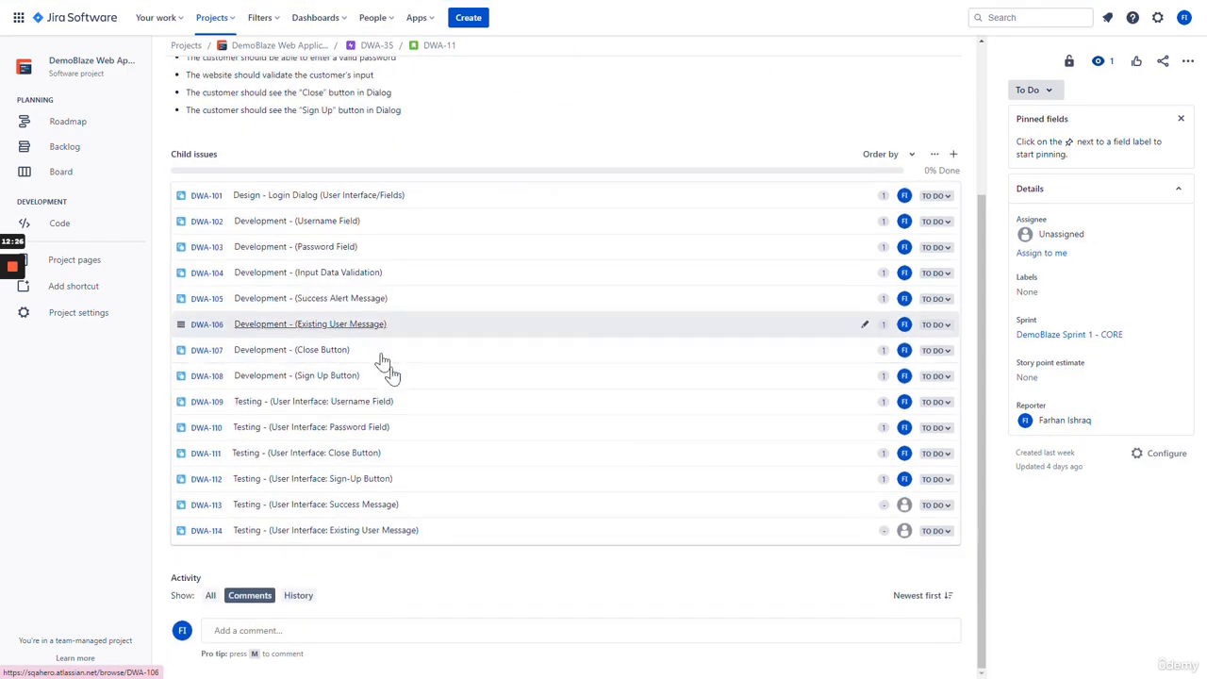
pyautogui.click(377, 505)
pyautogui.click(1037, 376)
pyautogui.click(1146, 403)
pyautogui.click(1029, 291)
pyautogui.click(1051, 334)
pyautogui.click(1041, 253)
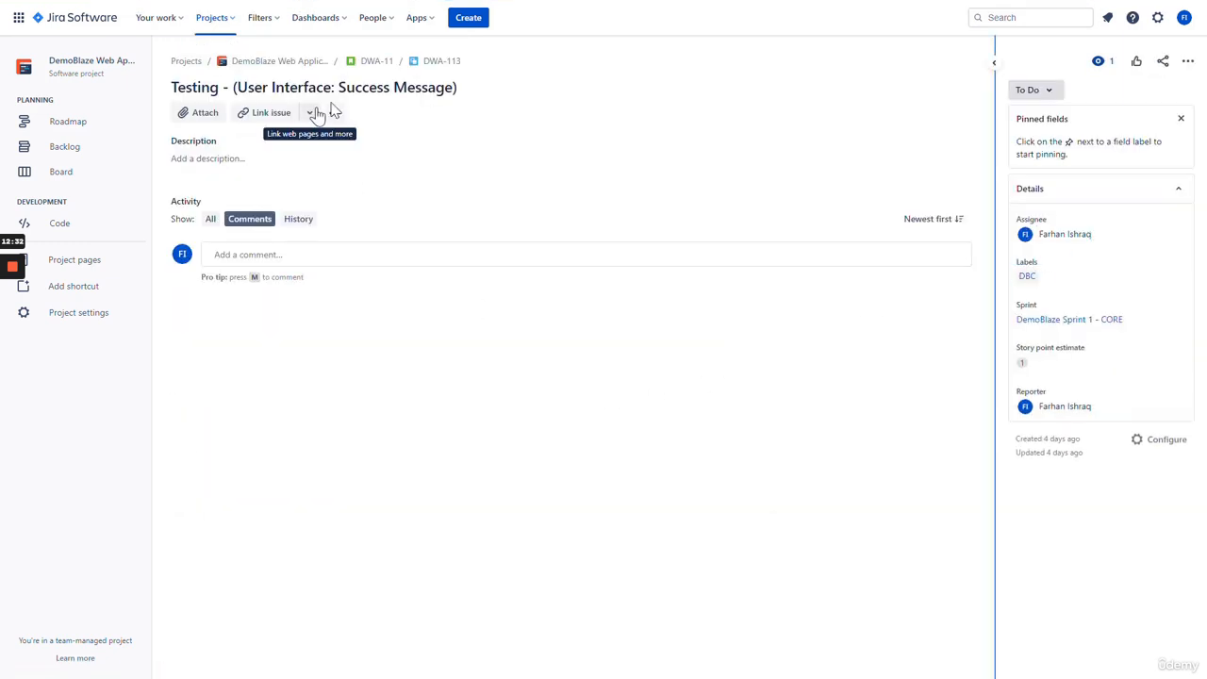
# - On DWA-114, cancel the story point edit, add the DBC label and assign it to yourself
pyautogui.click(377, 60)
pyautogui.scroll(-2, 349, 429)
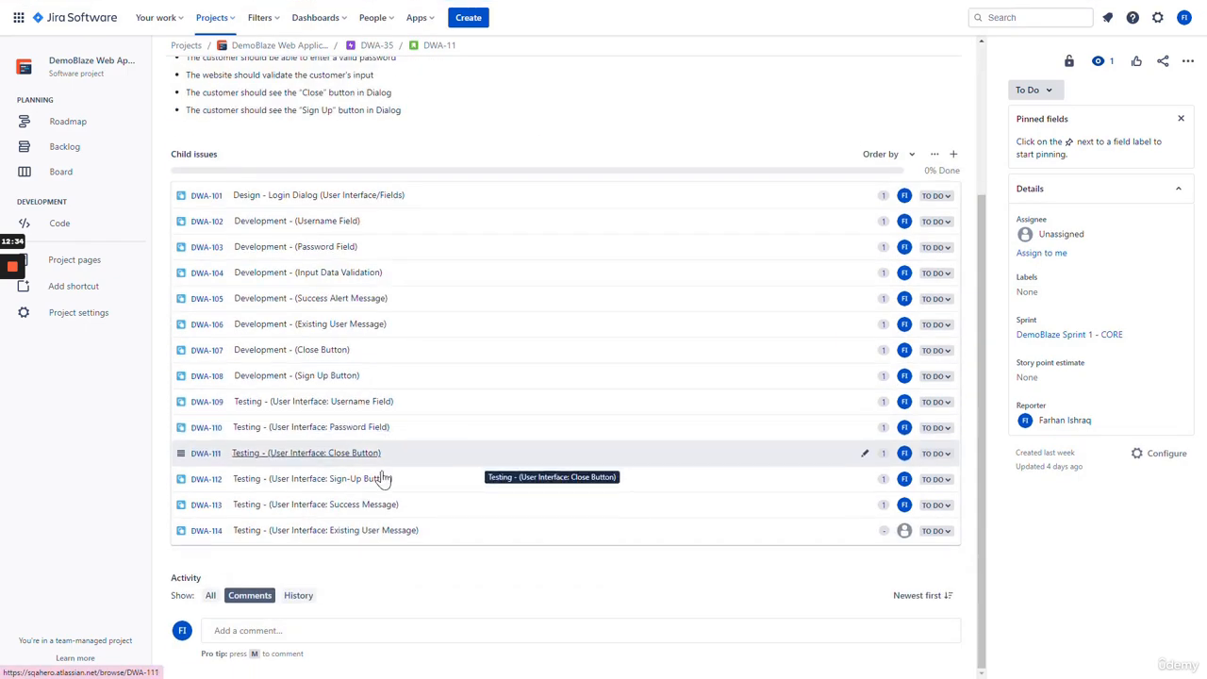
pyautogui.click(378, 533)
pyautogui.click(1078, 375)
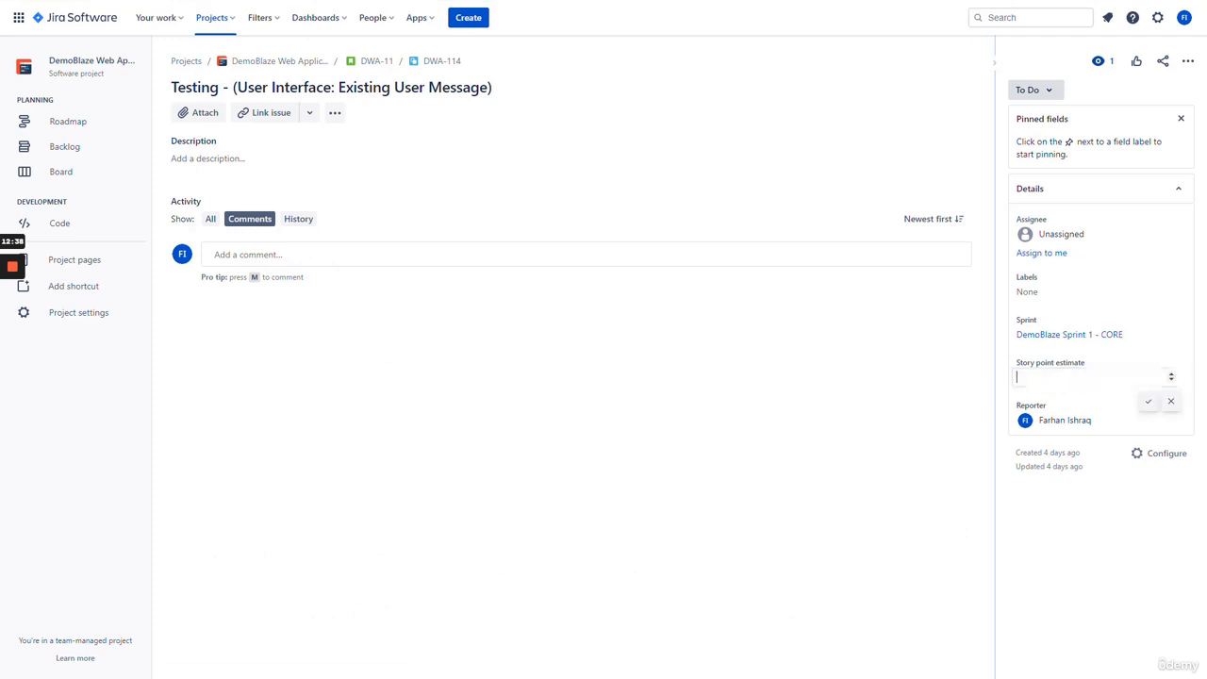
pyautogui.click(1143, 406)
pyautogui.click(1052, 292)
pyautogui.click(1027, 340)
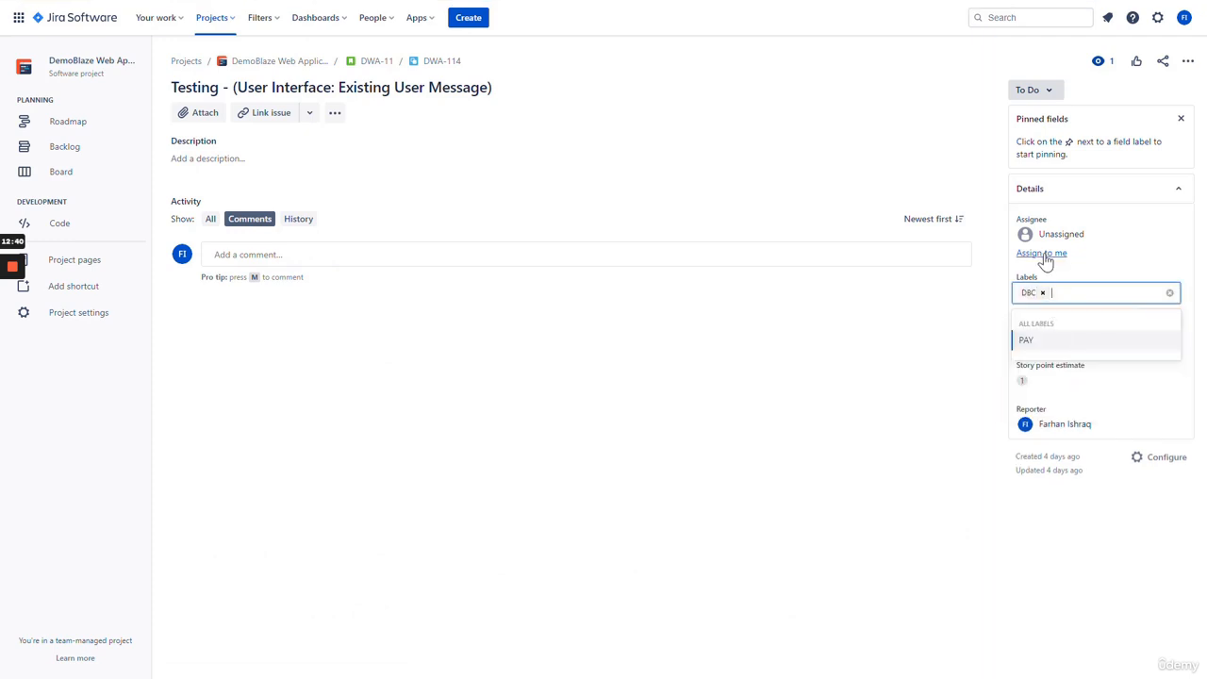
pyautogui.click(1041, 253)
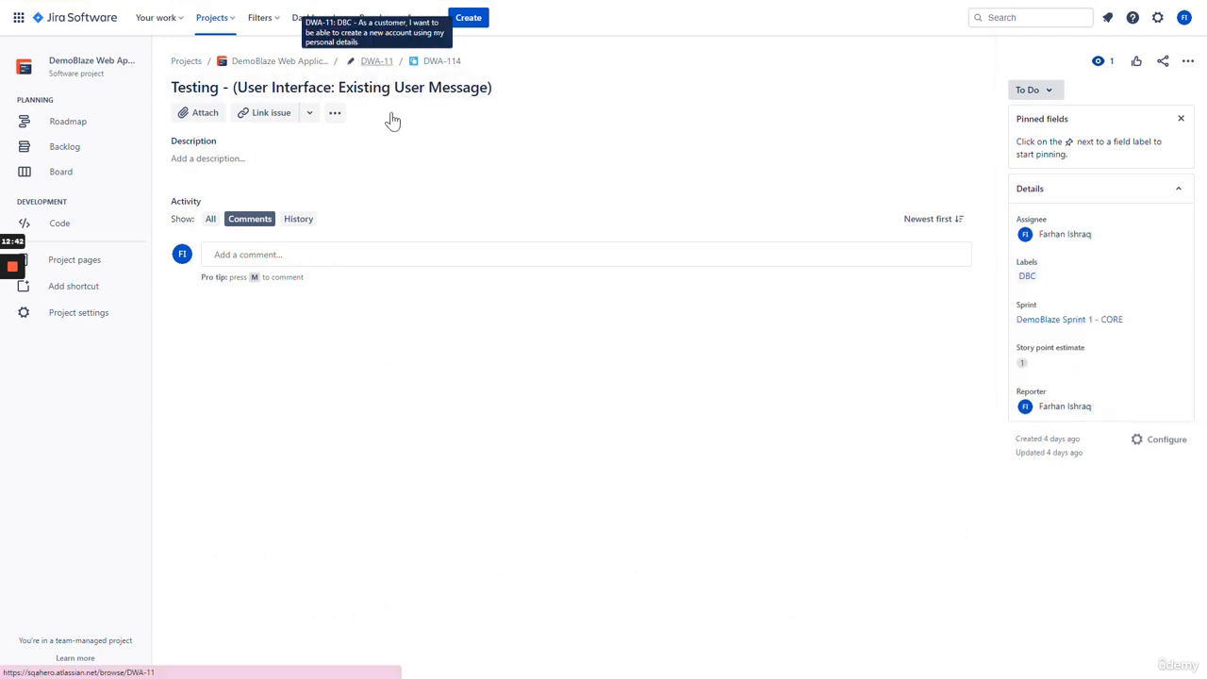
# - Return to parent story DWA-11 and scroll to its Child issues
pyautogui.click(377, 61)
pyautogui.scroll(-2, 715, 350)
pyautogui.scroll(3, 633, 348)
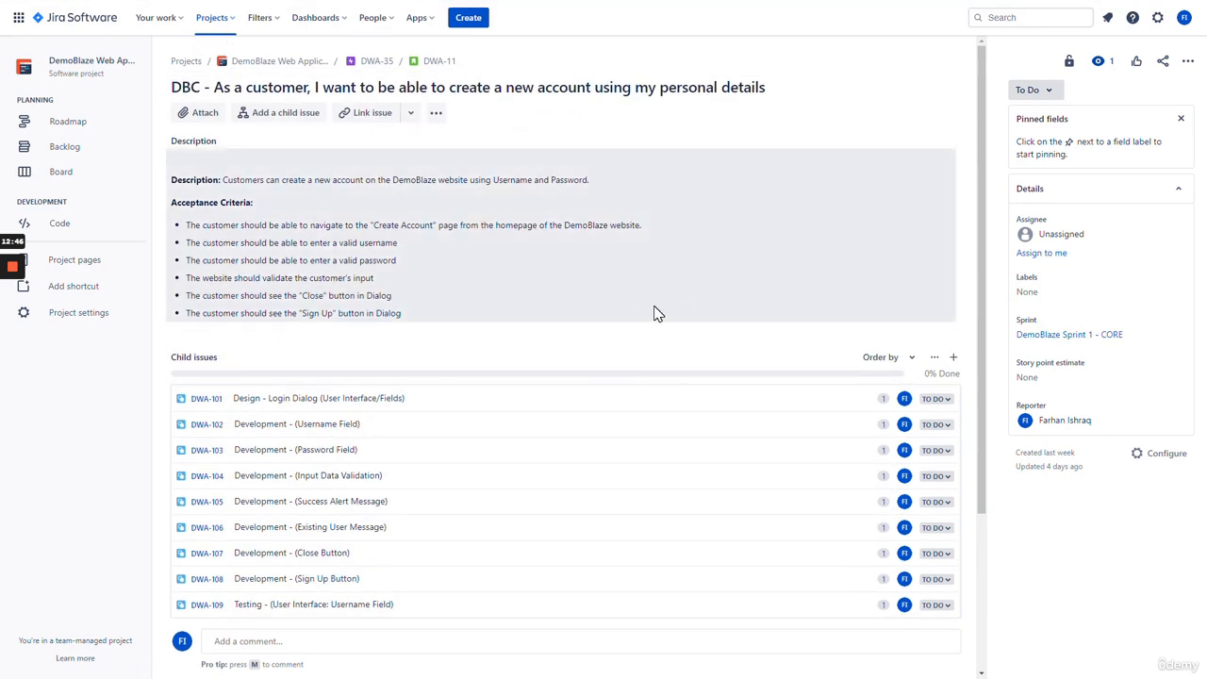
pyautogui.scroll(-2, 651, 310)
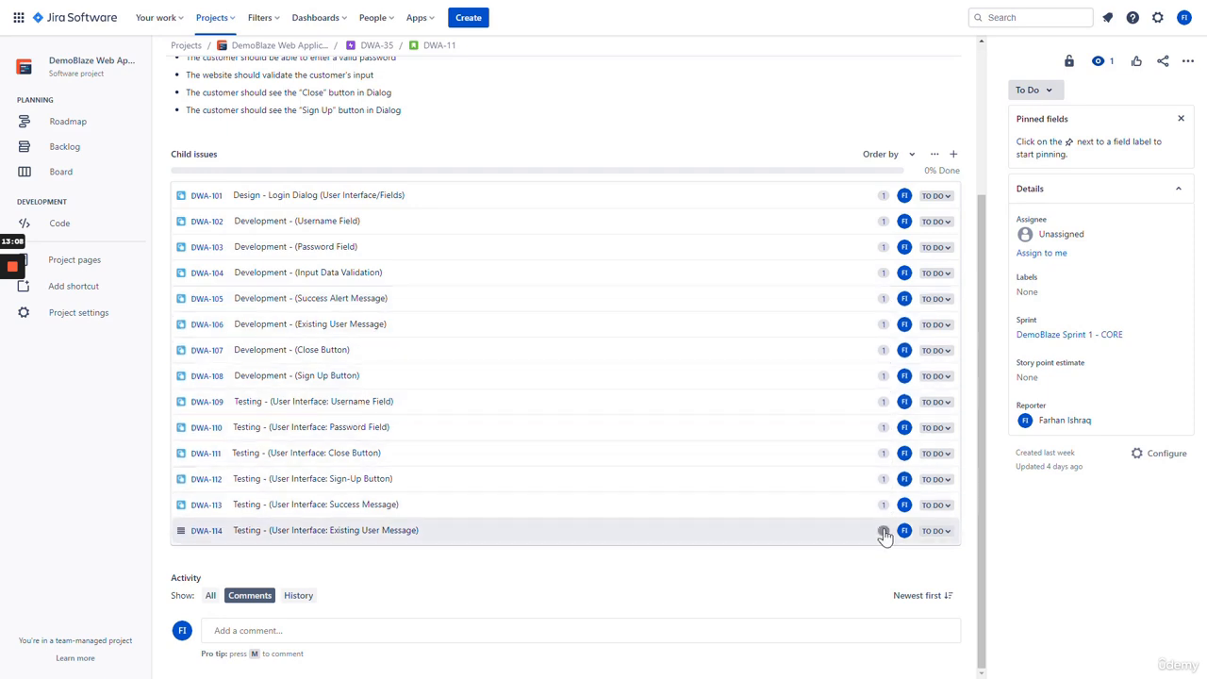
# - On DWA-11, add the DBC label, assign it to yourself, and set 14 story points
pyautogui.click(1033, 291)
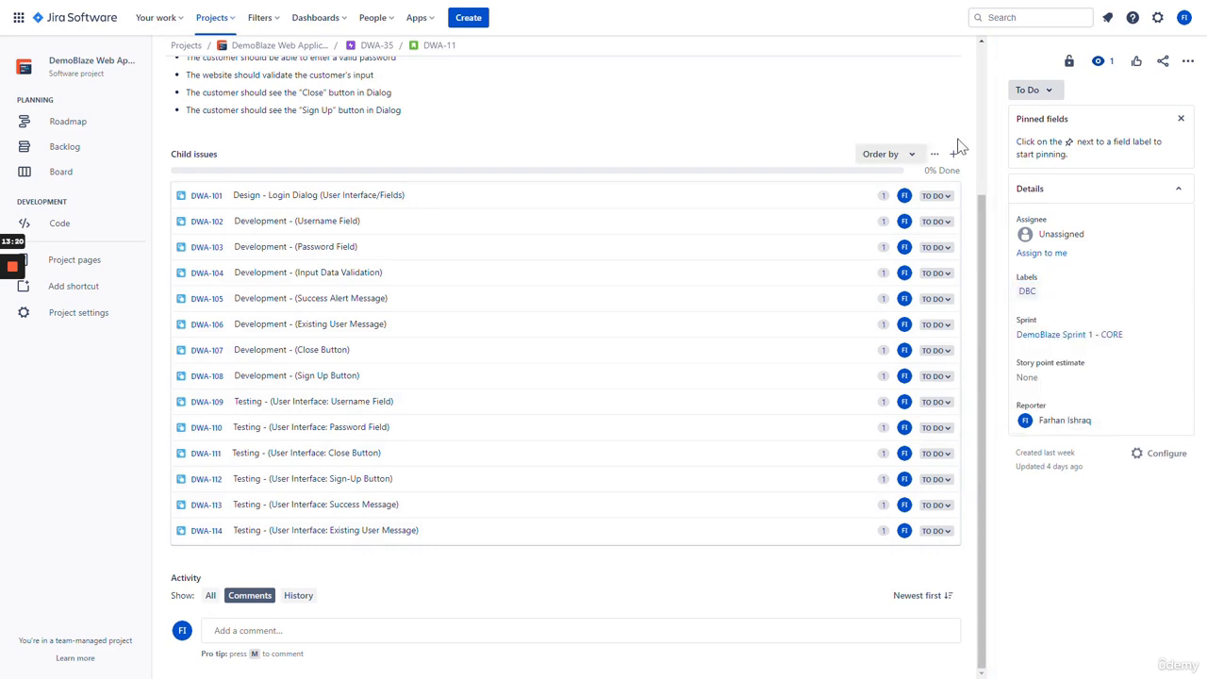
pyautogui.click(1051, 347)
pyautogui.scroll(1, 884, 386)
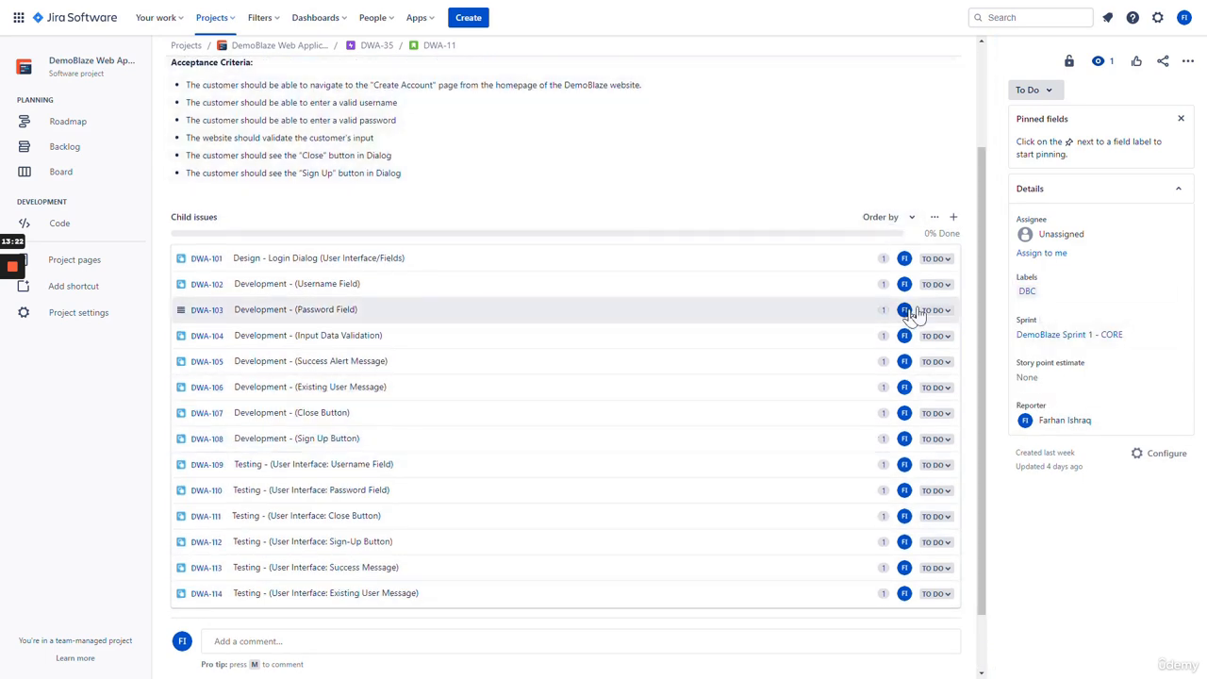
pyautogui.click(1052, 253)
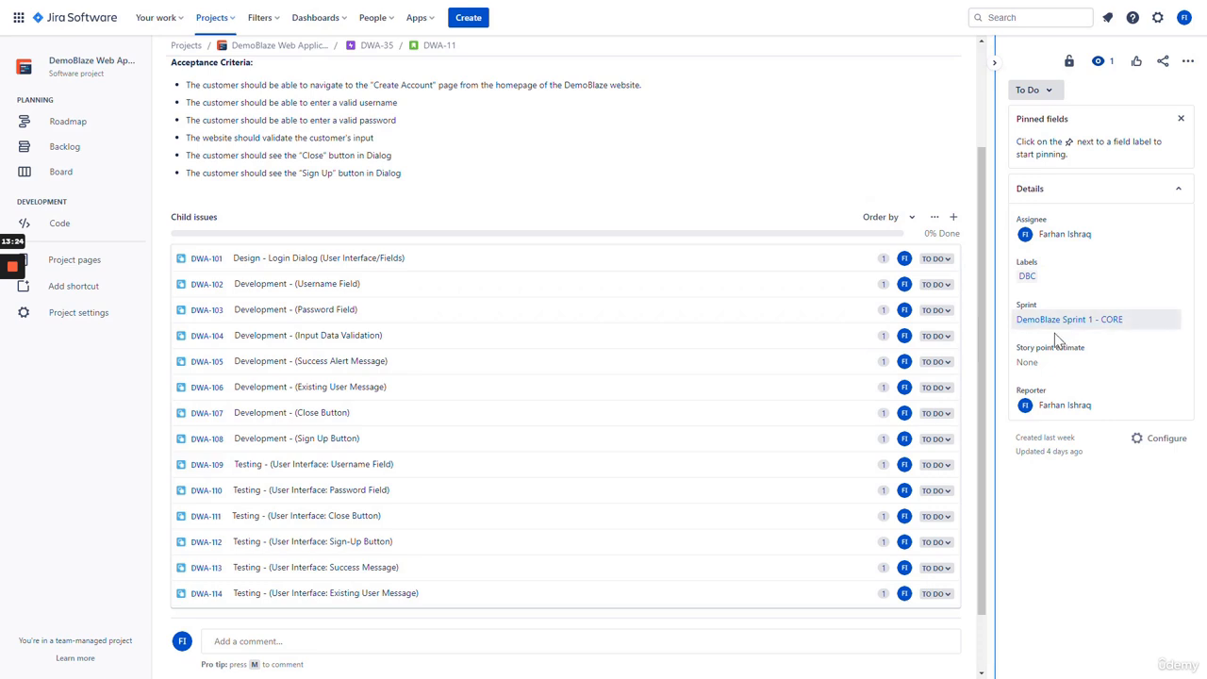
pyautogui.click(1037, 363)
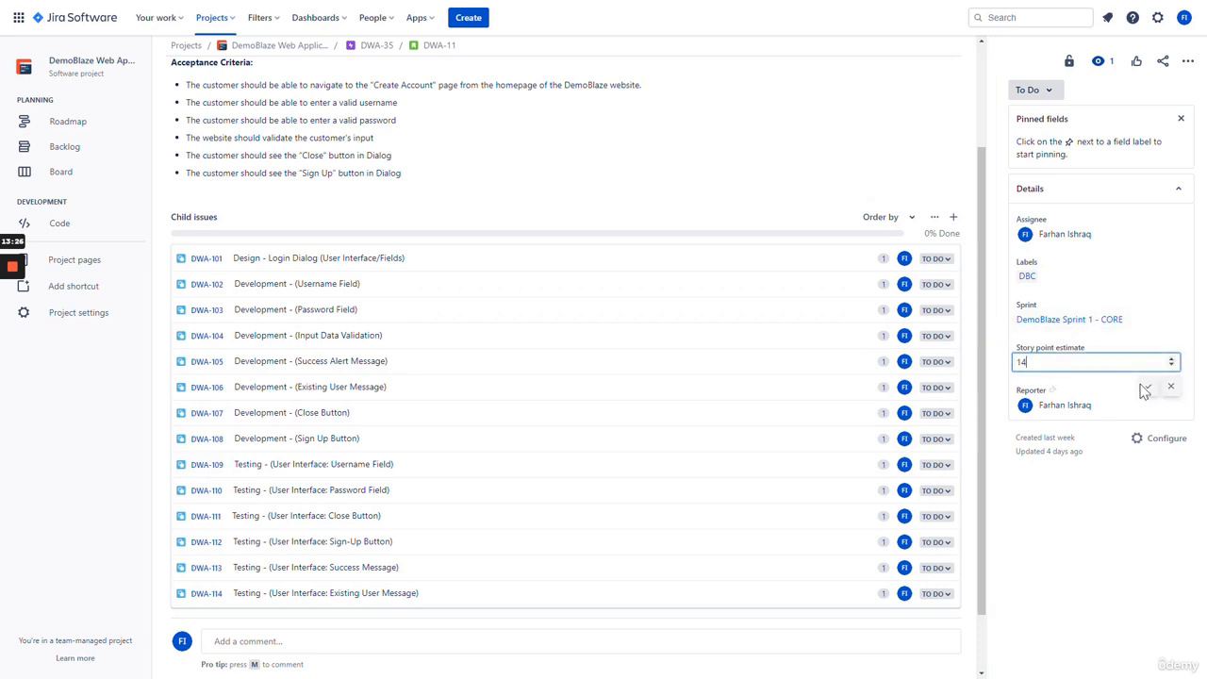
pyautogui.press('Return')
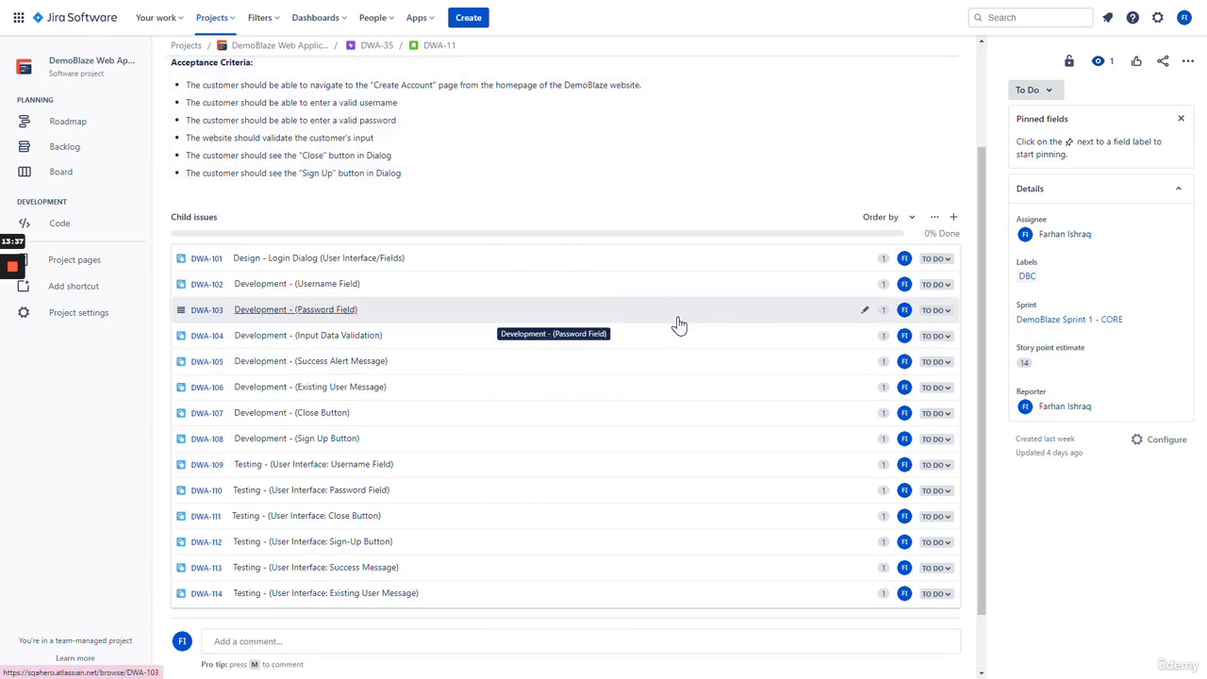
pyautogui.scroll(-2, 678, 325)
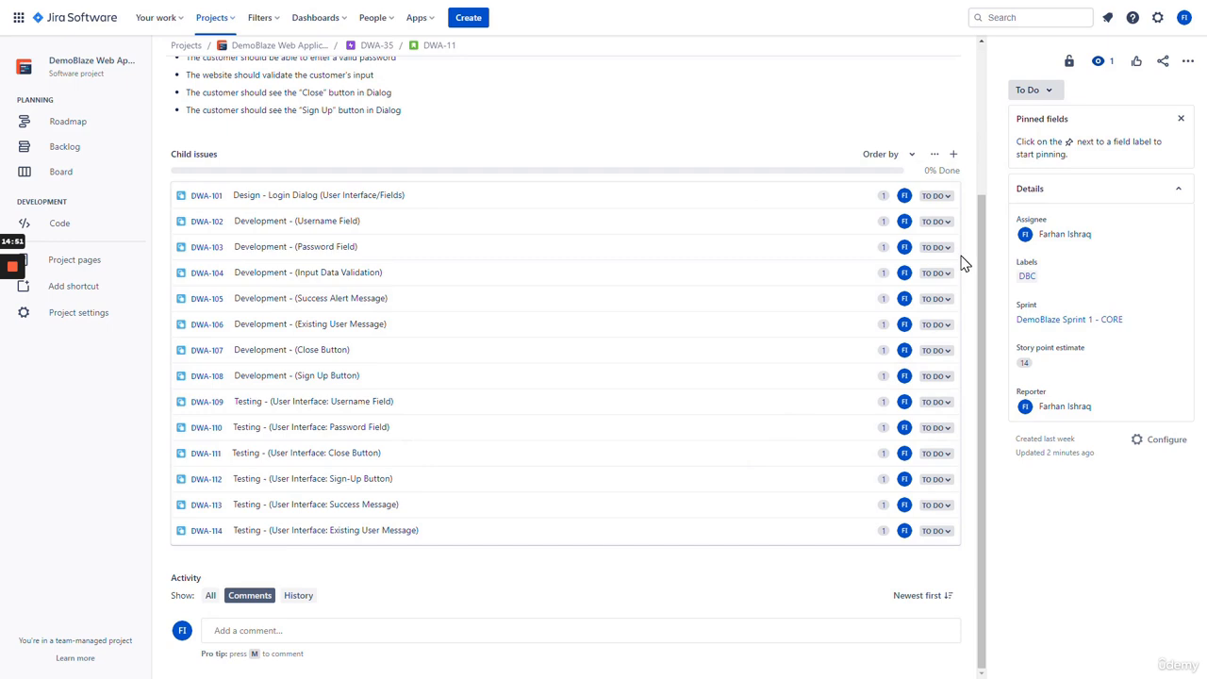
# - Open the Story field configuration from Configure in DWA-11's Details panel
pyautogui.click(1158, 449)
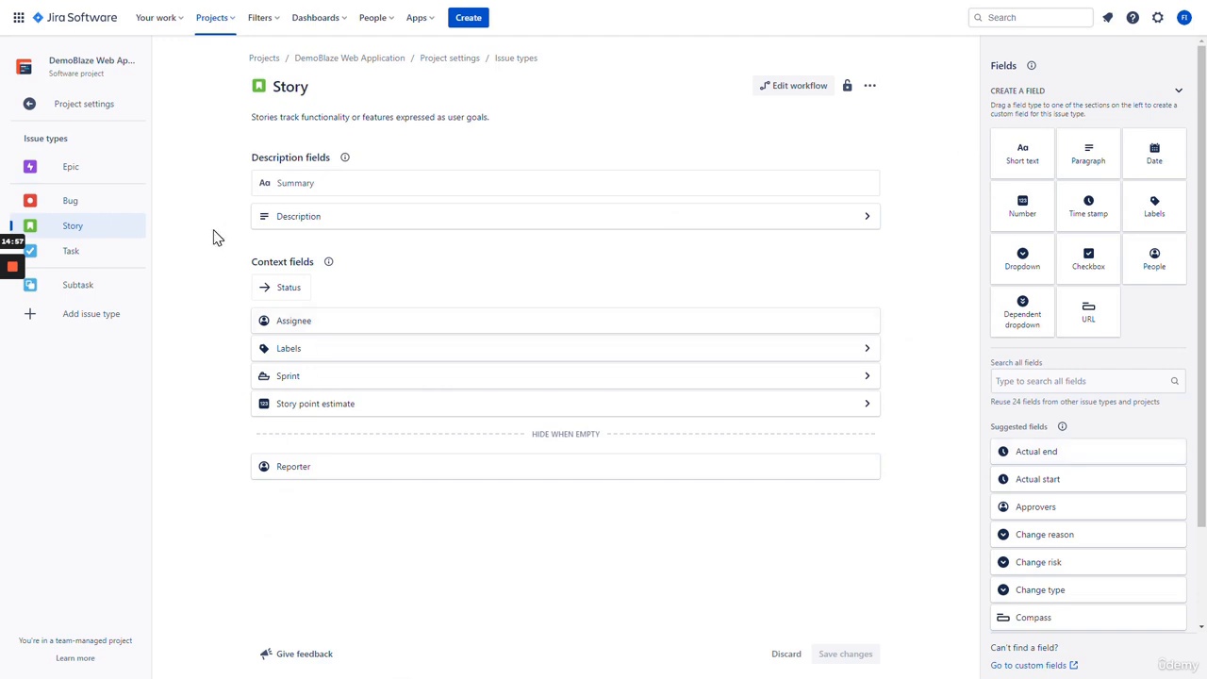
# - Select the Subtask issue type and add Actual start and Actual end to its context fields
pyautogui.click(111, 254)
pyautogui.click(108, 293)
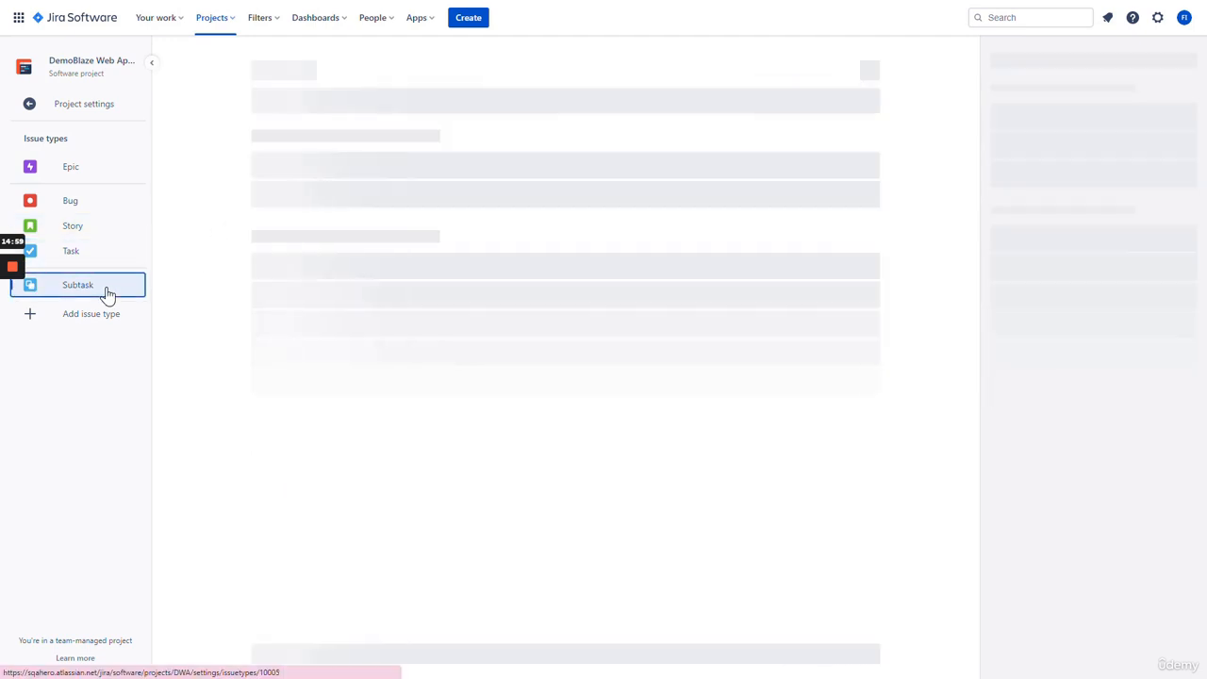
pyautogui.scroll(-1, 1118, 453)
pyautogui.scroll(1, 1118, 453)
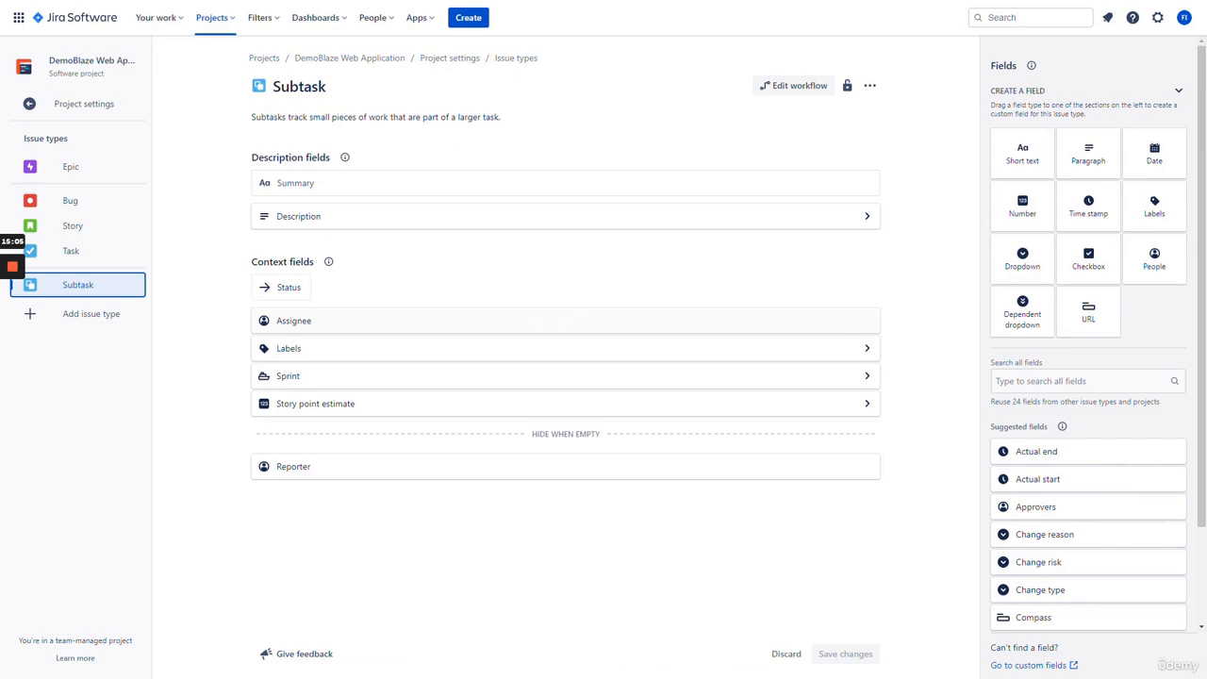
pyautogui.scroll(-1, 1102, 343)
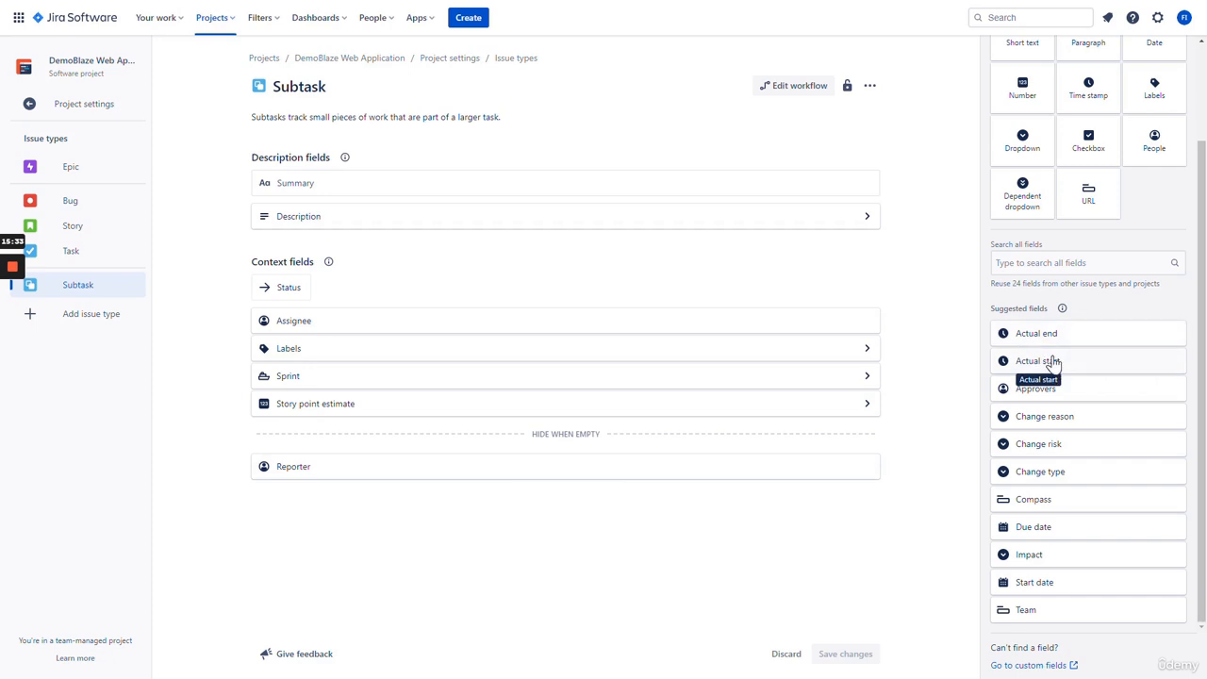
pyautogui.moveTo(1071, 365); pyautogui.dragTo(437, 433)
pyautogui.moveTo(1036, 360); pyautogui.dragTo(443, 457)
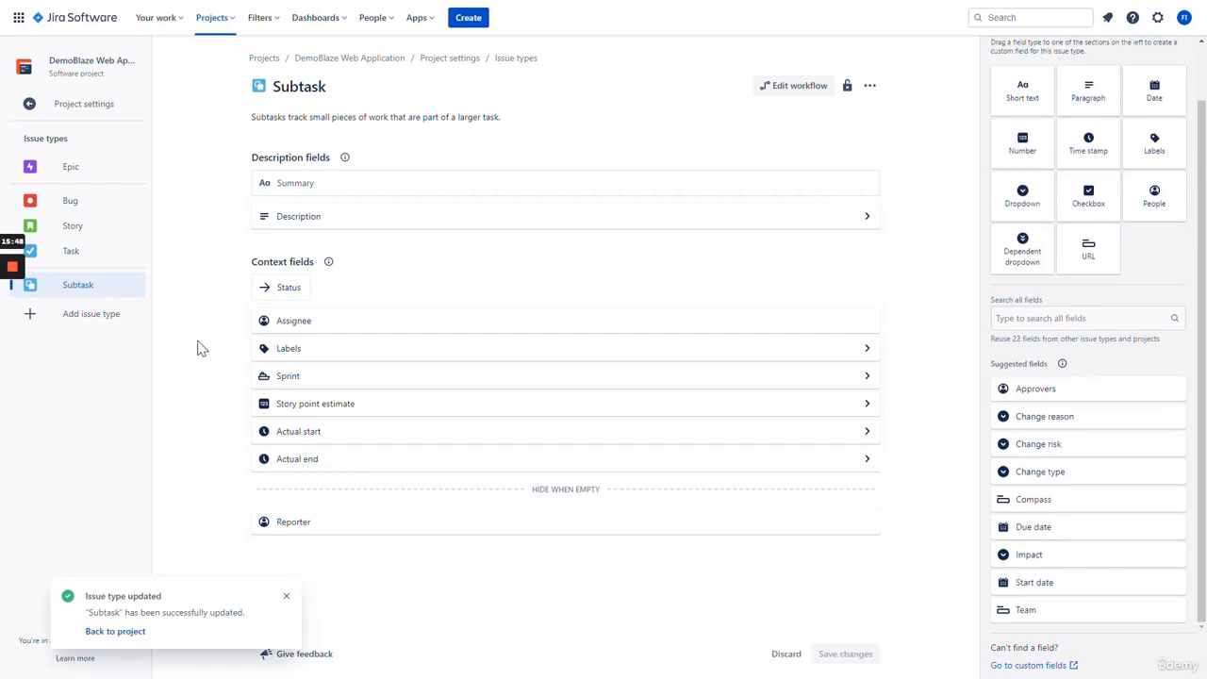
pyautogui.click(115, 632)
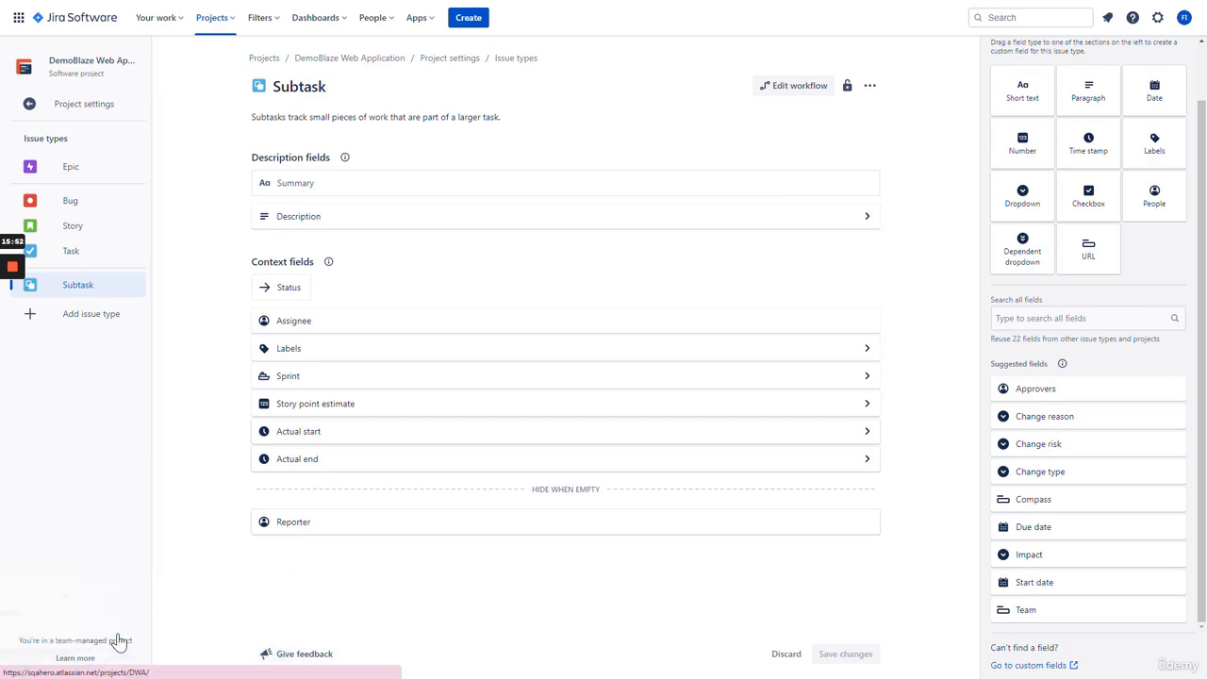
# - Go from the backlog through epic DWA-35 and story DWA-11 to subtask DWA-101
pyautogui.click(114, 151)
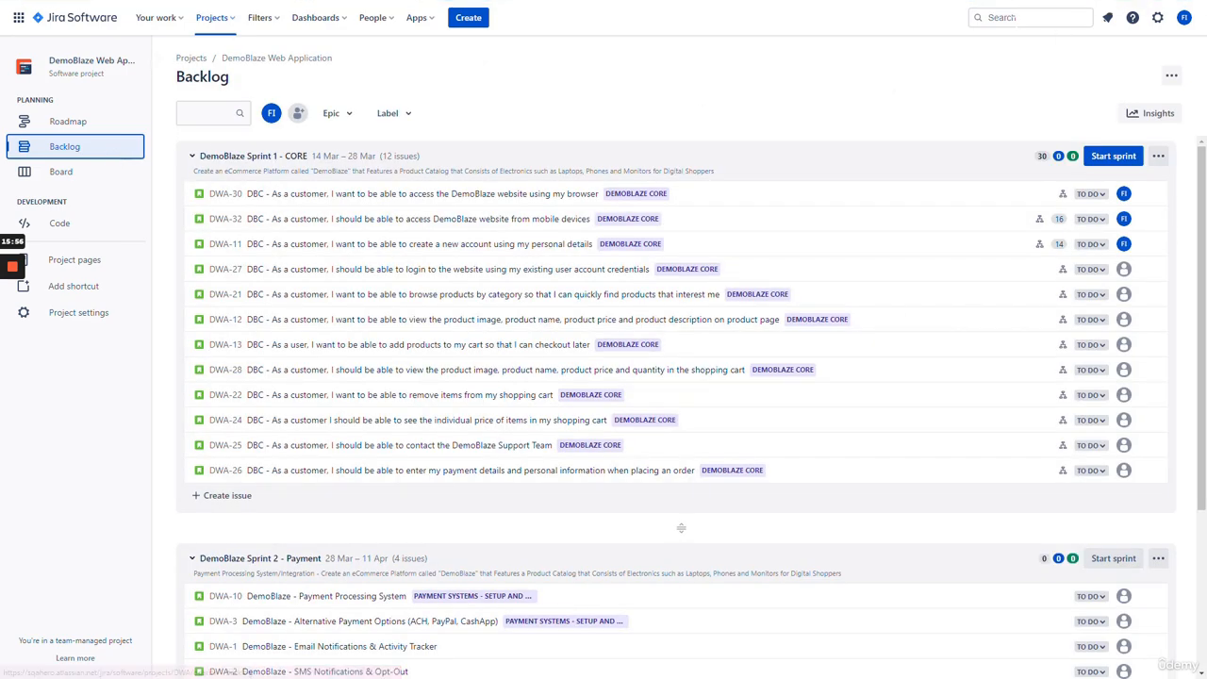
pyautogui.click(1033, 17)
pyautogui.click(604, 115)
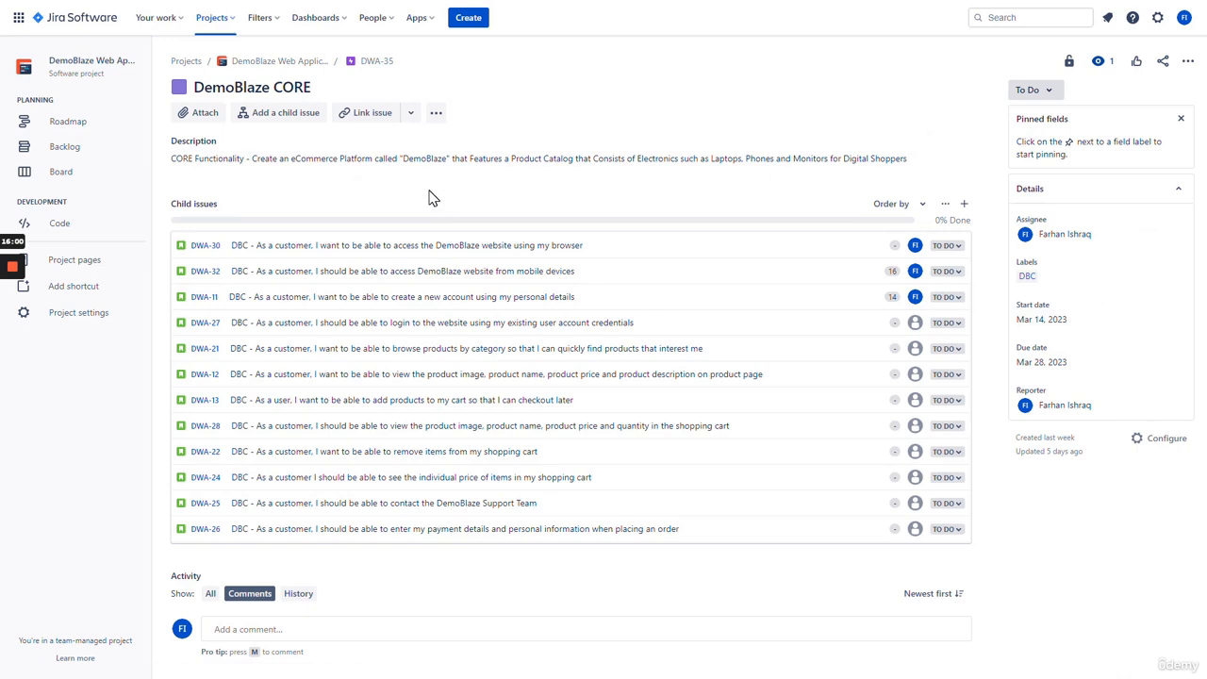
pyautogui.click(429, 298)
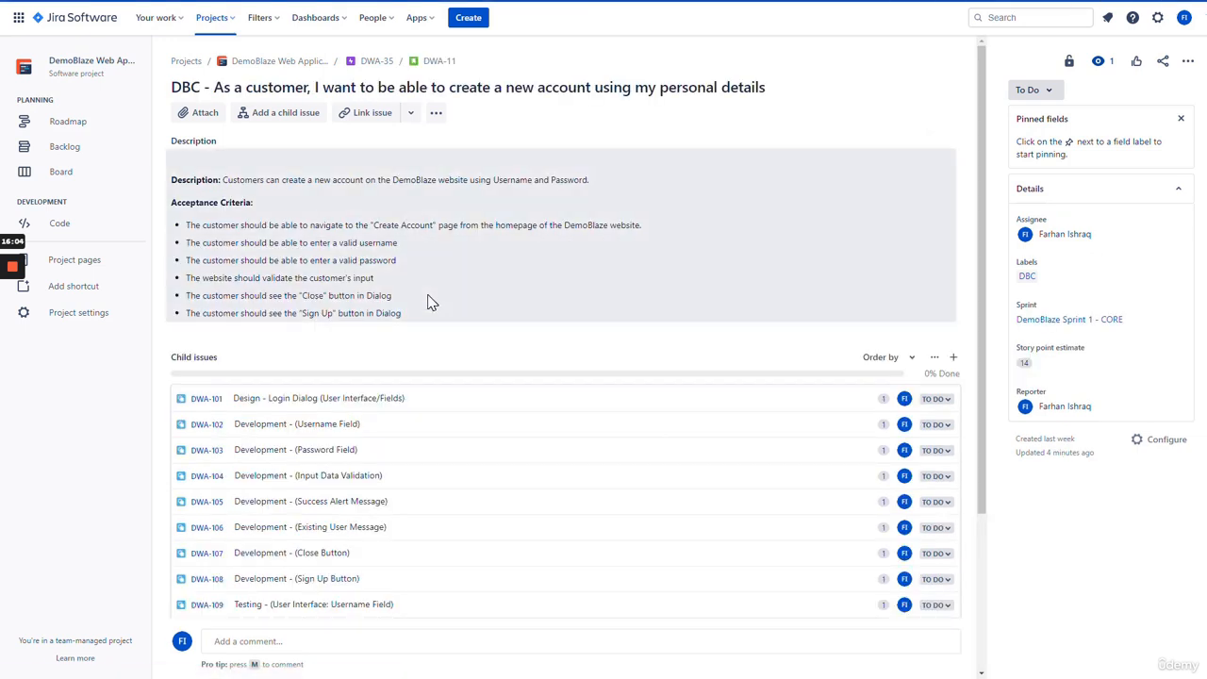
pyautogui.scroll(-2, 533, 276)
pyautogui.scroll(1, 526, 271)
pyautogui.scroll(-1, 525, 270)
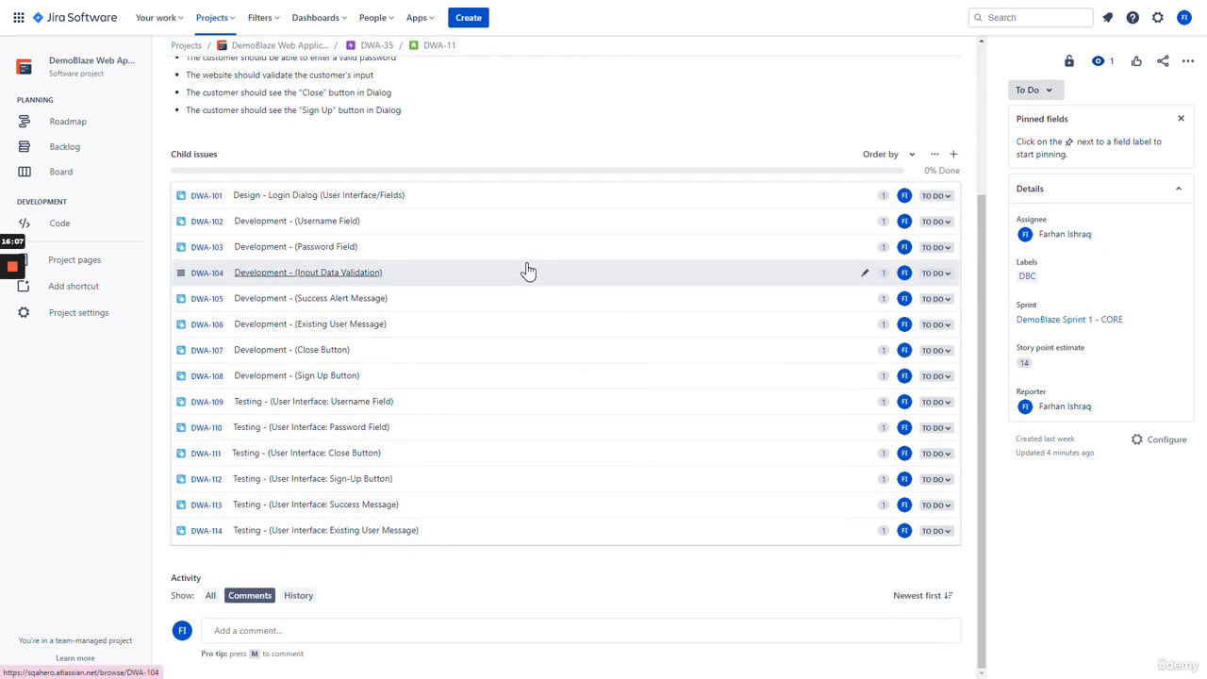
pyautogui.click(307, 200)
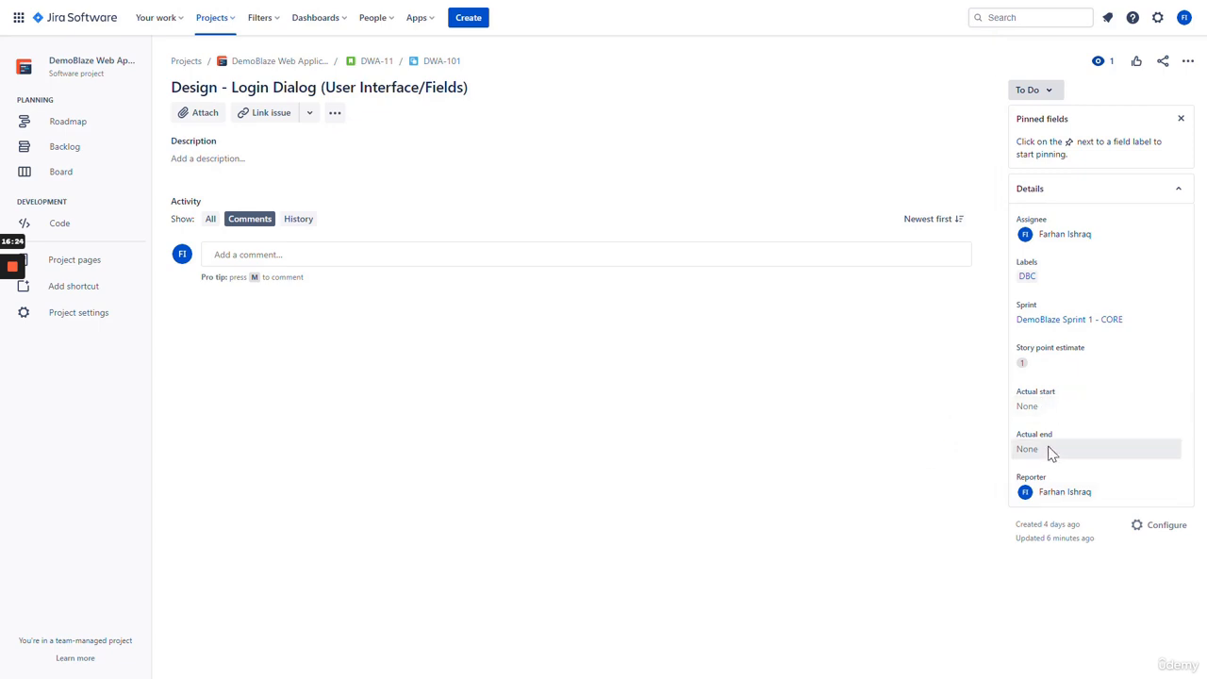
# - Set DWA-101's Actual start to March 19, 2023
pyautogui.click(1052, 410)
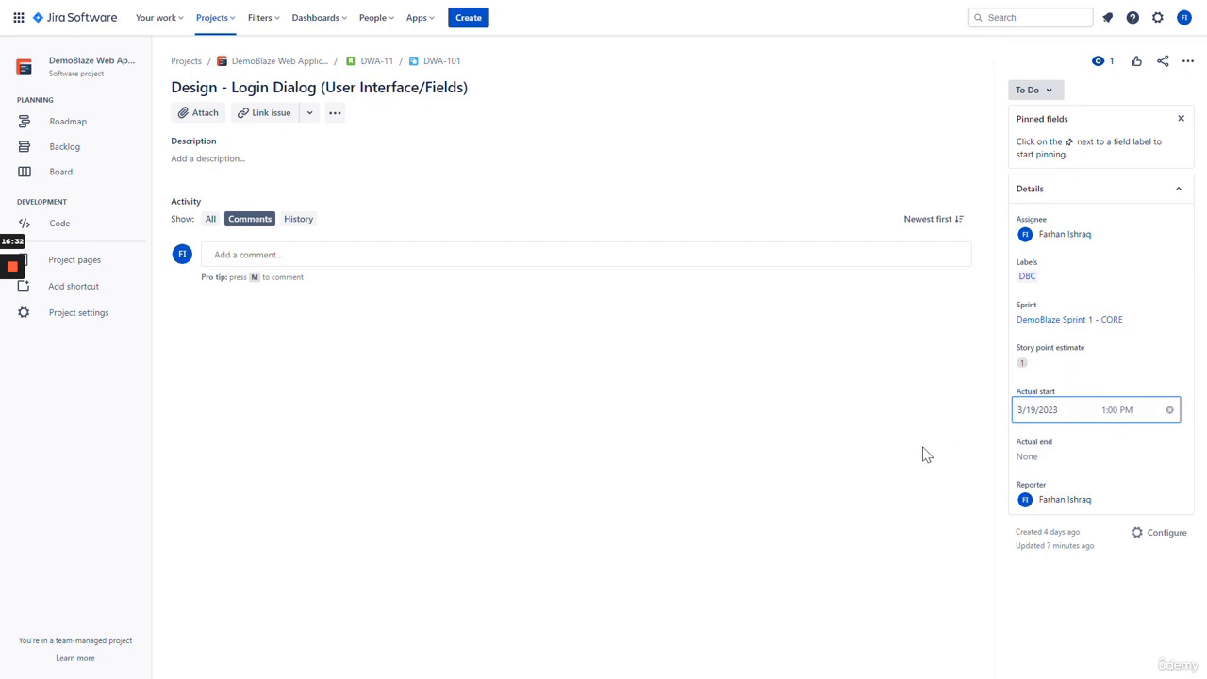
pyautogui.click(924, 448)
pyautogui.click(1049, 414)
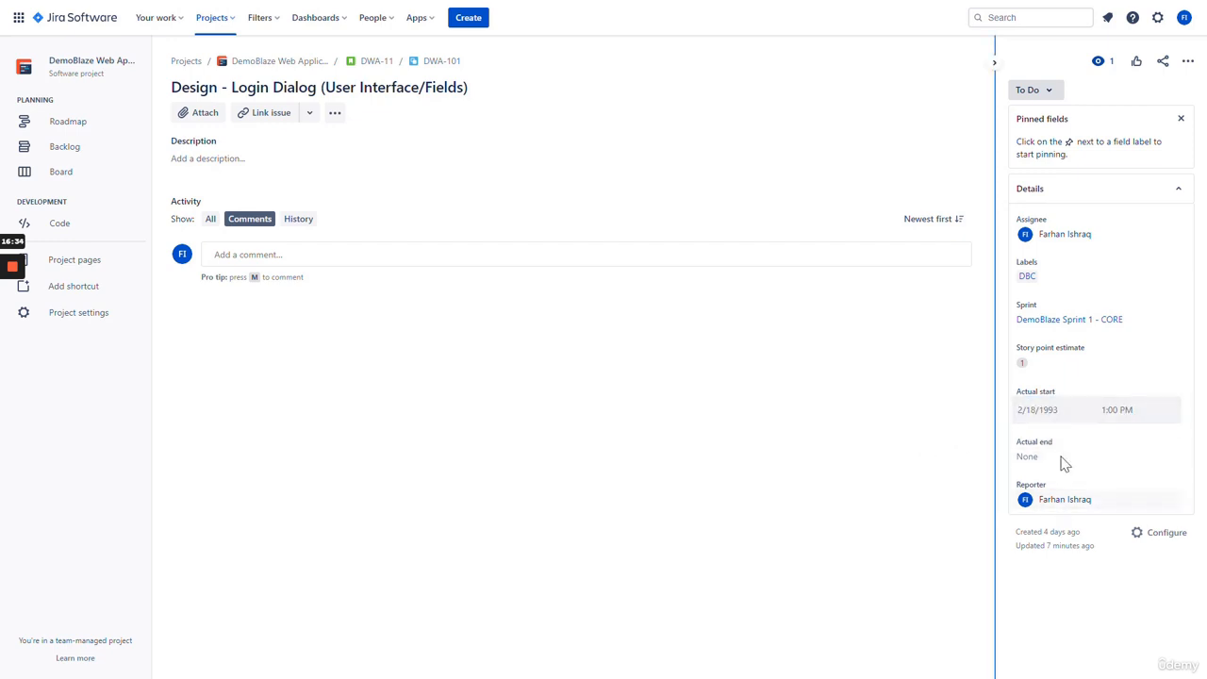
pyautogui.click(1050, 413)
pyautogui.click(1016, 552)
# - Set Actual end to March 19, 2023 at 9:30 PM, then open the Subtask field layout
pyautogui.click(1046, 453)
pyautogui.click(1015, 594)
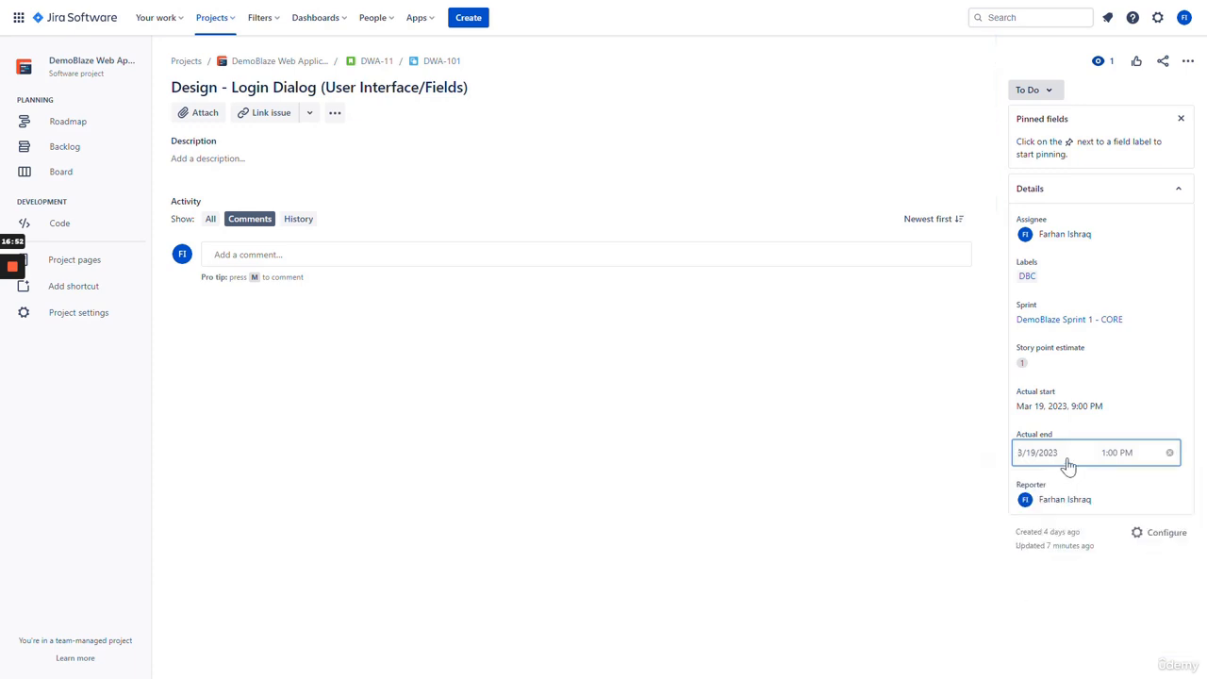
pyautogui.click(1120, 456)
pyautogui.scroll(-7, 1132, 517)
pyautogui.scroll(-4, 1132, 517)
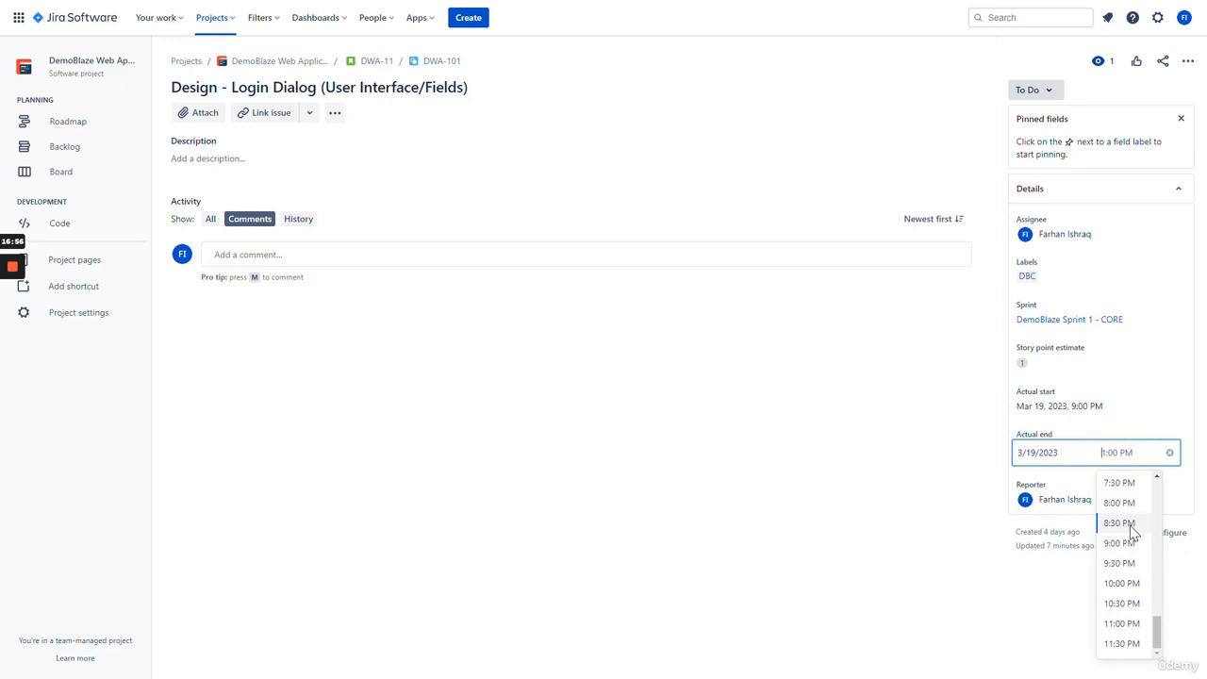
pyautogui.click(1123, 563)
pyautogui.click(891, 464)
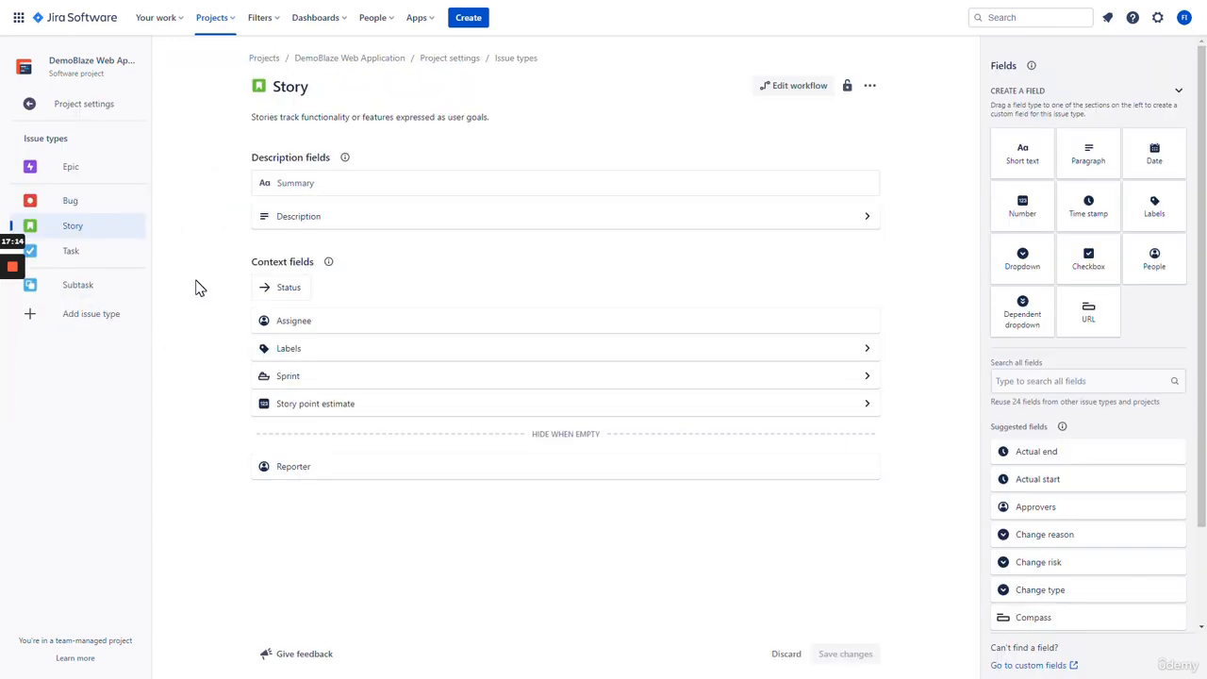
pyautogui.click(132, 285)
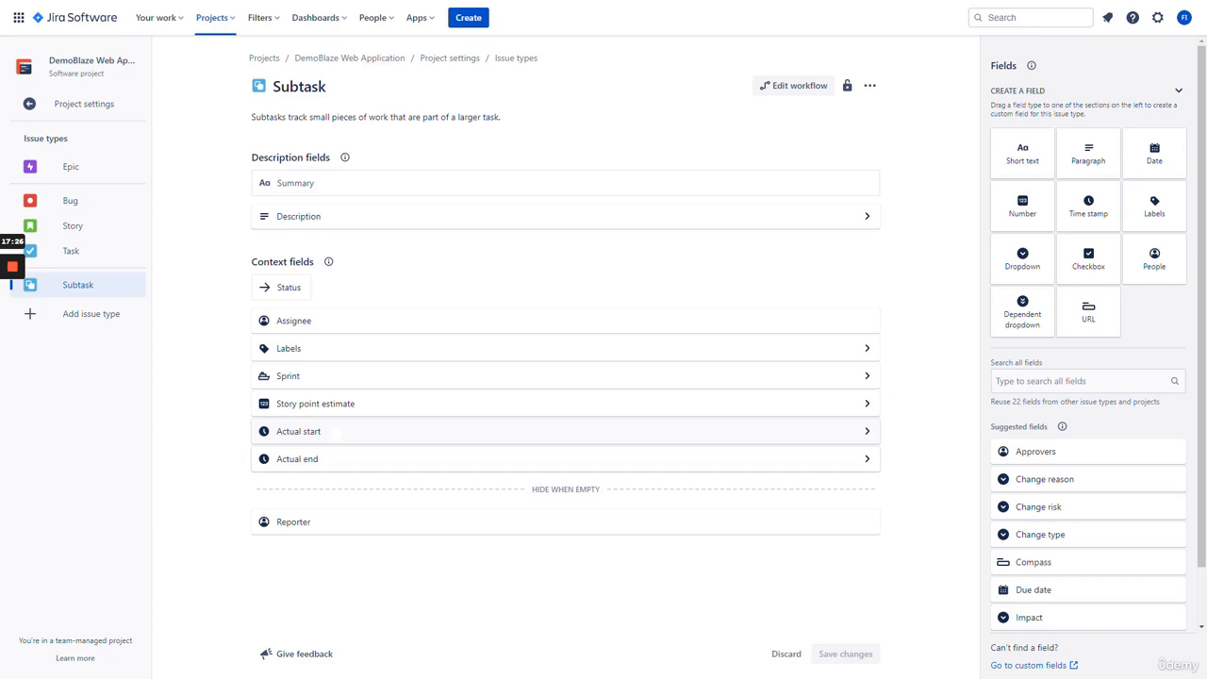
# - Remove the Actual start and Actual end fields from the Subtask layout and save
pyautogui.click(335, 431)
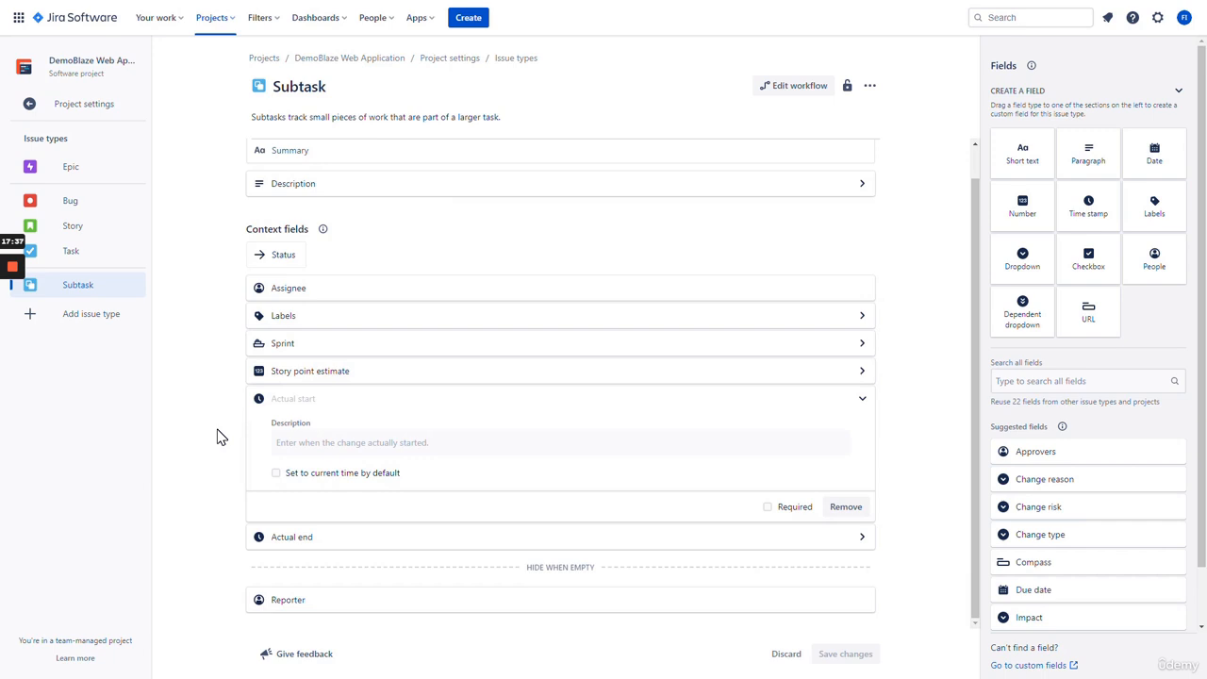
pyautogui.click(835, 511)
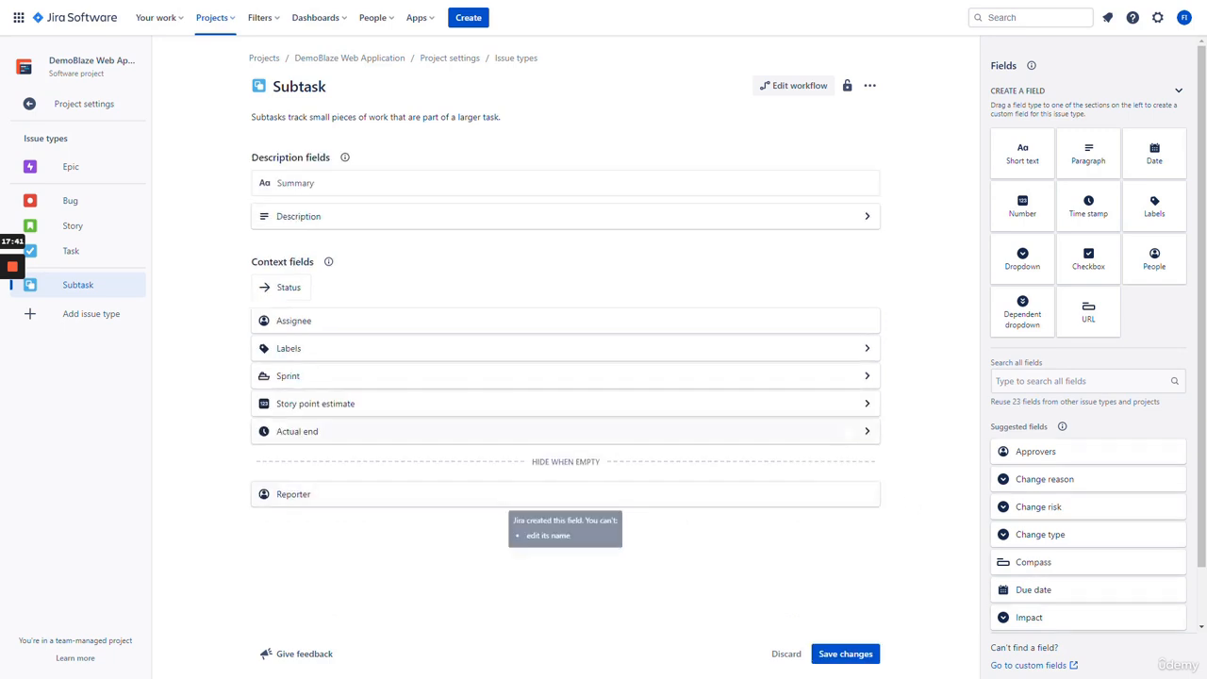
pyautogui.click(858, 432)
pyautogui.click(849, 544)
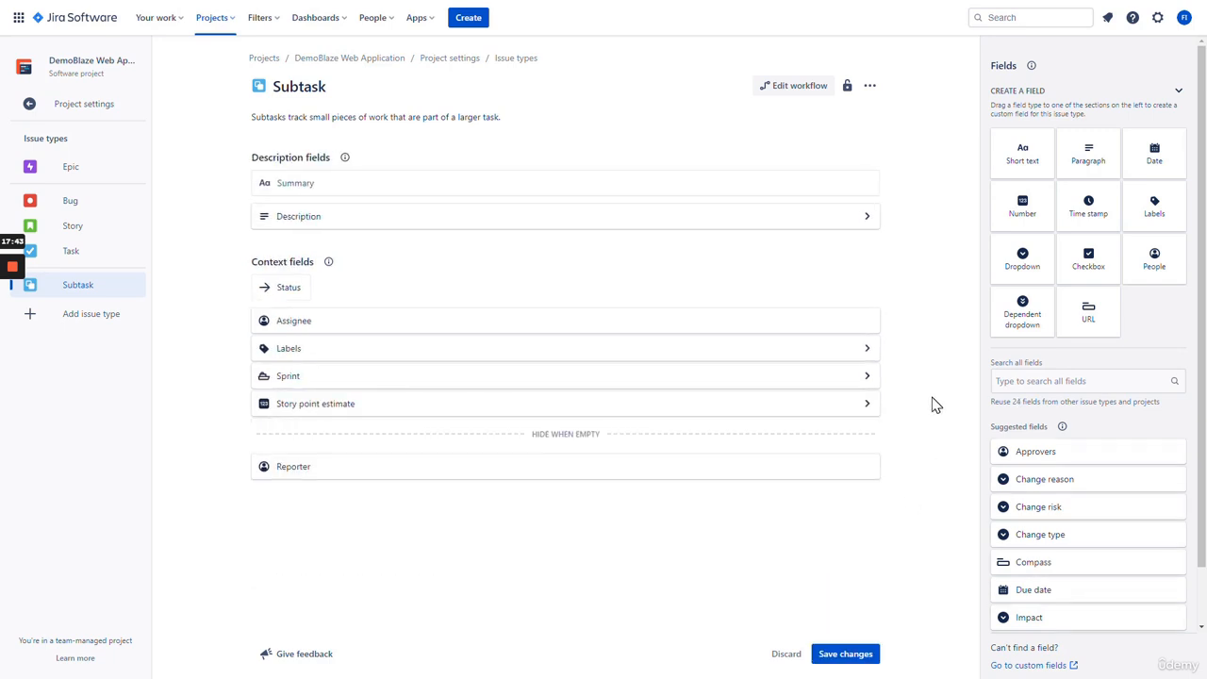
pyautogui.click(866, 653)
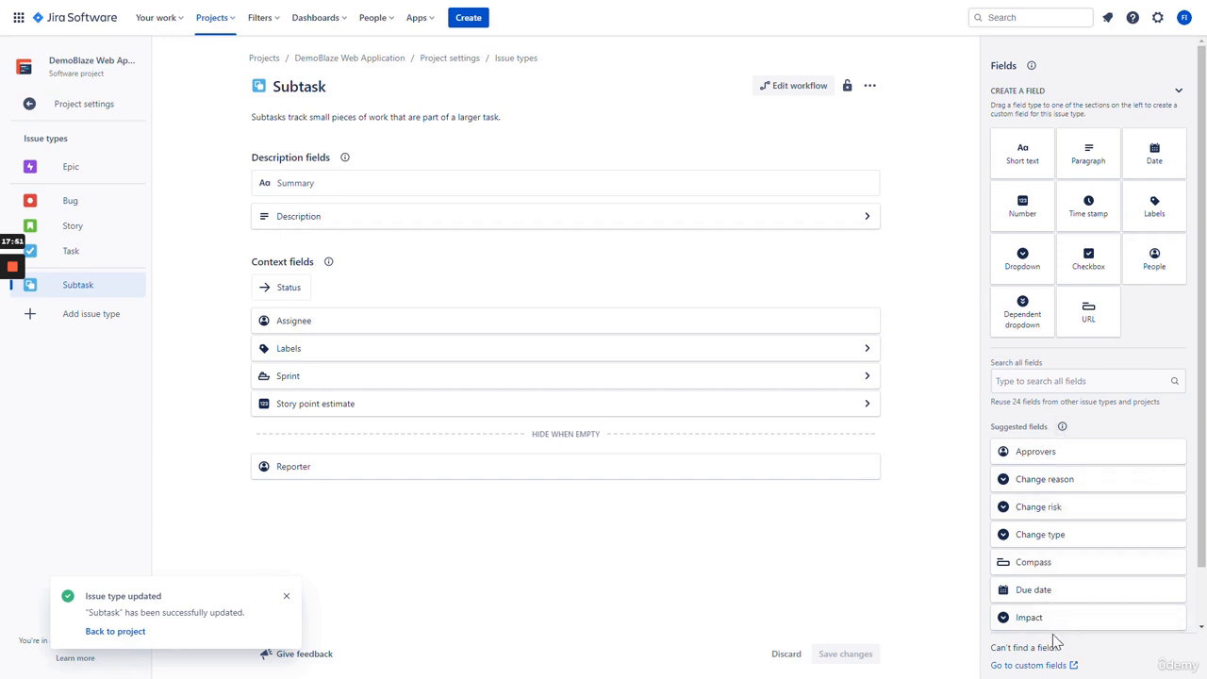
# - Open the global custom fields list, filter it by 'time', and begin creating a custom field
pyautogui.click(1049, 380)
pyautogui.write('time')
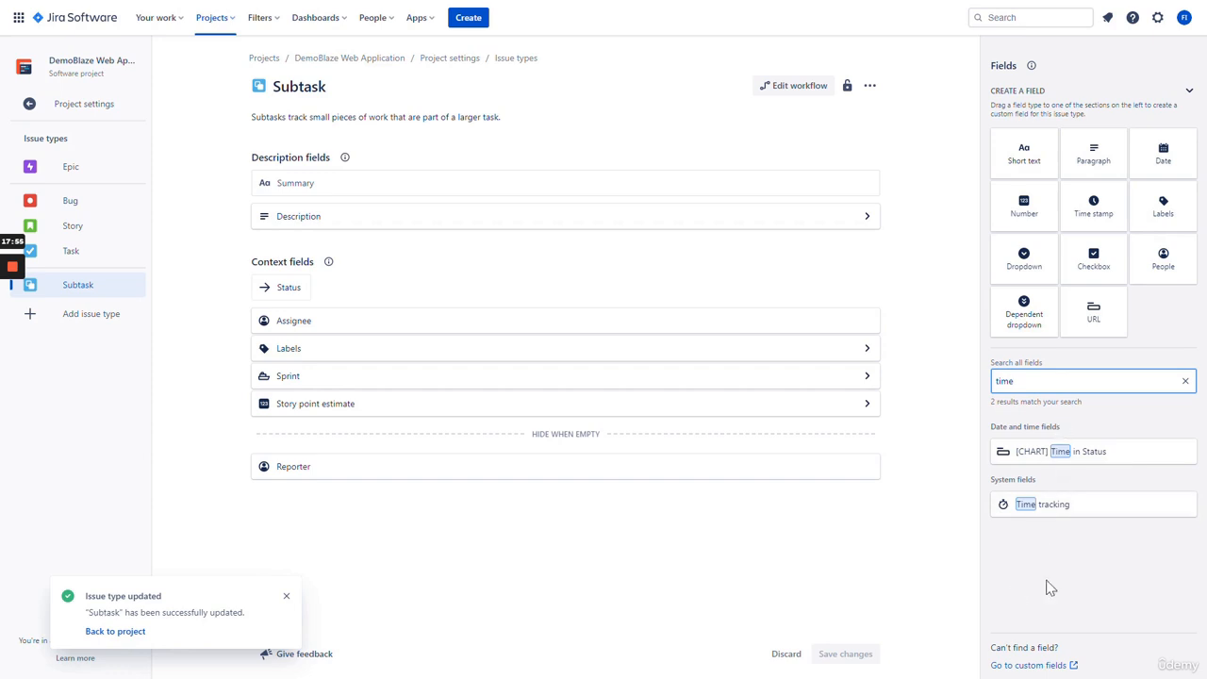
pyautogui.click(1186, 381)
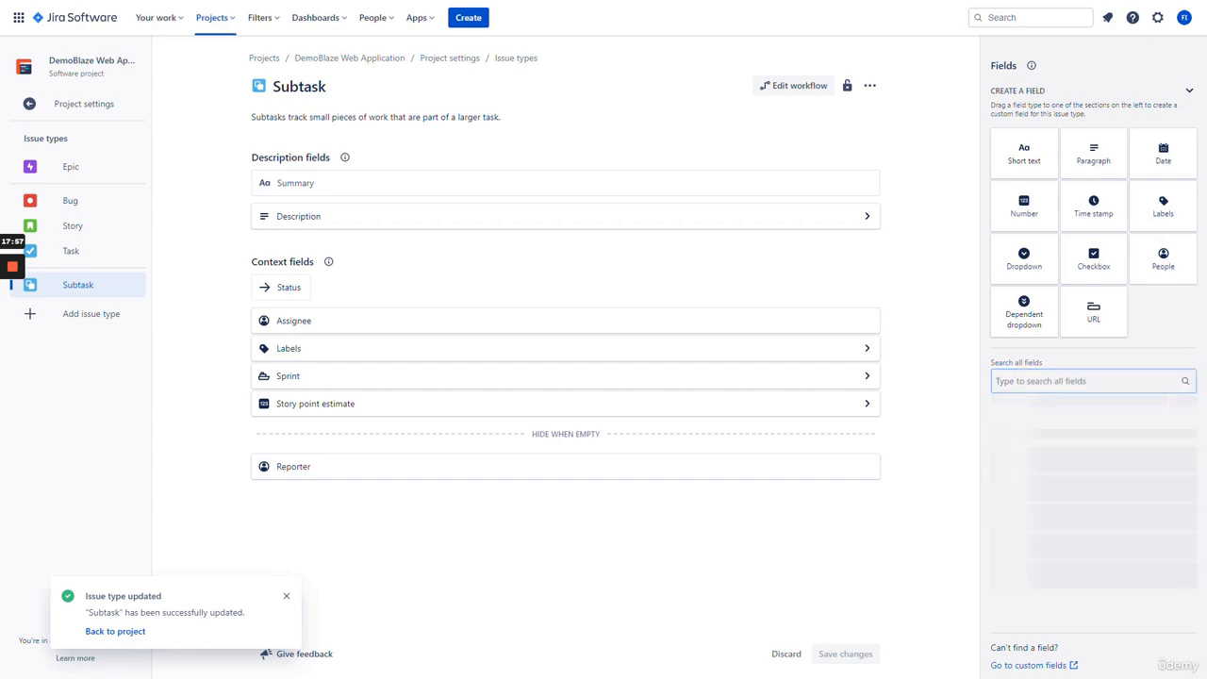
pyautogui.click(1030, 666)
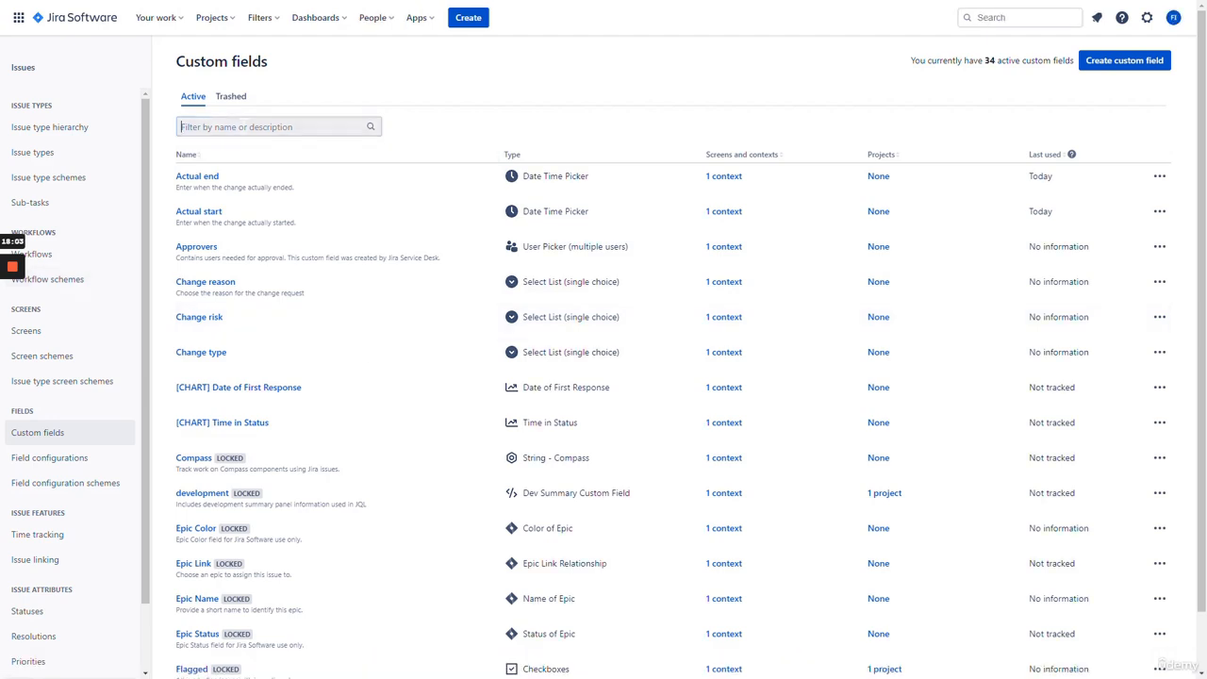
pyautogui.write('time')
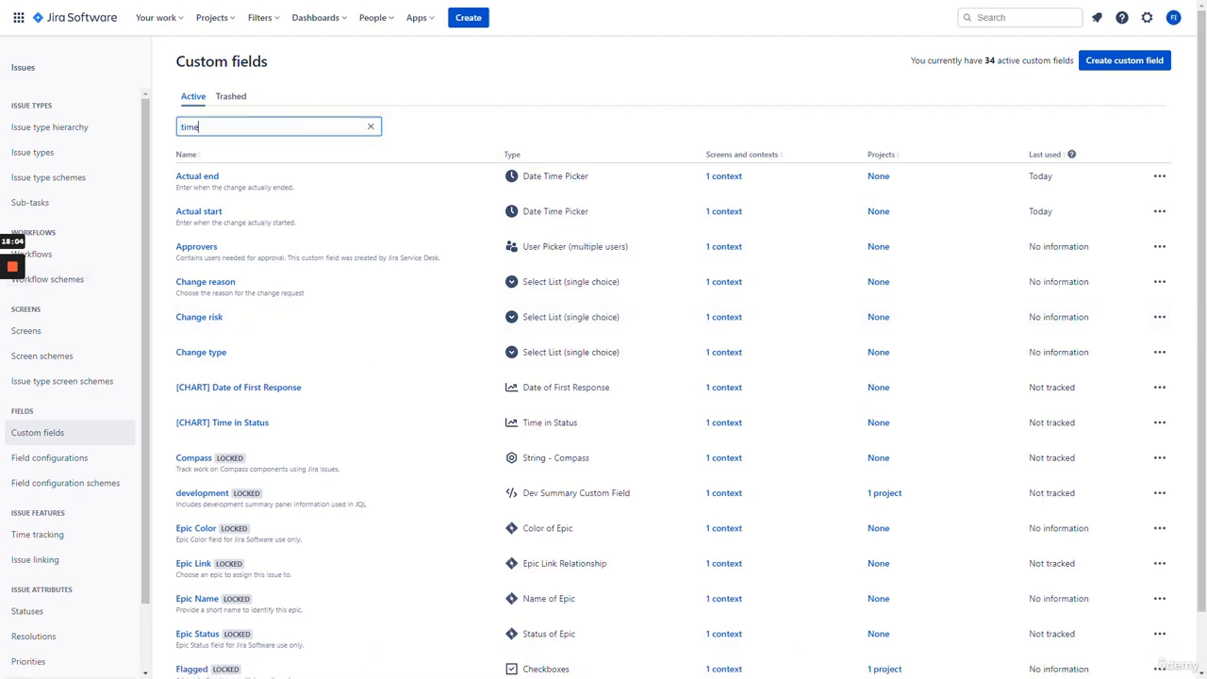
pyautogui.click(409, 128)
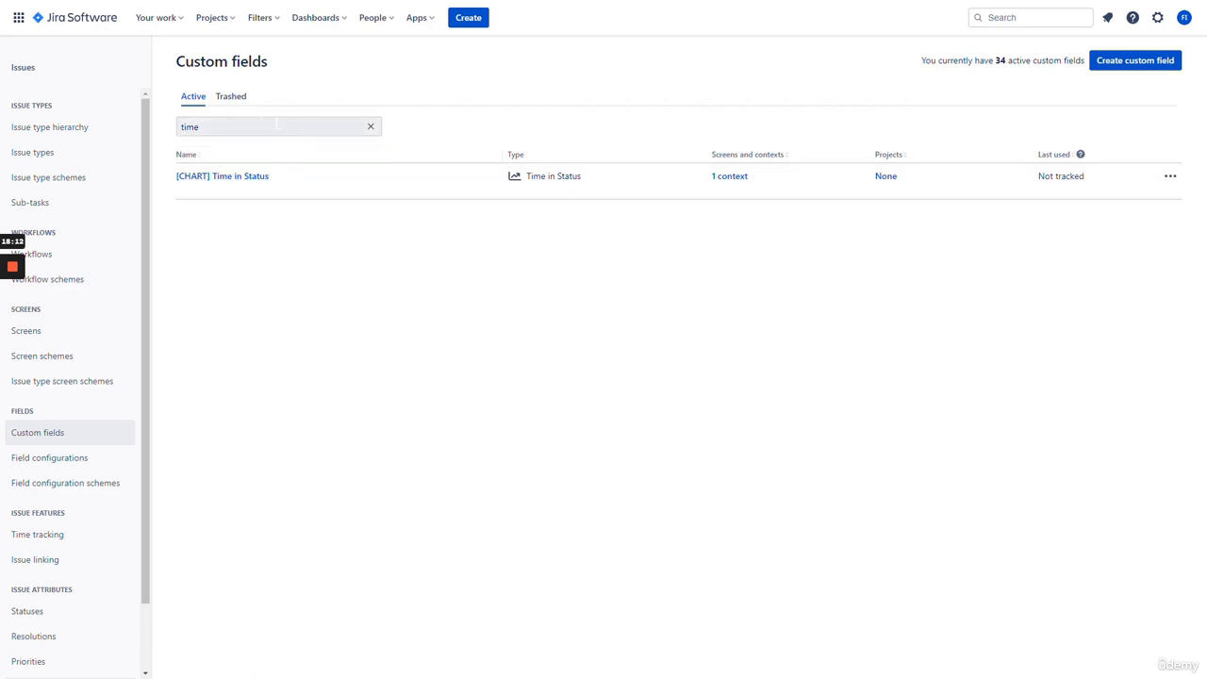
pyautogui.click(244, 122)
pyautogui.click(311, 311)
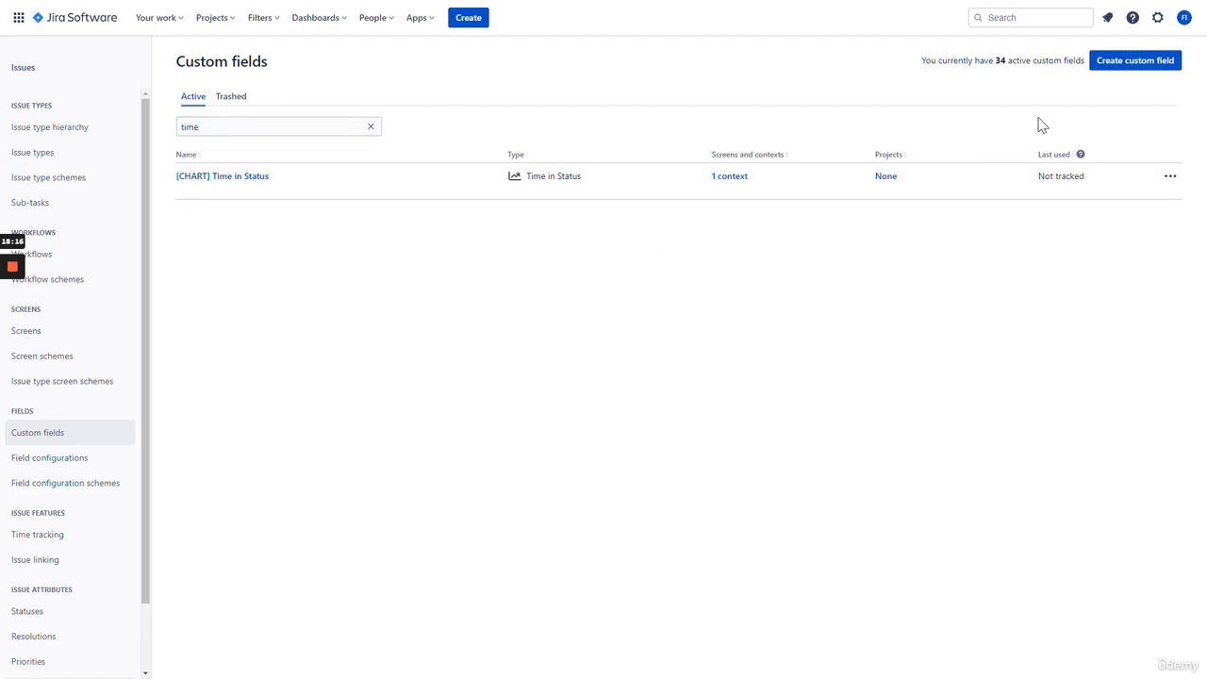
pyautogui.click(1114, 66)
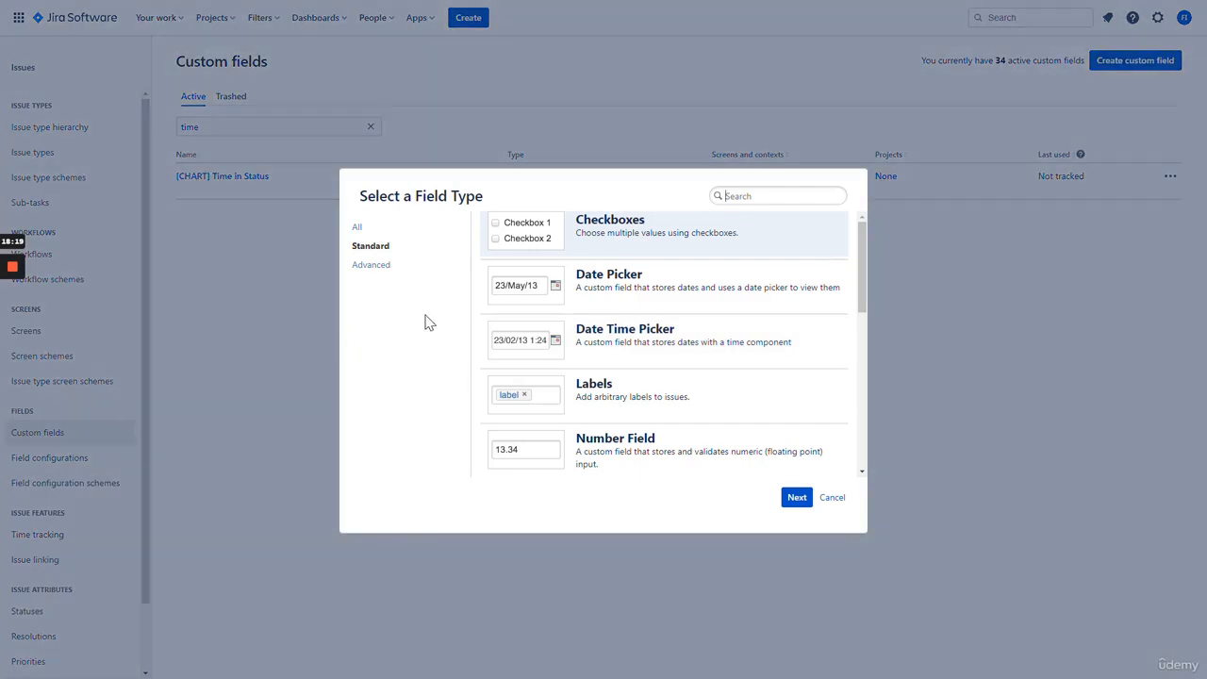
# - Show all field types, select Number Field, and continue to its configuration
pyautogui.click(357, 227)
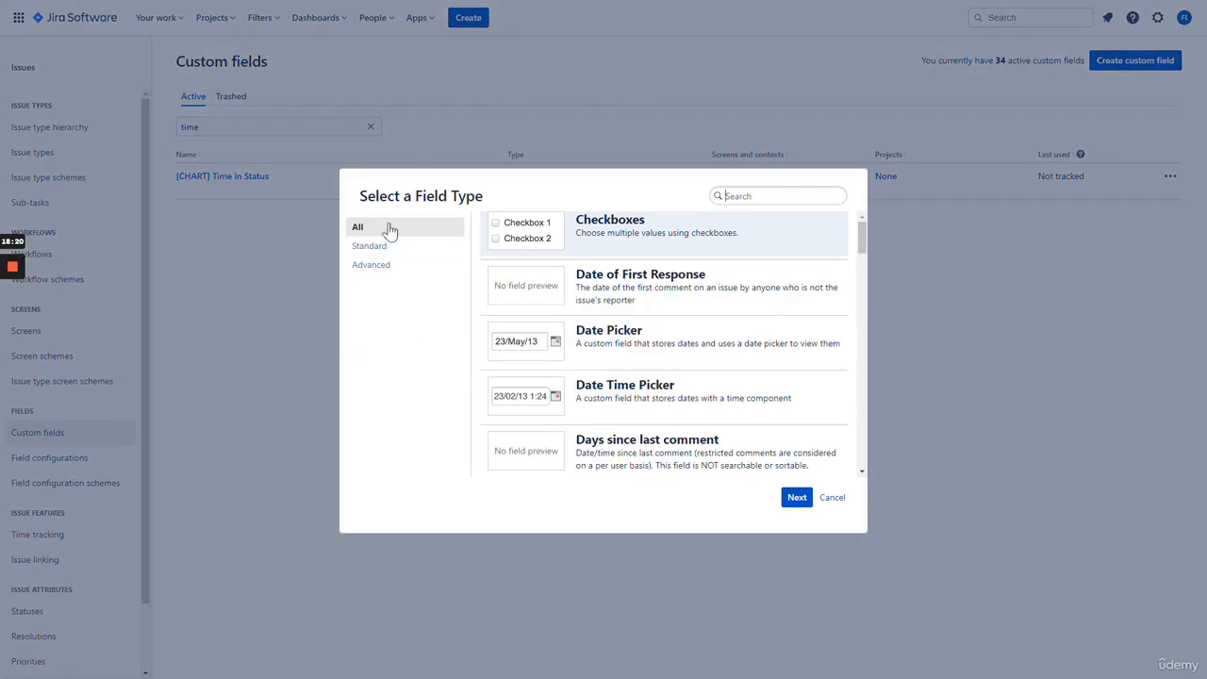
pyautogui.scroll(-15, 653, 300)
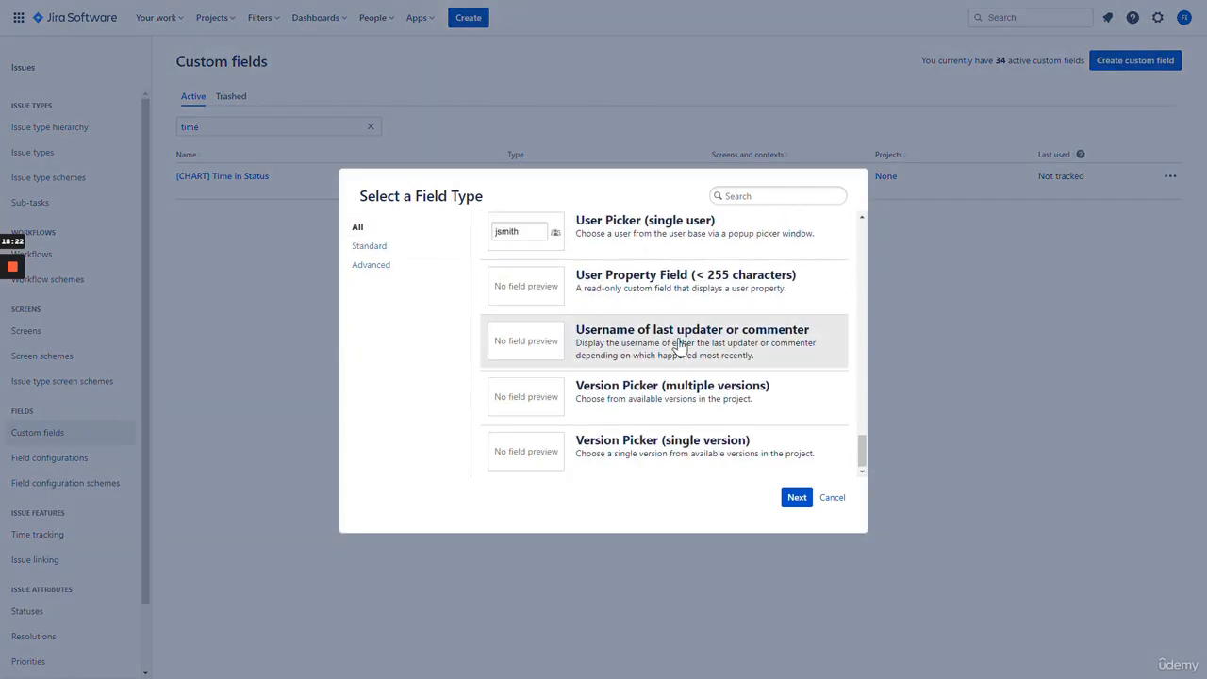
pyautogui.scroll(15, 673, 443)
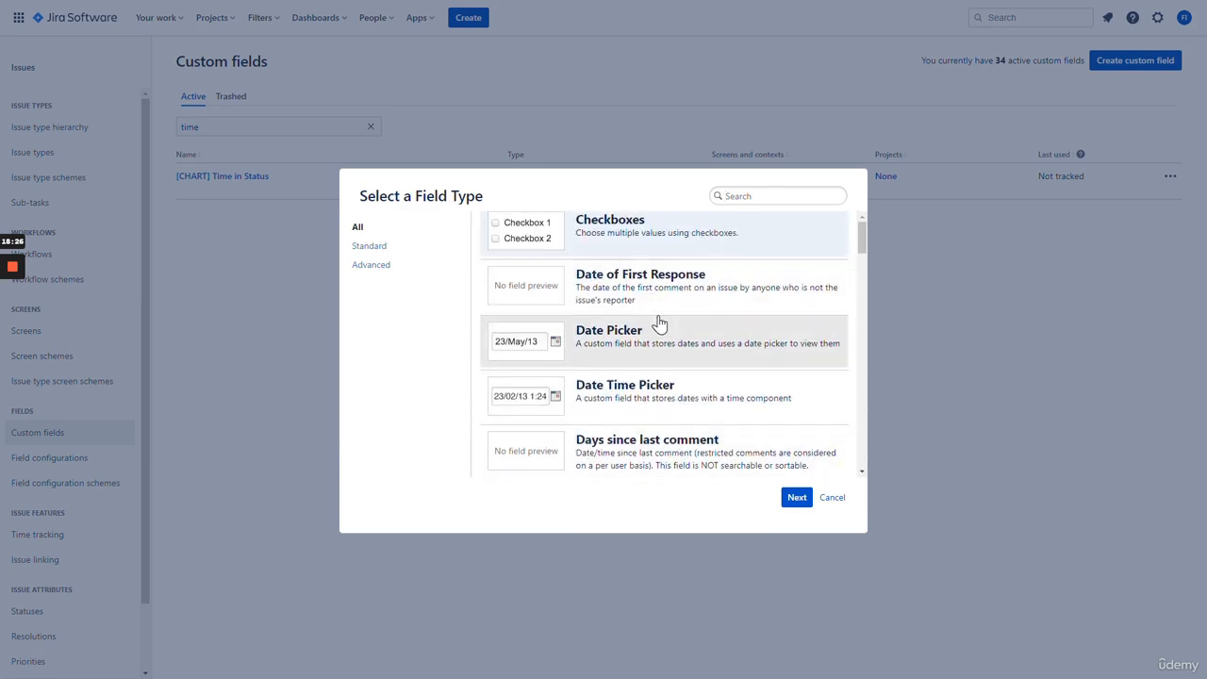
pyautogui.scroll(-3, 659, 323)
pyautogui.scroll(3, 658, 327)
pyautogui.scroll(-4, 673, 320)
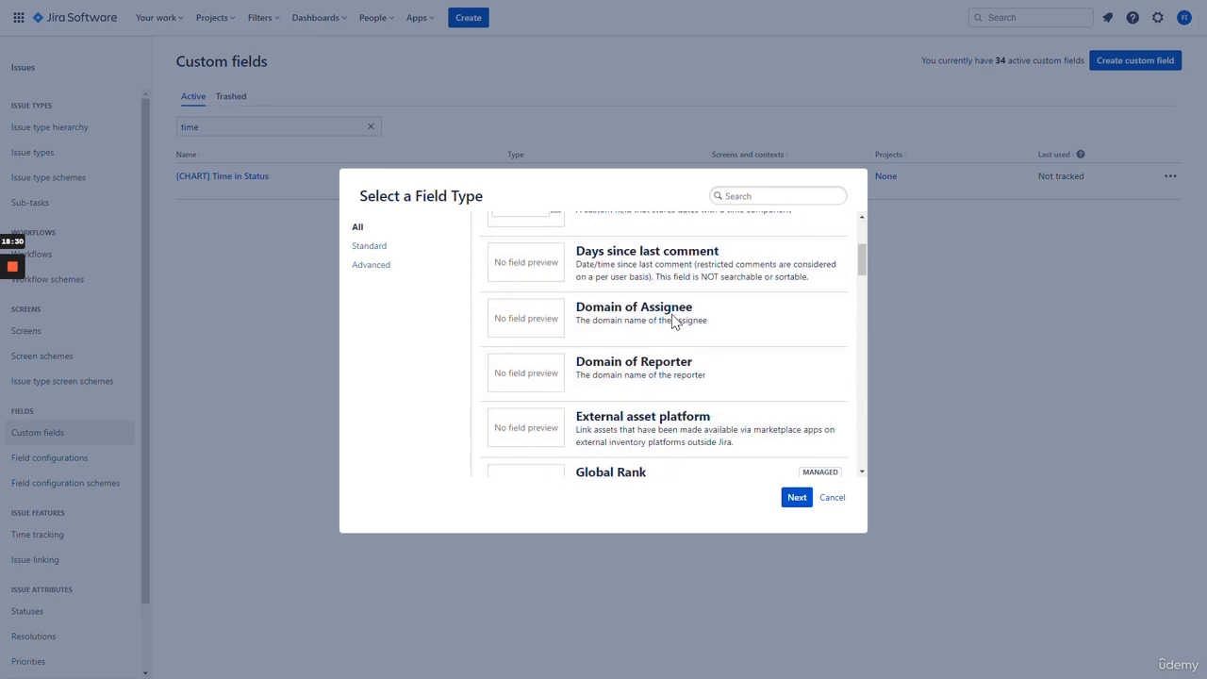
pyautogui.scroll(-7, 670, 326)
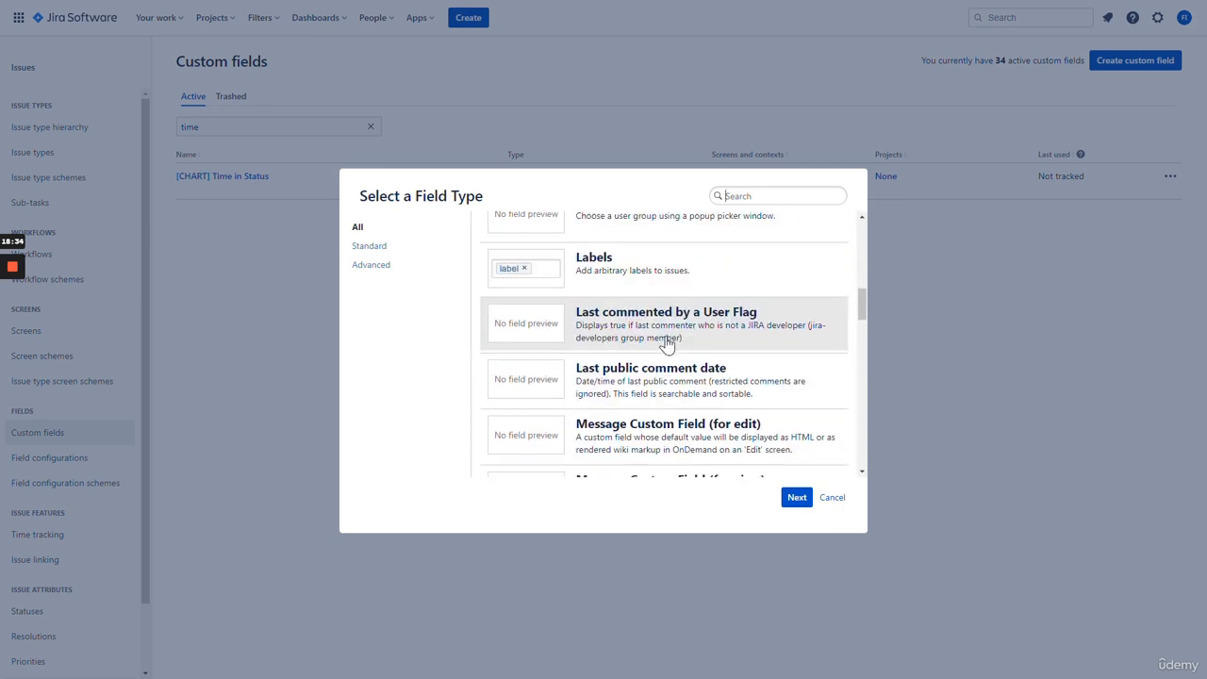
pyautogui.scroll(-3, 667, 344)
pyautogui.scroll(4, 666, 341)
pyautogui.scroll(-3, 666, 340)
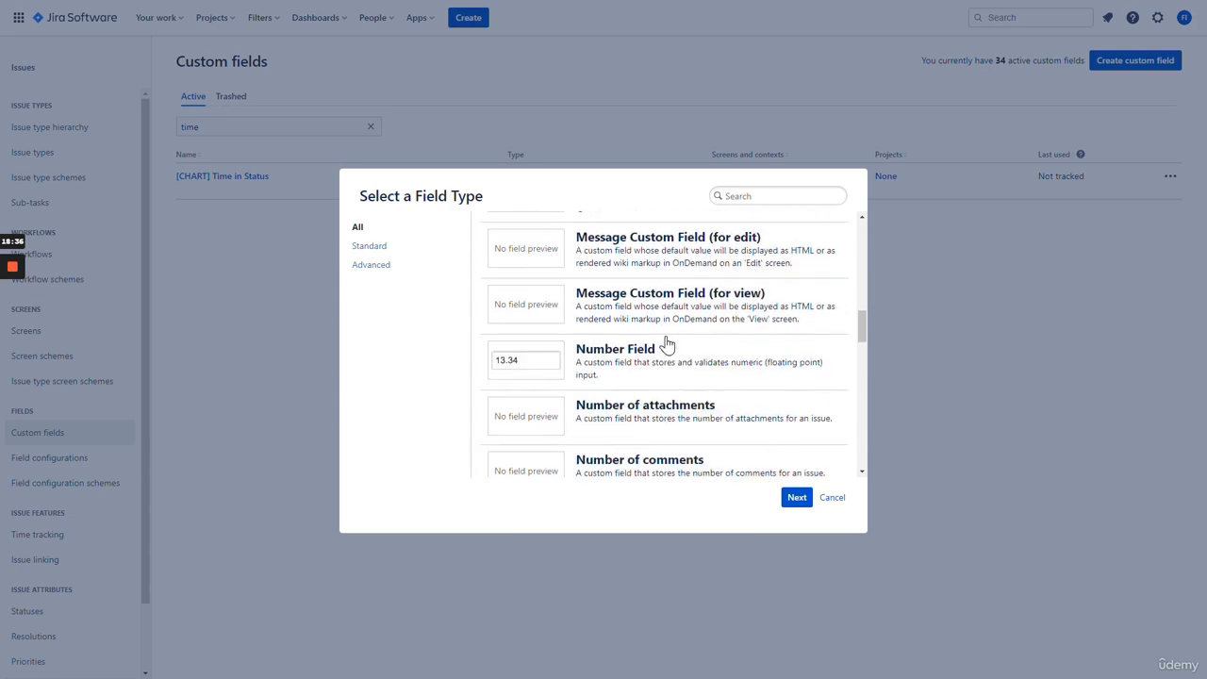
pyautogui.scroll(-10, 667, 333)
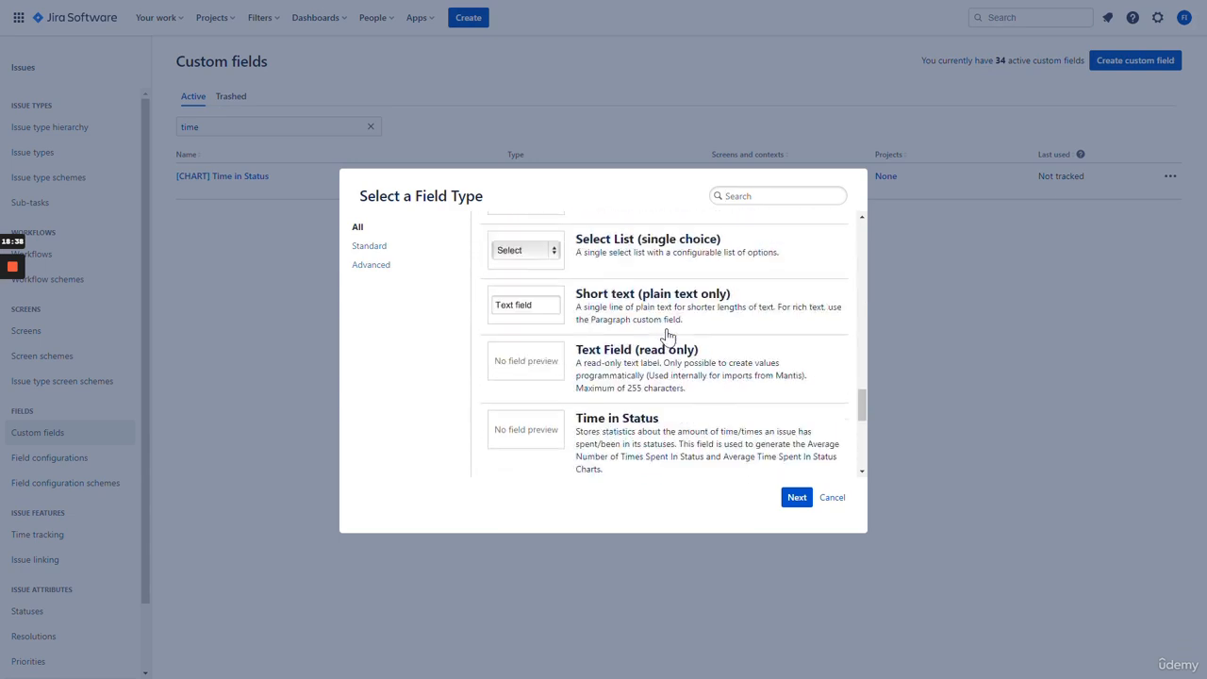
pyautogui.scroll(4, 670, 339)
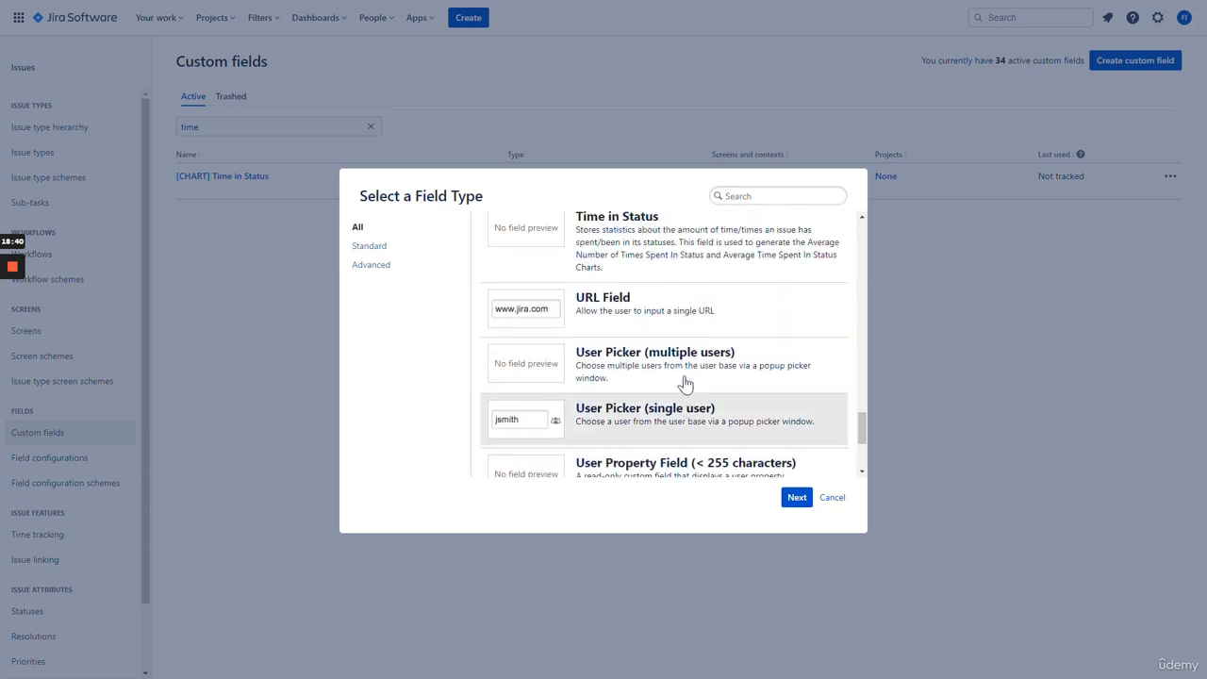
pyautogui.scroll(9, 668, 372)
pyautogui.scroll(-2, 665, 358)
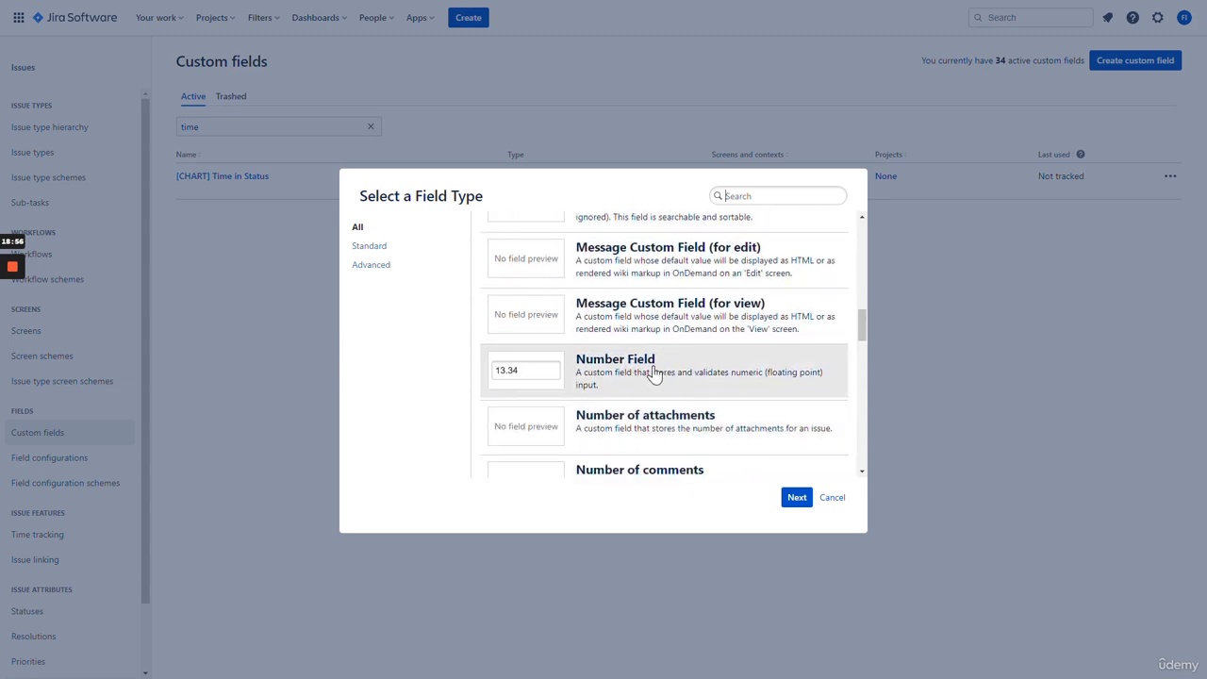
pyautogui.click(651, 374)
pyautogui.click(797, 497)
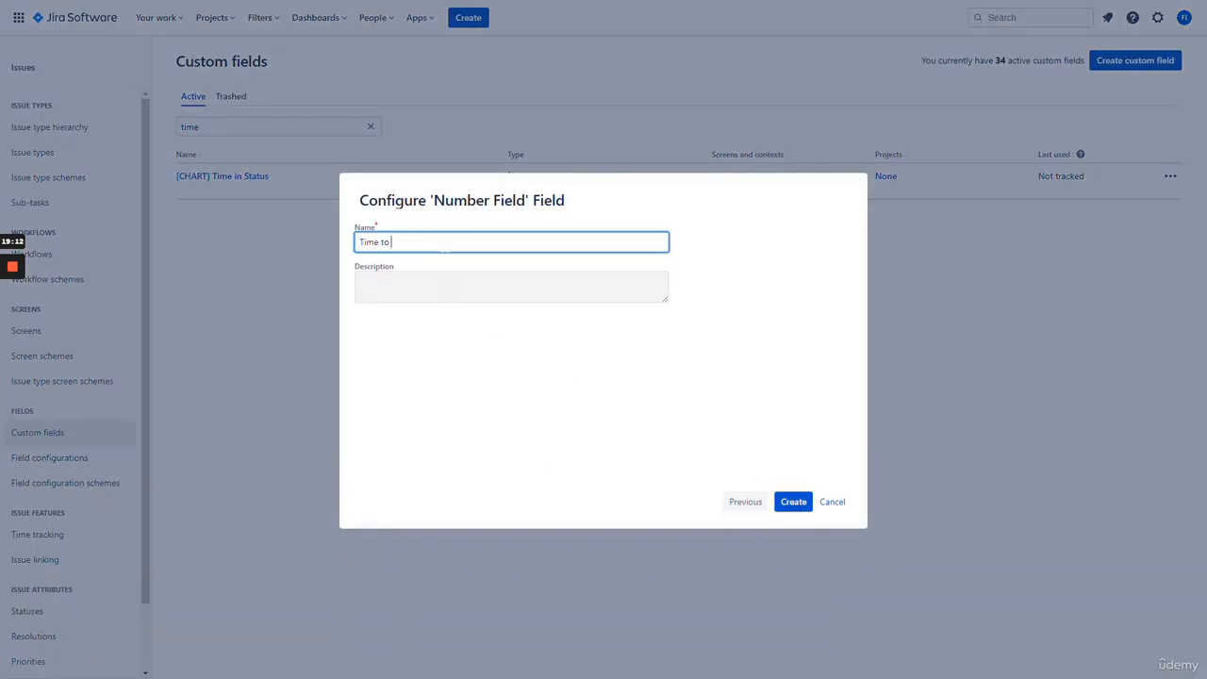
# - Create the 'Time to Complete' number field, described as estimated time to complete in minutes
pyautogui.click(448, 300)
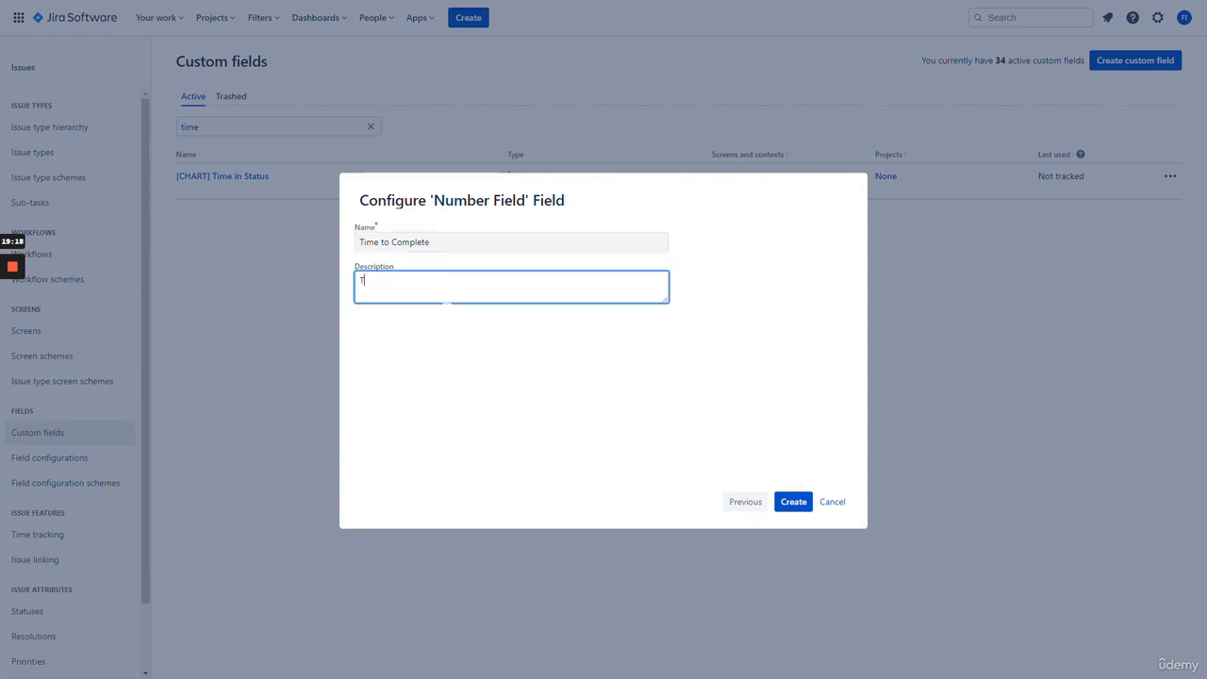
pyautogui.write('The Estimated Time to Complete this Item in Minutes.')
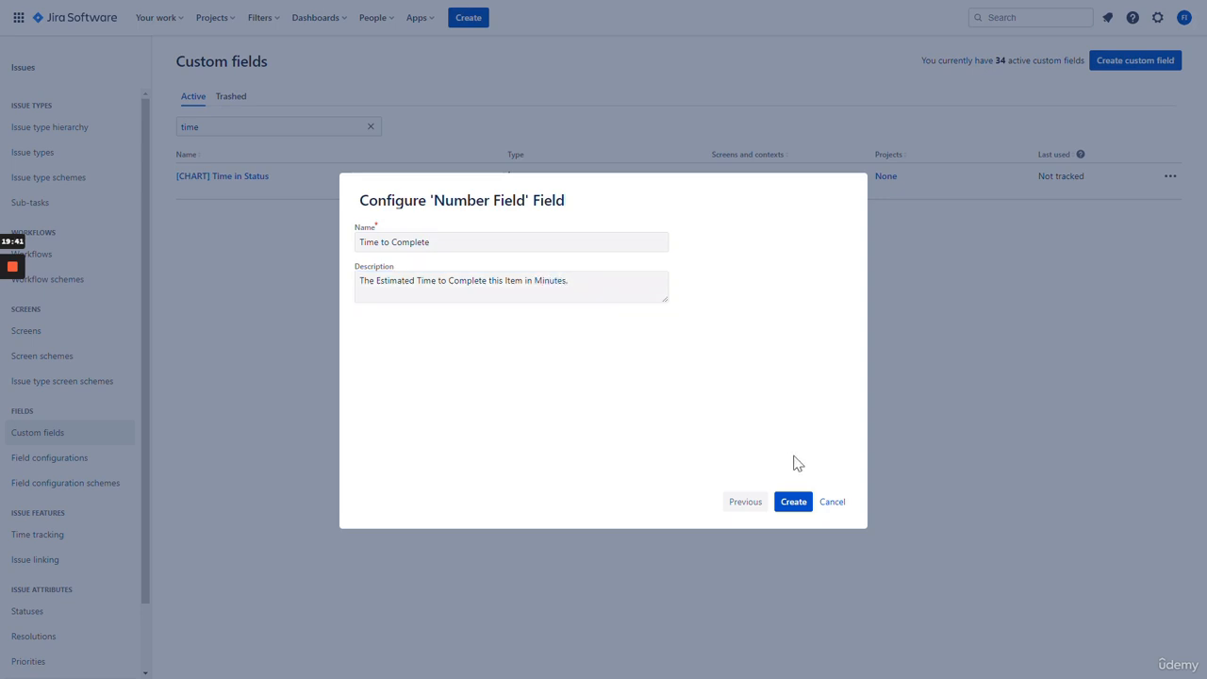
pyautogui.click(793, 501)
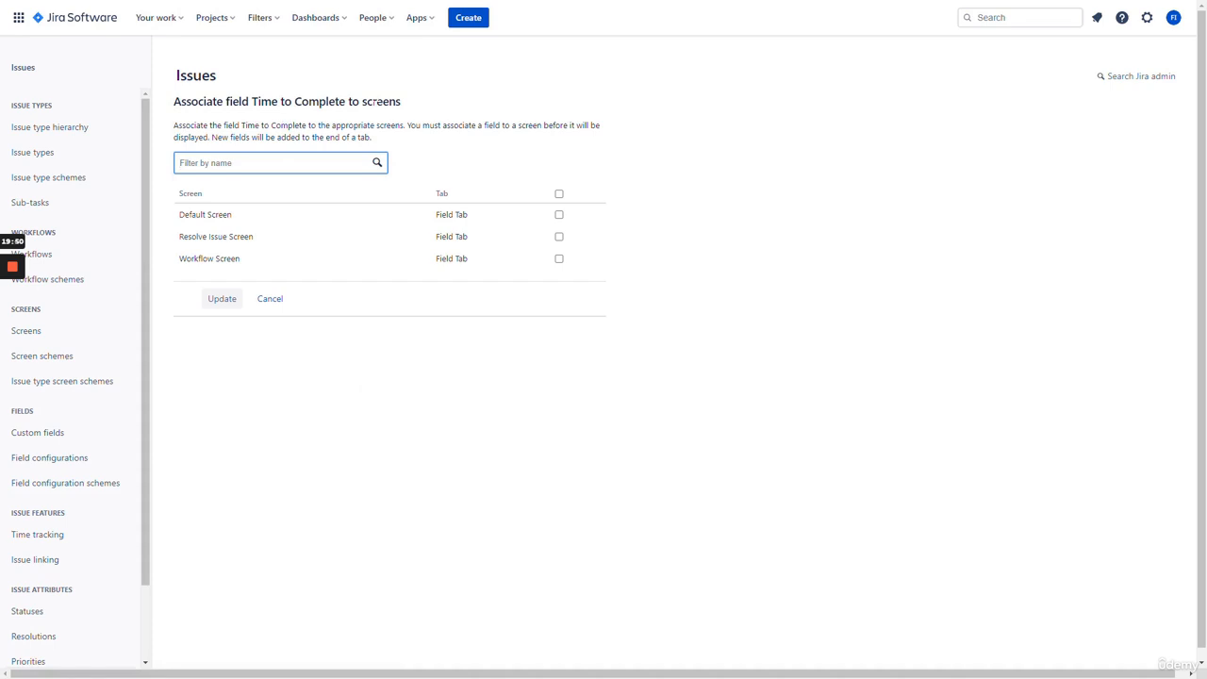
# - Associate Time to Complete with the Default, Resolve Issue and Workflow screens and save
pyautogui.click(301, 374)
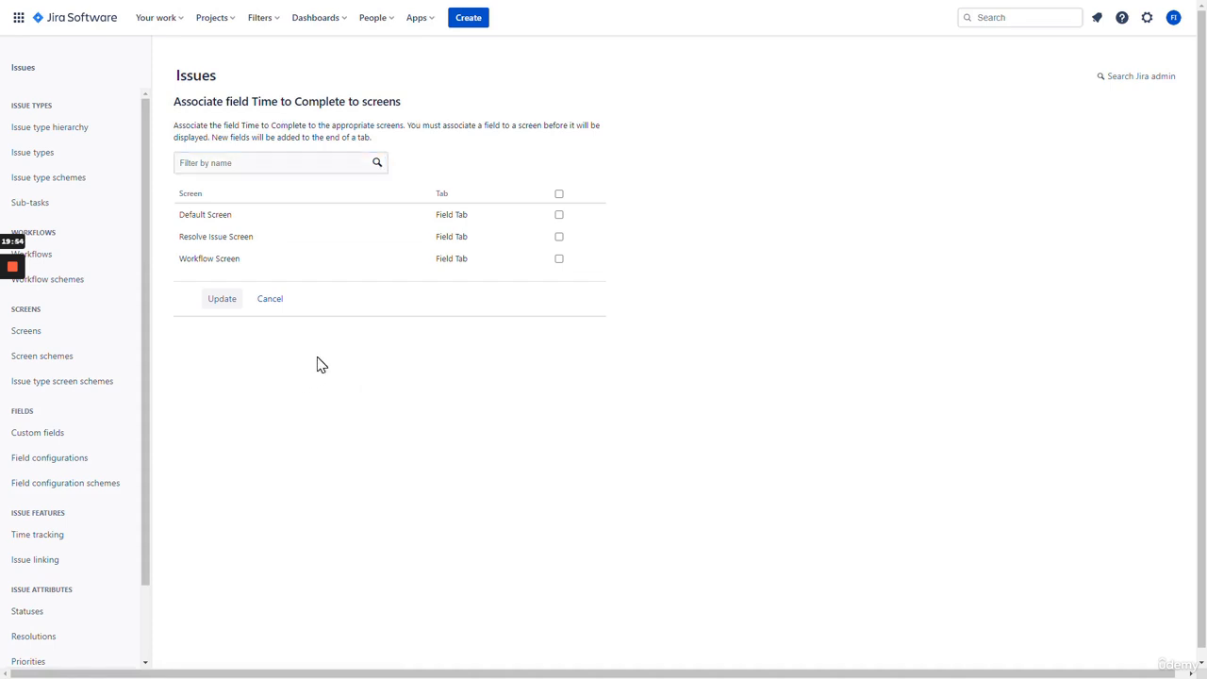
pyautogui.click(288, 166)
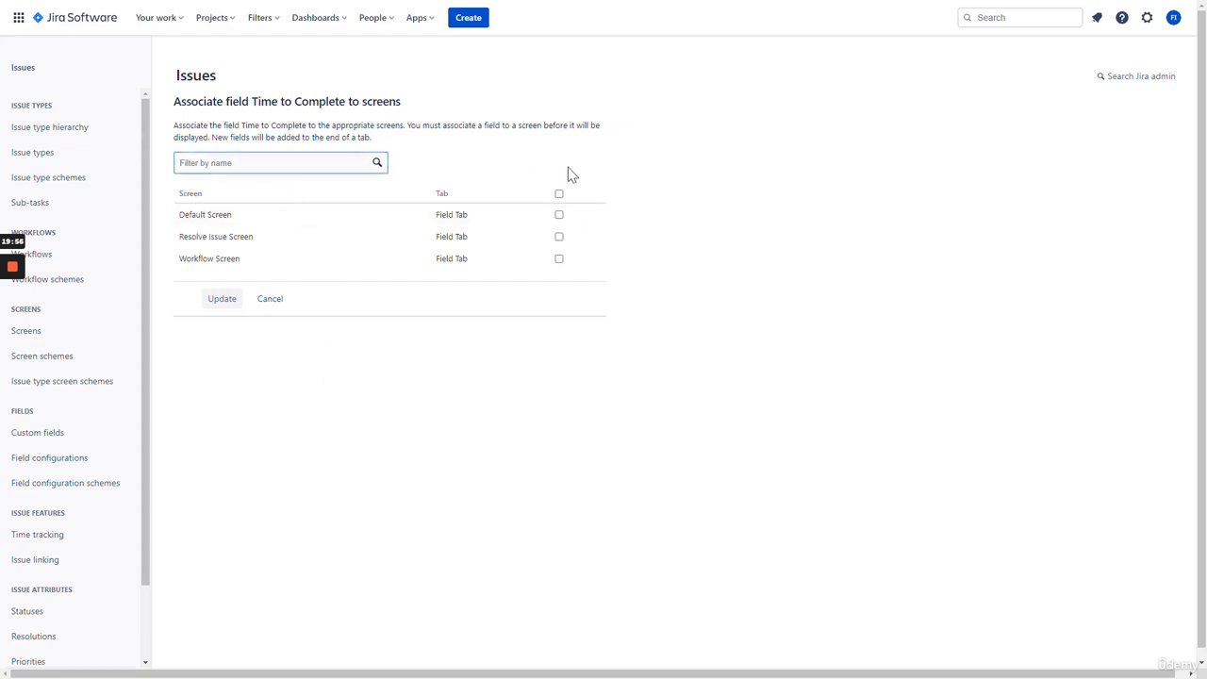
pyautogui.click(559, 194)
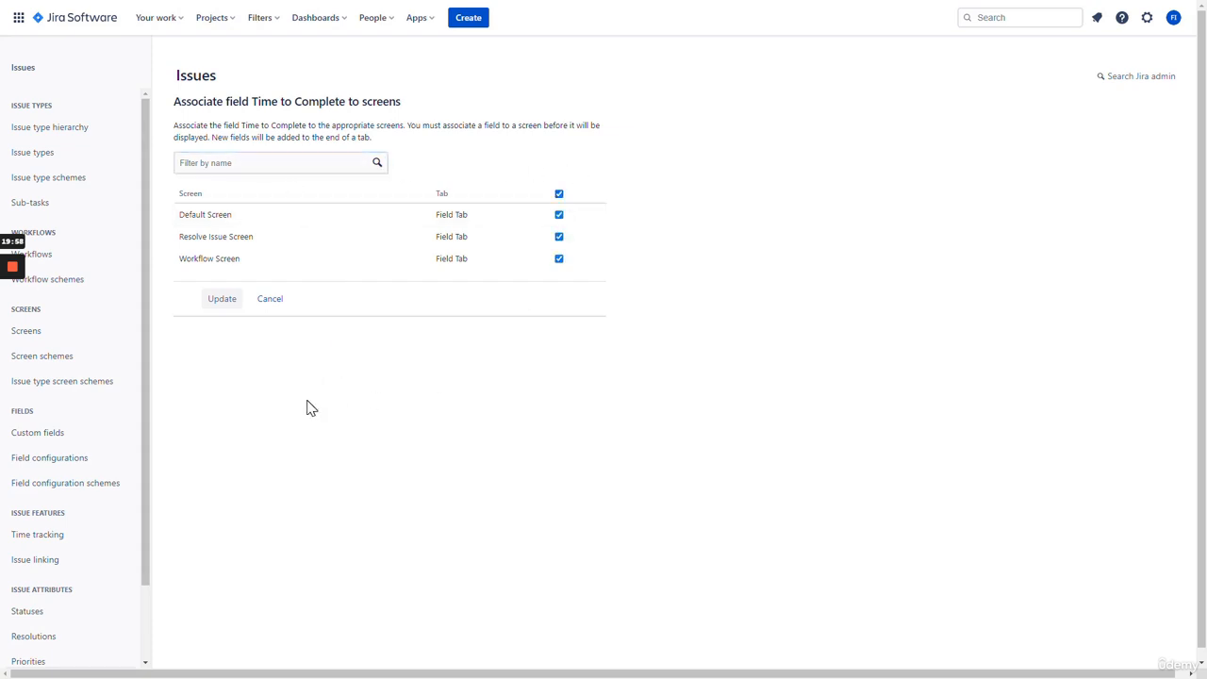
pyautogui.click(222, 300)
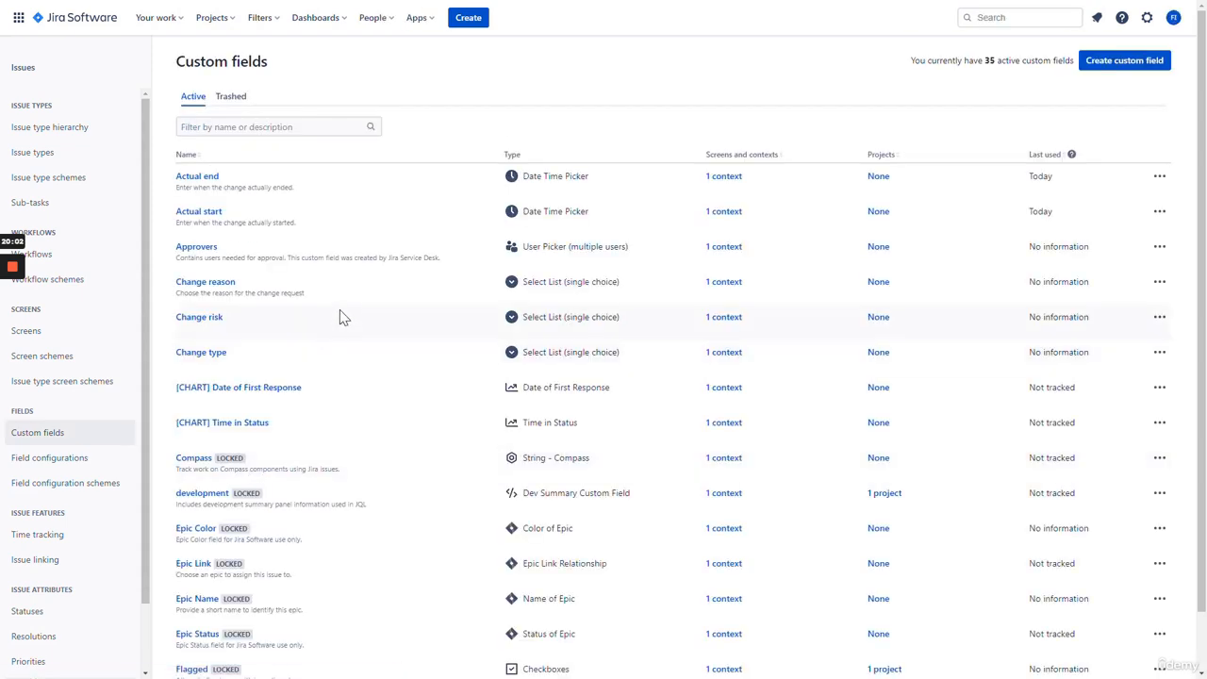
# - Filter the custom fields for 'time' to confirm Time to Complete shows 3 screens and 1 context
pyautogui.scroll(-2, 355, 321)
pyautogui.scroll(2, 357, 323)
pyautogui.click(272, 127)
pyautogui.write('time')
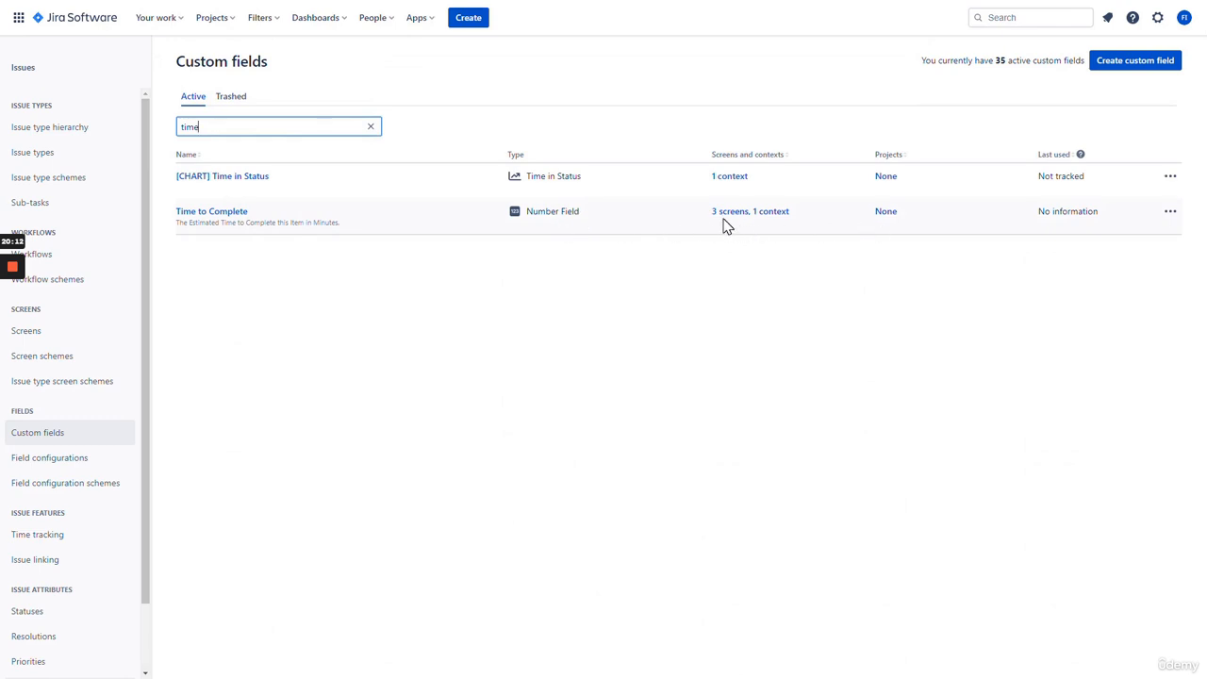
pyautogui.click(1171, 215)
pyautogui.click(924, 319)
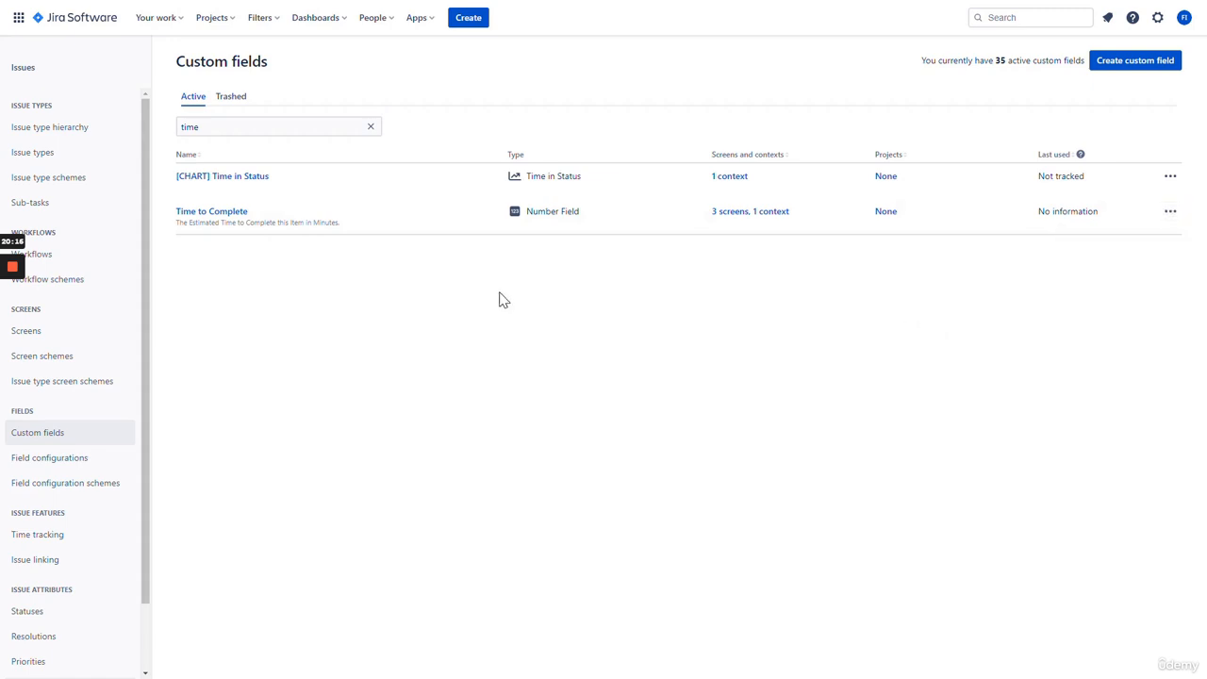
pyautogui.click(203, 18)
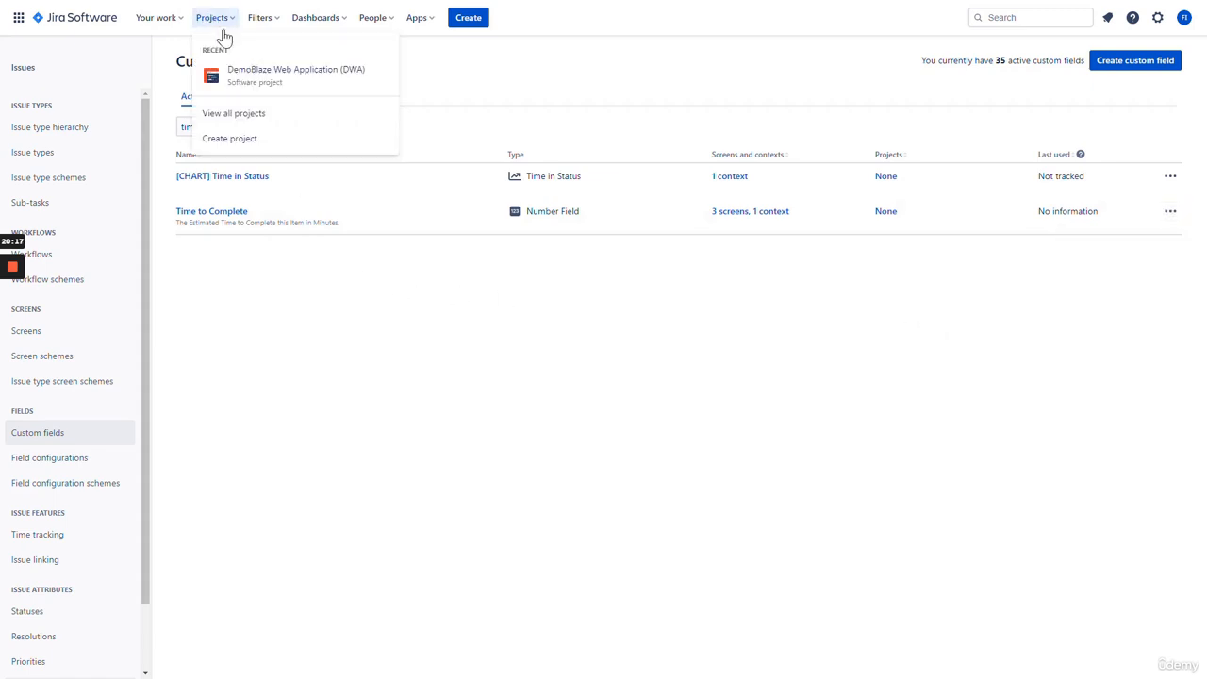
# - From the DemoBlaze Web Application backlog, open epic DWA-35, story DWA-11, then child DWA-102
pyautogui.click(245, 79)
pyautogui.click(64, 146)
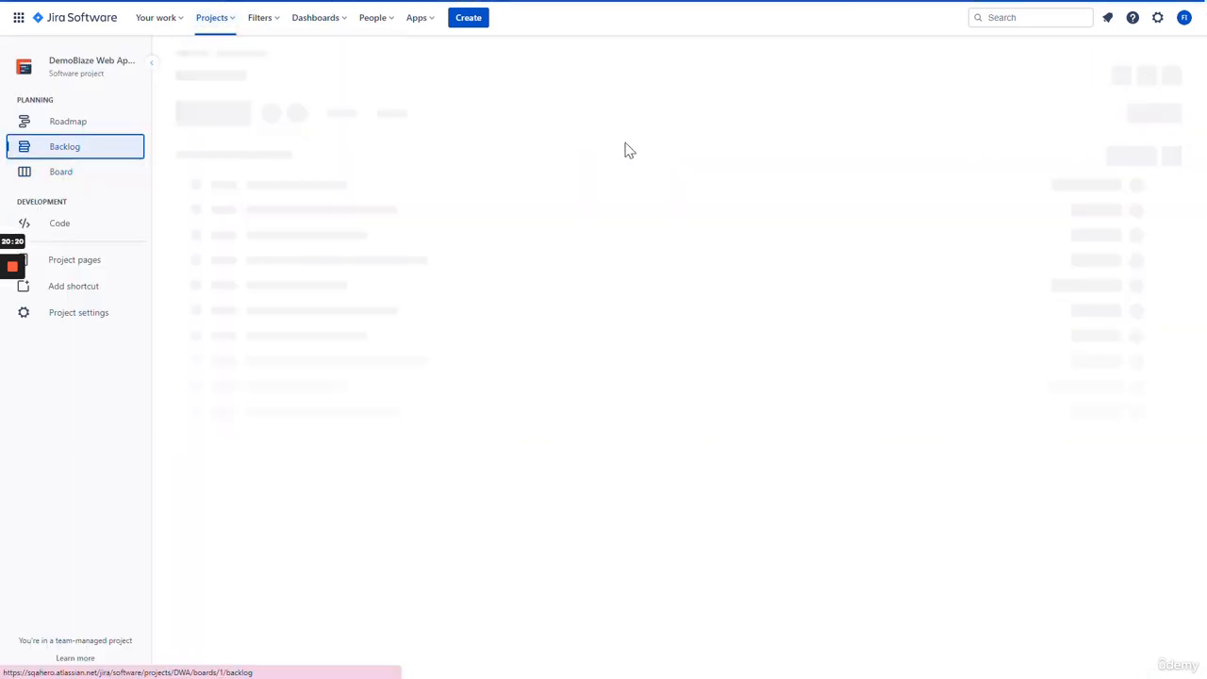
pyautogui.click(986, 17)
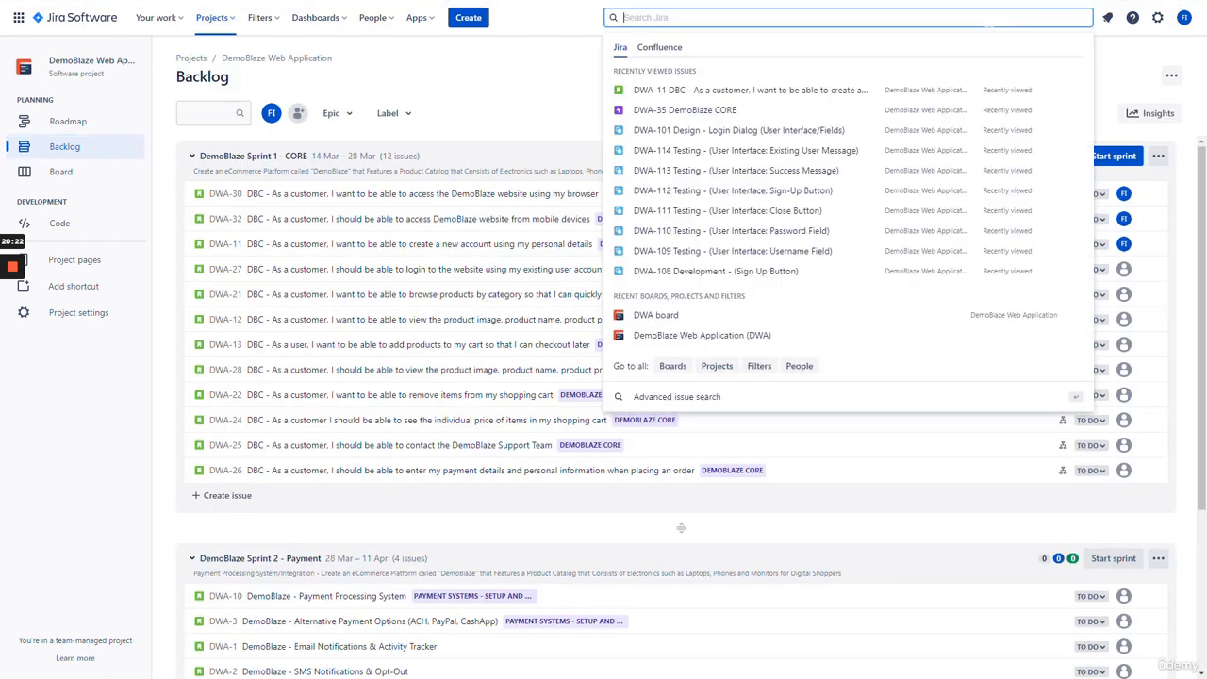
pyautogui.press('Return')
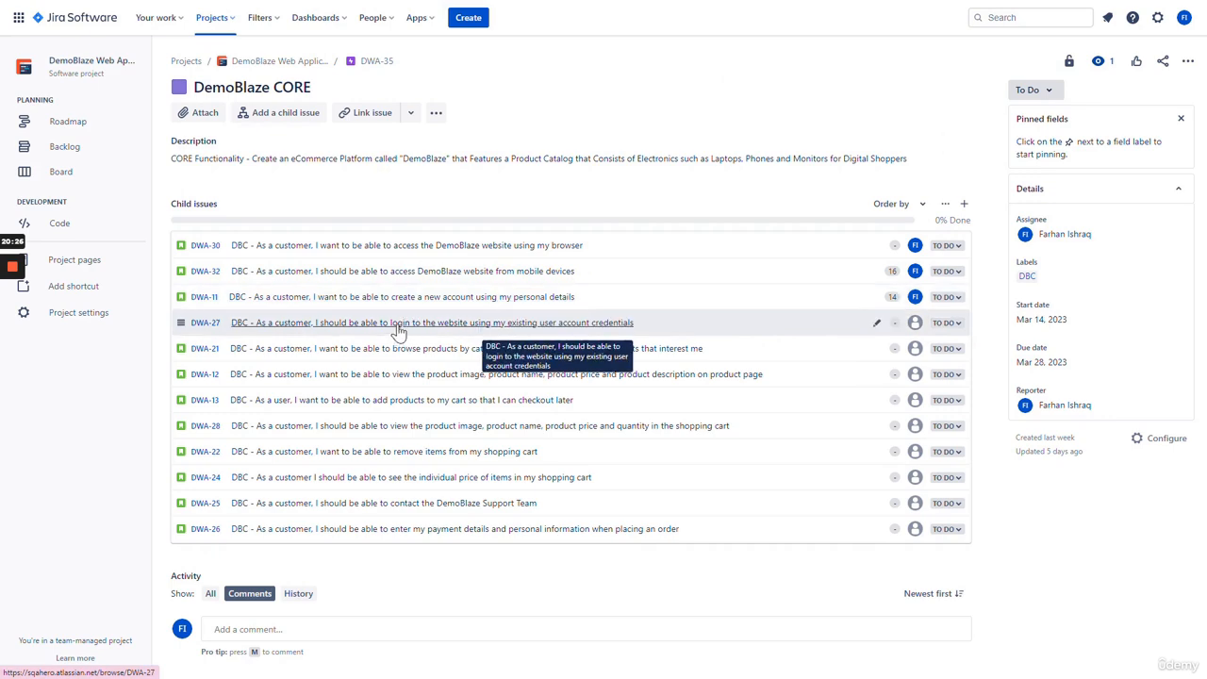
pyautogui.click(427, 300)
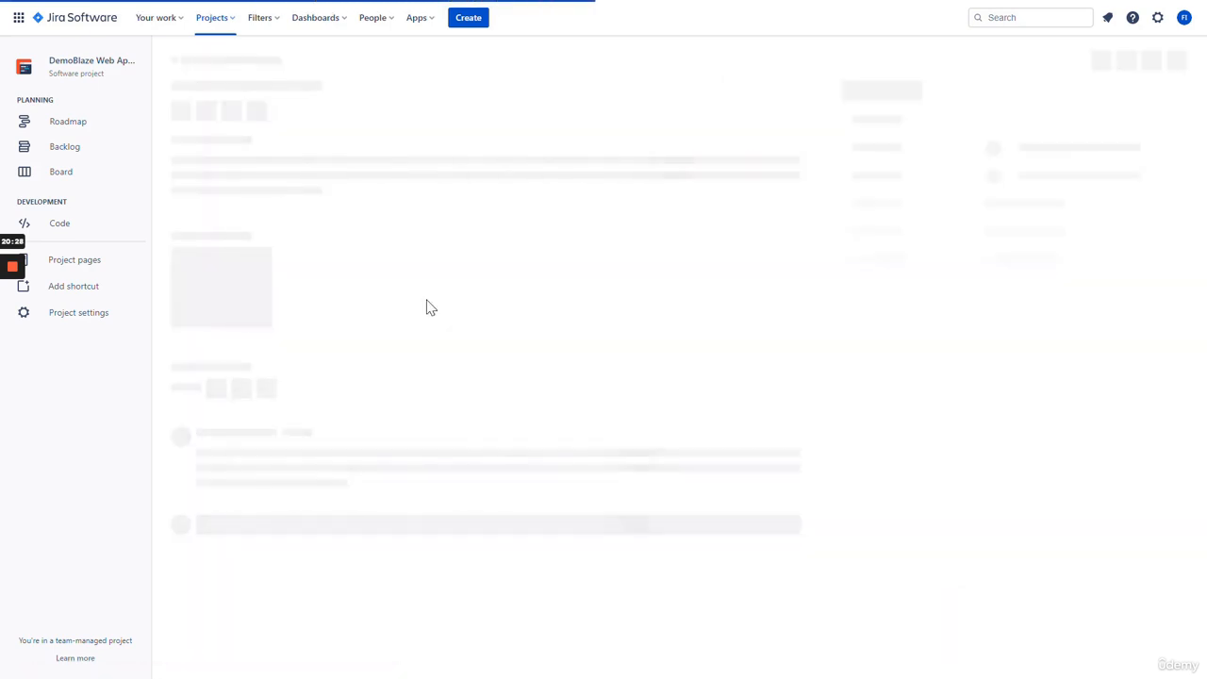
pyautogui.scroll(-2, 948, 319)
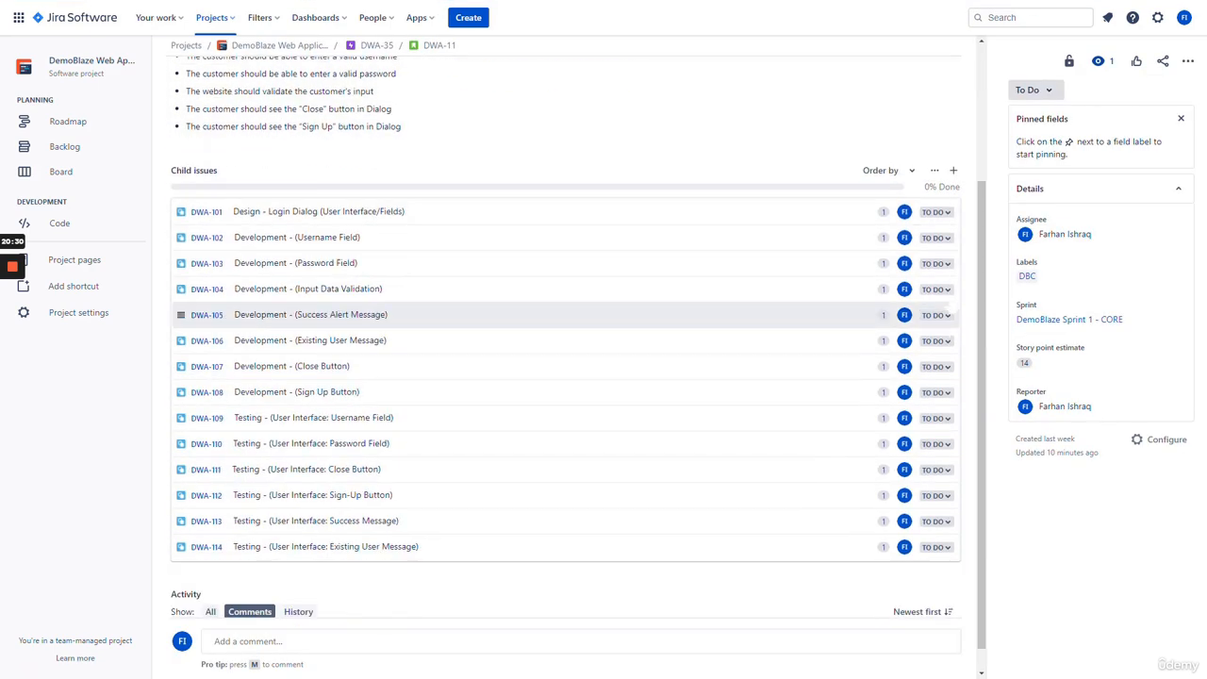
pyautogui.scroll(-1, 462, 376)
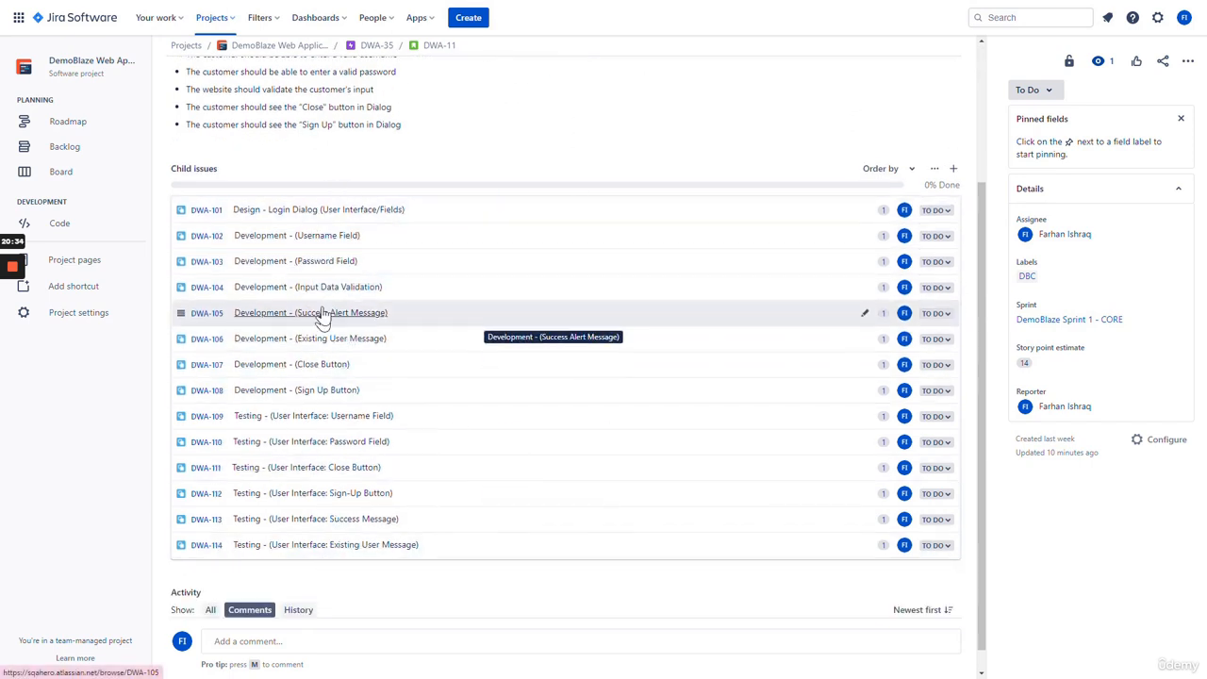
pyautogui.click(318, 238)
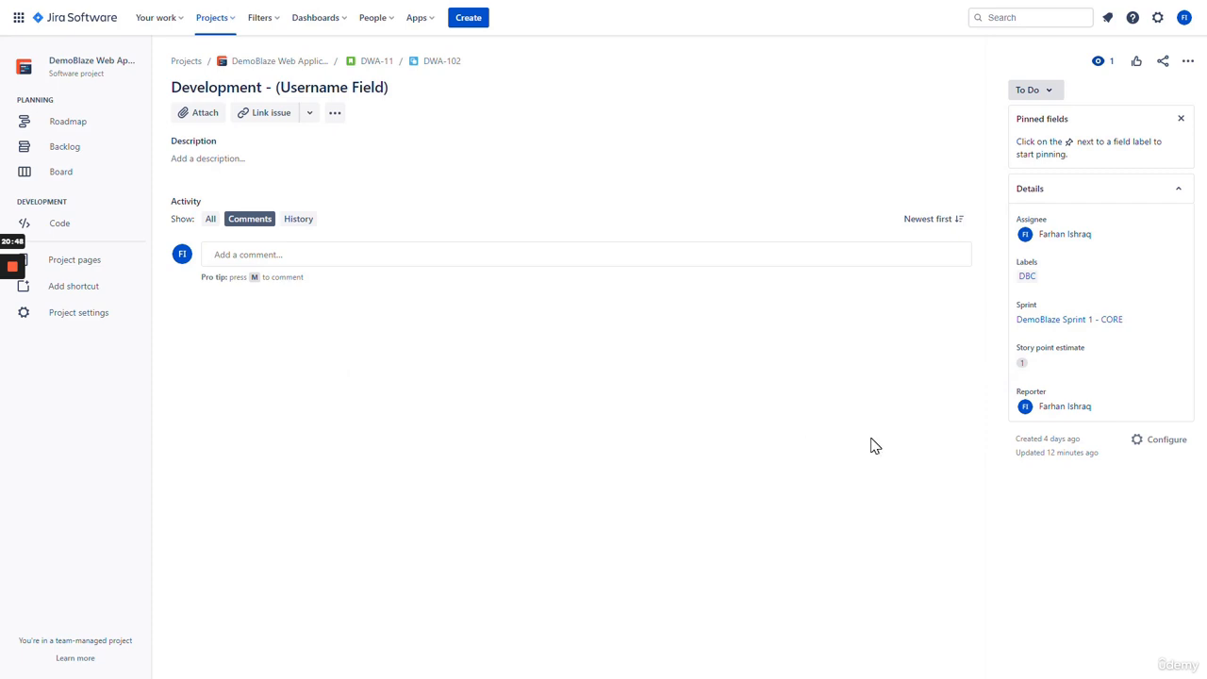
# - Search 'time' and add Time to Complete to the Subtask Context fields after Story point estimate
pyautogui.click(1168, 441)
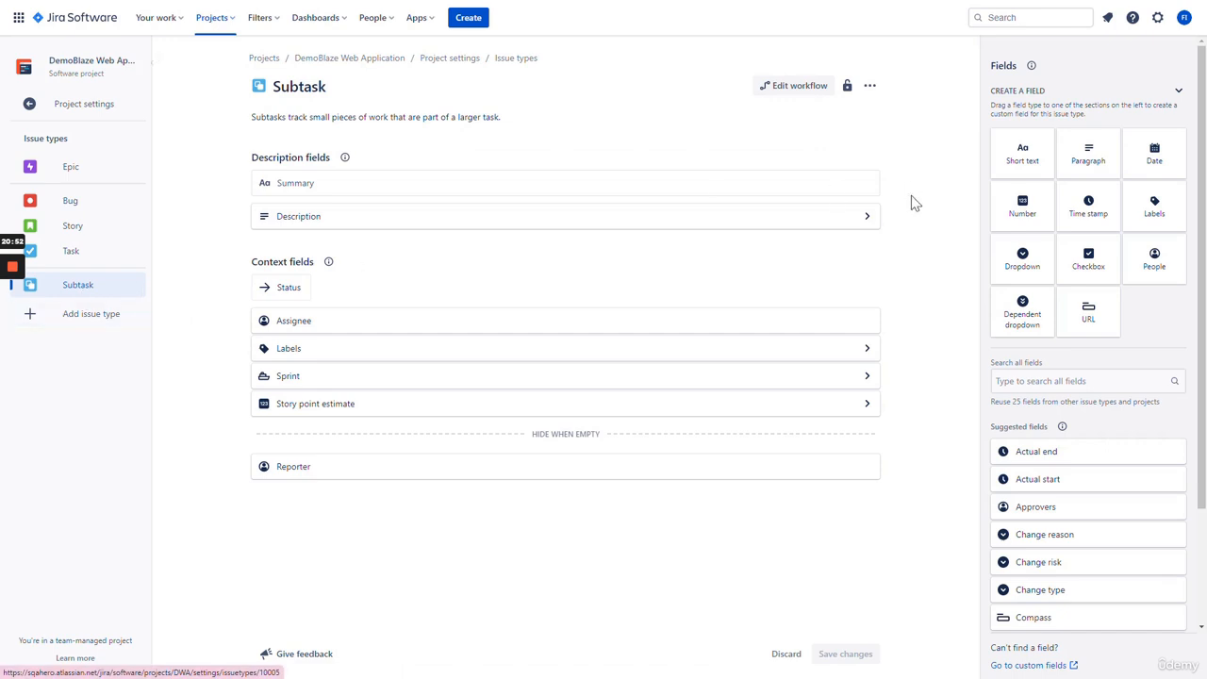
pyautogui.click(1032, 381)
pyautogui.write('time')
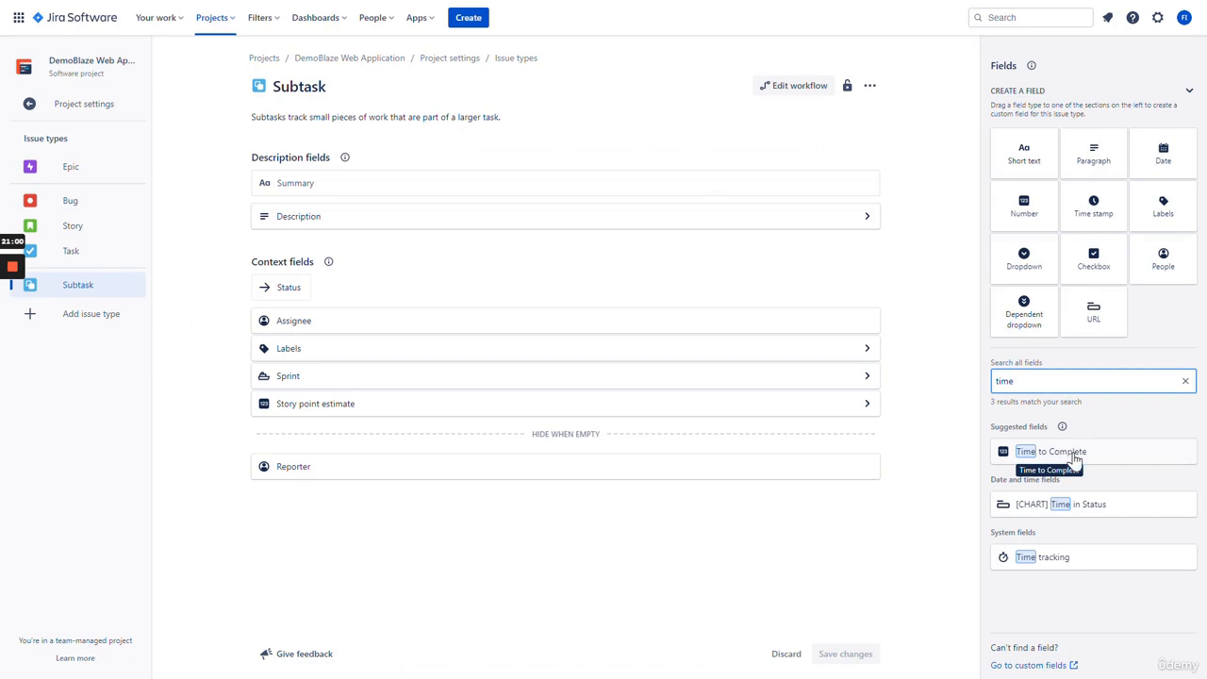
pyautogui.moveTo(1074, 457); pyautogui.dragTo(416, 443)
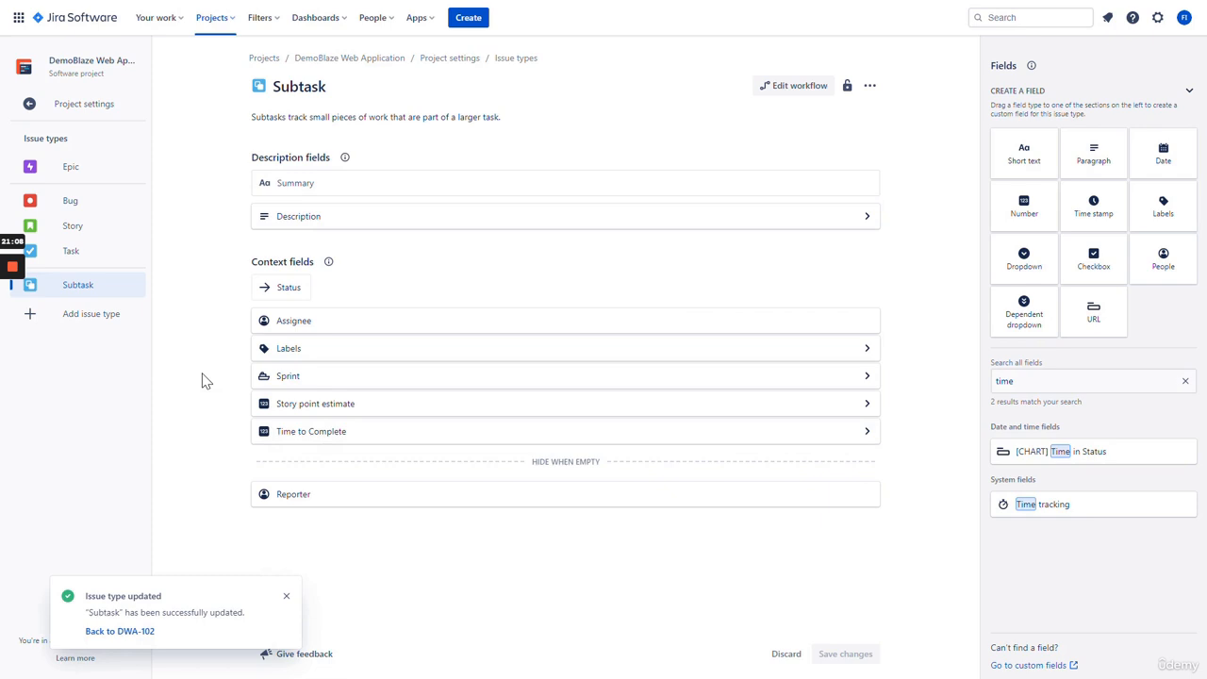
# - Enter 15 as DWA-102's Time to Complete, then go back to parent story DWA-11's child list
pyautogui.click(127, 631)
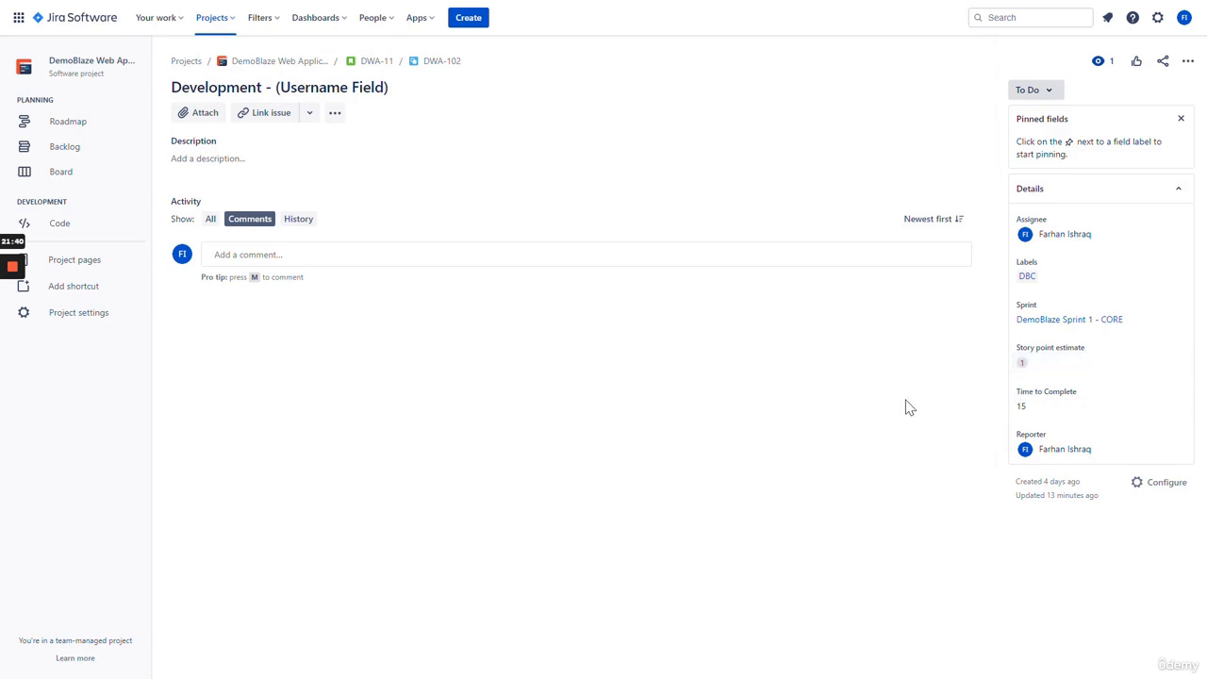
pyautogui.click(1067, 413)
pyautogui.press('BackSpace')
pyautogui.press('BackSpace')
pyautogui.click(854, 428)
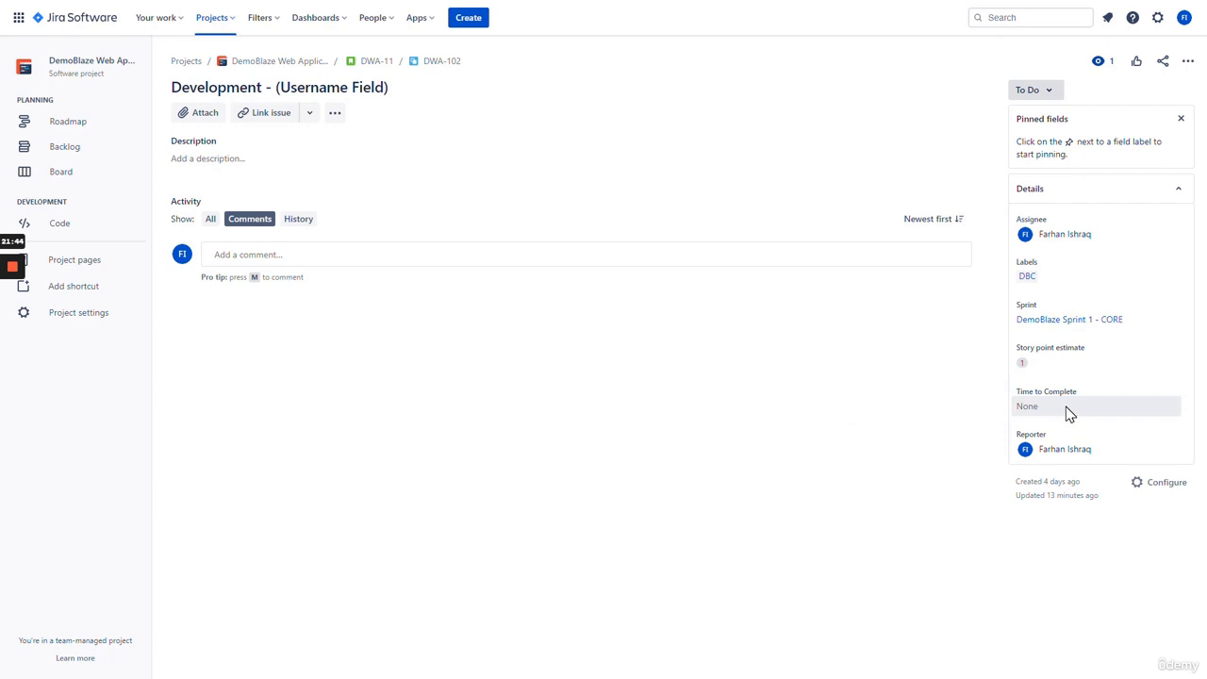
pyautogui.click(1070, 414)
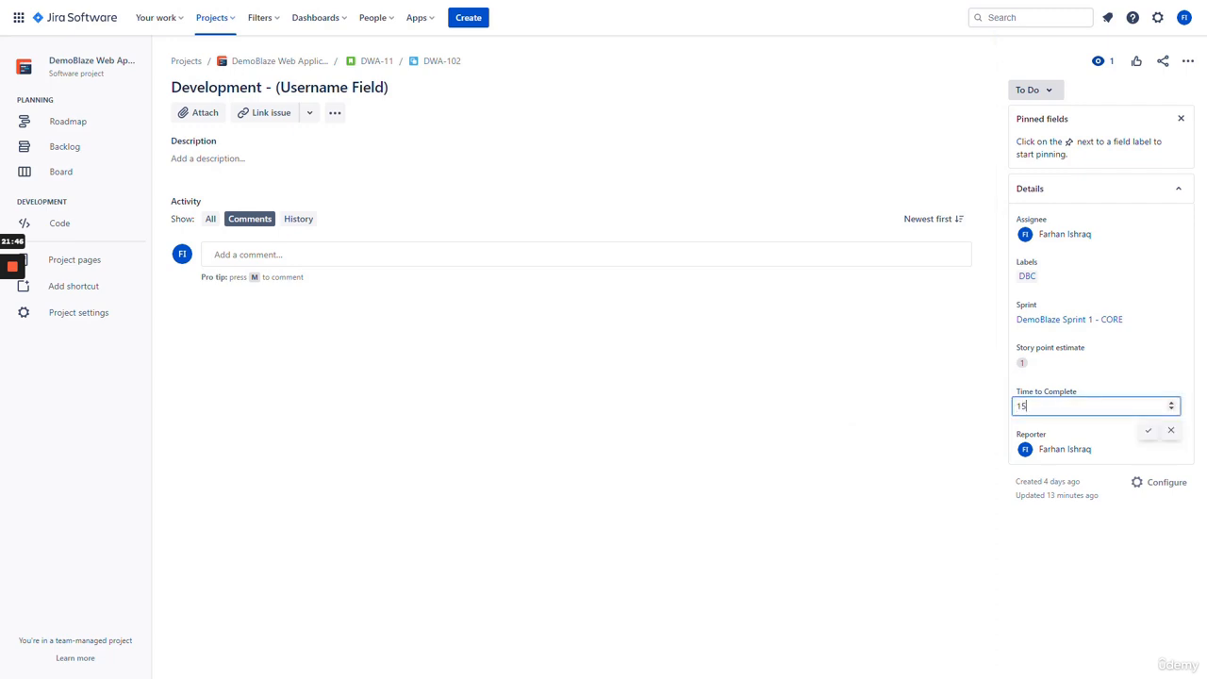
pyautogui.click(1147, 431)
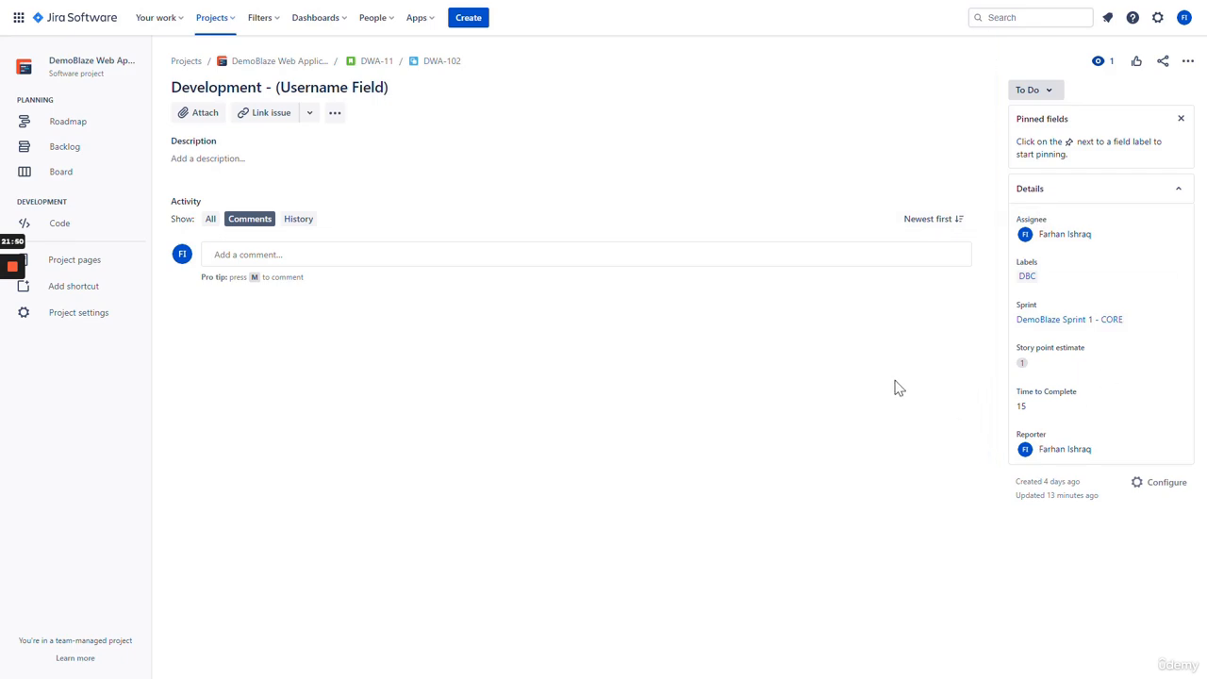
pyautogui.click(376, 61)
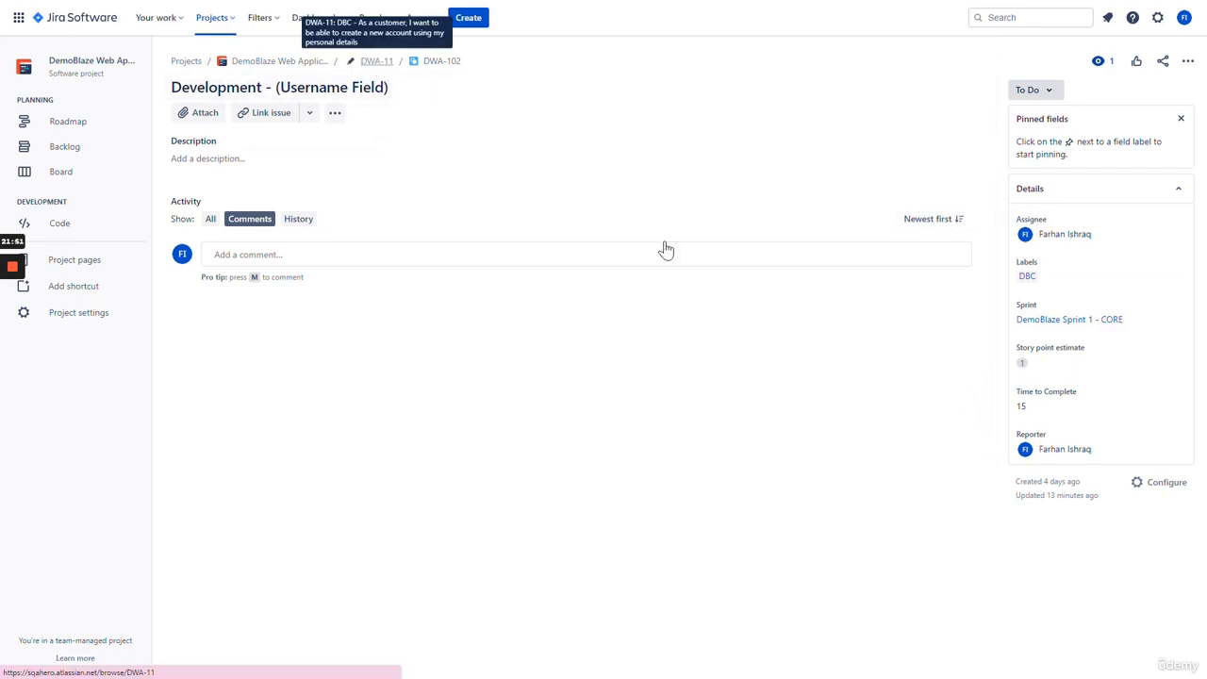
pyautogui.scroll(-2, 566, 405)
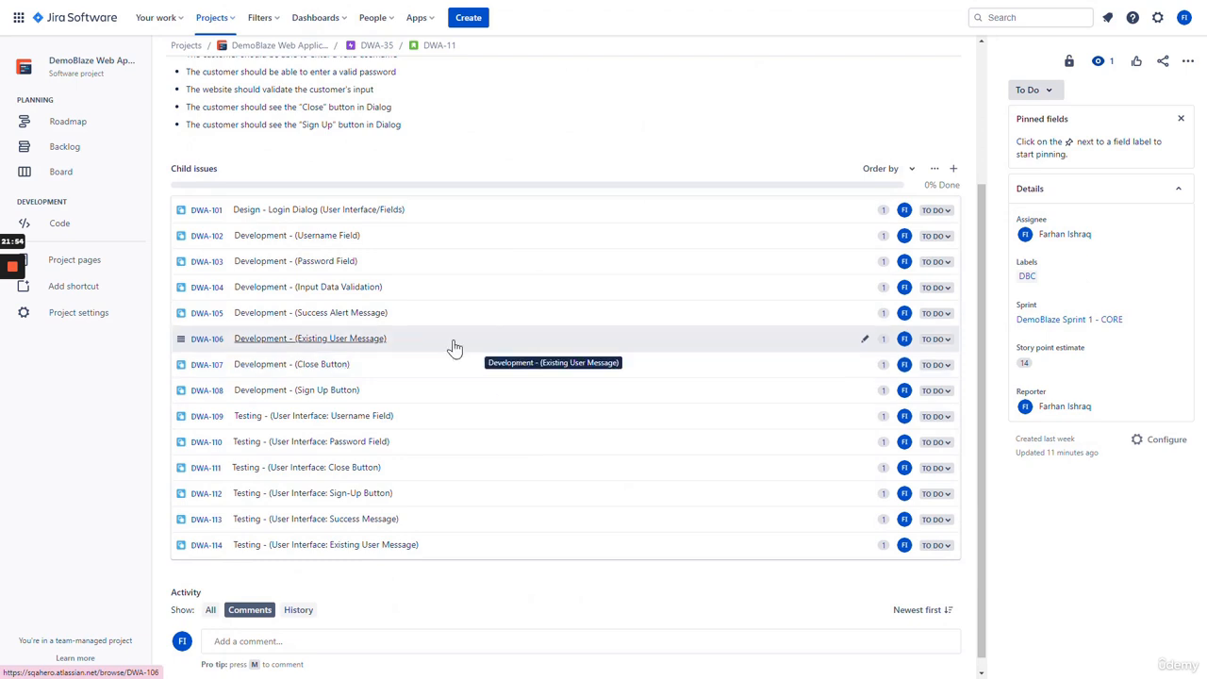
# - Open child issue DWA-106, Existing User Message, from the DWA-11 child list
pyautogui.click(341, 340)
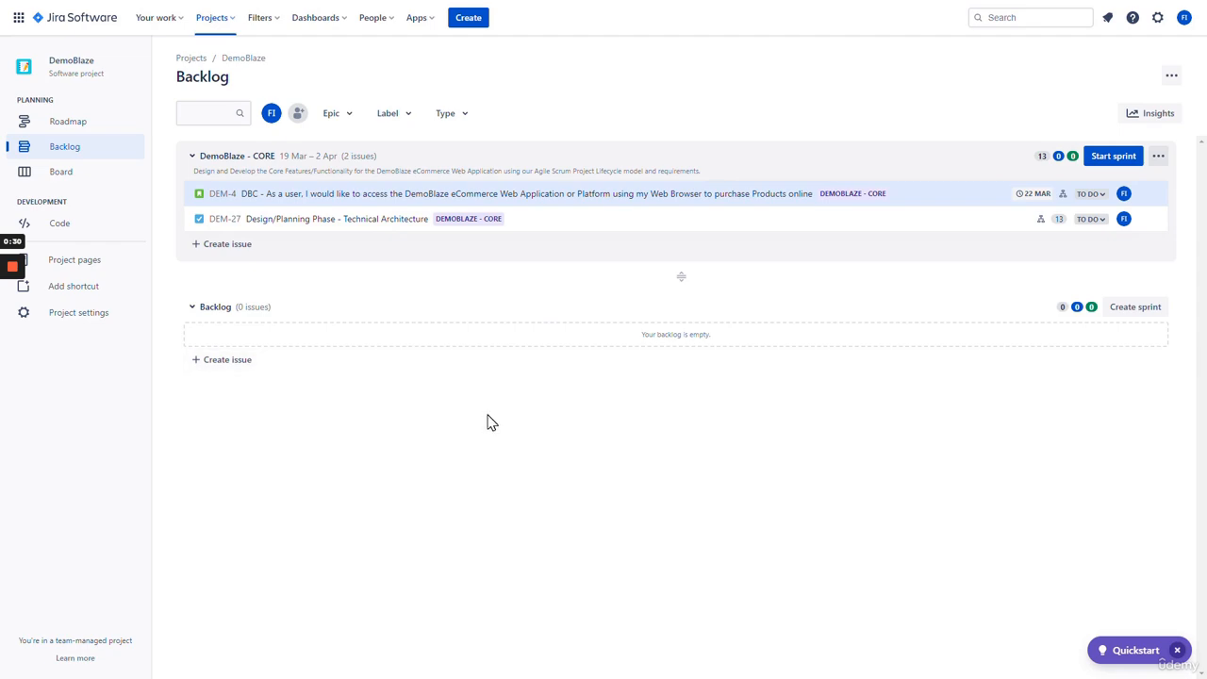
# - Create Test Execution Record 'Test the Login Feature' with a login-testing description in sprint DemoBlaze - CORE
pyautogui.click(469, 19)
pyautogui.click(478, 175)
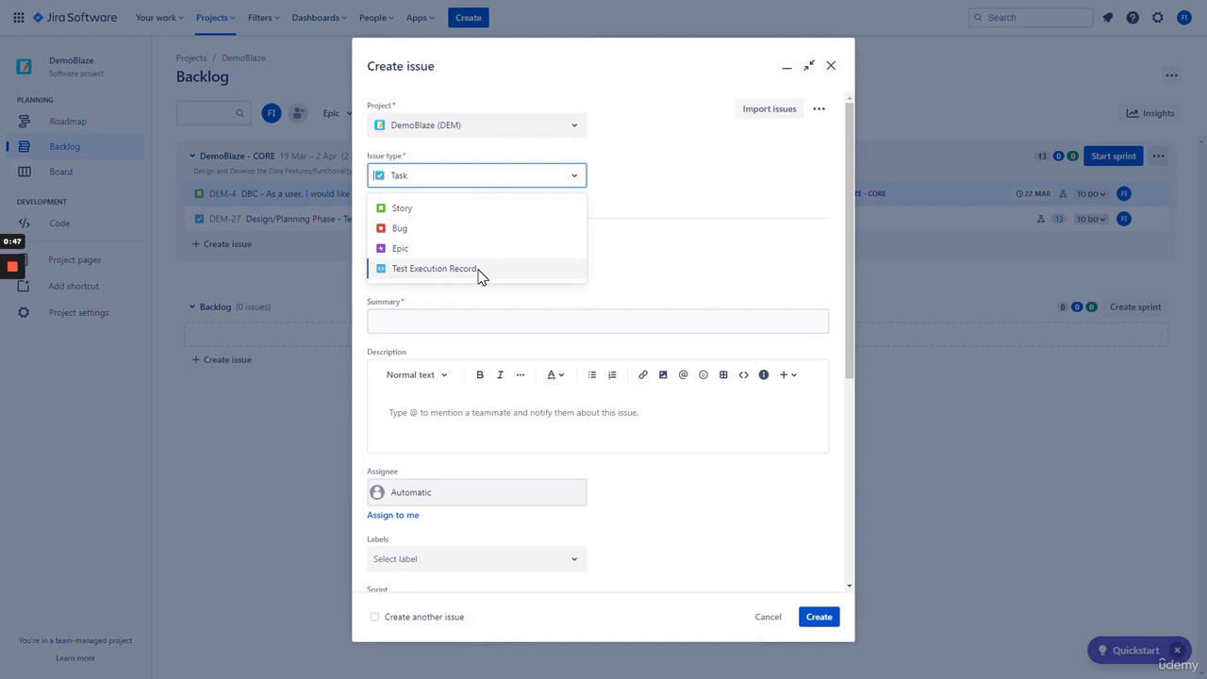
pyautogui.click(479, 273)
pyautogui.click(504, 177)
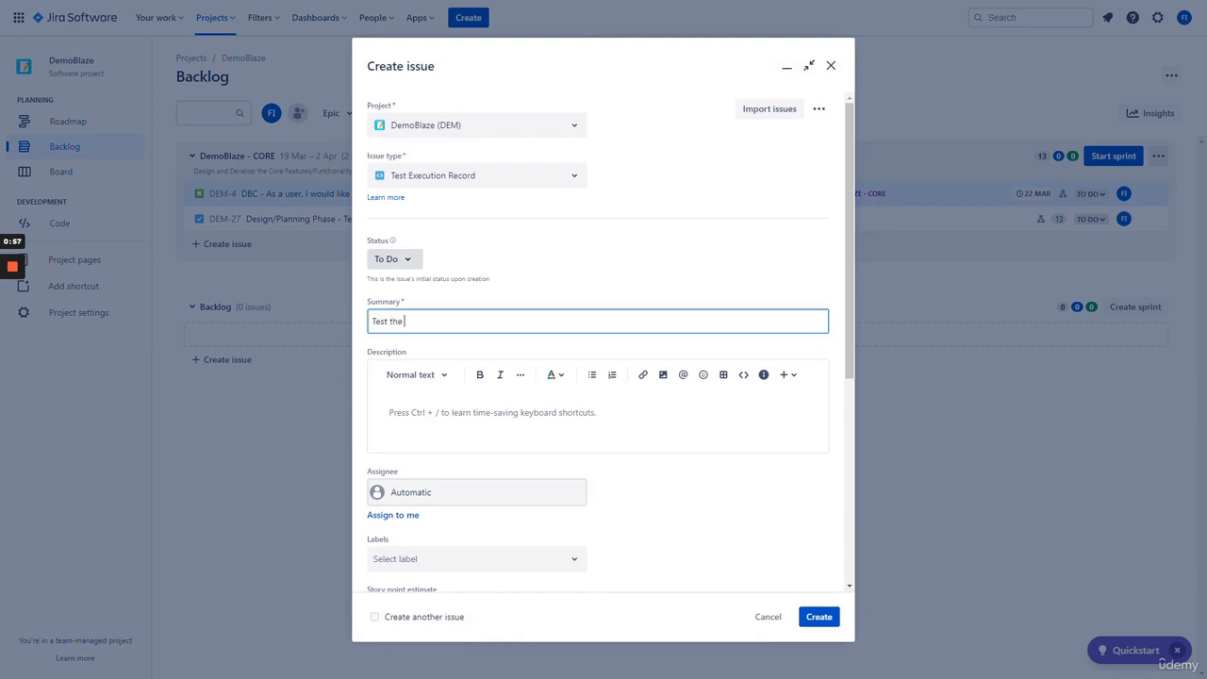
pyautogui.write('eature')
pyautogui.click(513, 415)
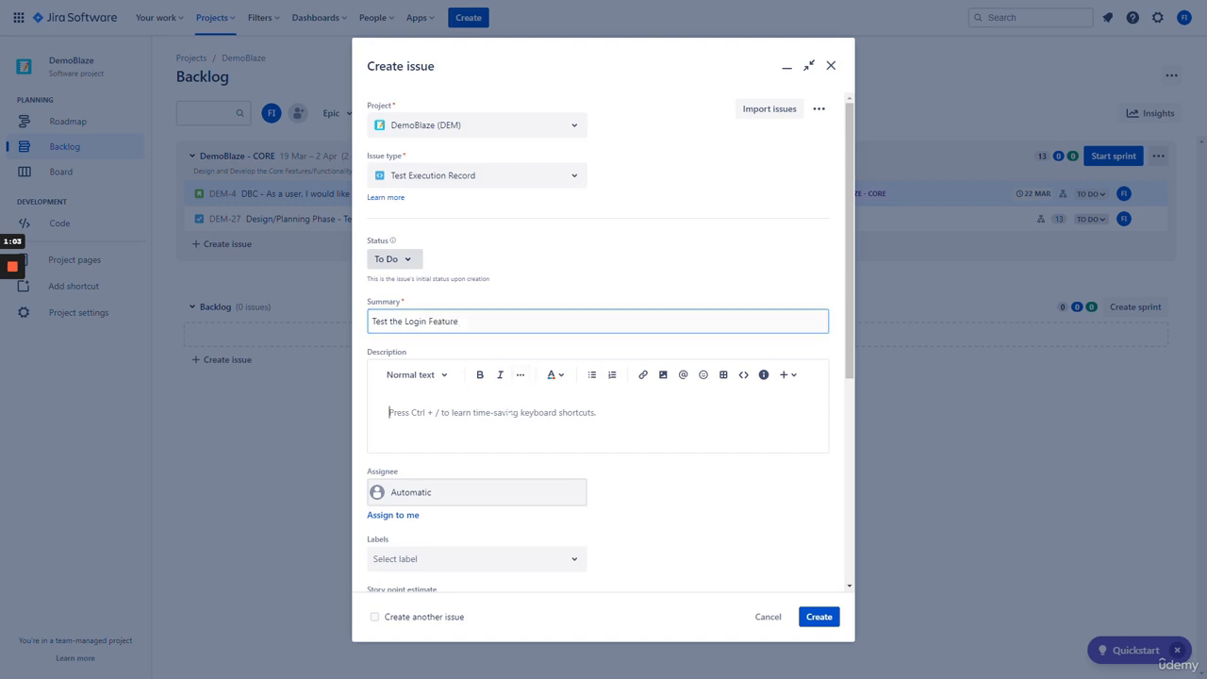
pyautogui.write('T')
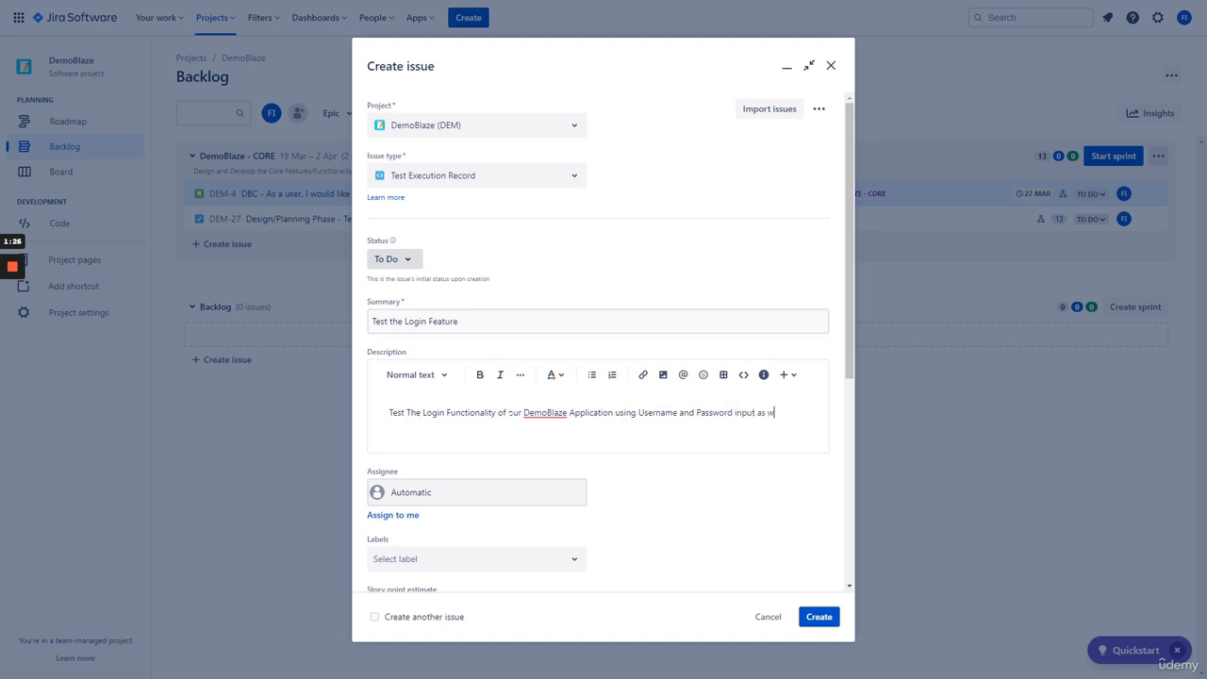
pyautogui.write('the')
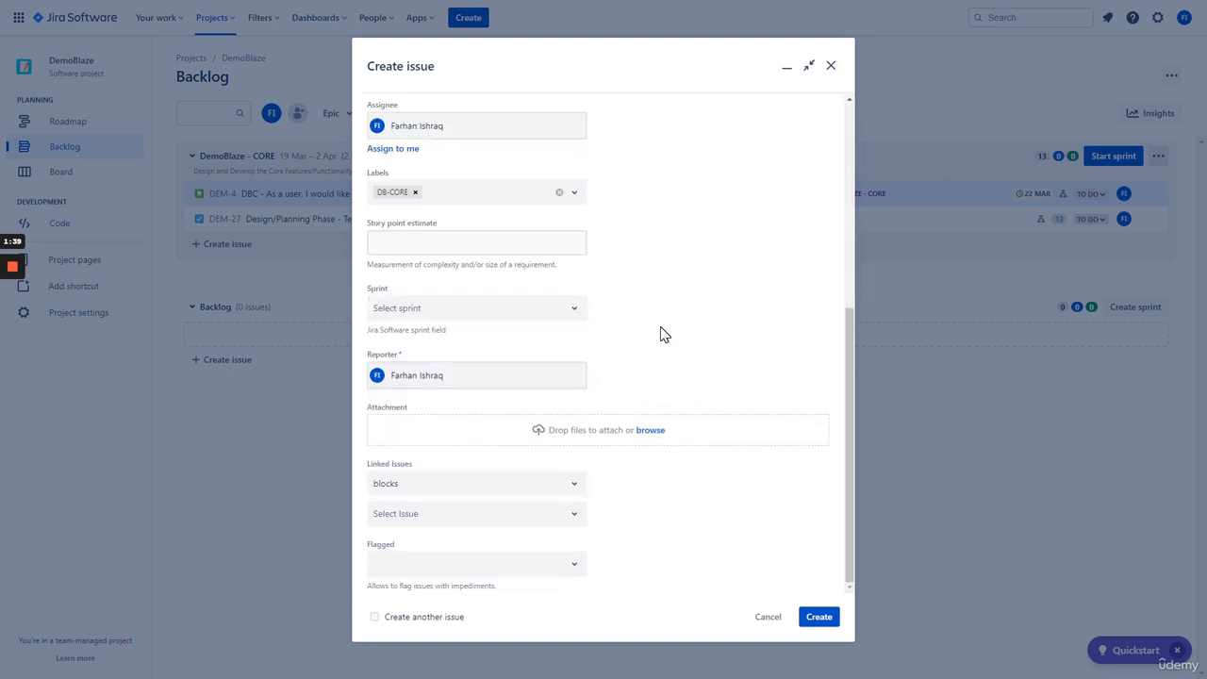
pyautogui.click(524, 319)
pyautogui.click(534, 381)
pyautogui.click(819, 617)
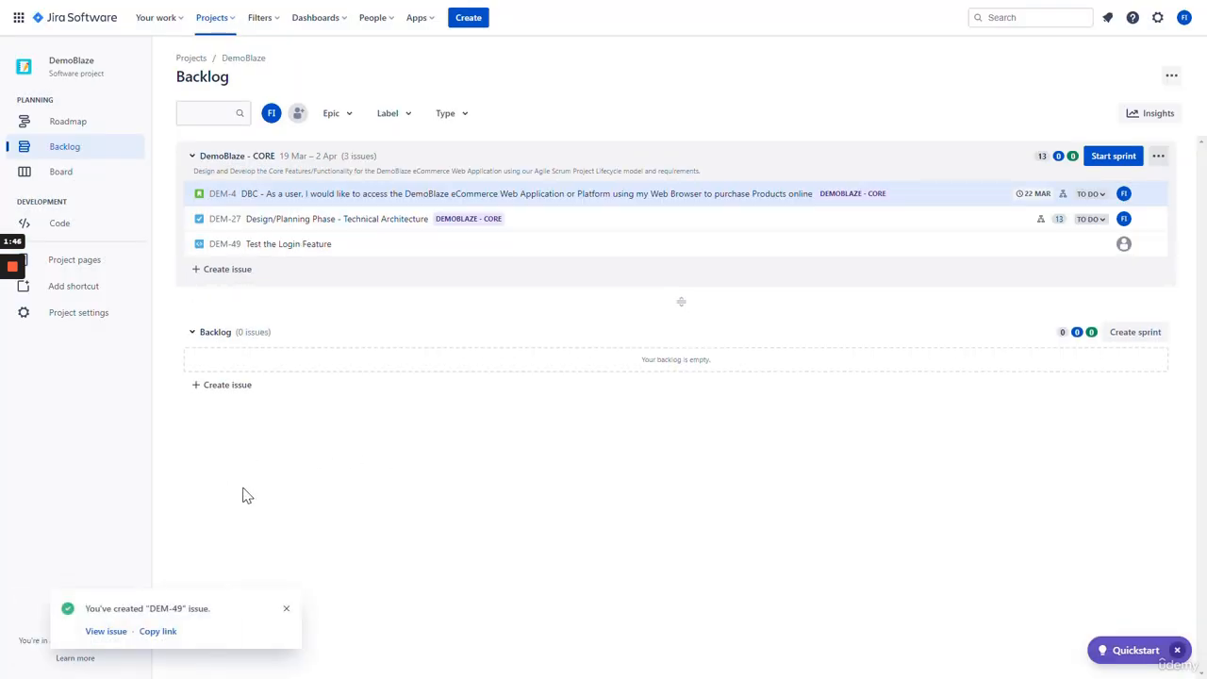
# - Set DEM-49's parent epic to DEM-3 DemoBlaze - CORE, check the epic, and reopen DEM-49
pyautogui.click(106, 634)
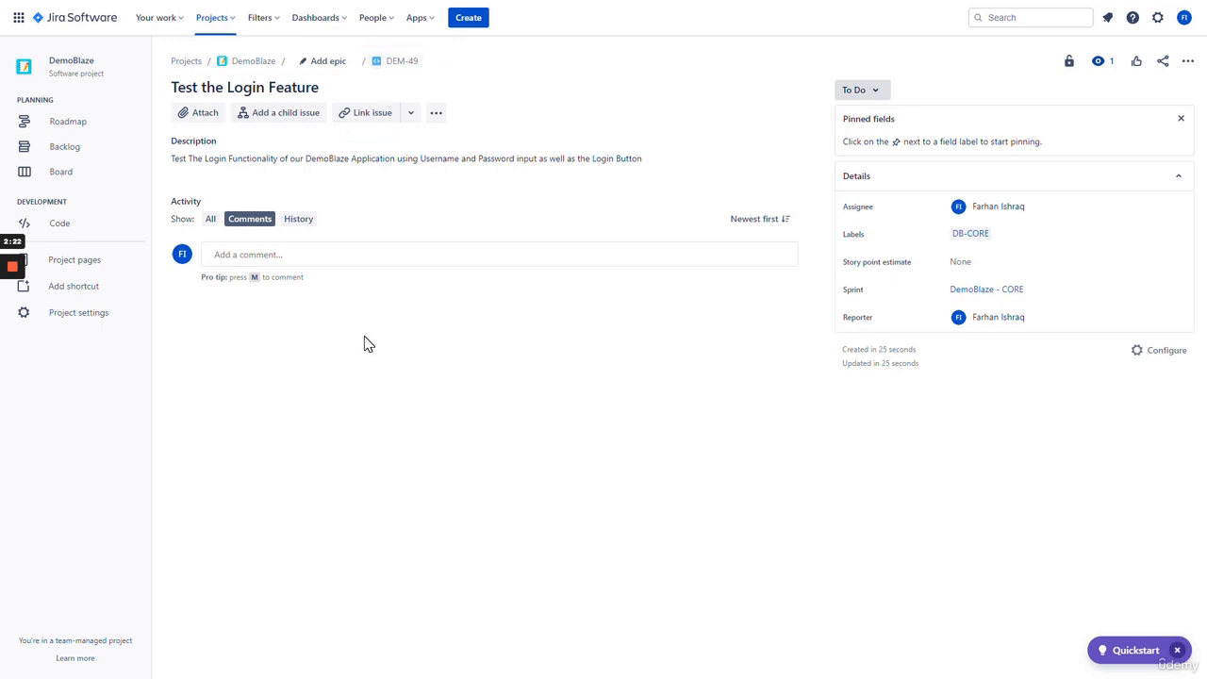
pyautogui.click(330, 64)
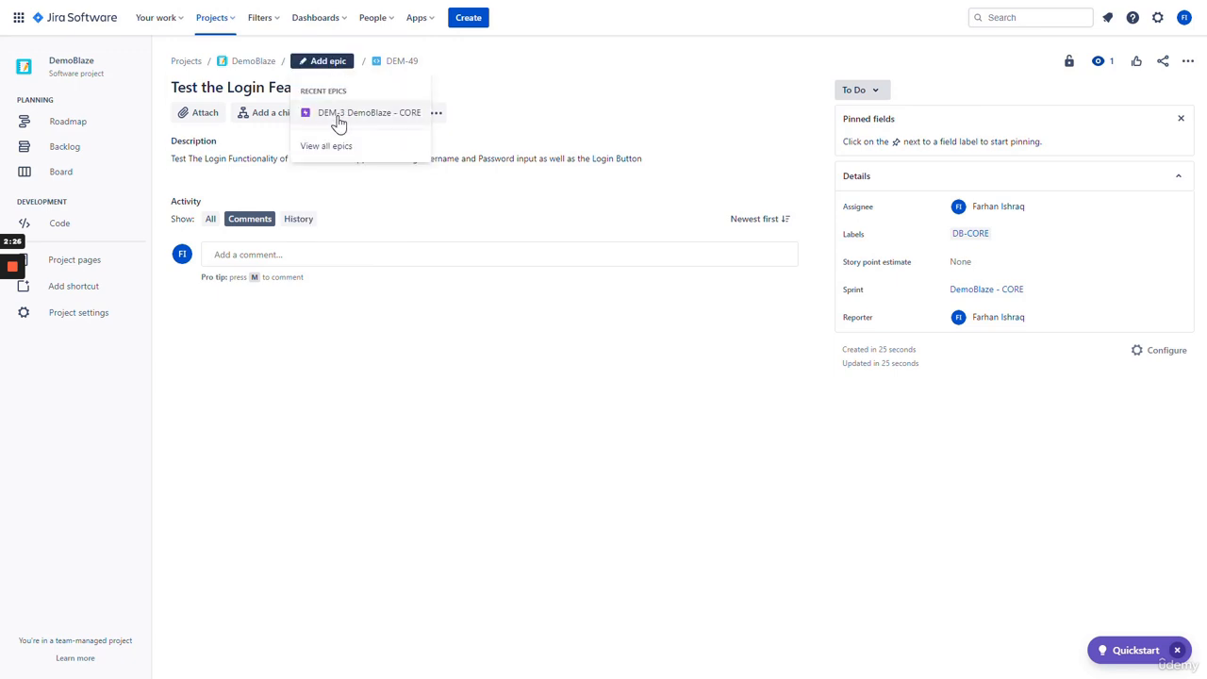
pyautogui.click(341, 117)
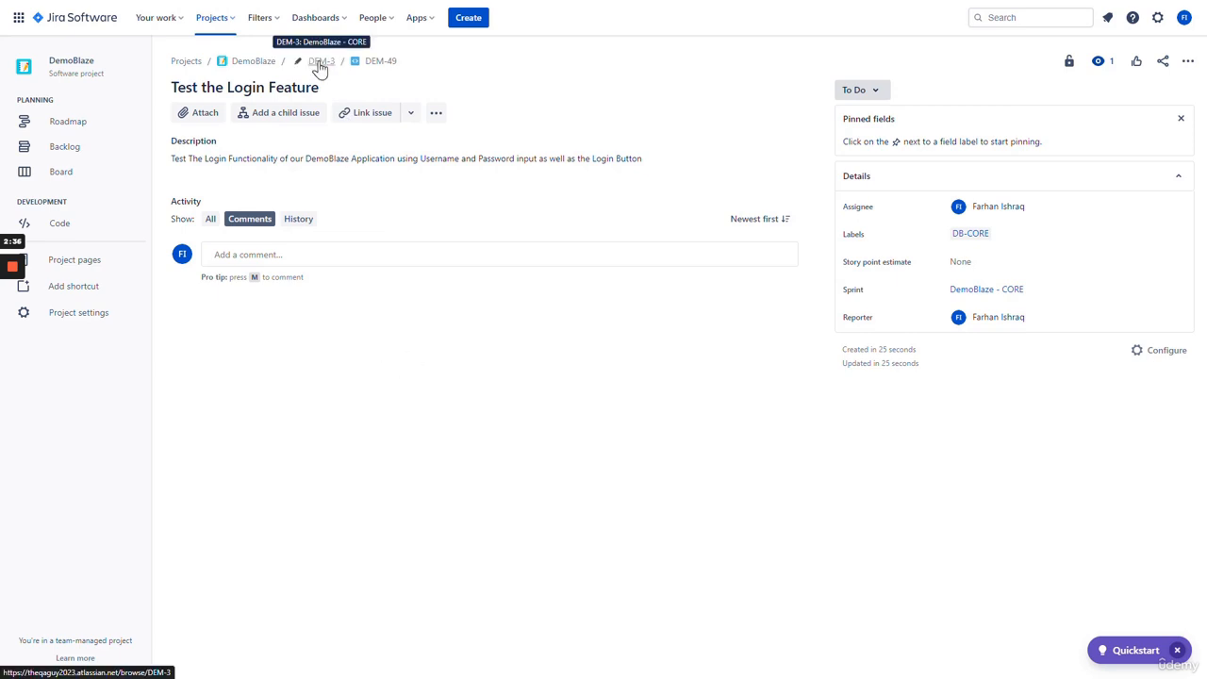
pyautogui.click(319, 62)
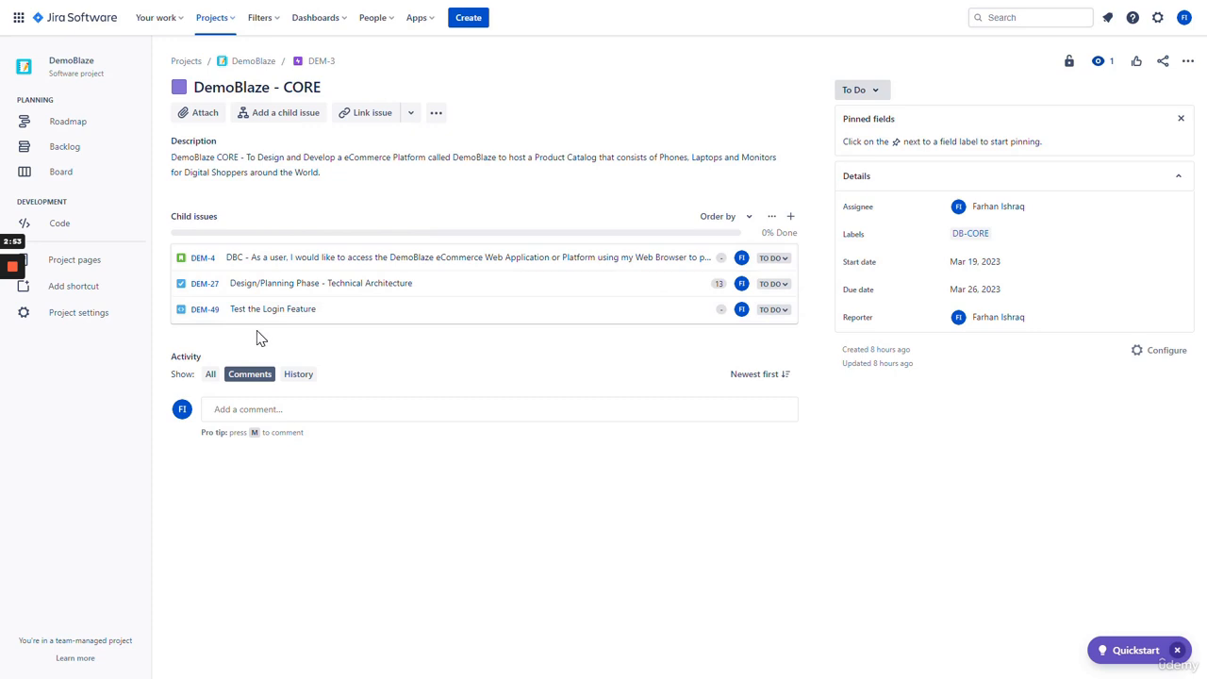
pyautogui.click(202, 310)
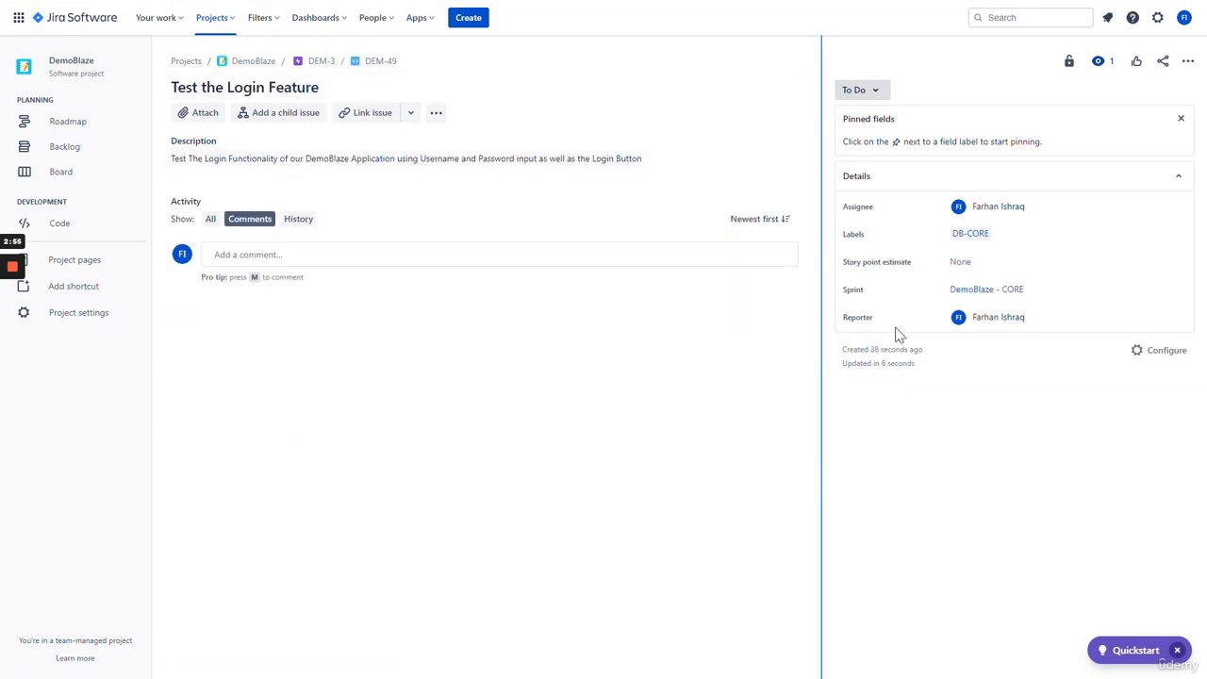
# - Link DEM-49 to story DEM-4 using the 'relates to' relationship
pyautogui.click(387, 117)
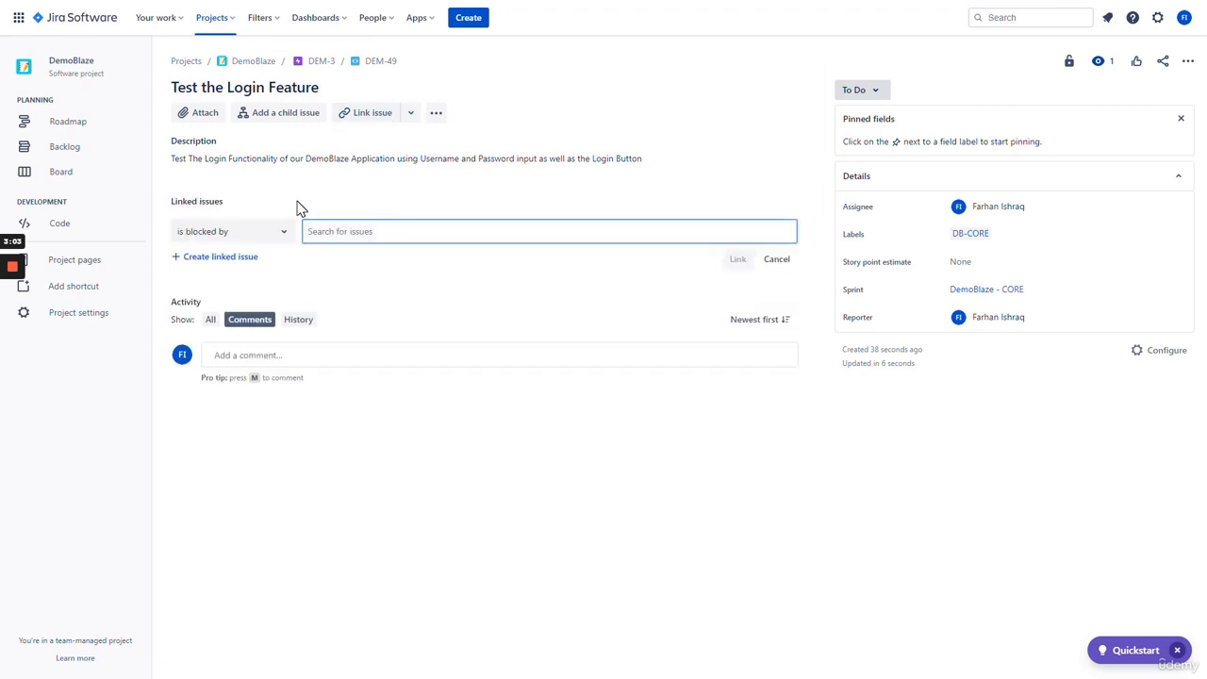
pyautogui.click(287, 233)
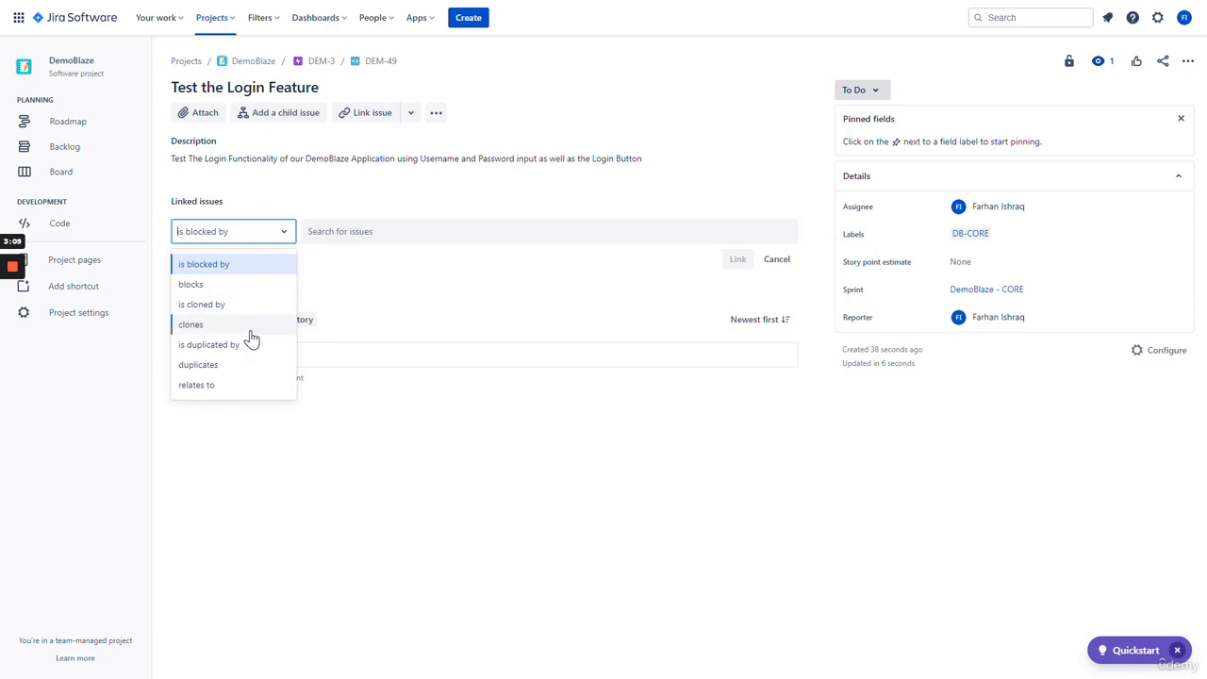
pyautogui.click(251, 390)
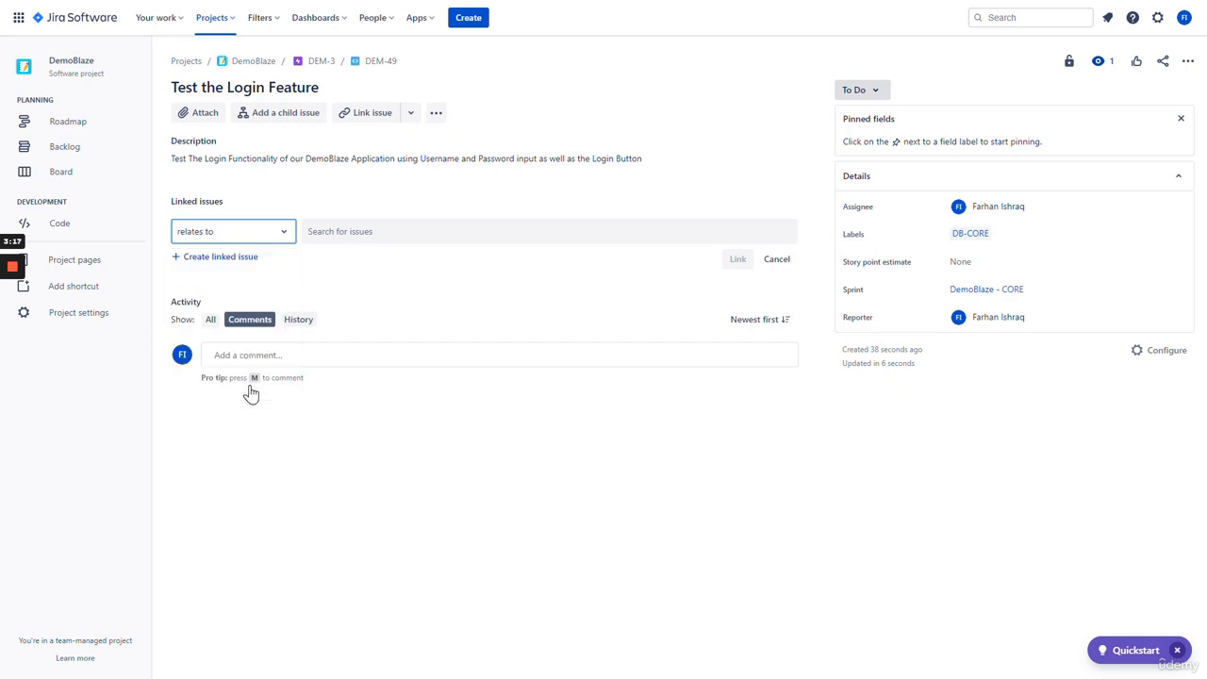
pyautogui.click(432, 234)
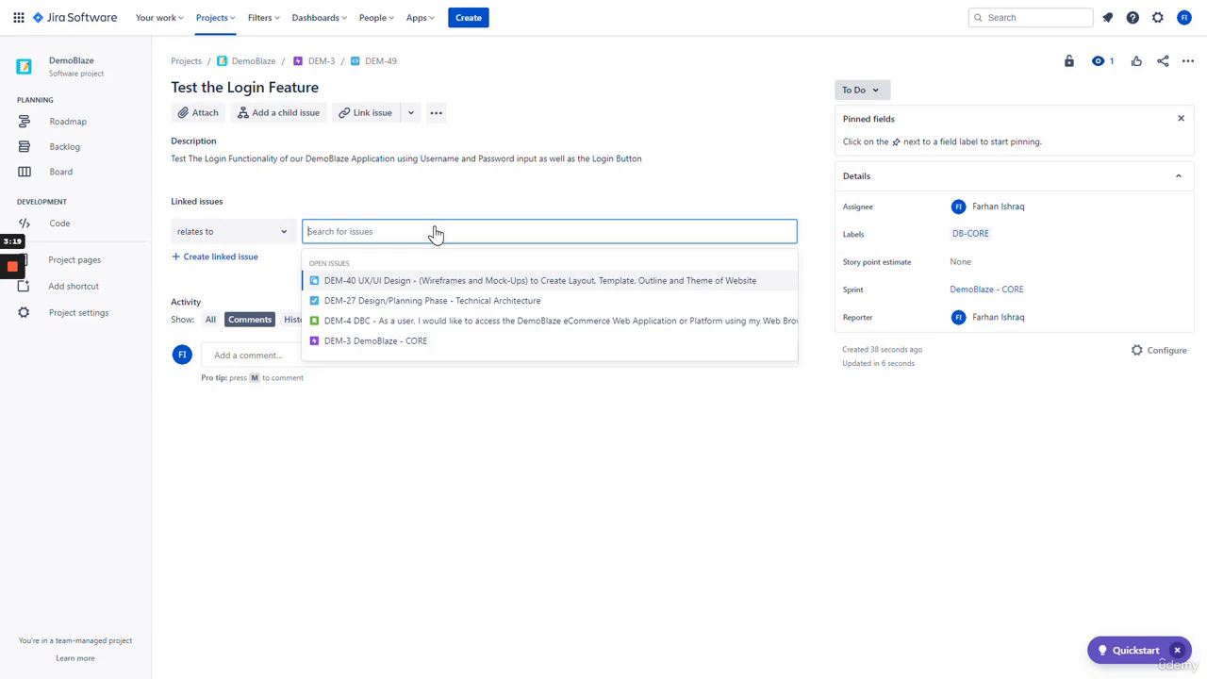
pyautogui.click(386, 327)
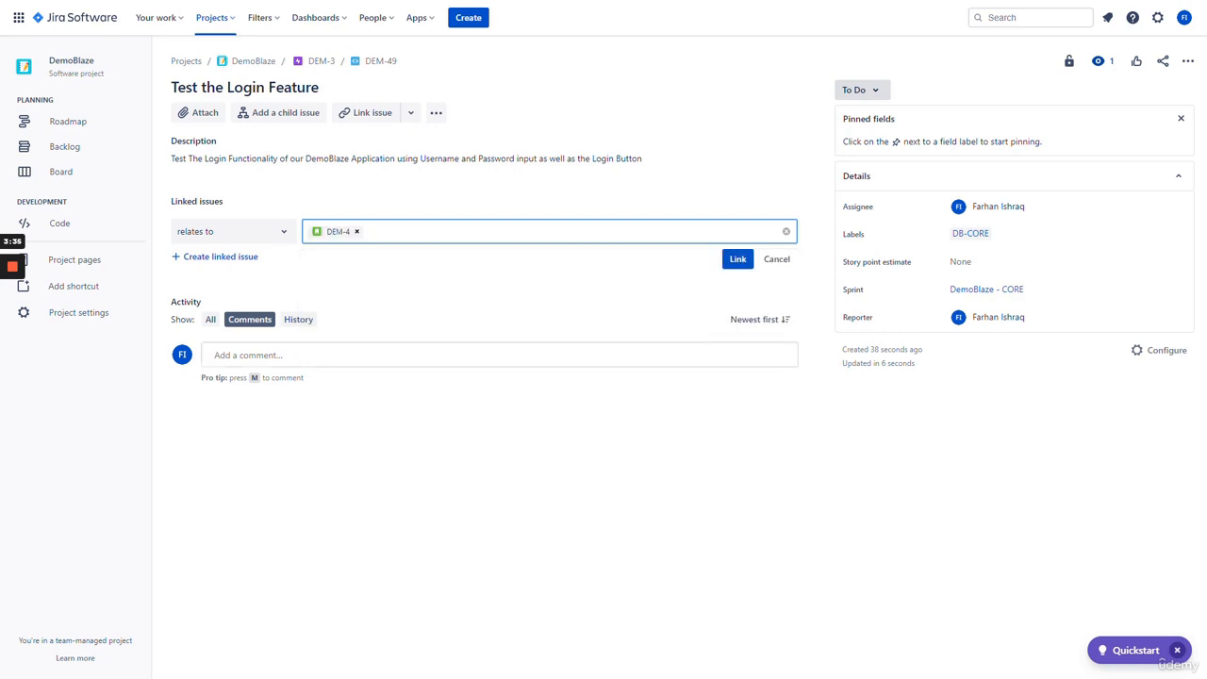
pyautogui.click(737, 260)
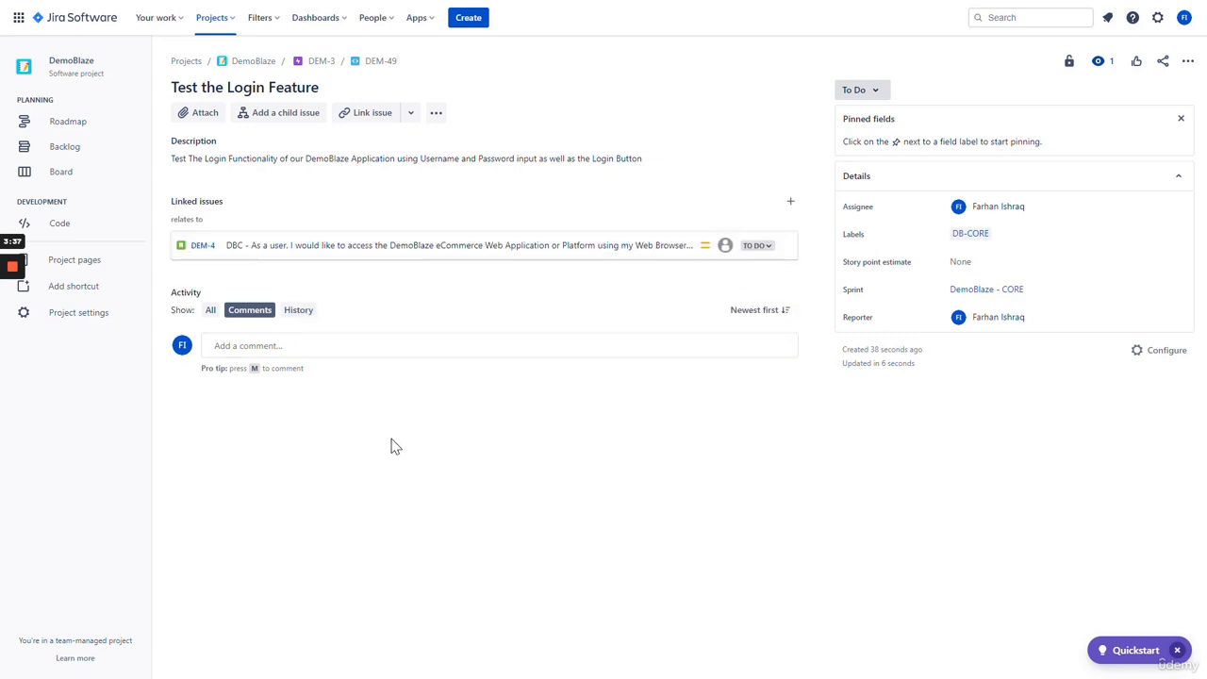
pyautogui.click(962, 262)
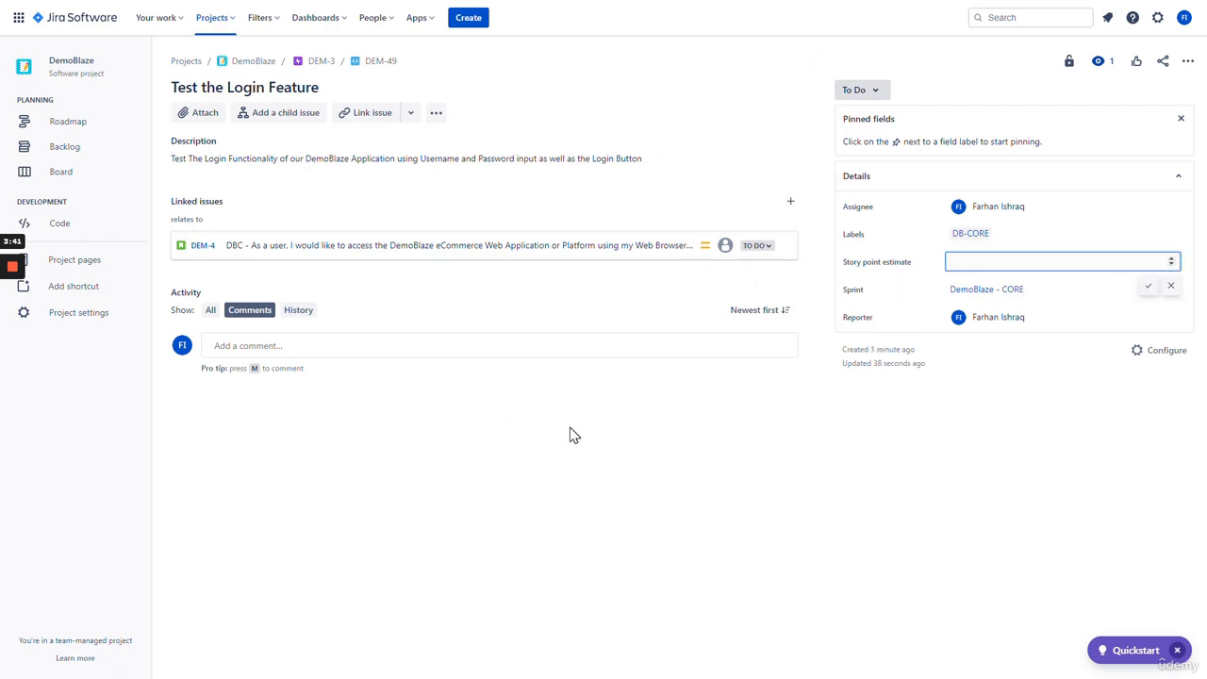
# - Give DEM-49 a story point estimate of 1 and review linked story DEM-4
pyautogui.write('1')
pyautogui.click(1150, 293)
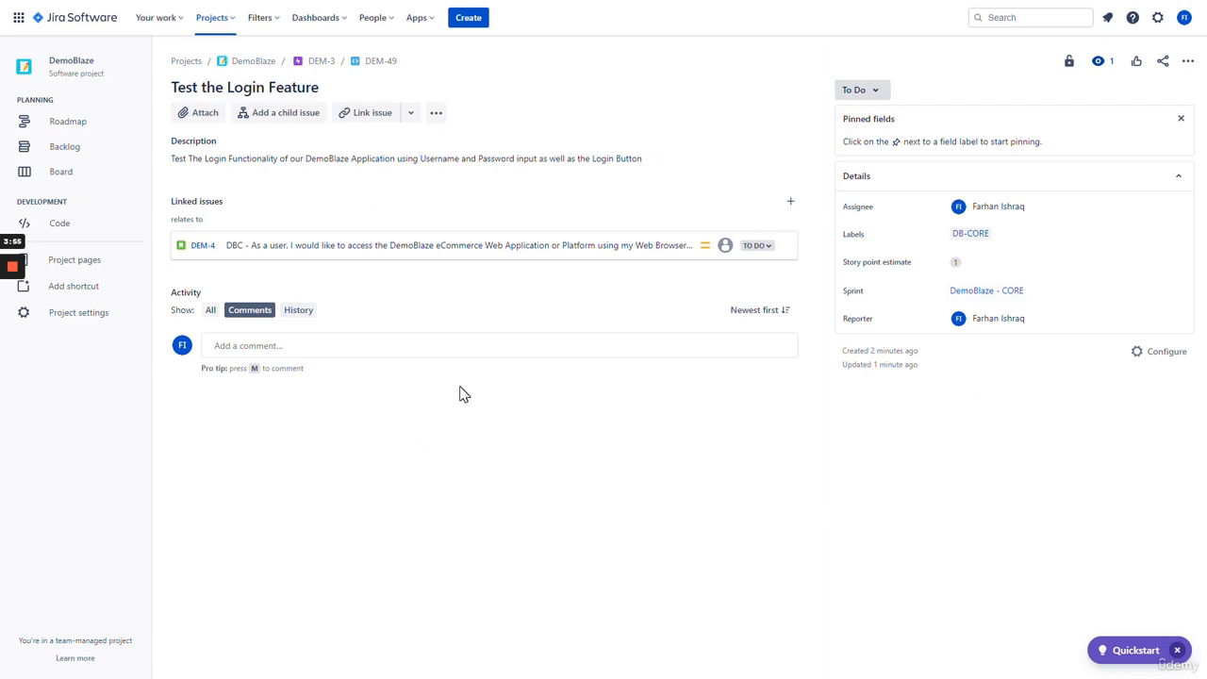
pyautogui.click(203, 247)
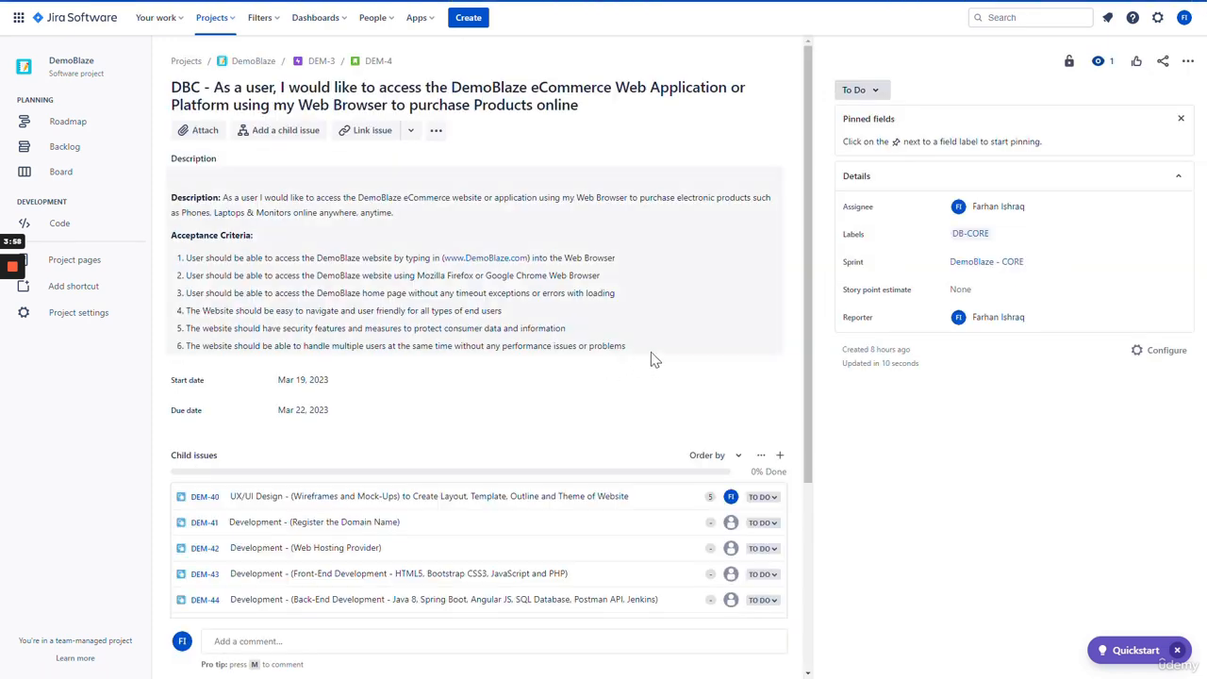
pyautogui.scroll(-3, 667, 354)
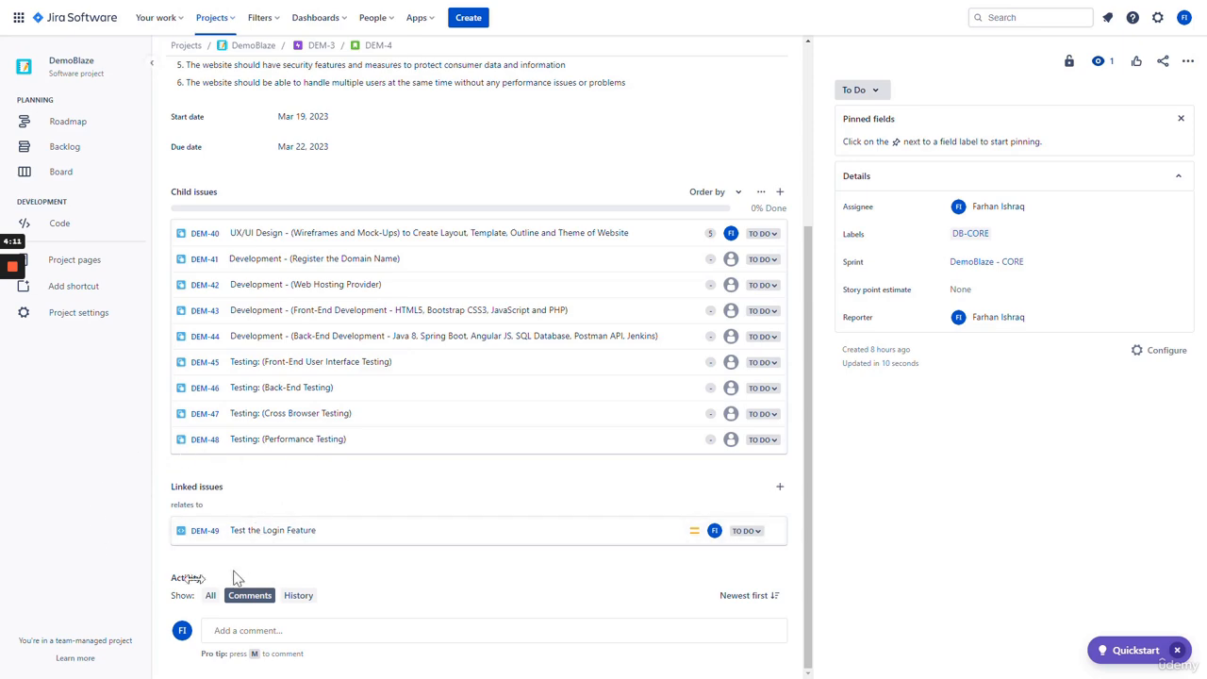
pyautogui.scroll(3, 224, 560)
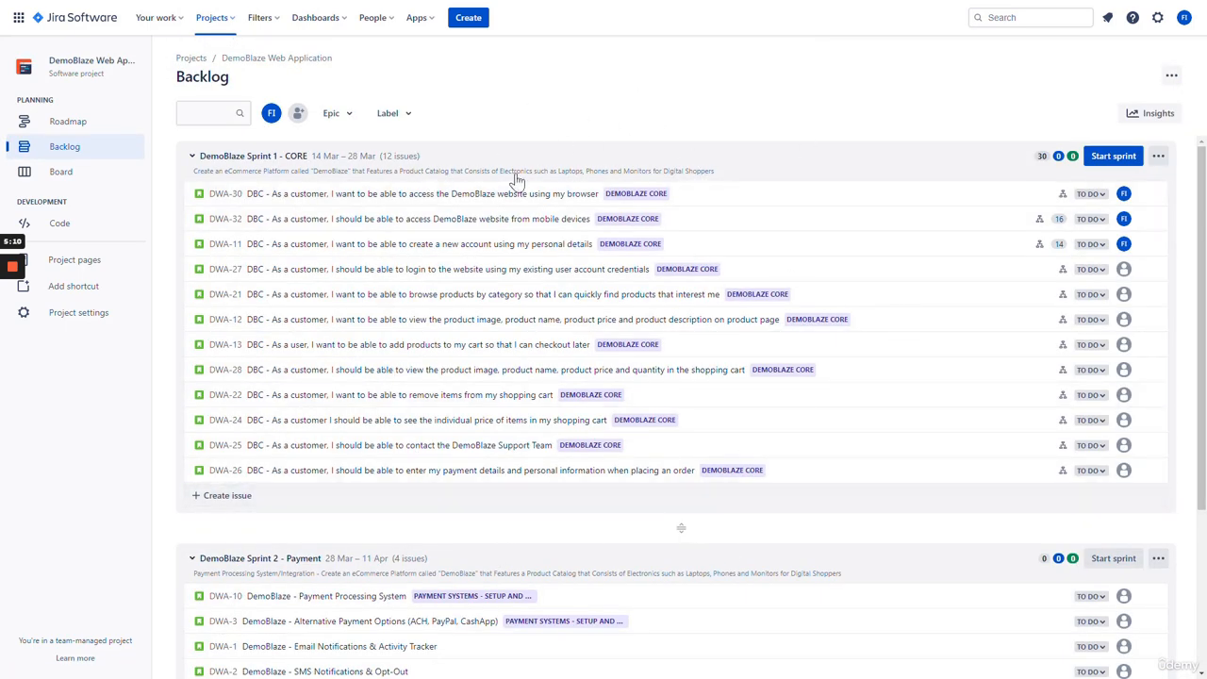
# - Open epic DWA-35, then story DWA-32, and scroll through its Mobile Testing child issues
pyautogui.click(1033, 17)
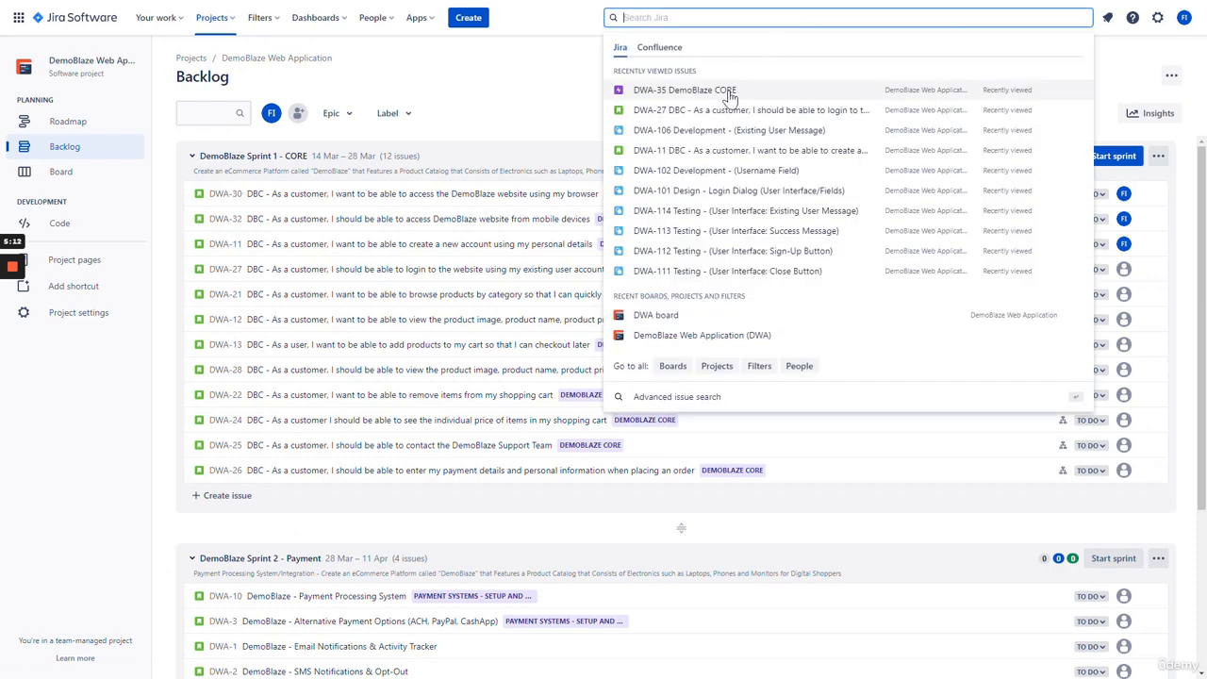
pyautogui.press('Return')
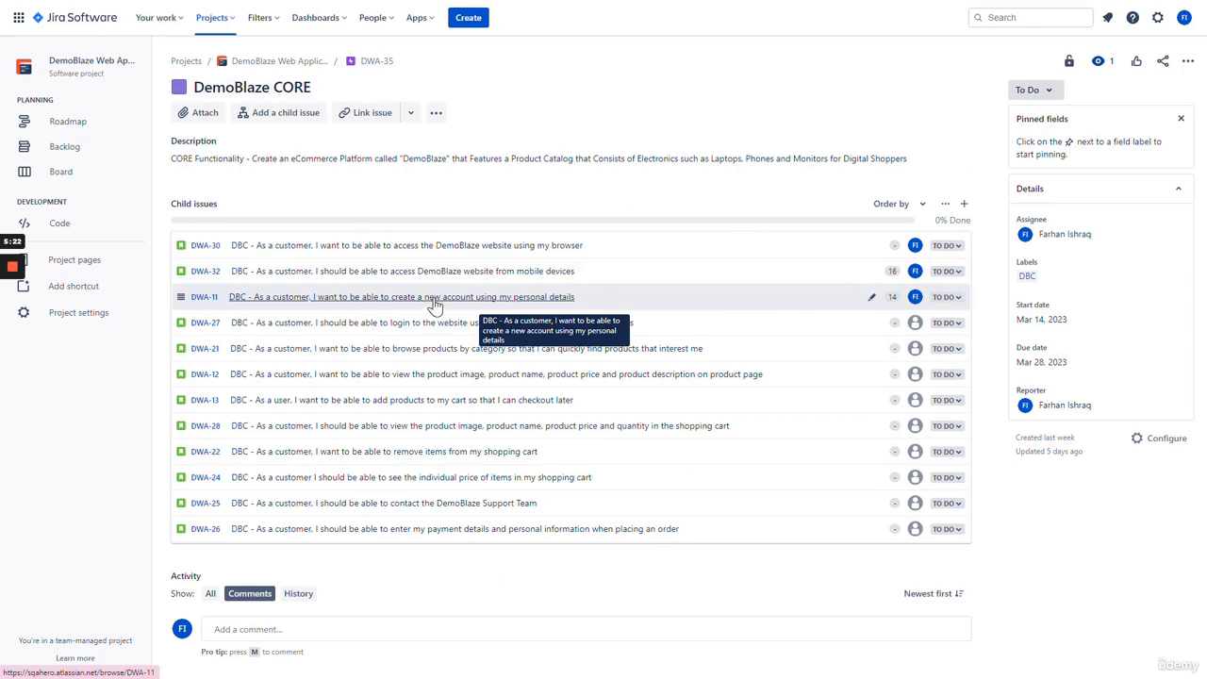
pyautogui.click(453, 274)
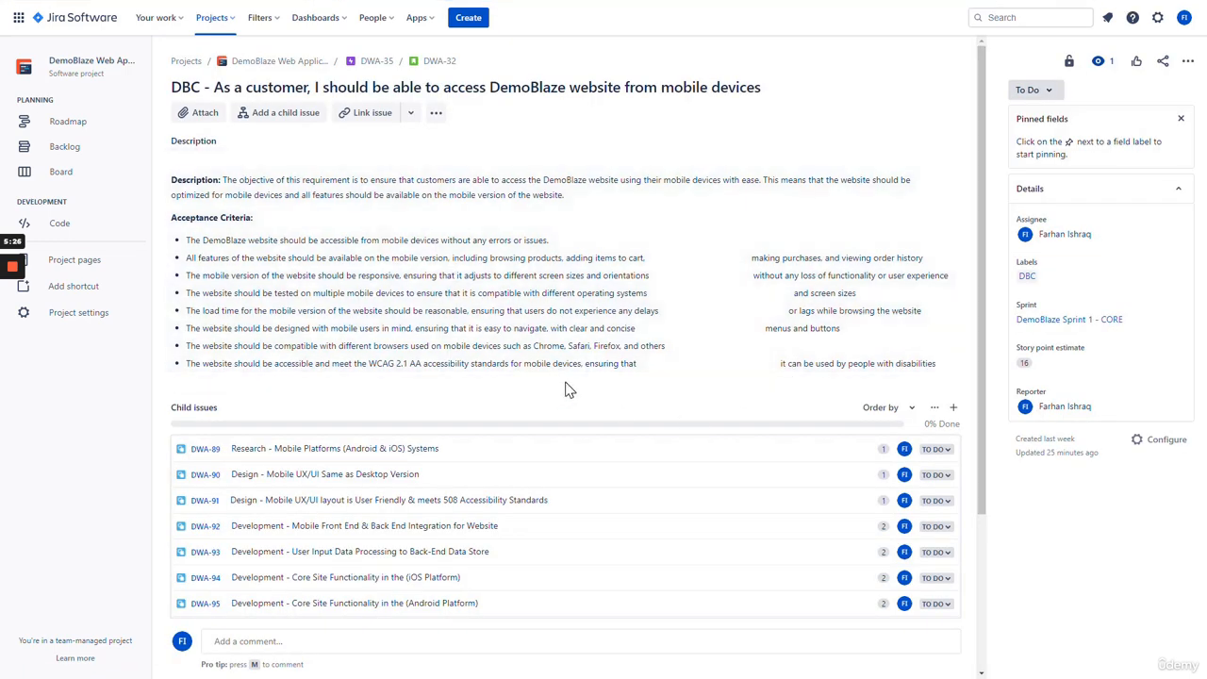
pyautogui.scroll(-2, 566, 390)
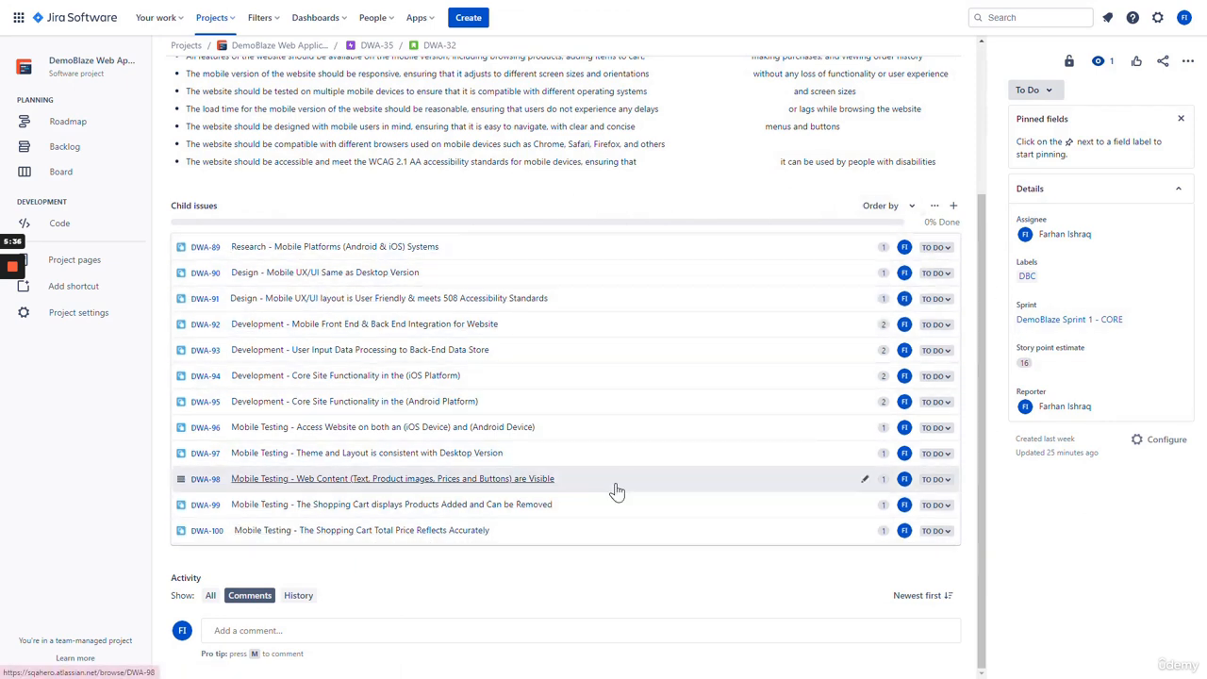
pyautogui.scroll(3, 604, 495)
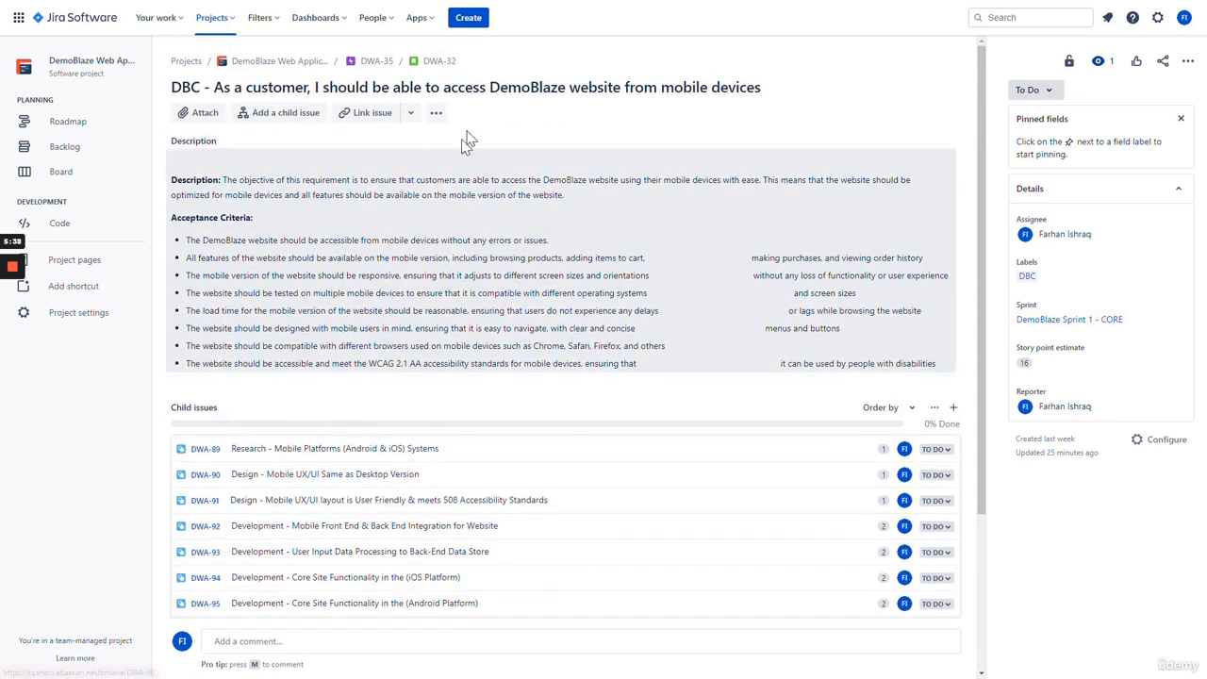
pyautogui.scroll(-3, 523, 217)
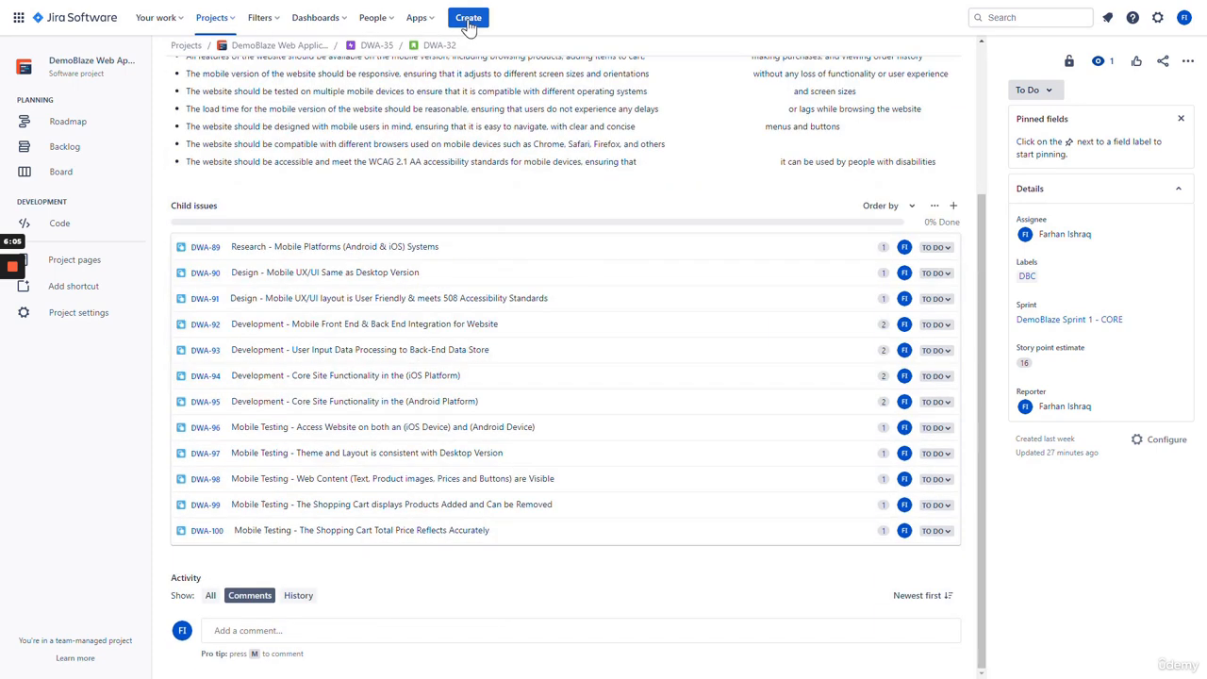
pyautogui.click(468, 19)
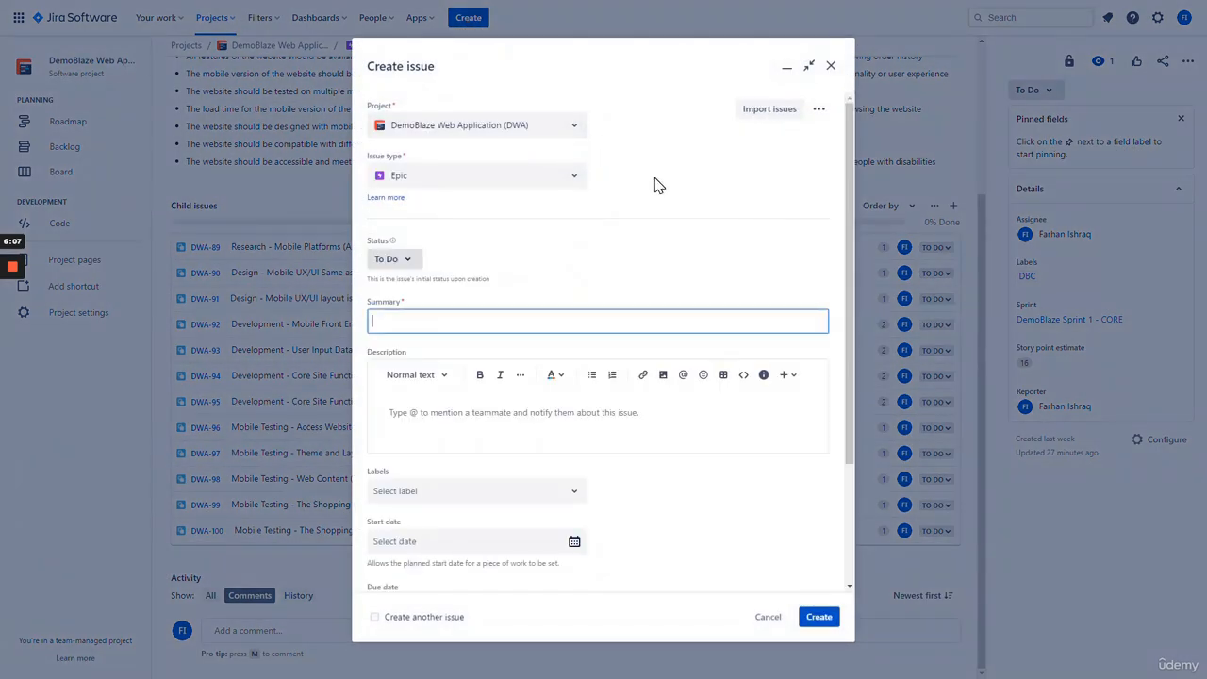
# - Set the new issue's type to Test Case Execution Plan
pyautogui.click(573, 181)
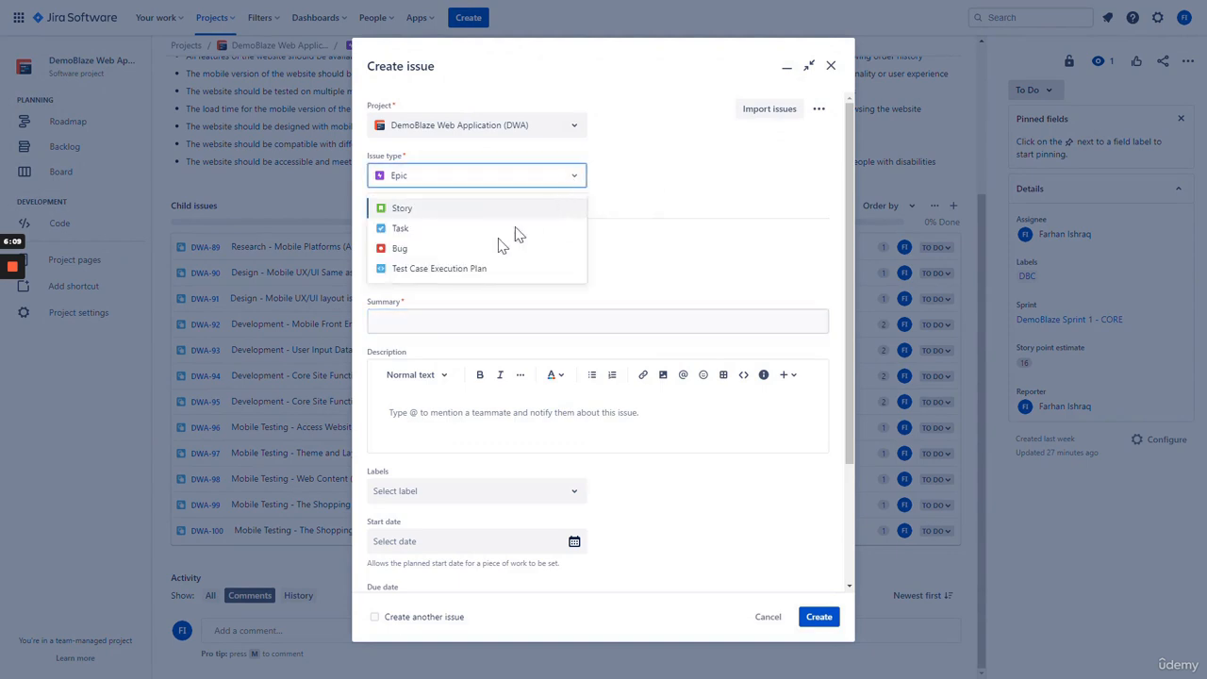
pyautogui.click(450, 270)
pyautogui.scroll(-2, 585, 247)
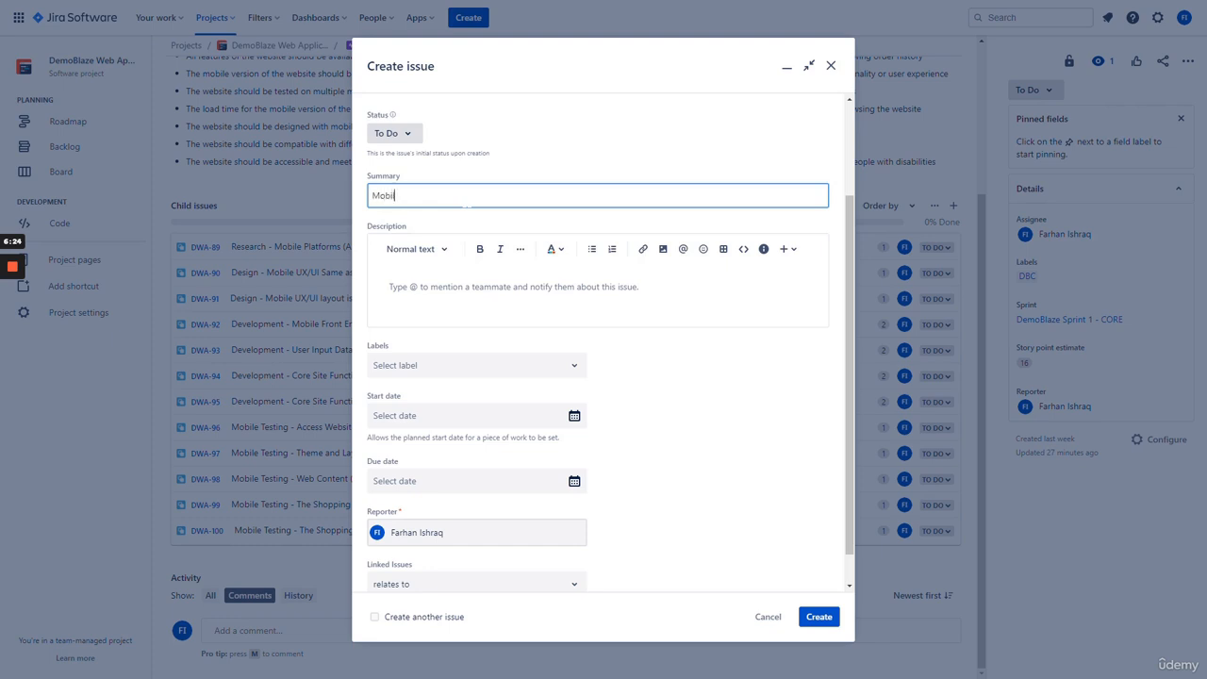
# - Finish the summary 'Mobile Testing Lifecycle' and start the description covering DemoBlaze mobile testing
pyautogui.press('BackSpace')
pyautogui.press('BackSpace')
pyautogui.press('BackSpace')
pyautogui.press('BackSpace')
pyautogui.press('BackSpace')
pyautogui.press('BackSpace')
pyautogui.press('BackSpace')
pyautogui.click(476, 285)
pyautogui.write('T')
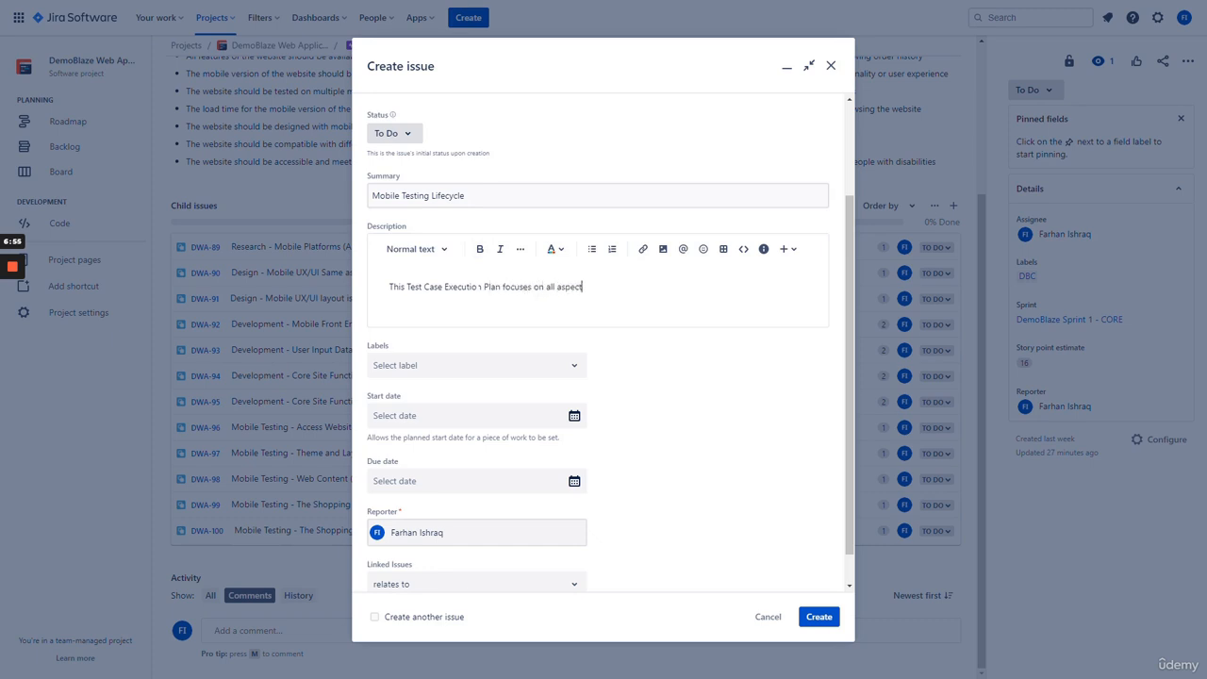
pyautogui.write('ting related to our DemoBlaze Application.')
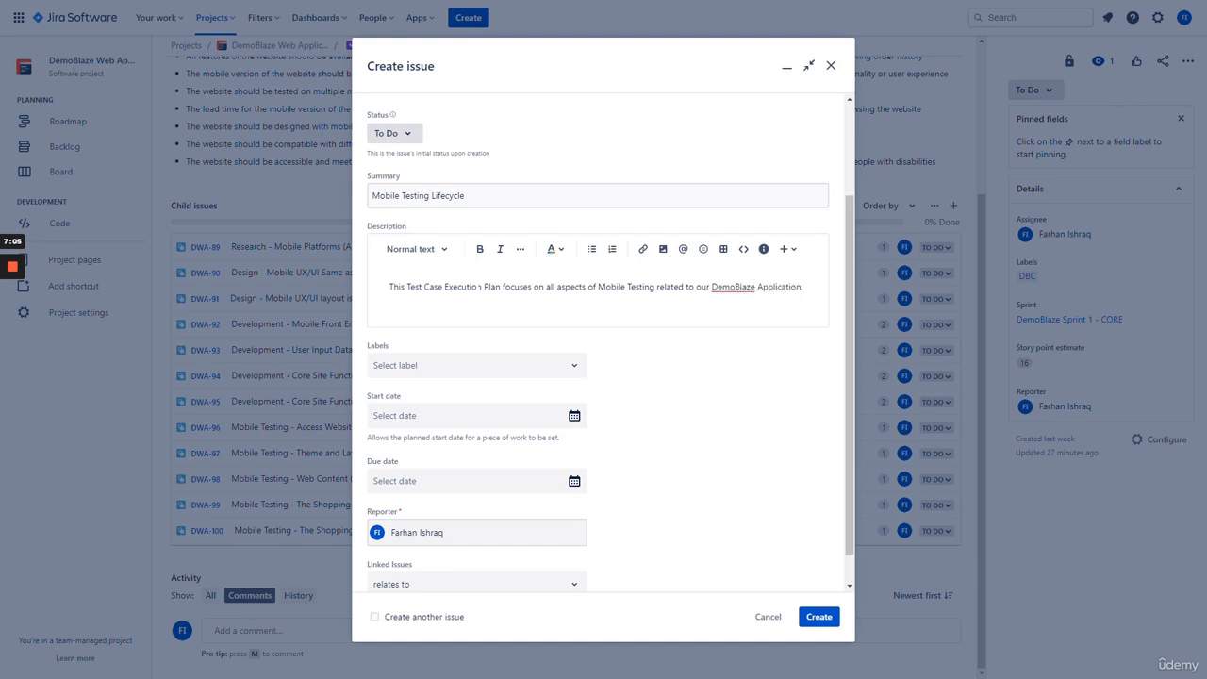
pyautogui.press('Return')
pyautogui.write('Through this Plan, we will complete all testing for the re')
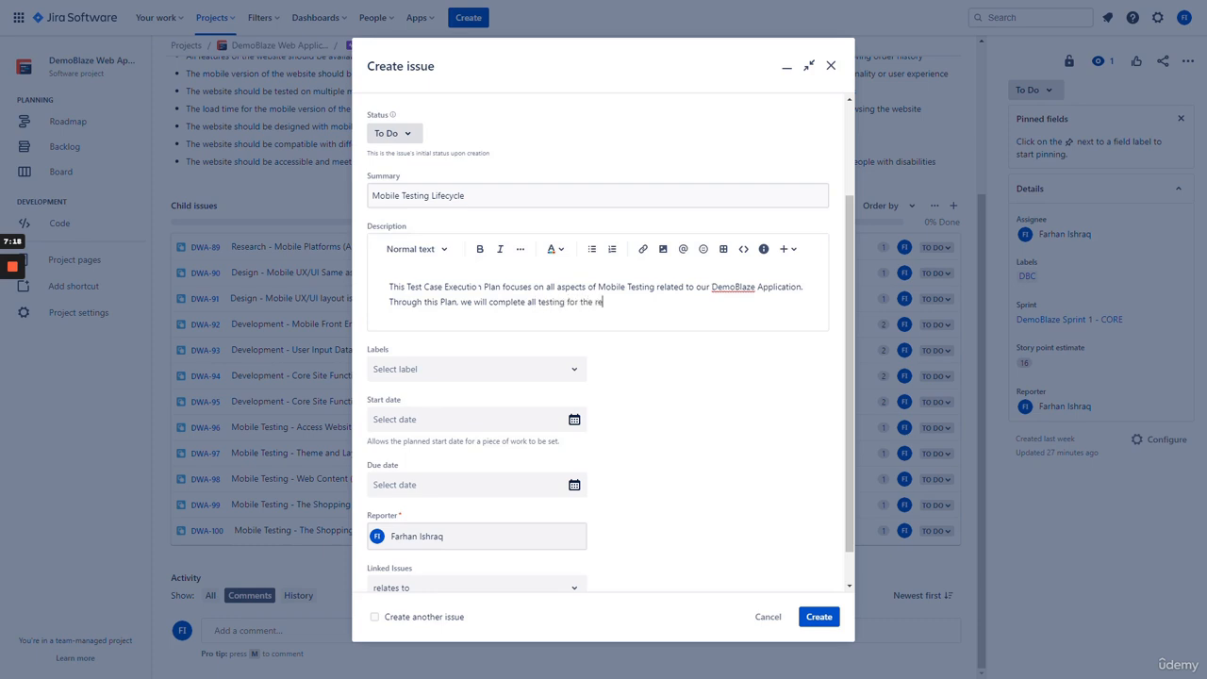
# - Finish the description and apply the DBC label
pyautogui.write('t.')
pyautogui.click(569, 375)
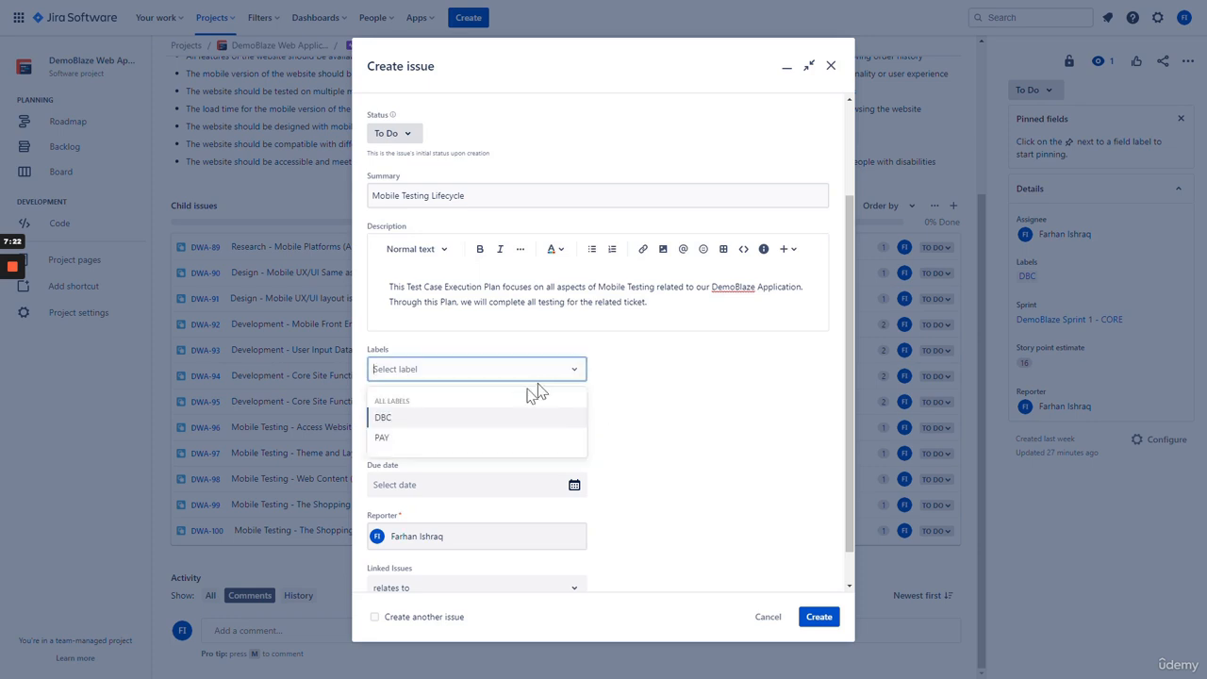
pyautogui.click(512, 418)
pyautogui.scroll(-1, 677, 370)
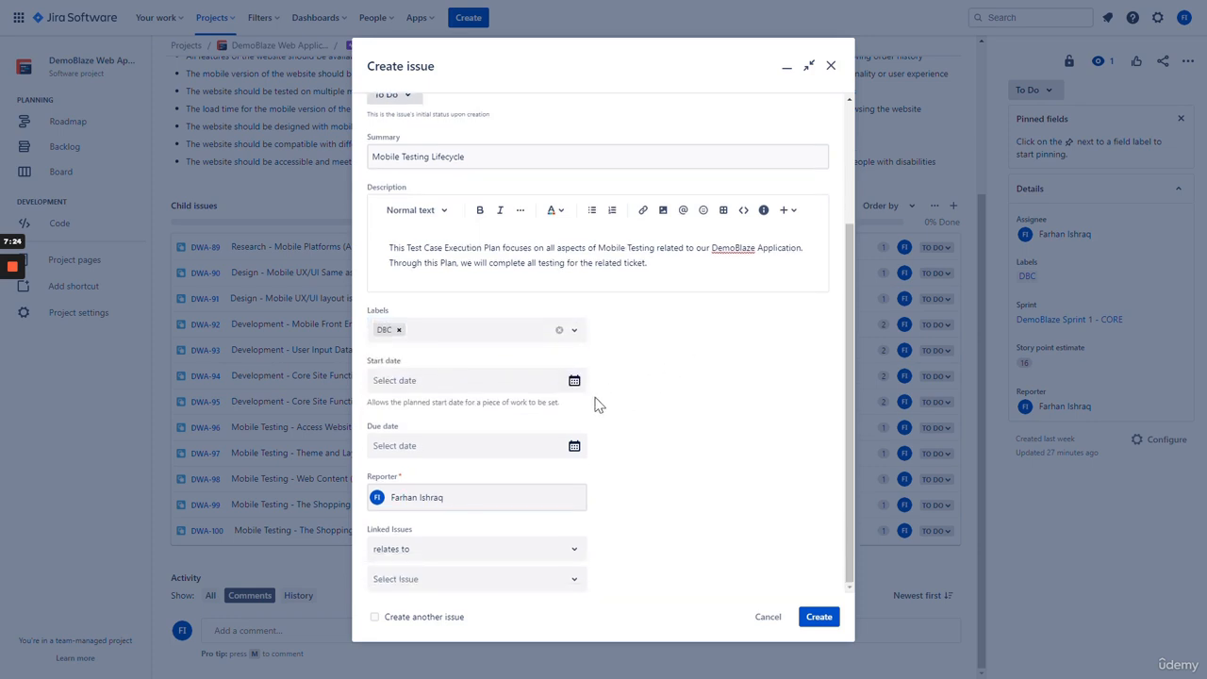
# - Set the start date to March 19, 2023 and the due date to March 20, 2023
pyautogui.click(571, 381)
pyautogui.click(390, 522)
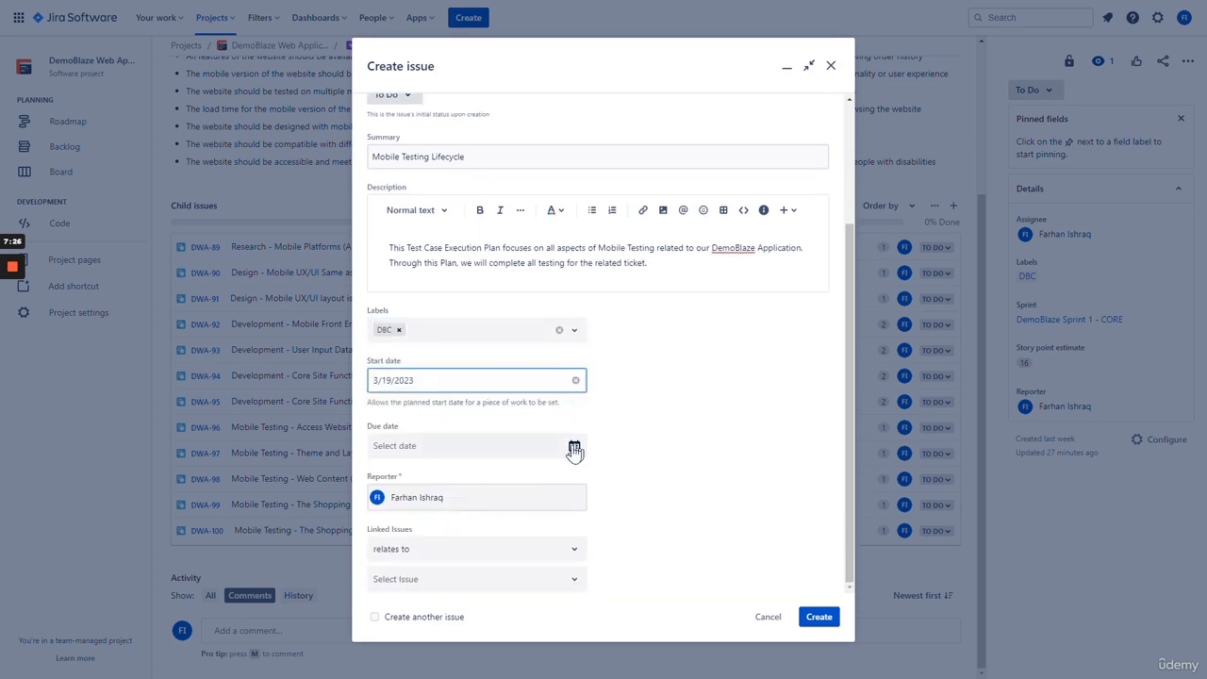
pyautogui.click(575, 447)
pyautogui.click(420, 589)
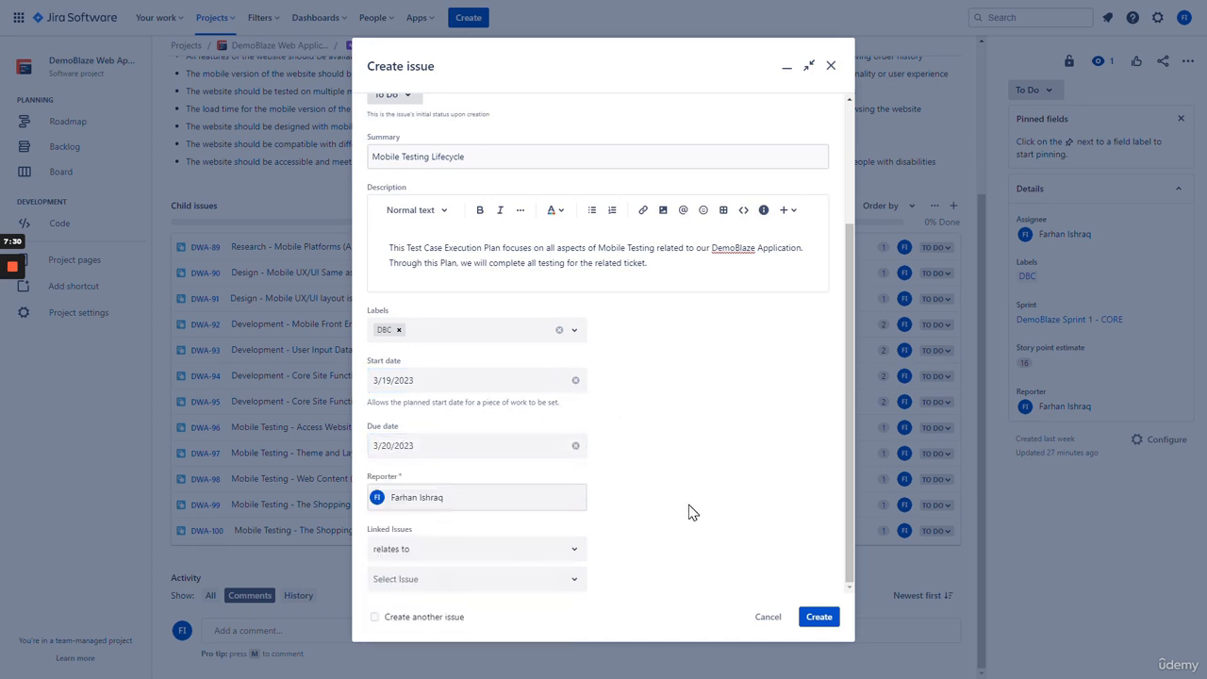
# - Link the plan to DWA-32 as 'relates to' and create the issue
pyautogui.click(430, 553)
pyautogui.click(499, 586)
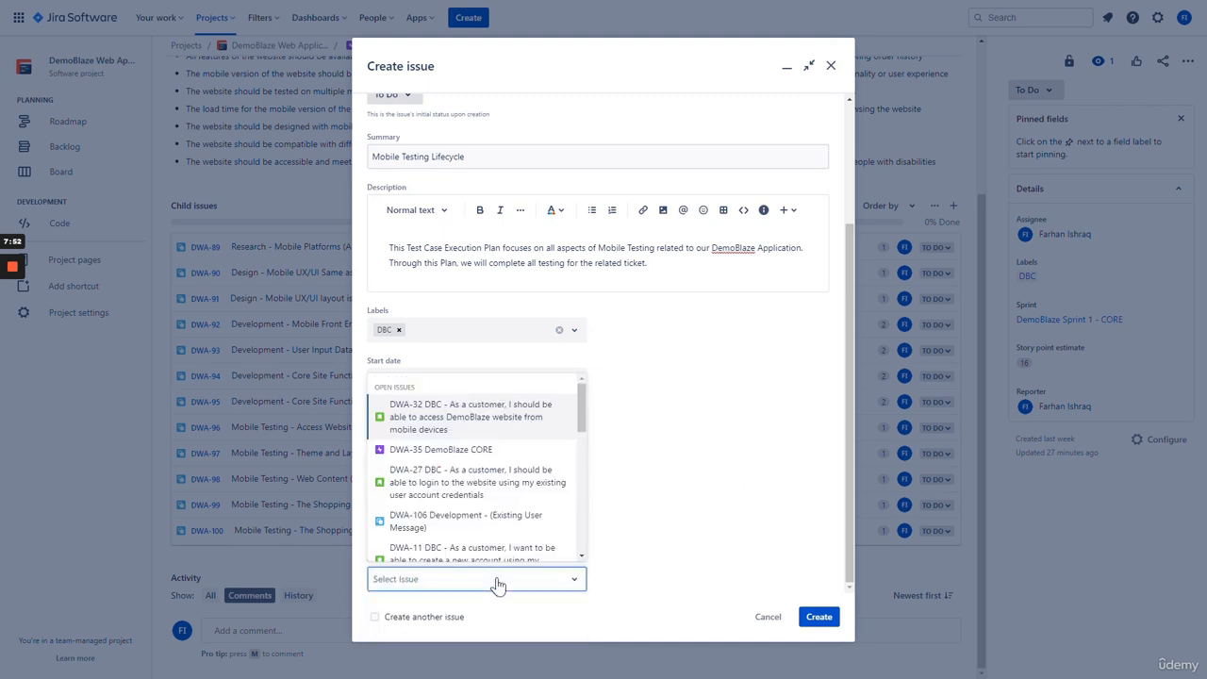
pyautogui.click(470, 426)
pyautogui.click(684, 507)
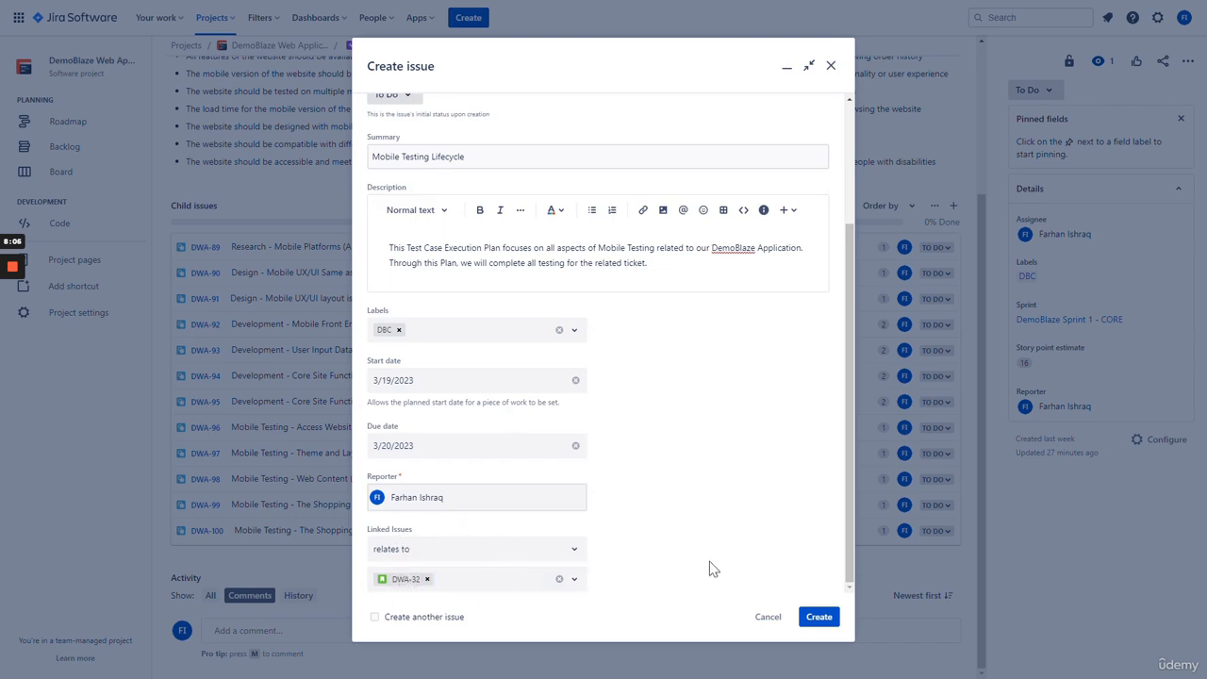
pyautogui.click(816, 618)
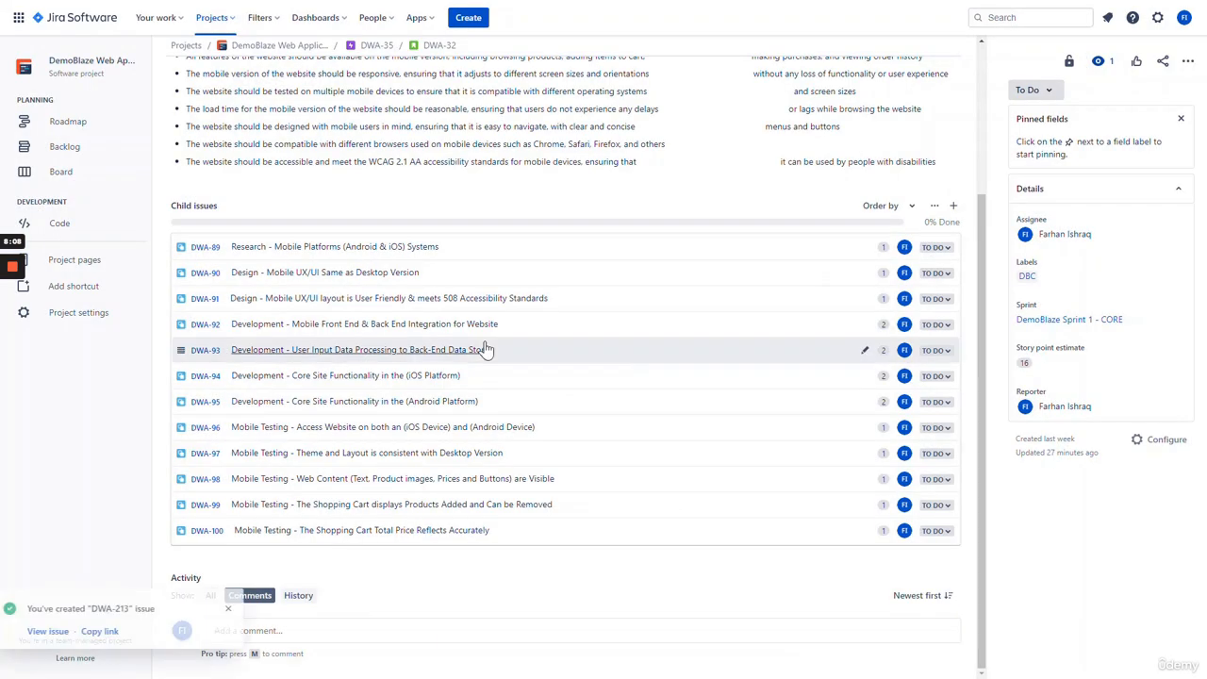
# - Open the newly created DWA-213 and assign it to yourself
pyautogui.click(114, 632)
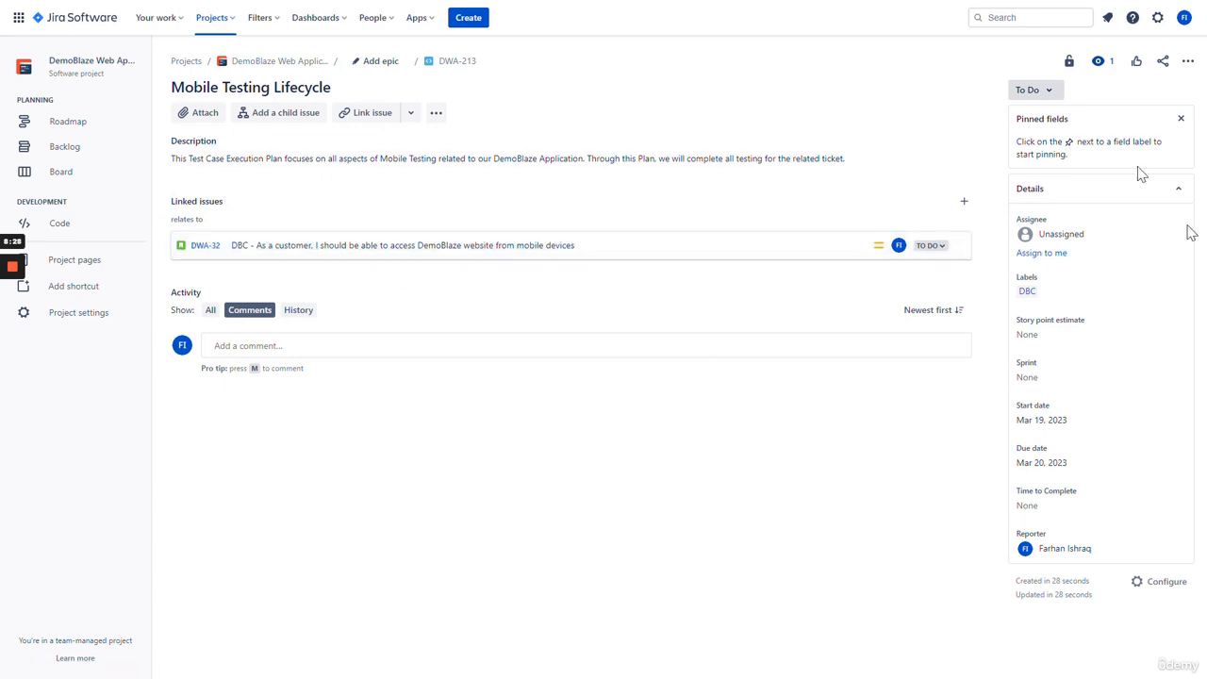
pyautogui.click(1043, 254)
pyautogui.click(1047, 324)
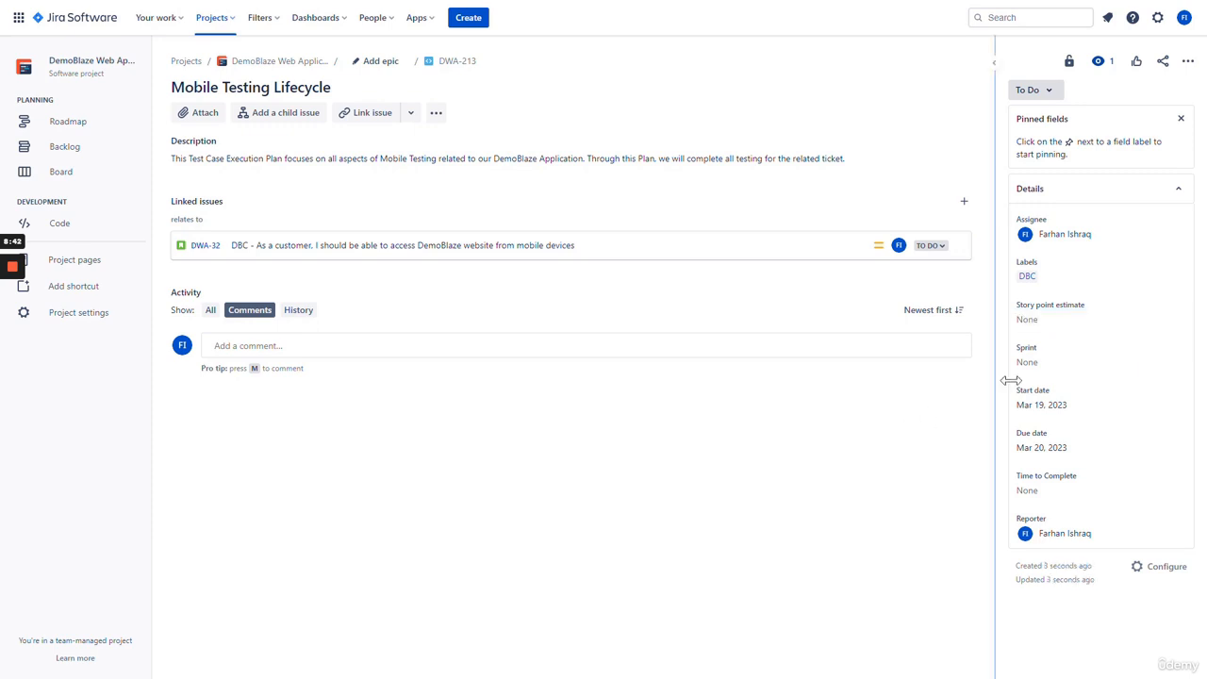
# - Add DWA-213 to DemoBlaze Sprint 1 - CORE, leave Time to Complete empty, then open DWA-32
pyautogui.click(1041, 373)
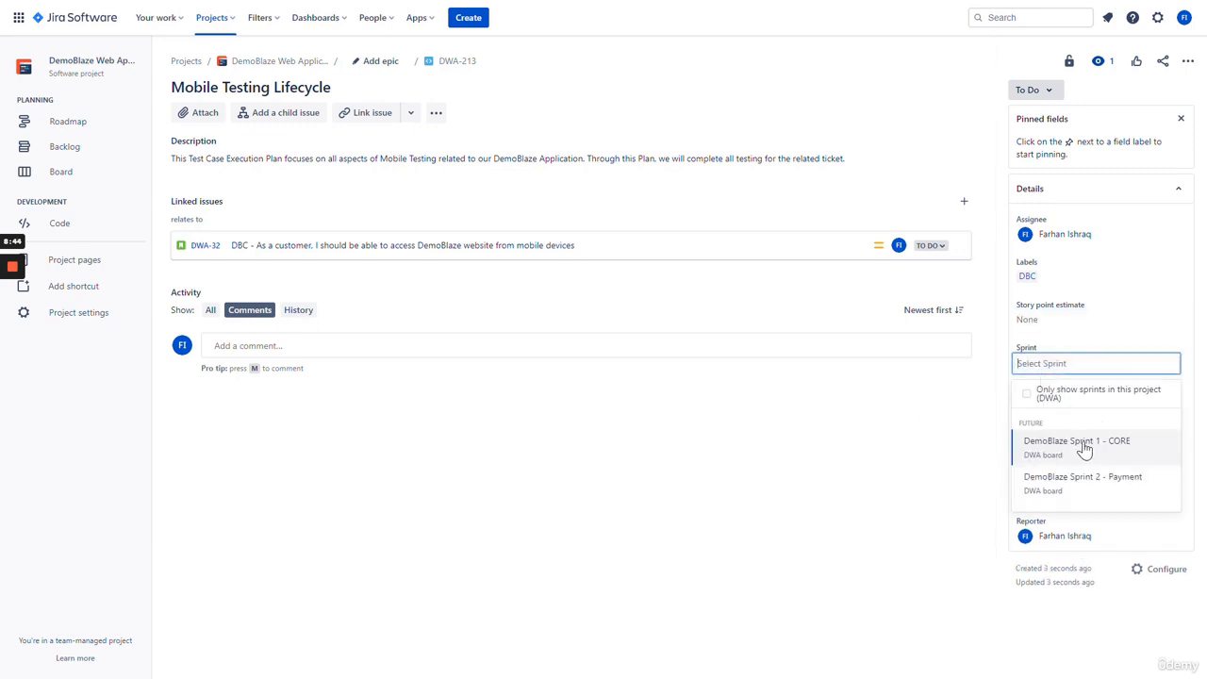
pyautogui.click(1084, 452)
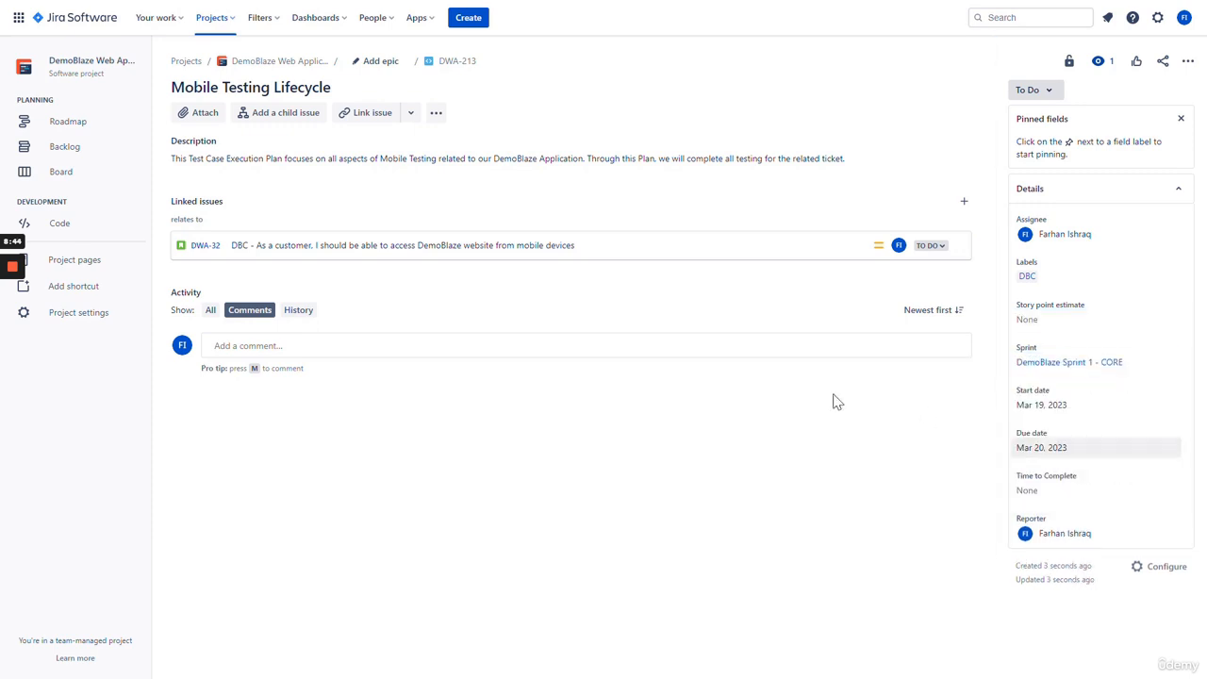
pyautogui.click(1045, 494)
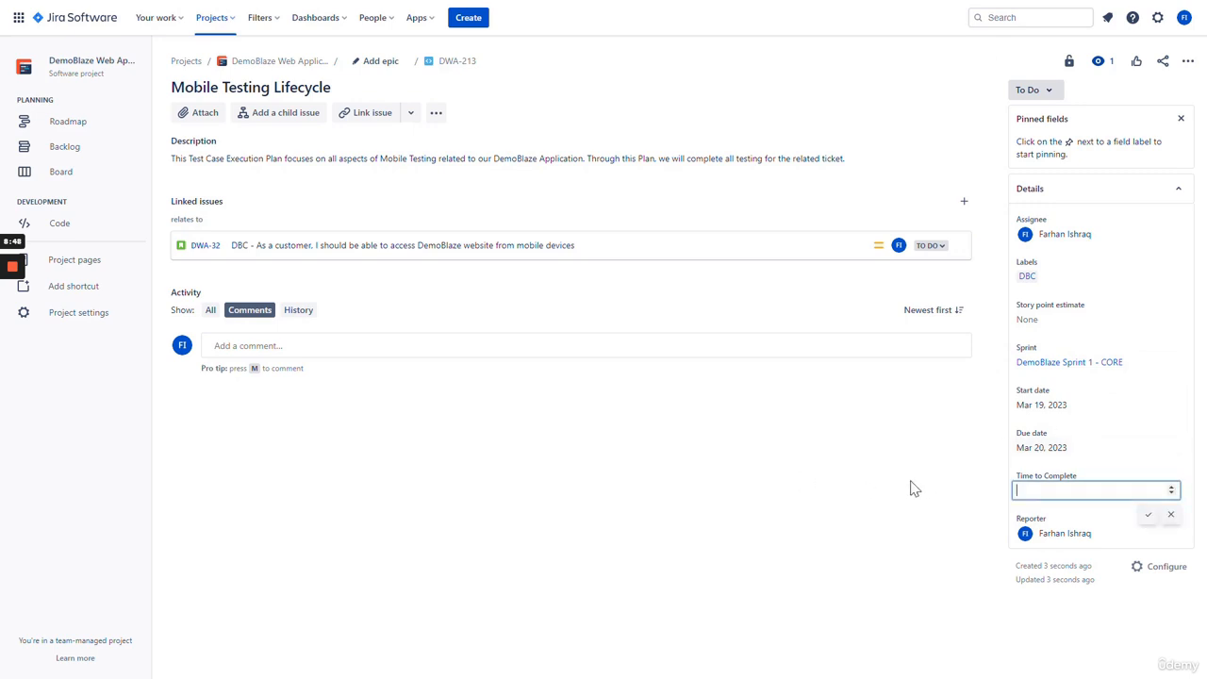
pyautogui.click(722, 448)
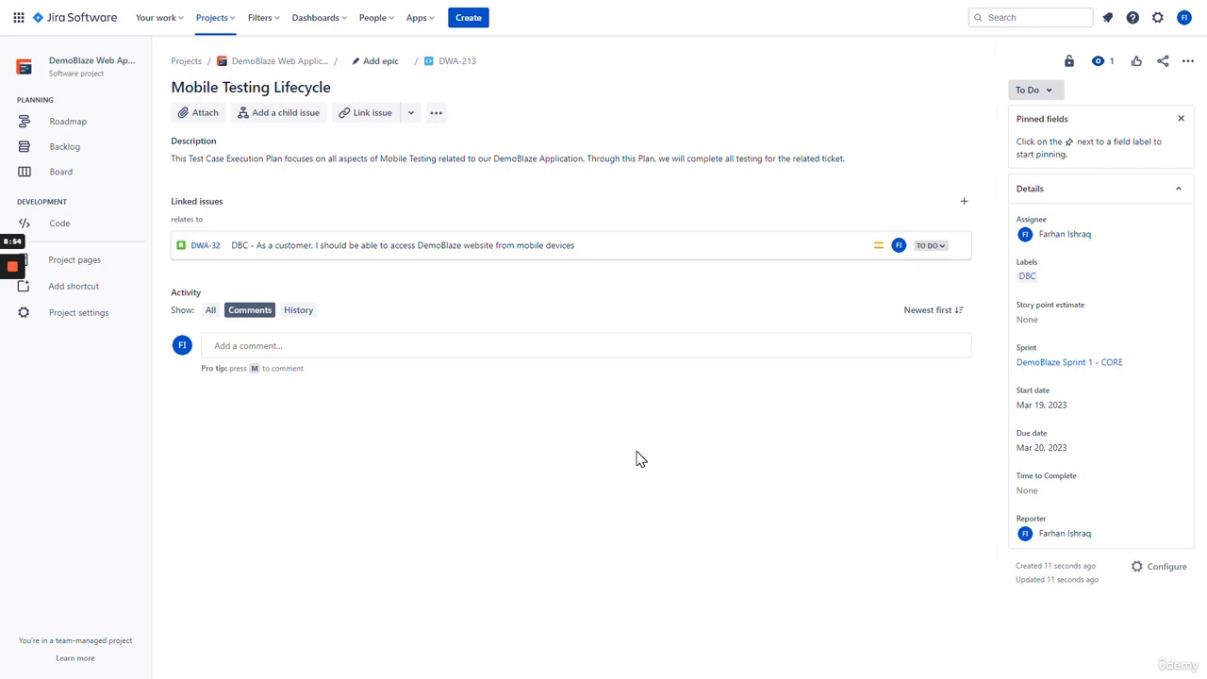
pyautogui.click(203, 246)
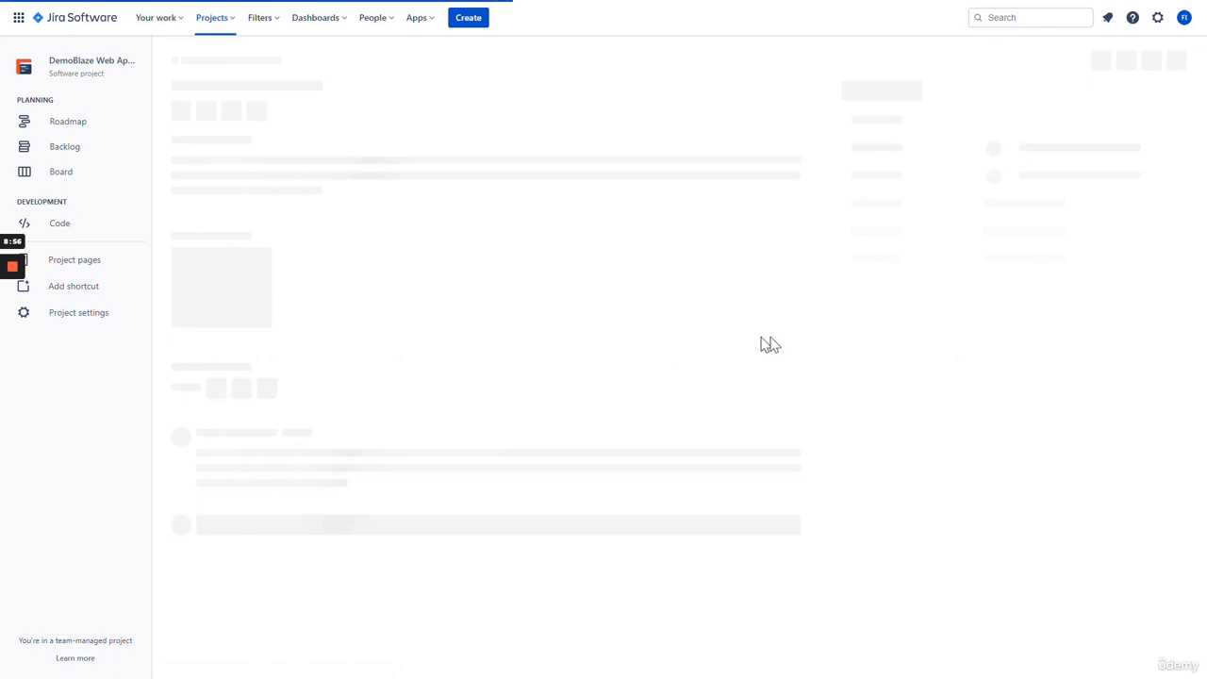
# - Confirm DWA-32 lists Mobile Testing Lifecycle under its related issues, then reopen DWA-213
pyautogui.scroll(-5, 833, 312)
pyautogui.scroll(4, 832, 312)
pyautogui.scroll(-1, 818, 309)
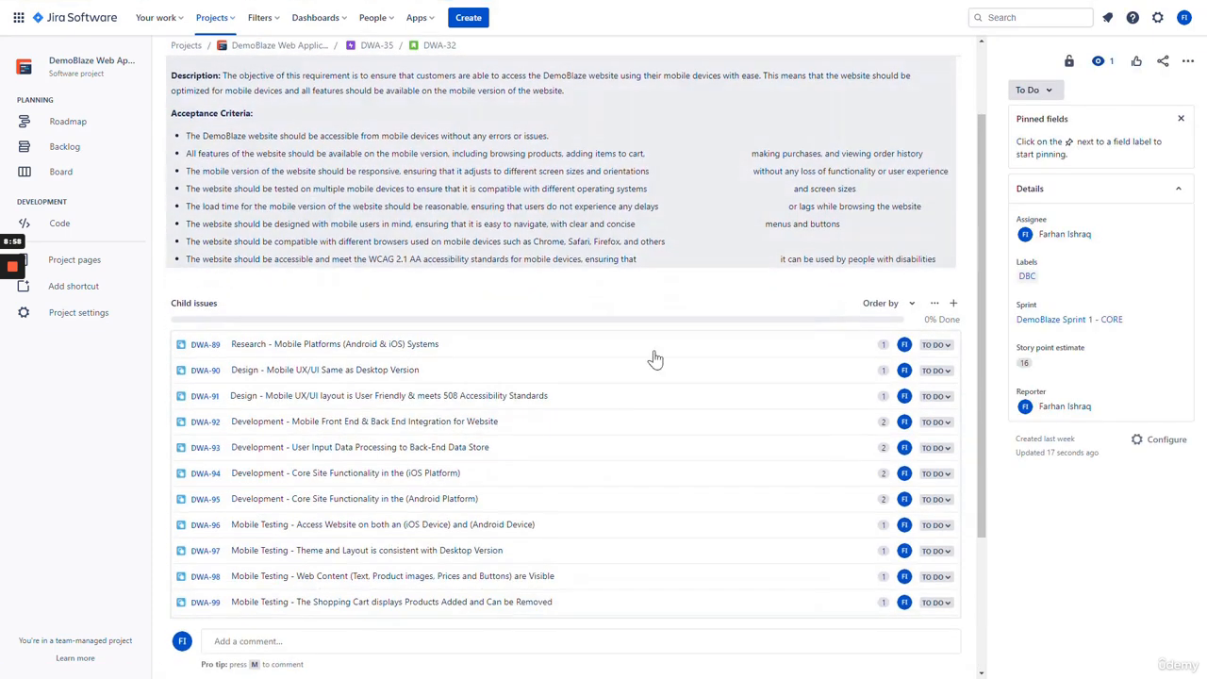
pyautogui.scroll(-2, 359, 467)
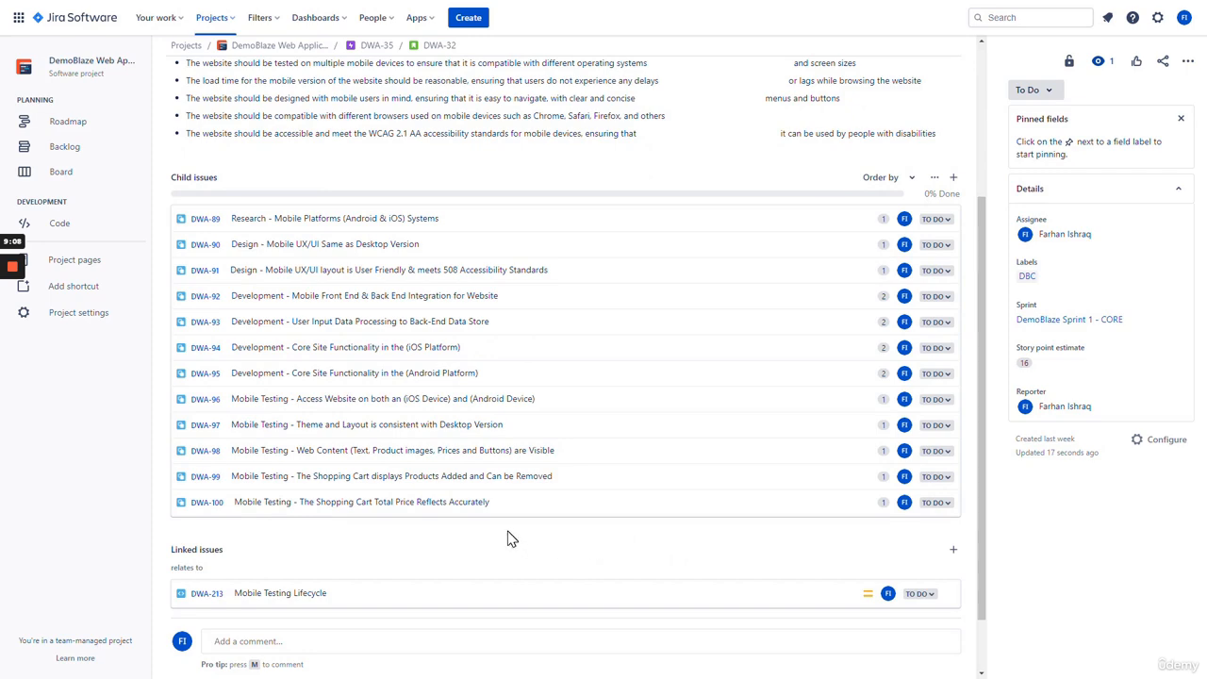
pyautogui.scroll(-1, 507, 534)
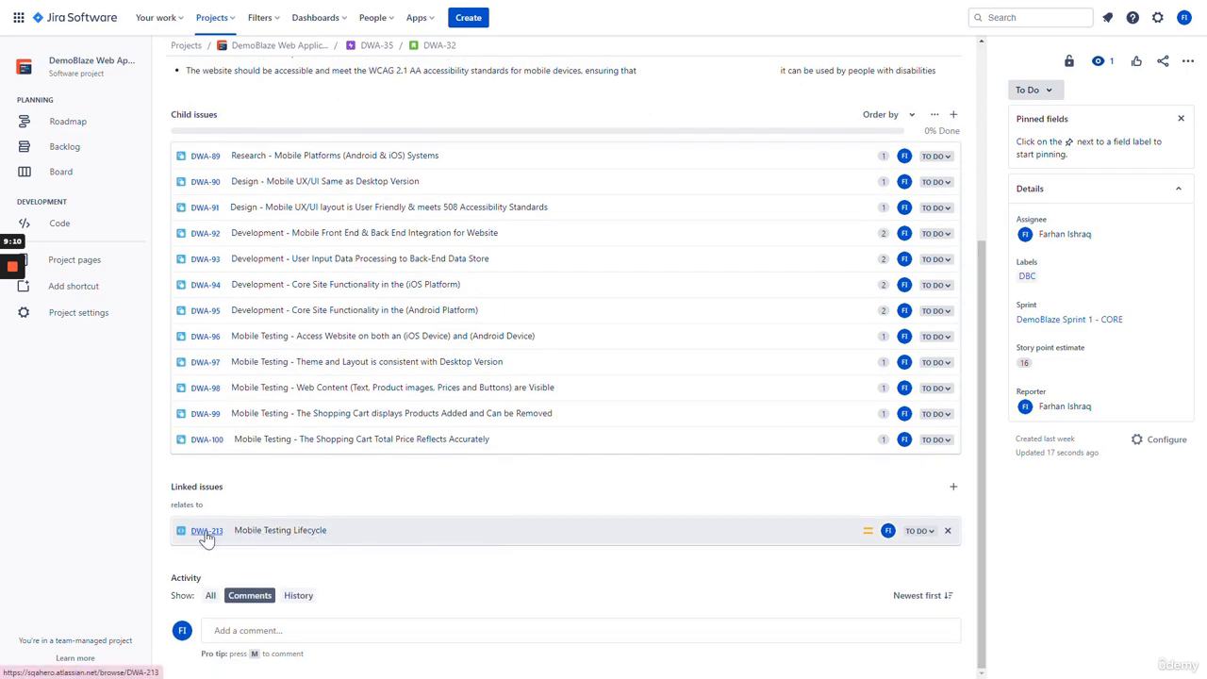
pyautogui.click(207, 532)
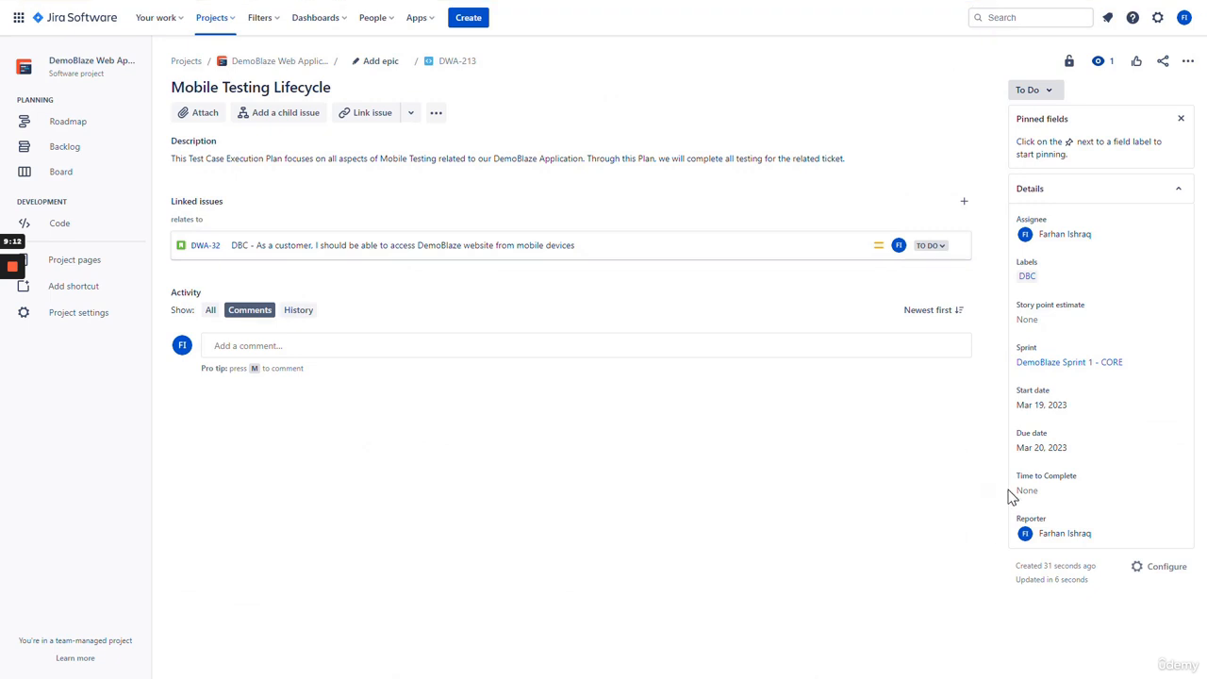
# - Set DWA-213's story point estimate to 5 and its Time to Complete to 90
pyautogui.click(1047, 323)
pyautogui.write('5')
pyautogui.click(834, 474)
pyautogui.click(1047, 491)
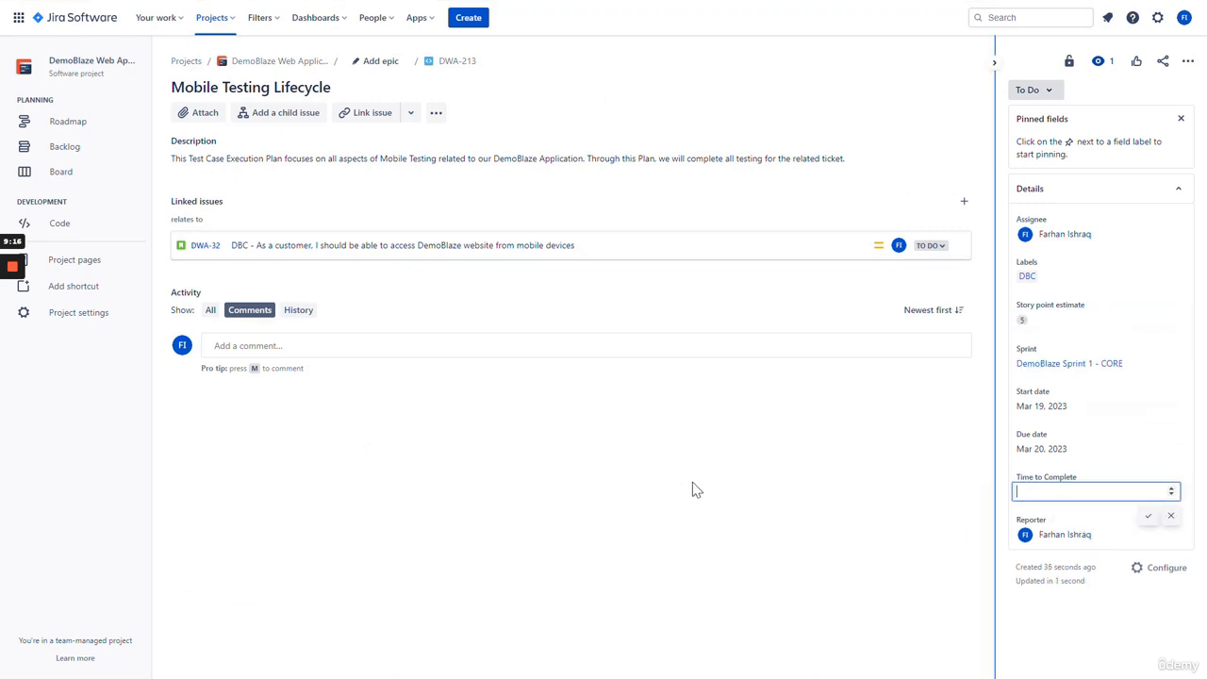
pyautogui.write('90')
pyautogui.click(658, 529)
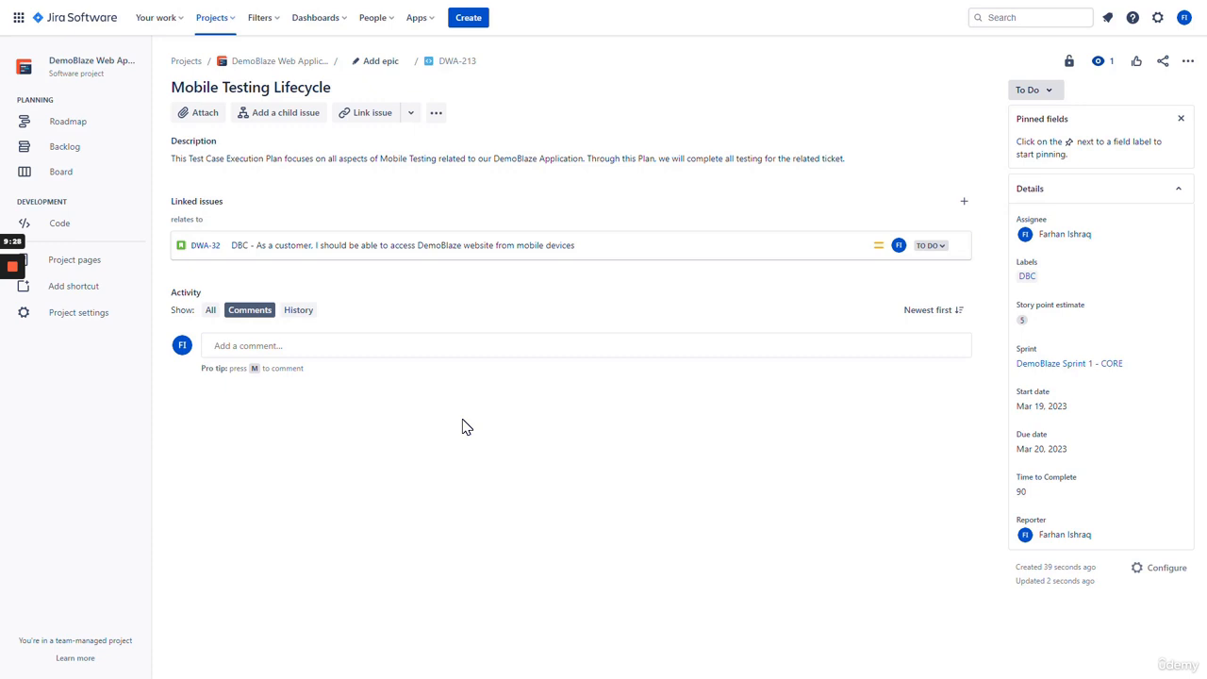
# - Make DWA-35 the issue's epic, then check DWA-32's links and return to DWA-213
pyautogui.click(374, 66)
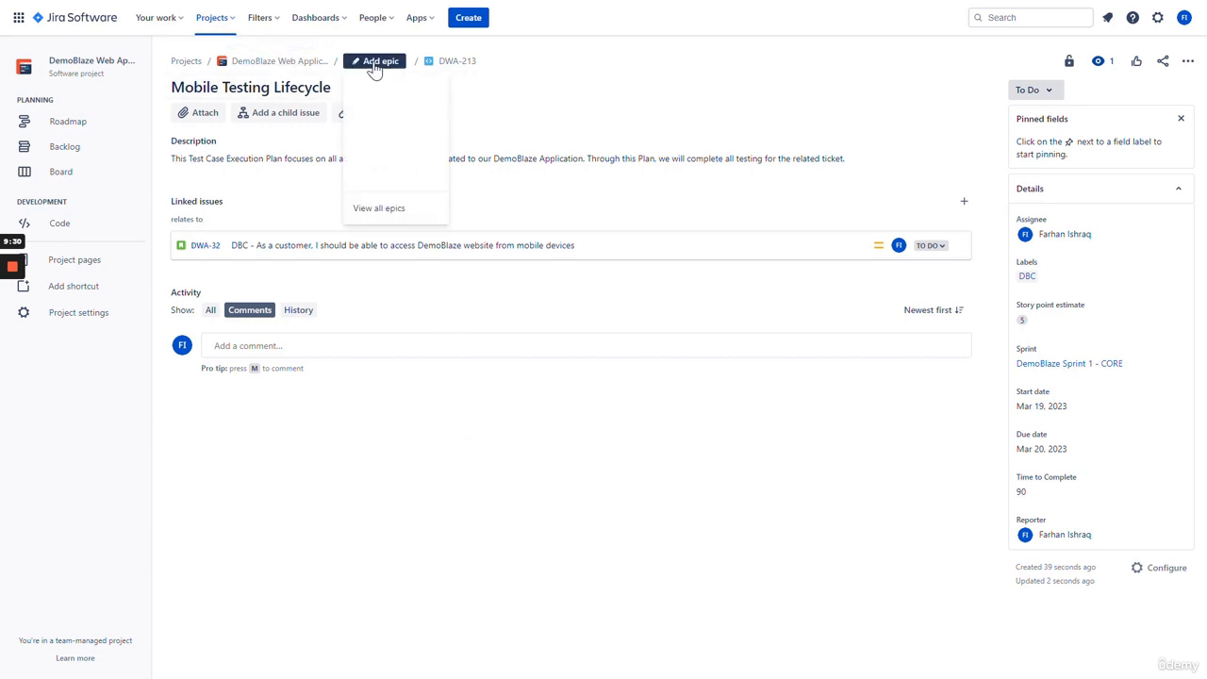
pyautogui.click(420, 115)
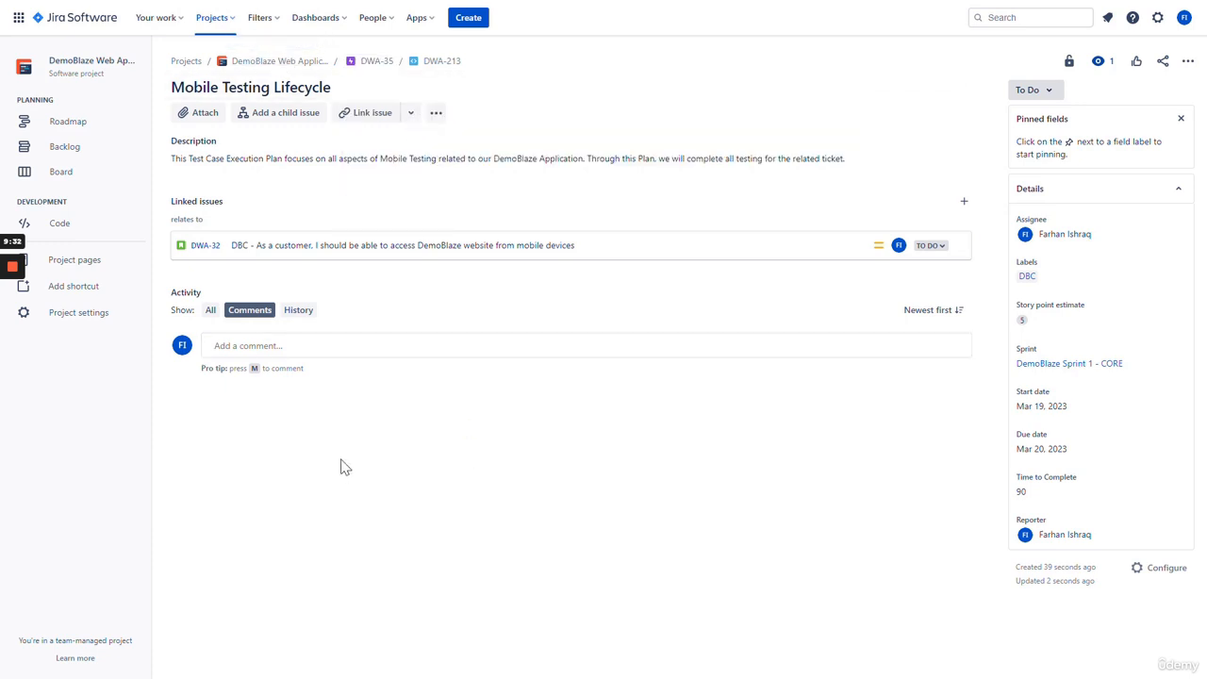
pyautogui.click(212, 250)
pyautogui.scroll(-3, 369, 399)
pyautogui.scroll(1, 439, 433)
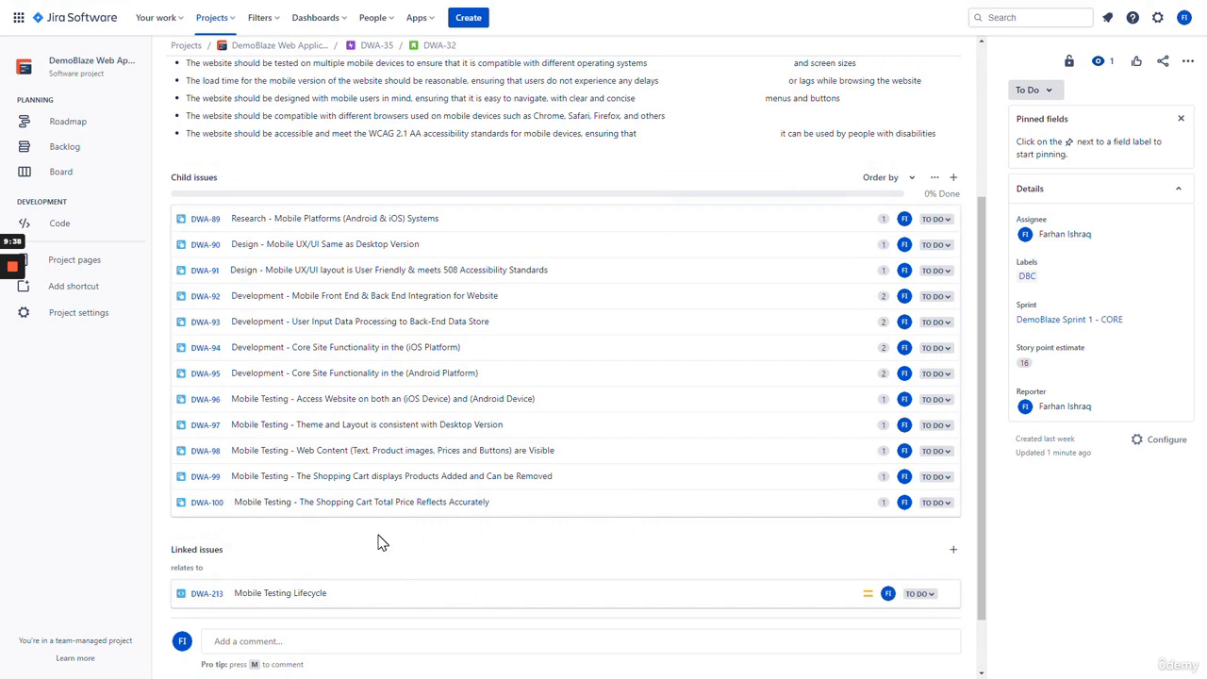
pyautogui.scroll(-1, 381, 542)
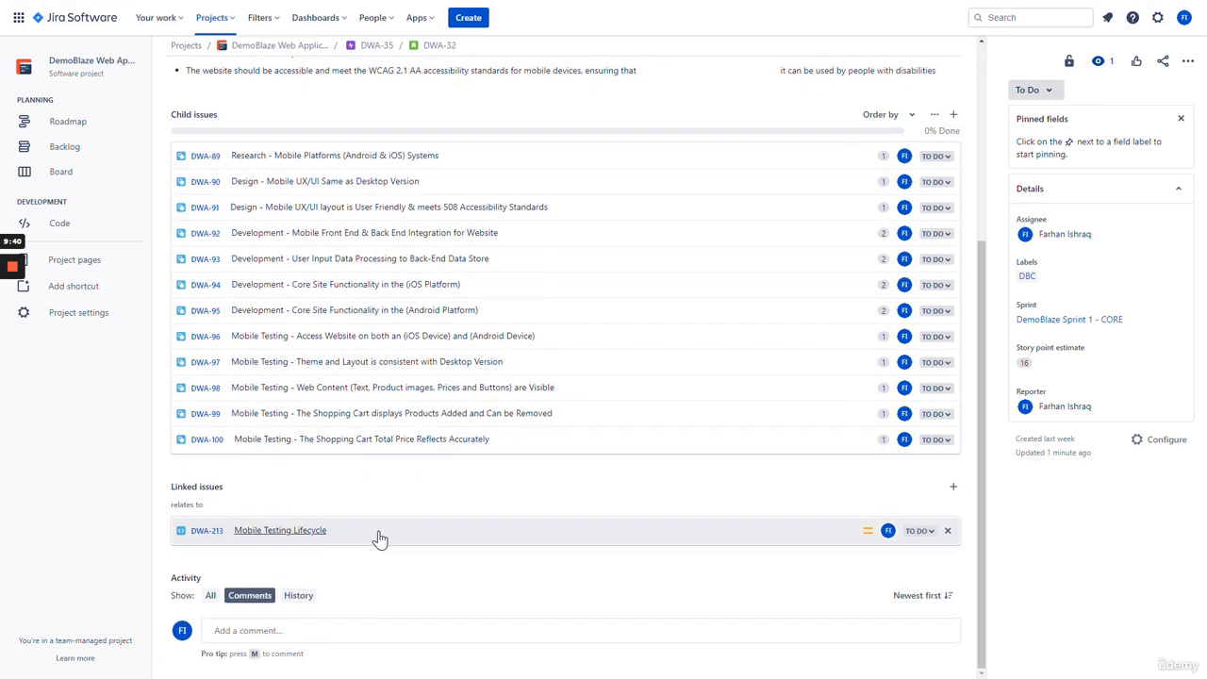
pyautogui.click(206, 534)
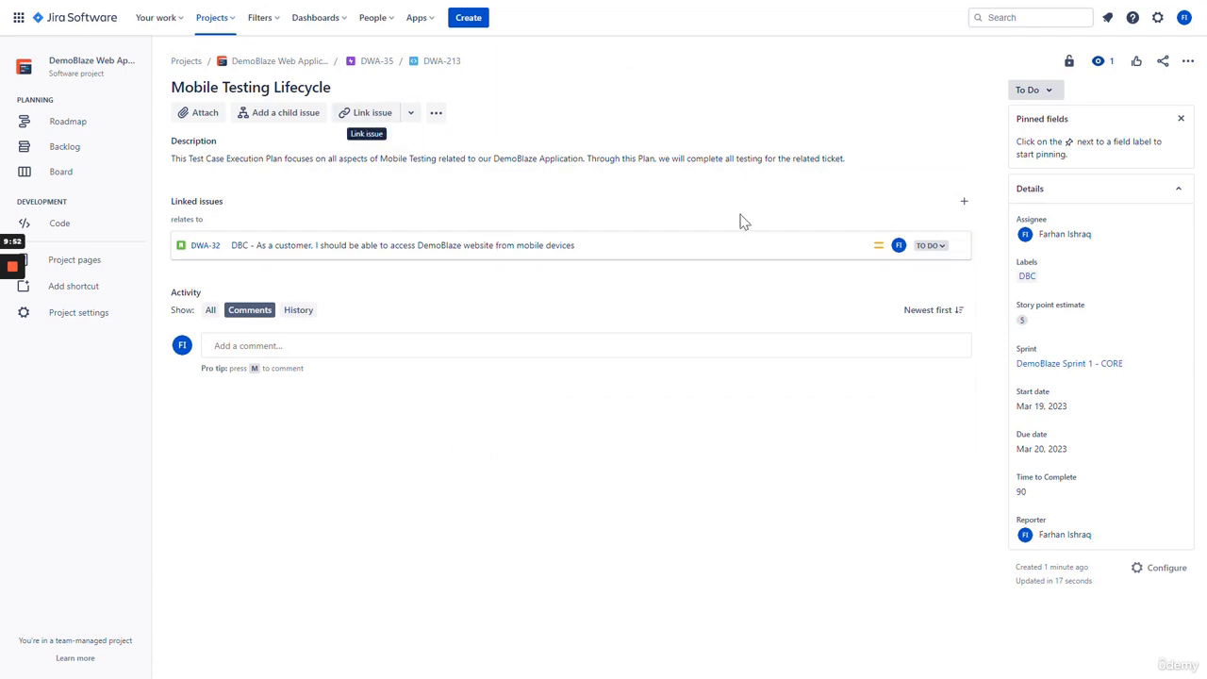
# - Start a new 'relates to' link and search for 'mobile' issues
pyautogui.click(964, 204)
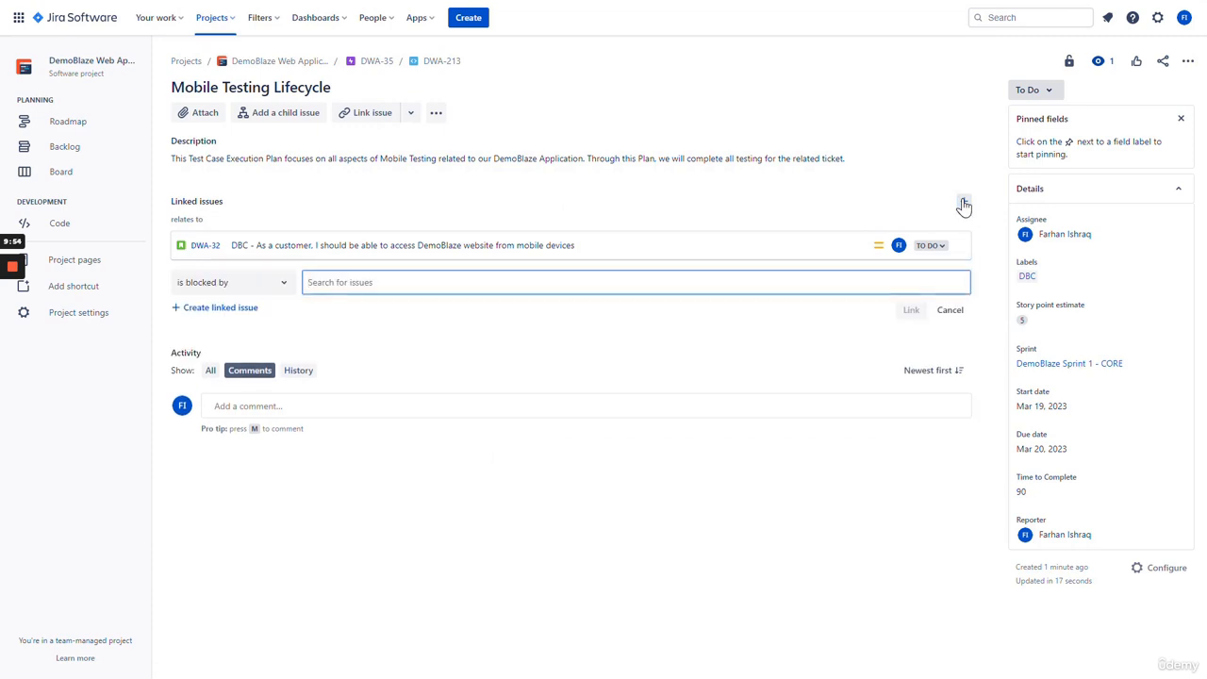
pyautogui.click(251, 283)
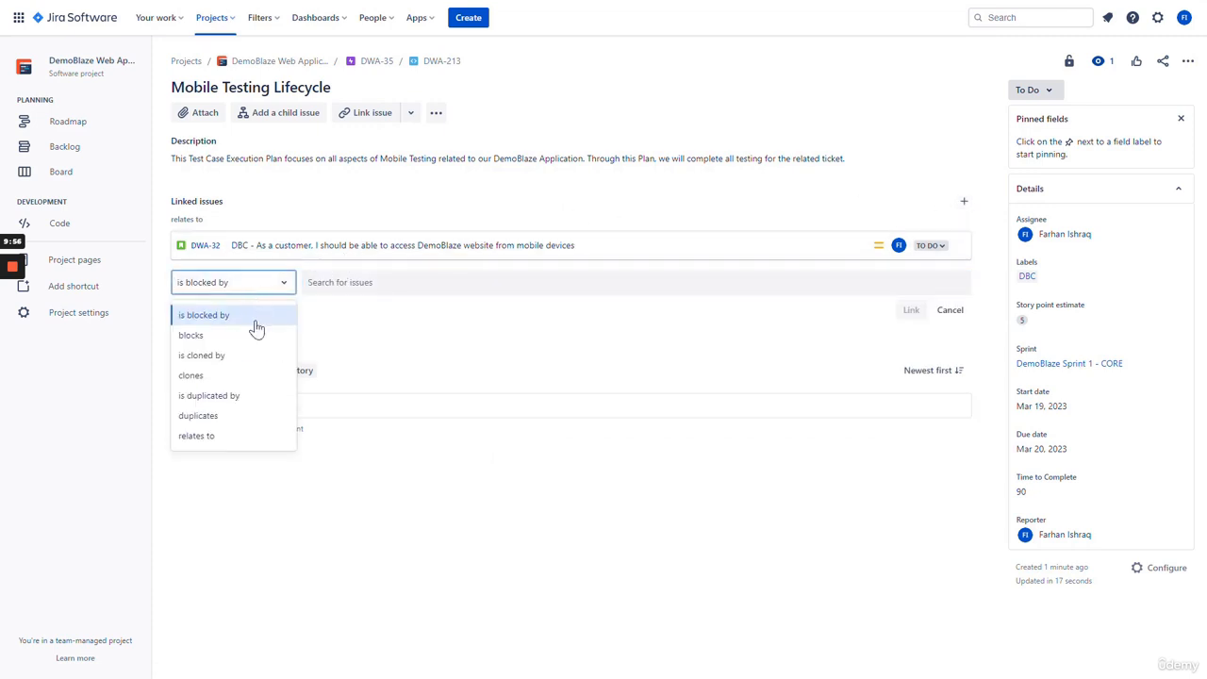
pyautogui.click(227, 436)
pyautogui.click(390, 292)
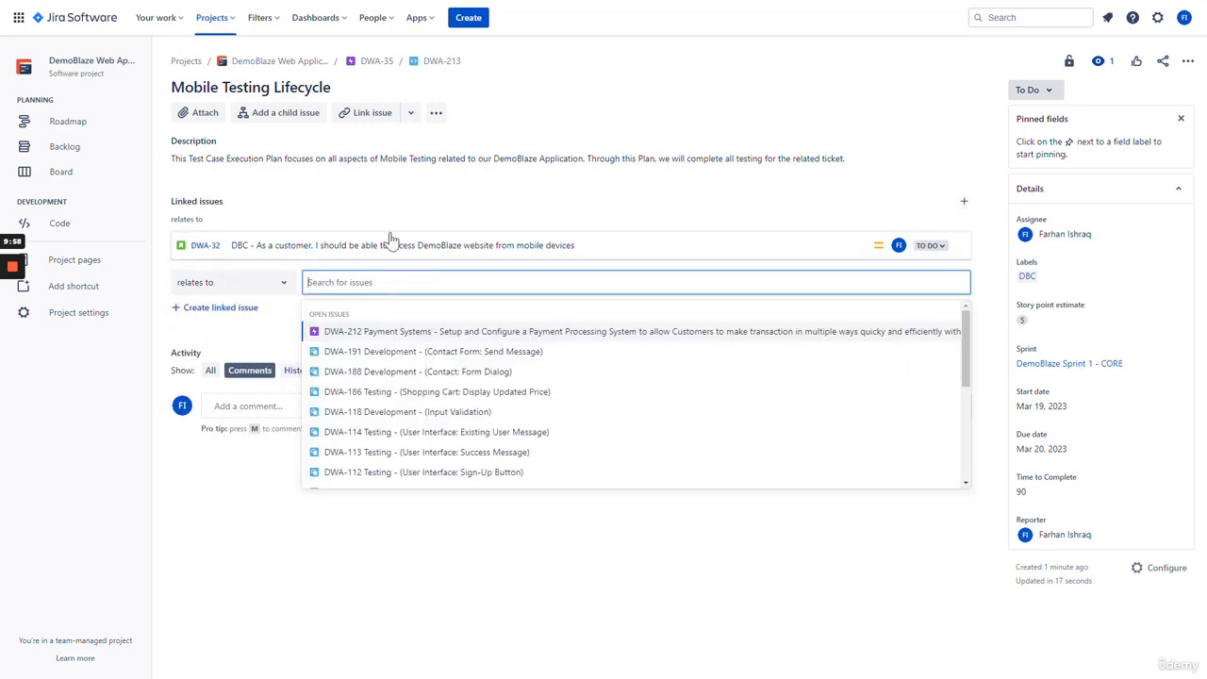
pyautogui.write('mobile')
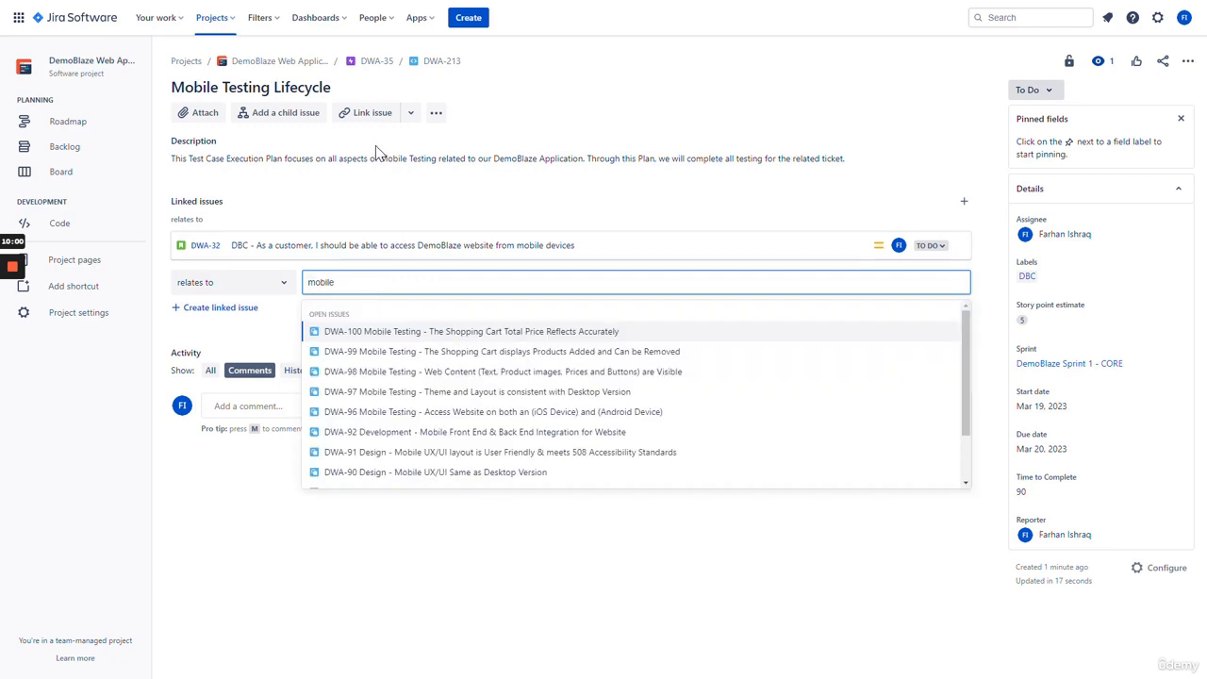
# - Select DWA-96, DWA-97, DWA-98, DWA-99 and DWA-100 and link them to DWA-213
pyautogui.click(403, 415)
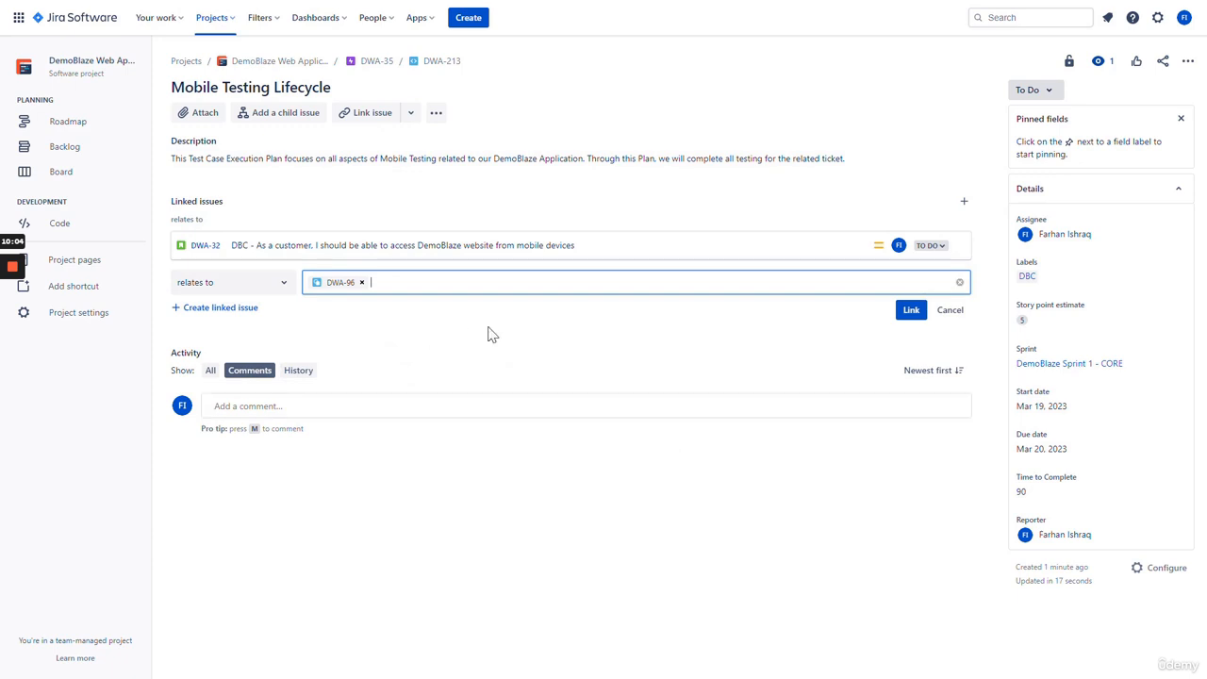
pyautogui.write('97')
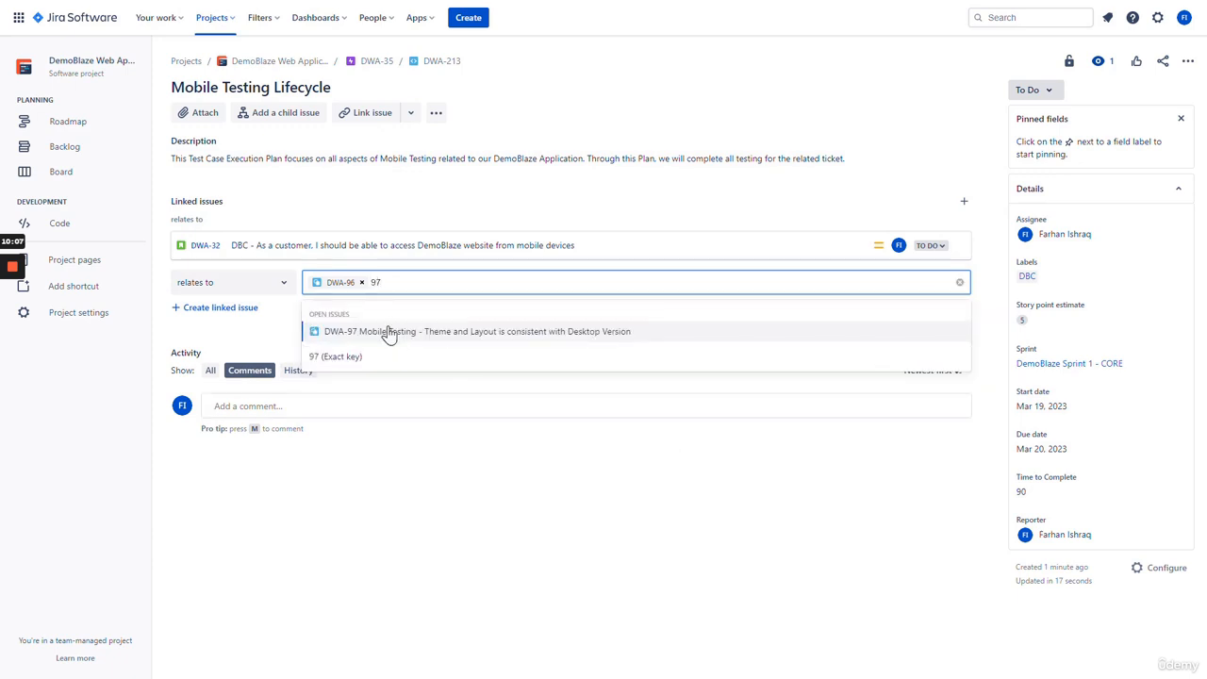
pyautogui.click(386, 332)
pyautogui.write('98')
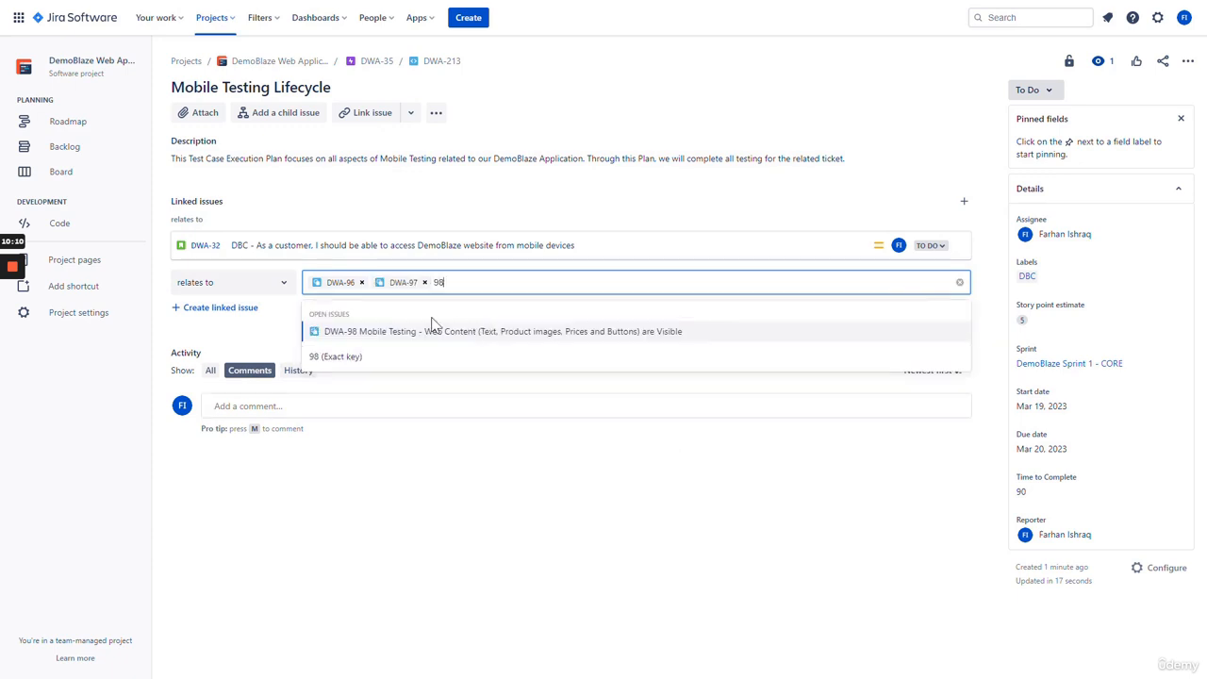
pyautogui.click(404, 332)
pyautogui.write('99')
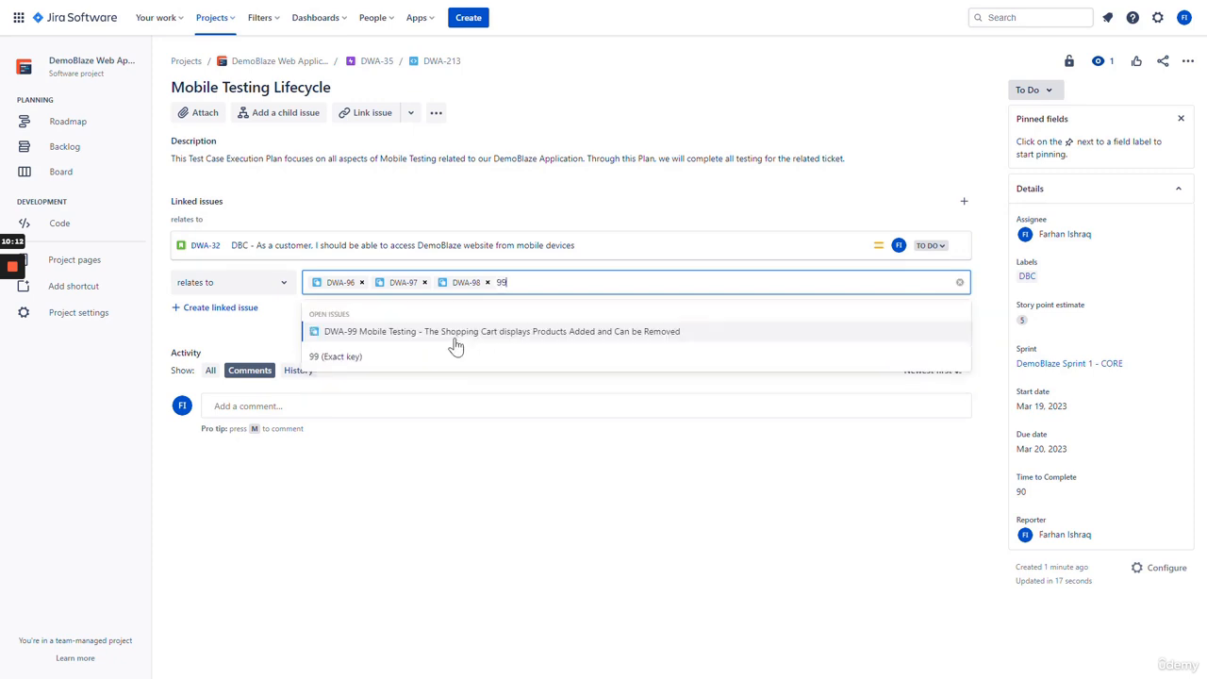
pyautogui.click(431, 335)
pyautogui.write('100')
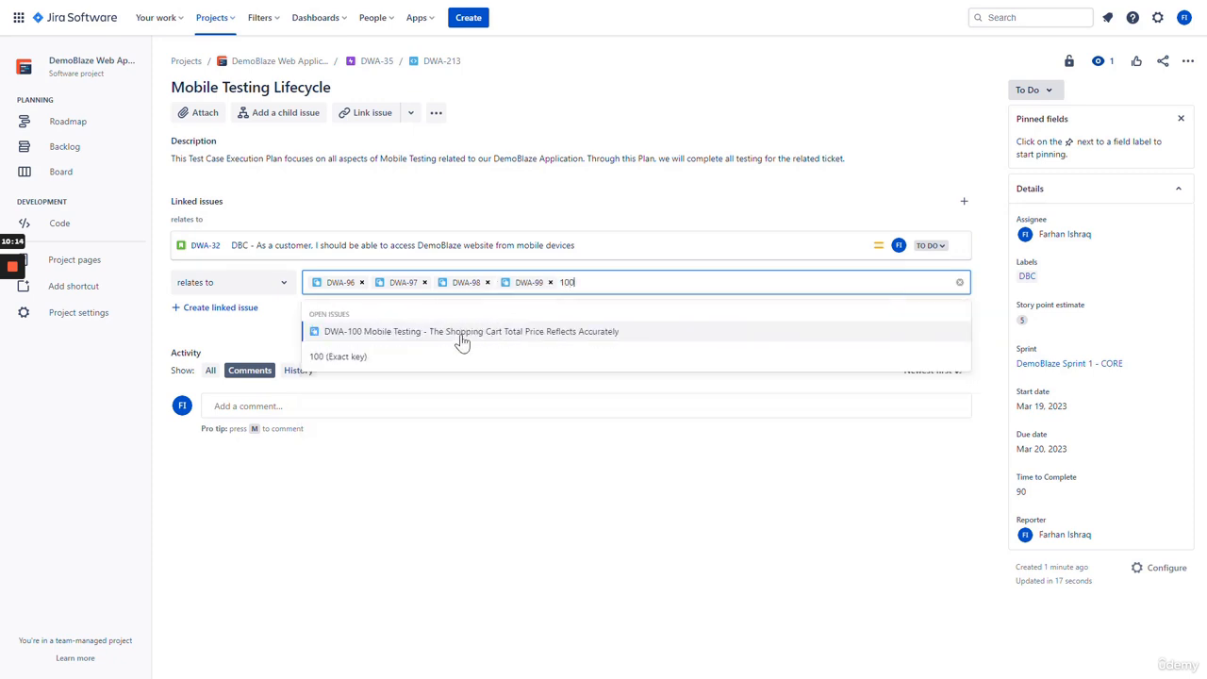
pyautogui.click(459, 332)
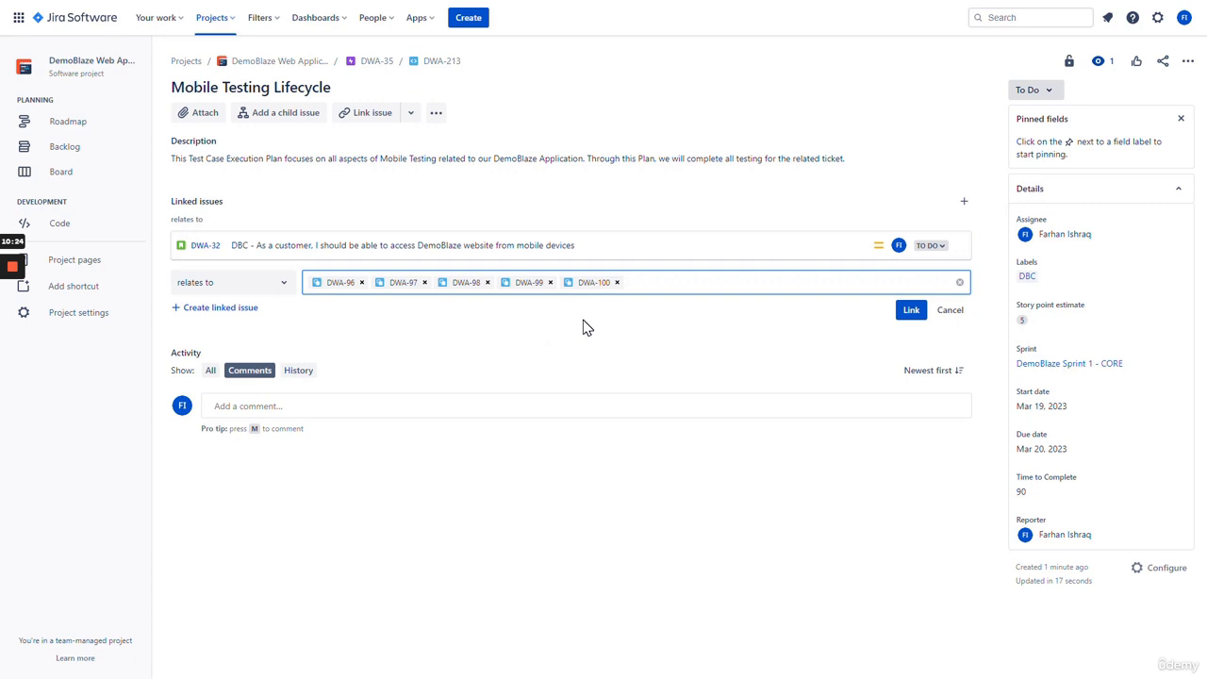
pyautogui.click(912, 310)
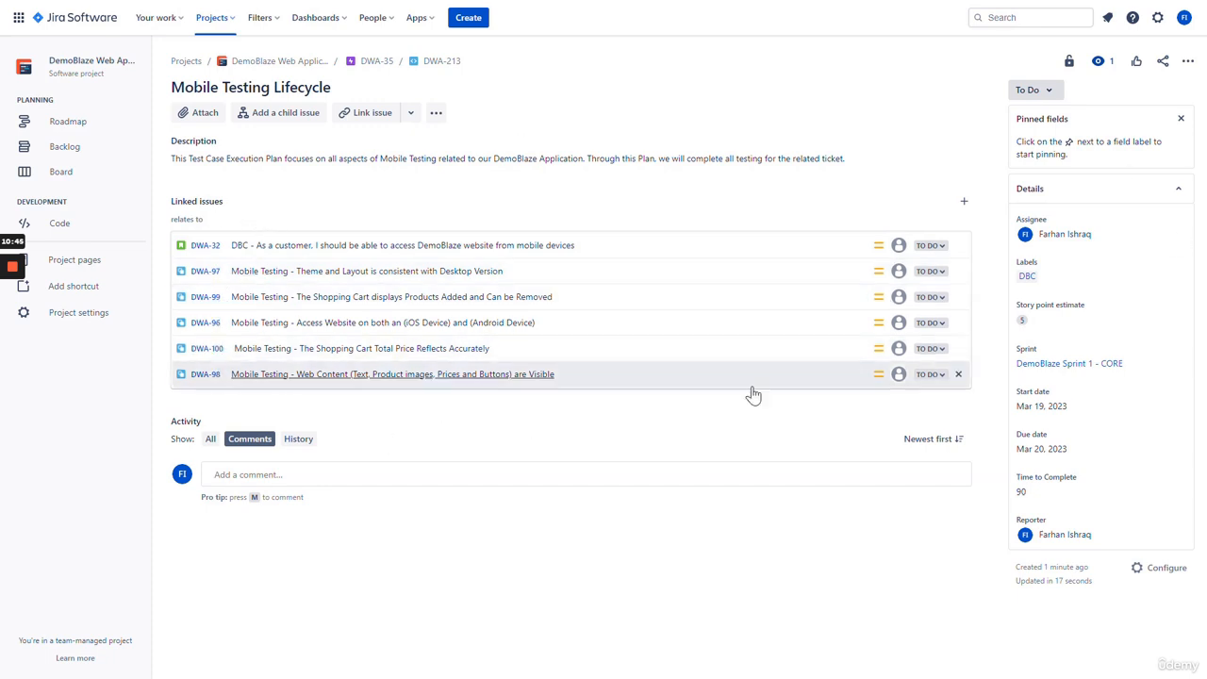
# - Open DWA-32 and go through its child issues to DWA-97
pyautogui.click(208, 248)
pyautogui.scroll(-3, 443, 337)
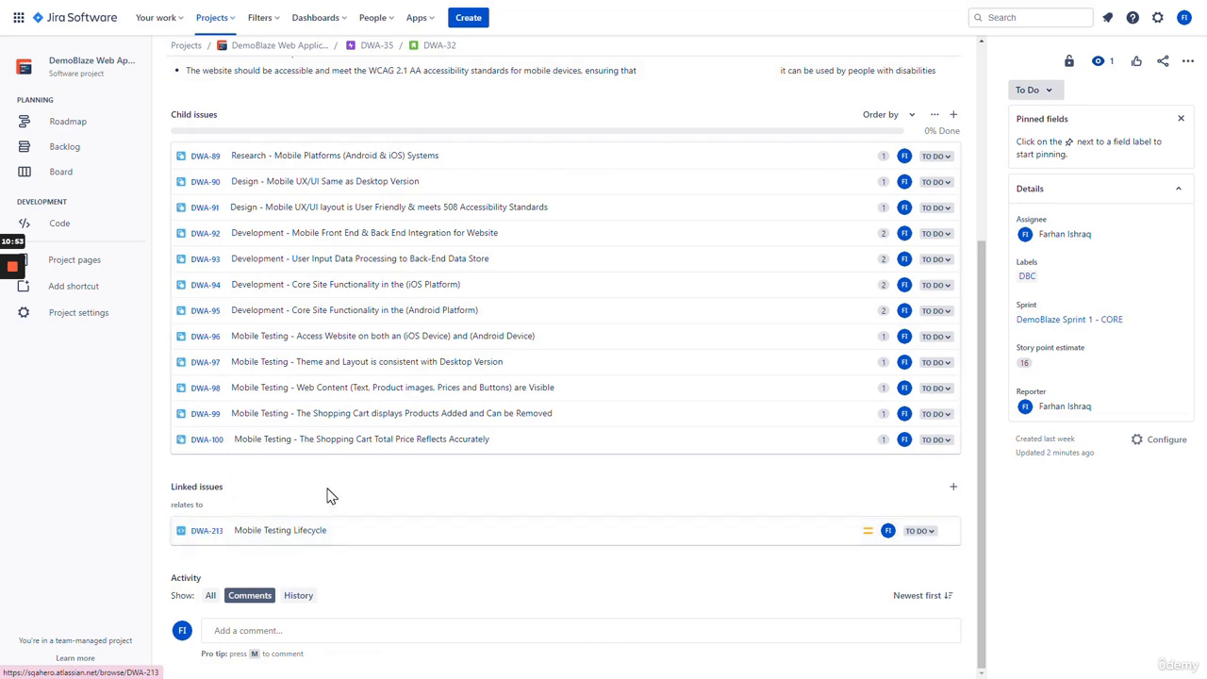
pyautogui.click(206, 362)
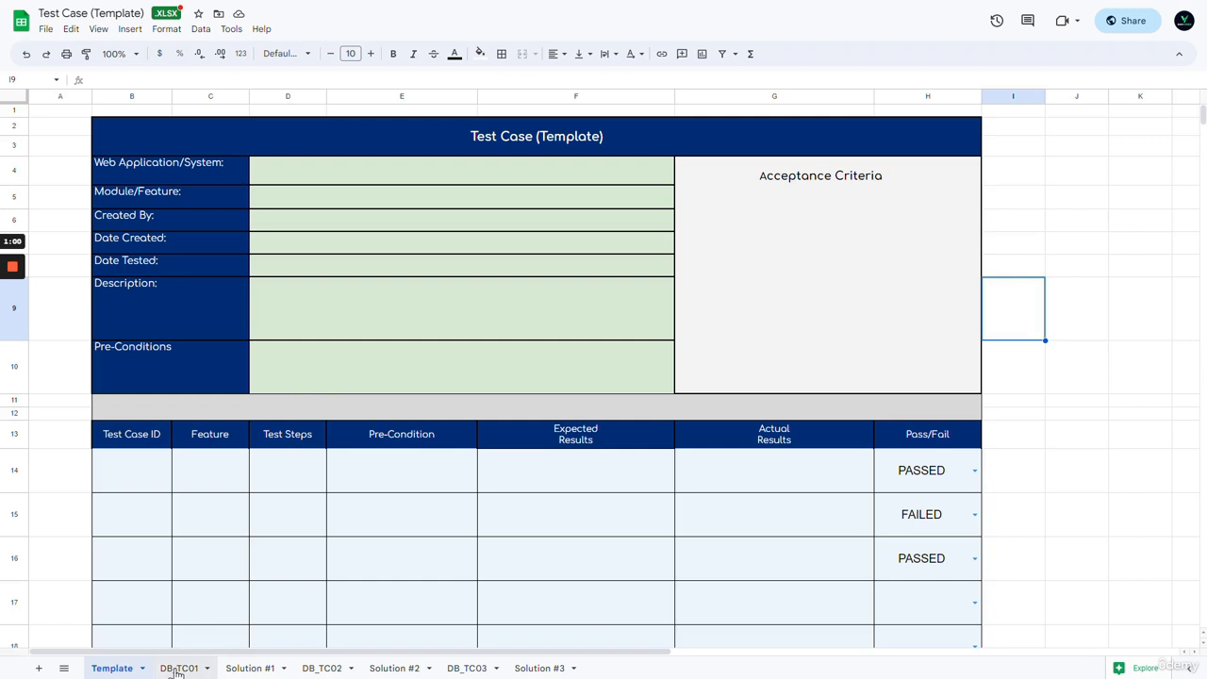
# - View the DB_TC01, Solution #1, DB_TC02, Solution #2, DB_TC03 and Solution #3 sheets in turn
pyautogui.click(175, 670)
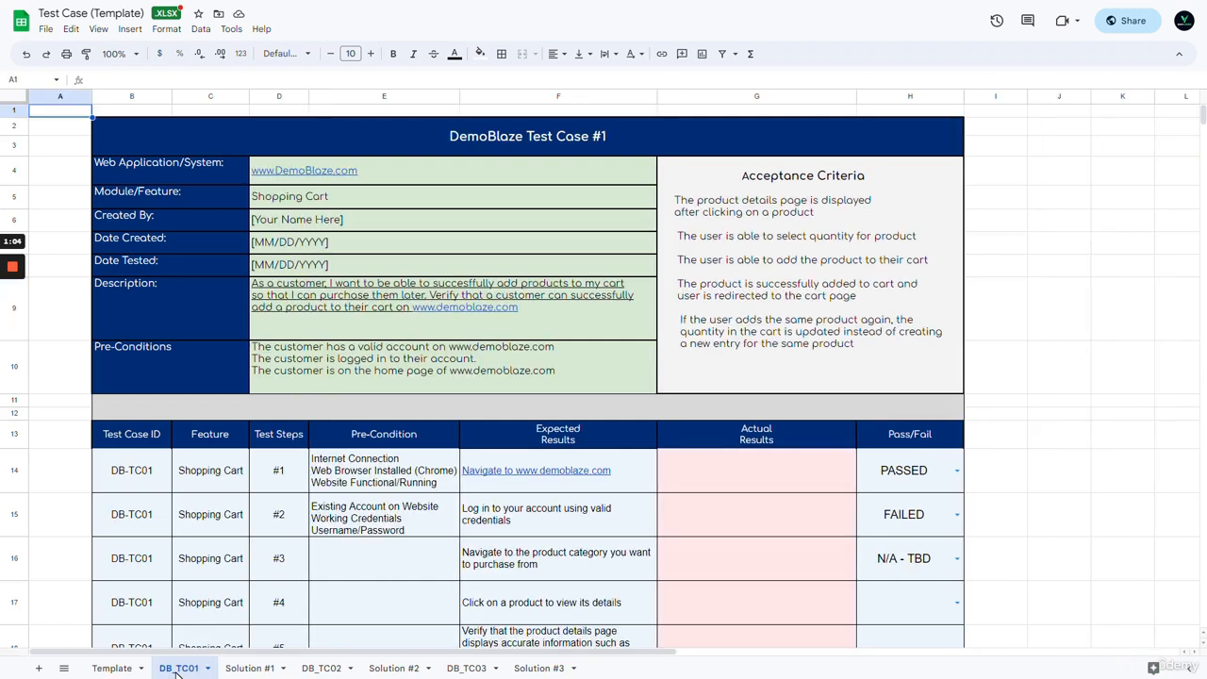
pyautogui.click(269, 670)
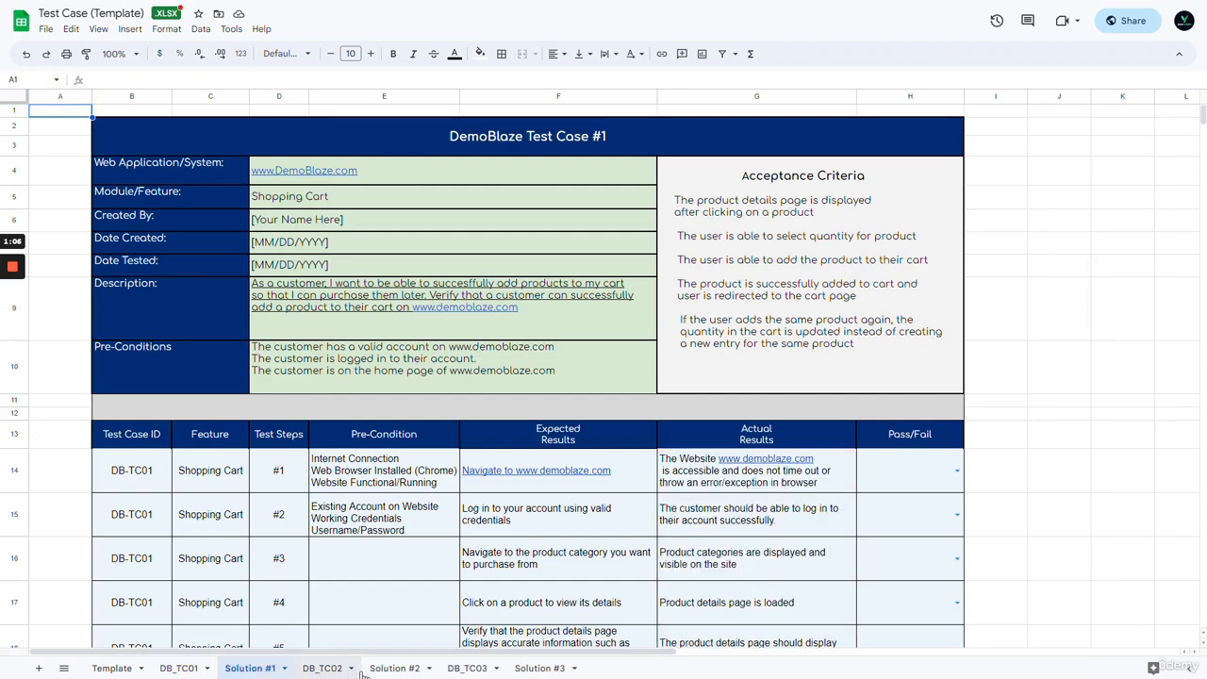
pyautogui.click(322, 668)
pyautogui.click(394, 668)
pyautogui.click(467, 668)
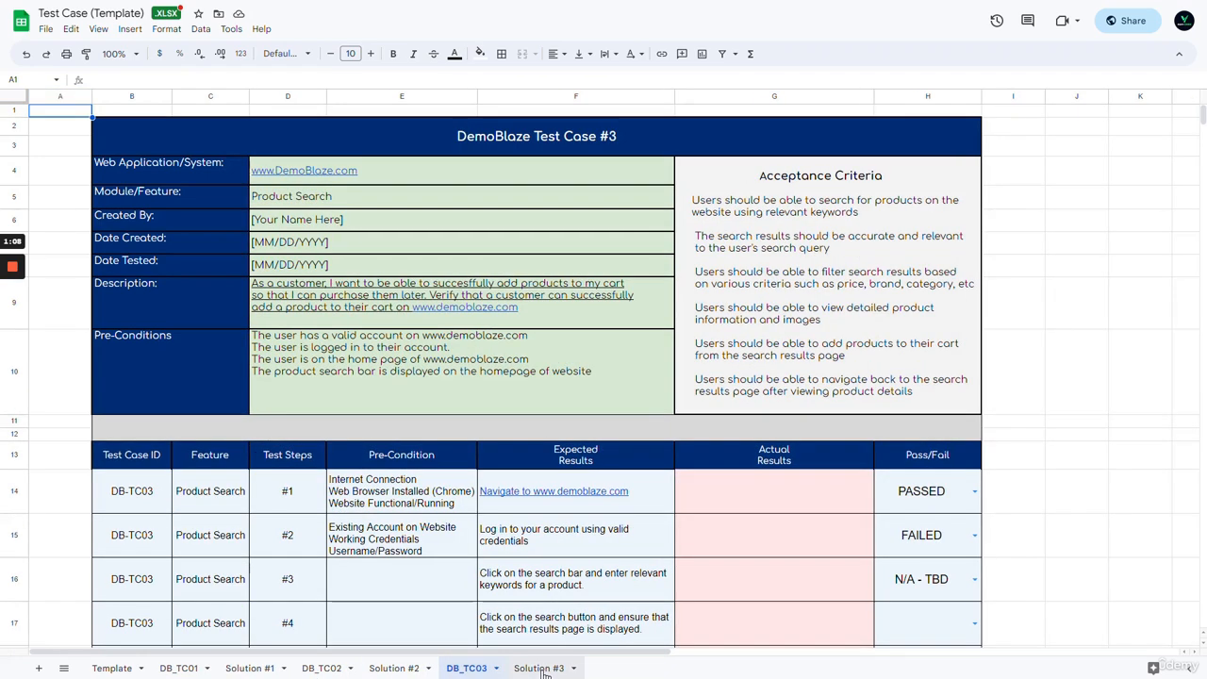
pyautogui.click(540, 668)
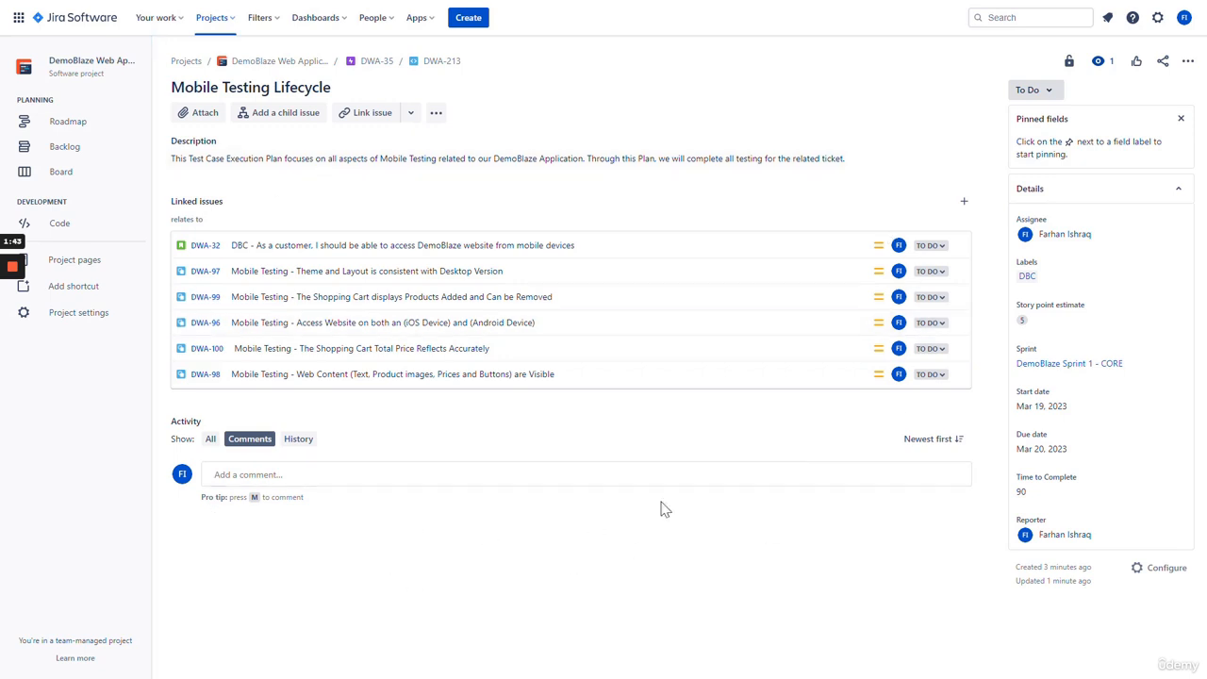
# - Upload Test Case (Template).xlsx from the Downloads folder as an issue attachment
pyautogui.click(202, 114)
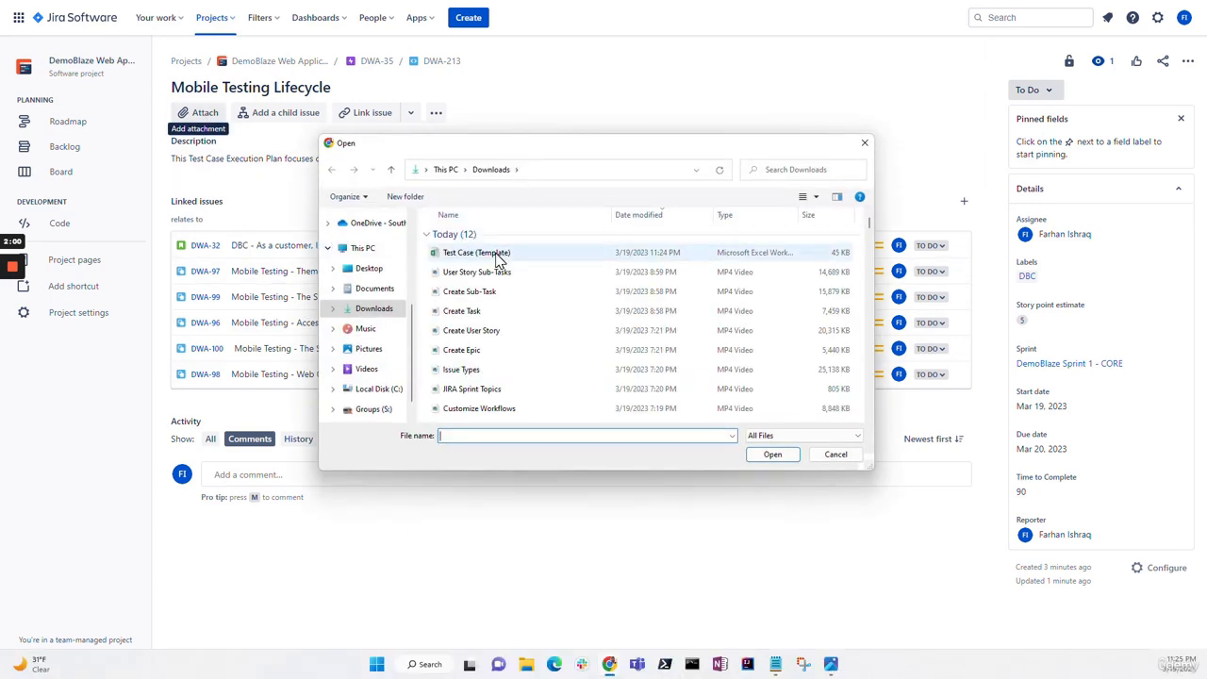
pyautogui.click(498, 257)
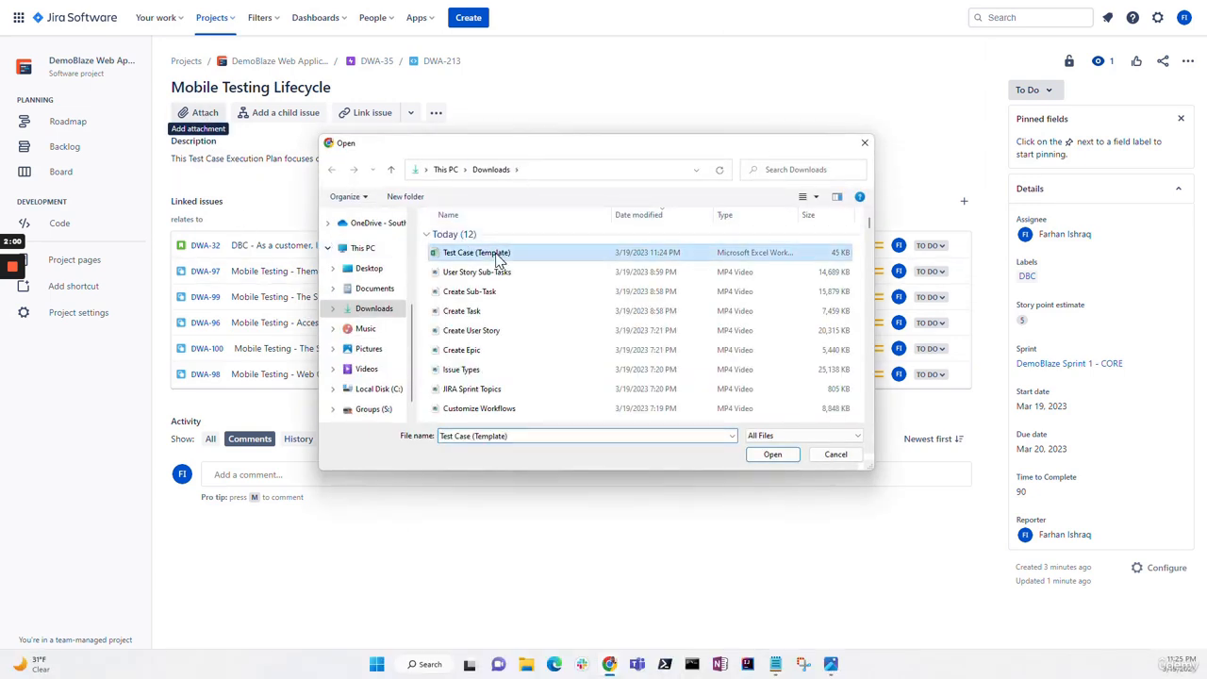
pyautogui.click(775, 457)
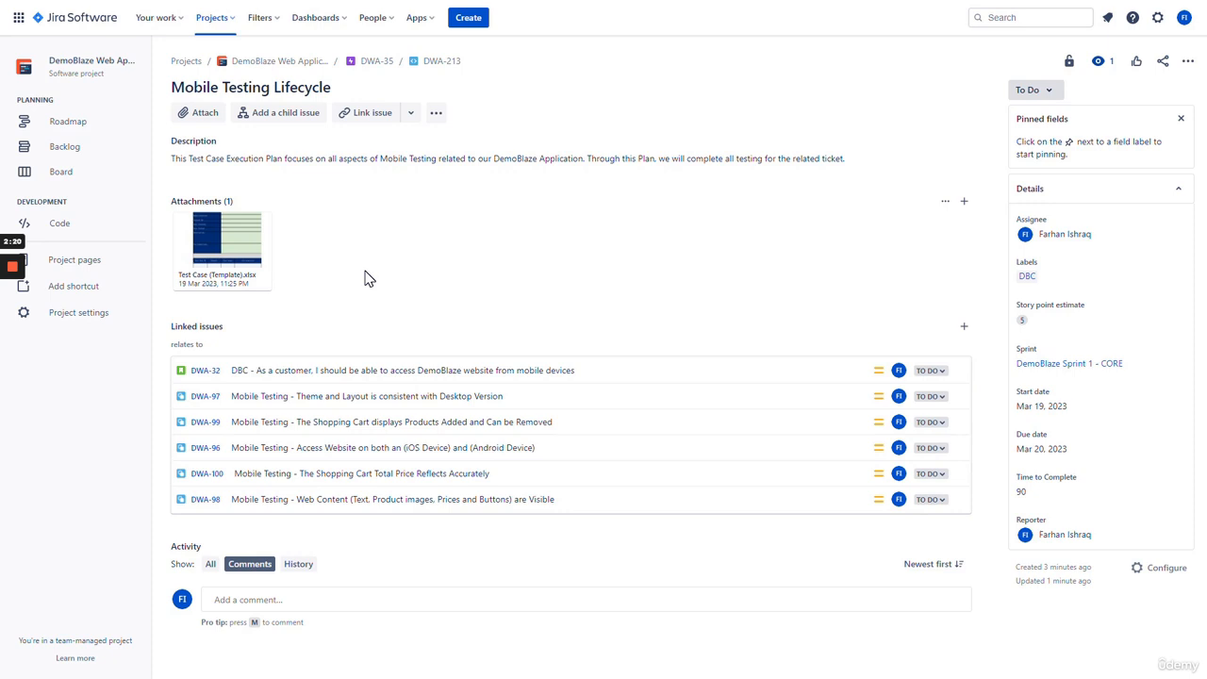
# - Preview the attached test-case spreadsheet and scroll through its contents
pyautogui.click(227, 249)
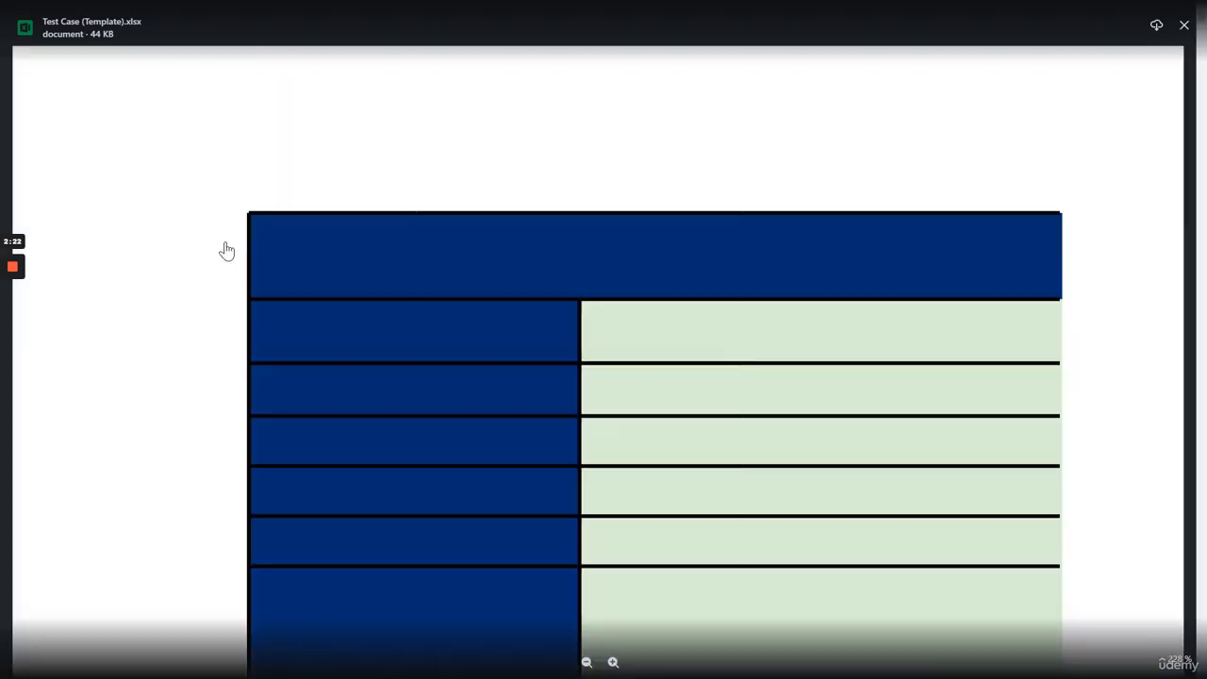
pyautogui.scroll(-8, 210, 311)
pyautogui.scroll(-10, 210, 312)
pyautogui.scroll(-10, 209, 311)
pyautogui.scroll(-15, 210, 311)
pyautogui.scroll(-15, 912, 252)
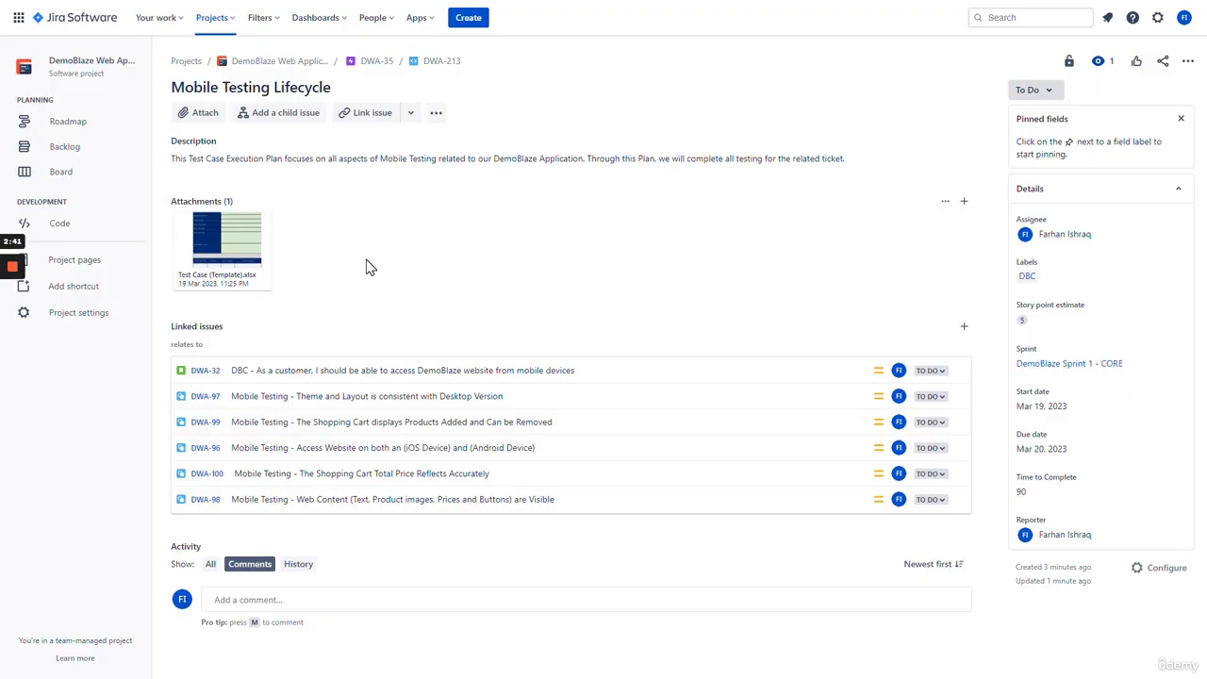
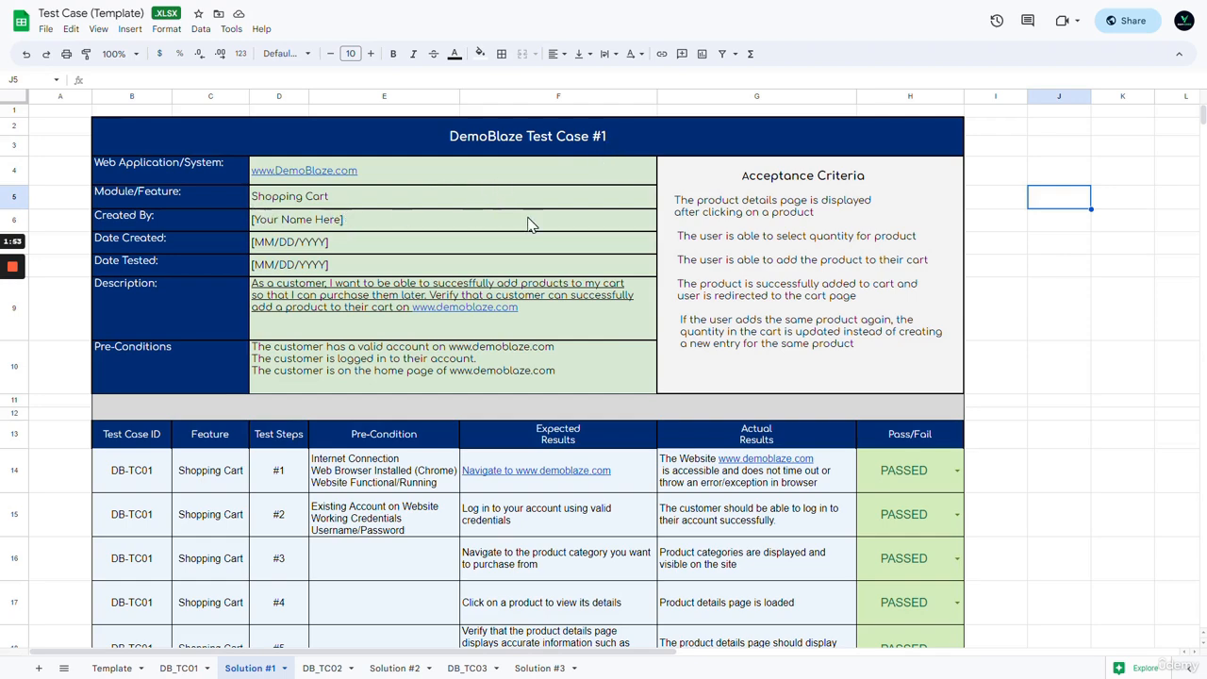
# - Scroll the test case sheet to read step #10's entry in the Actual Results column
pyautogui.scroll(-3, 769, 229)
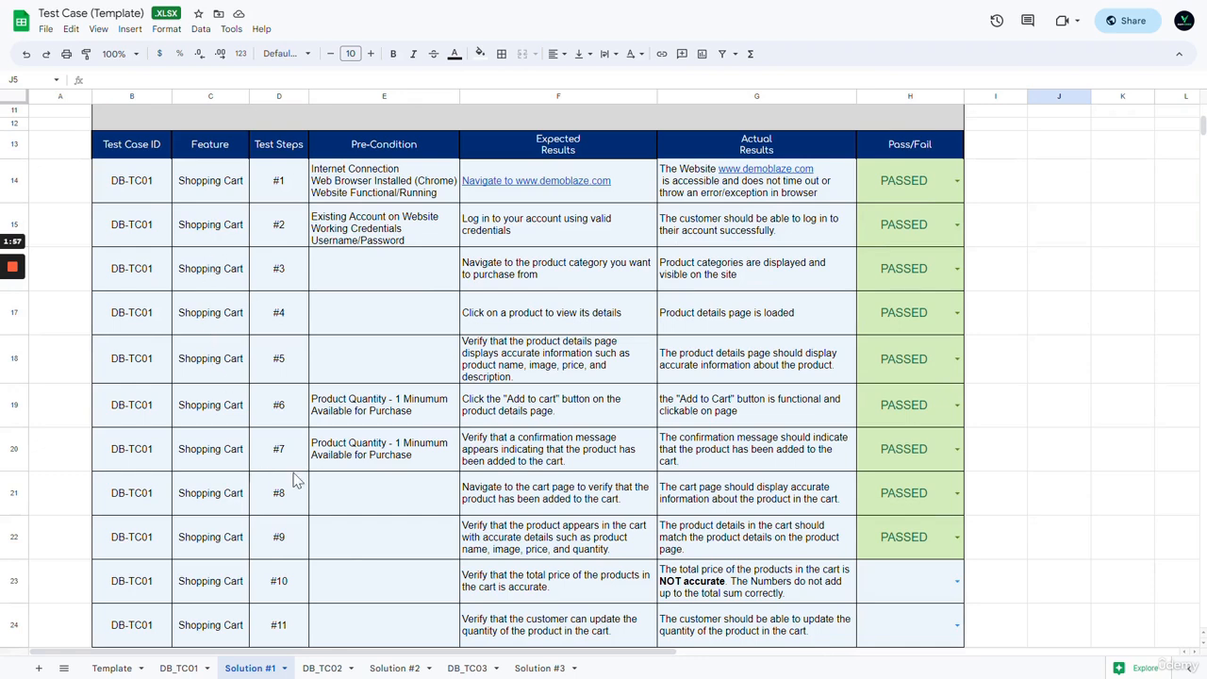
pyautogui.scroll(-2, 293, 500)
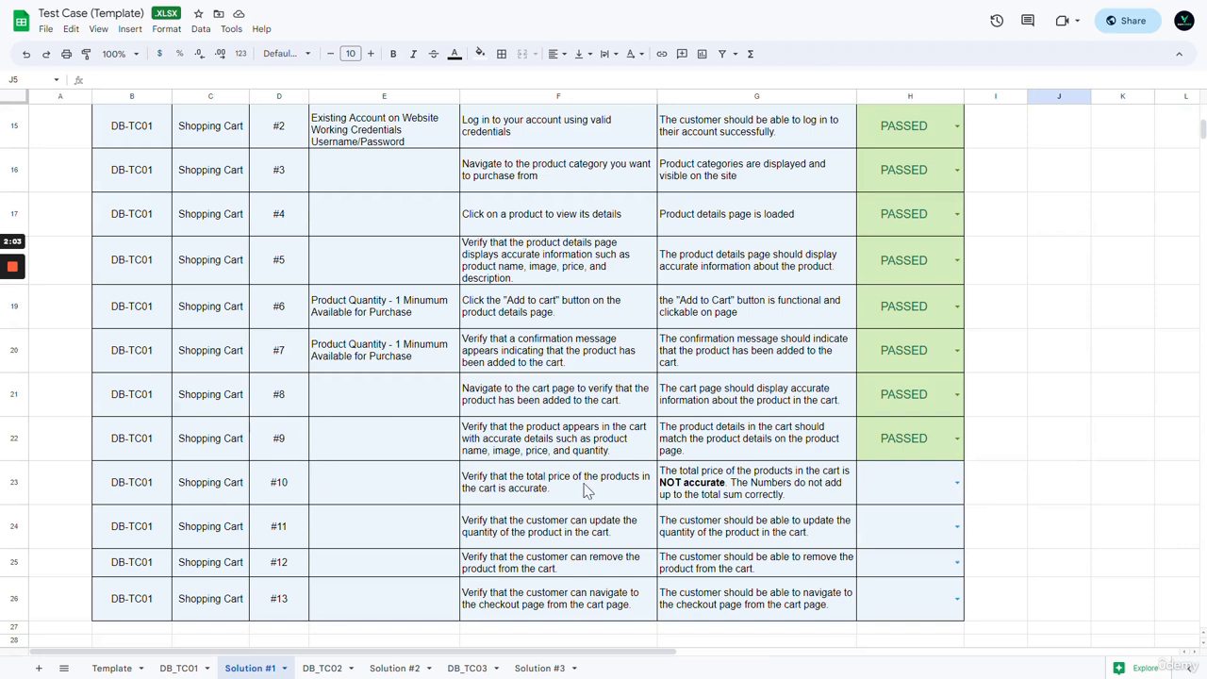
pyautogui.scroll(3, 566, 488)
pyautogui.scroll(-3, 588, 304)
pyautogui.scroll(-1, 593, 306)
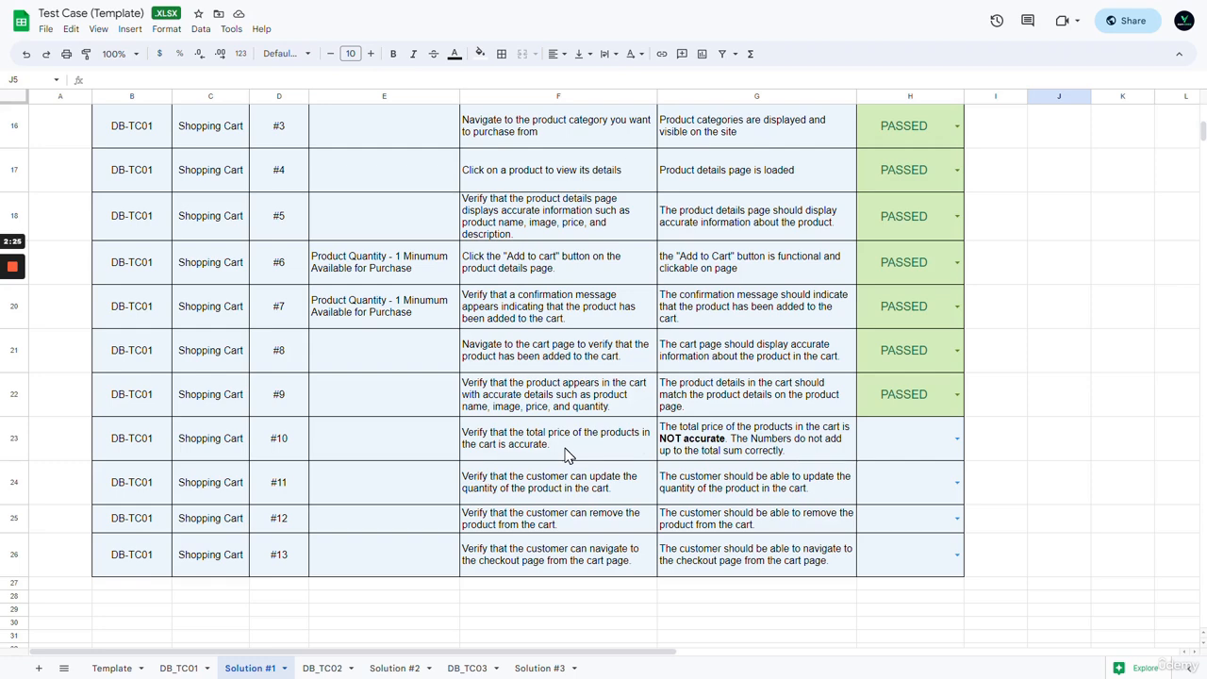
pyautogui.scroll(3, 565, 456)
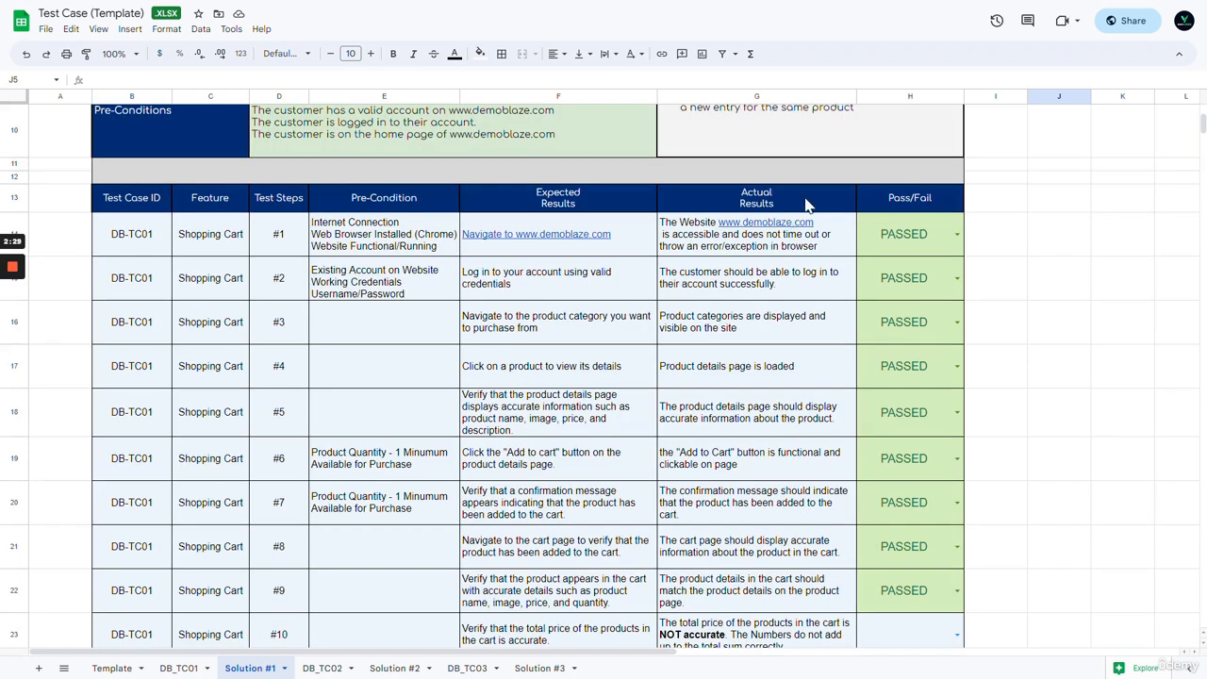
pyautogui.click(797, 200)
pyautogui.scroll(-3, 809, 283)
pyautogui.scroll(1, 809, 308)
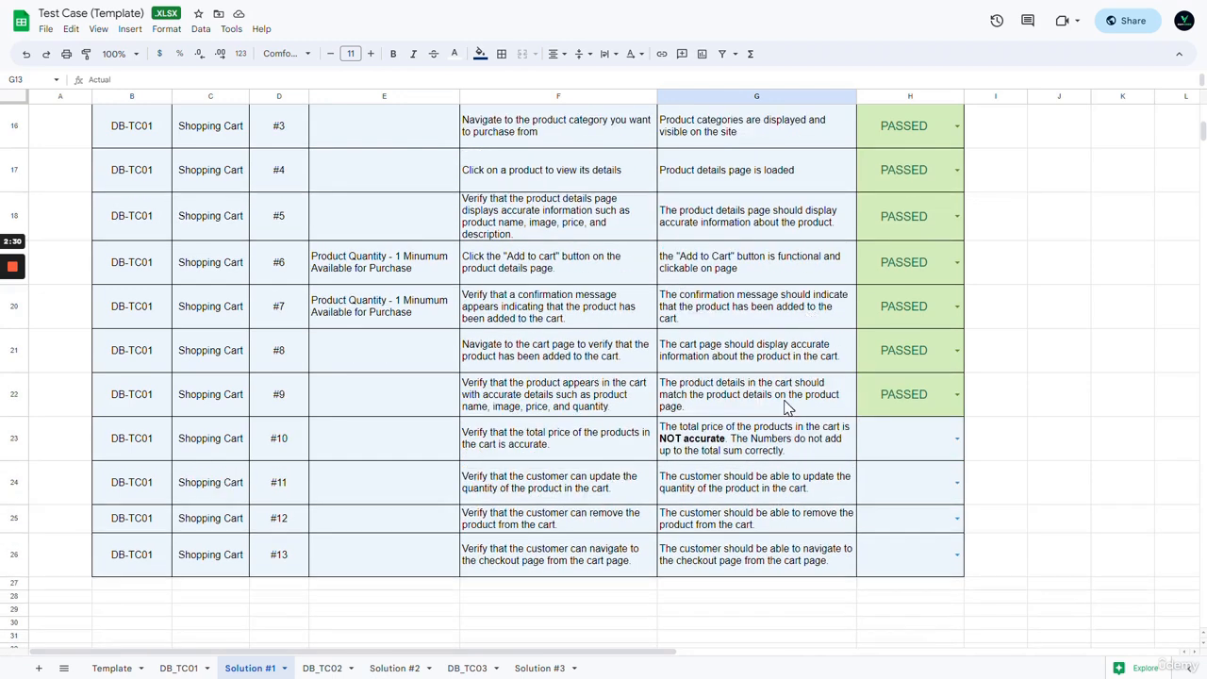
pyautogui.click(811, 453)
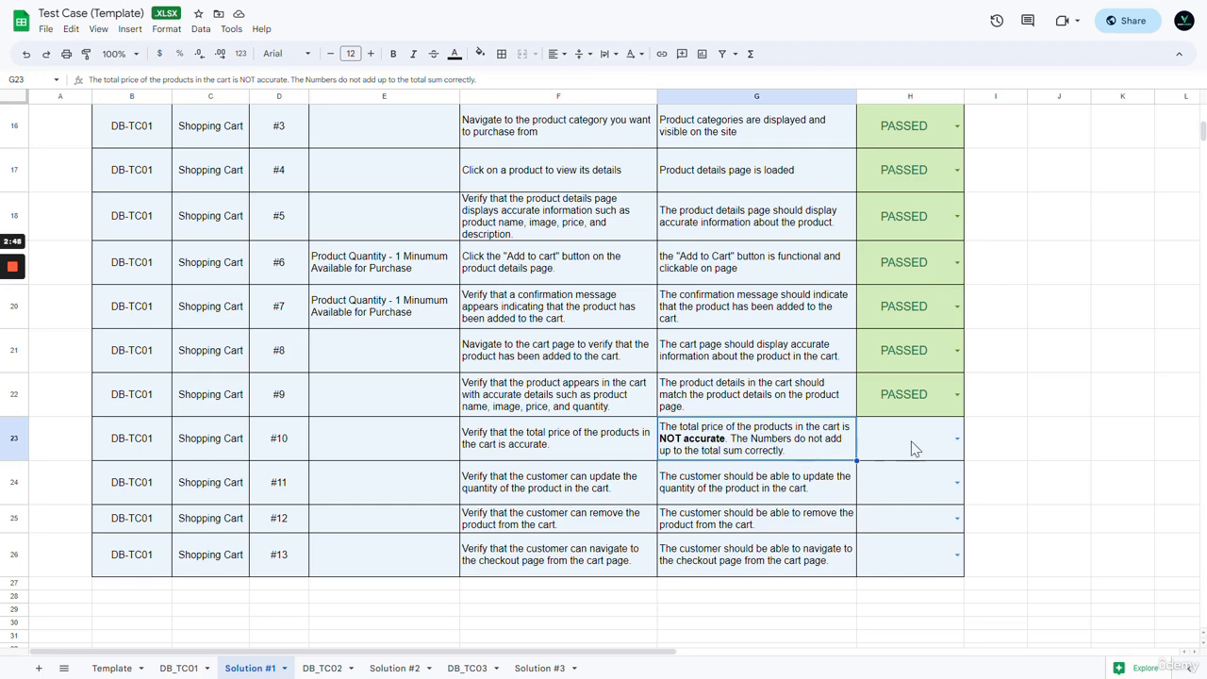
# - Mark step #10 as FAILED in cell H23's pass/fail dropdown
pyautogui.click(957, 441)
pyautogui.click(925, 488)
pyautogui.click(1005, 456)
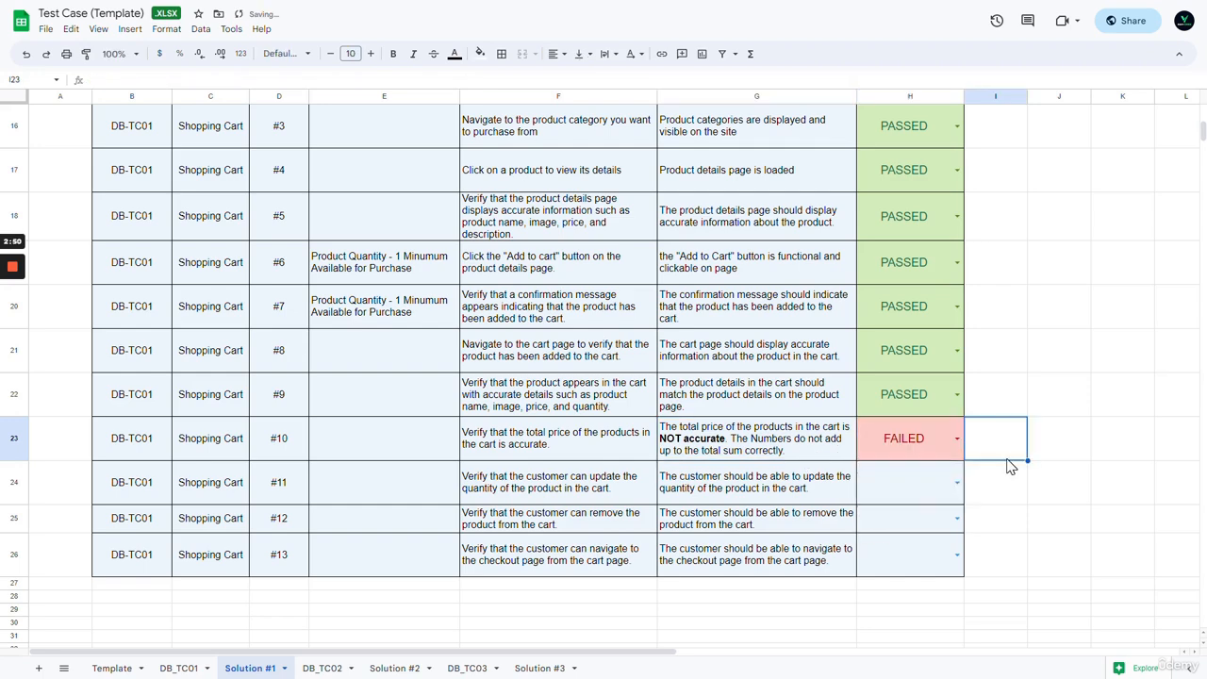
# - Shade the whole step #10 row, B23:H23, with a light red fill
pyautogui.scroll(1, 1005, 458)
pyautogui.click(754, 496)
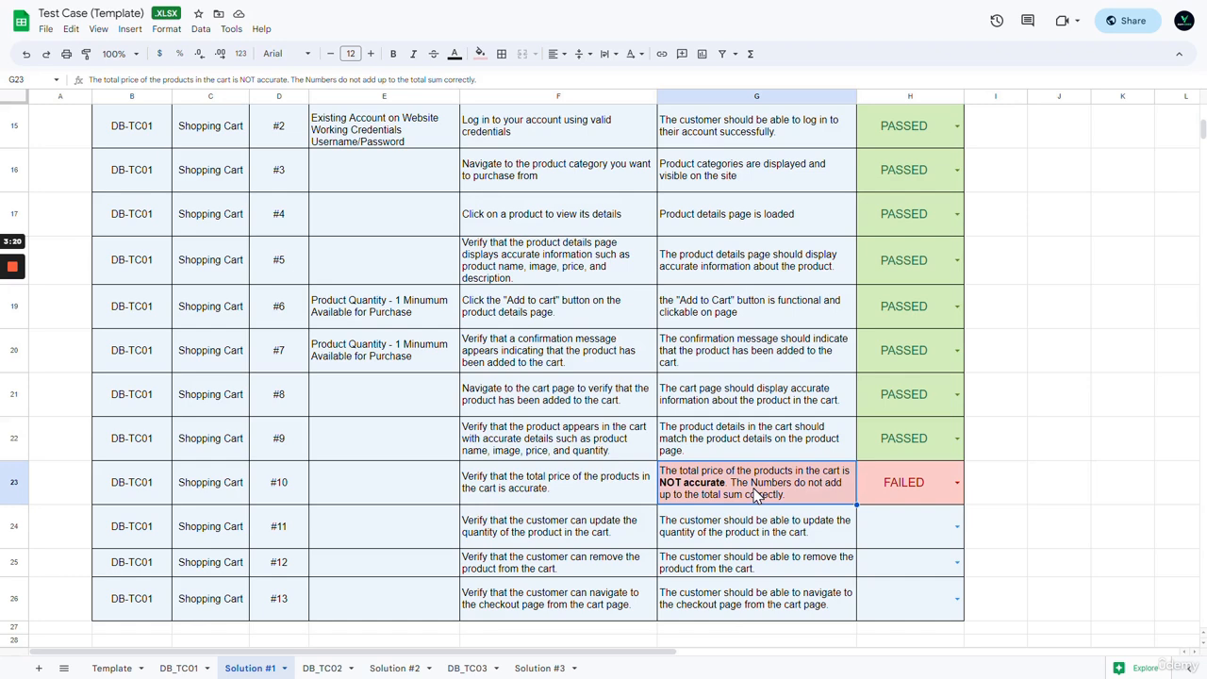
pyautogui.moveTo(896, 486); pyautogui.dragTo(161, 485)
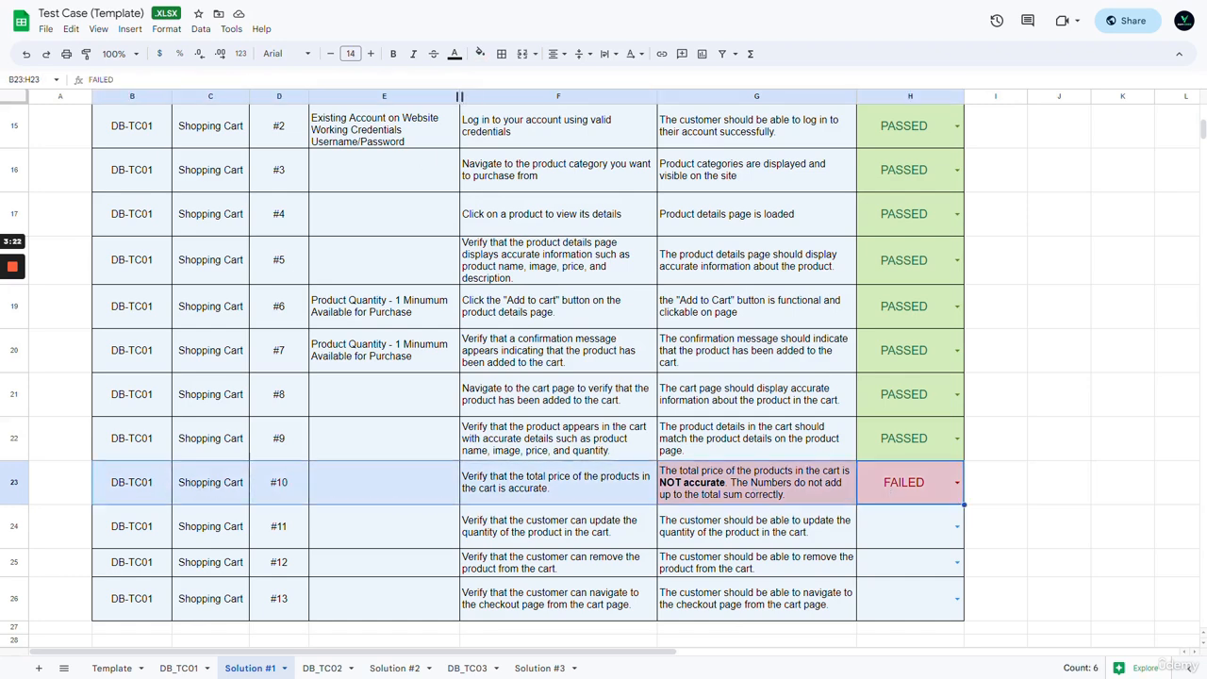
pyautogui.click(480, 53)
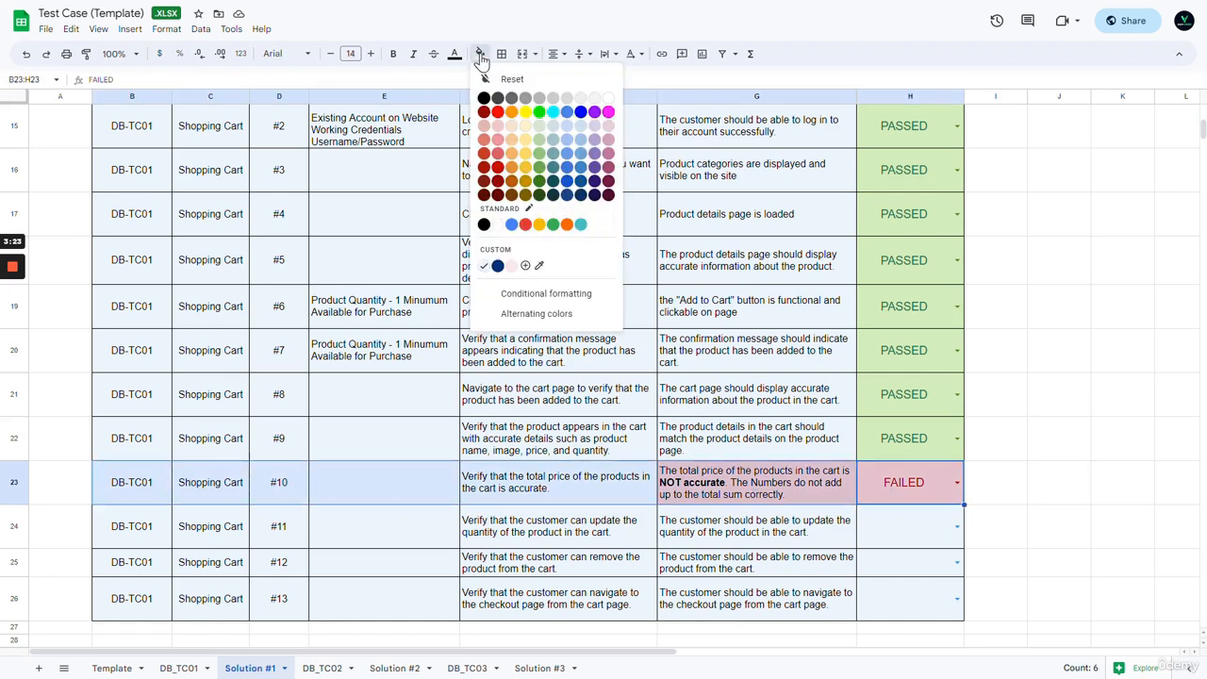
pyautogui.click(498, 126)
pyautogui.click(1057, 395)
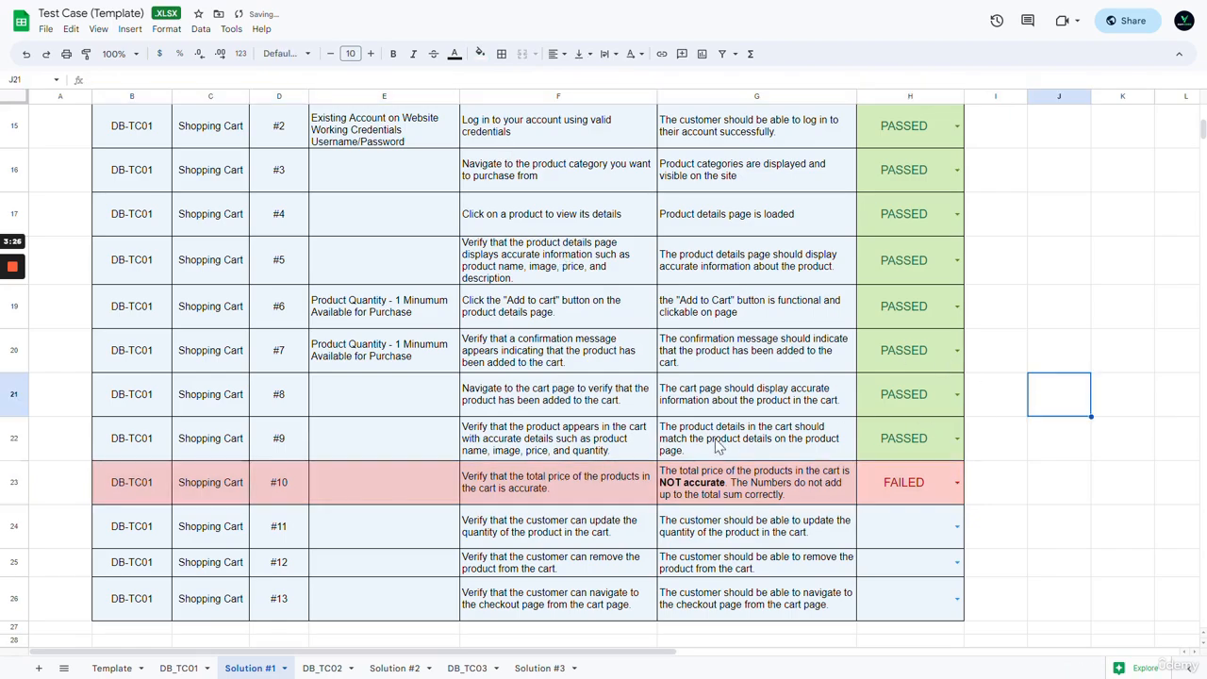
# - Scroll around the sheet to check the shaded FAILED row, deselecting the table
pyautogui.scroll(6, 720, 447)
pyautogui.scroll(-6, 719, 434)
pyautogui.scroll(5, 719, 429)
pyautogui.scroll(-5, 708, 415)
pyautogui.scroll(5, 693, 390)
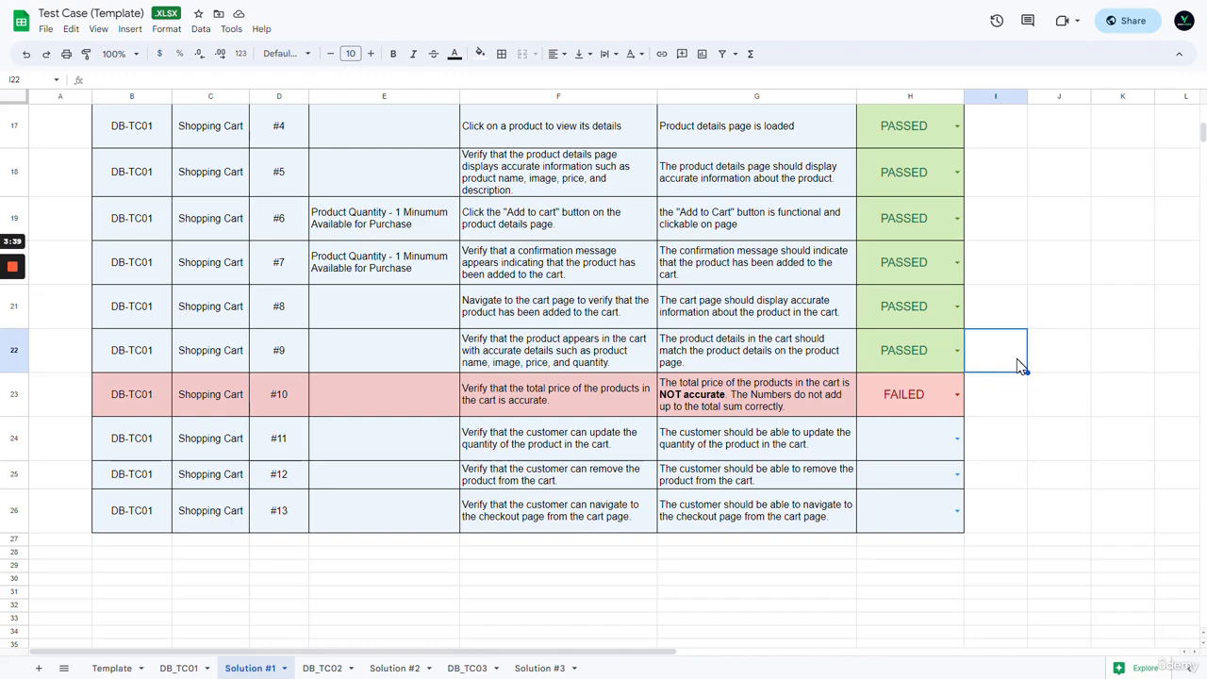
pyautogui.scroll(-5, 849, 340)
pyautogui.click(1017, 360)
pyautogui.scroll(5, 1009, 358)
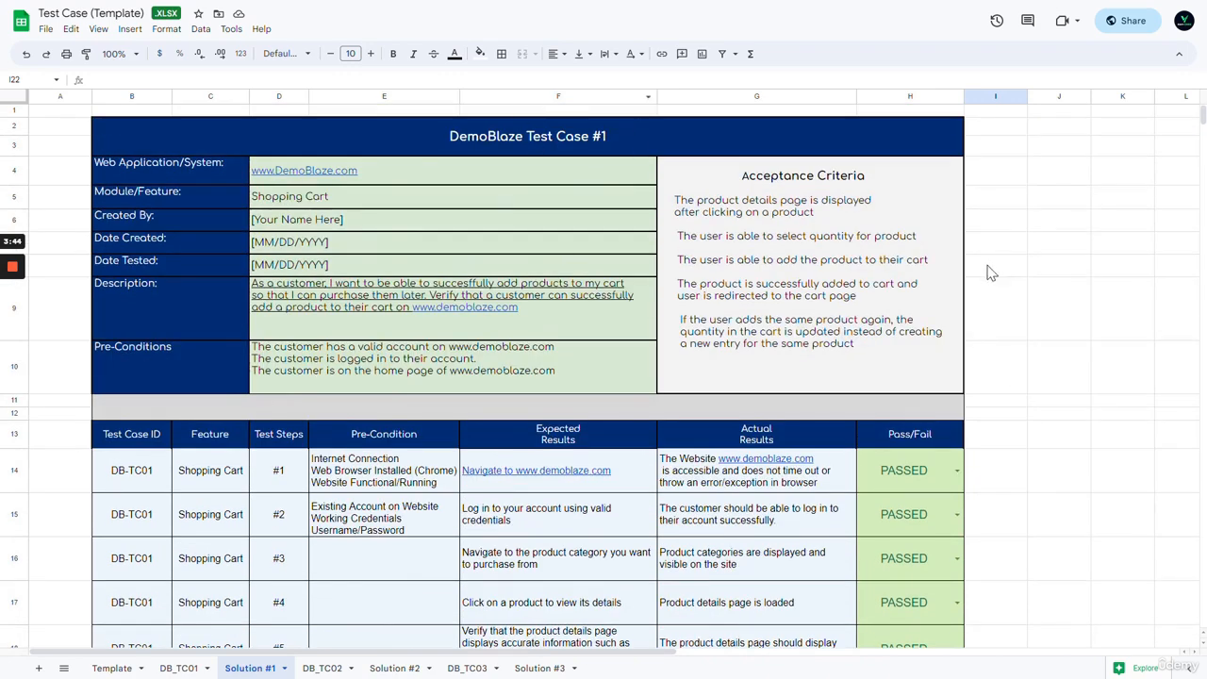
pyautogui.scroll(-3, 1000, 269)
pyautogui.scroll(-3, 1021, 266)
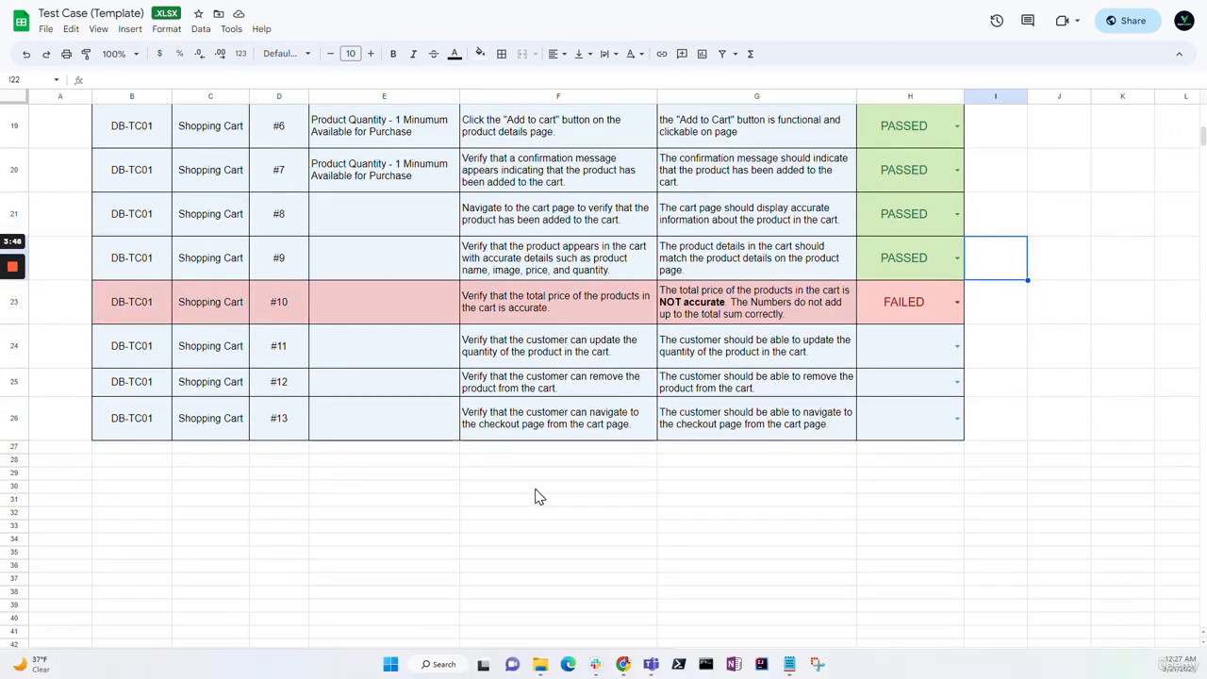
# - Snip the failed step #10 row in Snipping Tool and bring up the snip's copy/save options
pyautogui.click(817, 665)
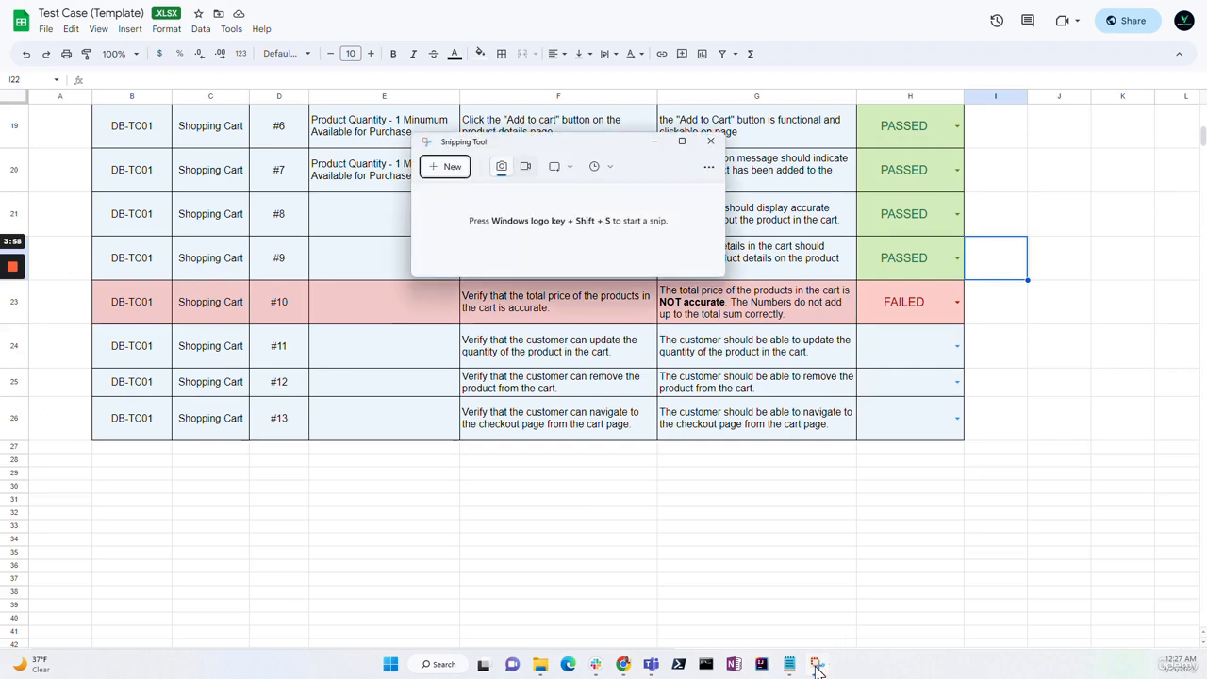
pyautogui.click(441, 170)
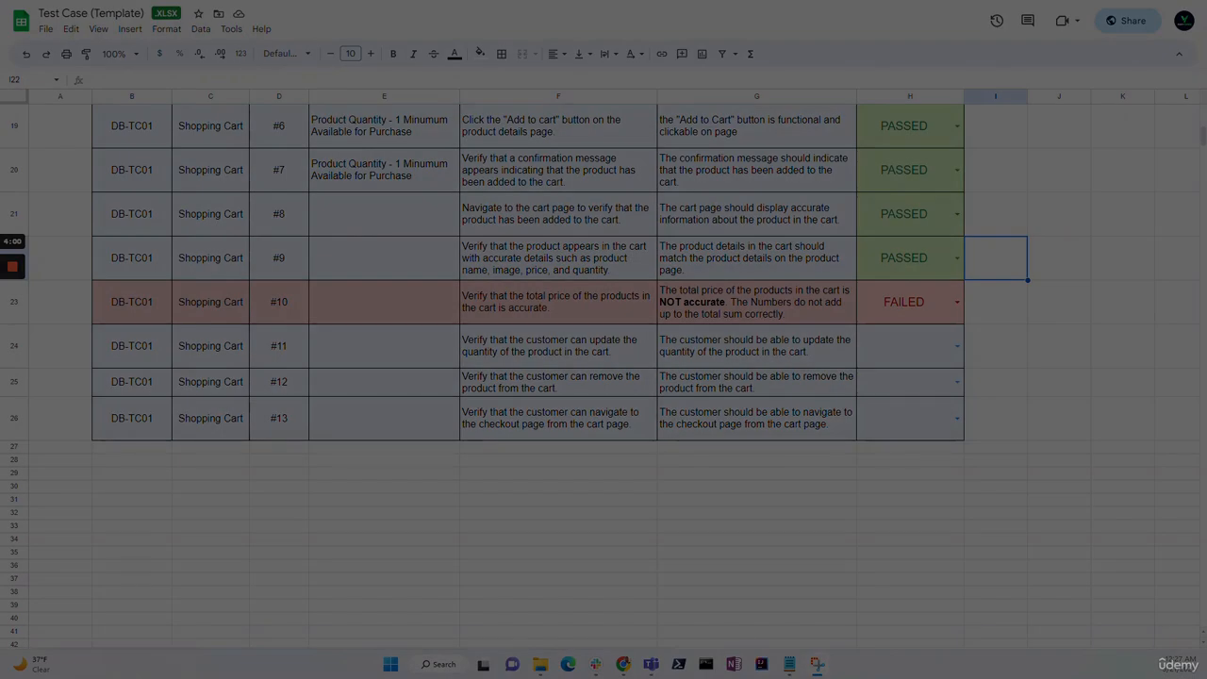
pyautogui.moveTo(88, 278); pyautogui.dragTo(977, 332)
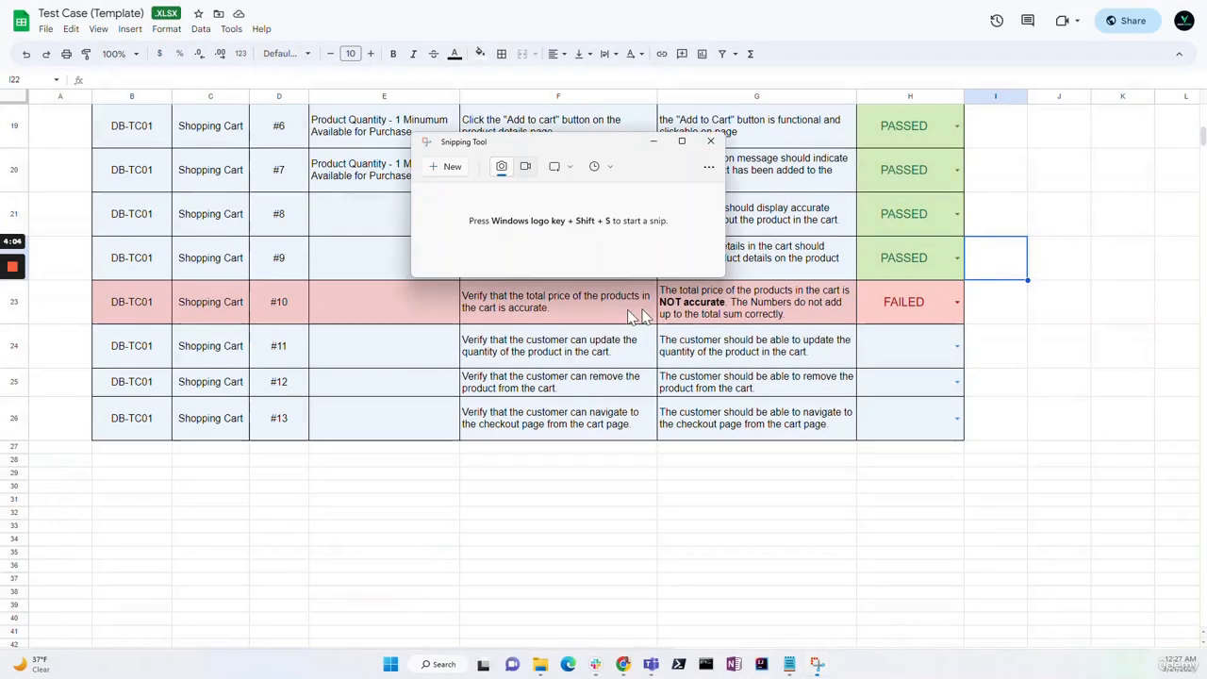
pyautogui.rightClick(659, 392)
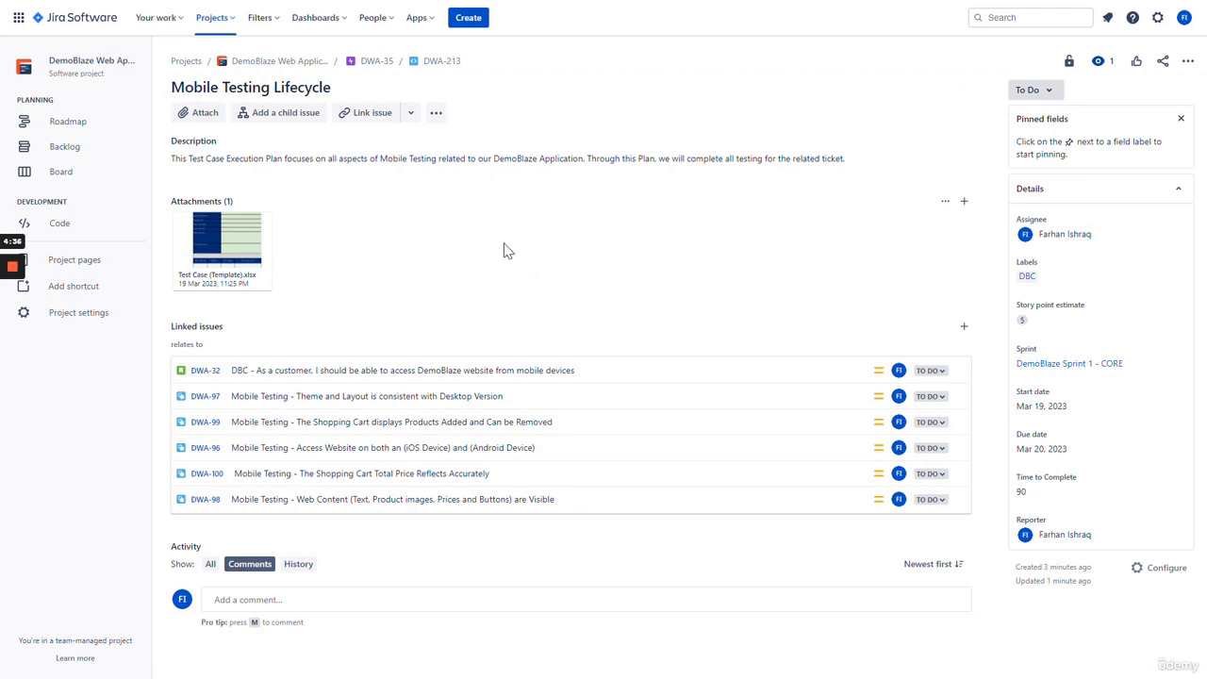
# - Start a new Bug with summary 'The total price of all products in the shopping cart do not sum to the expected total'
pyautogui.click(470, 21)
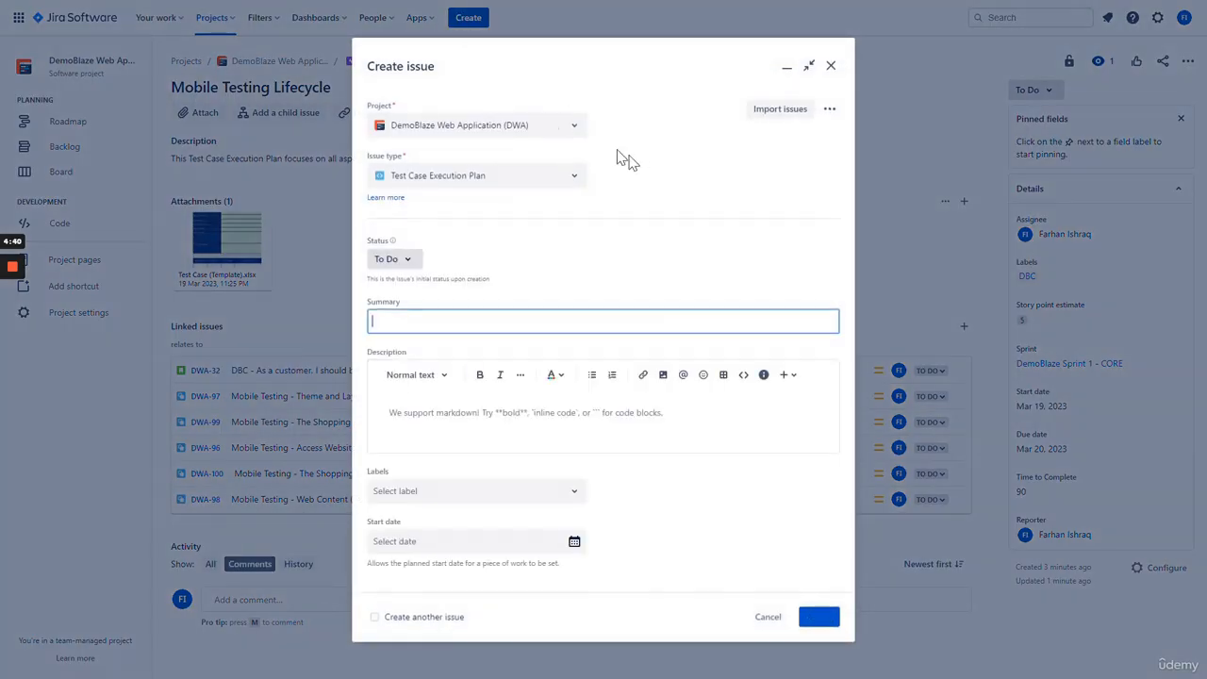
pyautogui.click(501, 181)
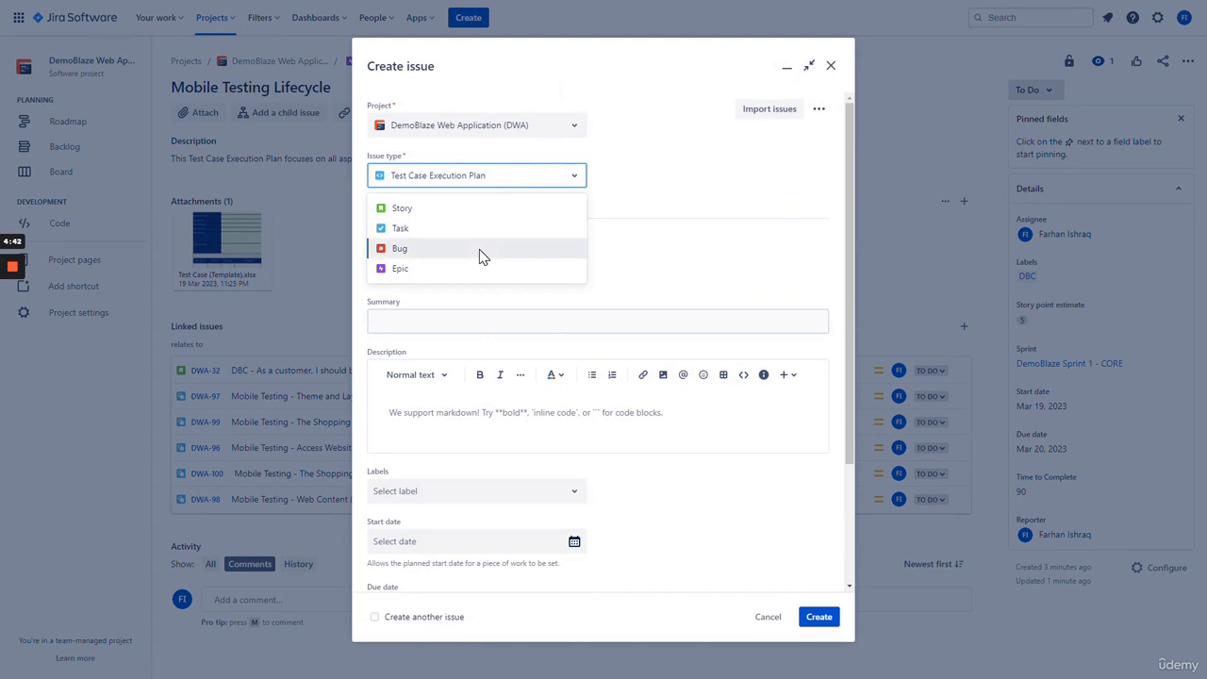
pyautogui.click(480, 253)
pyautogui.click(438, 322)
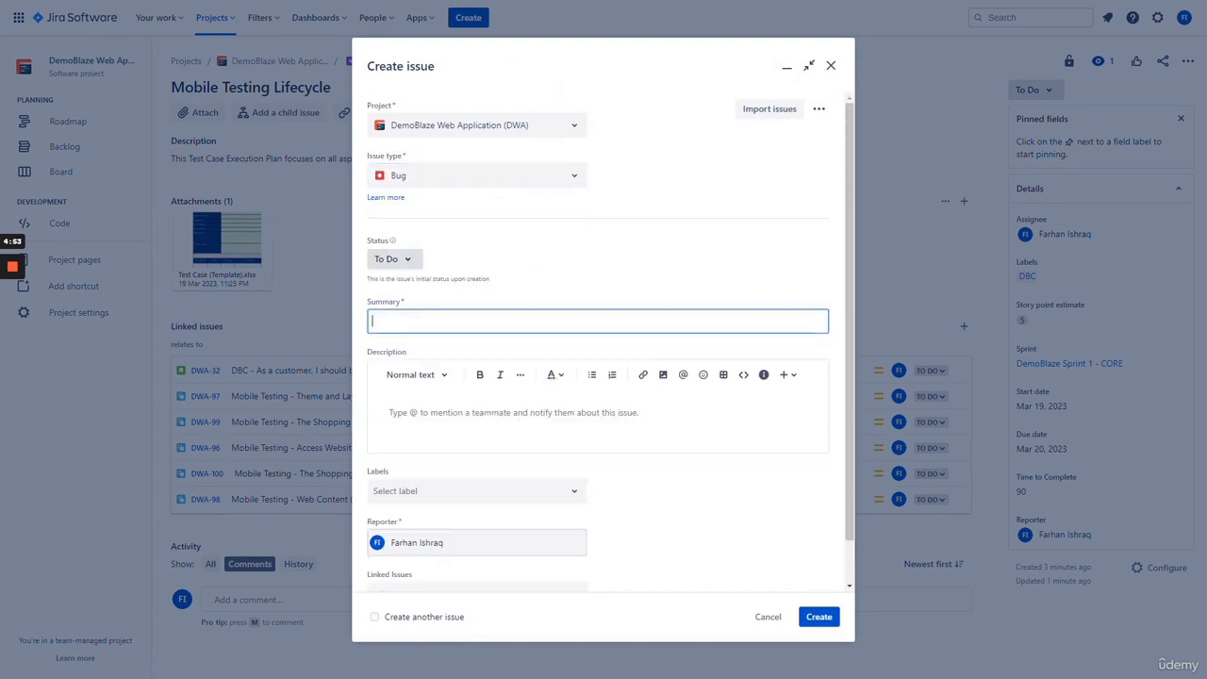
pyautogui.write('The total price of all products in the shopping cart do not sum to')
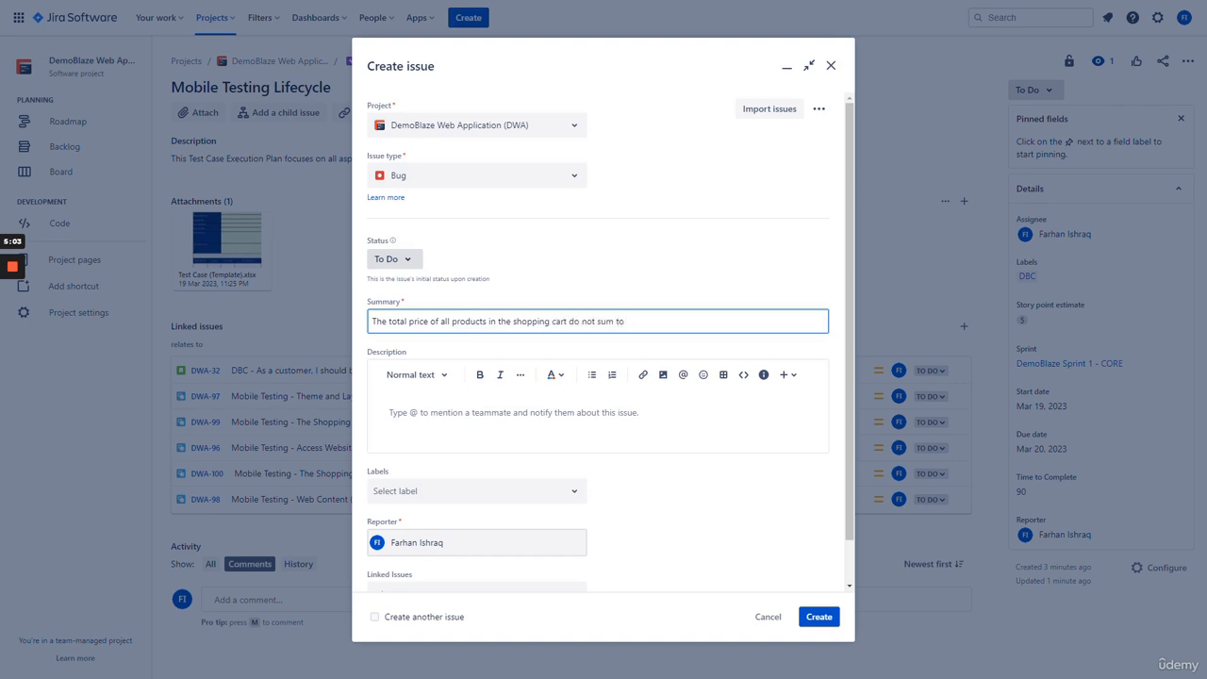
pyautogui.write(' the expected total value')
# - Write a description repeating the summary, noting that 4 differently priced cart products don't add up to all individual product prices
pyautogui.click(442, 413)
pyautogui.moveTo(745, 321); pyautogui.dragTo(348, 322)
pyautogui.hotkey('ctrl', 'c')
pyautogui.click(453, 412)
pyautogui.hotkey('ctrl', 'v')
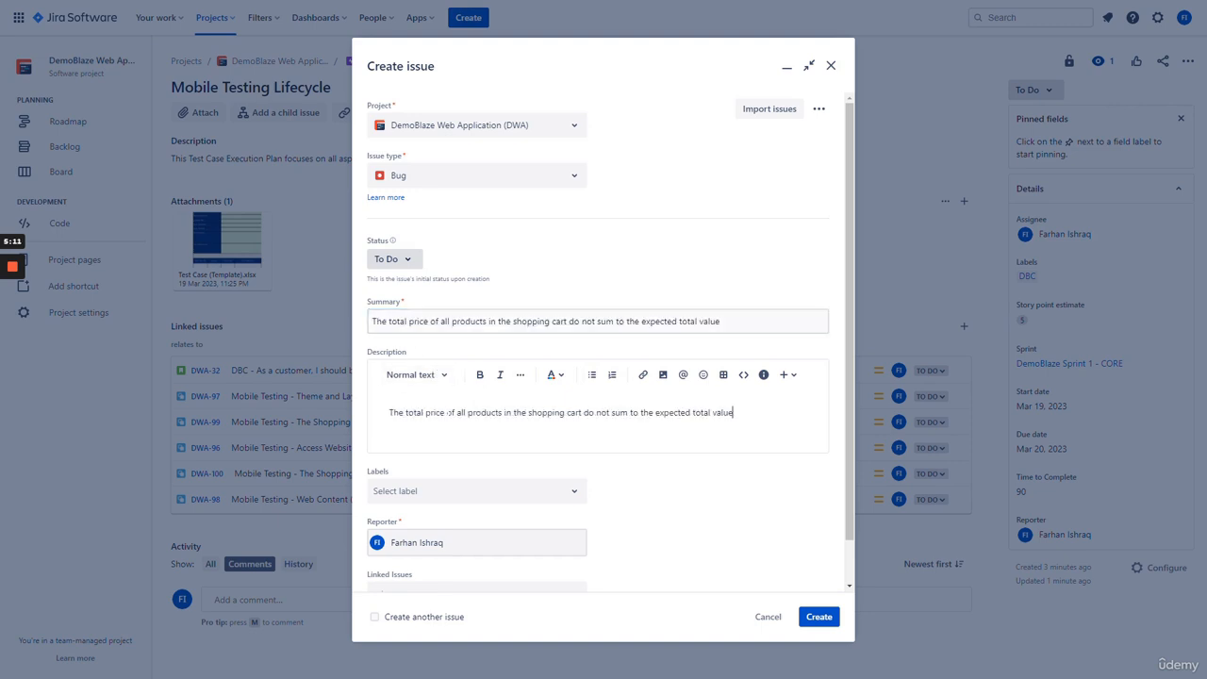
pyautogui.press('Return')
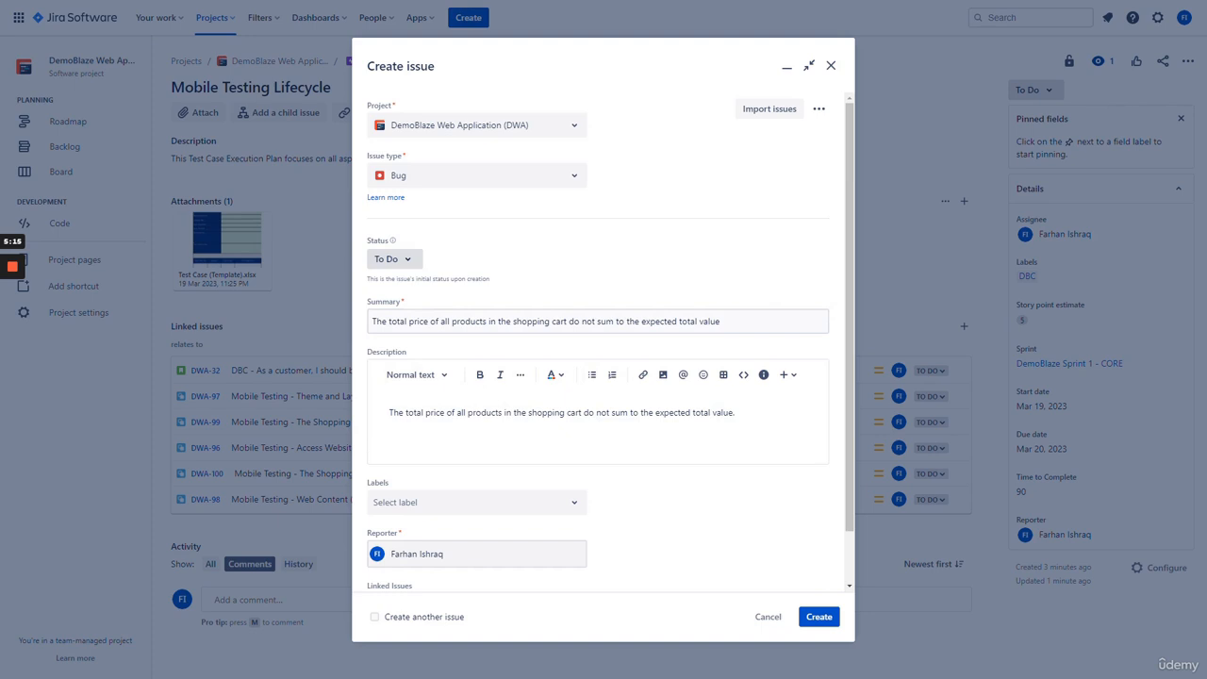
pyautogui.write('When I have 4 products in t')
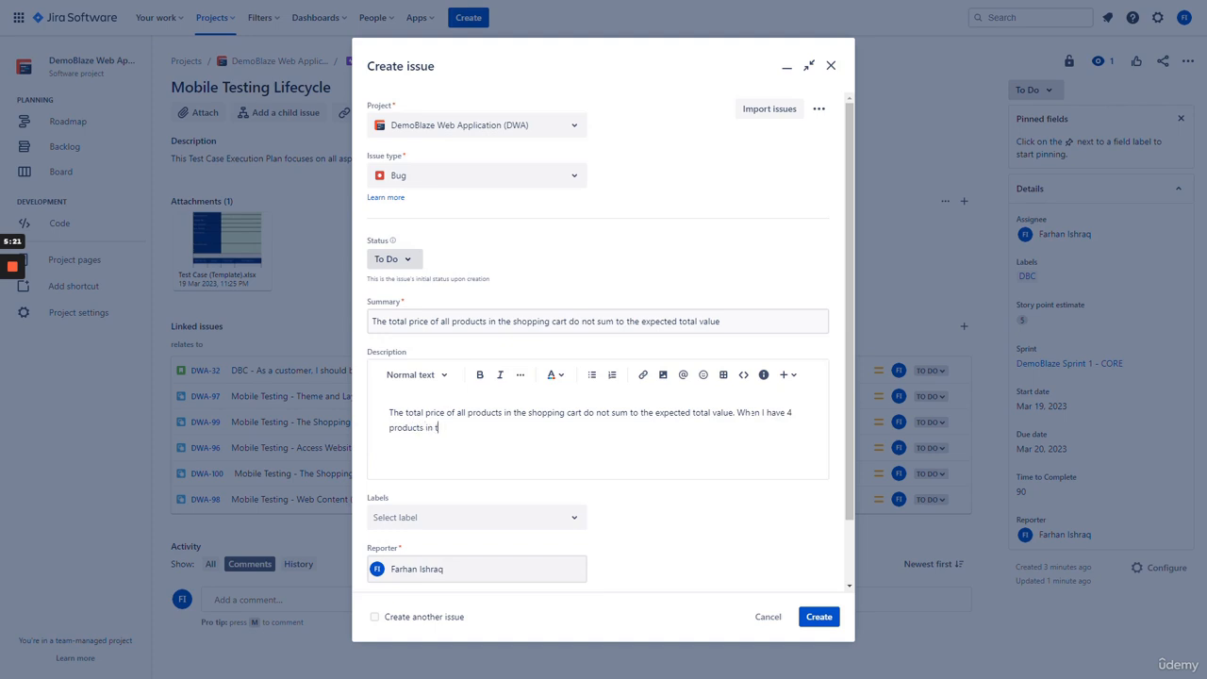
pyautogui.write('he cart, all with different product prices, I notice that the total price of all items in the ca')
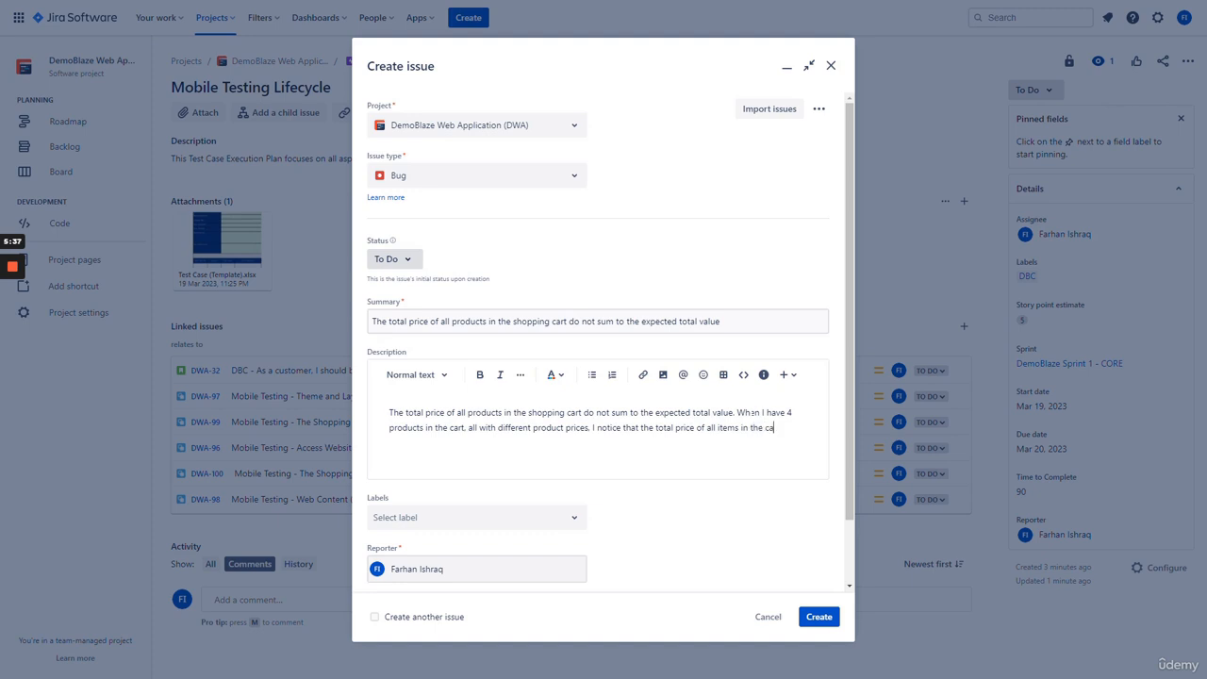
pyautogui.write('not add up to the total sum of all prod')
pyautogui.press('BackSpace')
pyautogui.press('BackSpace')
pyautogui.press('BackSpace')
pyautogui.press('BackSpace')
pyautogui.press('BackSpace')
pyautogui.press('BackSpace')
pyautogui.press('BackSpace')
pyautogui.press('BackSpace')
pyautogui.press('BackSpace')
pyautogui.write('all individual product prices.')
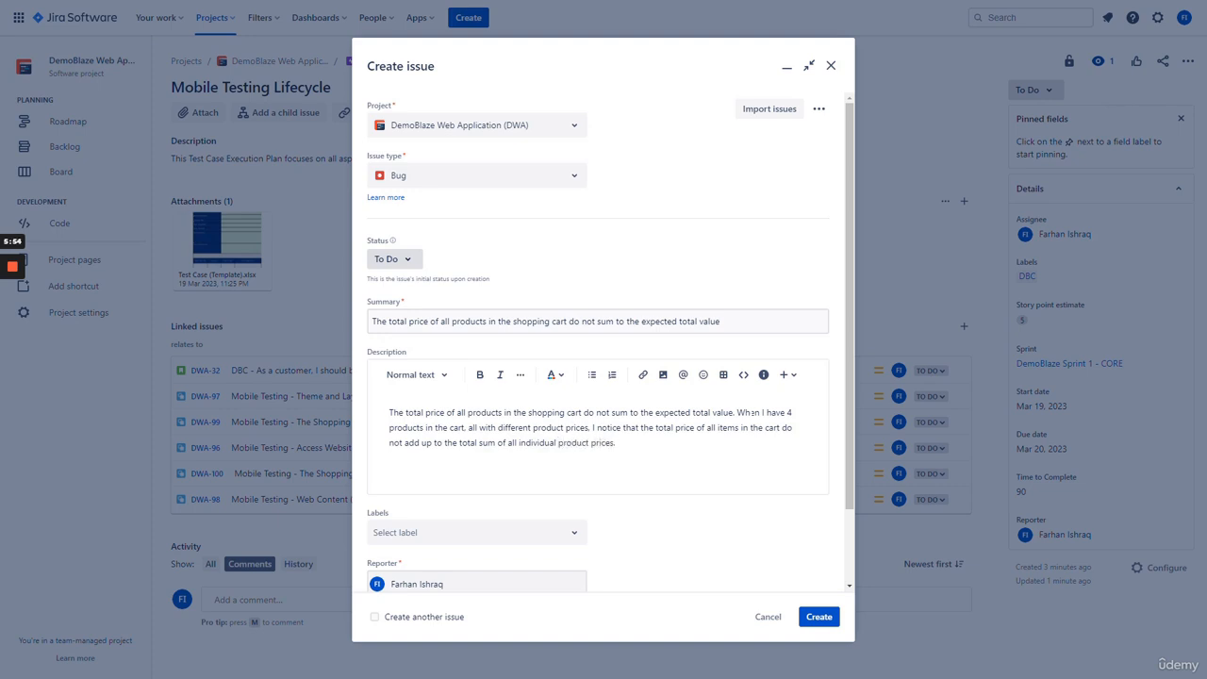
# - Add the DBC label and a 'relates to' link to DWA-213
pyautogui.scroll(-1, 631, 503)
pyautogui.scroll(-1, 651, 519)
pyautogui.click(570, 449)
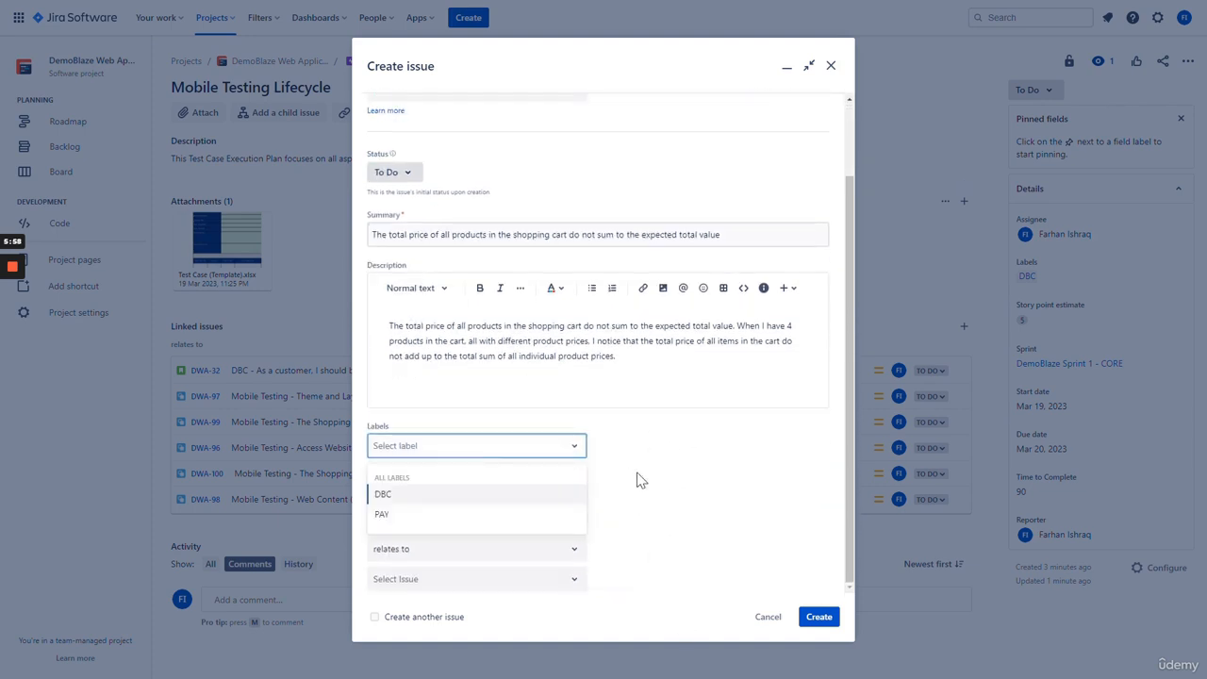
pyautogui.click(463, 498)
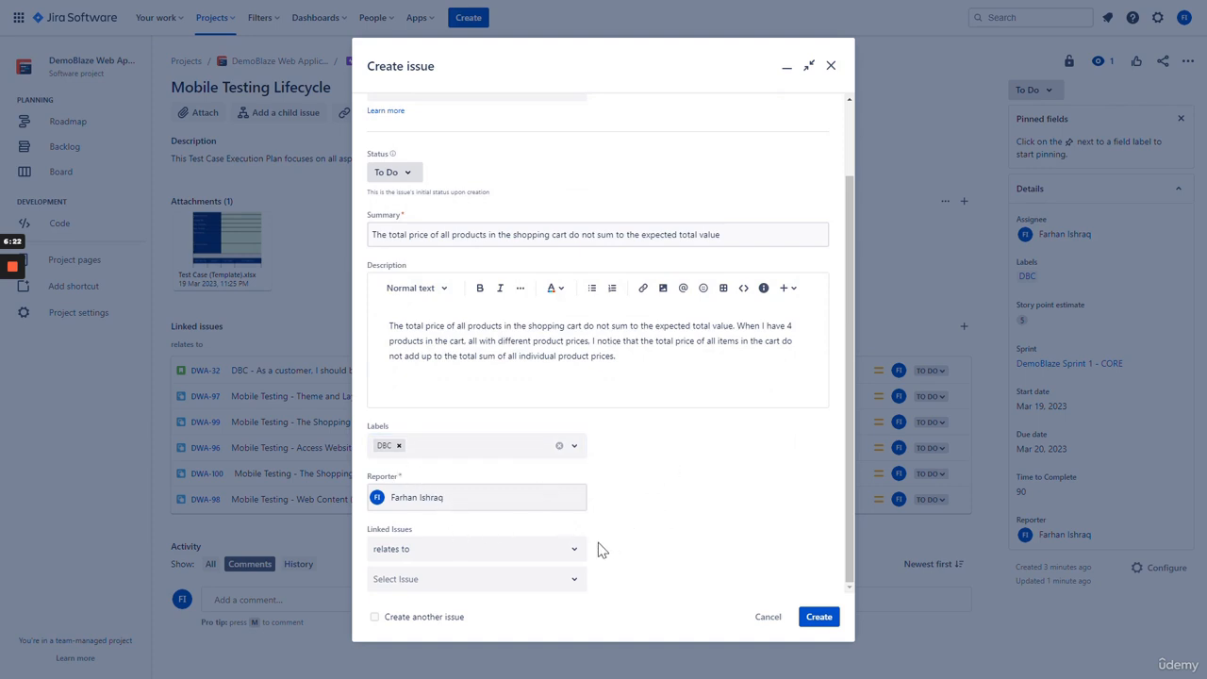
pyautogui.click(438, 555)
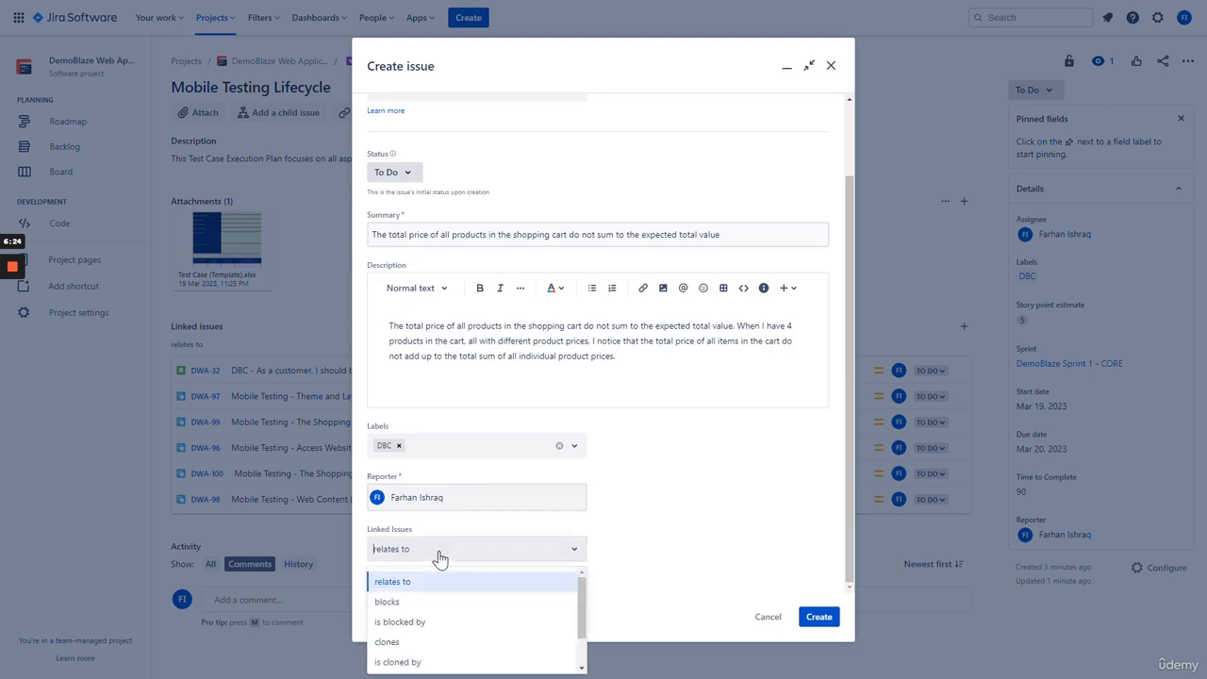
pyautogui.click(639, 591)
pyautogui.click(477, 587)
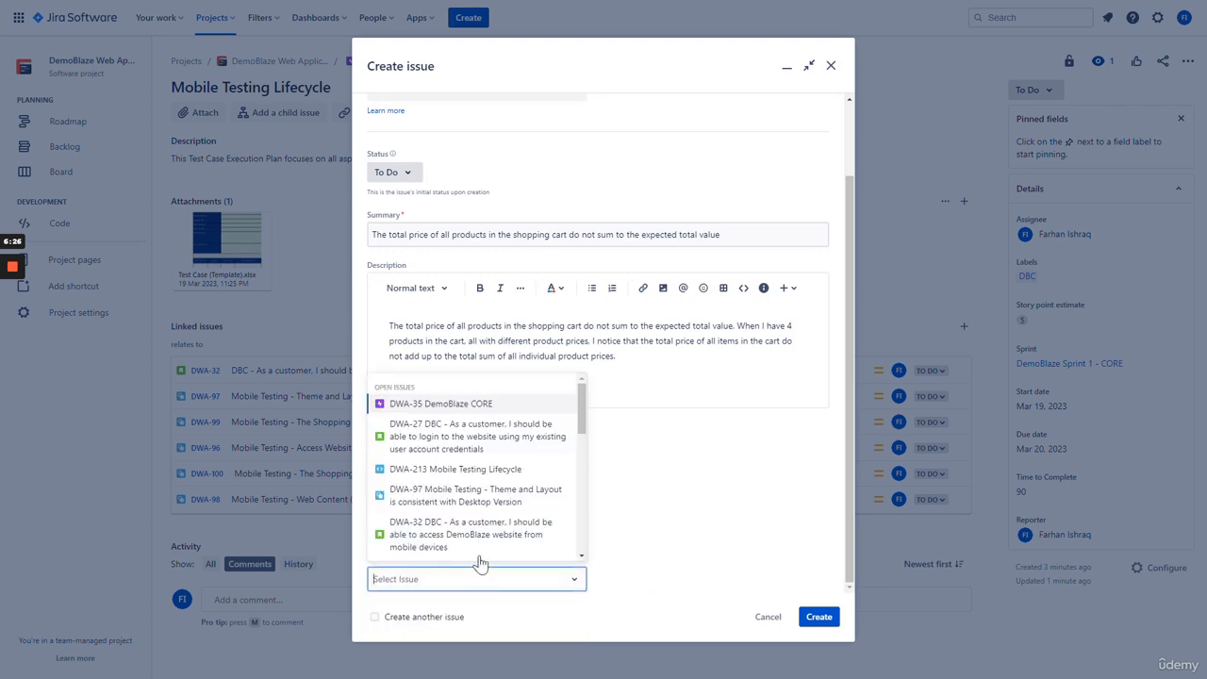
pyautogui.click(474, 471)
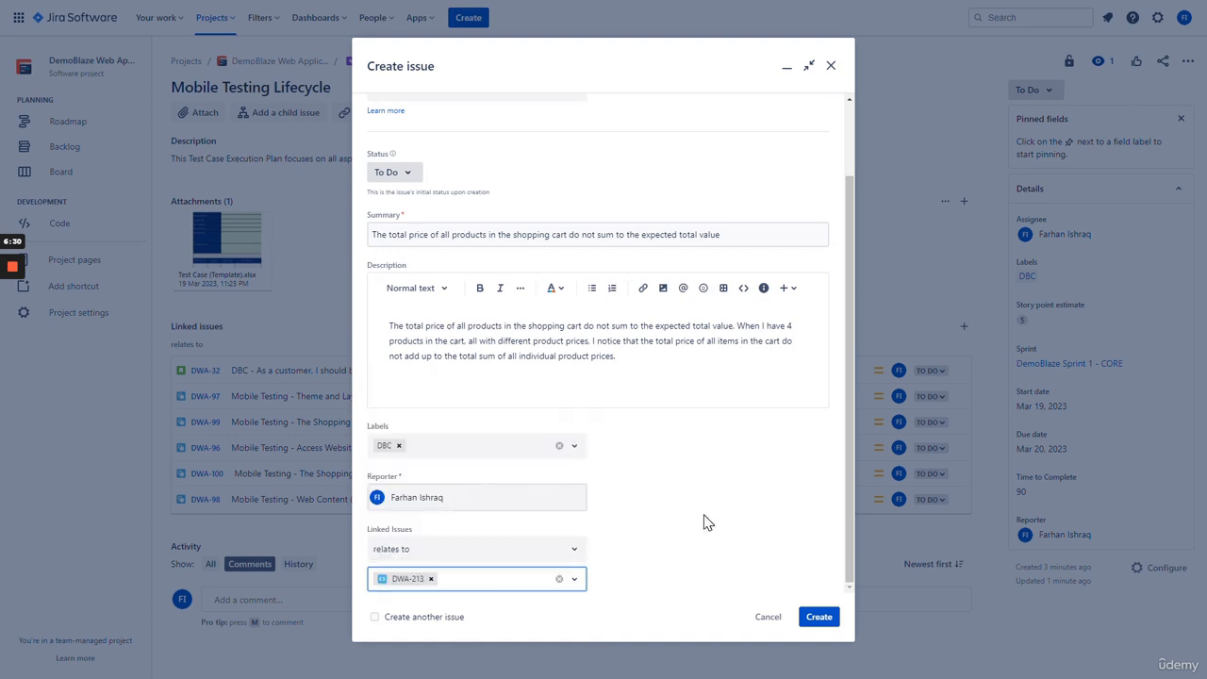
# - Create the bug as DWA-214, open it, and attach and preview JIRA Bug Screenshot.png
pyautogui.click(819, 617)
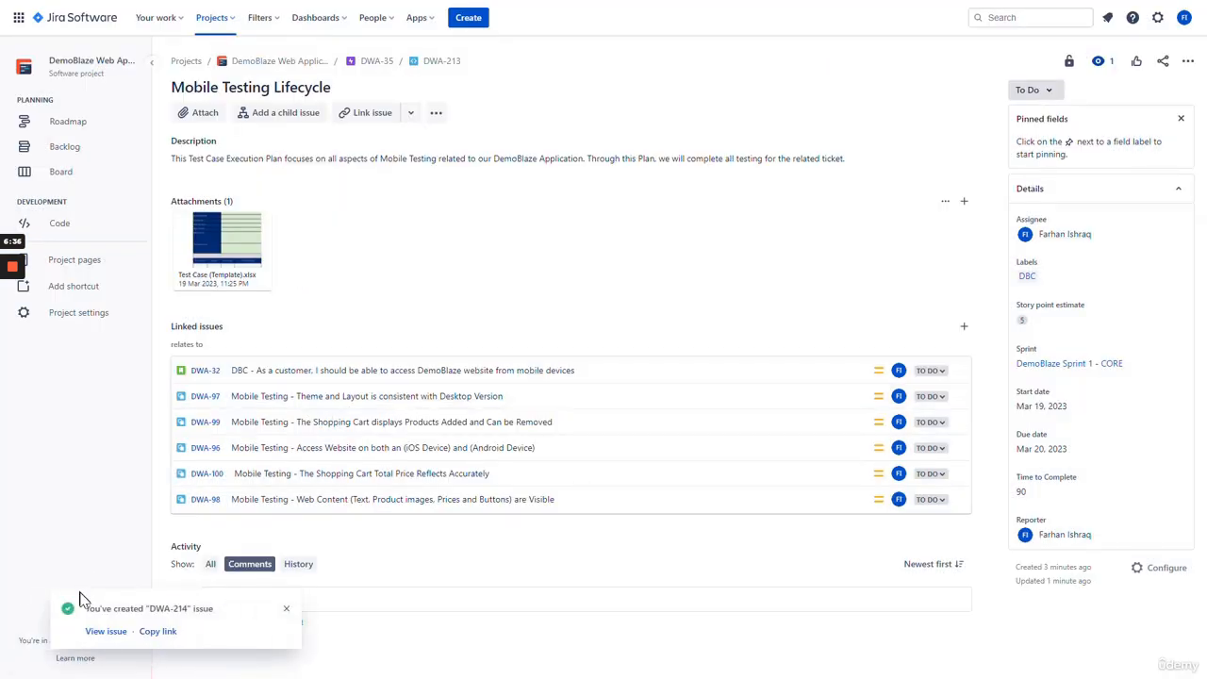
pyautogui.click(107, 634)
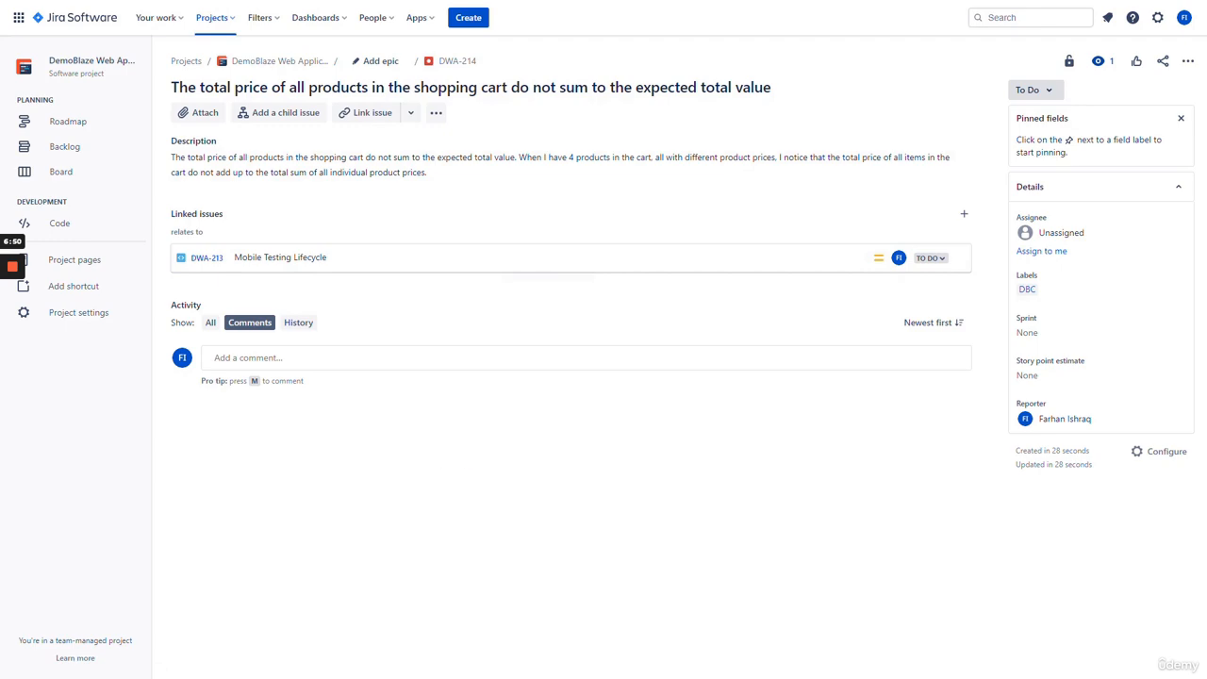
pyautogui.click(207, 114)
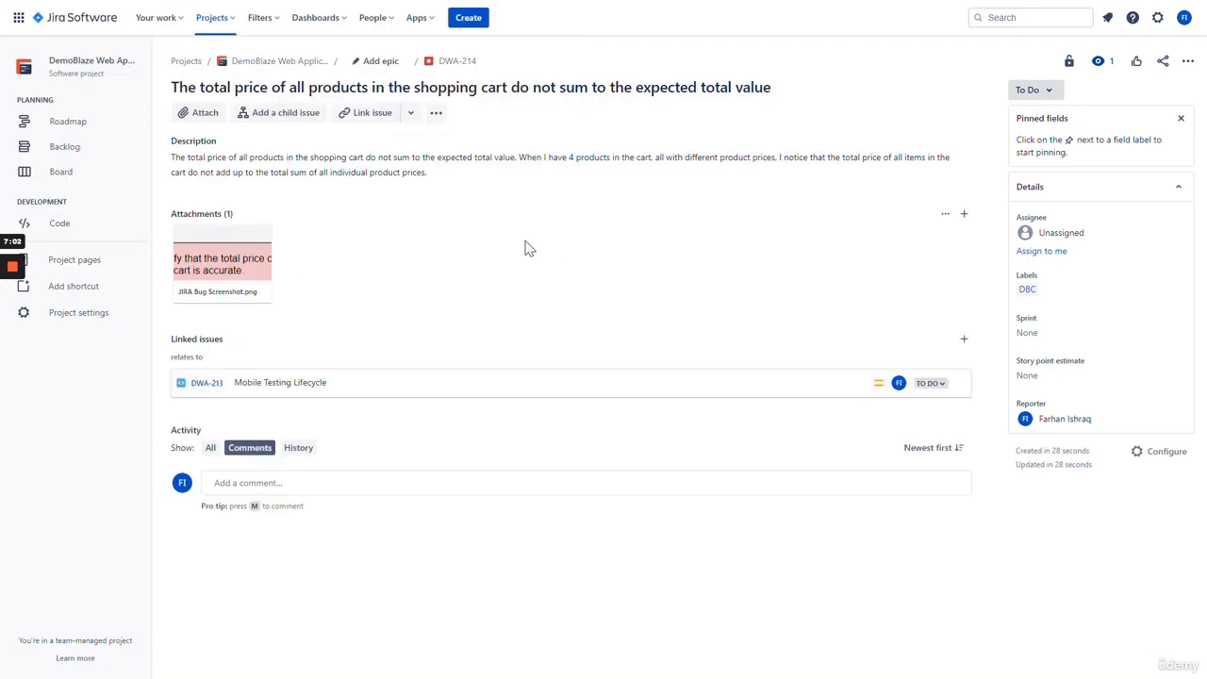
pyautogui.click(220, 269)
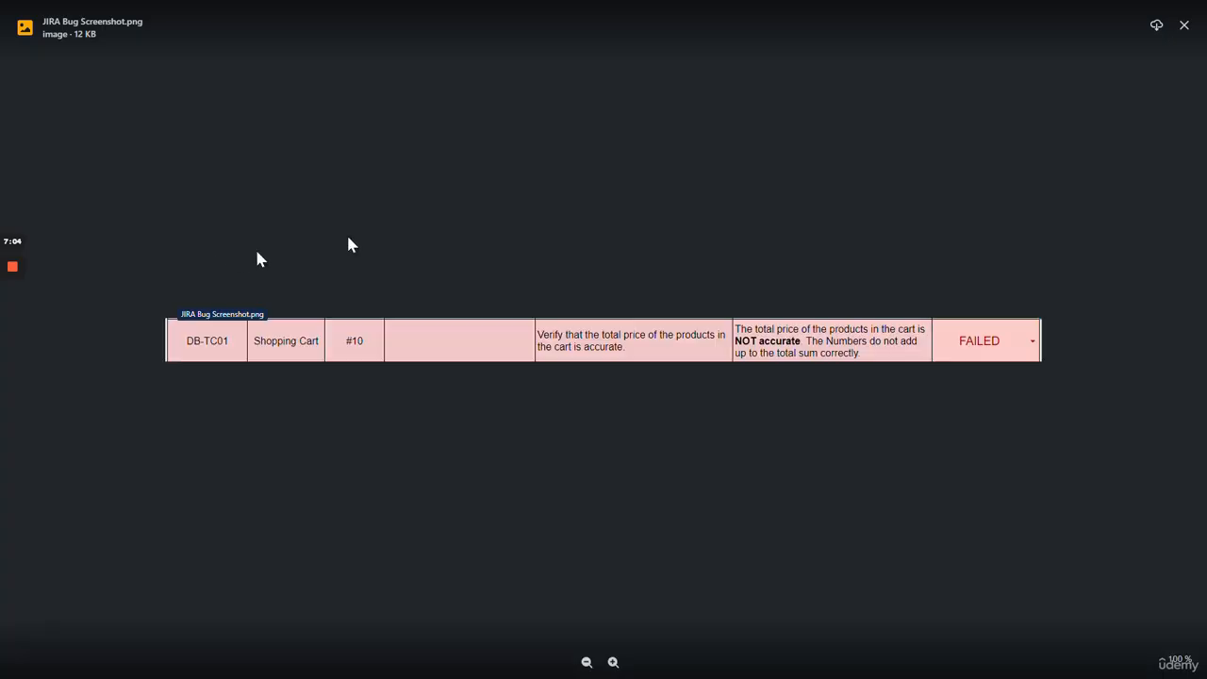
pyautogui.click(570, 220)
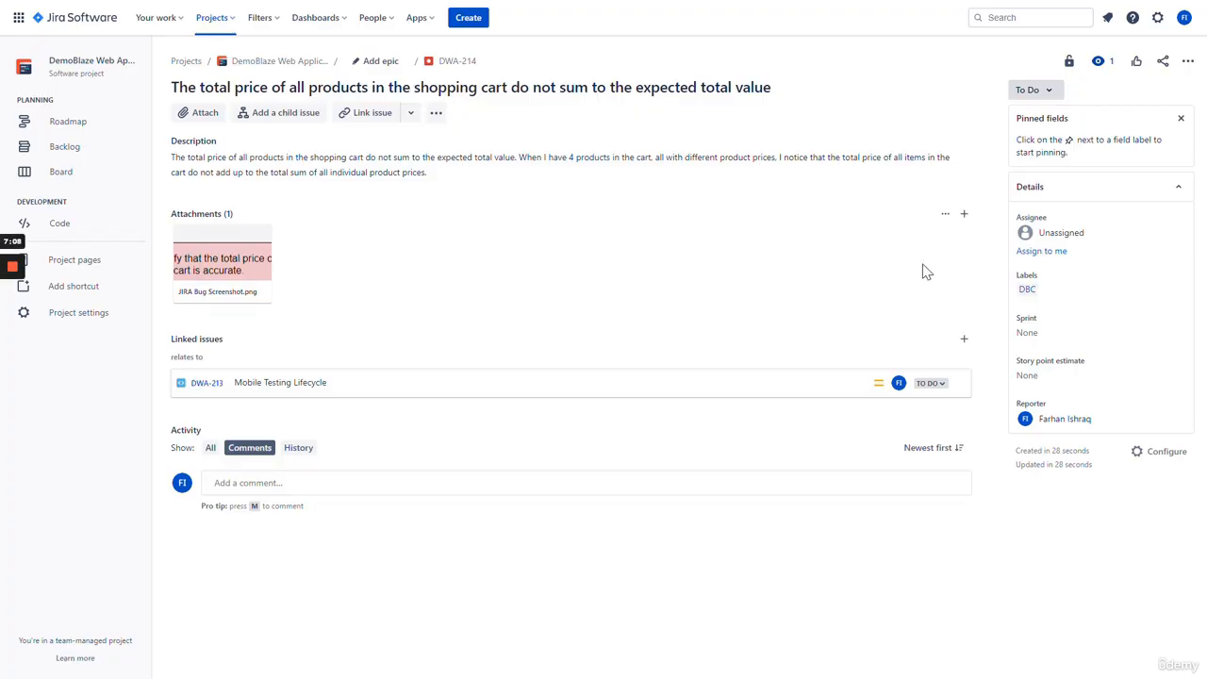
# - Assign DWA-214 to yourself and set its sprint to DemoBlaze Sprint 1 - CORE, leaving story points empty
pyautogui.click(1043, 253)
pyautogui.click(1084, 318)
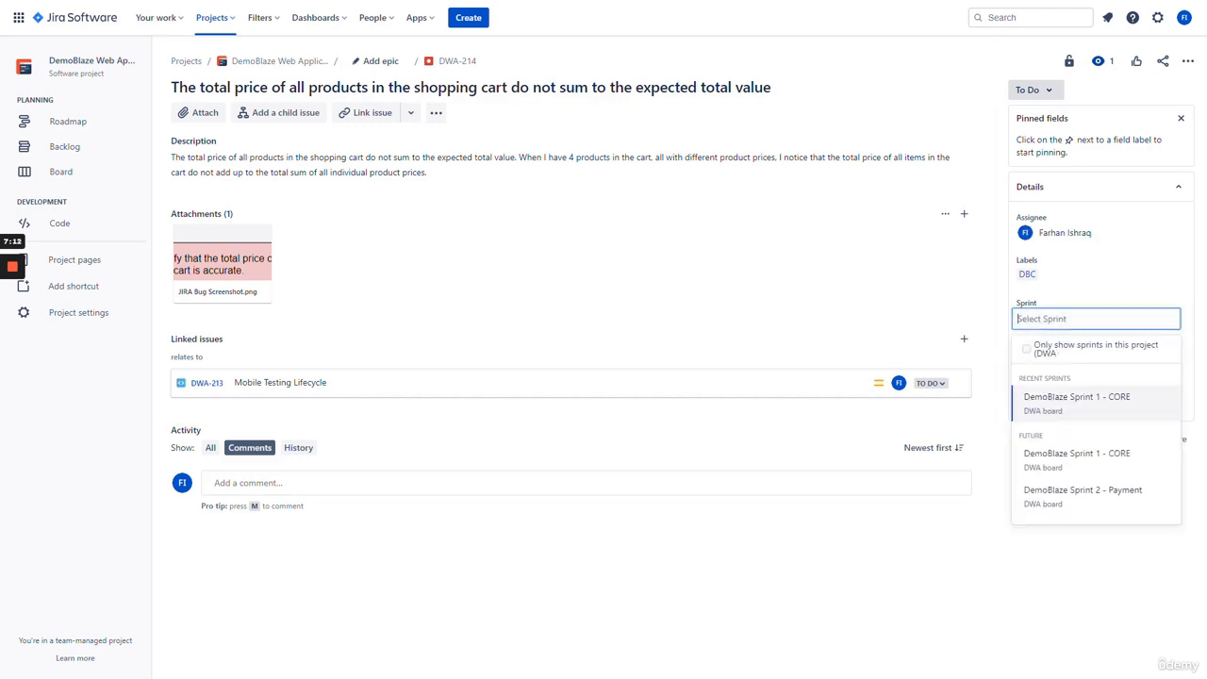
pyautogui.click(1067, 404)
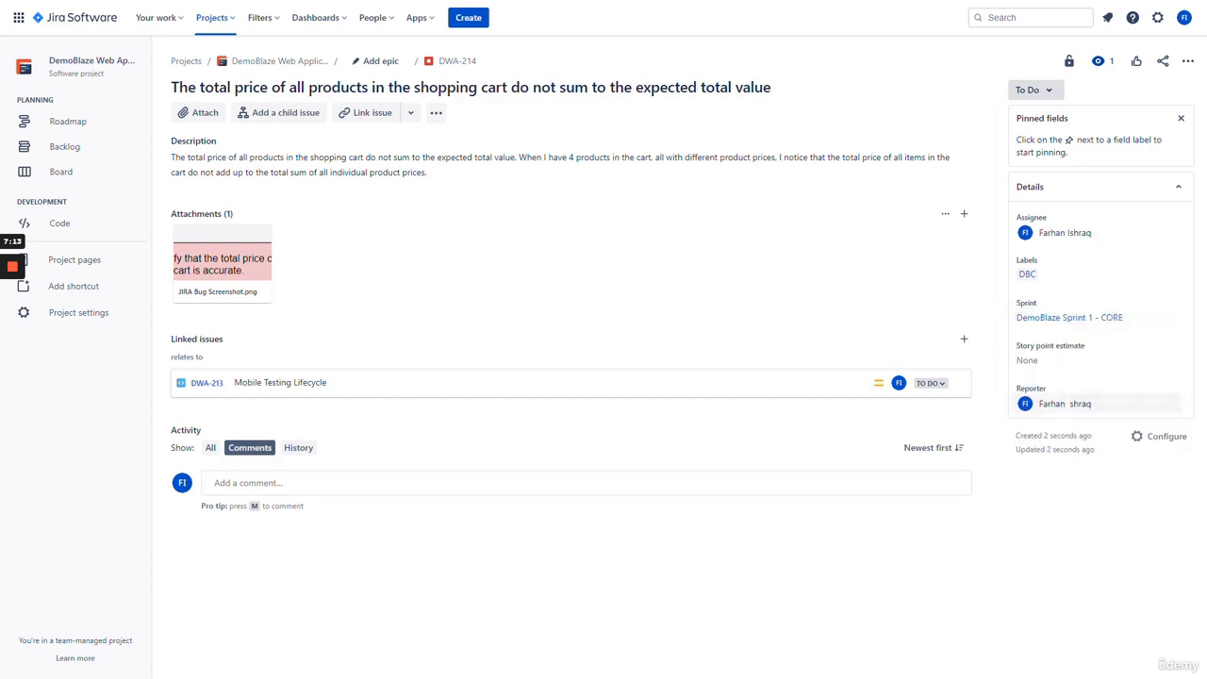
pyautogui.click(1053, 367)
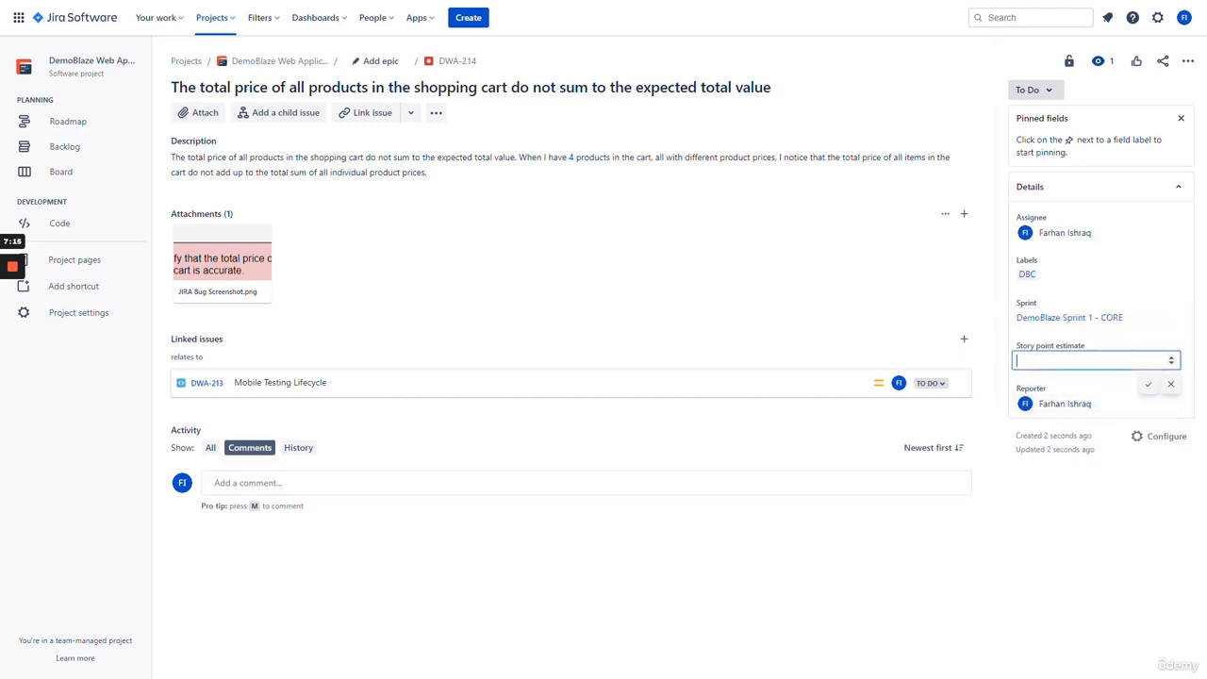
pyautogui.click(721, 257)
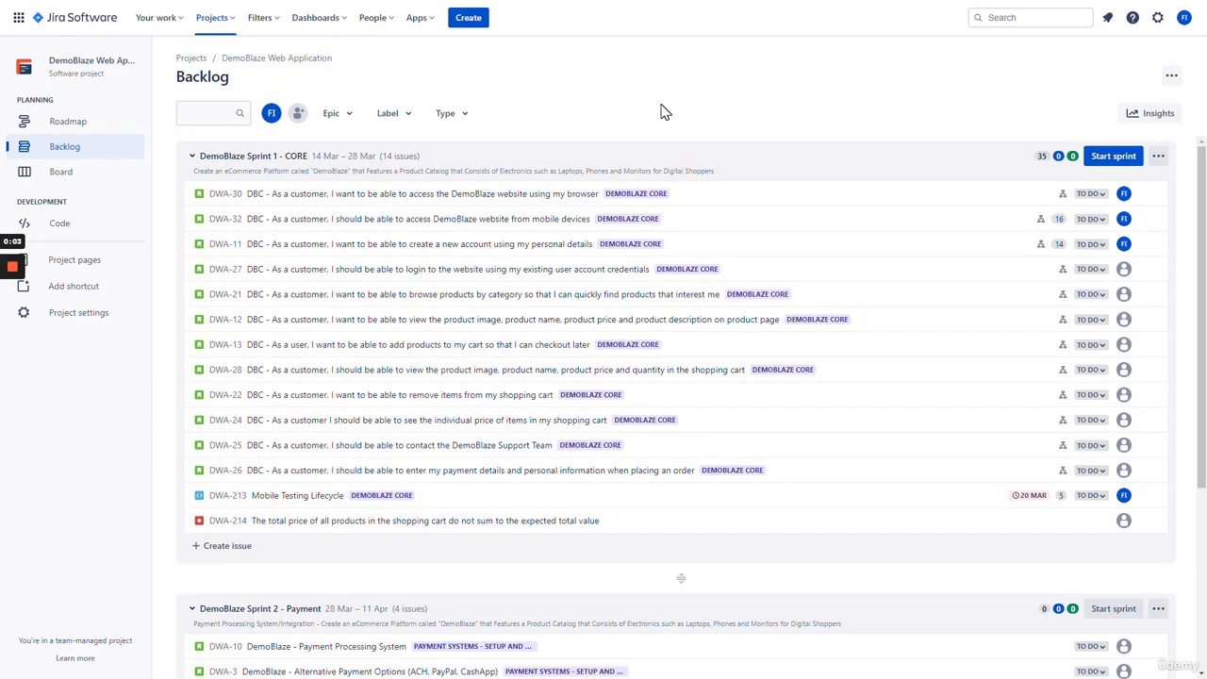
# - Open Advanced issue search from the top search box to list all 198 issues
pyautogui.click(1033, 17)
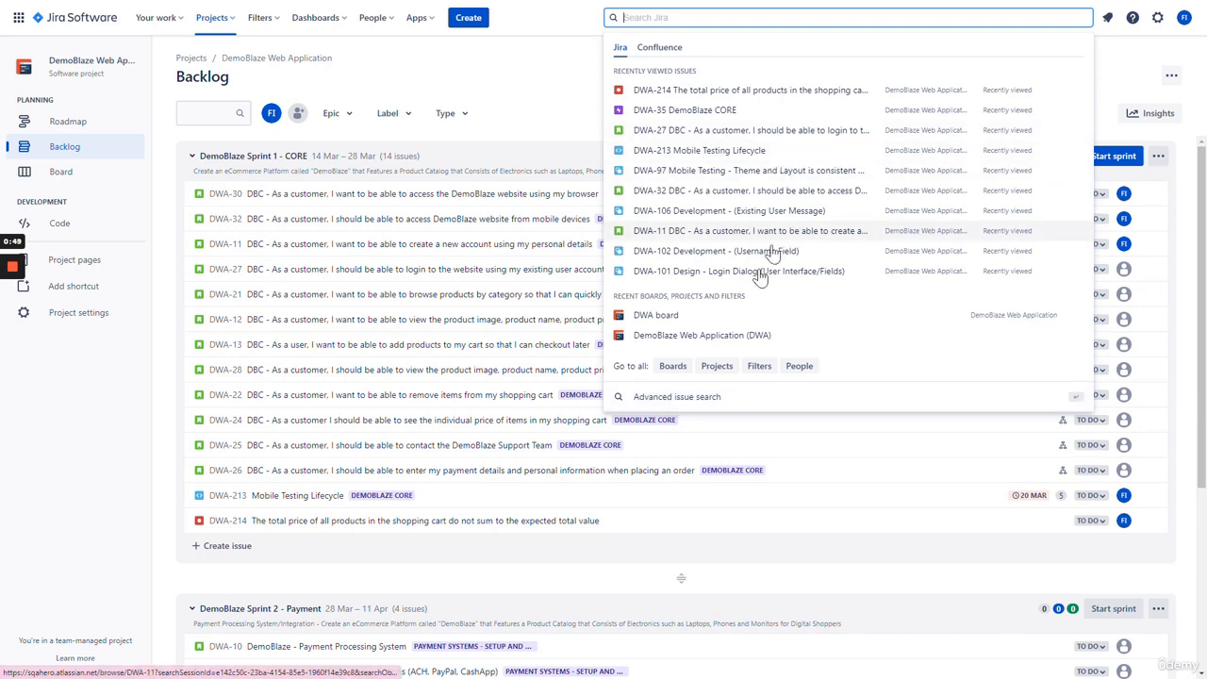
pyautogui.click(680, 404)
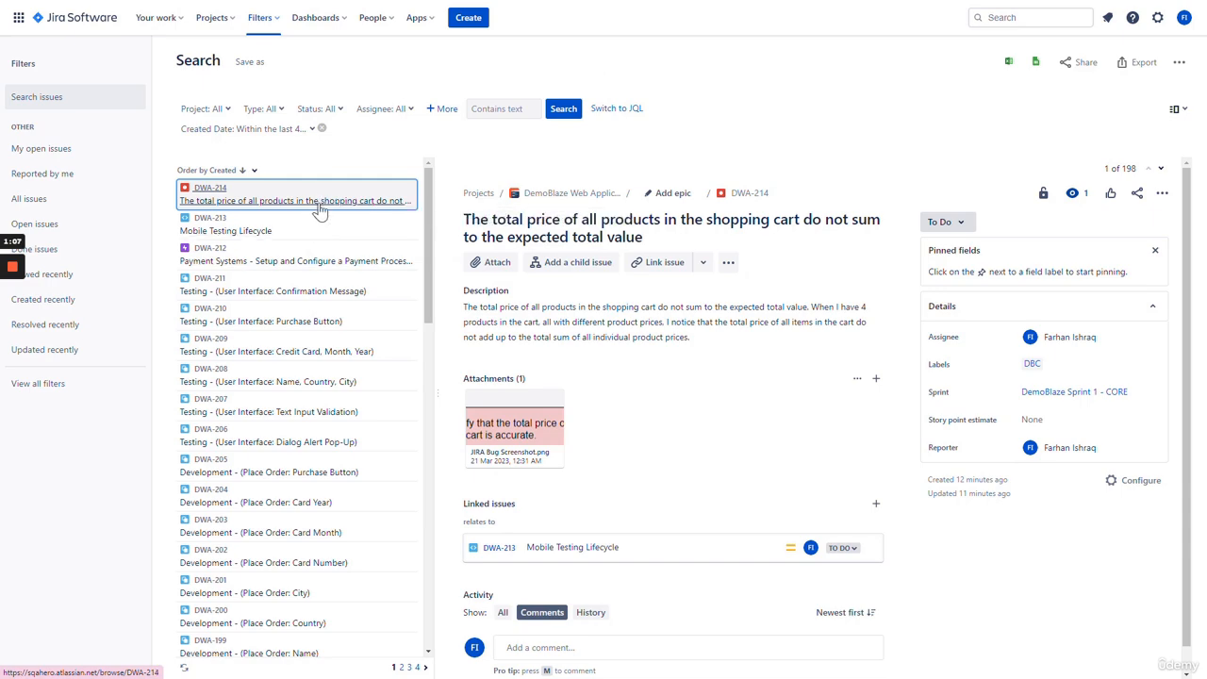
# - Page through the search results to page 4, showing DWA-63
pyautogui.scroll(-10, 349, 292)
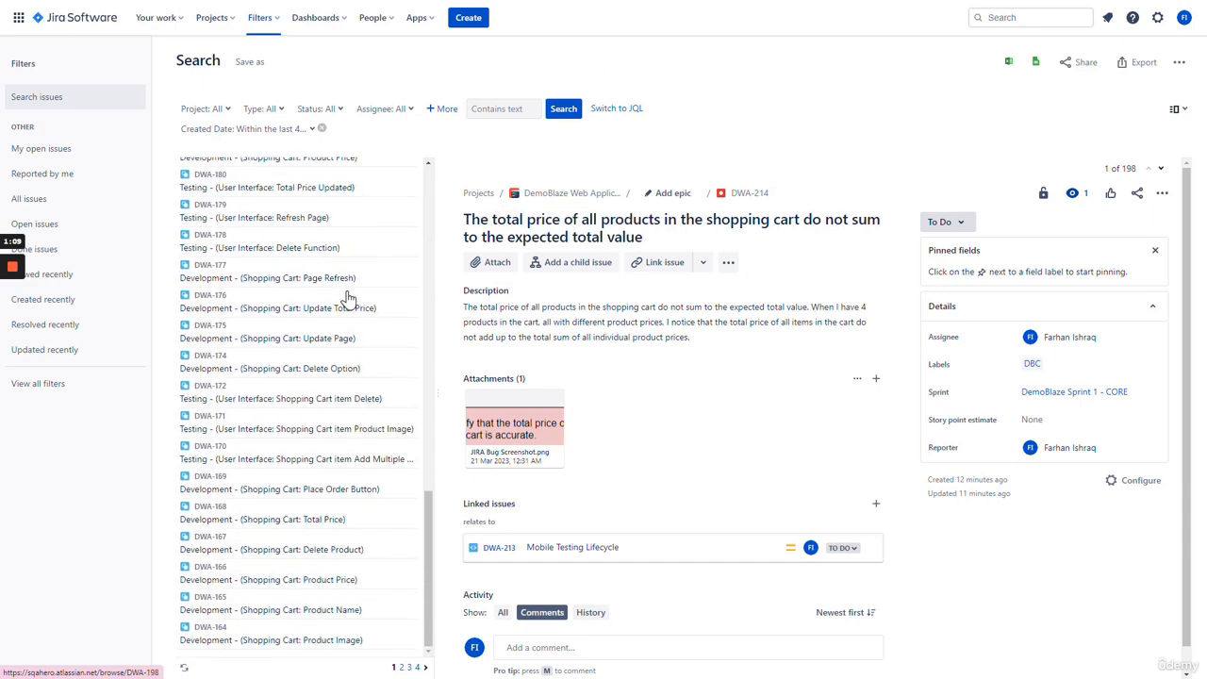
pyautogui.click(401, 667)
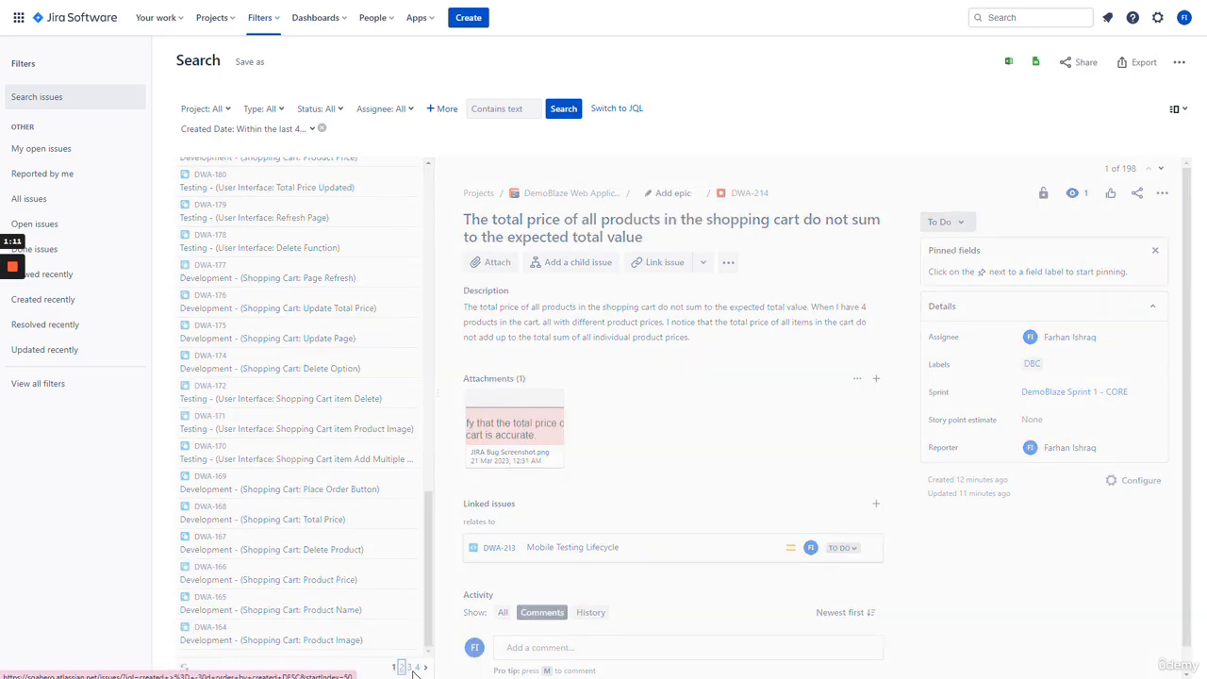
pyautogui.click(417, 667)
pyautogui.scroll(-1, 333, 521)
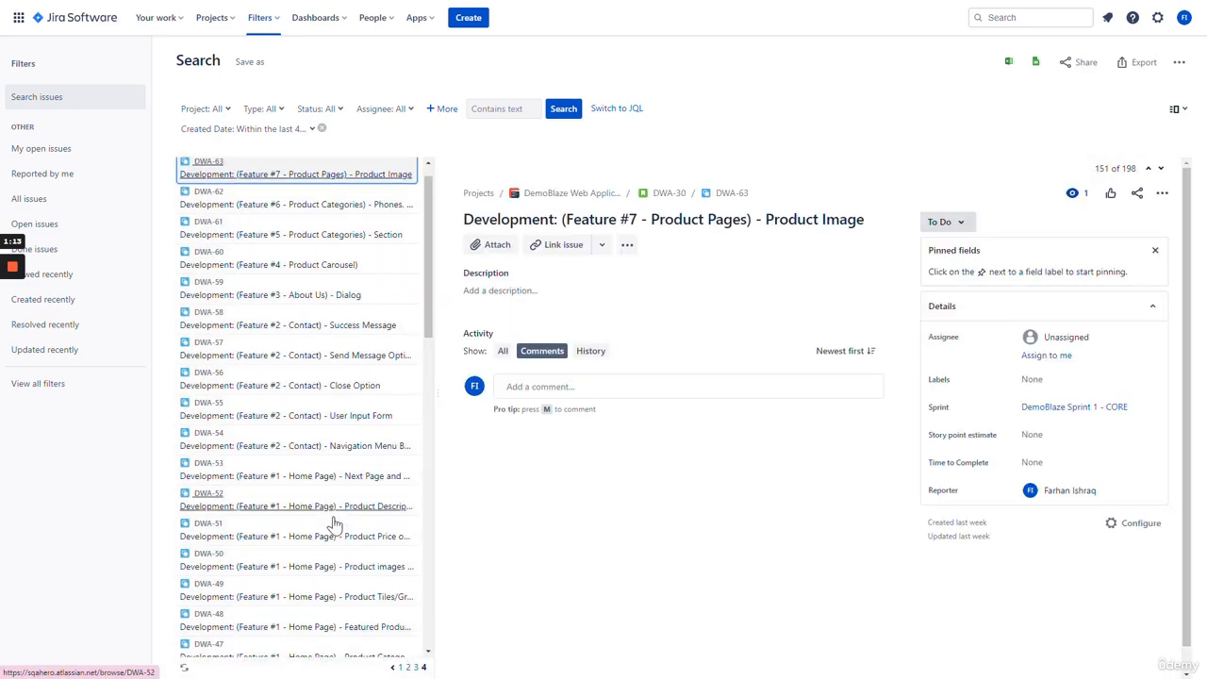
pyautogui.scroll(-10, 333, 525)
pyautogui.scroll(10, 325, 558)
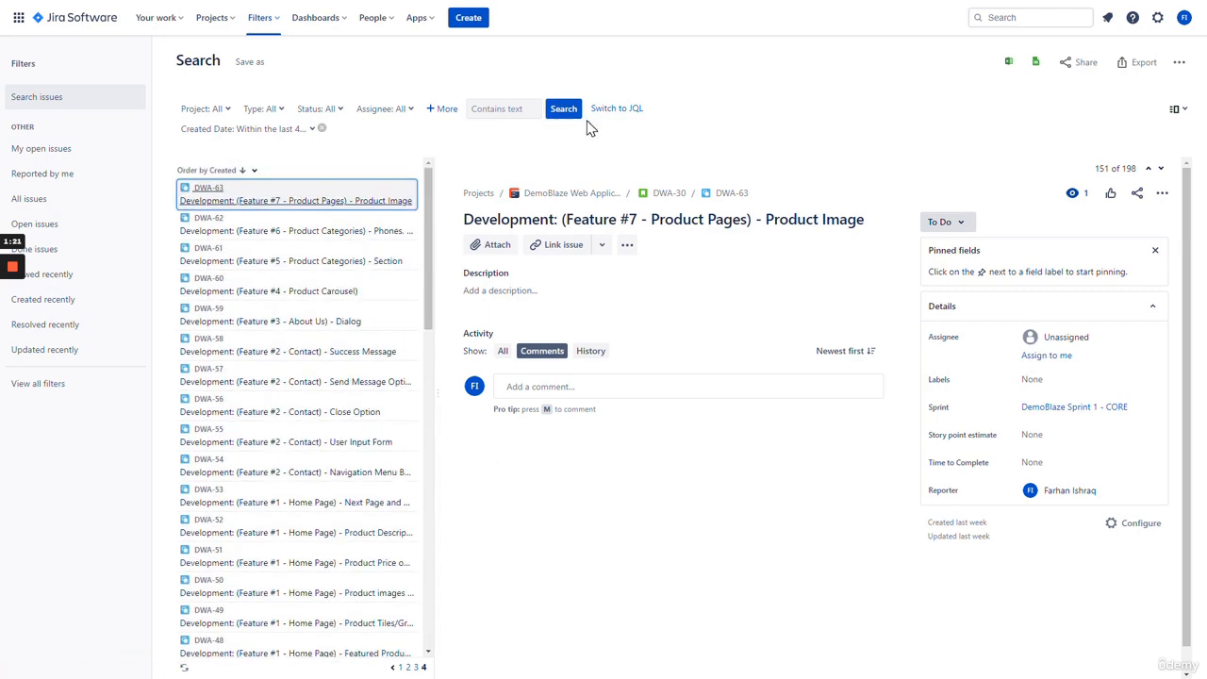
# - Review the Project, Type, Status, Assignee and Created Date filter options without applying any
pyautogui.click(503, 109)
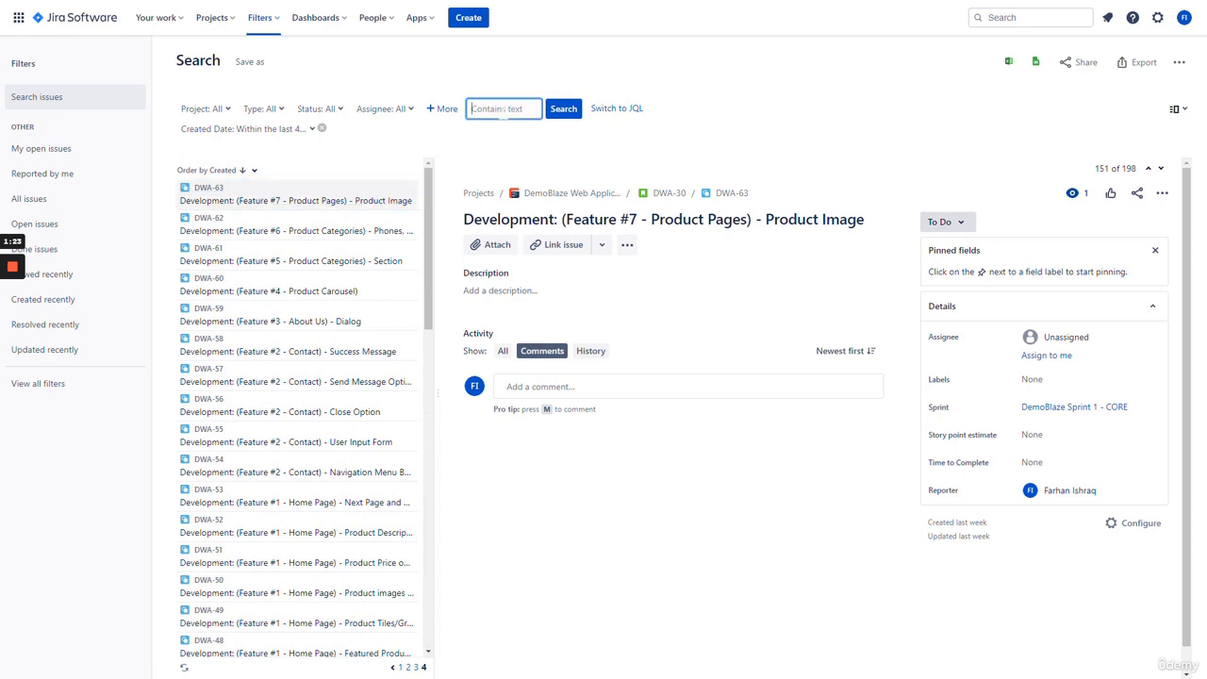
pyautogui.click(223, 111)
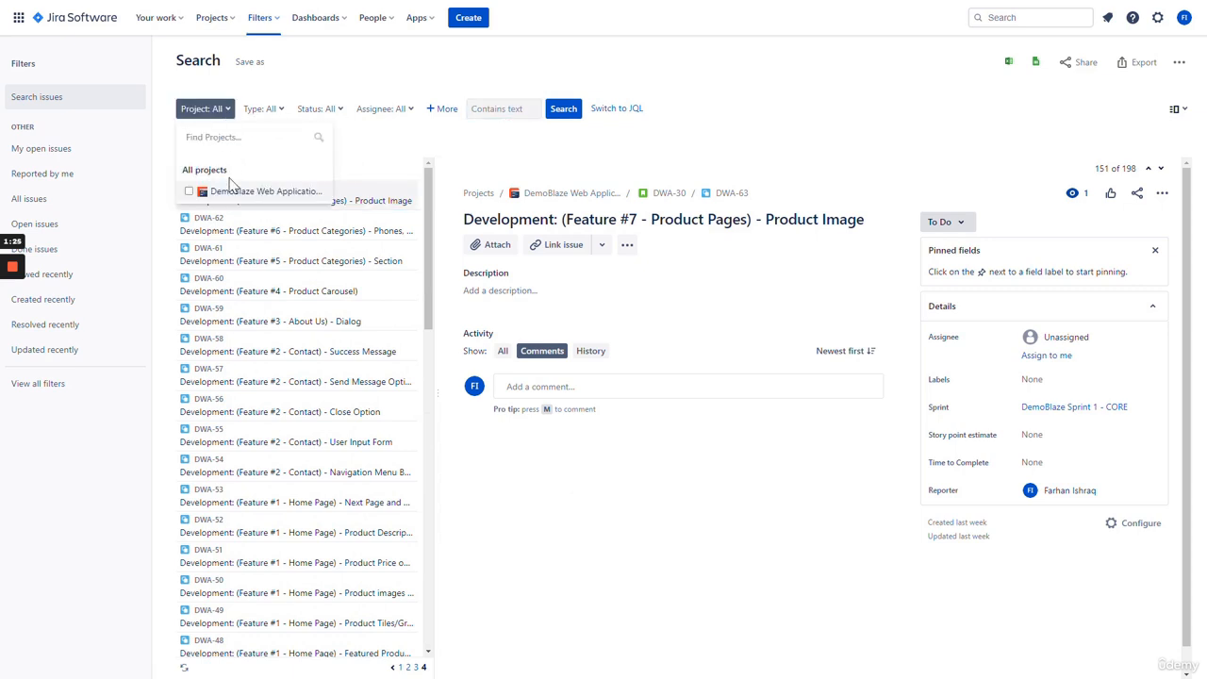
pyautogui.click(271, 111)
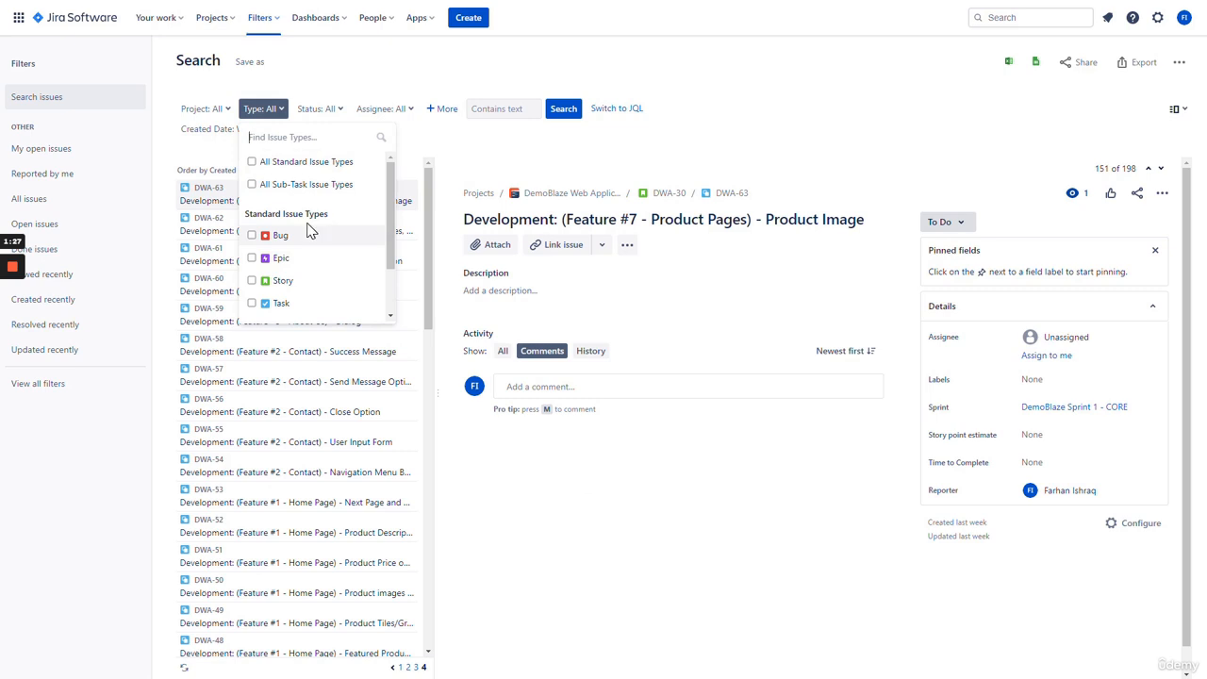
pyautogui.click(327, 111)
pyautogui.click(389, 112)
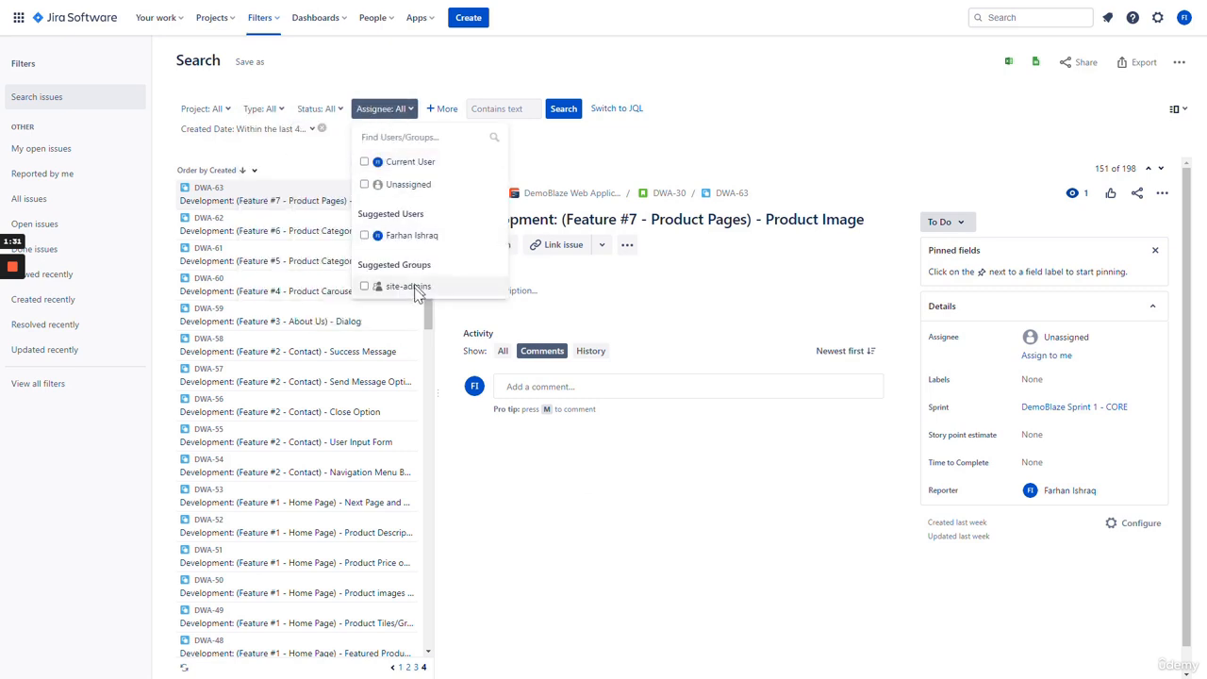
pyautogui.click(572, 145)
pyautogui.click(312, 132)
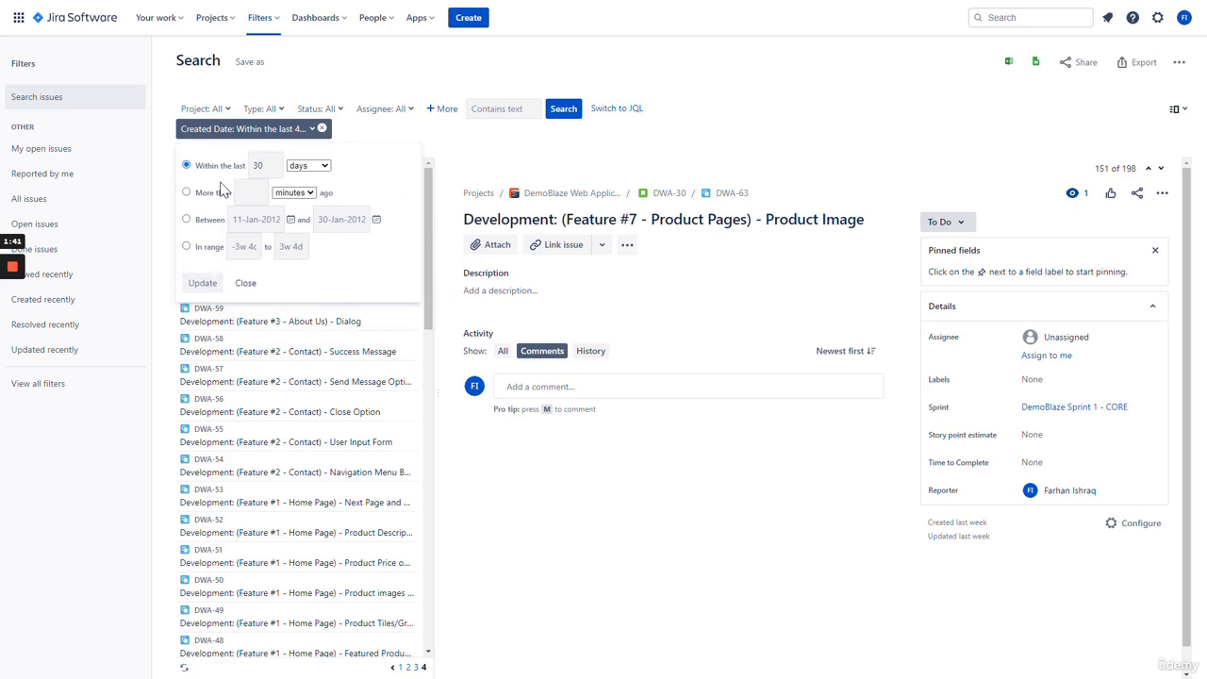
pyautogui.click(517, 148)
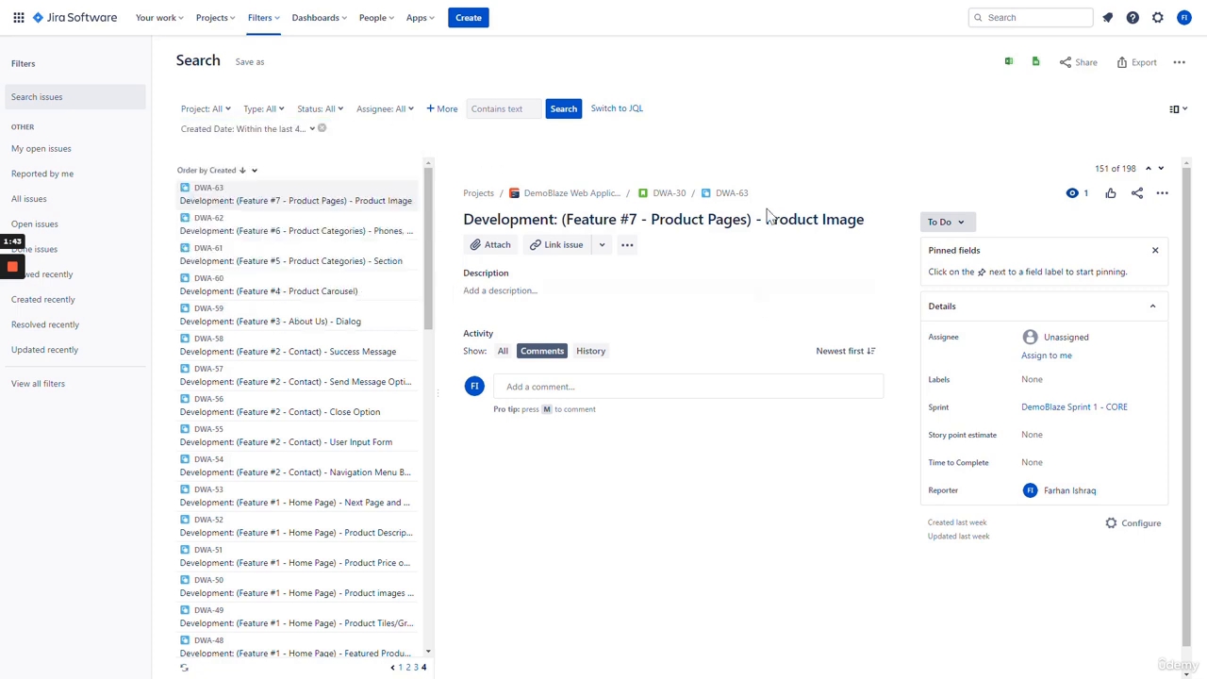